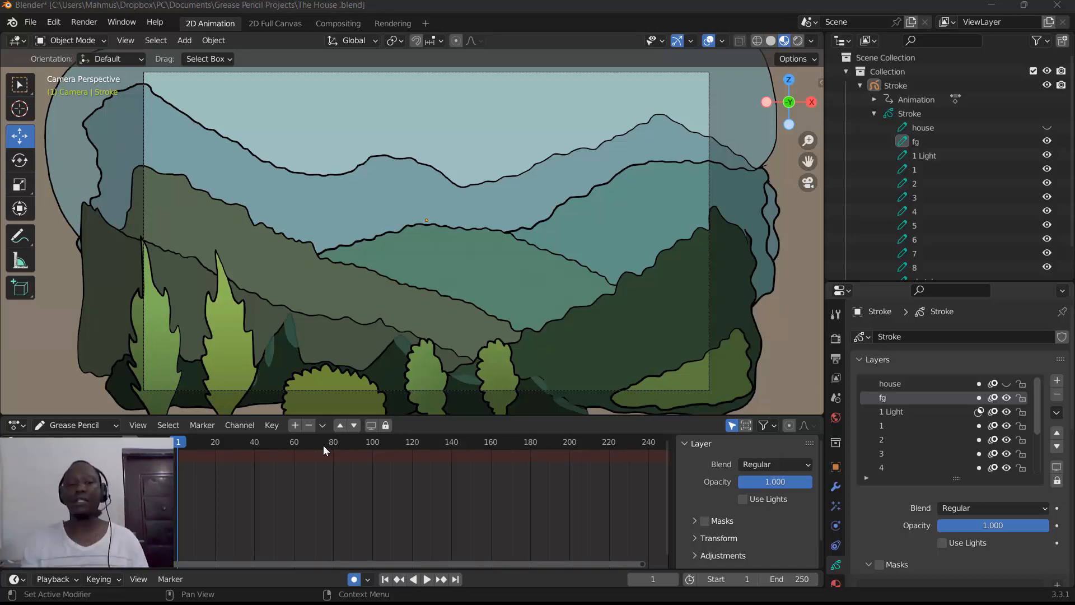
Step: Switch to the browser to view the 2D Grease Pencil Animation crash course video, and return to Blender
mouse_move(313, 597)
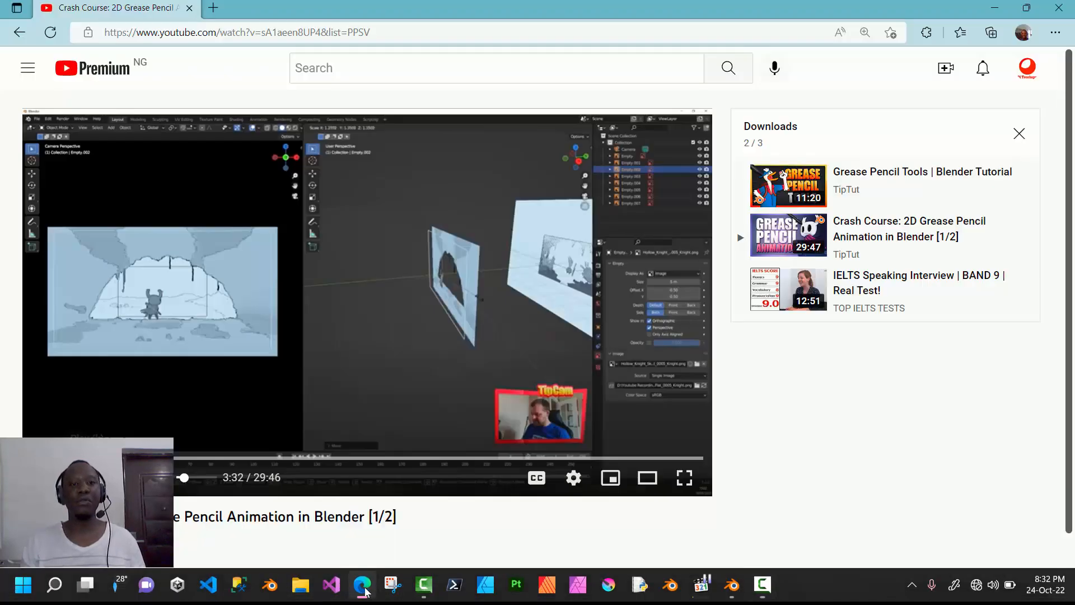
left_click(363, 587)
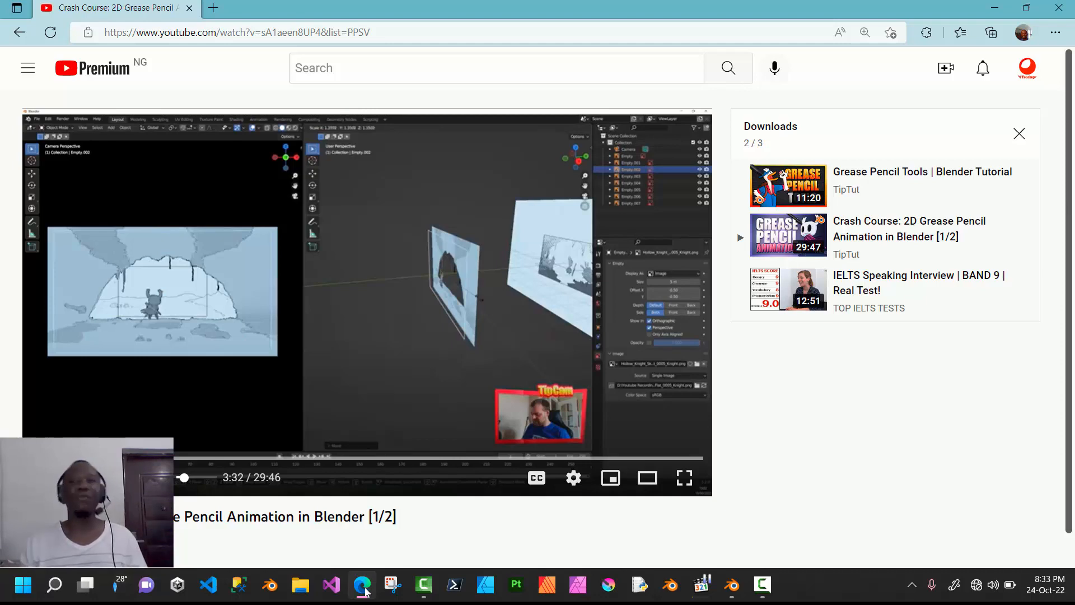
left_click(363, 585)
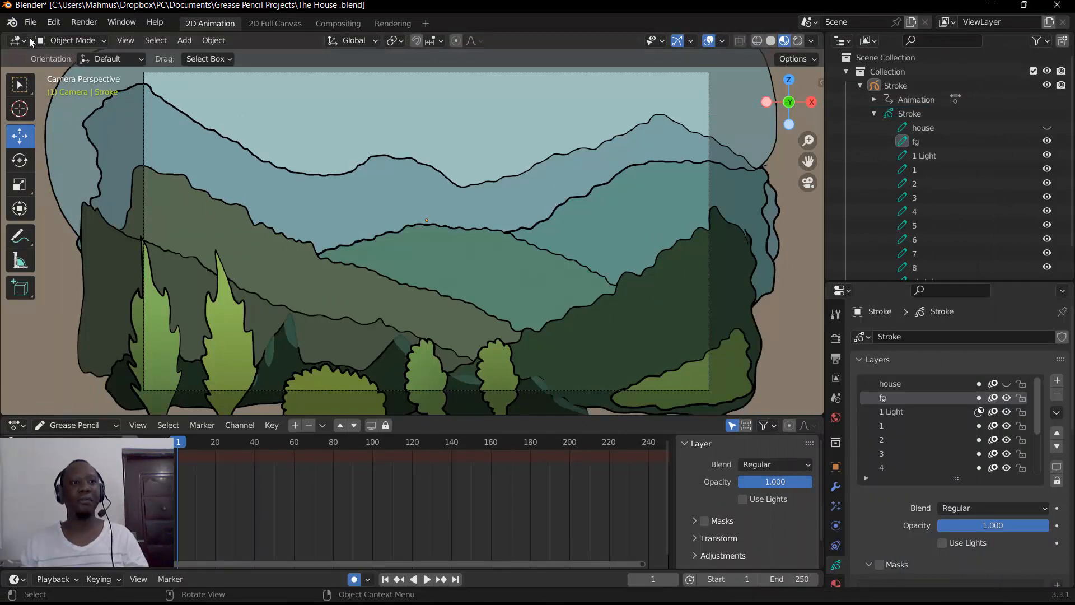
Step: Create a new 2D Animation file from the splash screen, saving the changes to The House .blend
left_click(12, 24)
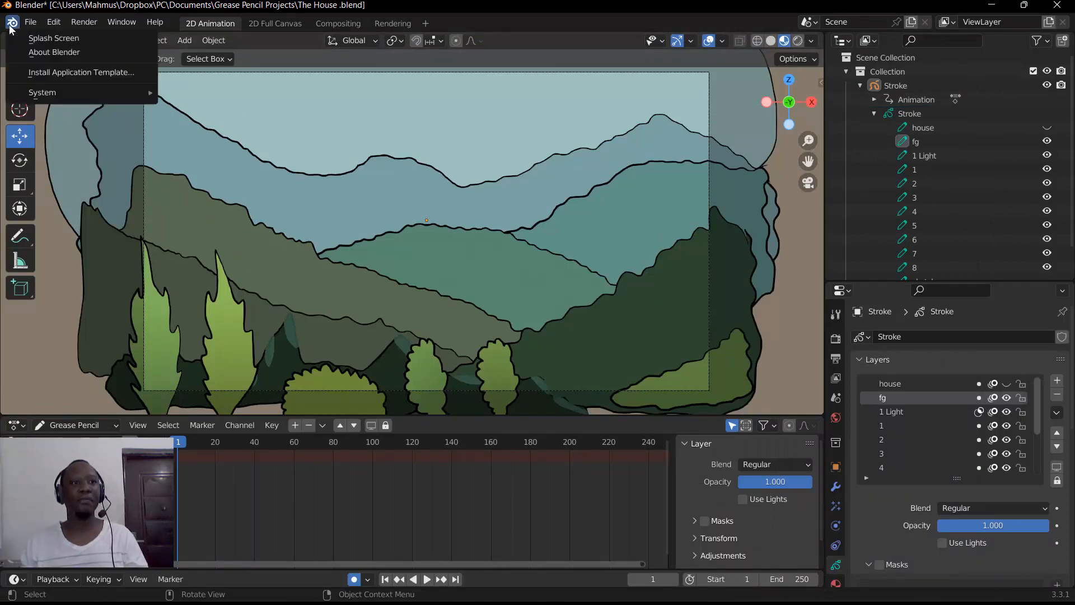
left_click(42, 40)
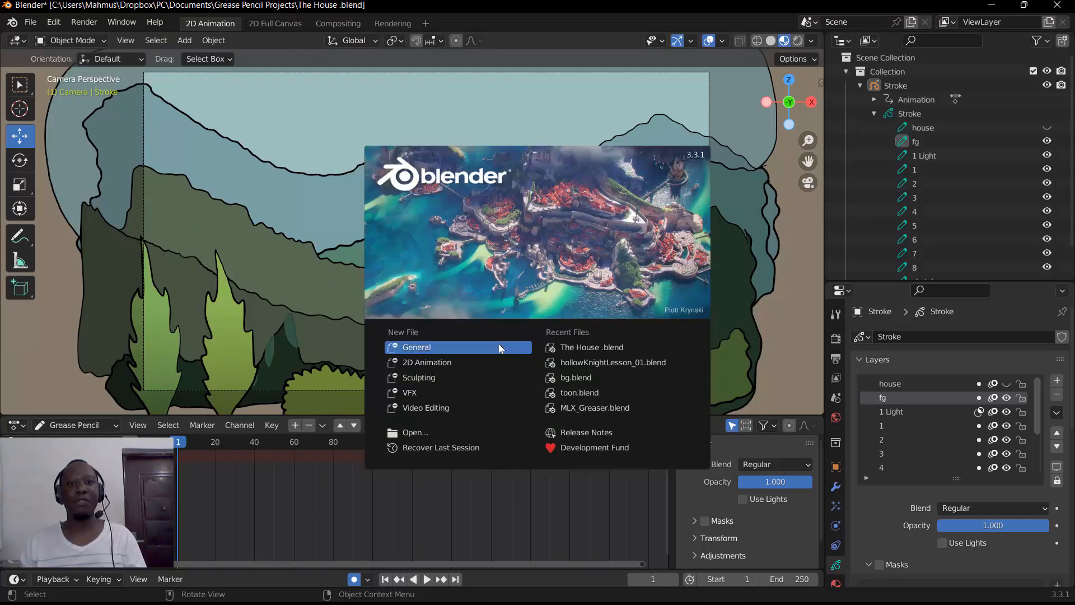
left_click(438, 364)
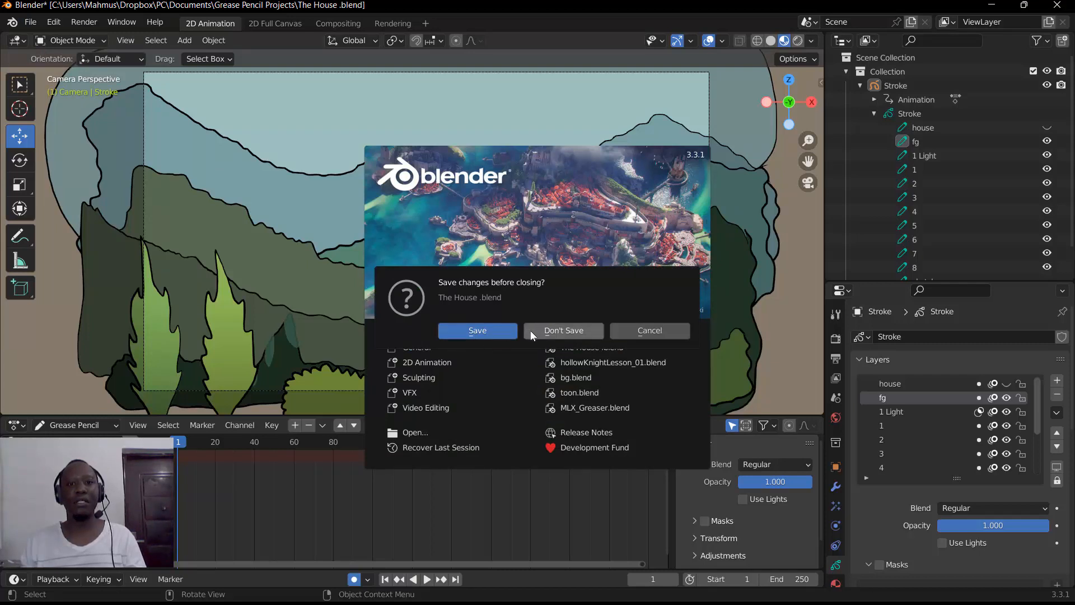
left_click(493, 333)
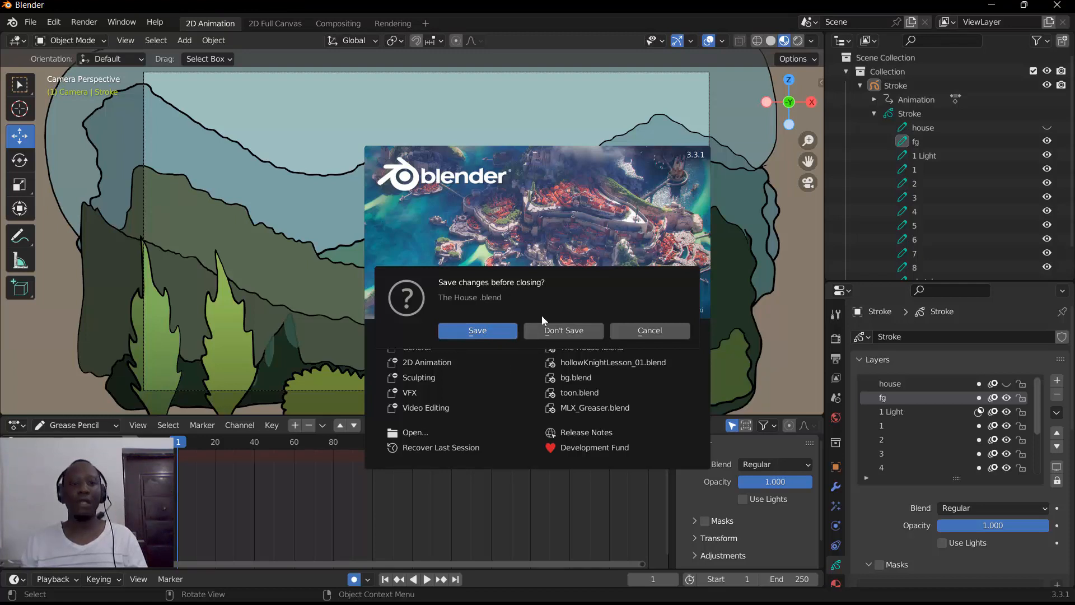
left_click(552, 330)
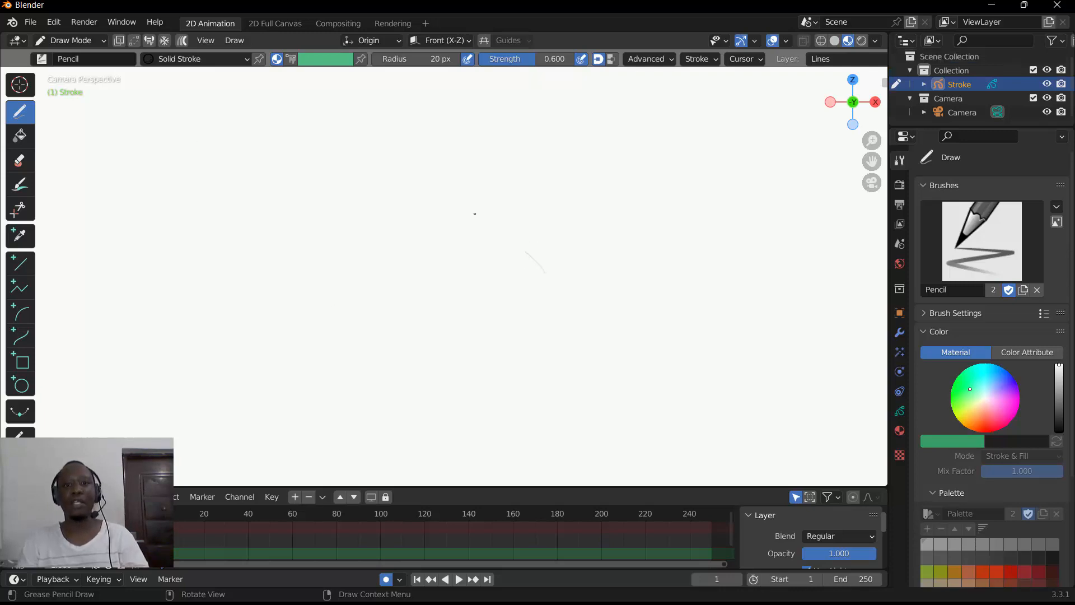
Step: Draw a zigzag pencil stroke across the middle of the canvas and partly erase it with Eraser Soft
mouse_move(475, 214)
left_mouse_down()
mouse_move(469, 247)
mouse_move(307, 266)
left_mouse_up()
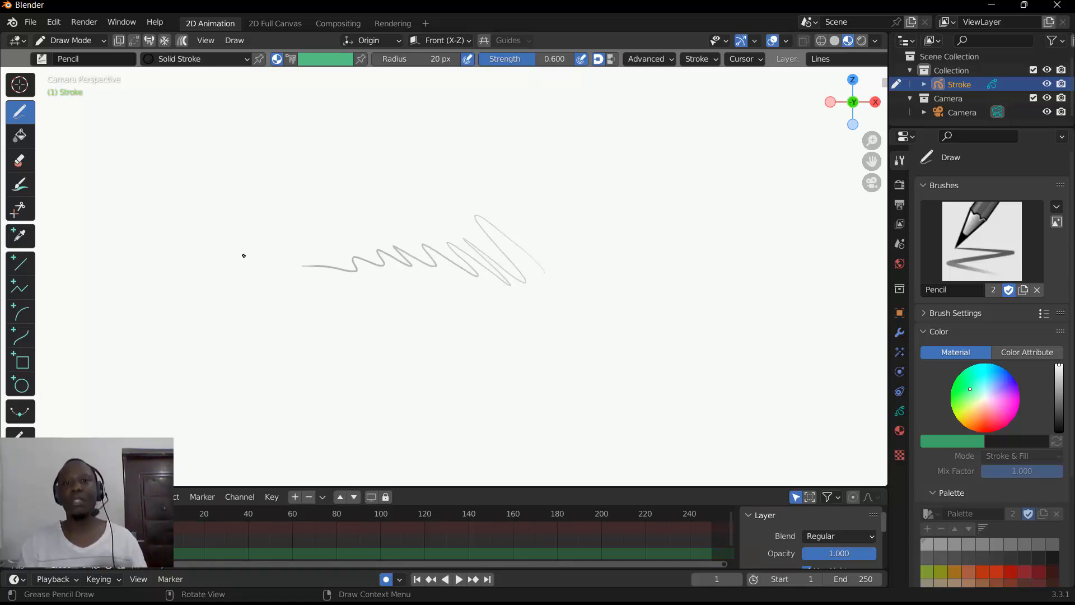
left_click(19, 160)
mouse_move(297, 262)
left_mouse_down()
mouse_move(408, 252)
mouse_move(477, 224)
left_mouse_up()
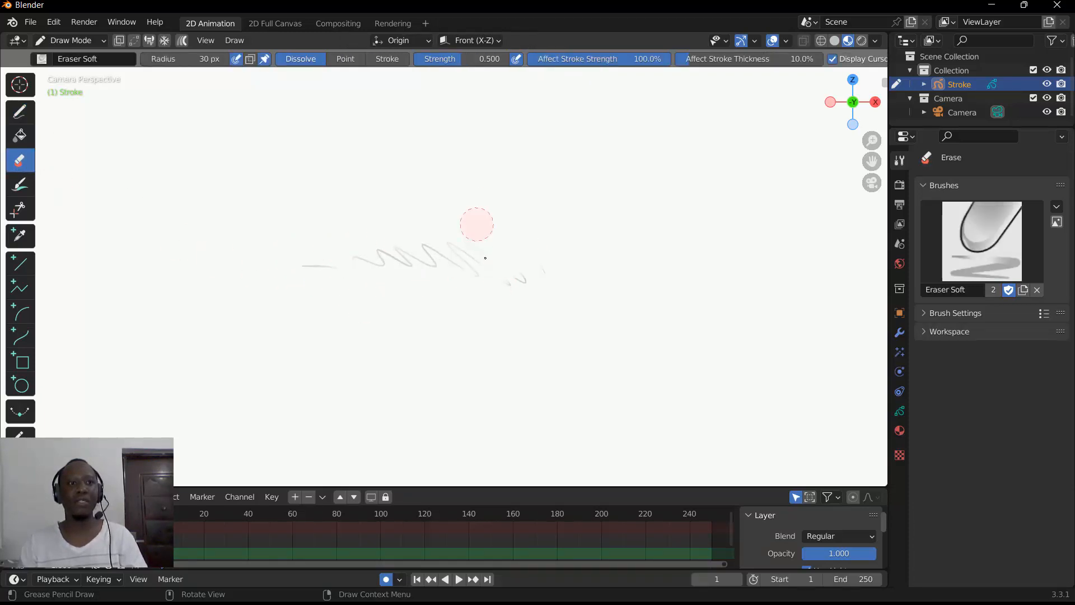
Step: Choose the Eraser Hard brush and erase the remaining pieces of the zigzag stroke
left_click(42, 59)
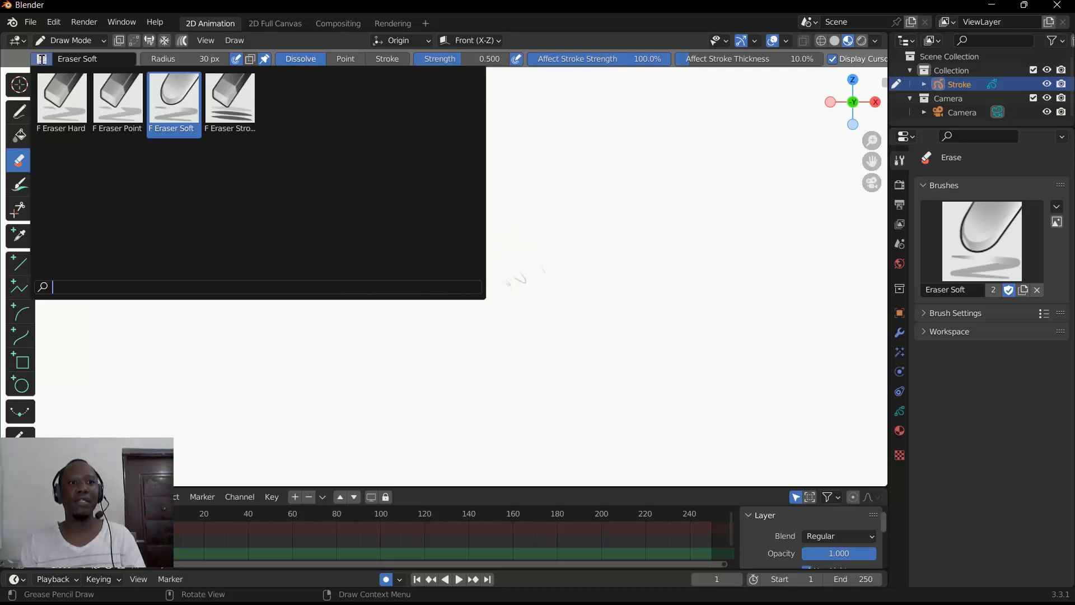
left_click(73, 107)
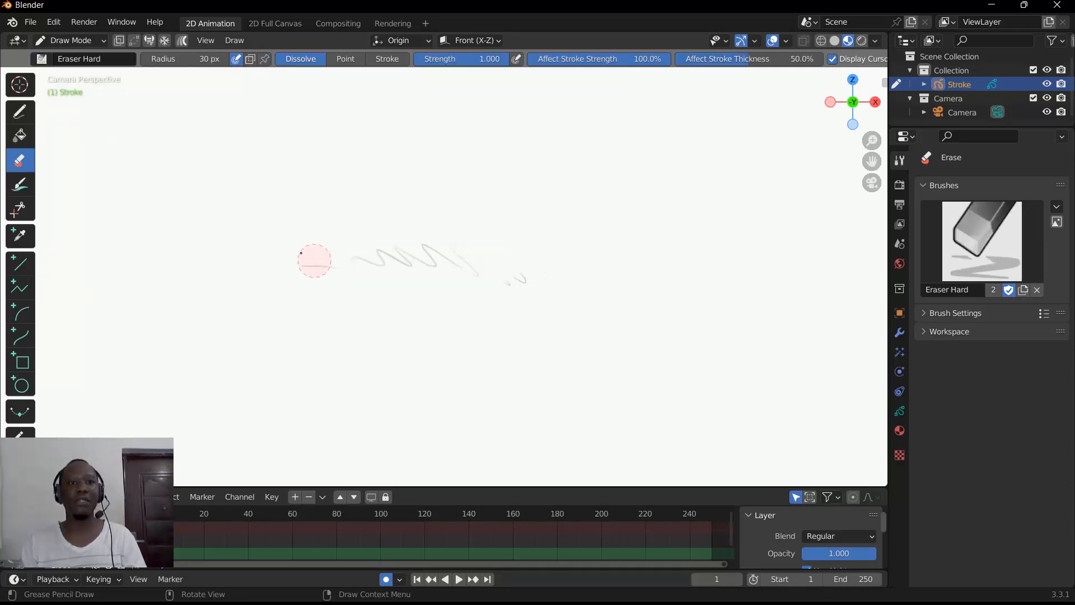
left_click_drag(332, 268, 324, 276)
mouse_move(381, 244)
left_mouse_down()
mouse_move(552, 288)
mouse_move(317, 247)
left_mouse_up()
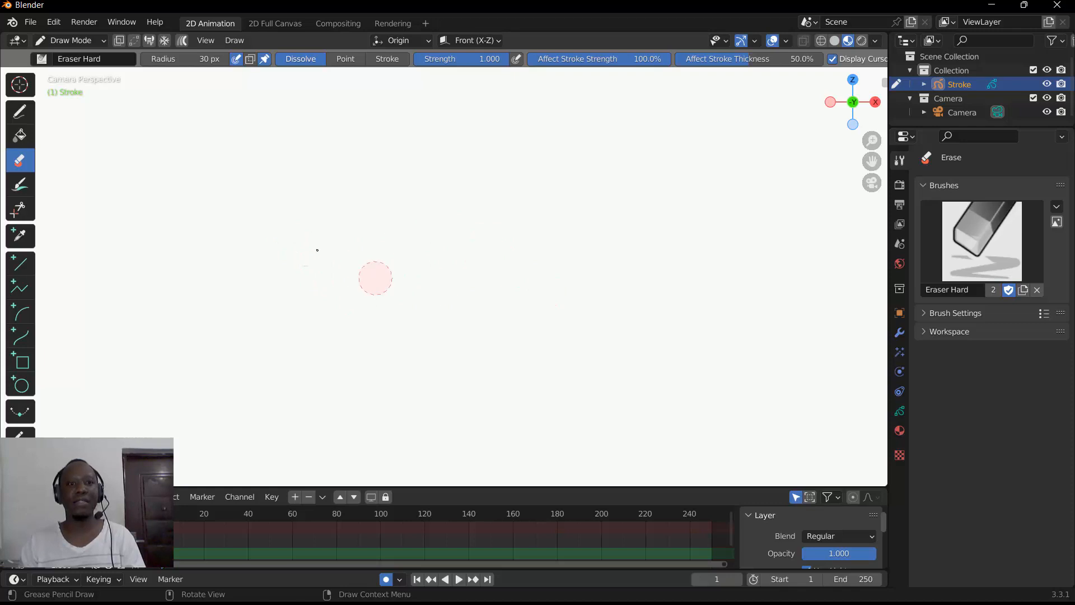
Step: Draw a looping pencil stroke across the canvas, with several long, roughly straight strokes below and beside it
left_click(19, 111)
mouse_move(447, 309)
left_mouse_down()
mouse_move(548, 168)
mouse_move(528, 307)
mouse_move(410, 304)
mouse_move(170, 257)
left_mouse_up()
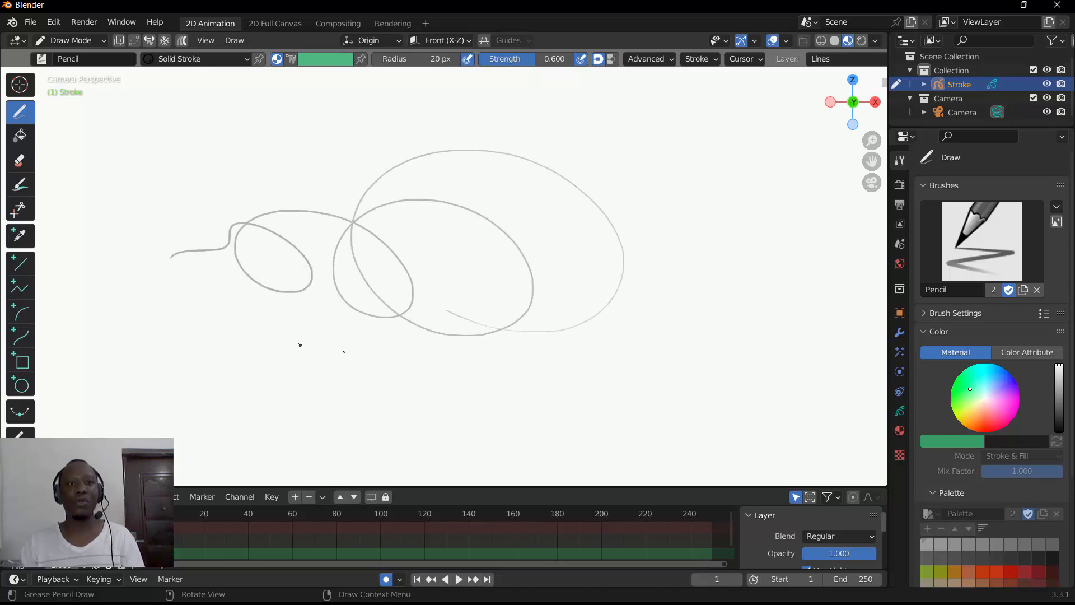
left_click_drag(197, 304, 601, 340)
left_click_drag(656, 221, 638, 400)
left_click_drag(658, 359, 306, 390)
left_click_drag(231, 330, 144, 289)
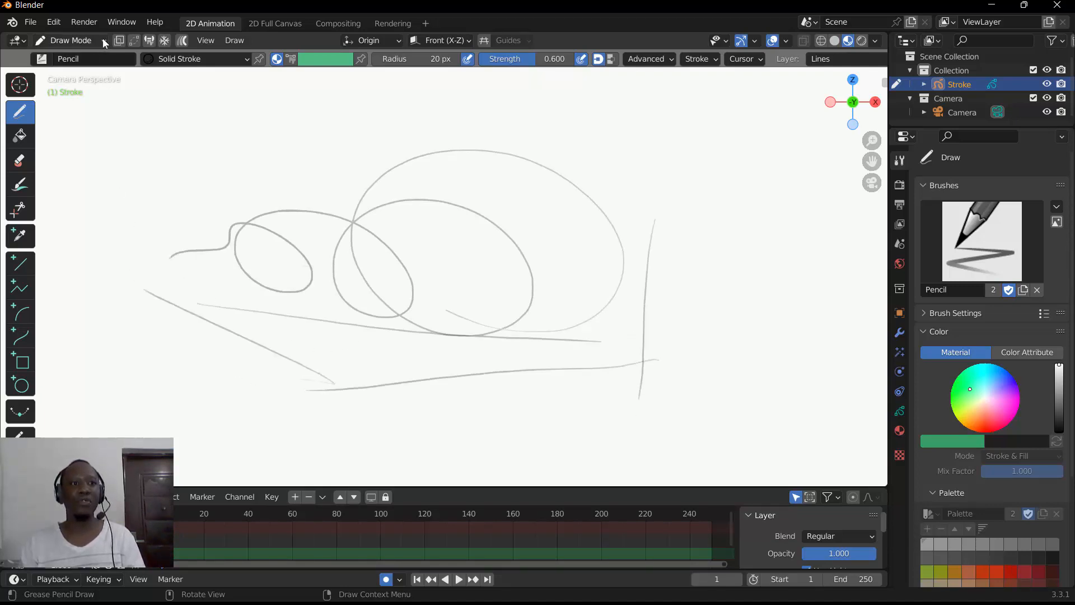
Step: Switch to Object Mode and delete the whole Stroke object
left_click(102, 44)
left_click(89, 58)
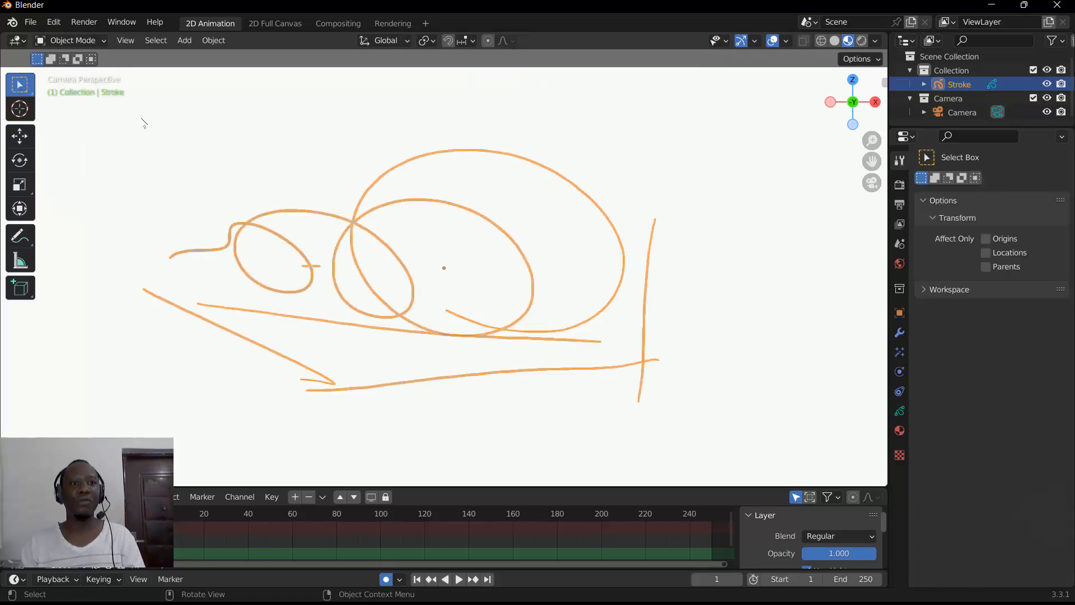
mouse_move(134, 119)
left_mouse_down()
mouse_move(525, 407)
mouse_move(720, 448)
mouse_move(712, 445)
left_mouse_up()
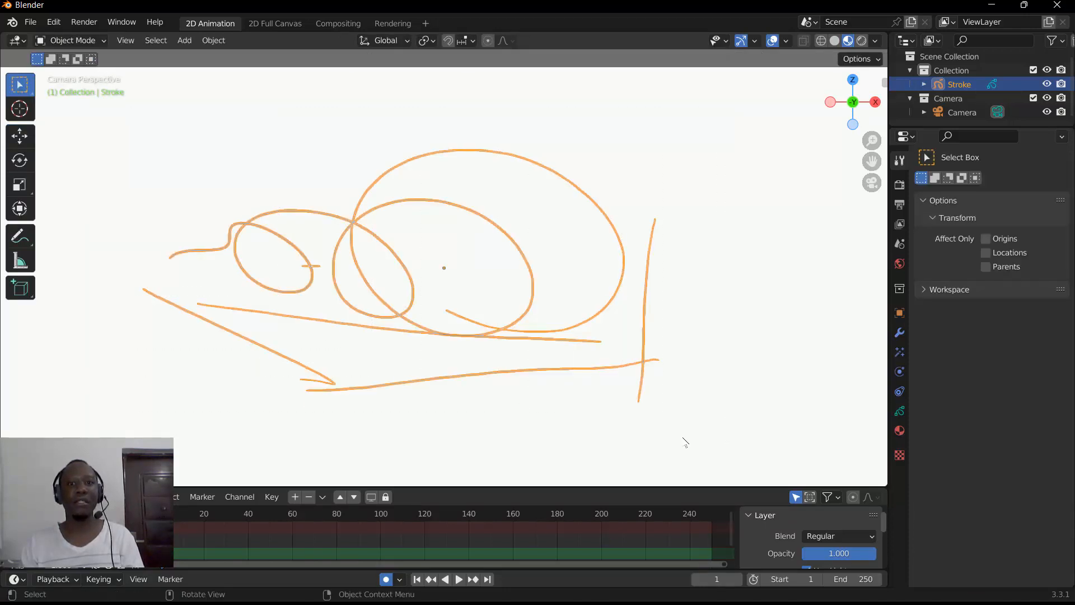
left_click(603, 389)
mouse_move(168, 115)
left_mouse_down()
mouse_move(377, 348)
mouse_move(693, 431)
mouse_move(557, 427)
left_mouse_up()
key("Delete")
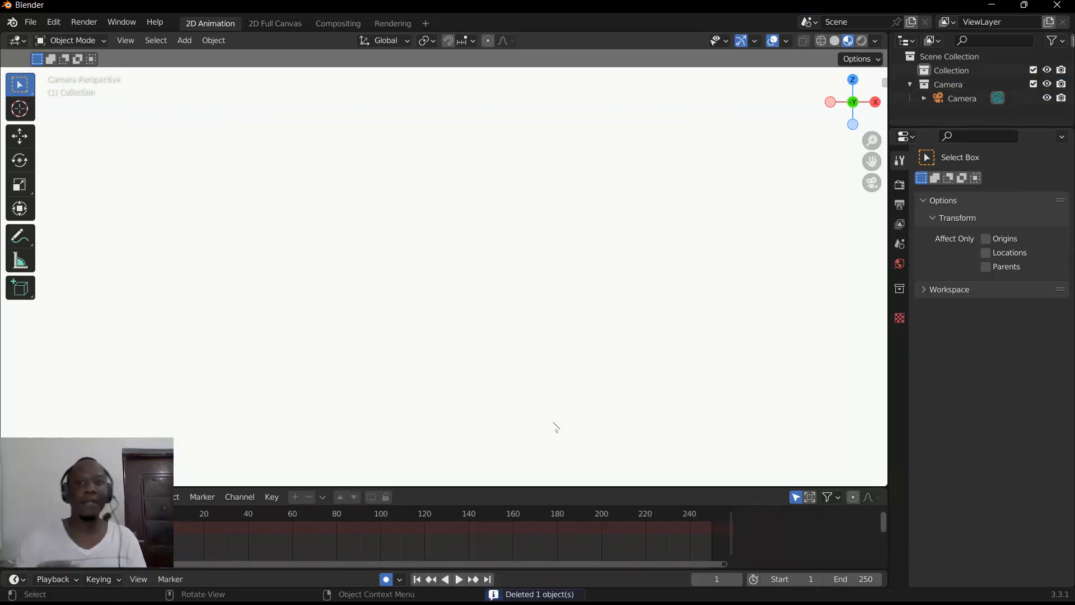
Step: Undo the deletion of the Stroke object
left_click(103, 41)
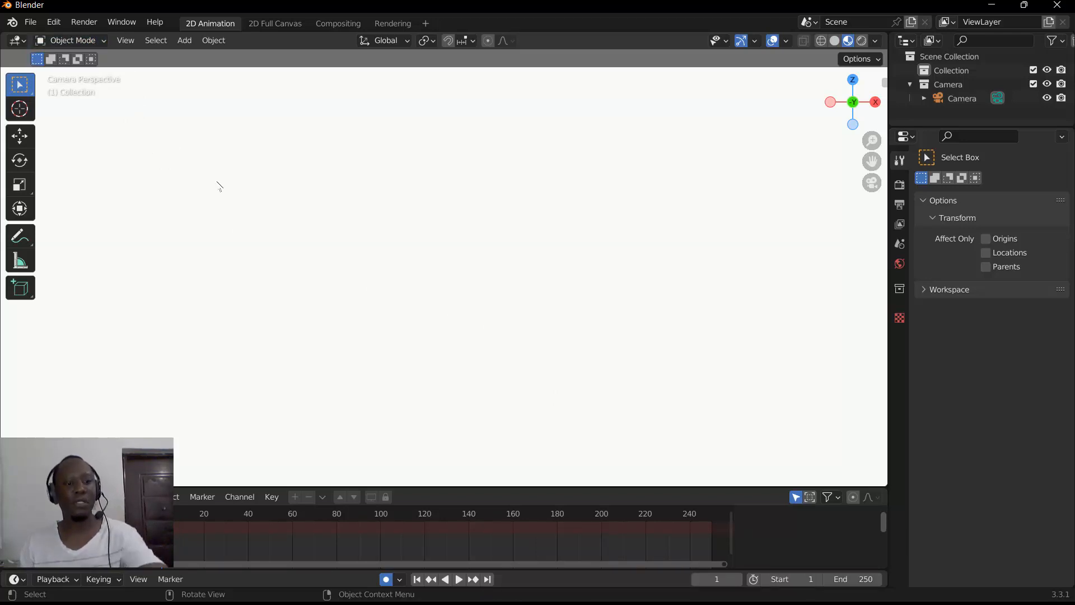
key("ctrl+Tab")
key("Escape")
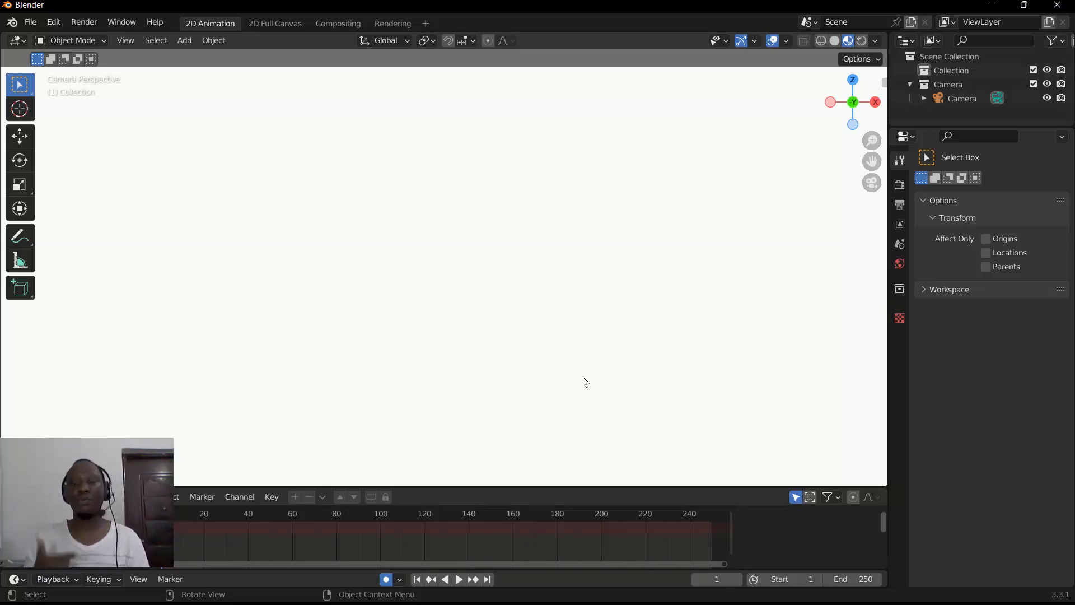
key("ctrl+z")
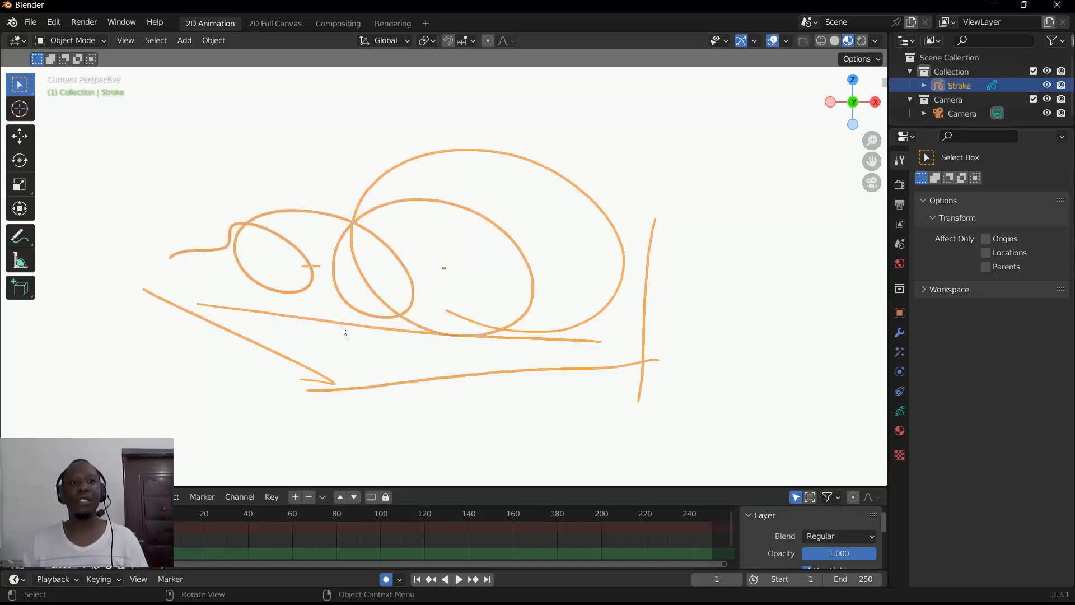
Step: Select all the drawn lines of the Stroke object in Edit Mode and delete them
left_click(98, 45)
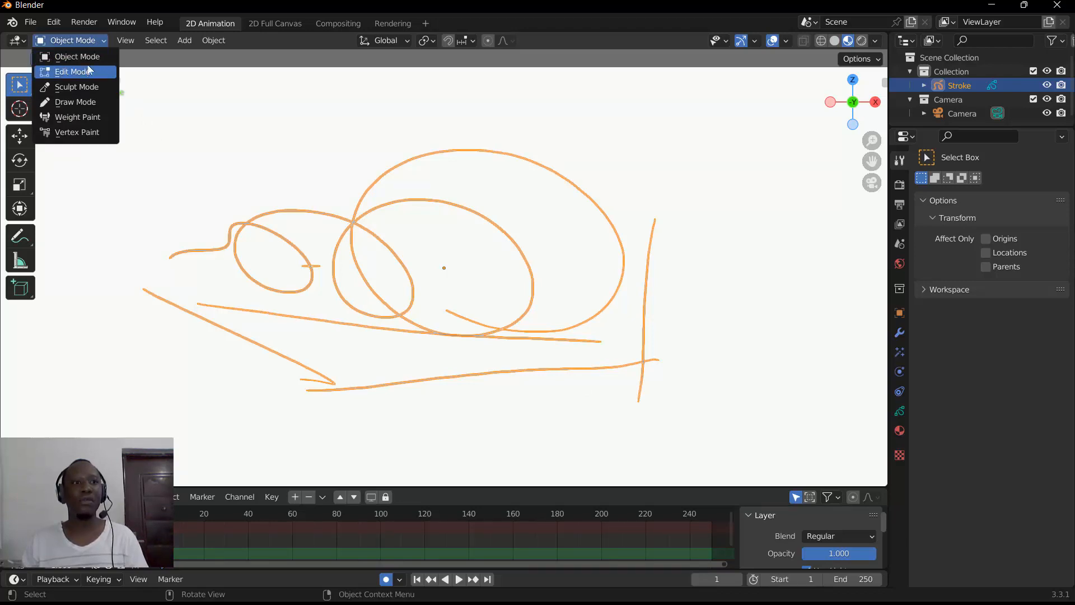
left_click(89, 70)
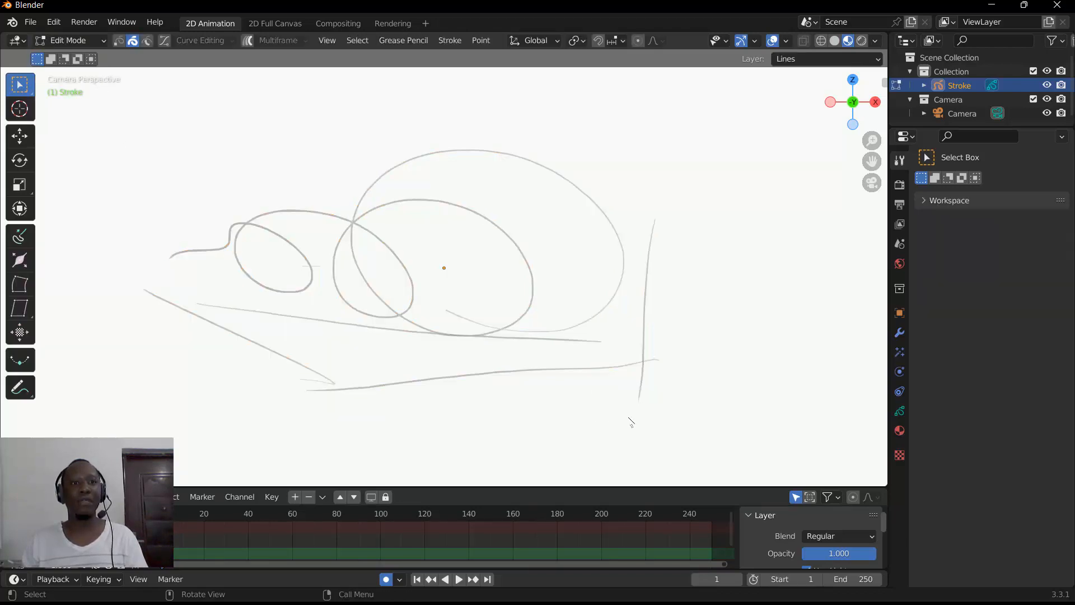
left_click_drag(125, 113, 716, 437)
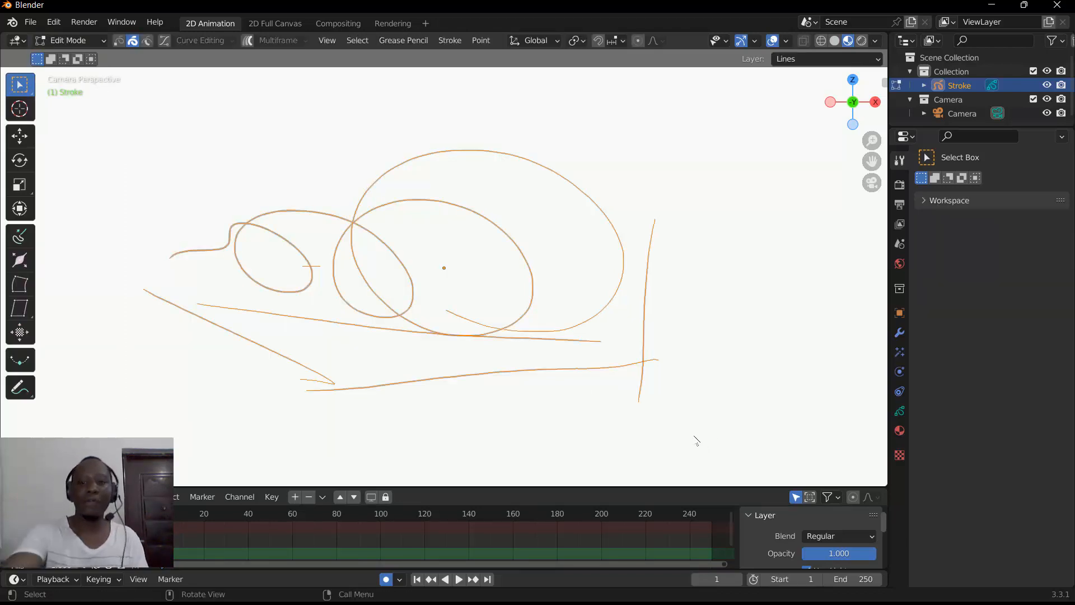
key("x")
left_click(652, 440)
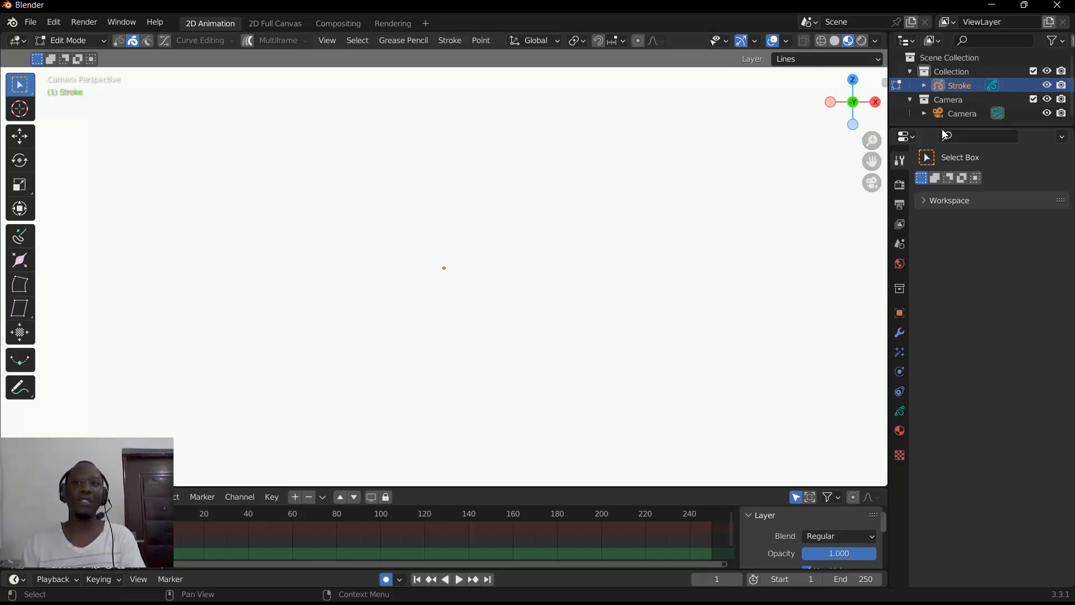
Step: Enlarge the Outliner area and return the Stroke object to Object Mode
left_click_drag(939, 128, 924, 174)
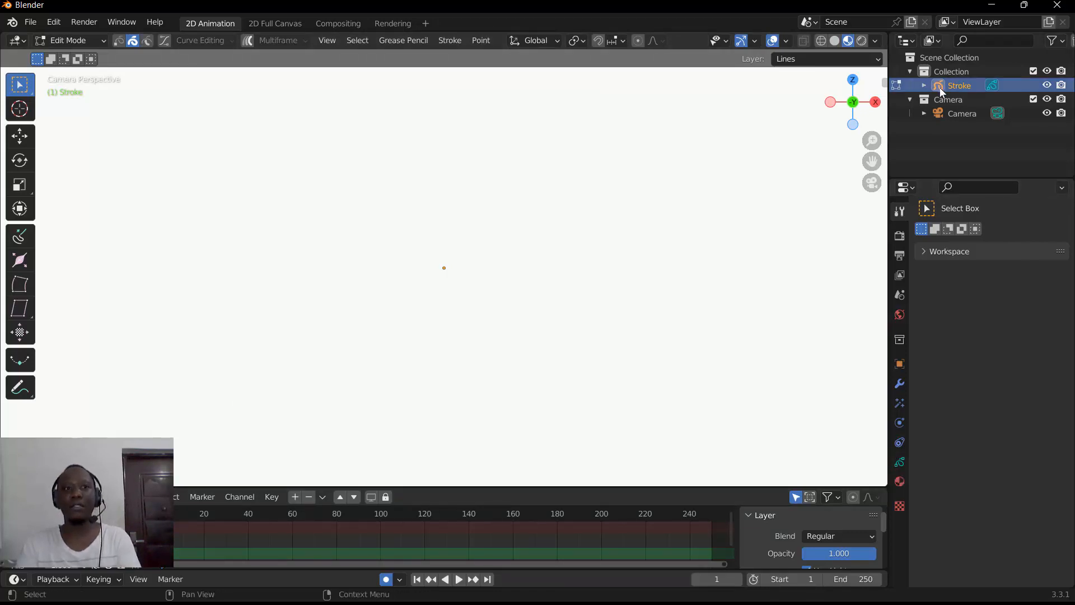
left_click(101, 41)
left_click(94, 57)
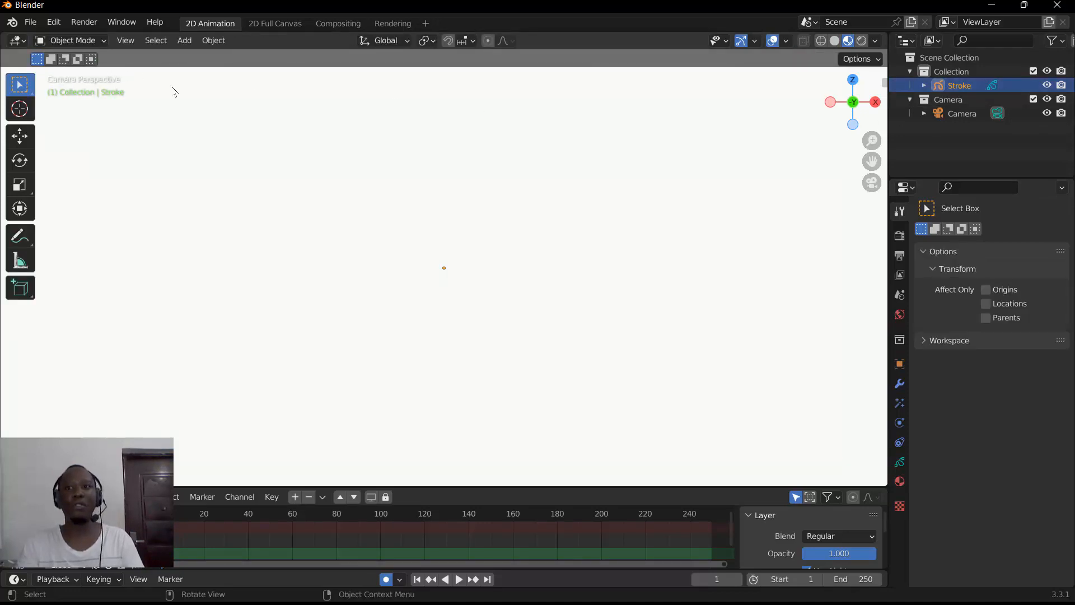
Step: Select the Stroke object and display its Layers list in the object data properties, with Onion Skinning collapsed
left_click(939, 102)
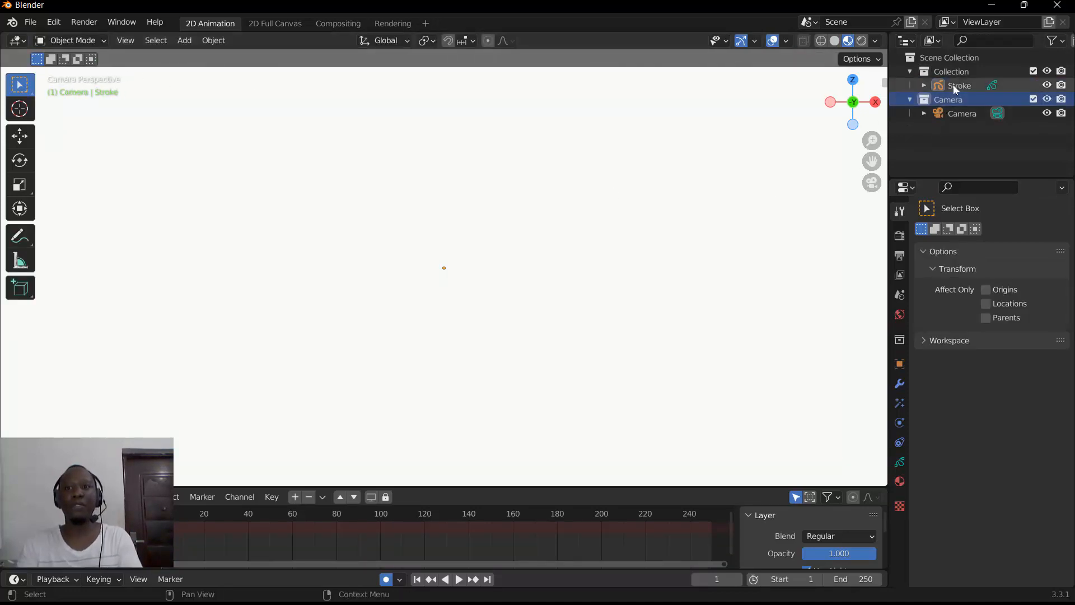
left_click(956, 84)
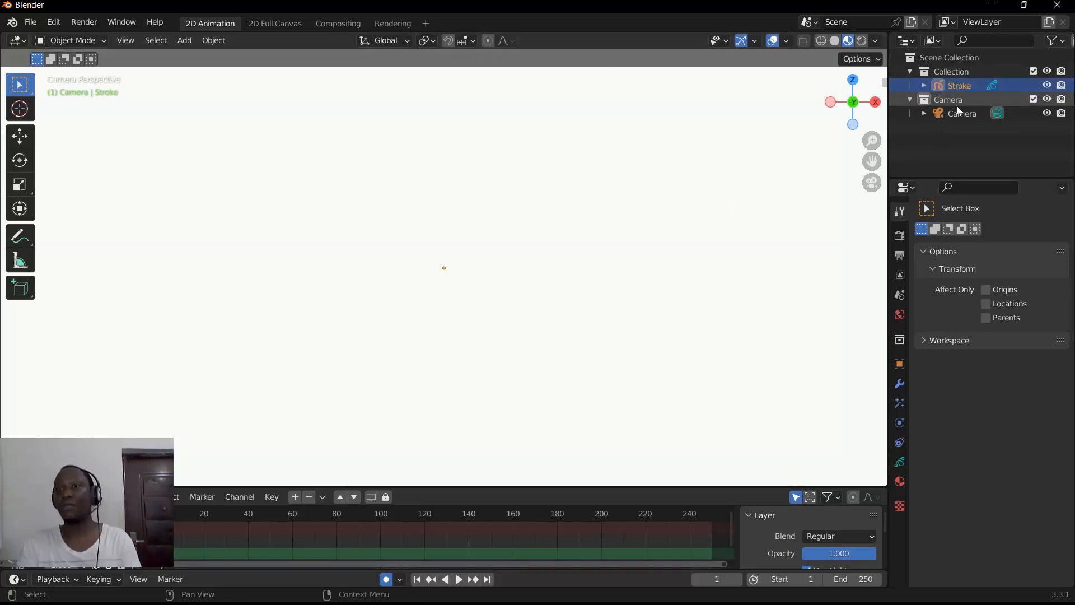
left_click(900, 463)
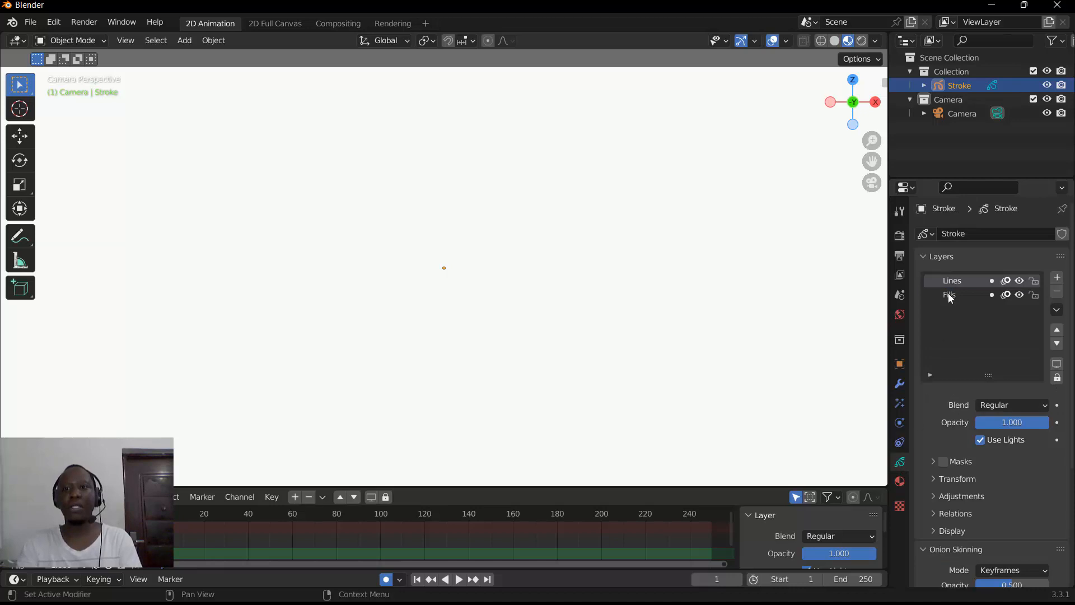
left_click(926, 255)
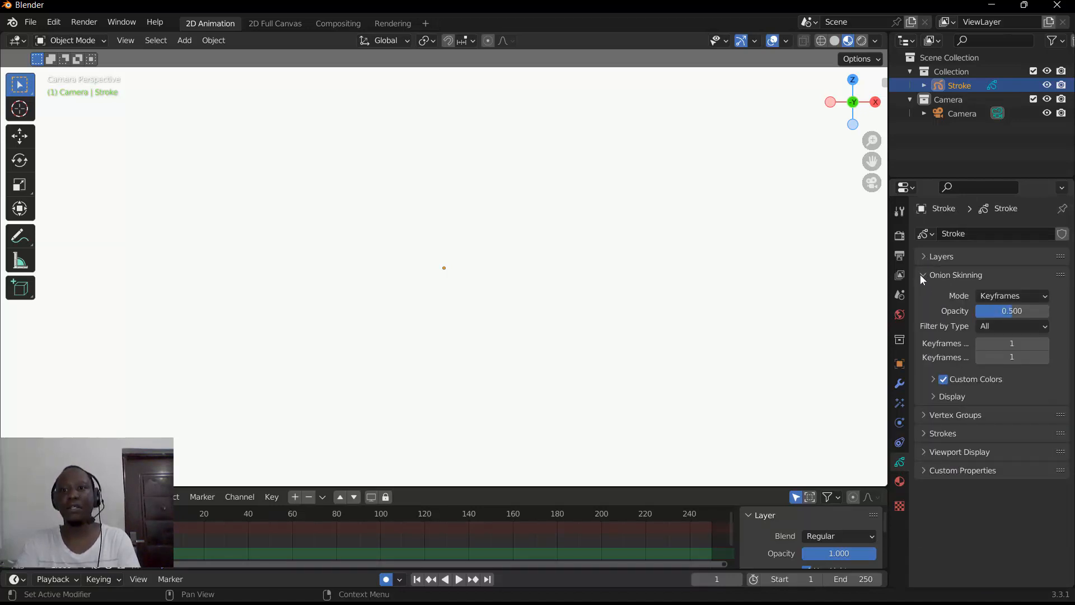
left_click(925, 275)
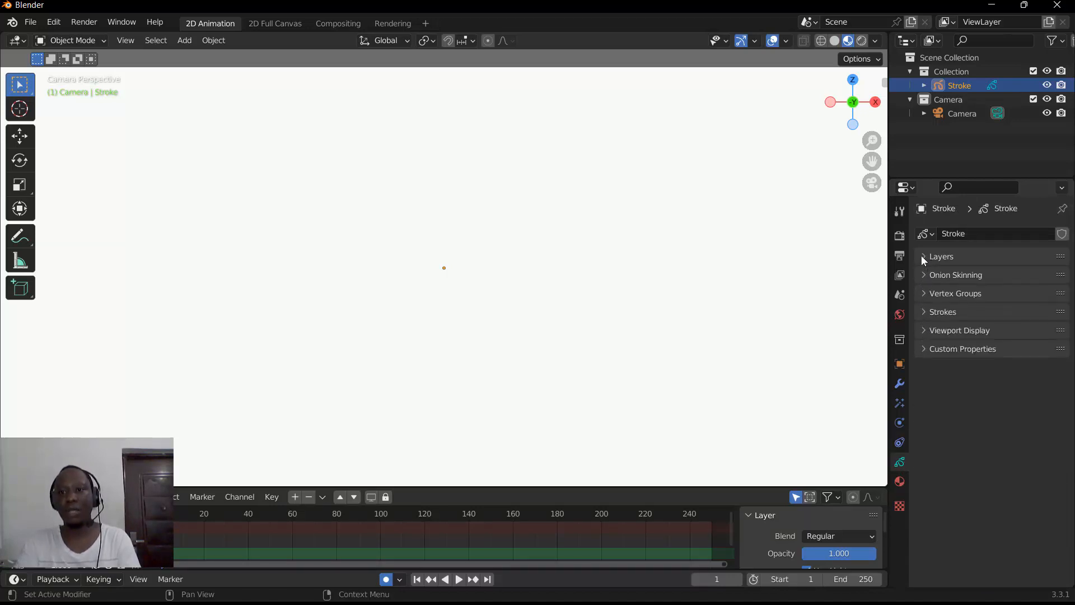
left_click(923, 257)
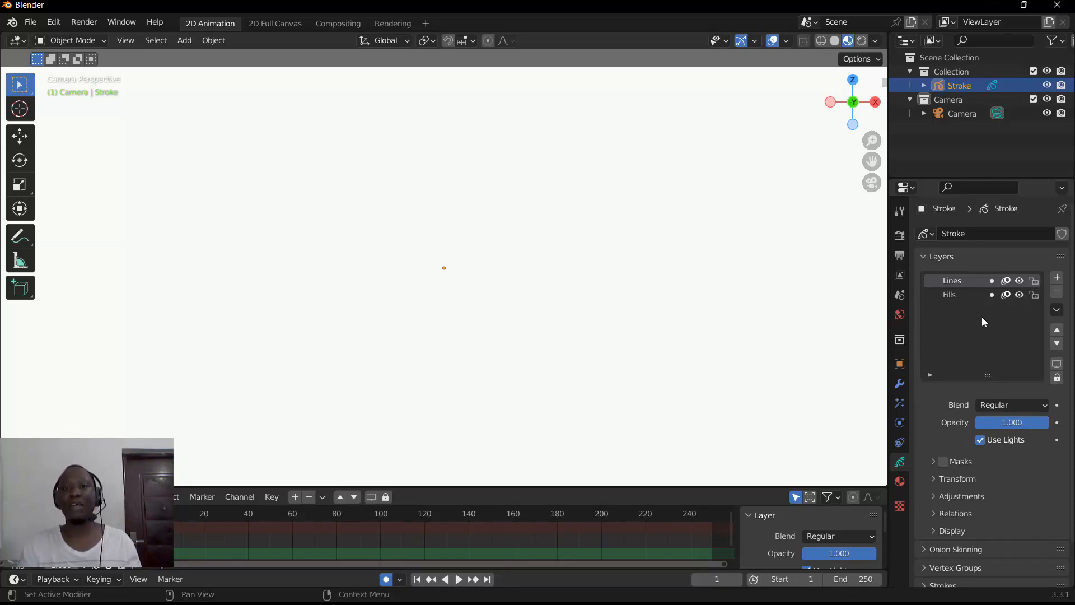
Step: Deselect the Stroke object in the viewport and switch it to Draw Mode
mouse_move(579, 260)
left_mouse_down()
mouse_move(533, 234)
mouse_move(479, 236)
left_mouse_up()
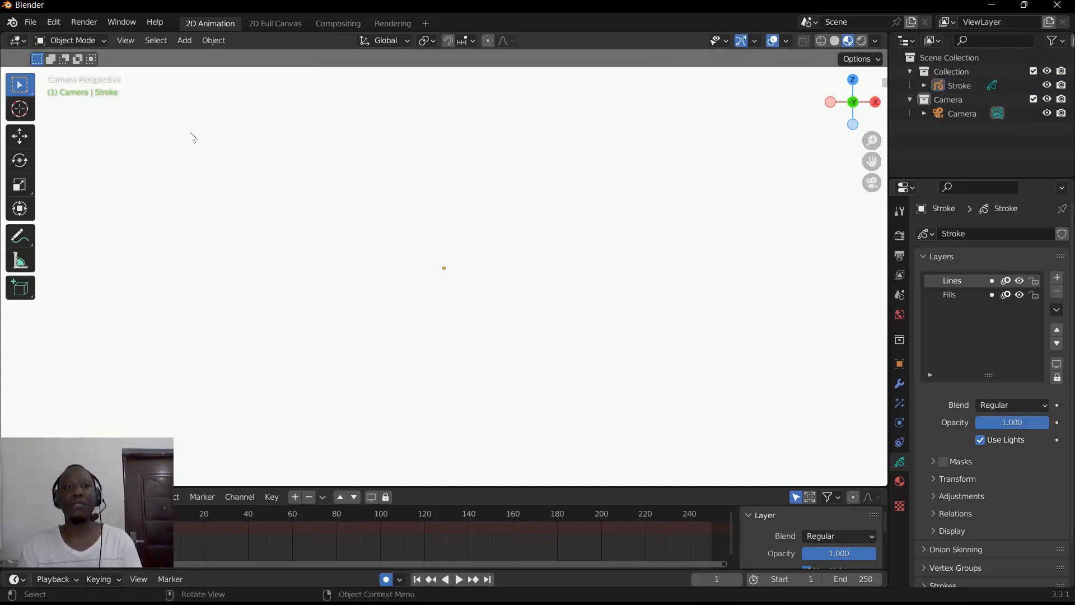
left_click(64, 40)
left_click(66, 103)
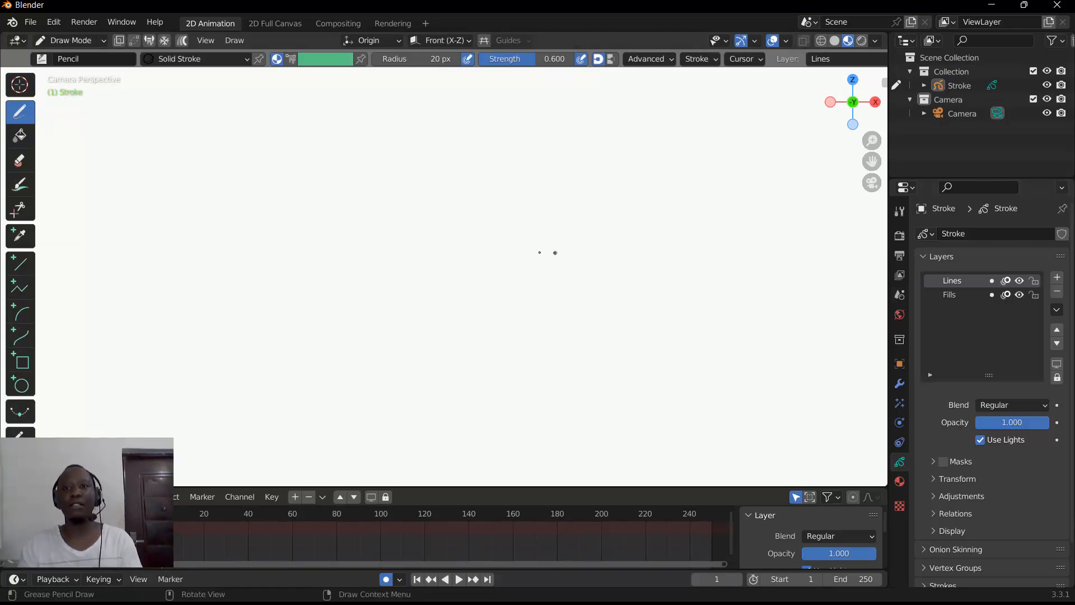
Step: Draw a freehand zigzag on the Lines layer and a closed shape on the Fills layer using the Solid Fill material
left_click_drag(570, 283, 428, 247)
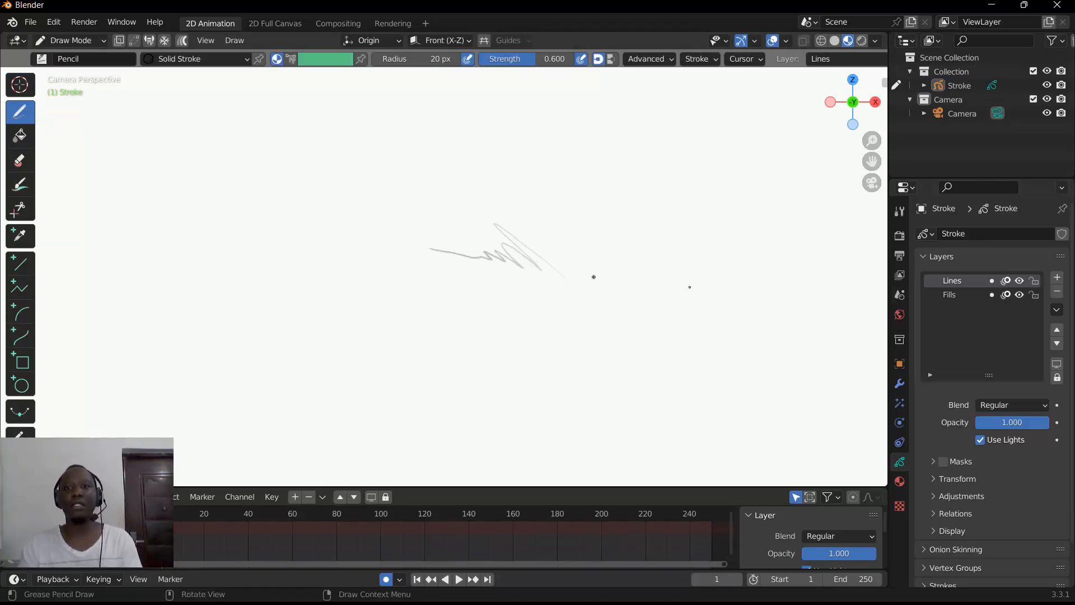
left_click(944, 295)
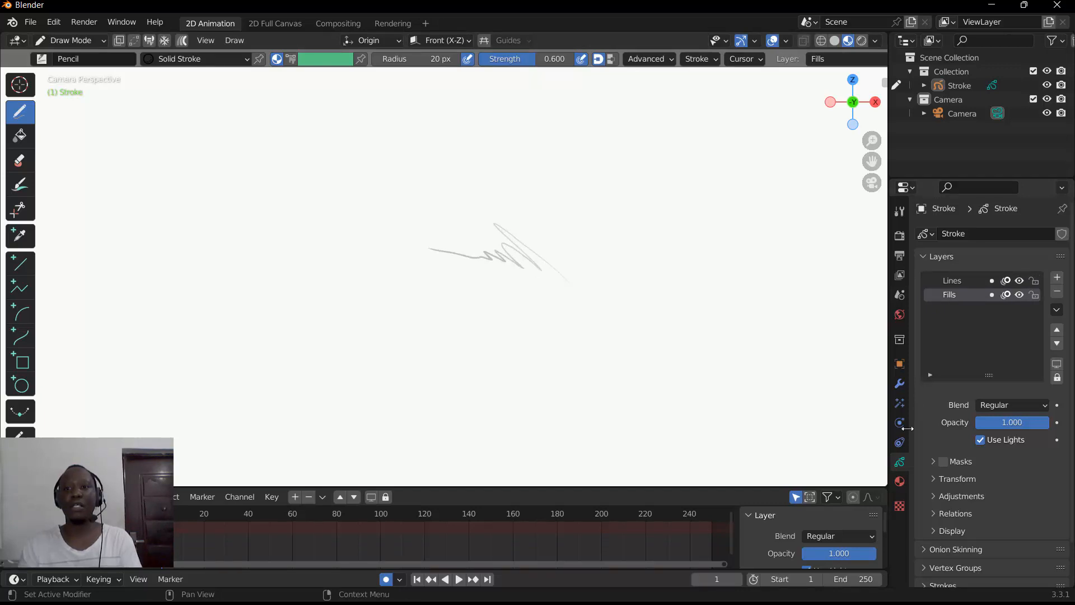
left_click(900, 481)
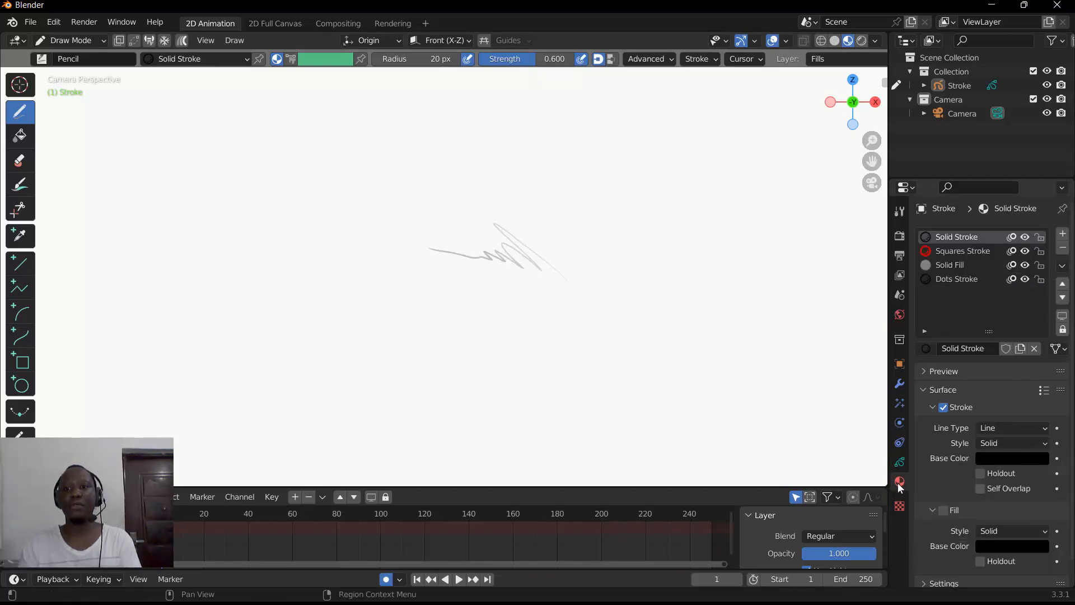
left_click(946, 264)
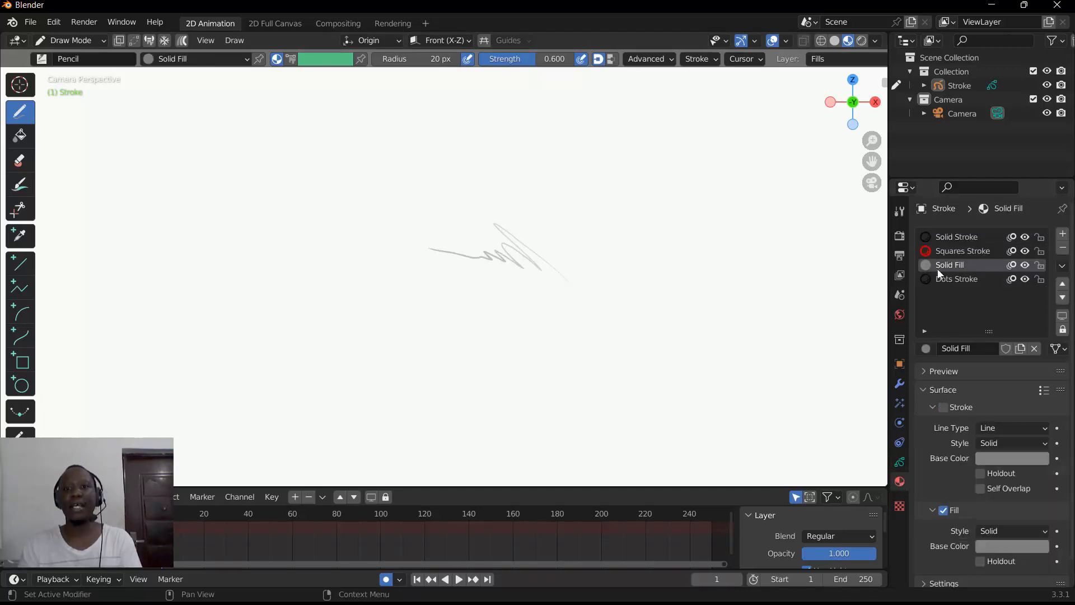
mouse_move(558, 275)
left_mouse_down()
mouse_move(542, 228)
mouse_move(415, 183)
mouse_move(384, 264)
mouse_move(577, 292)
mouse_move(556, 274)
left_mouse_up()
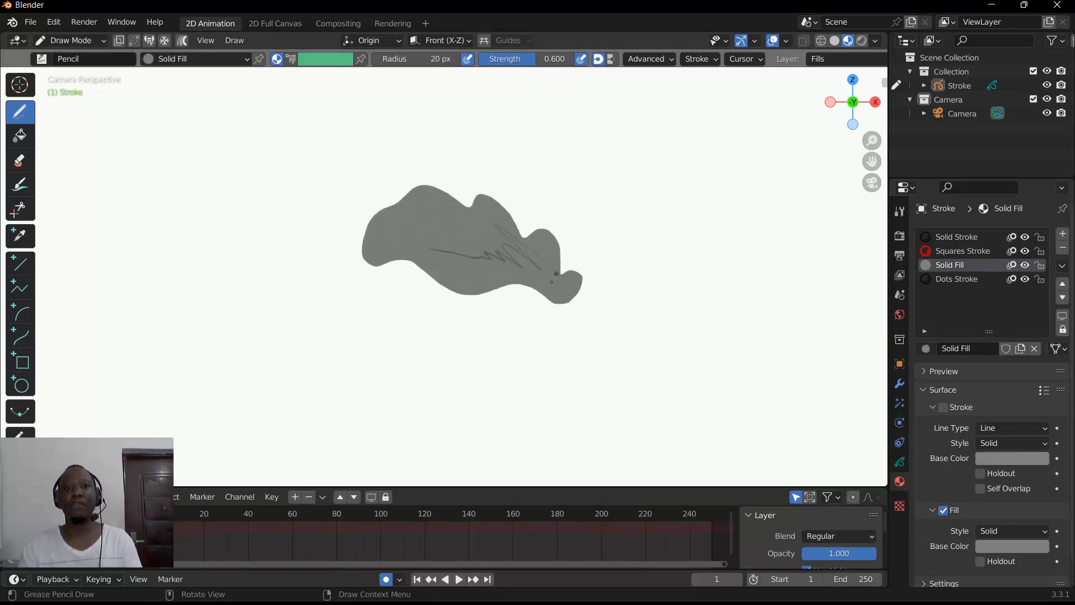
Step: Undo the filled shape, the material and layer changes, and the zigzag line
key("ctrl+z")
key("ctrl+z")
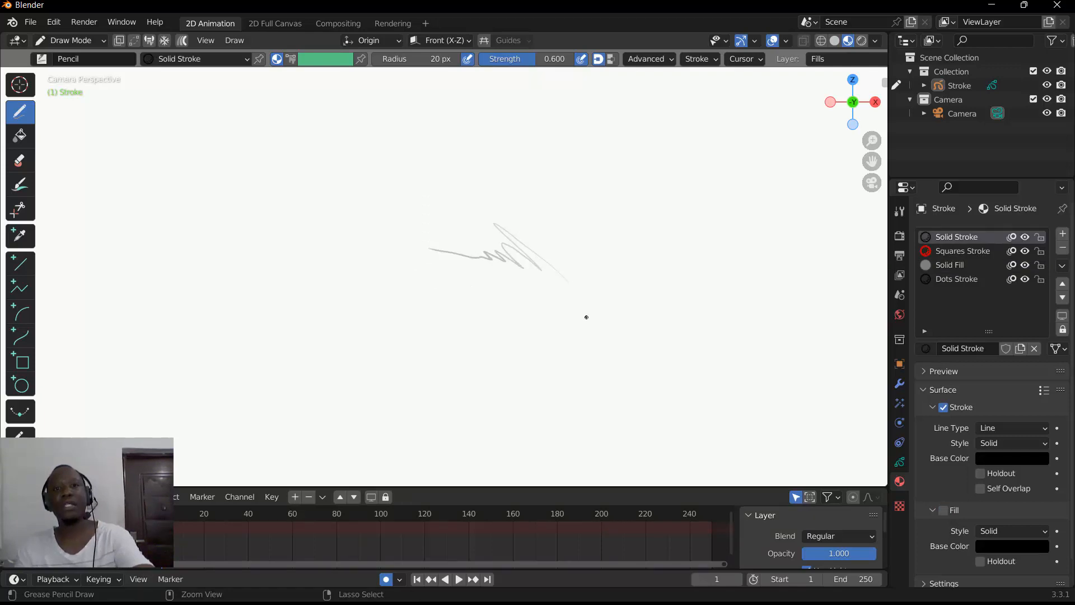
key("ctrl+z")
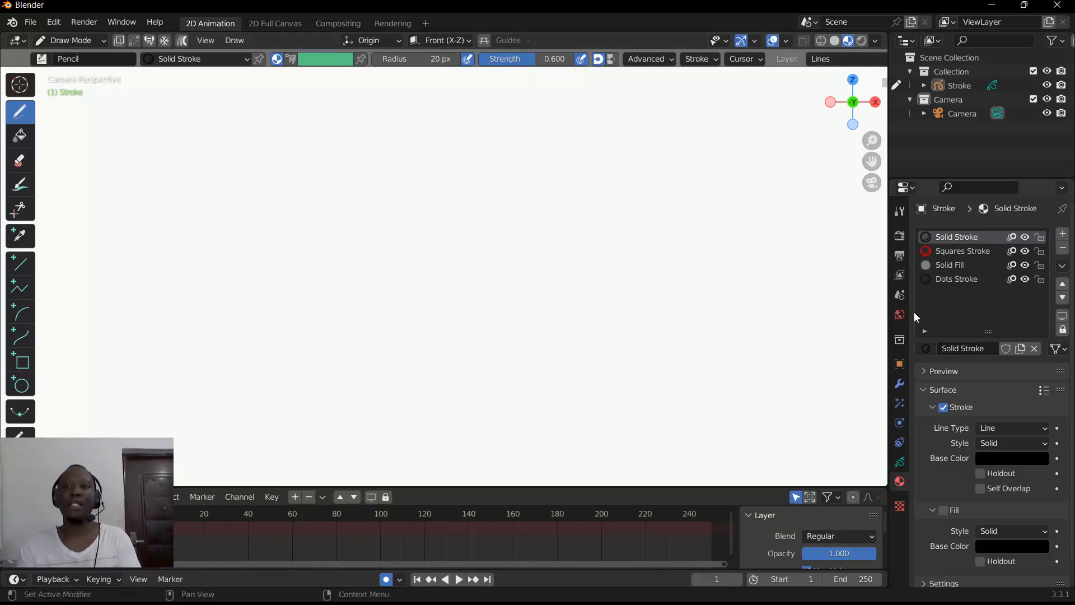
Step: Draw freehand zigzag lines in the viewport with the Squares Stroke material
left_click(946, 252)
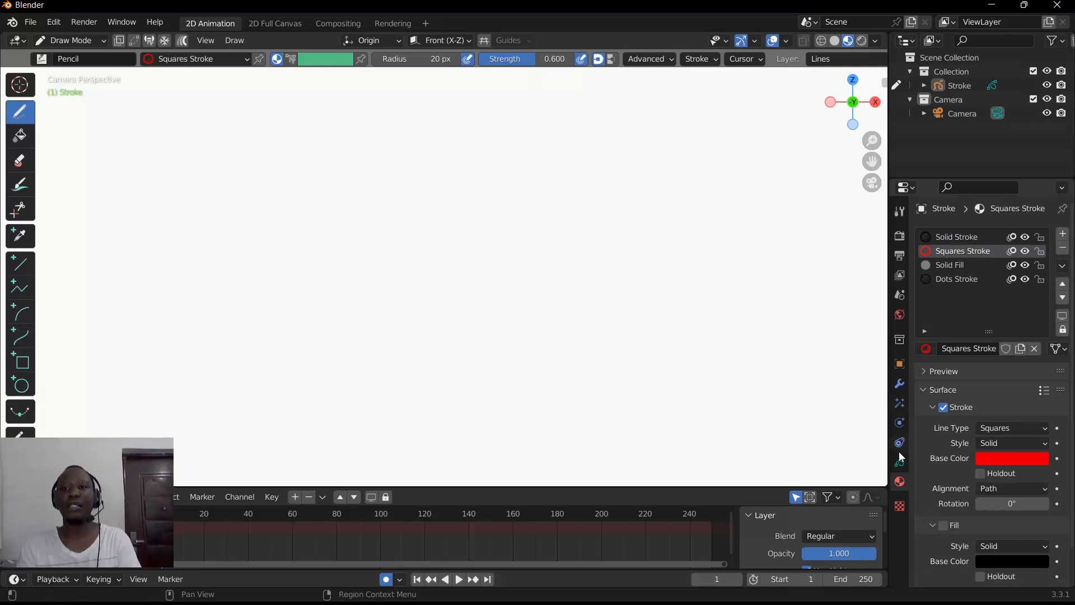
mouse_move(537, 233)
left_mouse_down()
mouse_move(490, 271)
mouse_move(375, 265)
mouse_move(233, 216)
left_mouse_up()
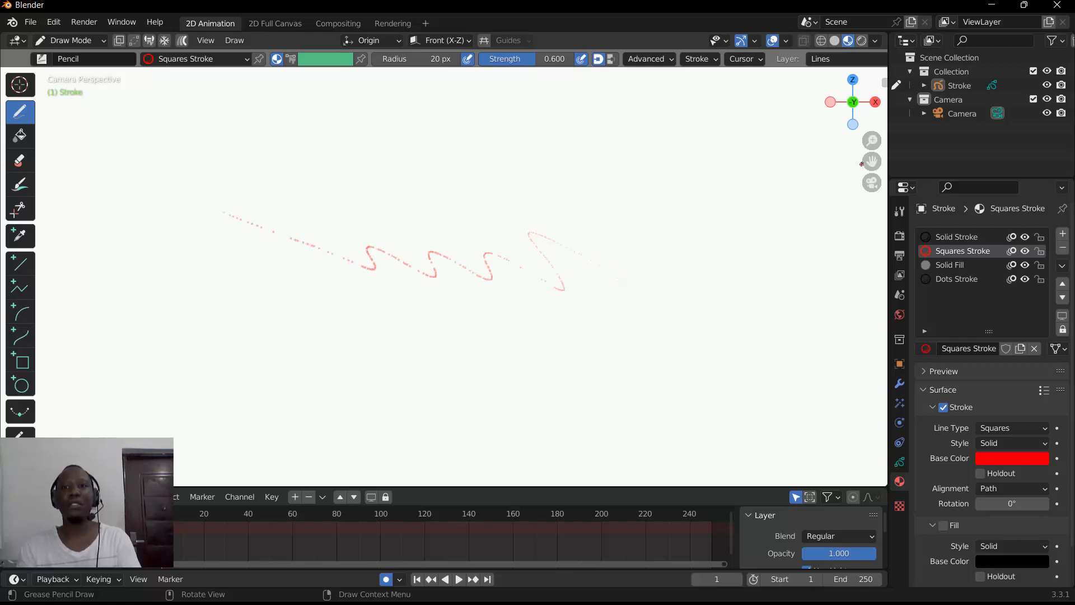
mouse_move(872, 141)
left_mouse_down()
mouse_move(872, 154)
mouse_move(819, 58)
mouse_move(796, 70)
left_mouse_up()
mouse_move(524, 197)
left_mouse_down()
mouse_move(341, 193)
mouse_move(222, 156)
left_mouse_up()
Step: Undo the lines drawn with the Squares Stroke material
key("ctrl+z")
key("ctrl+z")
key("ctrl+z")
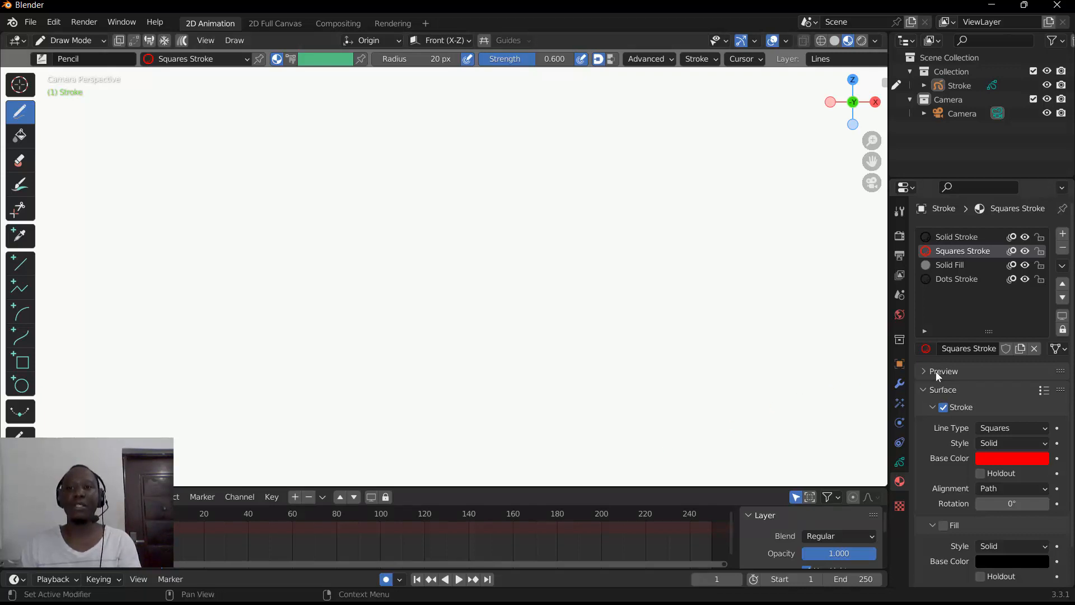
Step: Make Solid Stroke the active material and collapse its Stroke and Fill surface settings
left_click(950, 238)
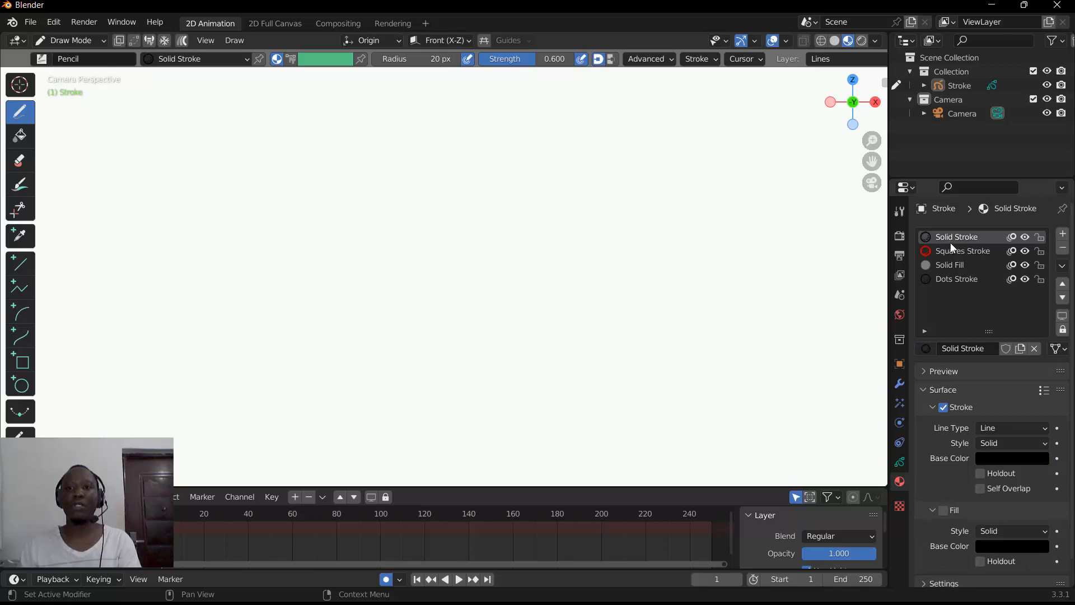
left_click(931, 408)
left_click(933, 425)
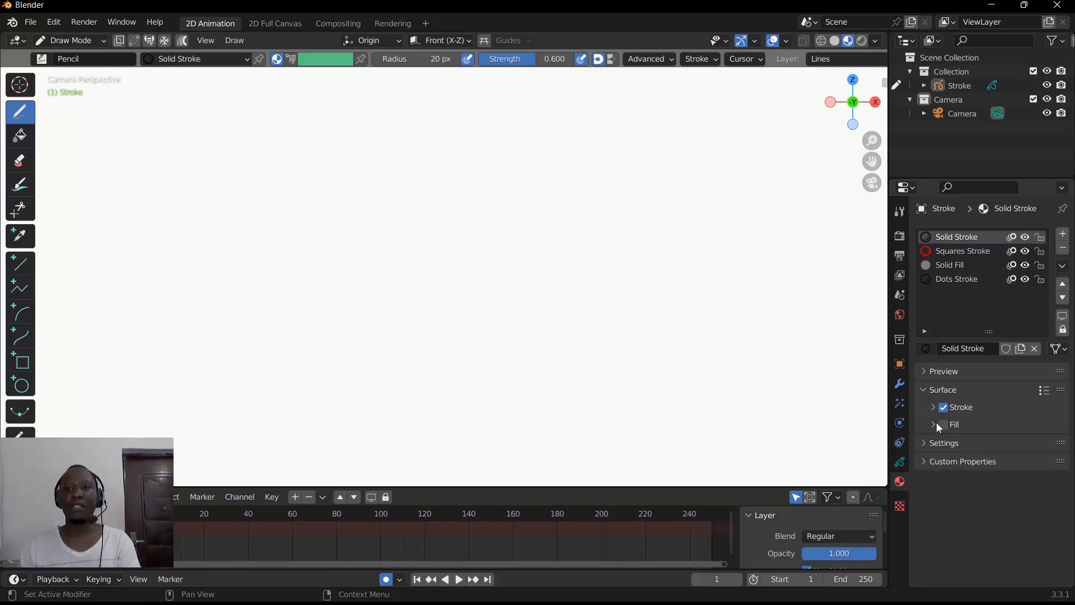
Step: Draw a filled blob with the Solid Fill material and a dotted curl beside it with the Dots Stroke material
left_click(944, 264)
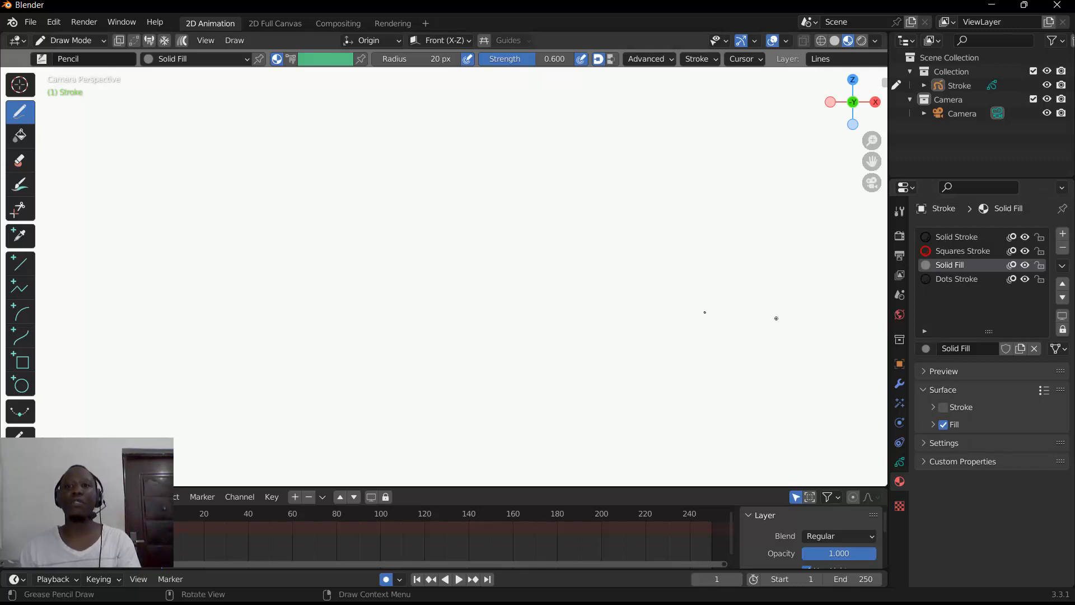
mouse_move(658, 311)
left_mouse_down()
mouse_move(648, 250)
mouse_move(493, 218)
mouse_move(577, 364)
mouse_move(694, 367)
mouse_move(691, 291)
mouse_move(665, 304)
left_mouse_up()
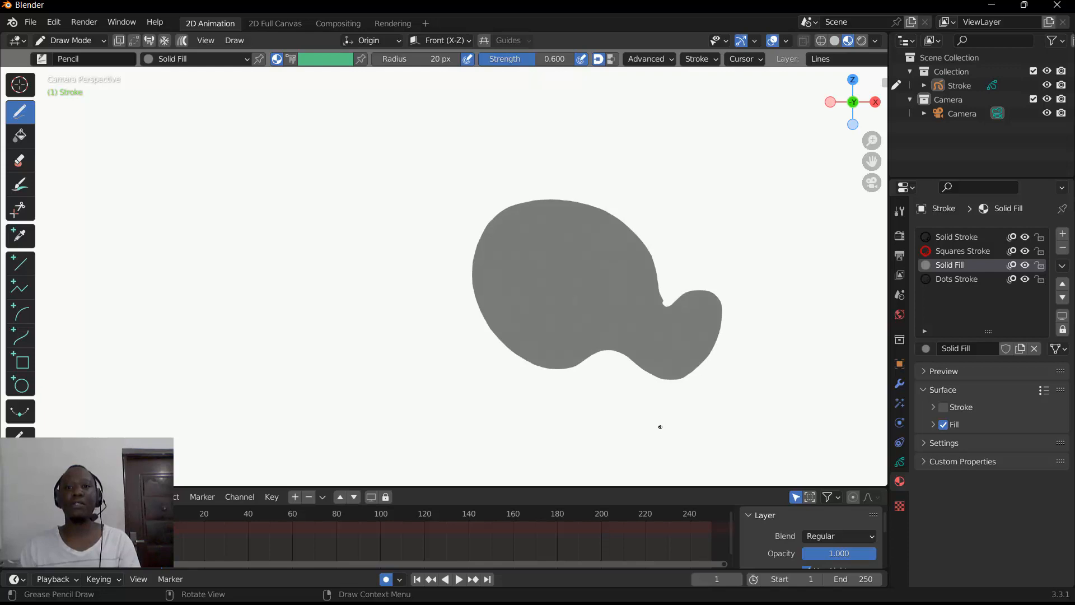
left_click(957, 279)
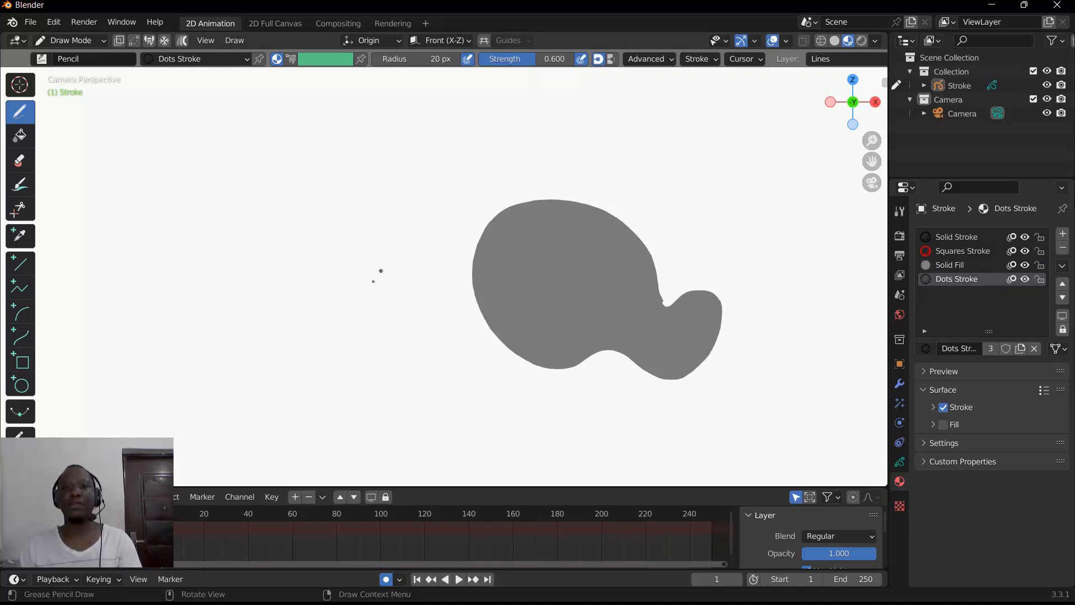
mouse_move(391, 293)
left_mouse_down()
mouse_move(390, 236)
mouse_move(302, 297)
mouse_move(428, 329)
mouse_move(284, 317)
mouse_move(234, 223)
mouse_move(321, 158)
mouse_move(404, 188)
left_mouse_up()
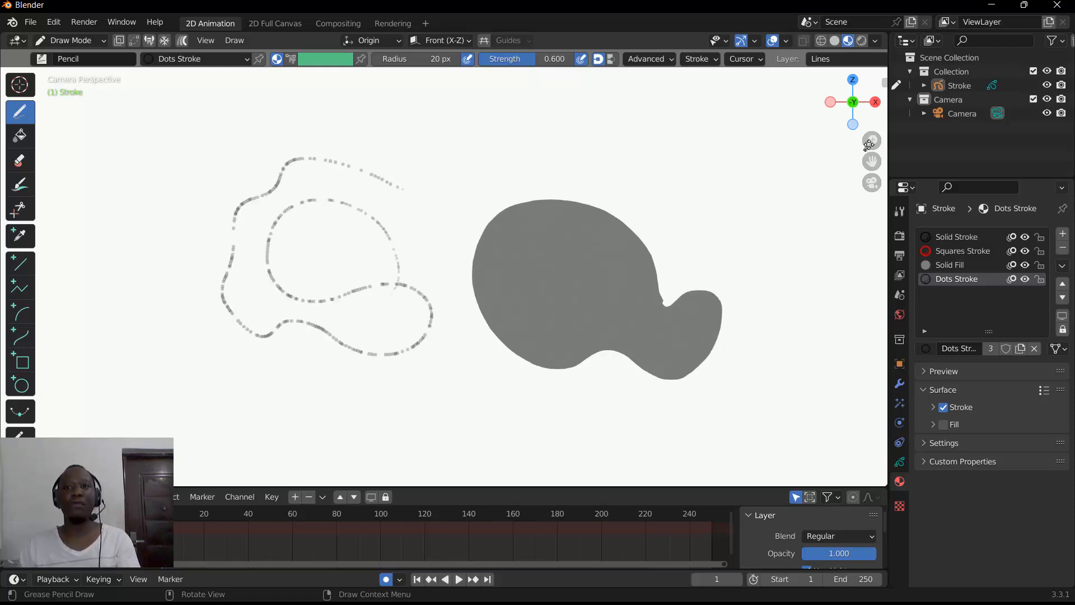
mouse_move(874, 148)
left_mouse_down()
mouse_move(879, 164)
mouse_move(838, 68)
mouse_move(862, 151)
left_mouse_up()
Step: Undo the dotted curl and the filled blob, returning to the Solid Fill material
key("ctrl+z")
key("ctrl+z")
key("ctrl+z")
key("ctrl+z")
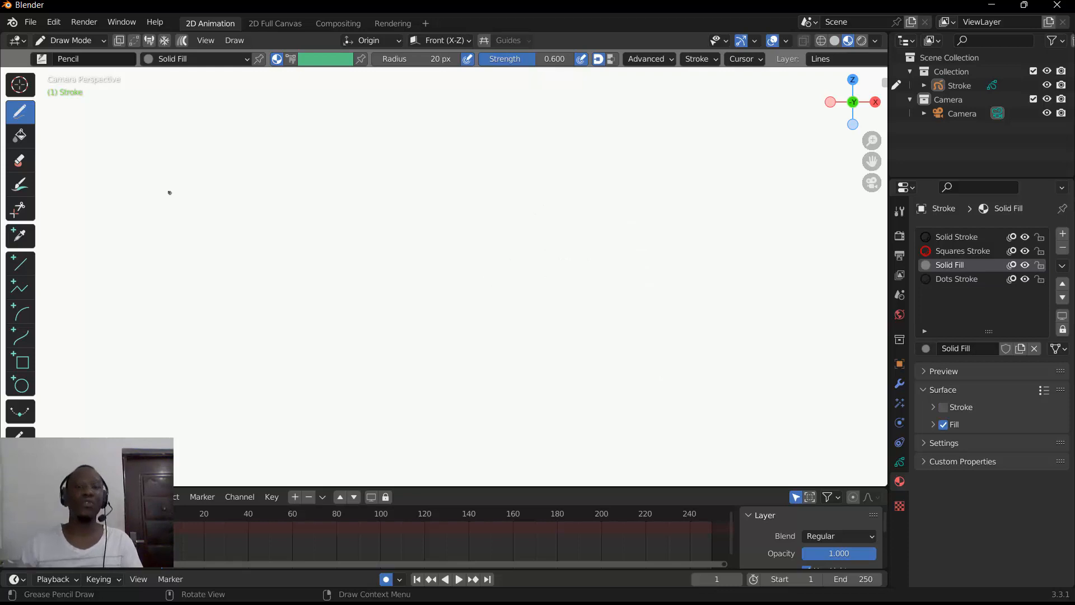
Step: Look through the Grease Pencil brush presets and show the active Draw tool's brush and color settings in the viewport sidebar
left_click(42, 59)
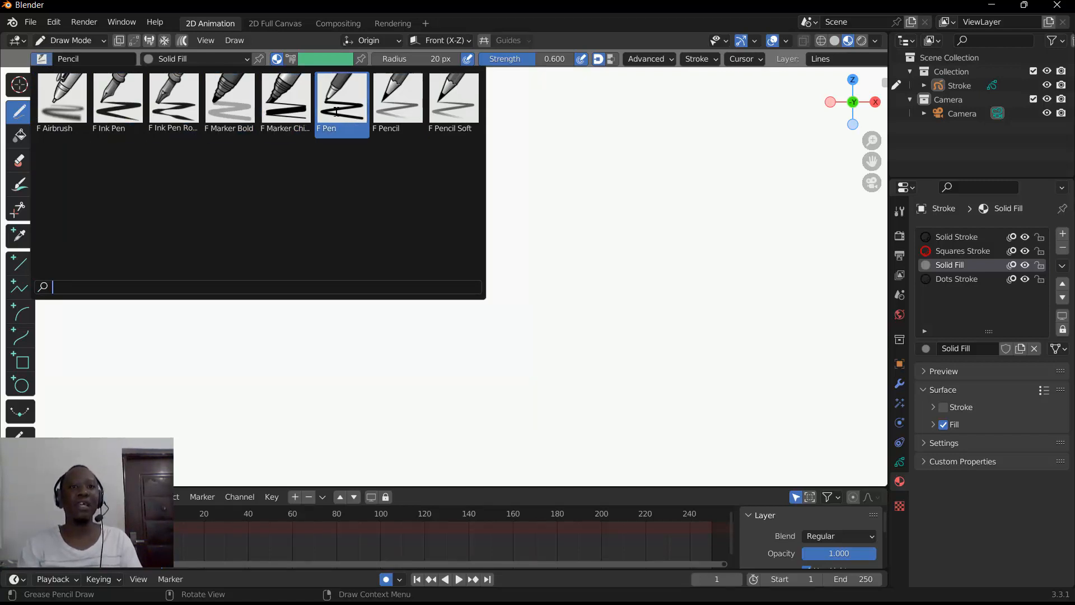
left_click(42, 61)
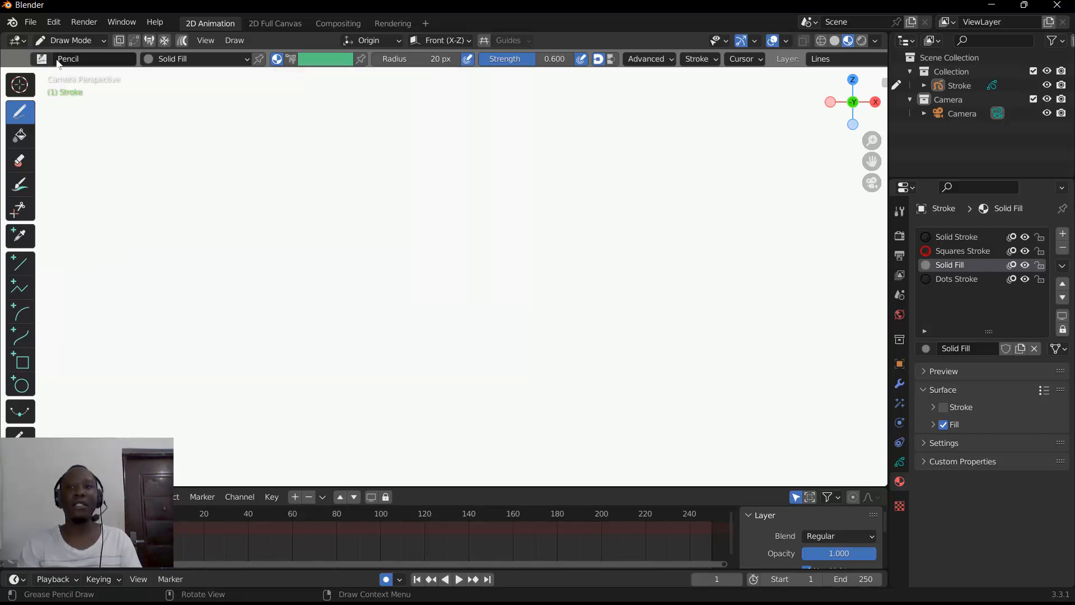
left_click(883, 82)
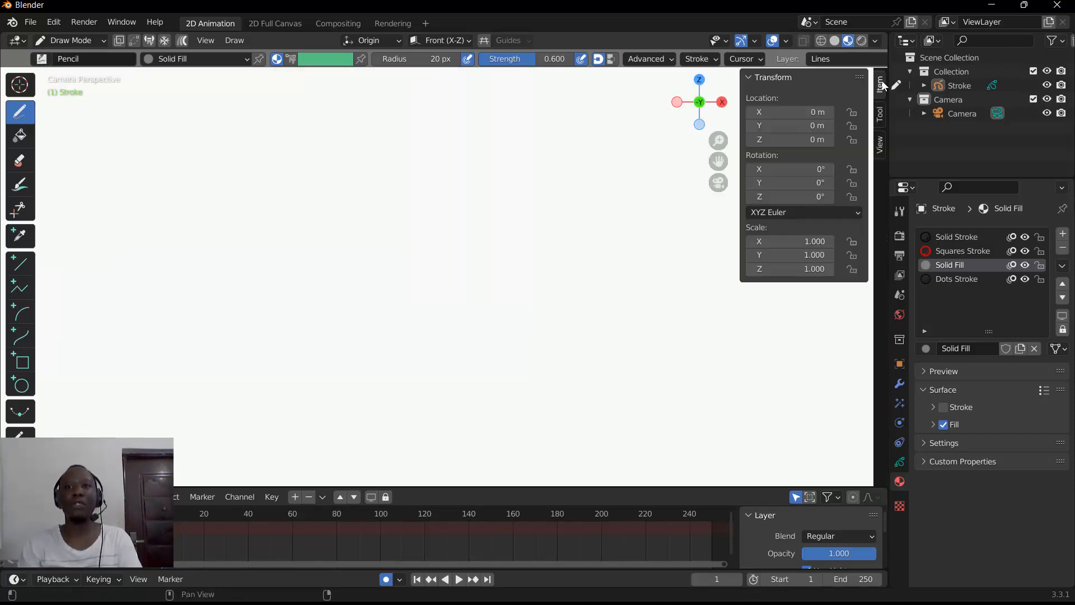
left_click(880, 117)
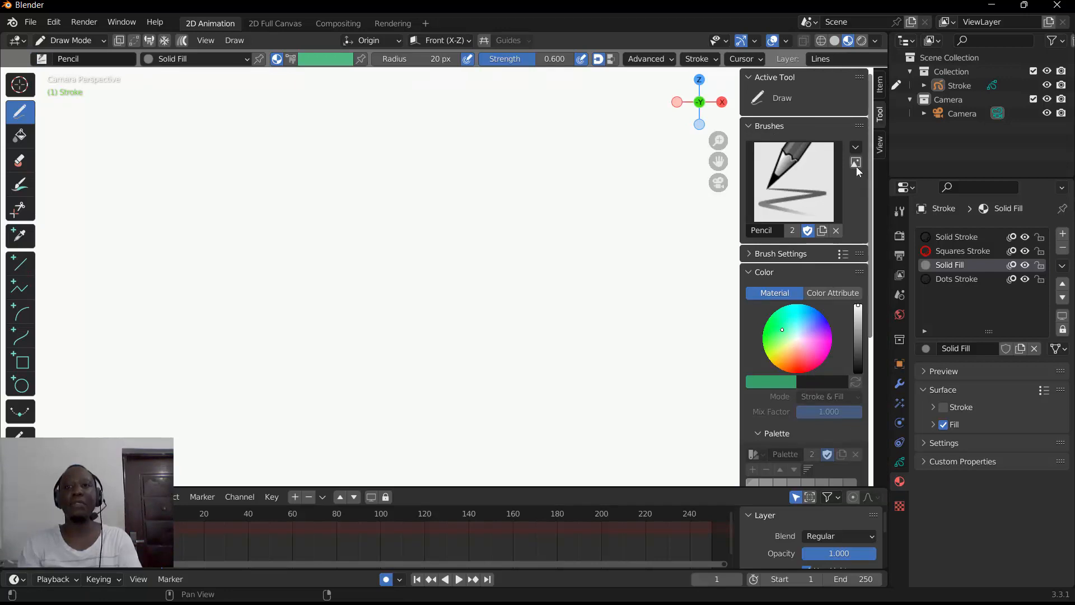
left_click(783, 202)
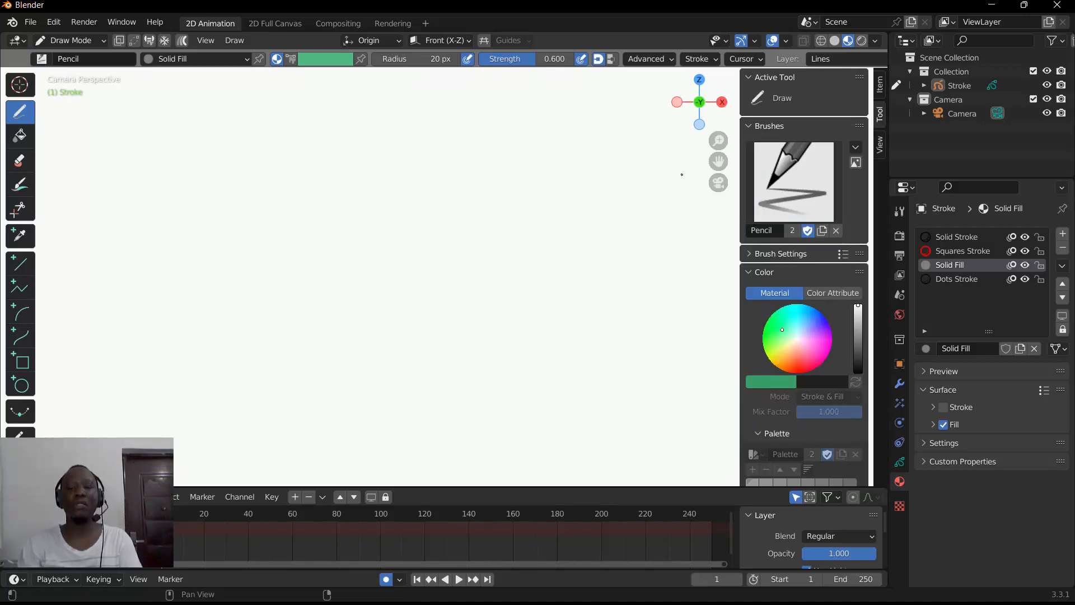
Step: Toggle the viewport sidebar and toolbar, leaving the sidebar hidden and the toolbar shown
key("n")
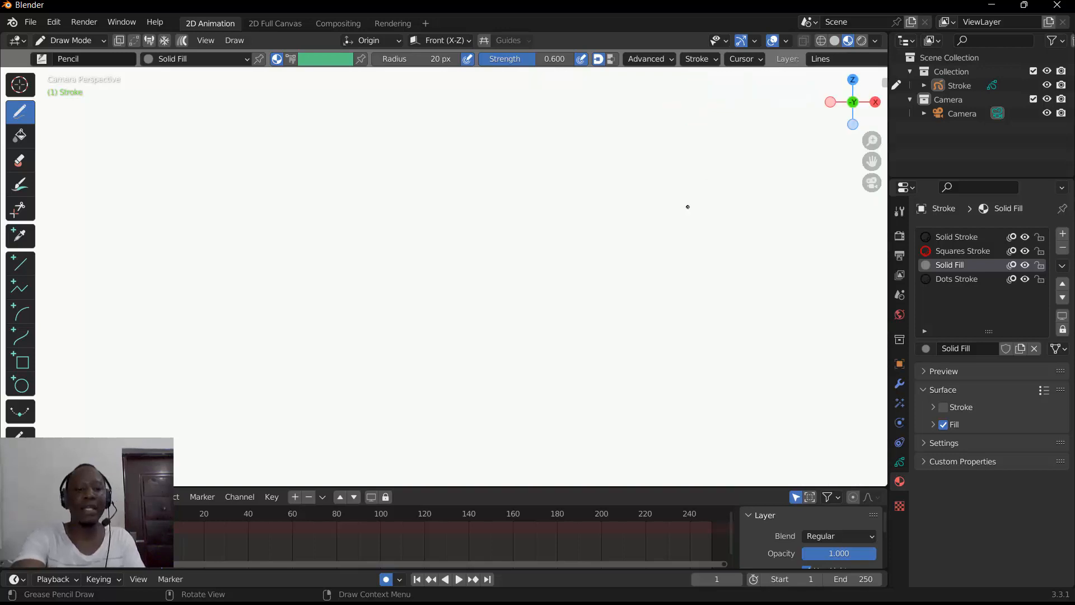
key("t")
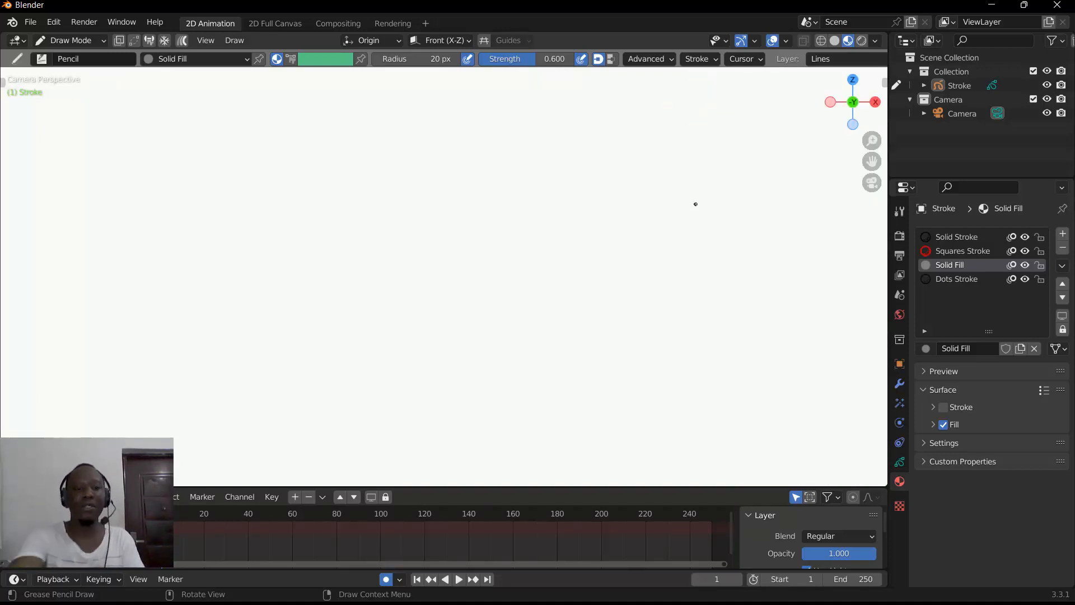
key("t")
key("n")
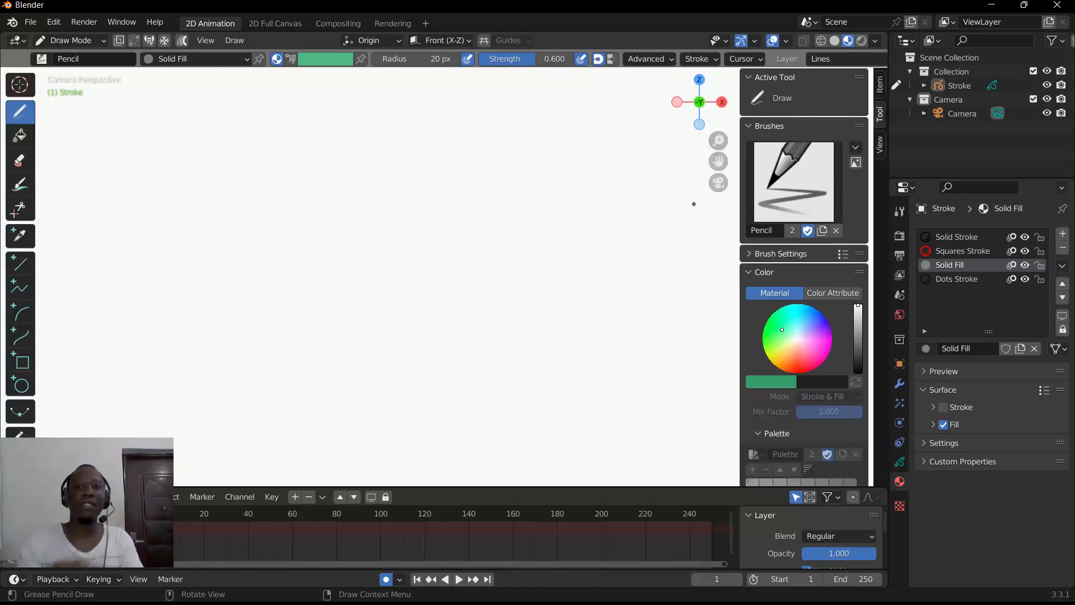
key("n")
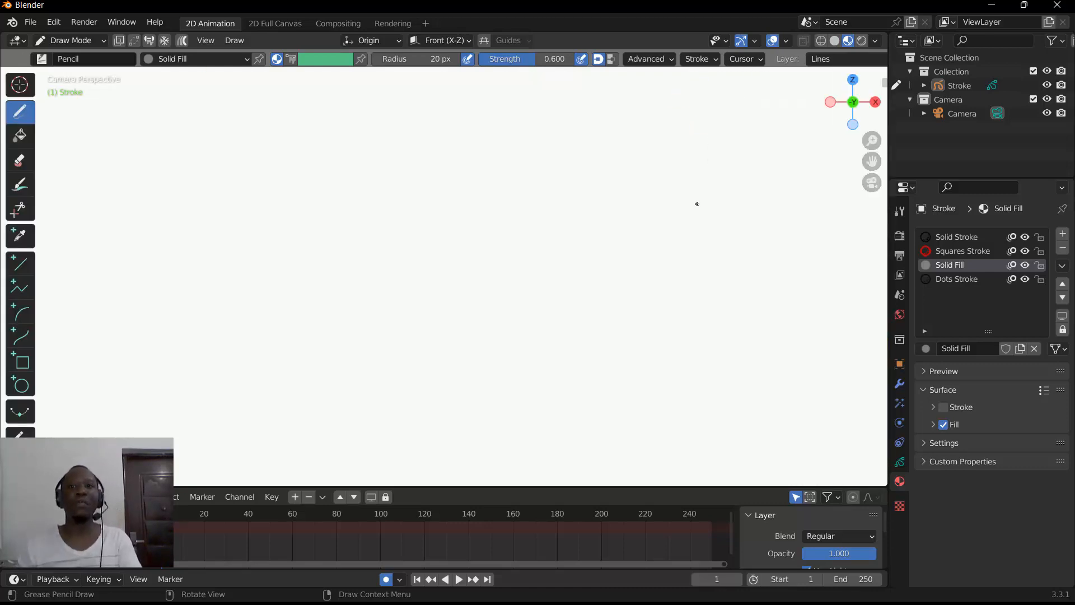
Step: Leave the camera view and look at the scene in the front orthographic view
left_click(872, 183)
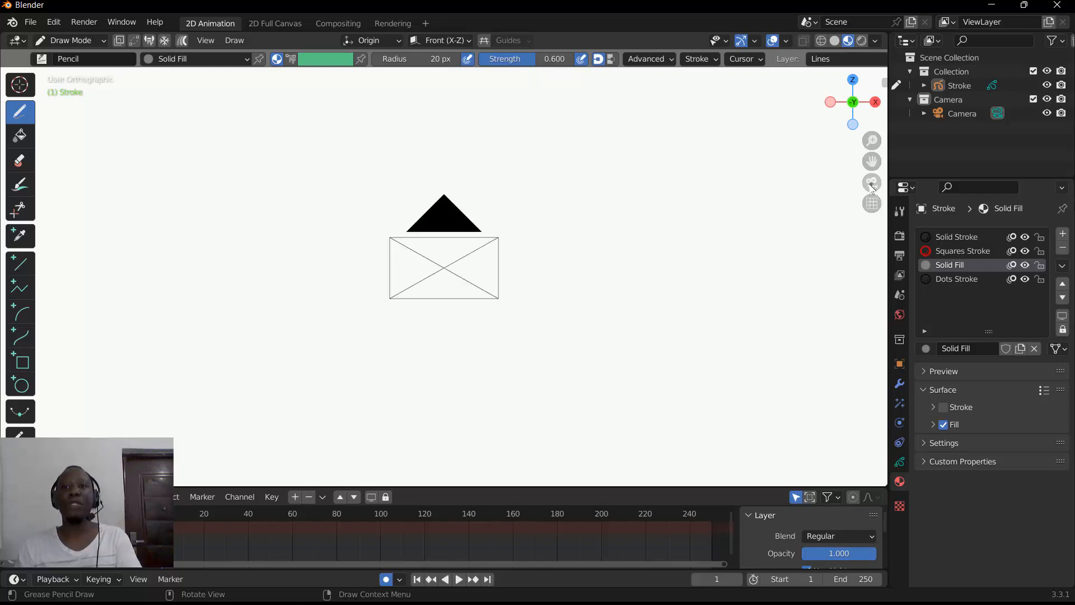
mouse_move(868, 145)
left_mouse_down()
mouse_move(819, 180)
mouse_move(616, 211)
mouse_move(275, 364)
mouse_move(773, 233)
mouse_move(841, 186)
left_mouse_up()
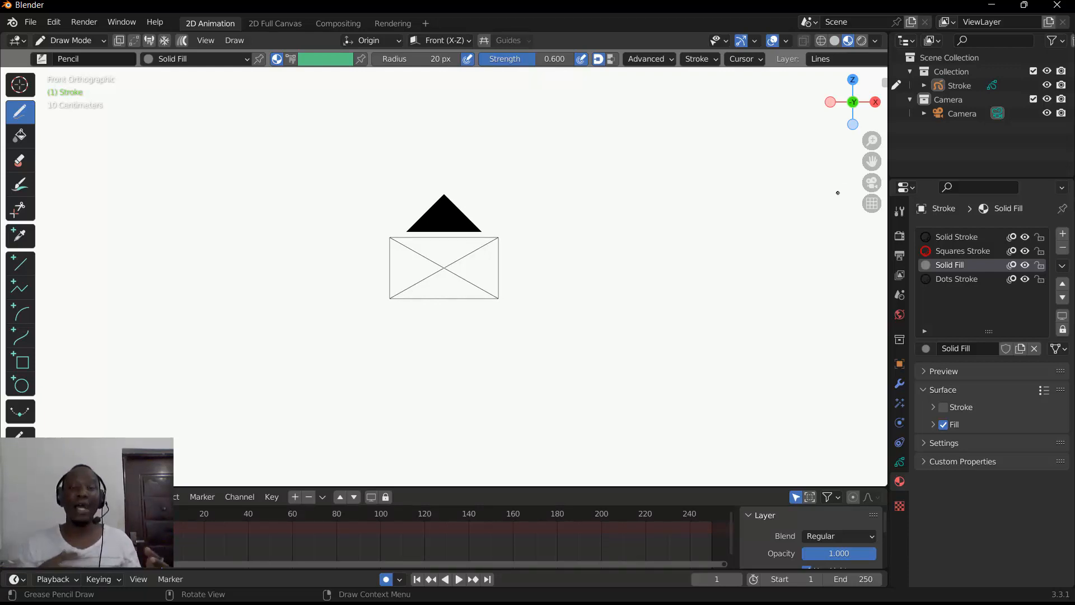
right_click(889, 224)
key("Escape")
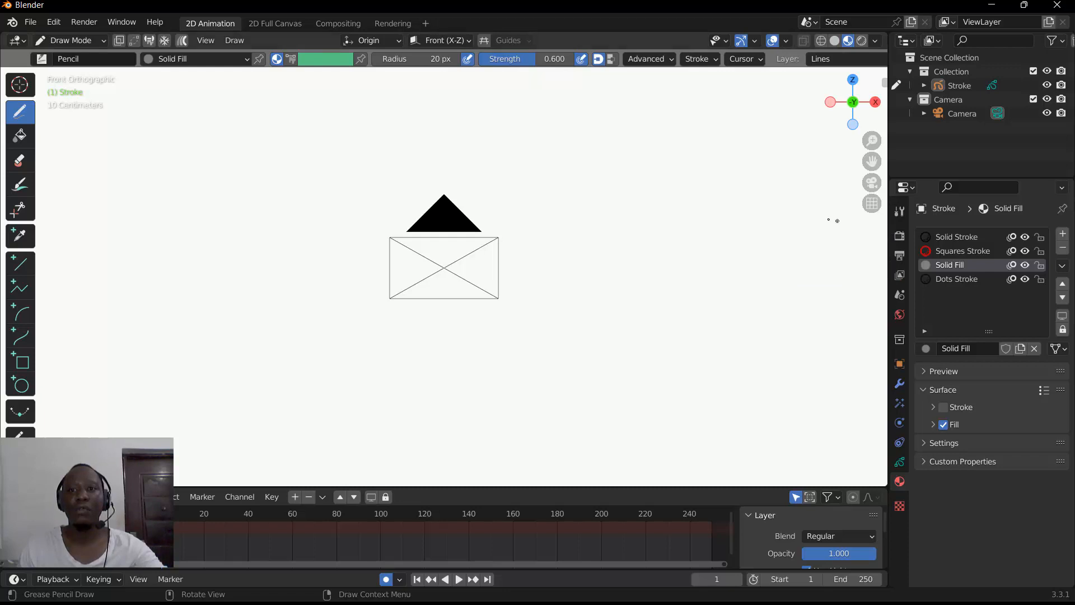
Step: Split the 3D viewport vertically into two areas and orbit the narrower one into an angled, zoomed-out perspective view
right_click(886, 233)
left_click(886, 233)
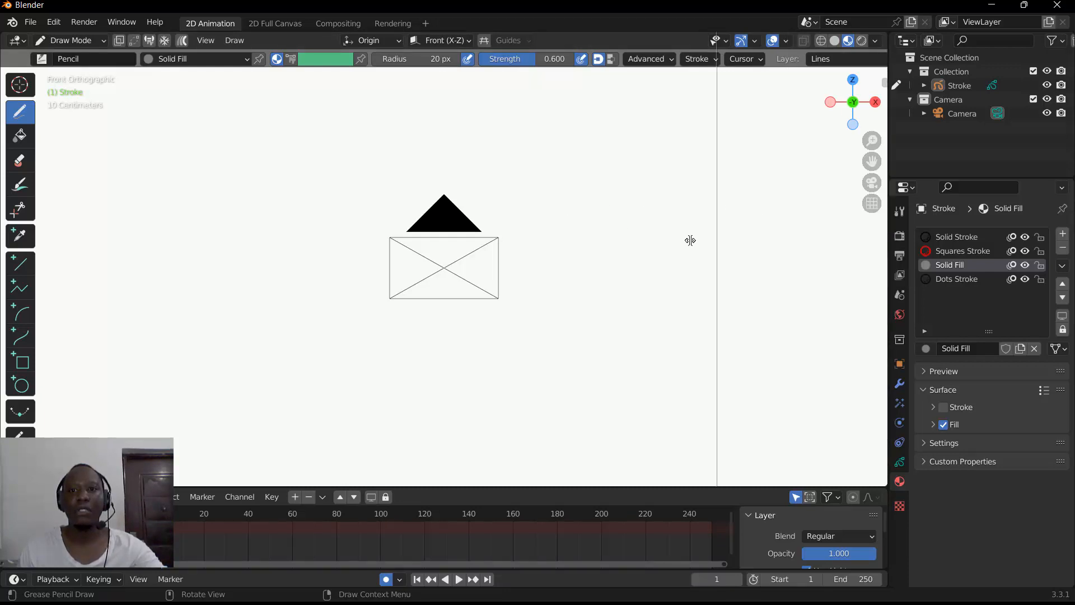
left_click(342, 273)
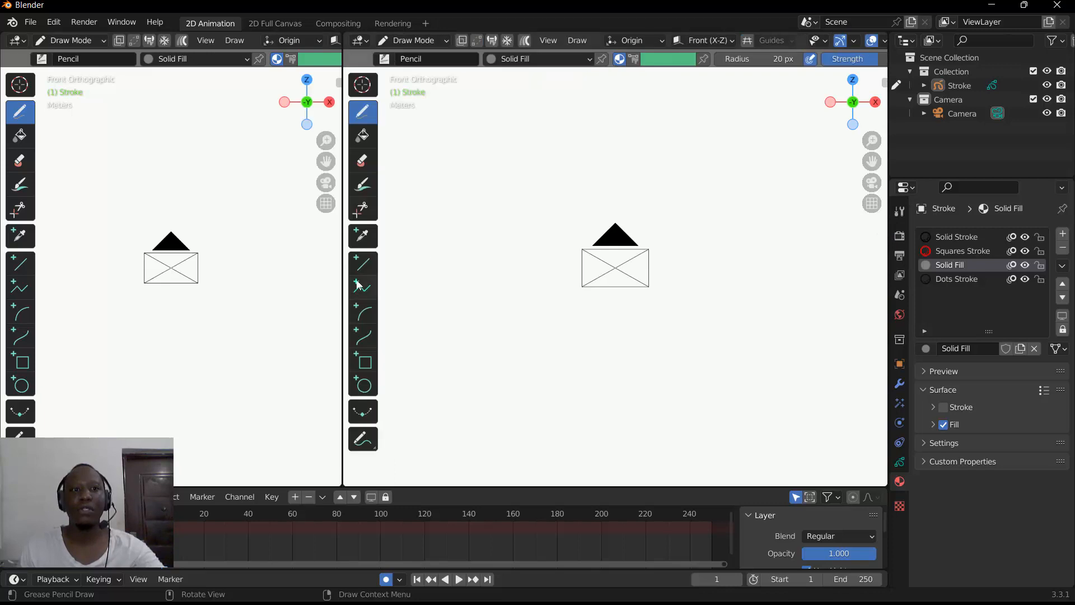
left_click_drag(286, 105, 213, 159)
scroll(197, 257, "down", 7)
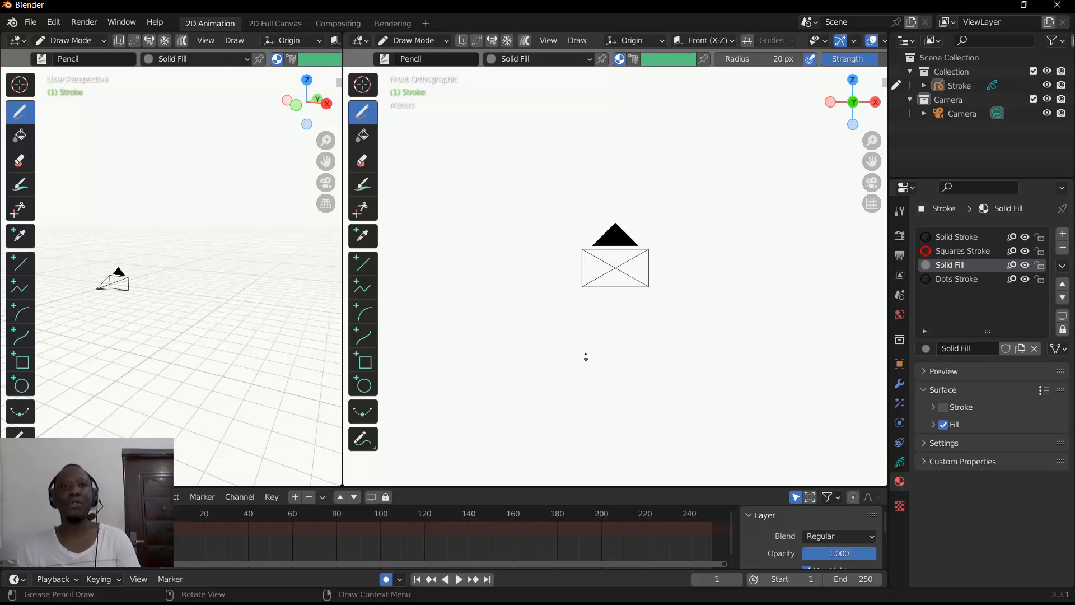
Step: Darken the World background color to gray with an HSV value of 0.441
left_click(898, 314)
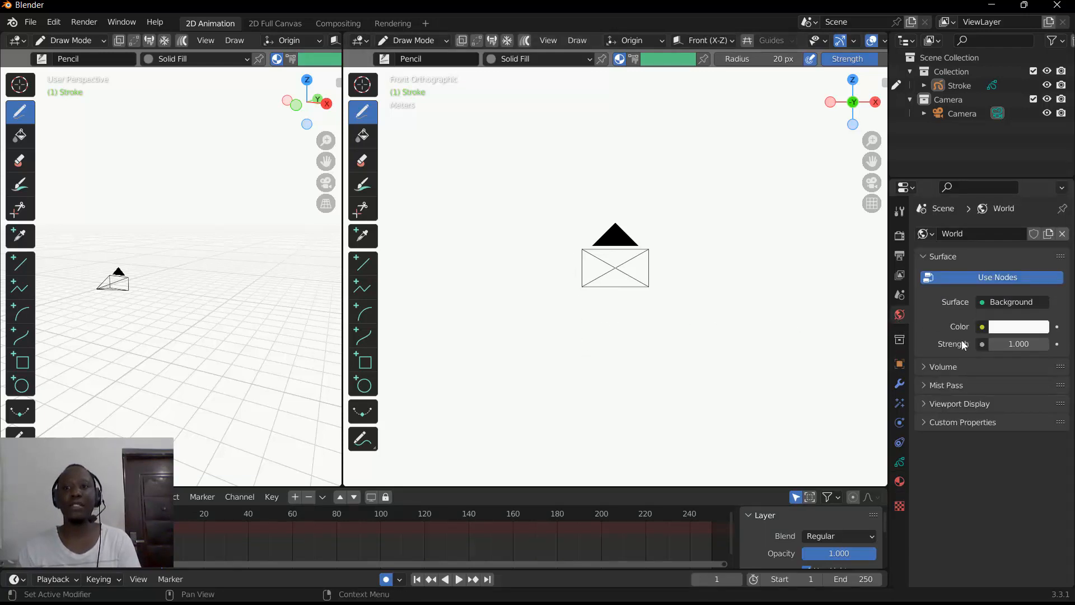
left_click(999, 329)
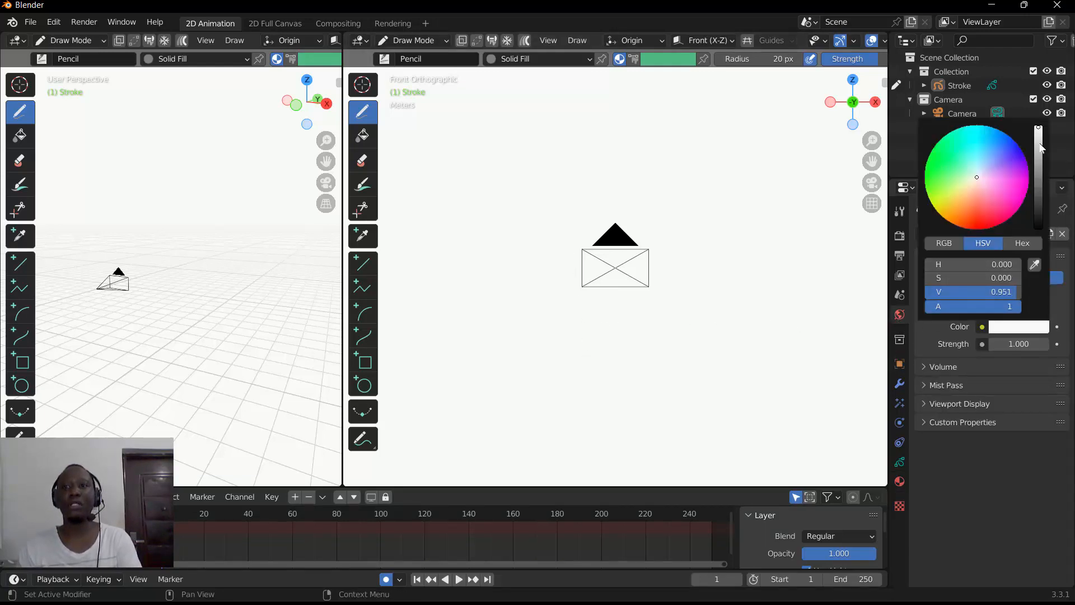
mouse_move(1041, 147)
left_mouse_down()
mouse_move(1036, 173)
mouse_move(1039, 157)
left_mouse_up()
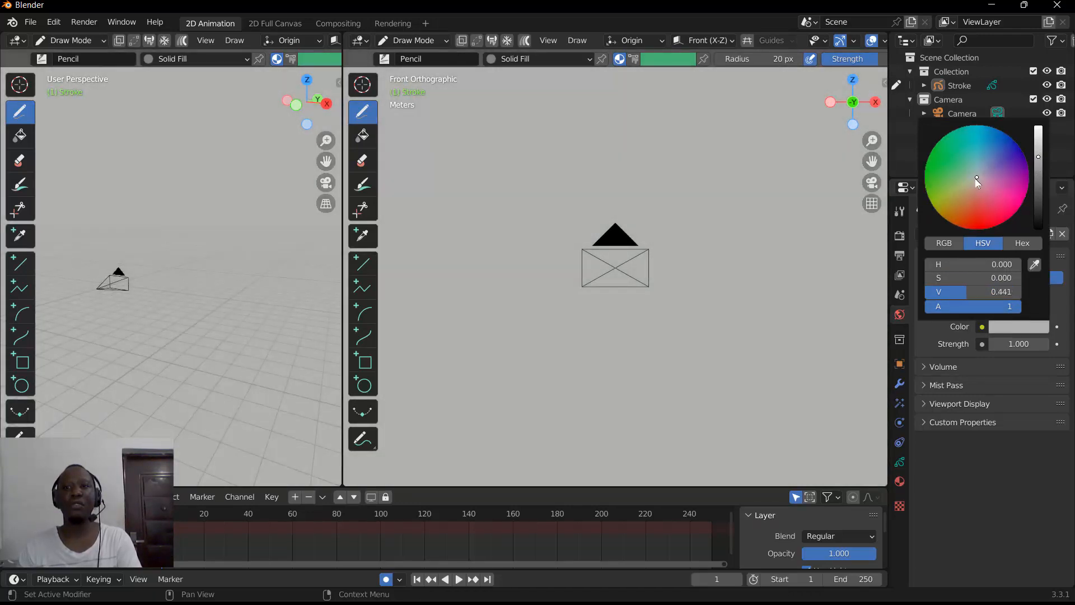
Step: Tint the World background color slightly pink and switch from Draw Mode to Object Mode
left_click_drag(977, 180, 982, 182)
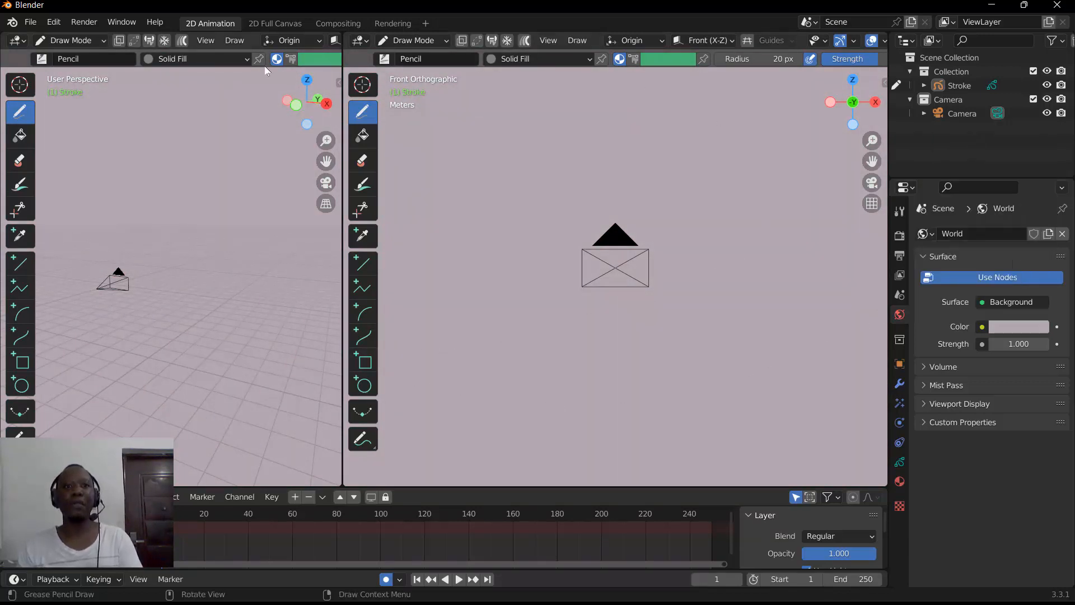
left_click(89, 42)
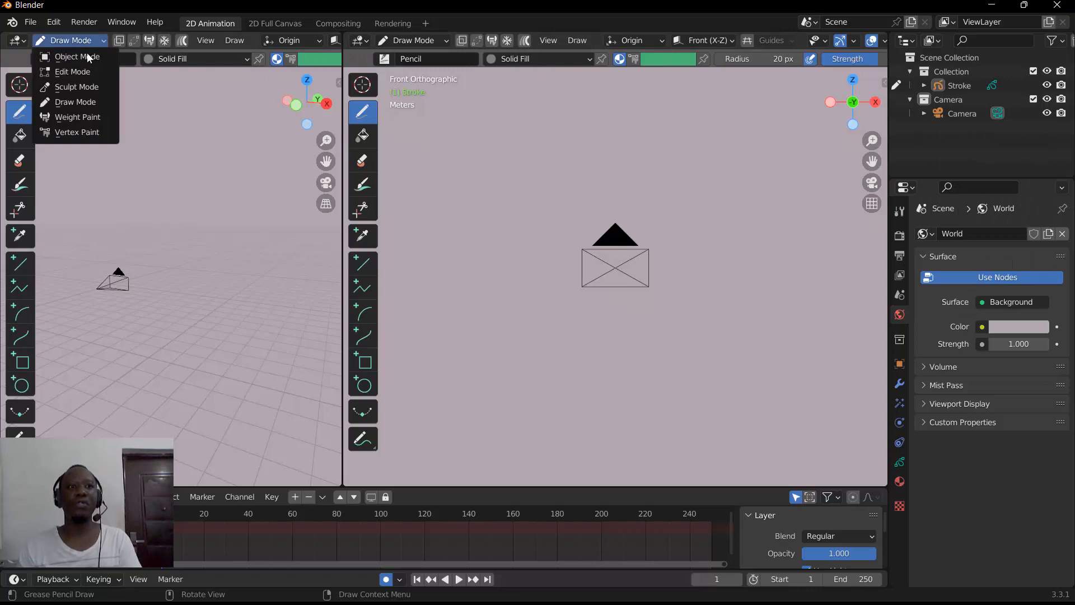
left_click(87, 54)
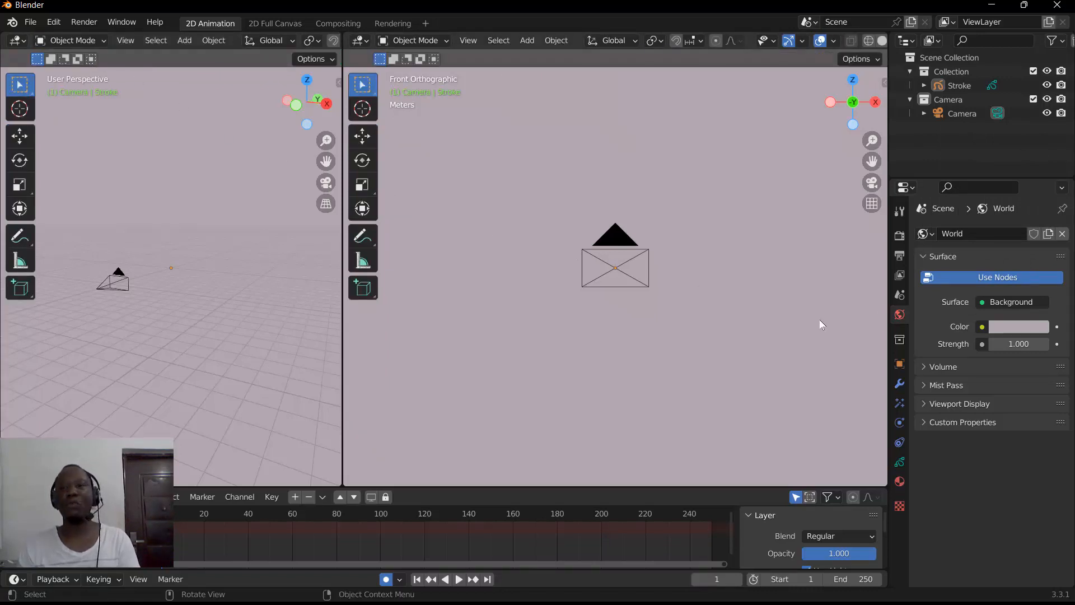
Step: Set the camera's Passepartout to 1 in its viewport display settings
left_click(955, 115)
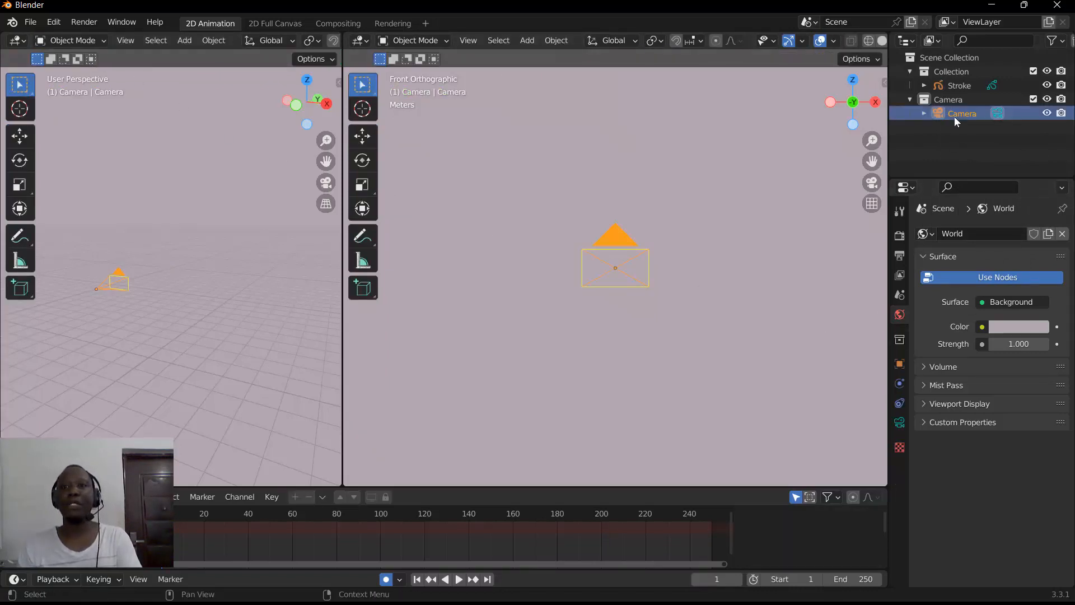
left_click(897, 425)
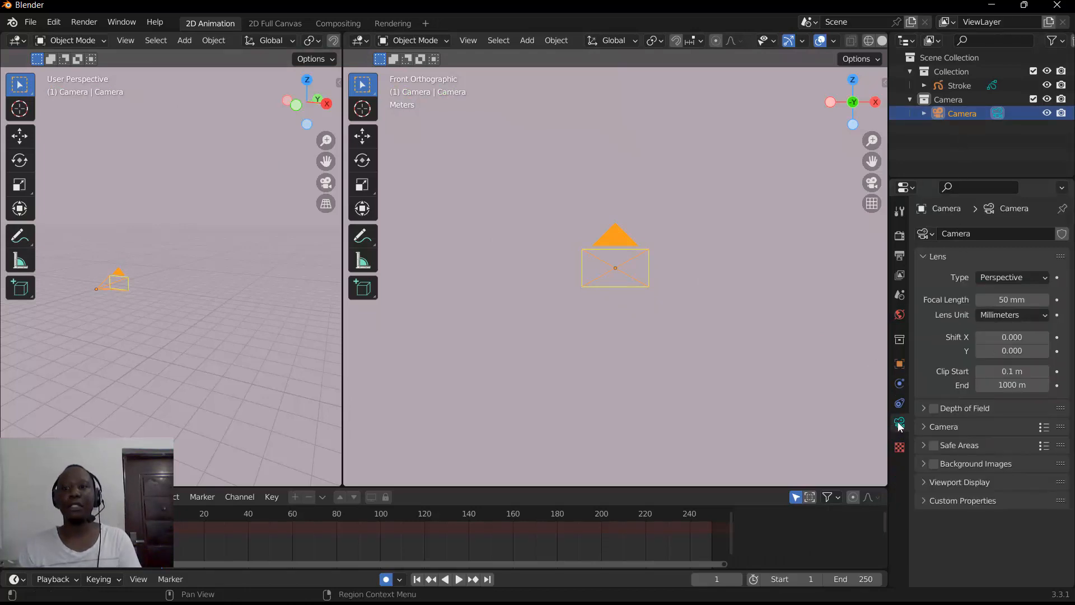
left_click(924, 482)
scroll(1068, 441, "down", 2)
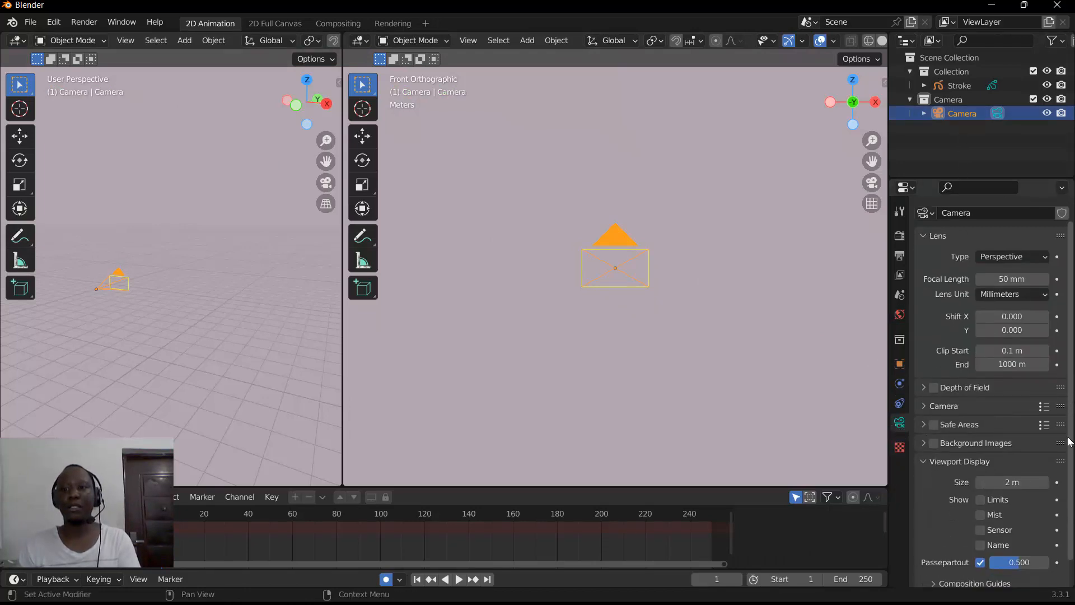
scroll(1068, 441, "down", 1)
left_click(1018, 540)
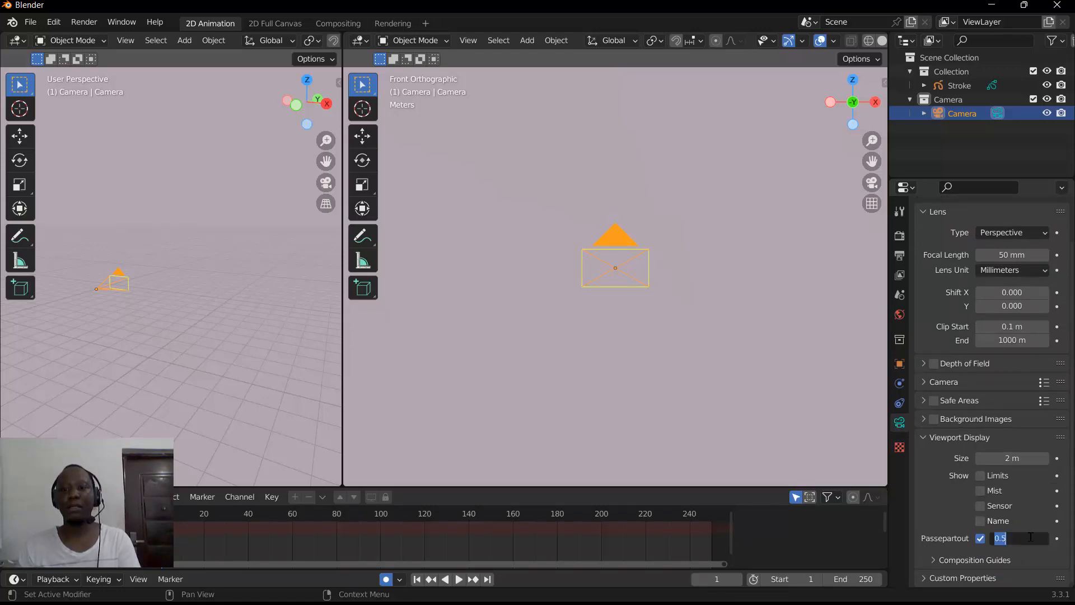
type("1")
key("Return")
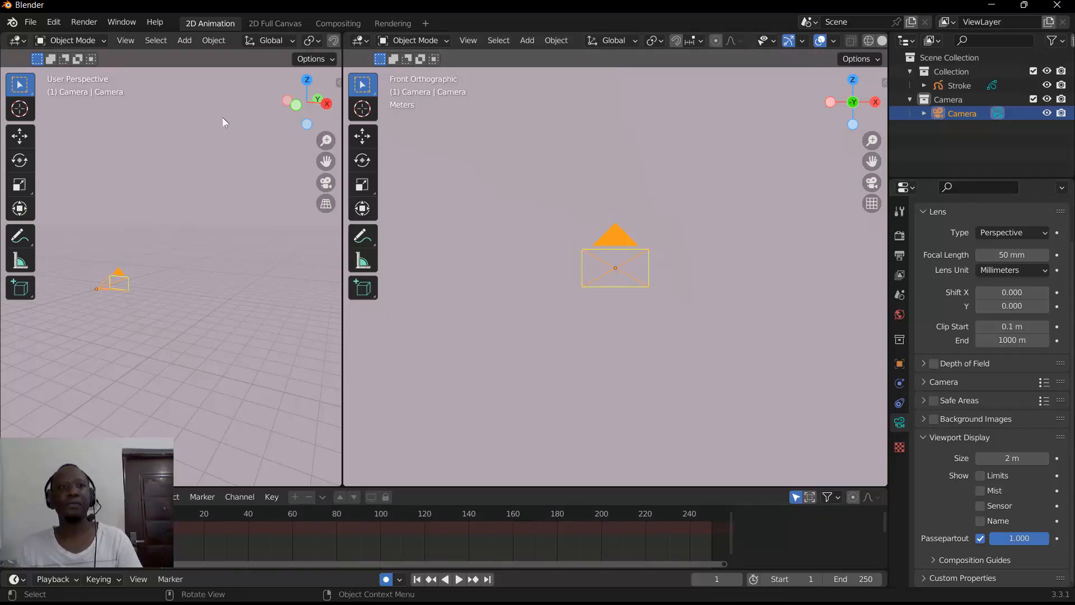
Step: Look through the camera in the narrower viewport and set the camera's Passepartout to 0.8
left_click(325, 183)
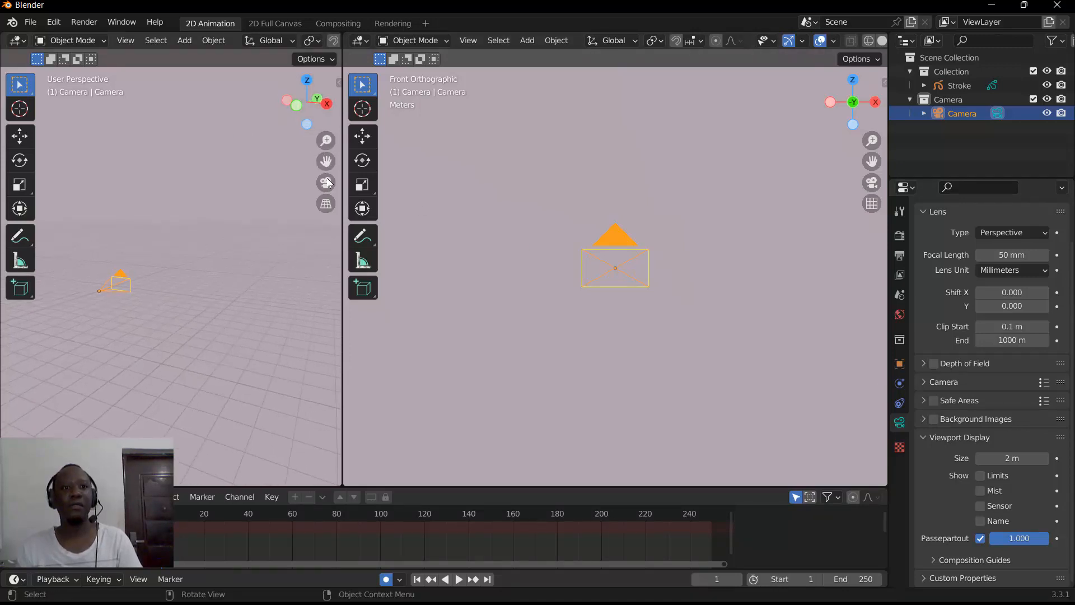
left_click_drag(322, 143, 257, 286)
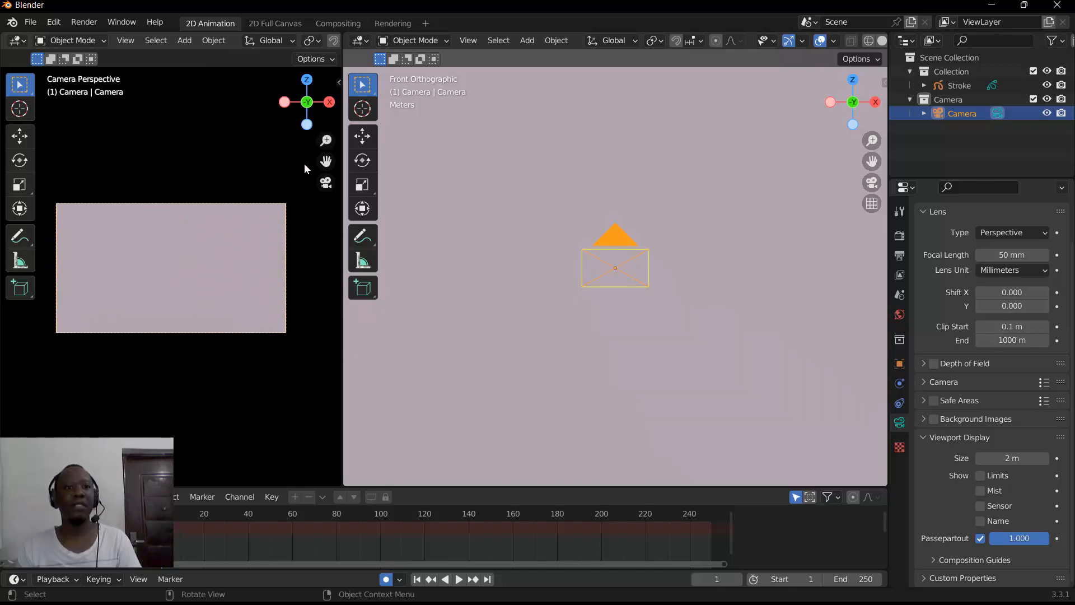
left_click(1008, 538)
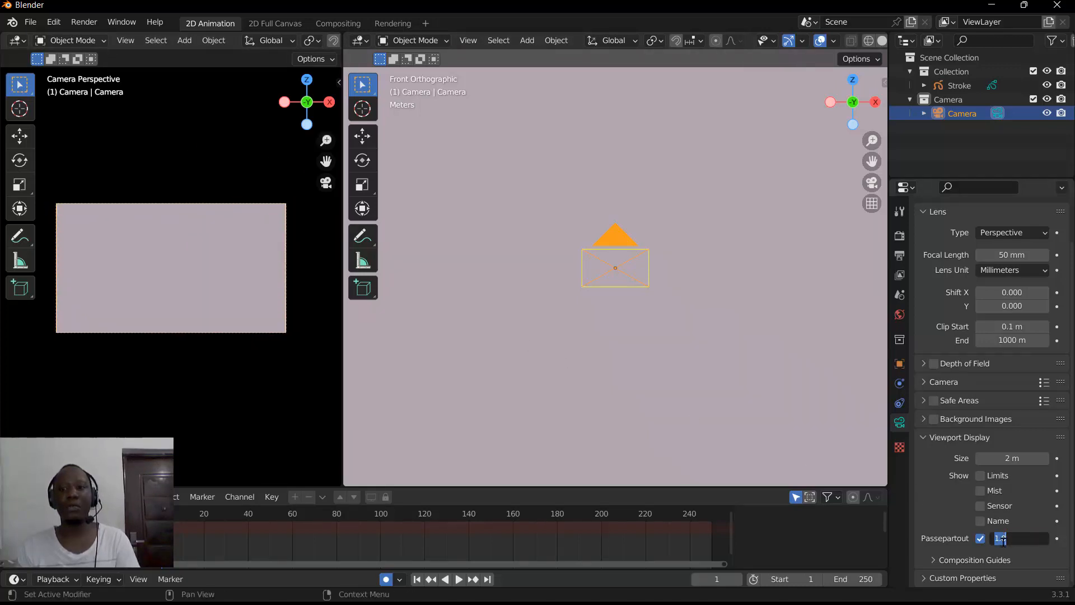
type("0.8")
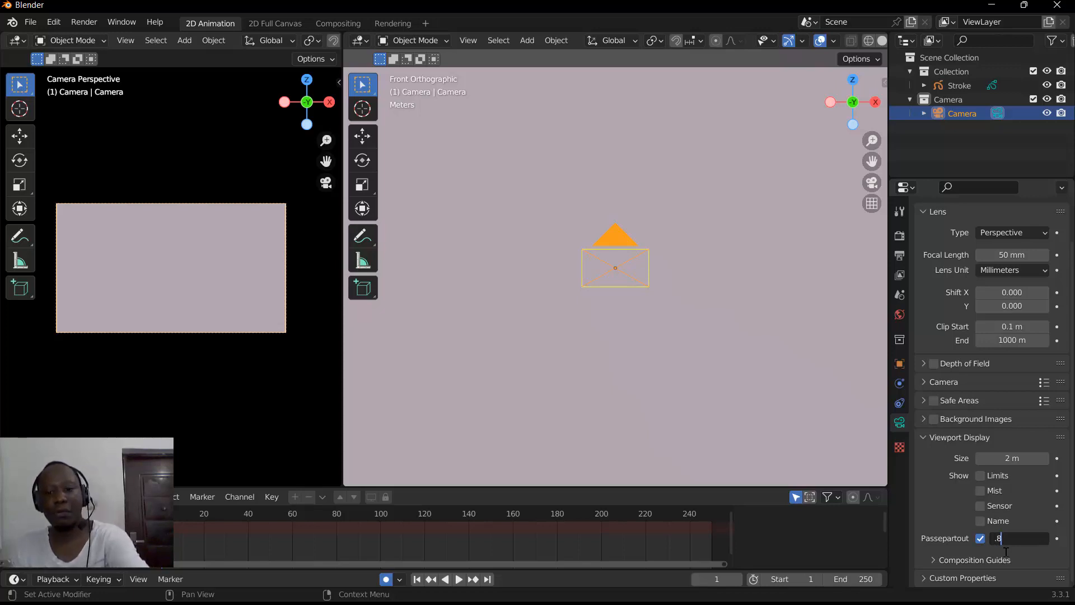
key("Return")
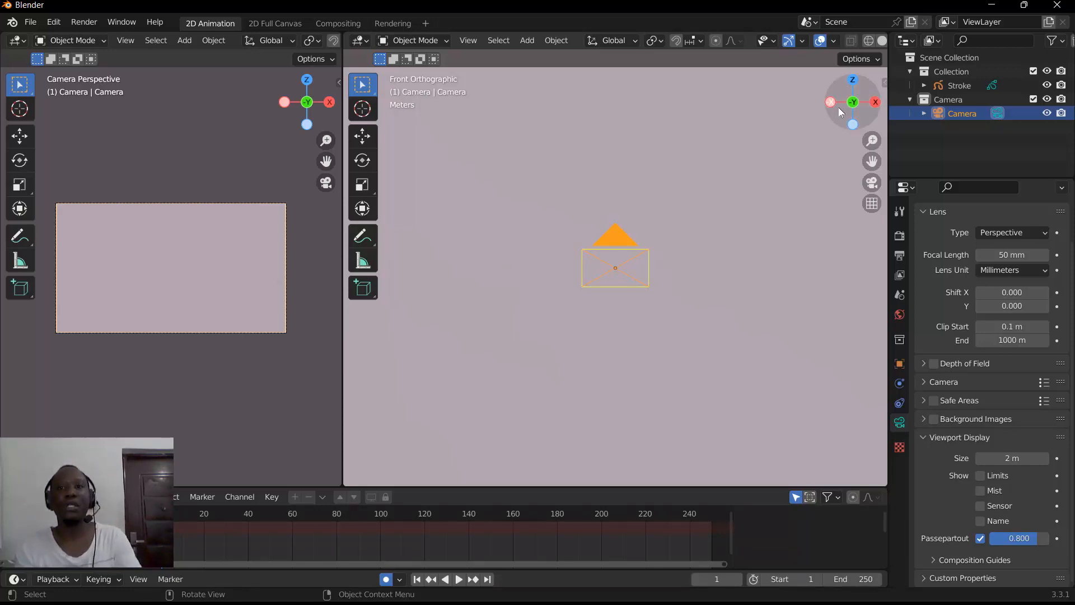
mouse_move(837, 114)
left_mouse_down()
mouse_move(782, 146)
mouse_move(841, 140)
mouse_move(827, 129)
mouse_move(818, 138)
mouse_move(834, 121)
left_mouse_up()
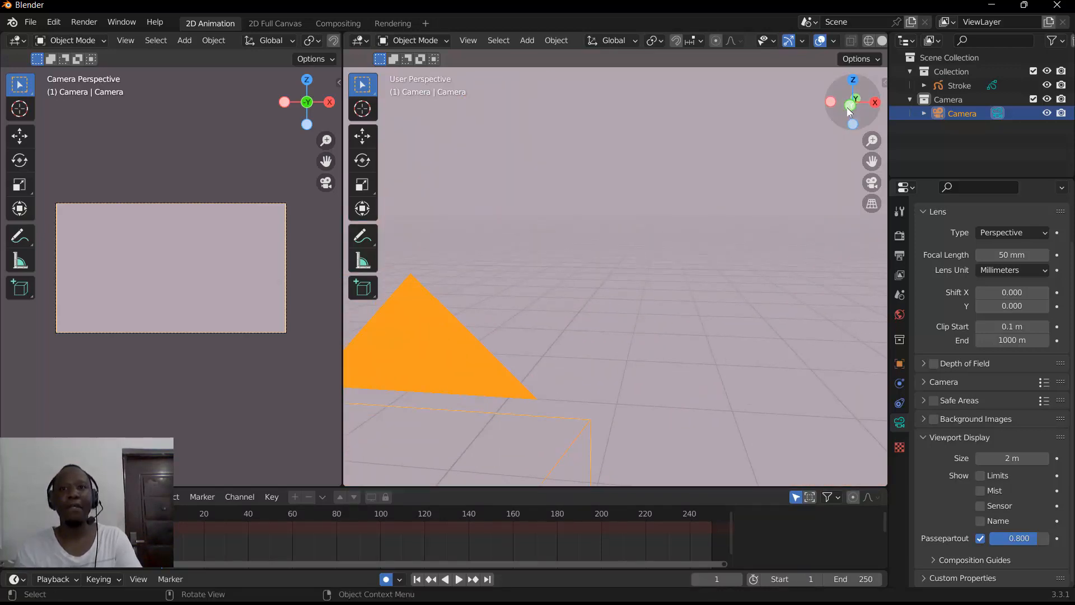
left_click(851, 108)
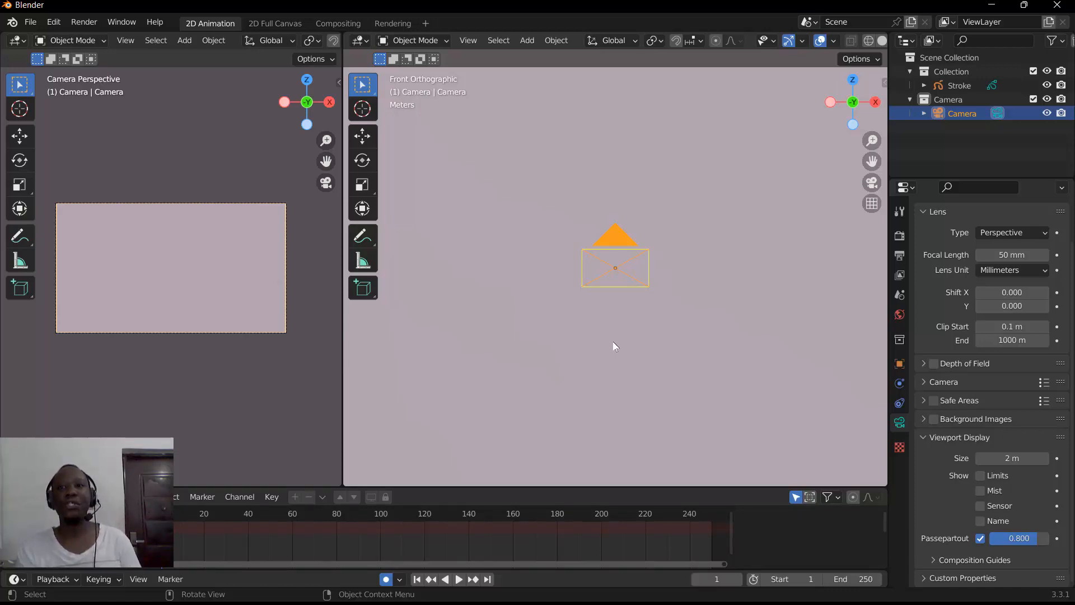
Step: Collapse the Camera collection in the outliner and select the Stroke object
left_click(915, 98)
left_click(909, 99)
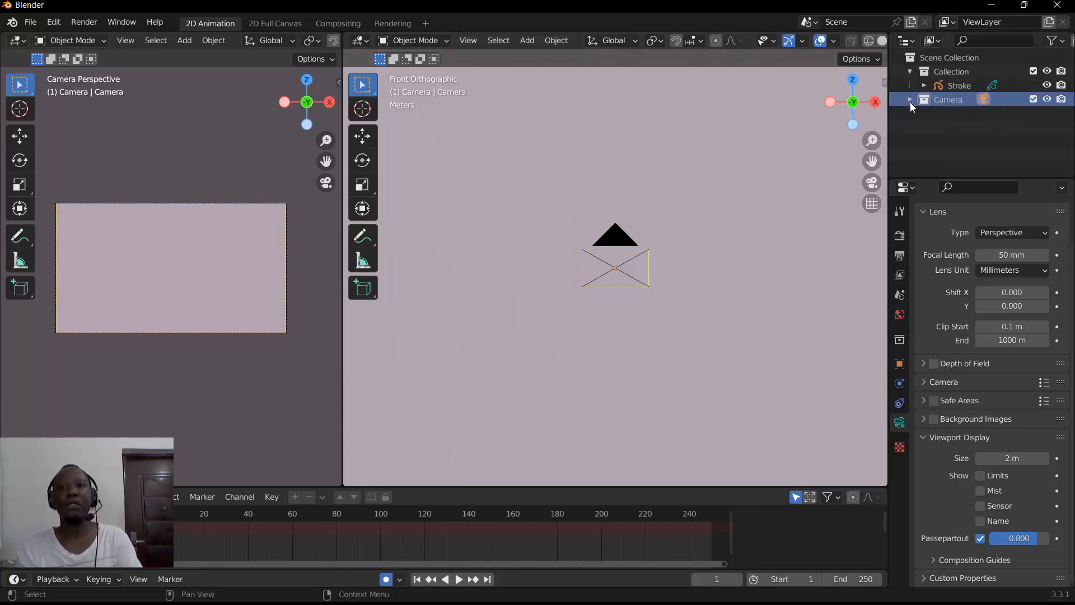
left_click(953, 85)
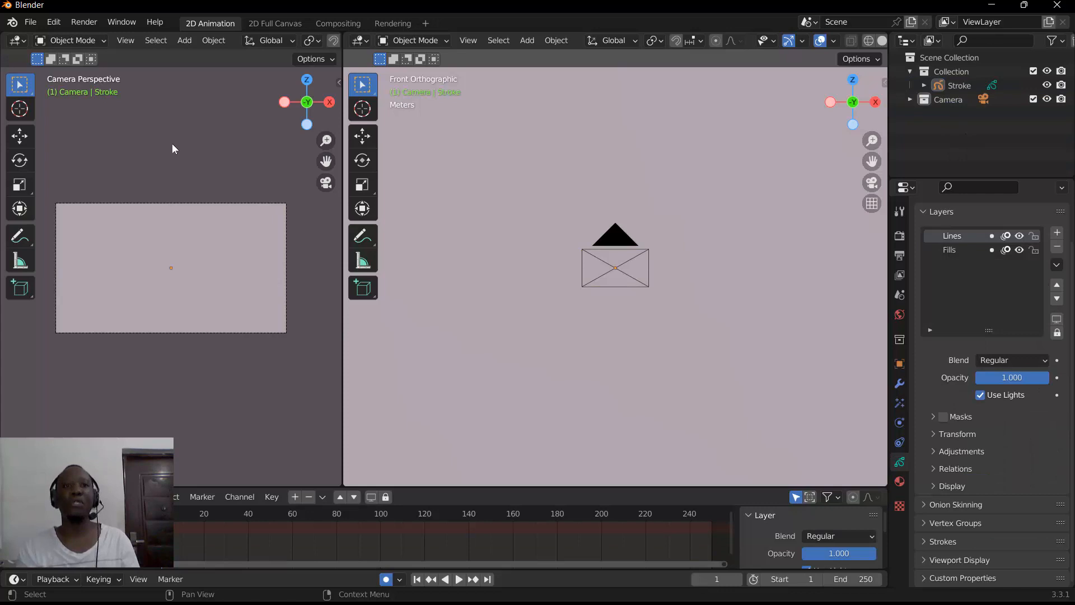
Step: Add a blank Grease Pencil object to the scene in Object Mode
left_click(426, 41)
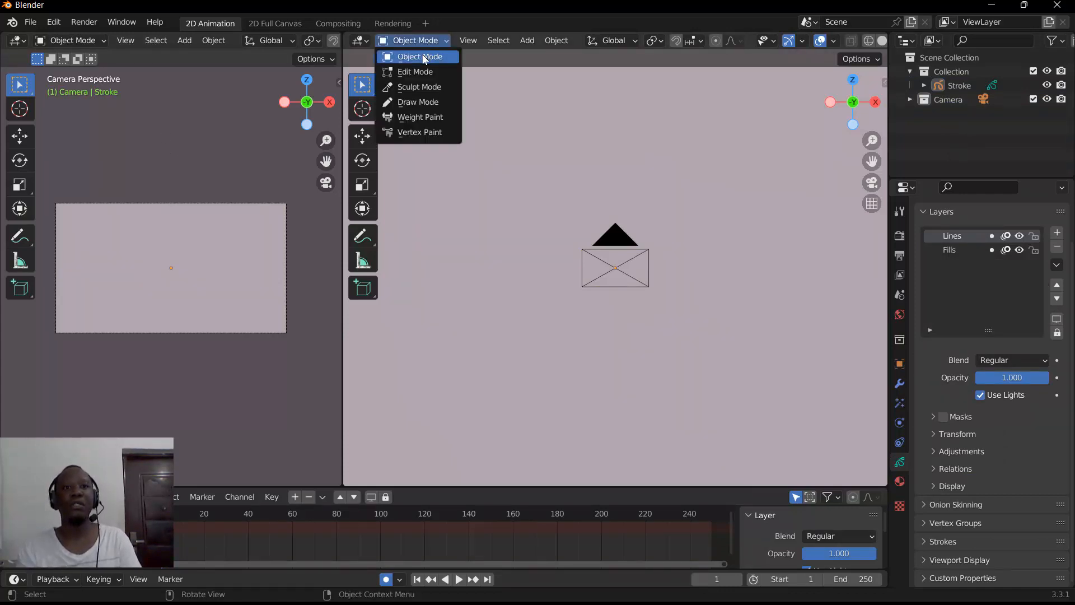
left_click(424, 56)
left_click(528, 42)
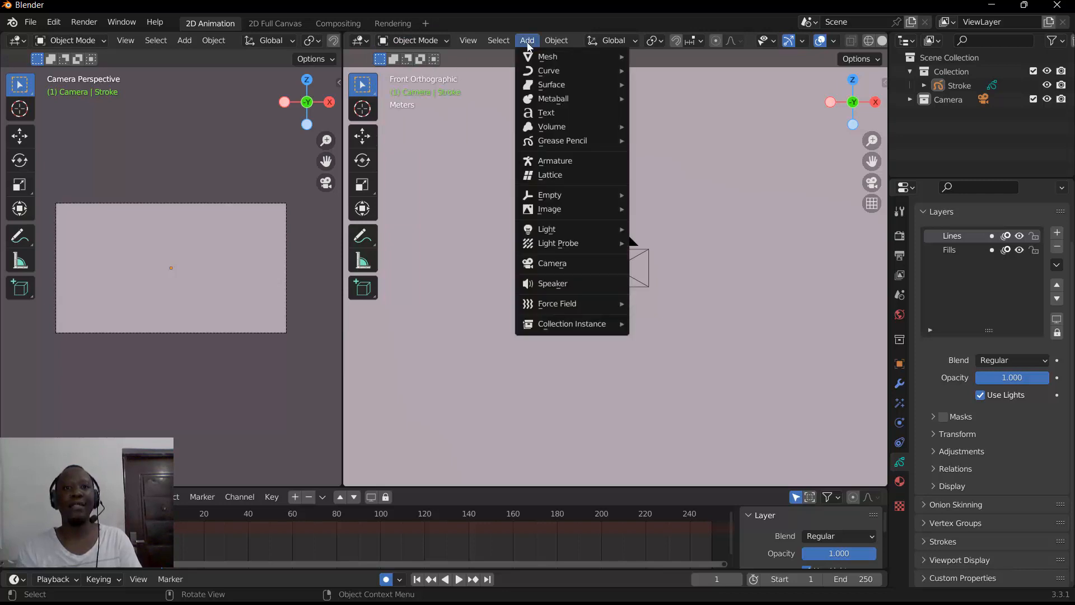
mouse_move(558, 144)
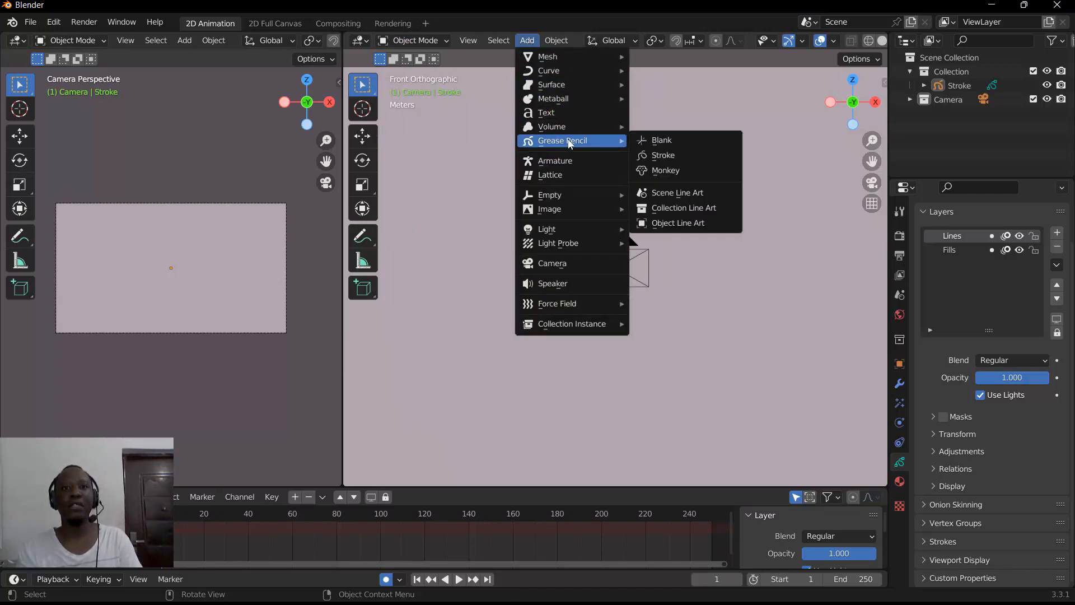
left_click(644, 140)
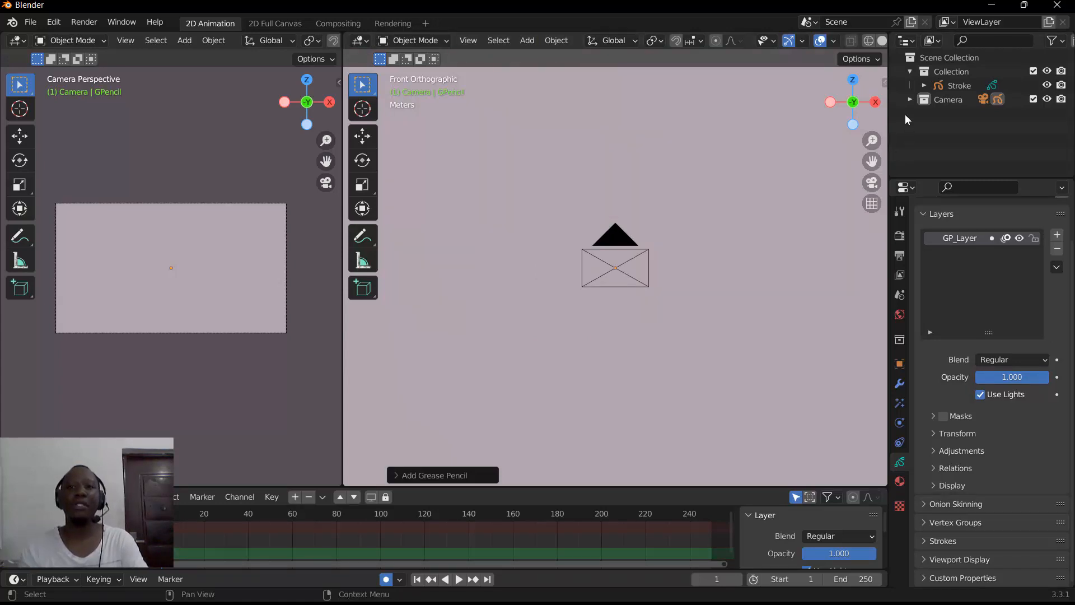
Step: Take the new Grease Pencil object out of the Camera collection into the Scene Collection, and collapse the Camera collection
left_click(910, 99)
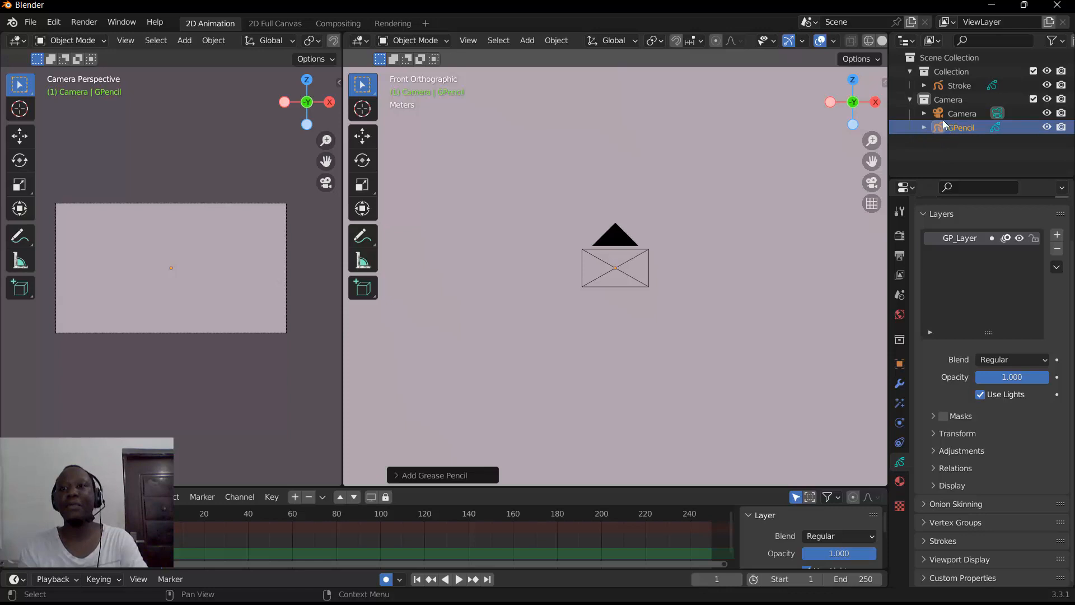
left_click_drag(943, 121, 932, 155)
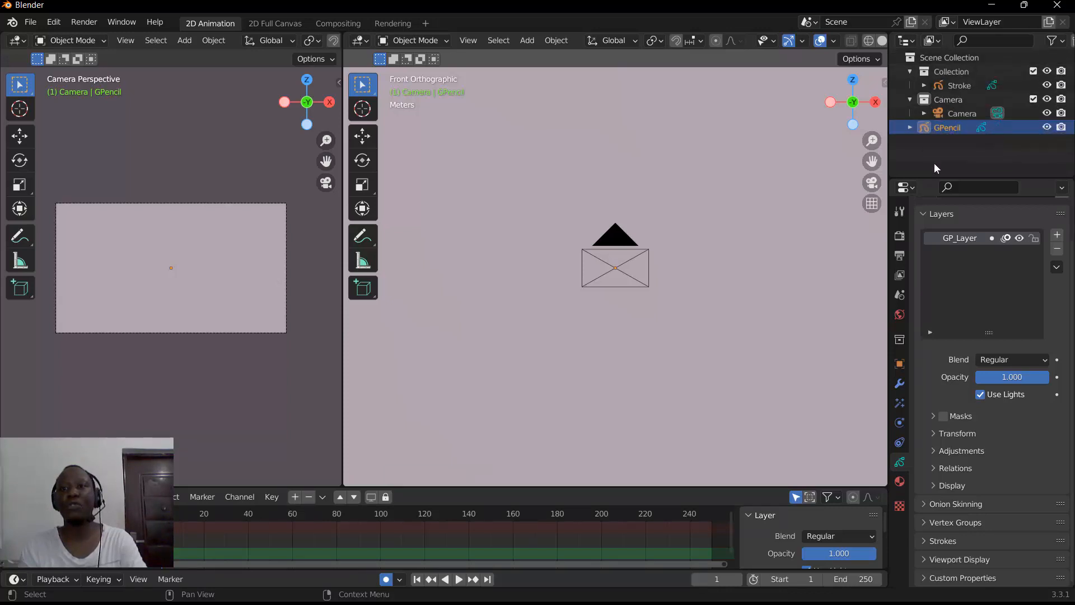
left_click(910, 100)
left_click(925, 127)
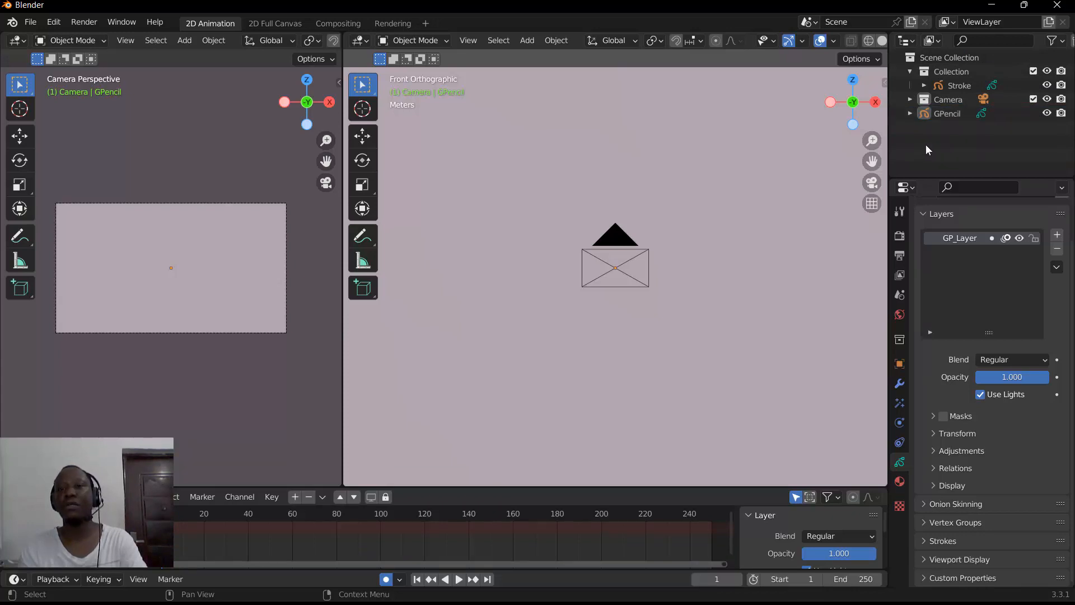
Step: Select the new Grease Pencil object with the Move tool active and show it with the camera in an angled perspective in the narrower viewport
left_click(941, 113)
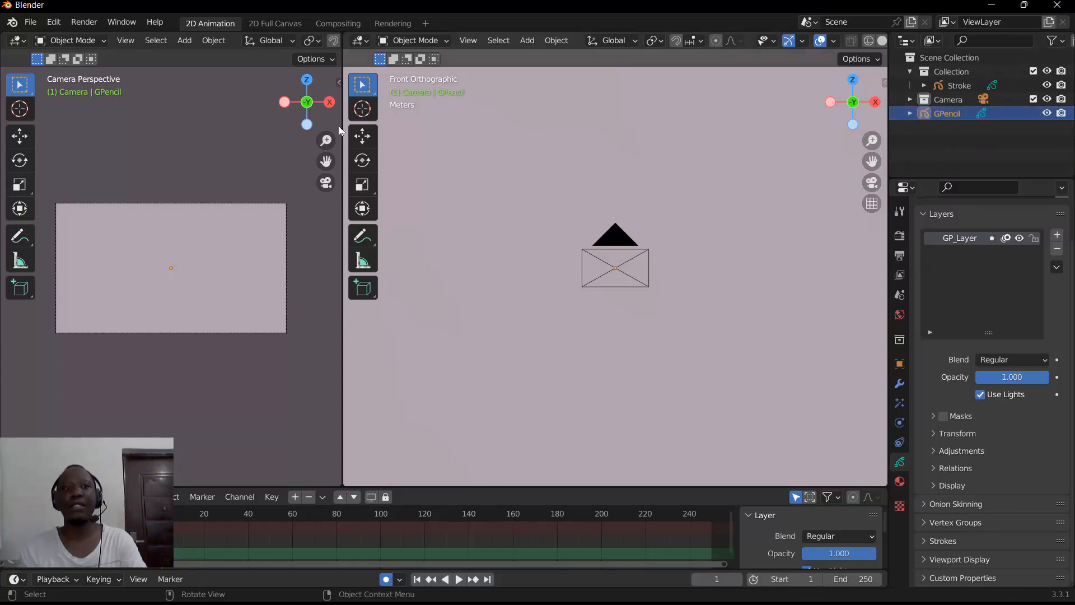
left_click_drag(283, 116, 224, 137)
left_click(20, 136)
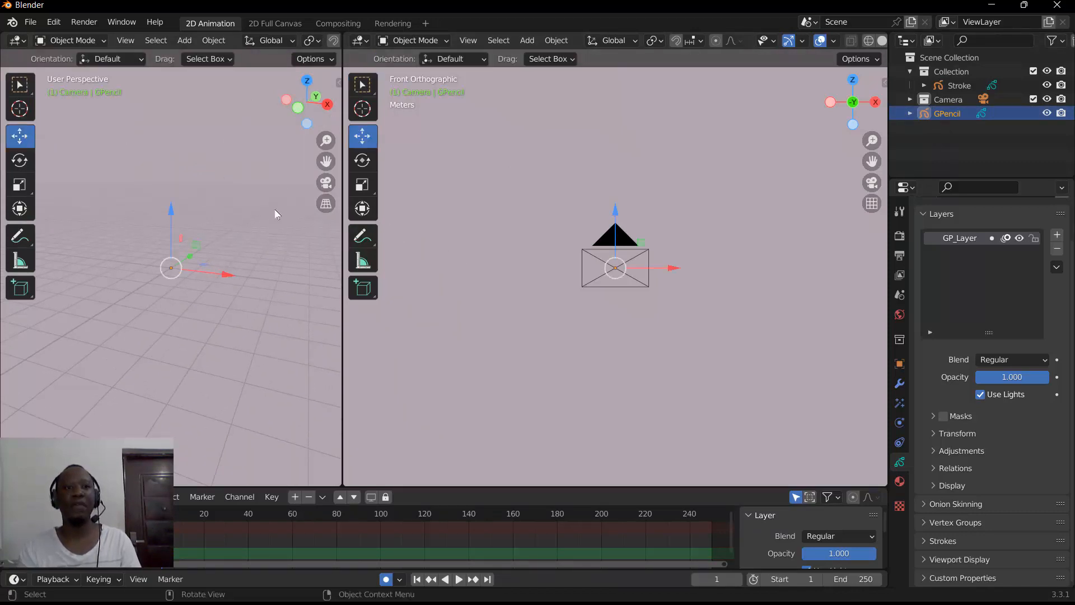
left_click_drag(287, 116, 303, 153)
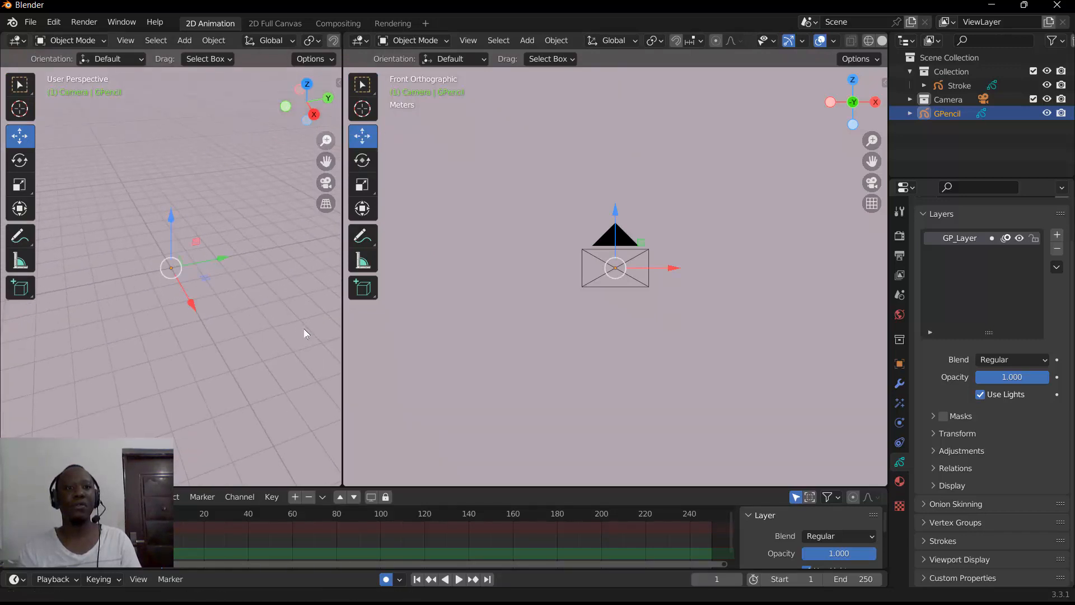
scroll(285, 310, "down", 2)
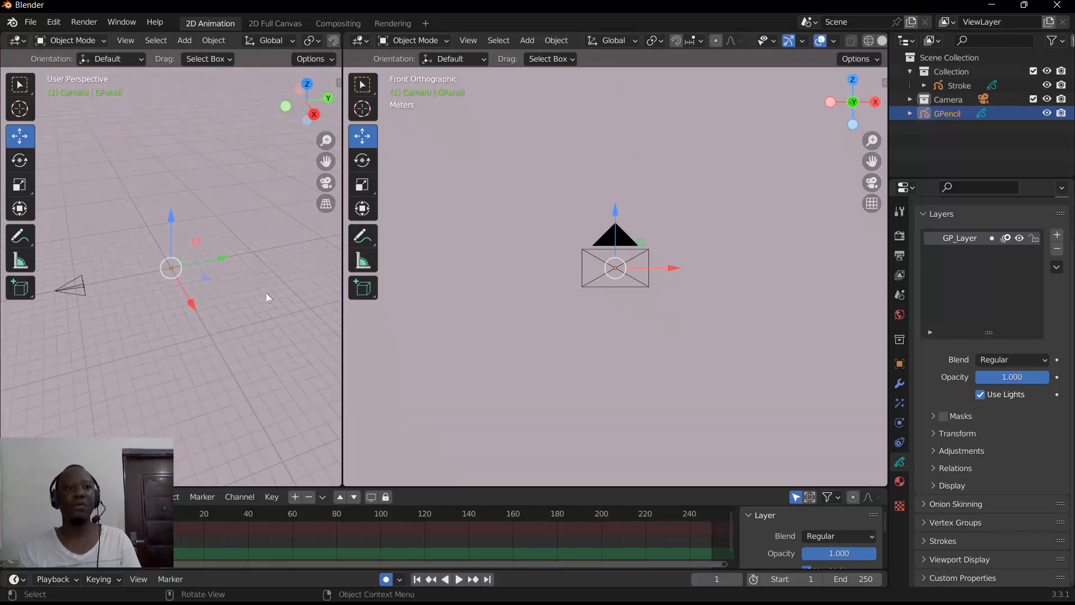
Step: Move the blank Grease Pencil object a short distance along the Y axis, away from the camera
left_click(74, 288)
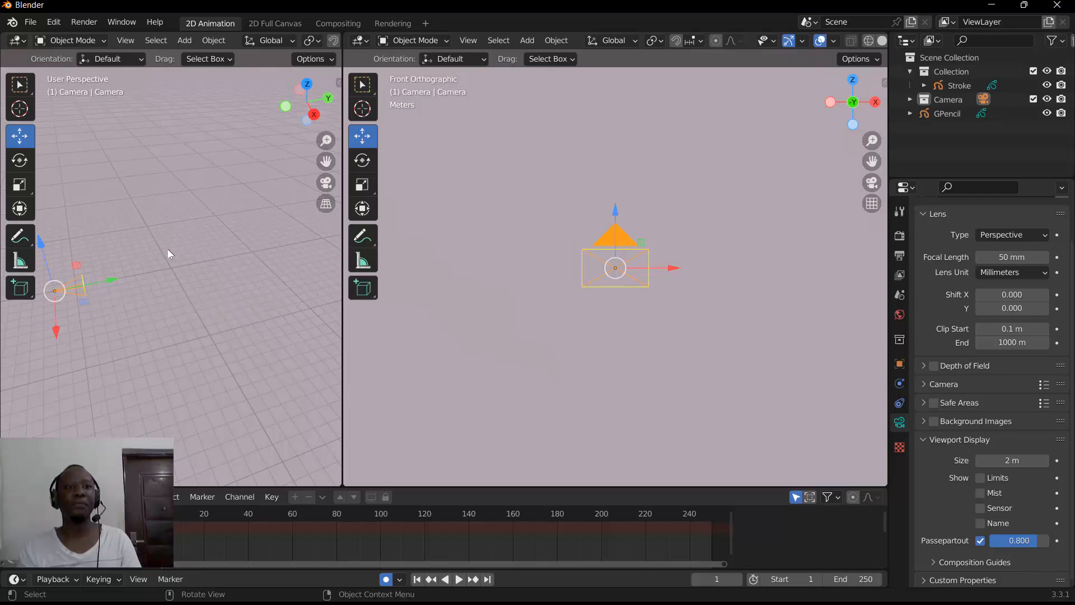
left_click(210, 302)
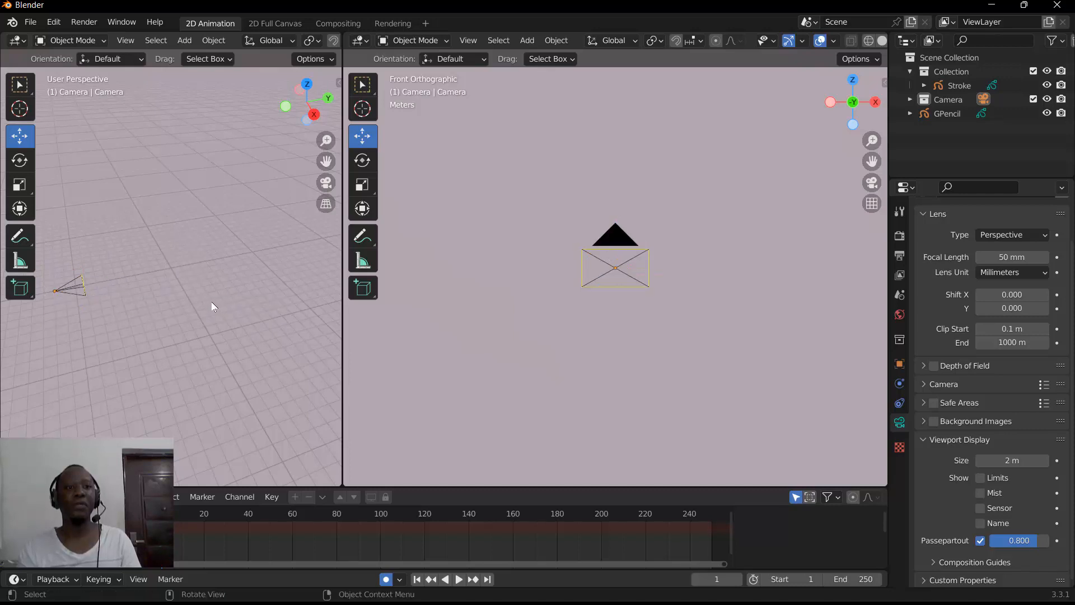
left_click(958, 116)
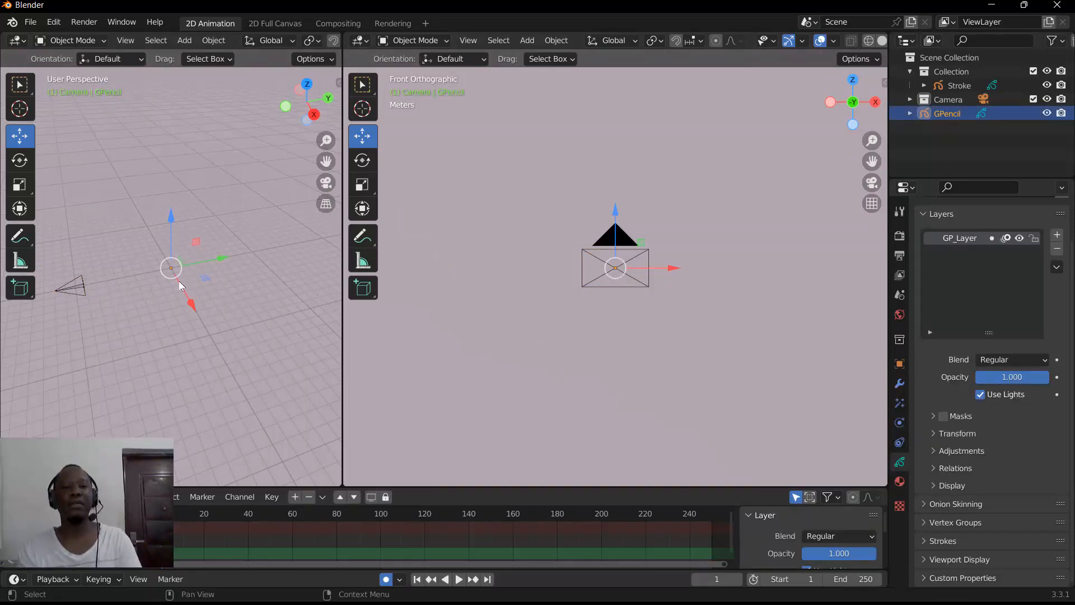
left_click_drag(291, 115, 315, 155)
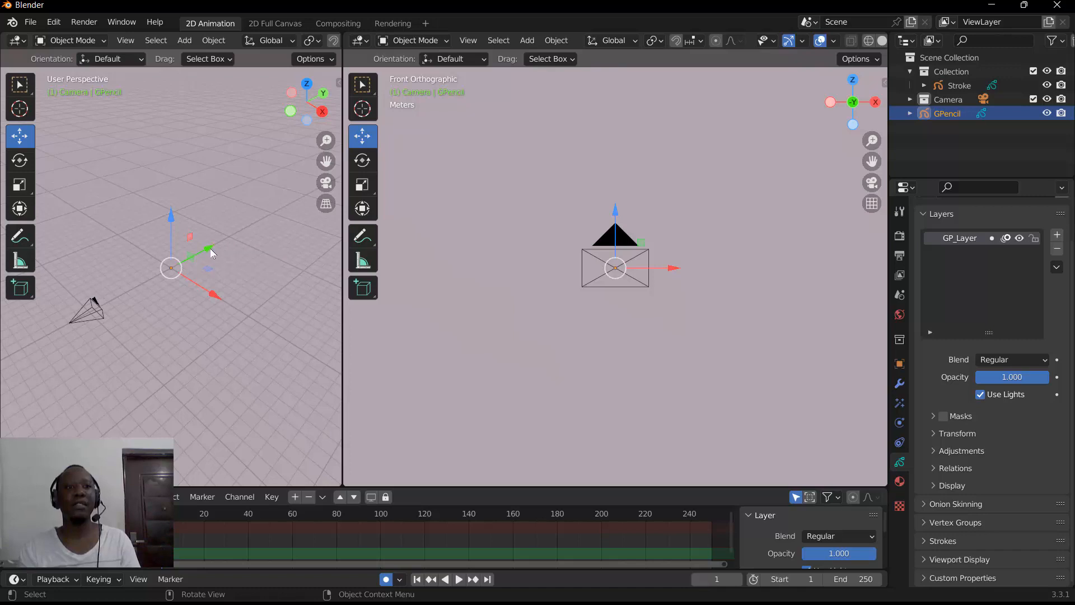
left_click_drag(211, 249, 241, 241)
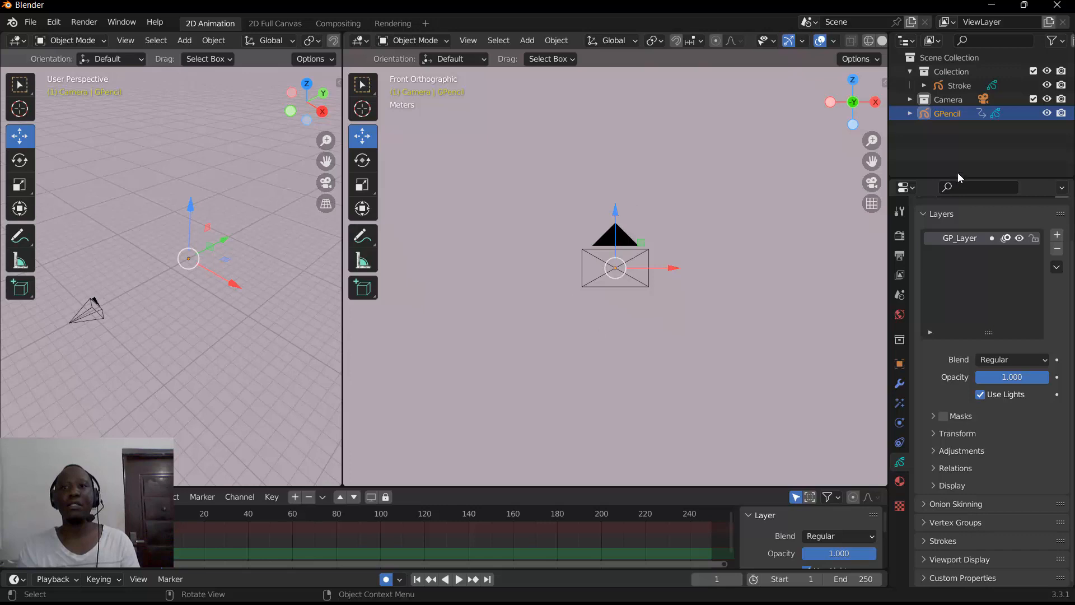
Step: Hide the Camera collection in the viewports and deselect the Grease Pencil object
left_click(1048, 99)
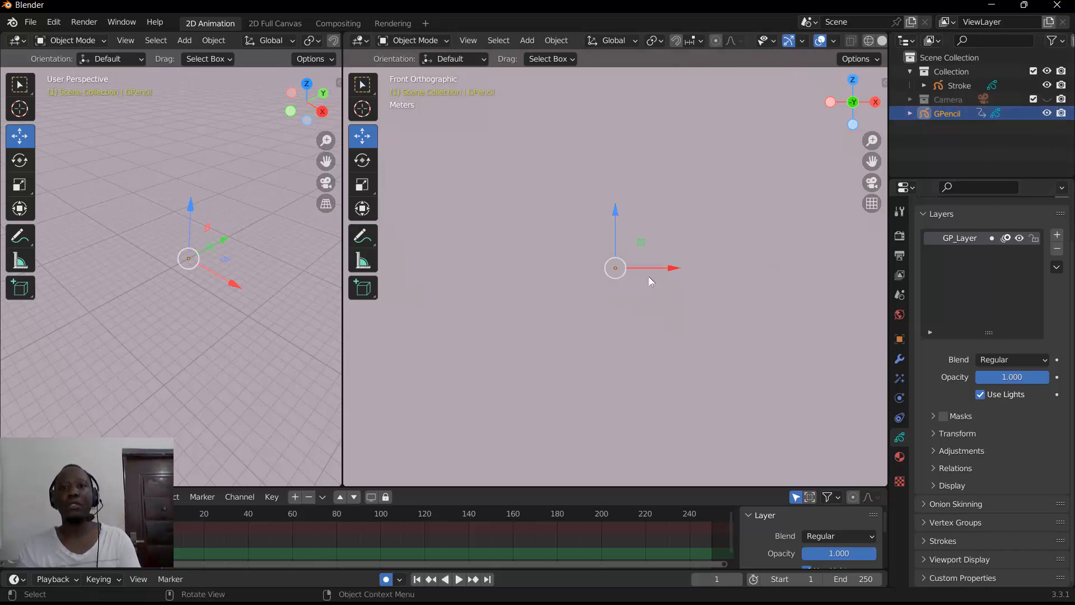
left_click(563, 200)
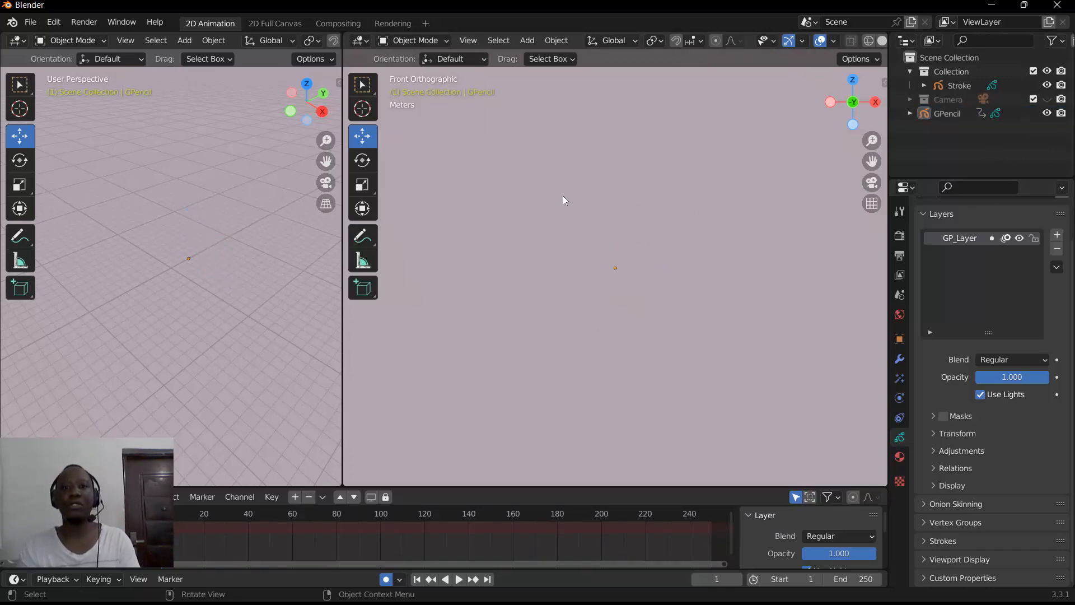
Step: Enter Draw Mode on the blank Grease Pencil object and sketch a large mountain peak with a smaller peak overlapping it on the left
left_click(399, 43)
left_click(399, 103)
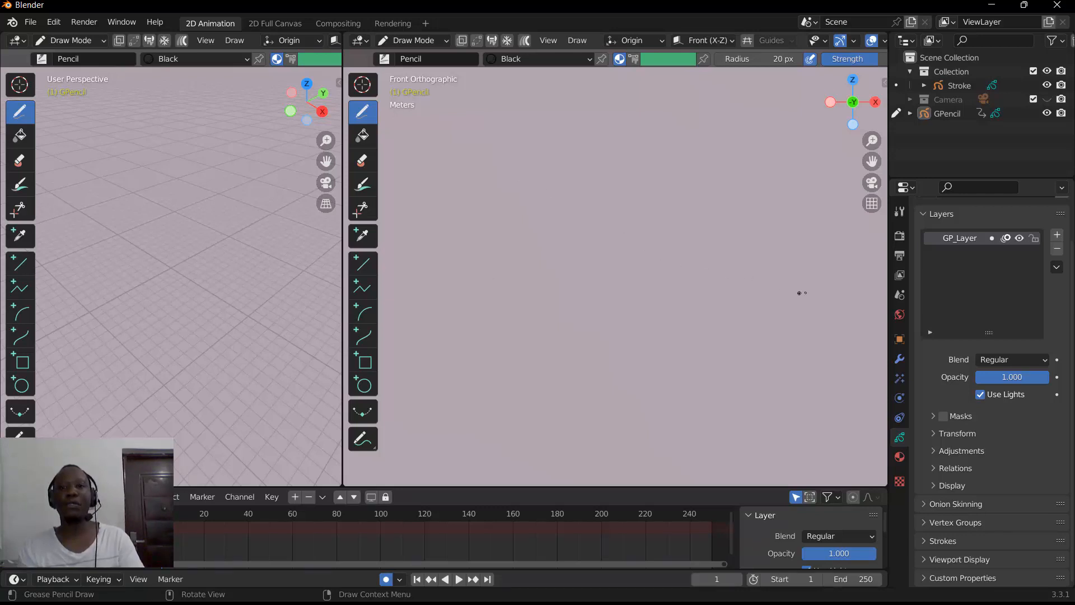
left_click_drag(730, 197, 715, 193)
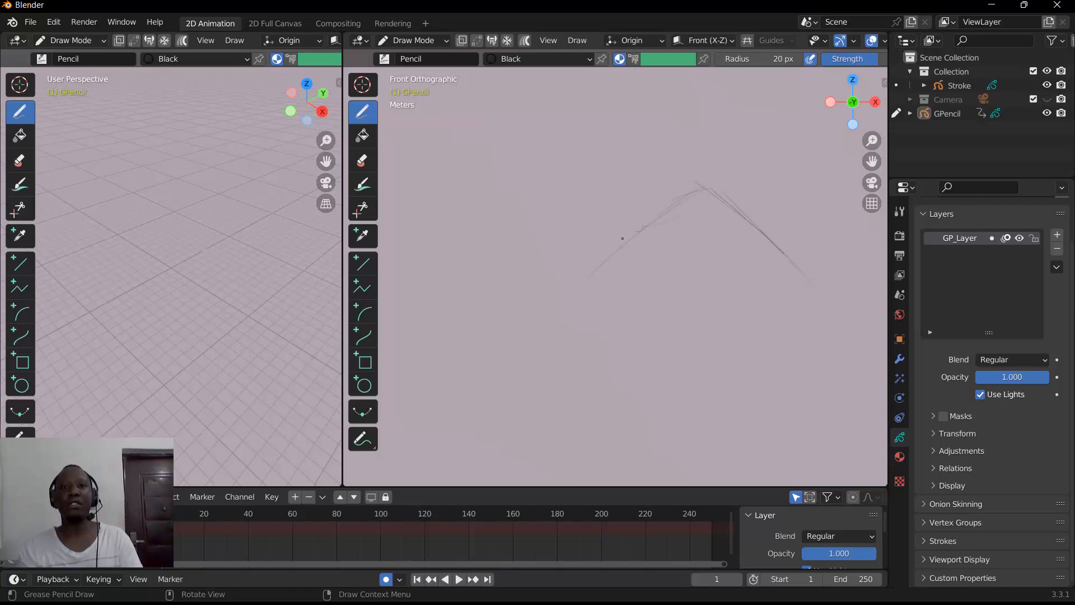
left_click_drag(622, 239, 566, 278)
mouse_move(508, 303)
left_mouse_down()
mouse_move(492, 307)
mouse_move(731, 183)
mouse_move(819, 294)
left_mouse_up()
left_click_drag(722, 196, 840, 303)
mouse_move(644, 327)
left_mouse_down()
mouse_move(494, 246)
mouse_move(415, 317)
left_mouse_up()
left_click_drag(558, 278, 652, 336)
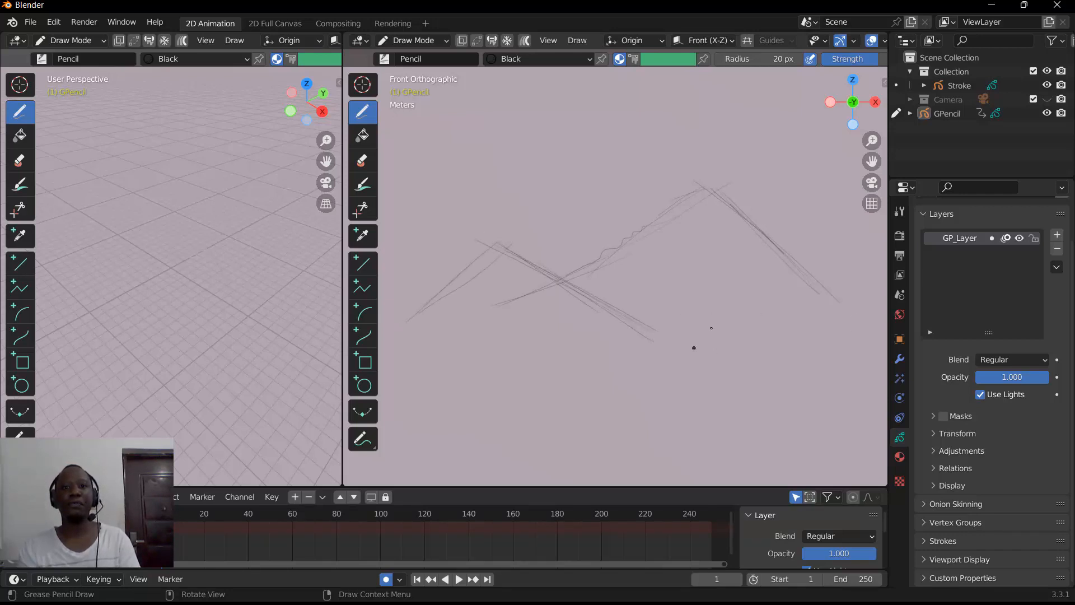
Step: Sketch a ground line below the large mountain, a short slope at its right end, and a foreground hill under the smaller peak
left_click_drag(845, 307, 628, 364)
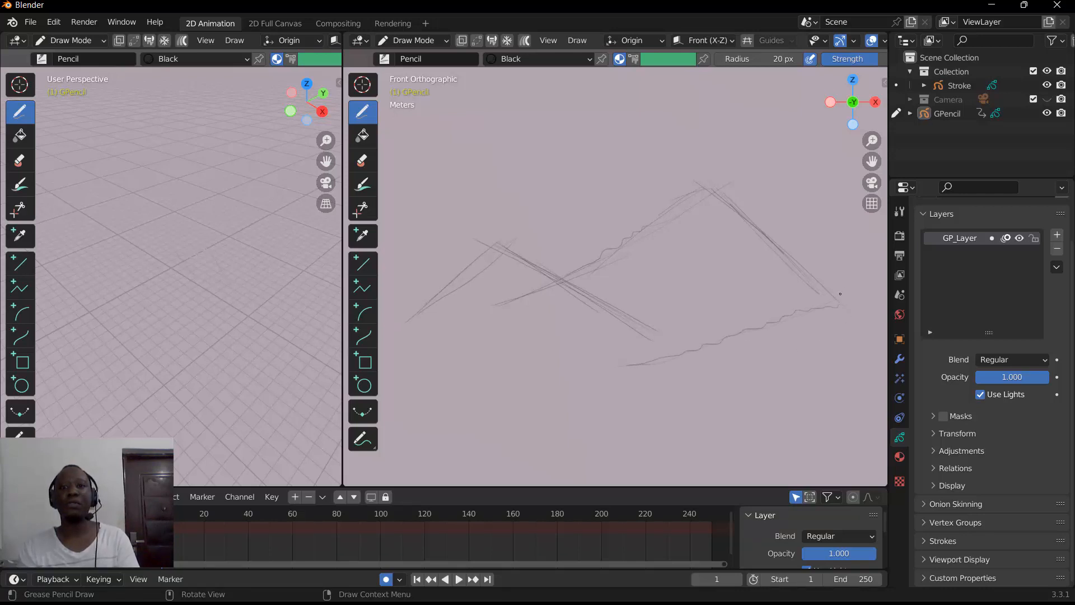
left_click_drag(846, 290, 826, 305)
left_click_drag(505, 332, 597, 373)
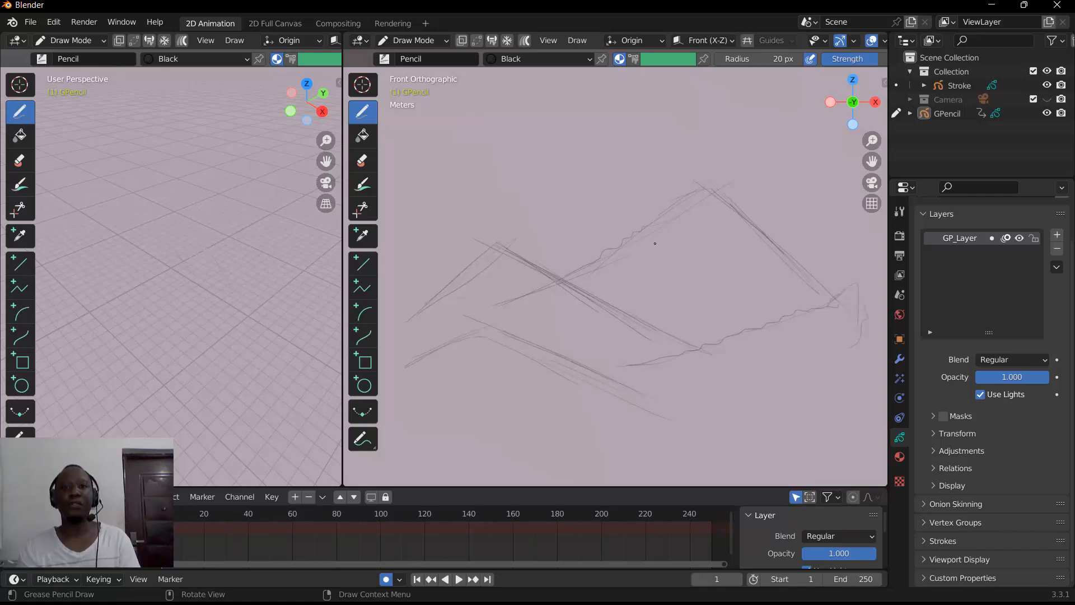
Step: Reinforce both mountain outlines and the ground line between them with repeated pencil strokes
left_click_drag(708, 188, 854, 310)
left_click_drag(708, 192, 575, 268)
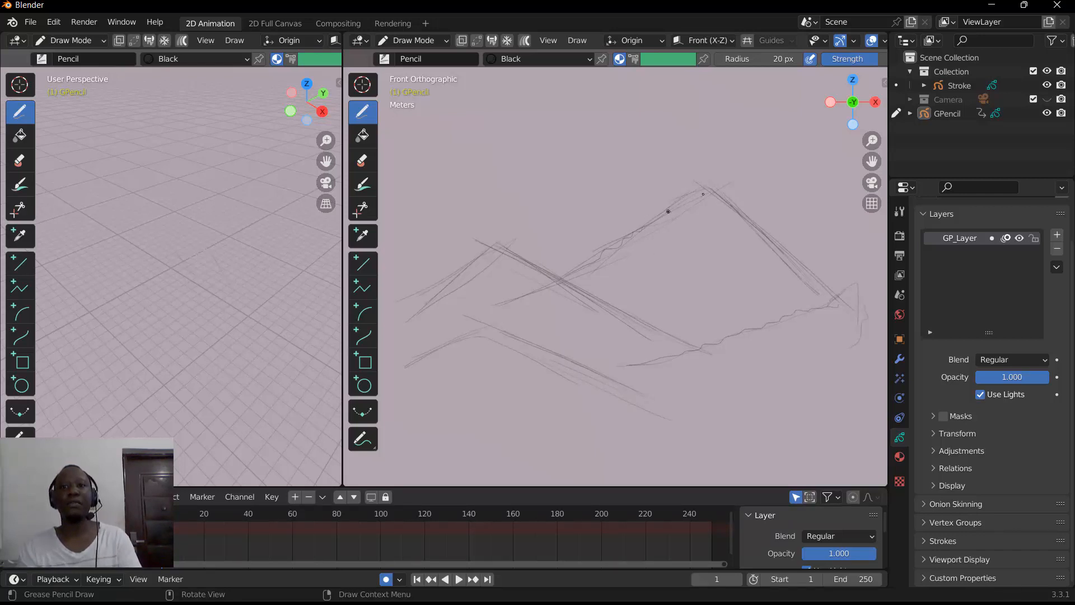
left_click_drag(667, 211, 553, 278)
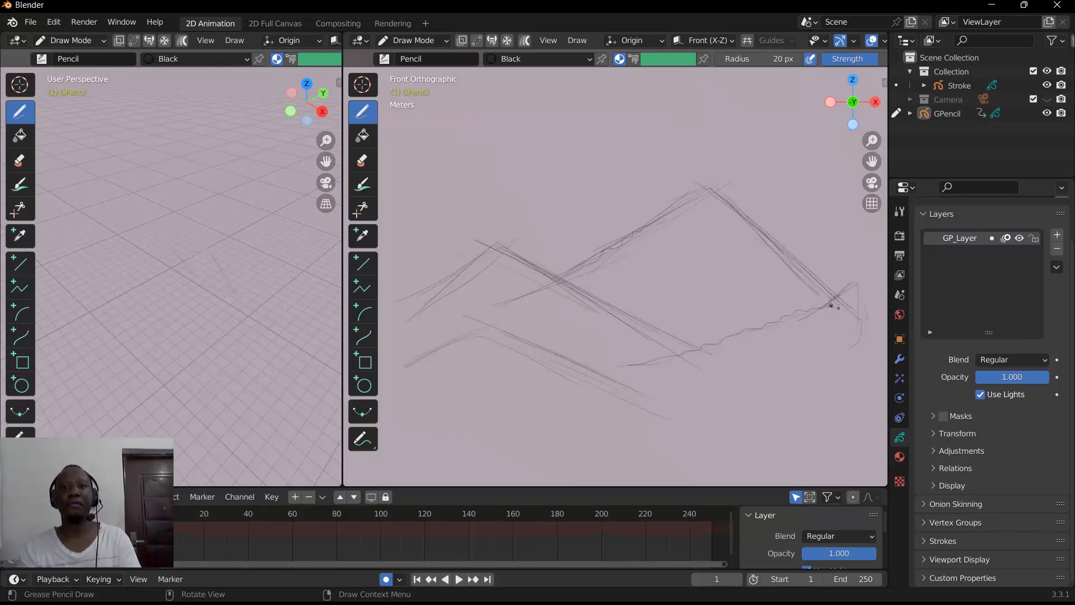
left_click_drag(831, 305, 643, 334)
mouse_move(686, 337)
left_mouse_down()
mouse_move(846, 312)
mouse_move(877, 279)
left_mouse_up()
left_click_drag(817, 308, 887, 289)
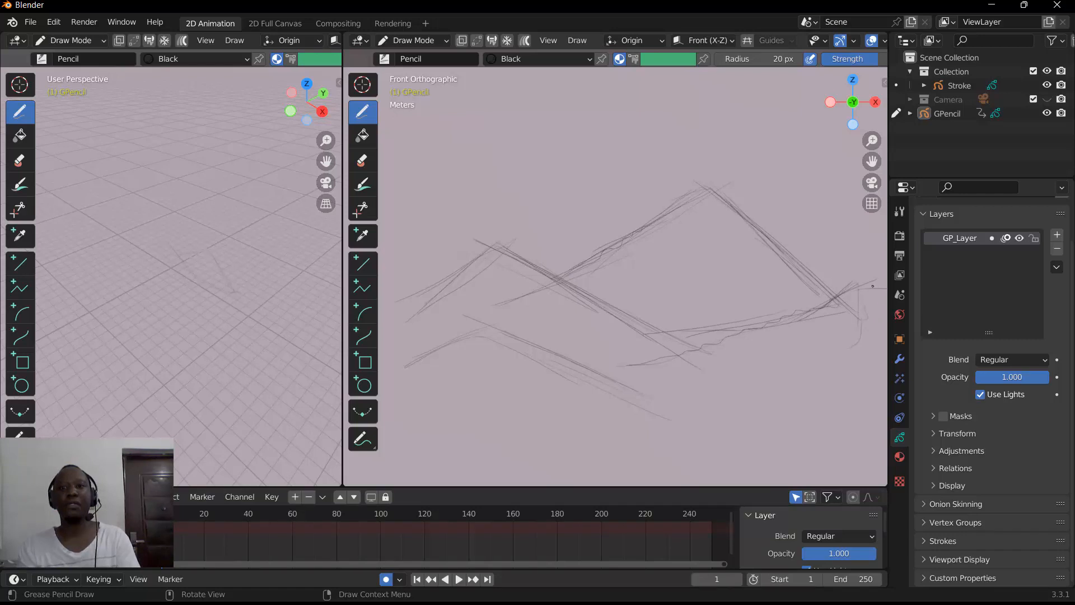
left_click_drag(802, 309, 853, 284)
left_click_drag(631, 331, 730, 329)
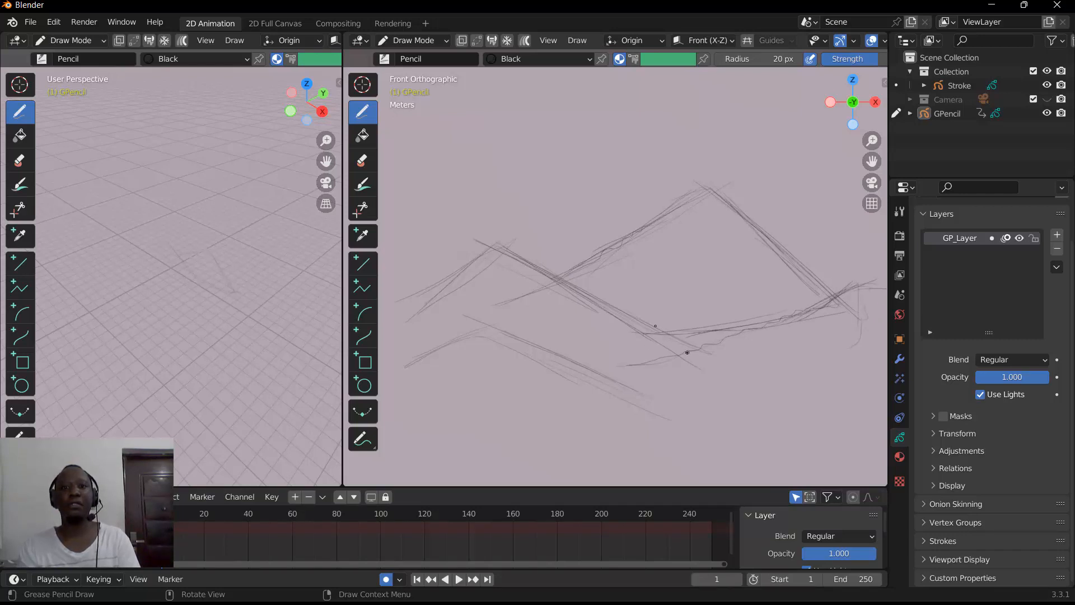
left_click_drag(581, 285, 656, 326)
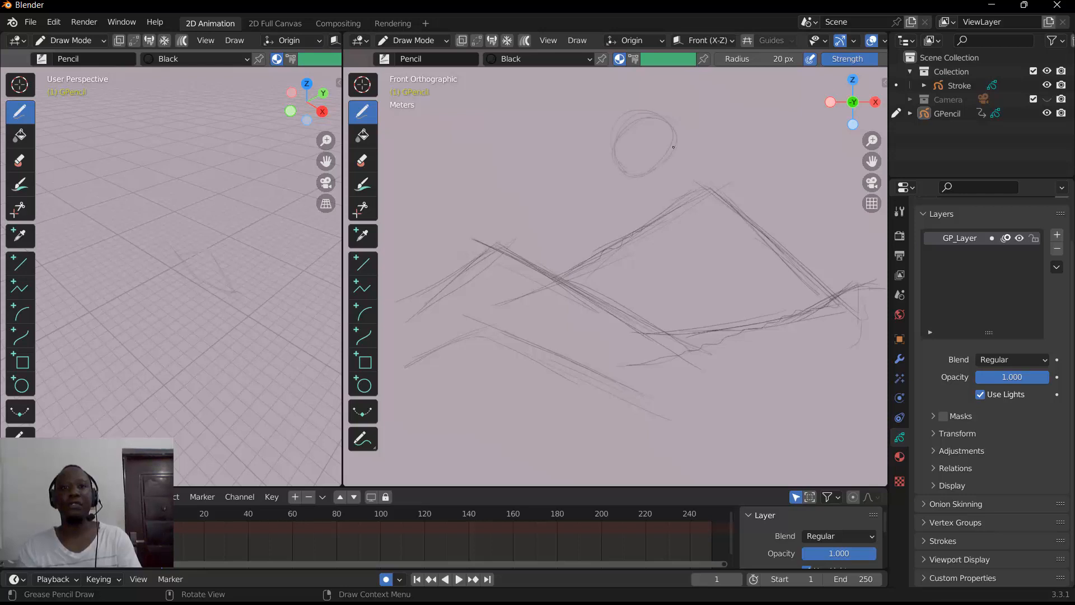
Step: Sketch a round sun above the mountains, set the pencil radius to 49 px, and go over the circle again
mouse_move(674, 147)
left_mouse_down()
mouse_move(630, 116)
mouse_move(633, 168)
mouse_move(673, 144)
left_mouse_up()
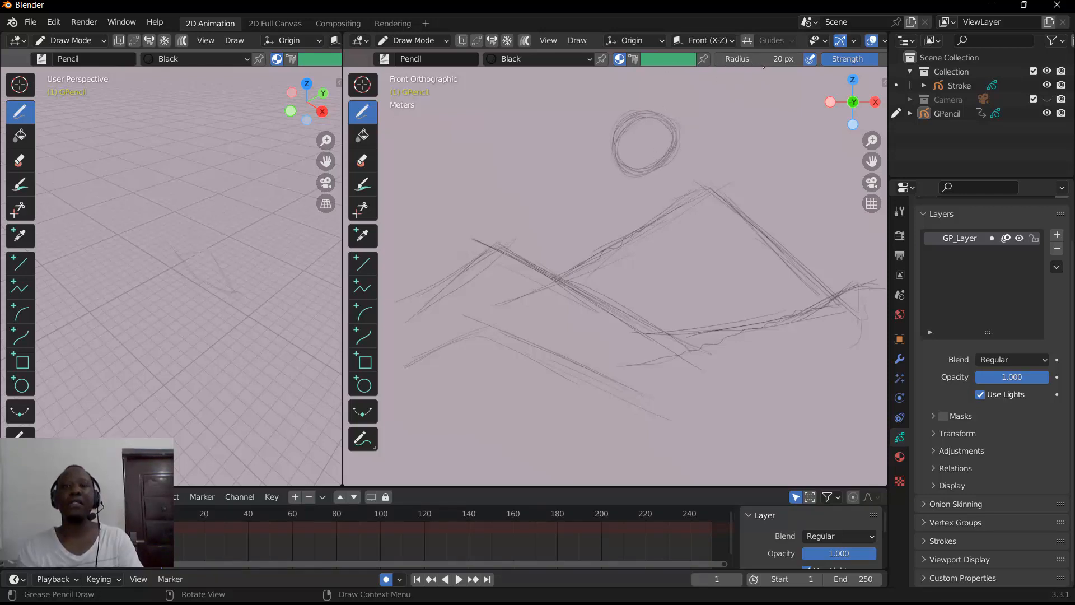
left_click_drag(753, 58, 771, 58)
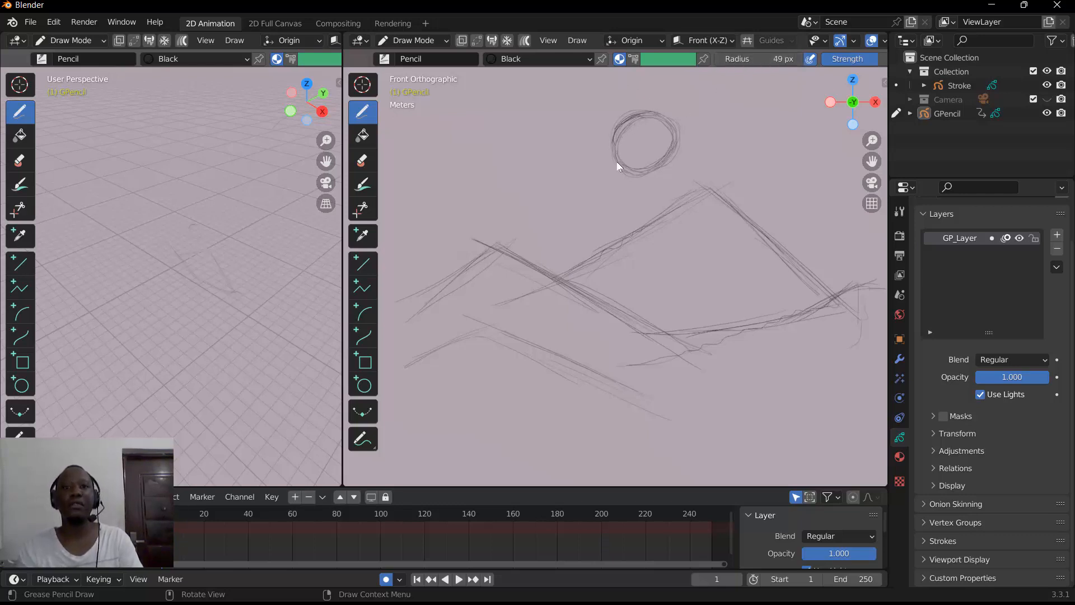
mouse_move(629, 167)
left_mouse_down()
mouse_move(668, 147)
mouse_move(624, 116)
mouse_move(665, 138)
left_mouse_up()
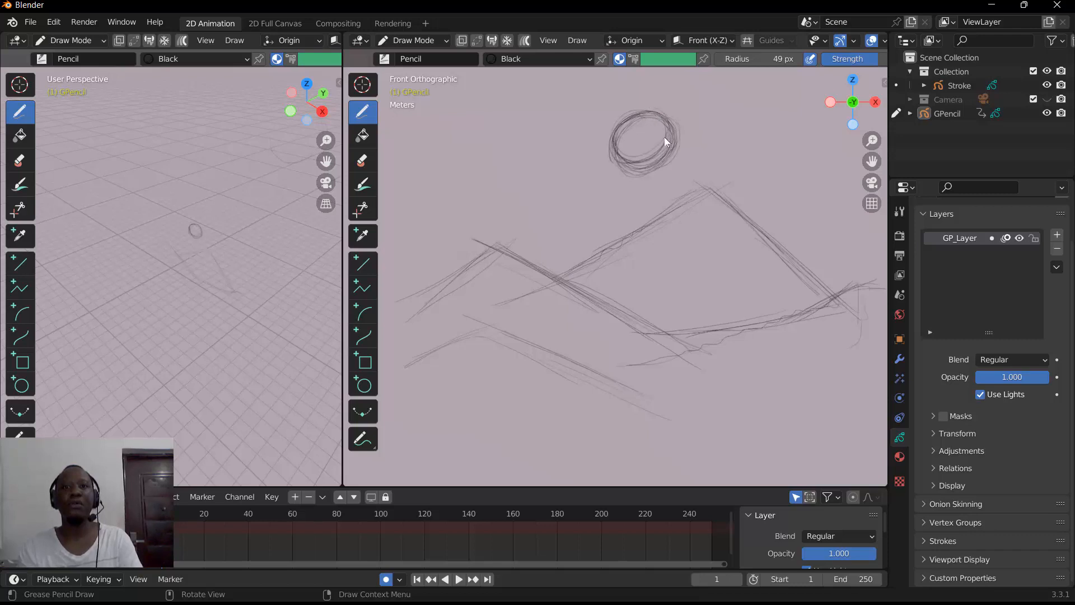
Step: Retrace the large mountain's left slope and the foreground hill, and sketch two rounded bushes at the lower right of the landscape
left_click_drag(603, 240, 666, 202)
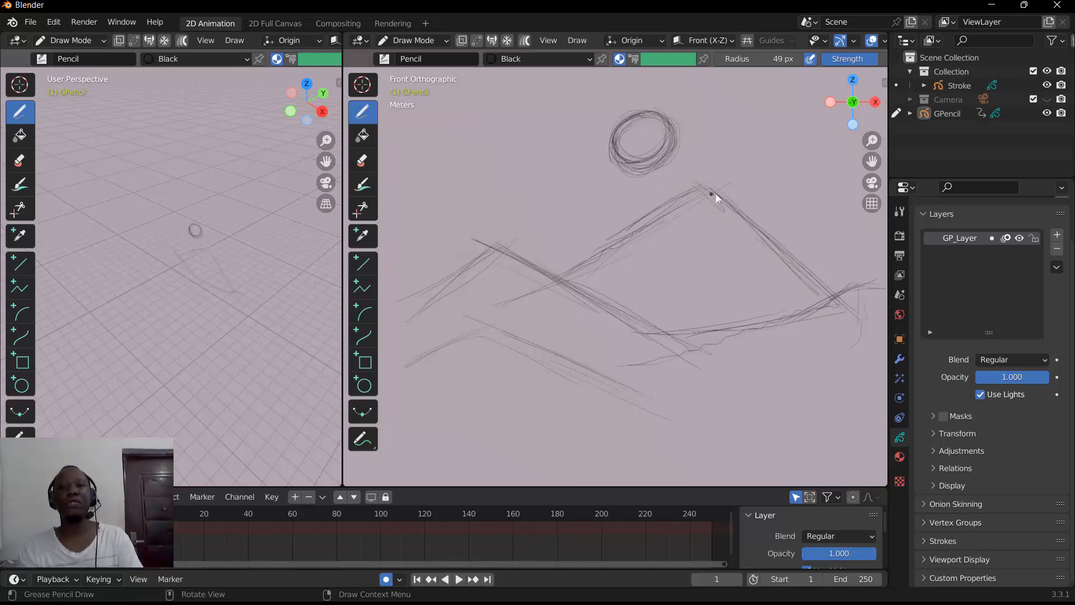
mouse_move(474, 326)
left_mouse_down()
mouse_move(445, 345)
mouse_move(569, 355)
mouse_move(717, 414)
left_mouse_up()
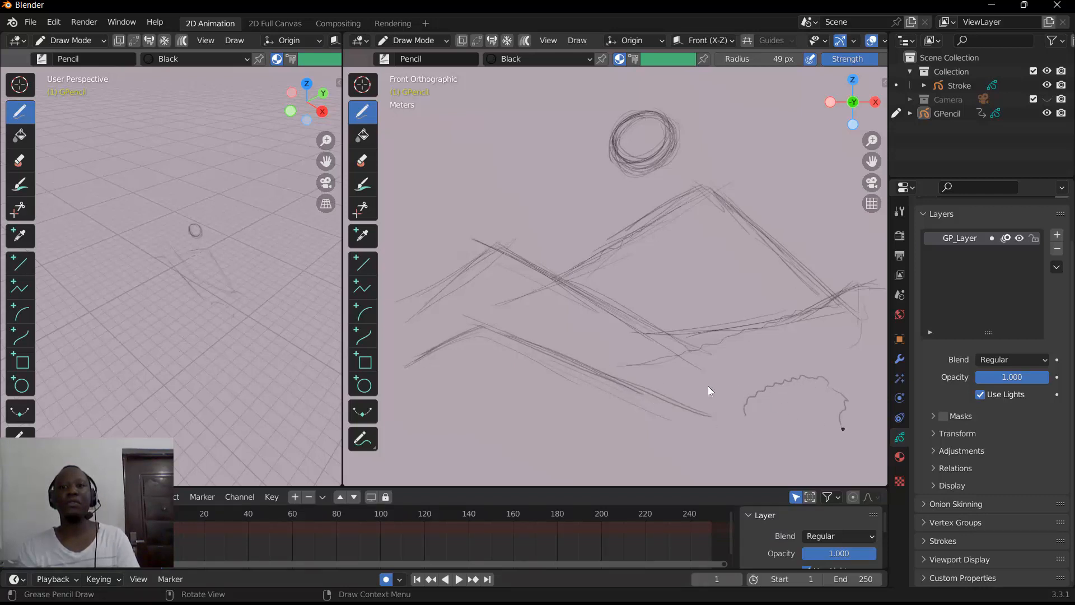
left_click_drag(651, 393, 614, 417)
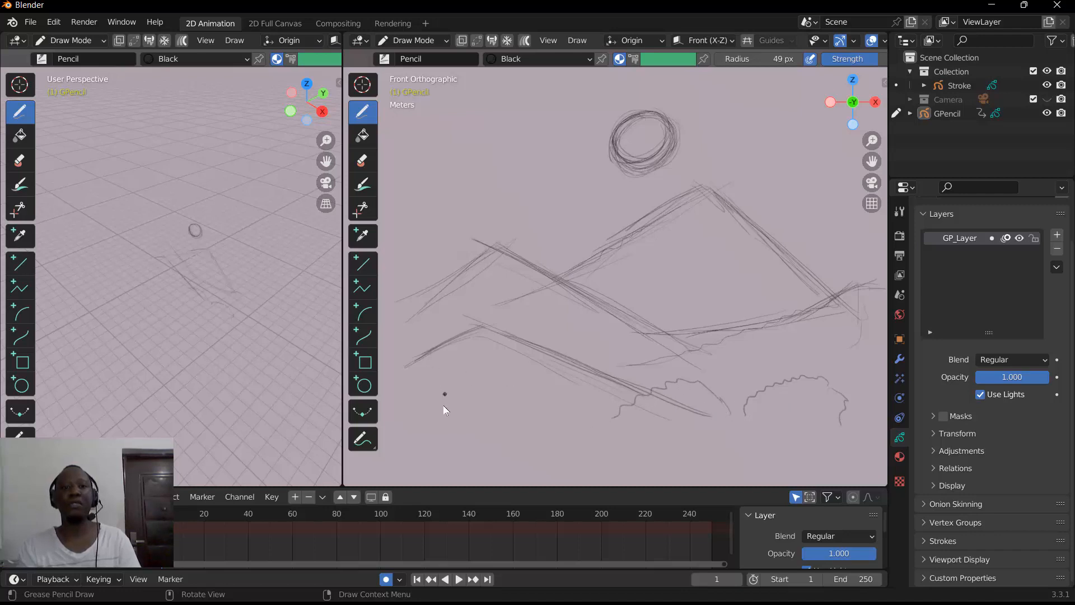
Step: Sketch a tall, pointed, leaf-shaped tree with jagged inner edges at the left end of the landscape
left_click_drag(446, 301, 433, 259)
left_click_drag(408, 394, 411, 408)
left_click_drag(430, 271, 402, 429)
left_click_drag(399, 335, 415, 418)
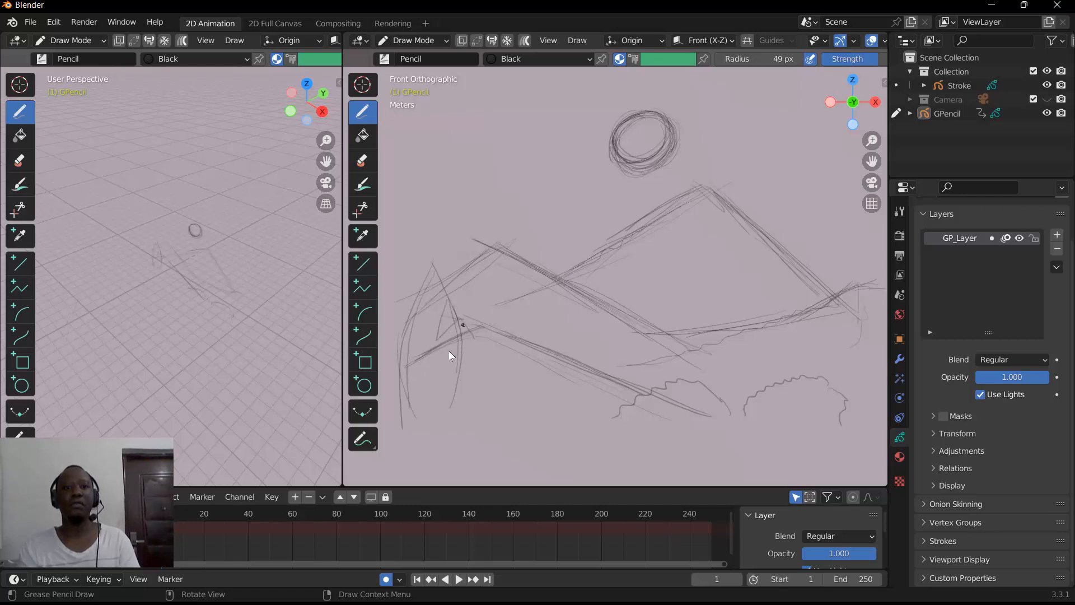
left_click_drag(450, 394, 435, 417)
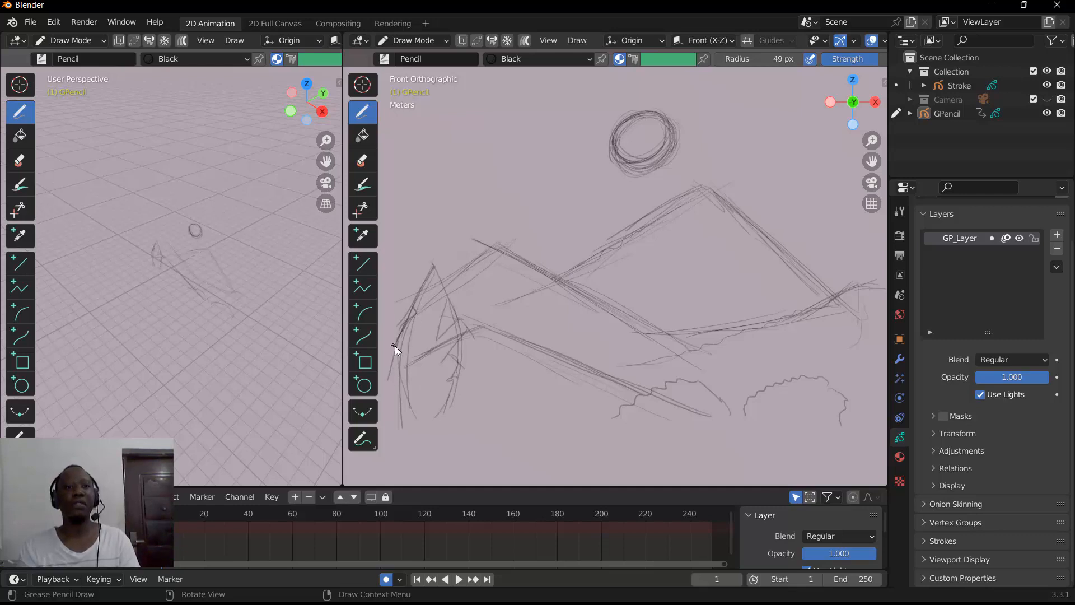
left_click_drag(397, 361, 424, 436)
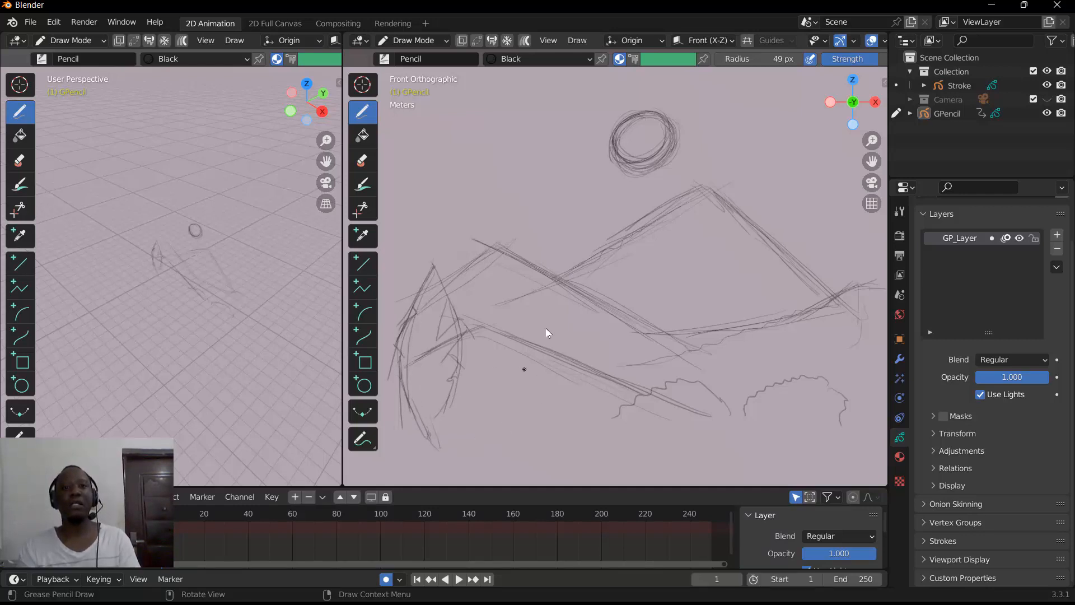
Step: Sketch a second, smaller leaf-shaped tree beside the first one, and a rounded bush to its right
mouse_move(540, 322)
left_mouse_down()
mouse_move(469, 430)
mouse_move(516, 436)
left_mouse_up()
left_click_drag(545, 336, 518, 433)
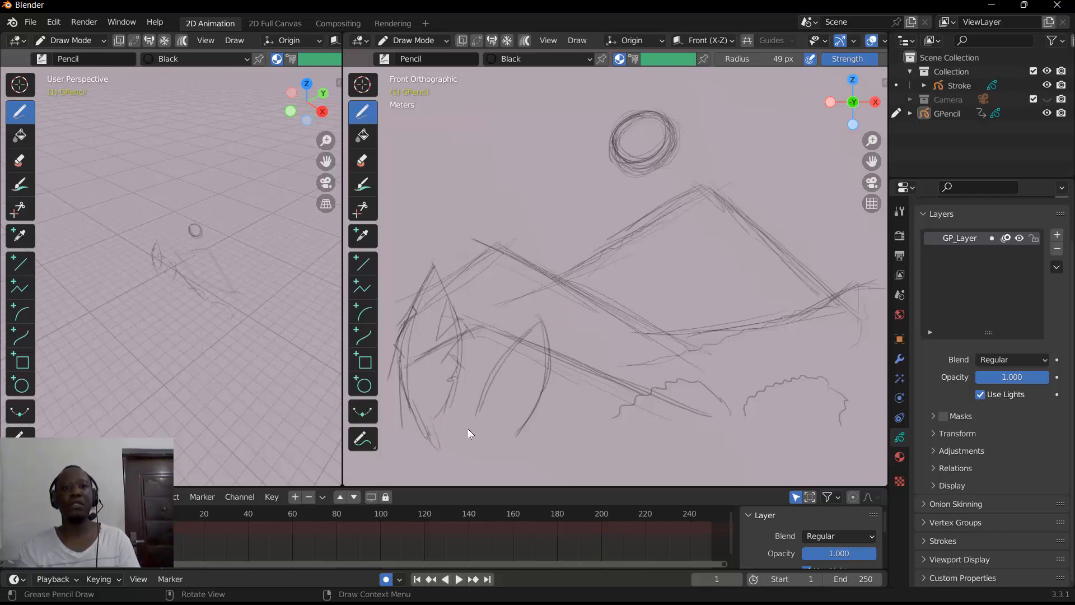
mouse_move(526, 337)
left_mouse_down()
mouse_move(471, 438)
mouse_move(469, 454)
mouse_move(493, 451)
left_mouse_up()
left_click_drag(501, 366, 497, 402)
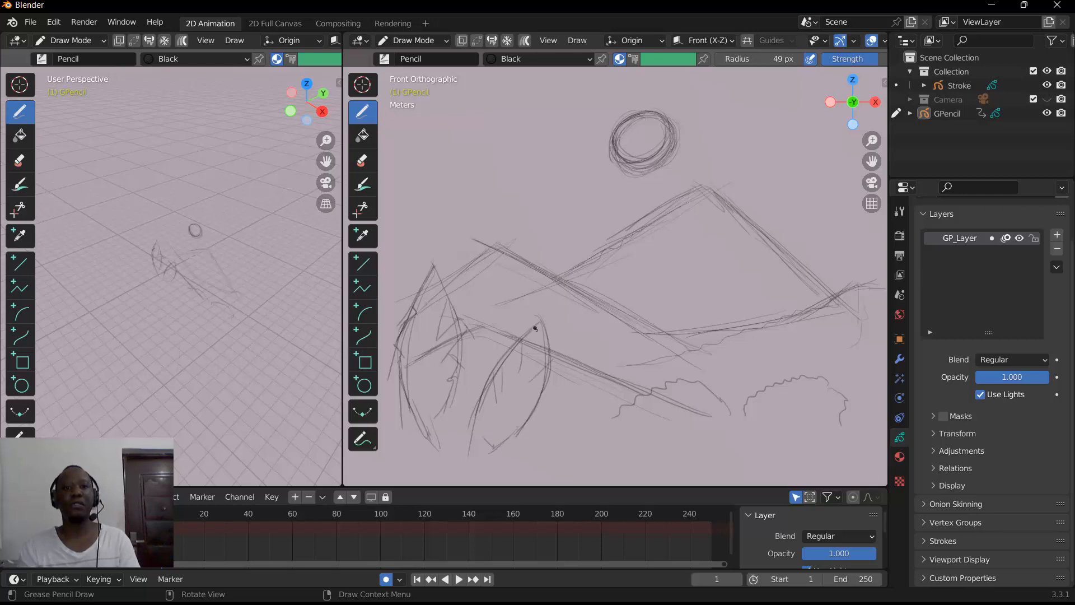
left_click_drag(533, 331, 485, 433)
mouse_move(523, 372)
left_mouse_down()
mouse_move(480, 451)
mouse_move(491, 446)
left_mouse_up()
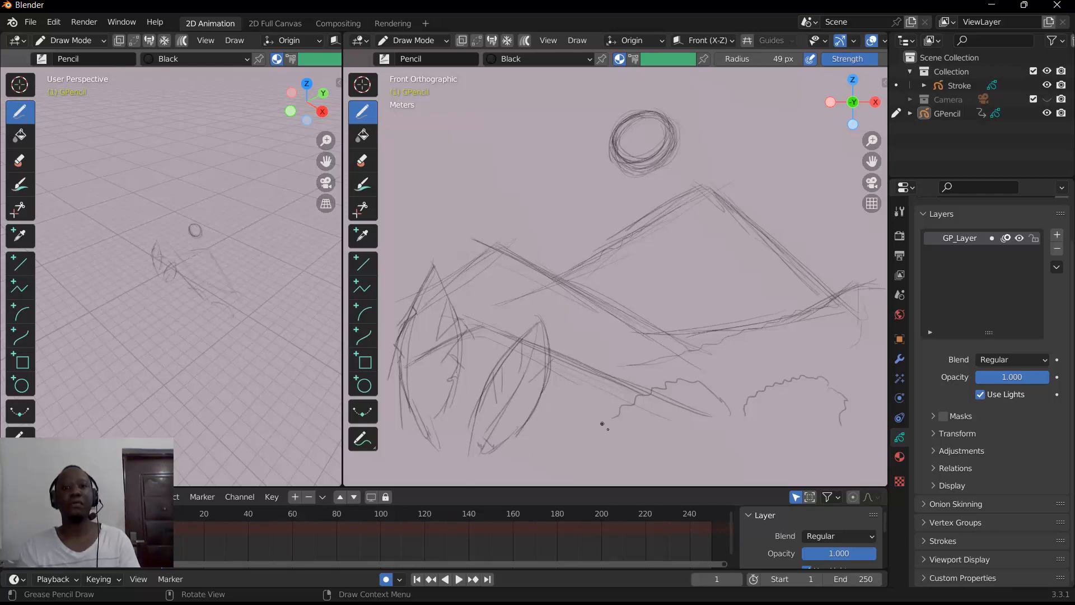
left_click_drag(624, 437, 586, 412)
mouse_move(530, 431)
left_mouse_down()
mouse_move(585, 412)
mouse_move(572, 453)
mouse_move(552, 448)
left_mouse_up()
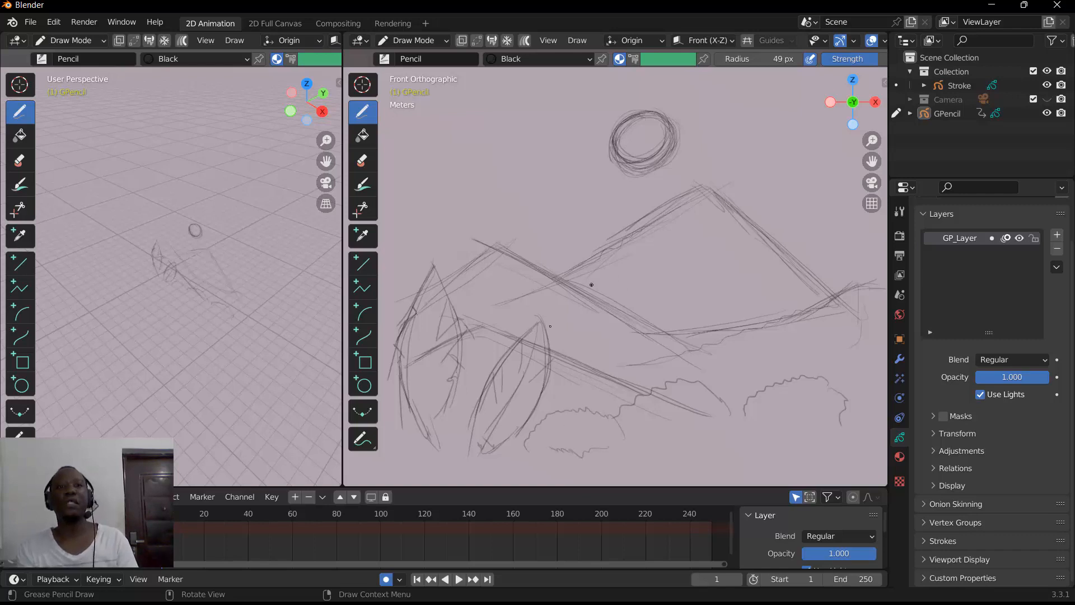
Step: Show the landscape sketch through the camera in the narrower viewport
left_click_drag(322, 109, 308, 103)
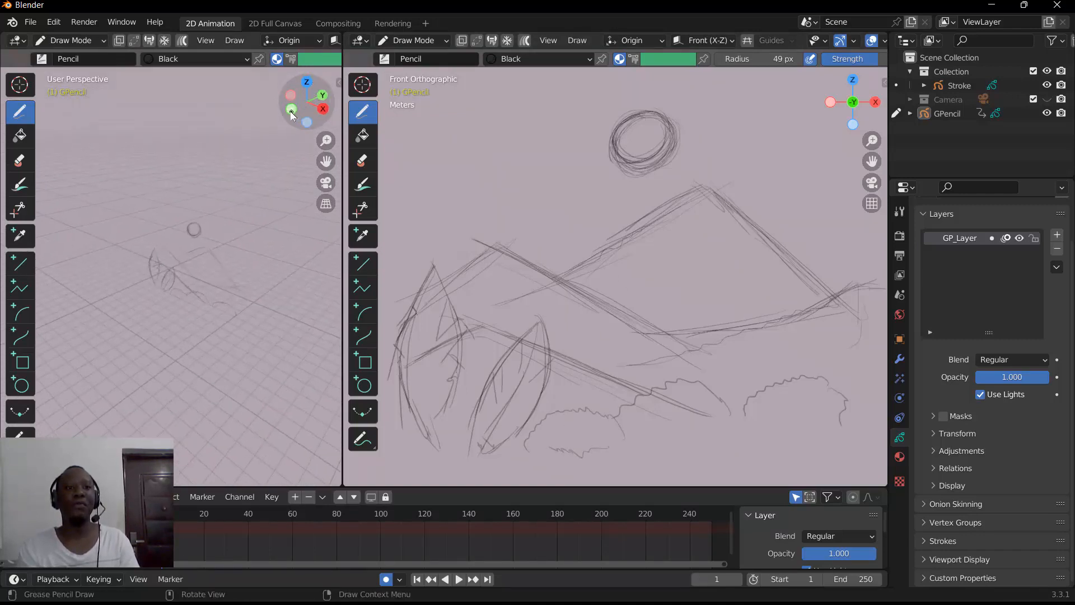
left_click(291, 109)
left_click(326, 184)
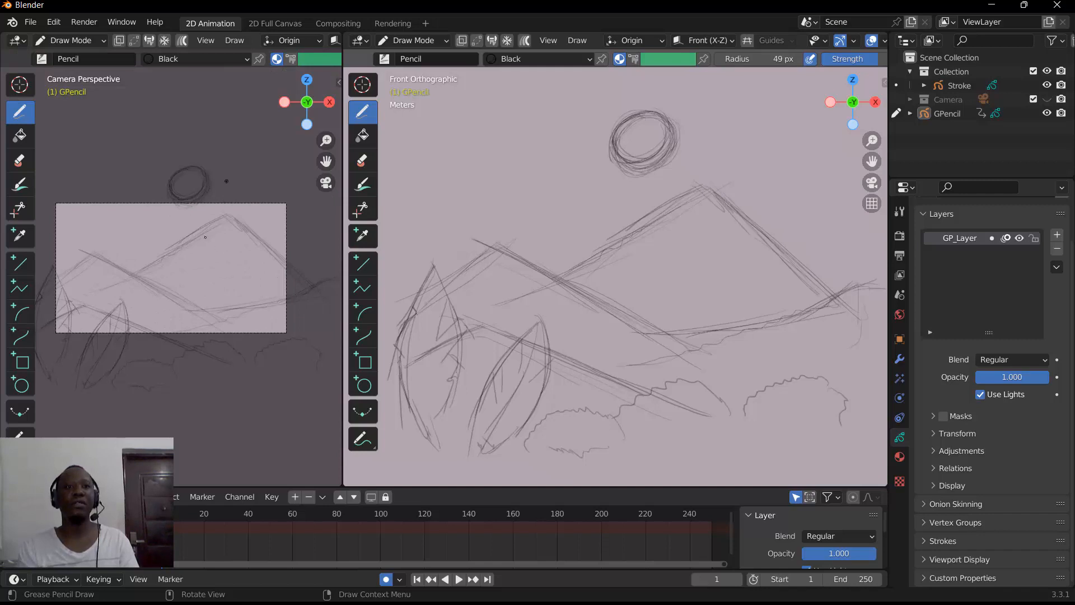
Step: In Object Mode, scale the GPencil landscape down to just under half size so it fits inside the camera frame, and deselect it
left_click(105, 42)
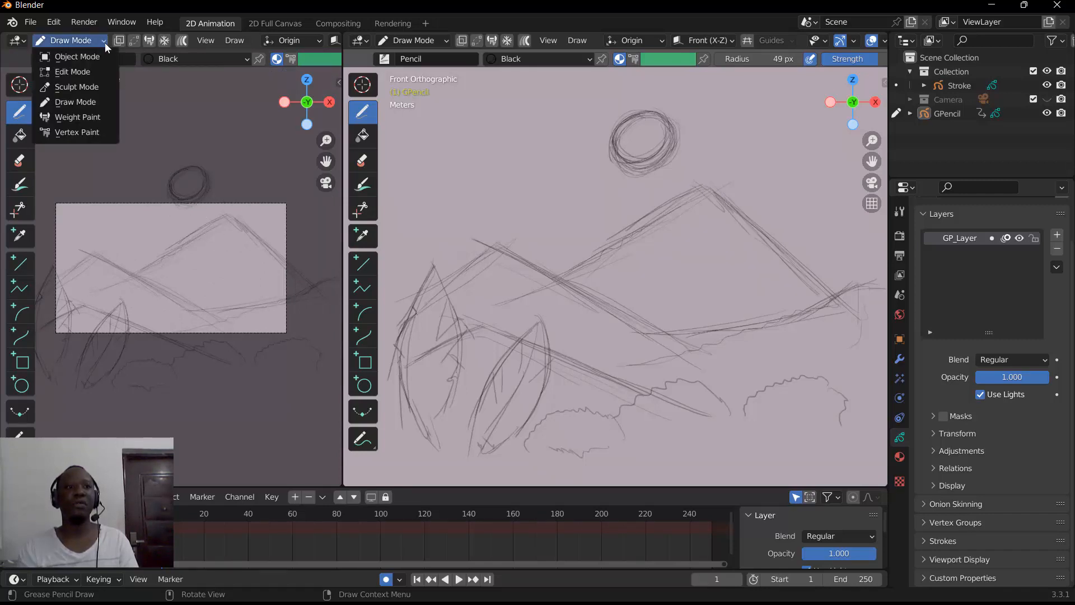
left_click(88, 56)
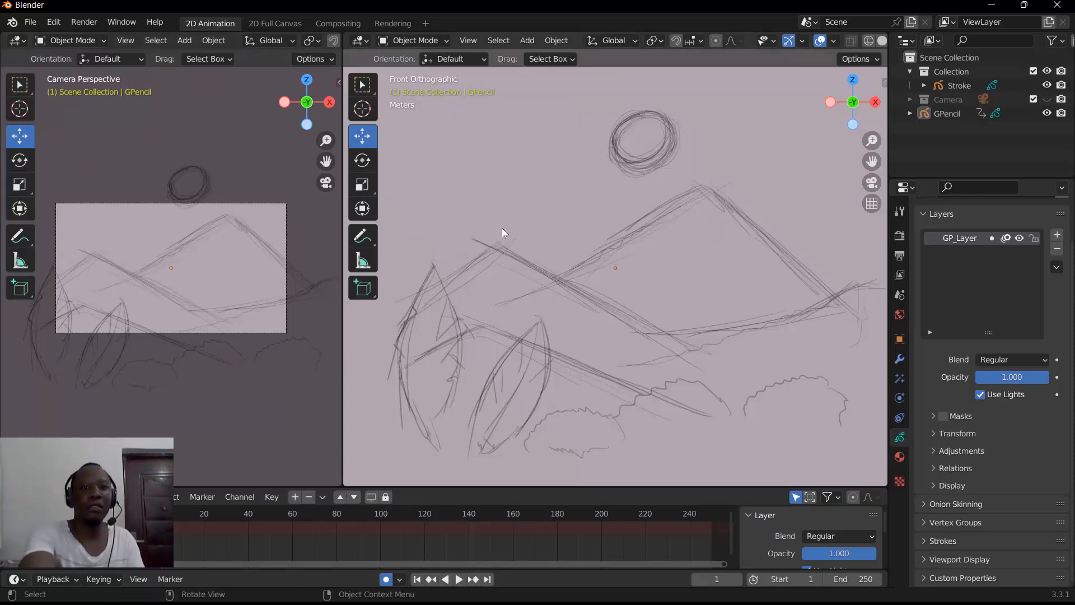
left_click(363, 185)
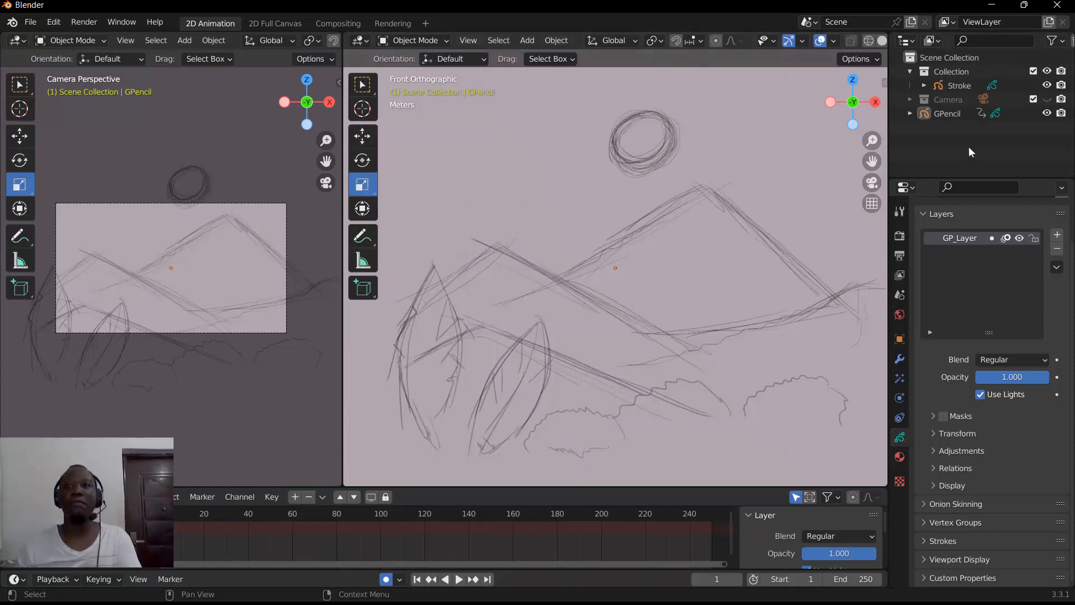
left_click(952, 114)
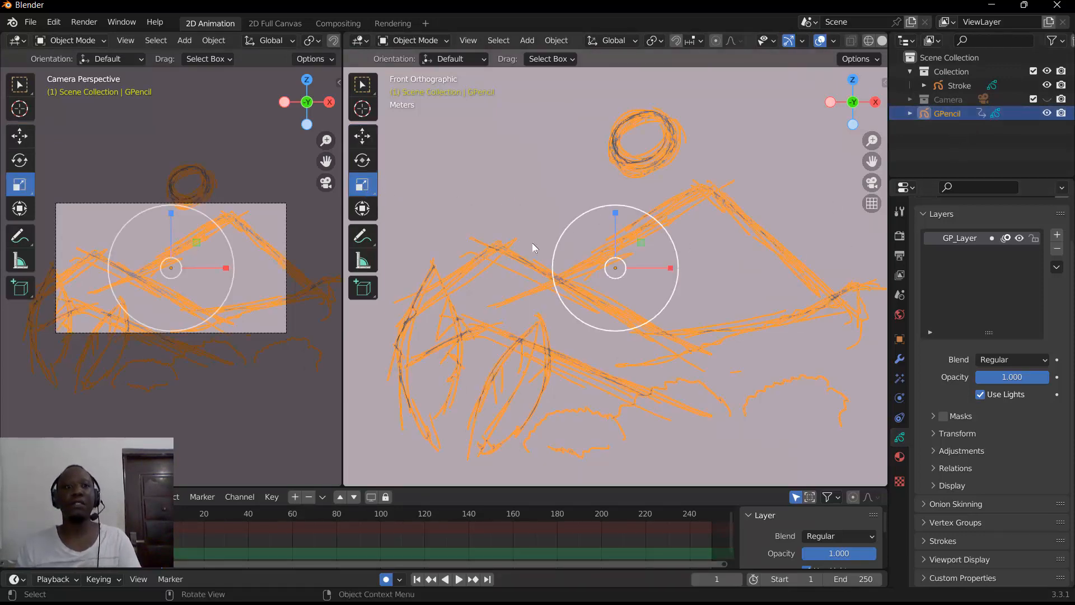
left_click(439, 216)
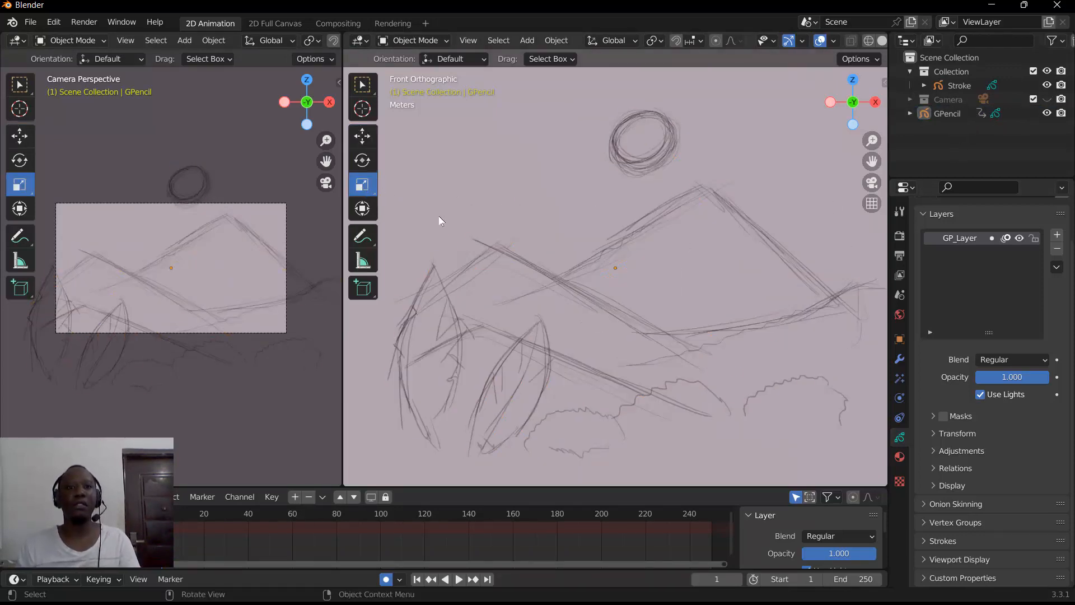
left_click(940, 116)
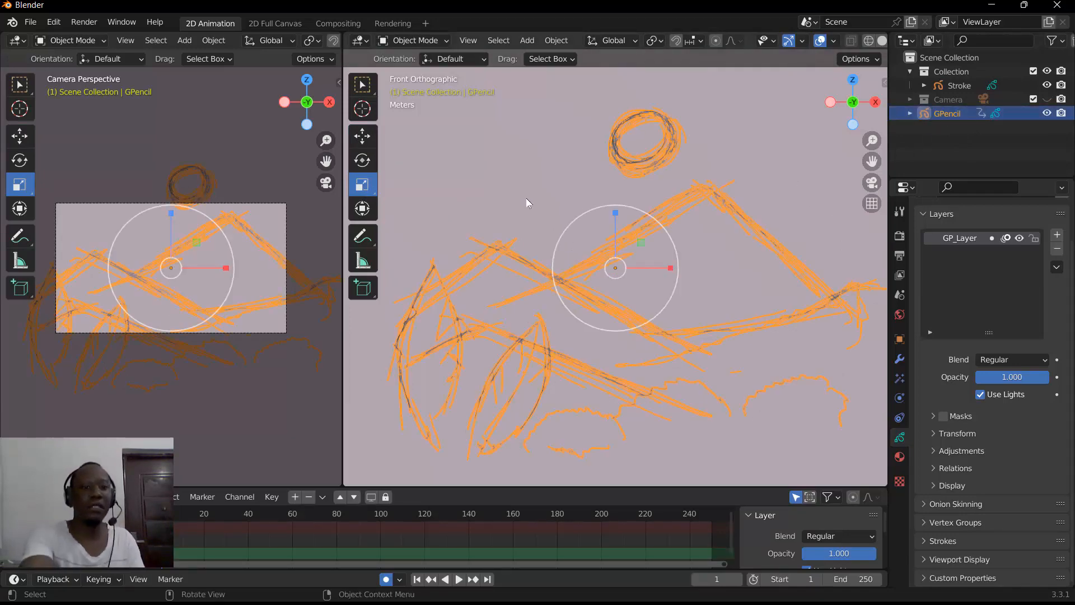
key("s")
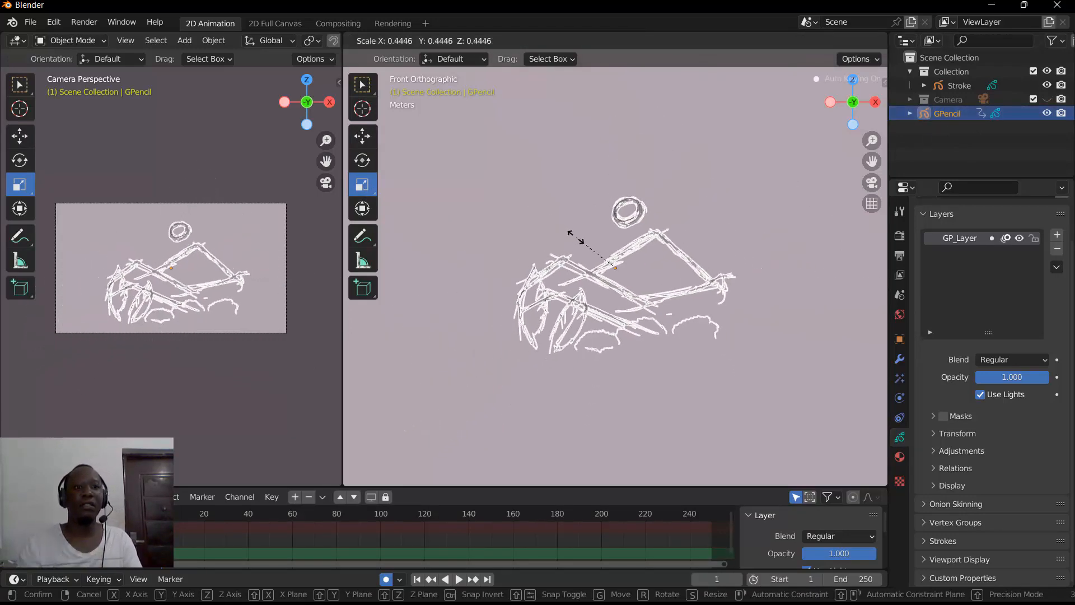
left_click(572, 235)
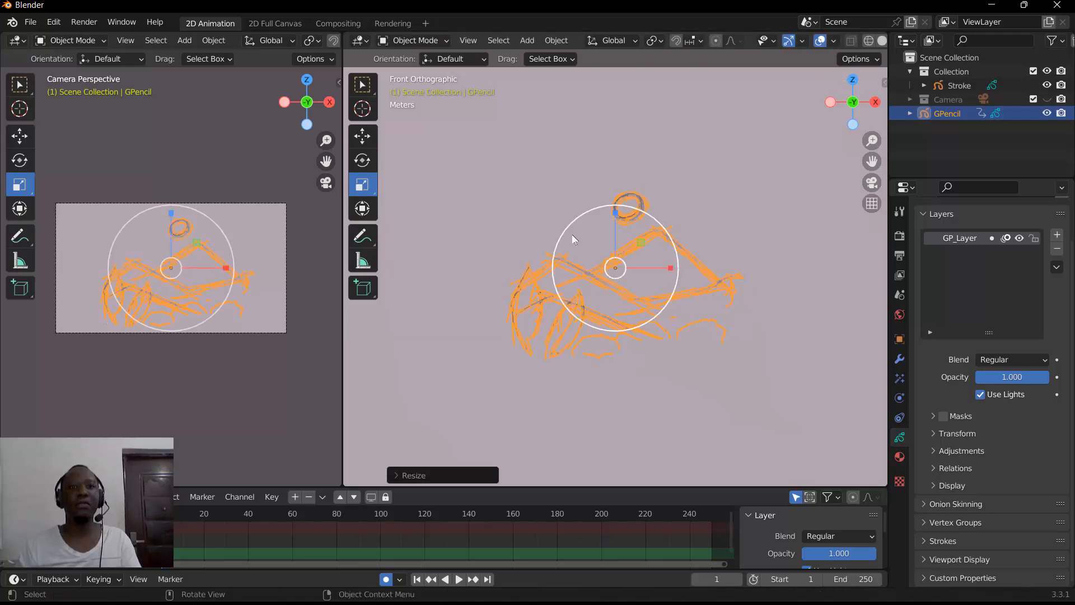
left_click(538, 202)
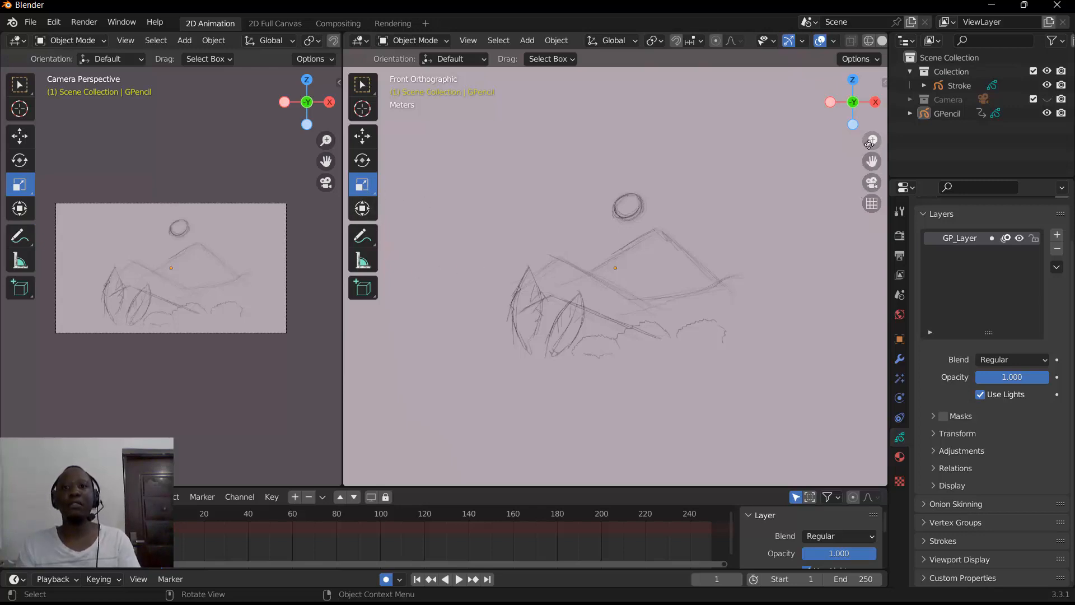
left_click_drag(869, 140, 850, 83)
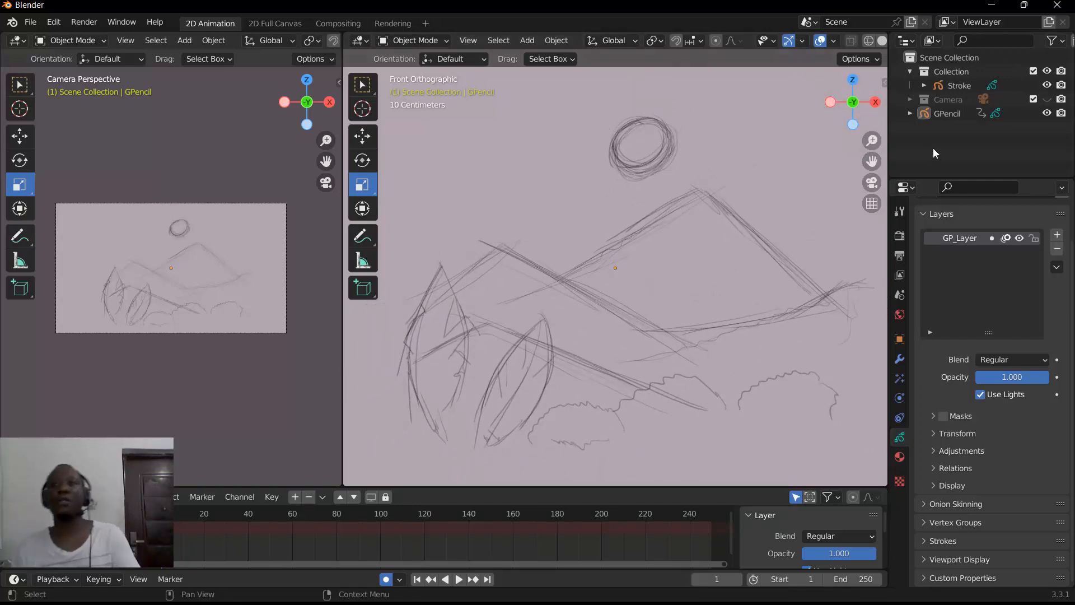
Step: Check which sketch belongs to the GPencil object by toggling its visibility, and delete the unused Stroke object from the Collection
left_click(945, 117)
left_click(1045, 113)
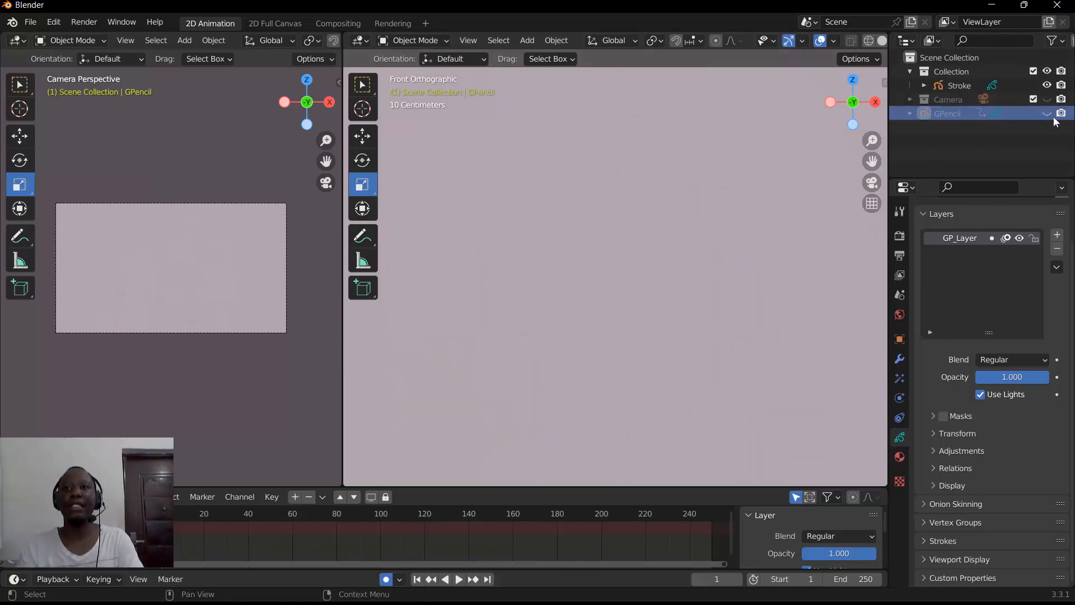
left_click(1046, 113)
left_click(962, 89)
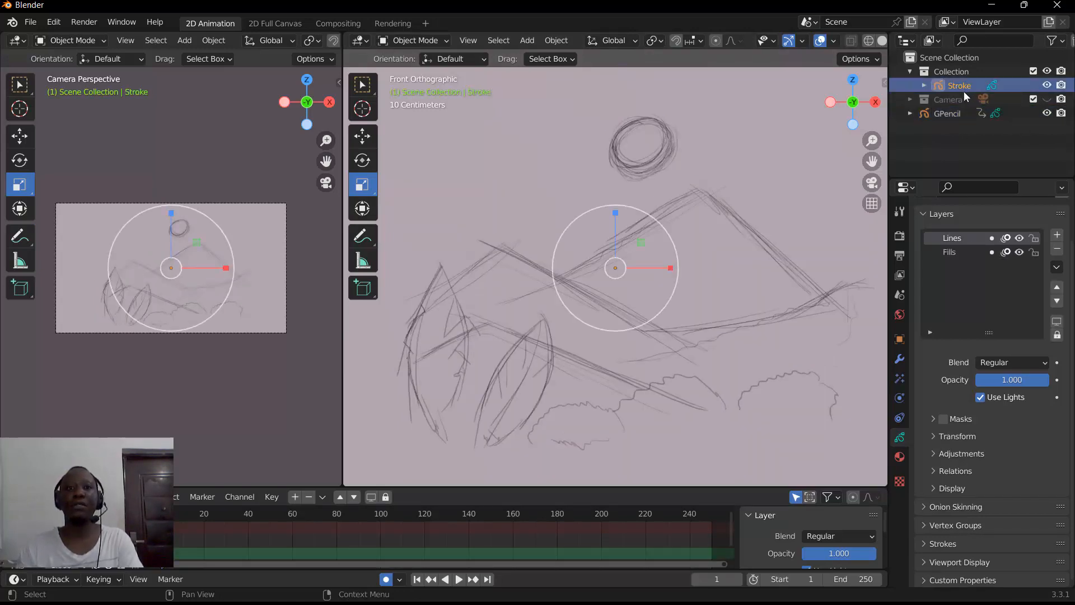
key("x")
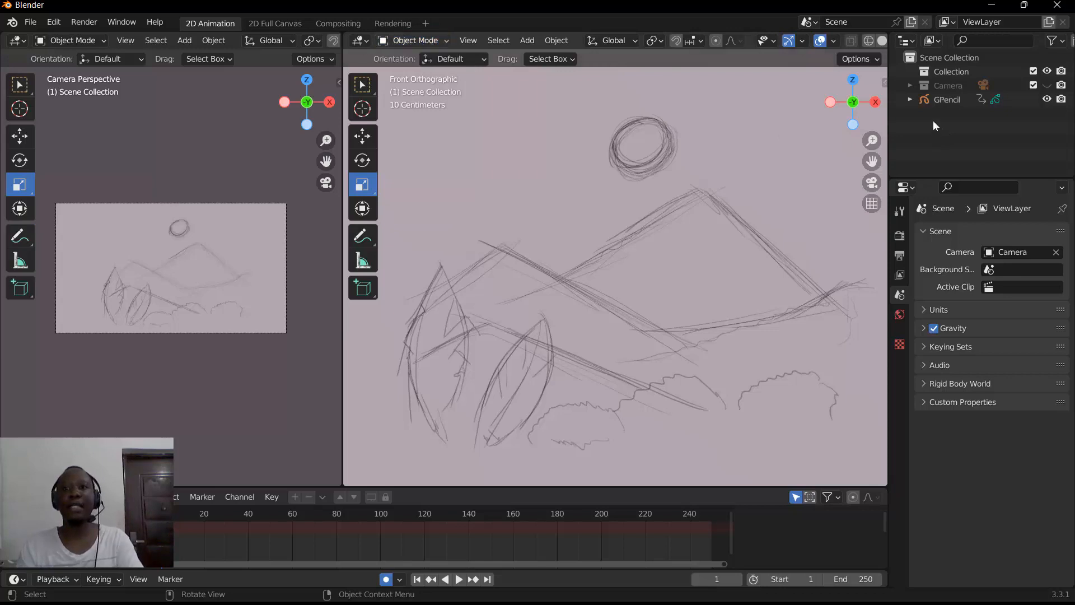
Step: Add three blank Grease Pencil objects to the scene, leaving them deselected
left_click(527, 40)
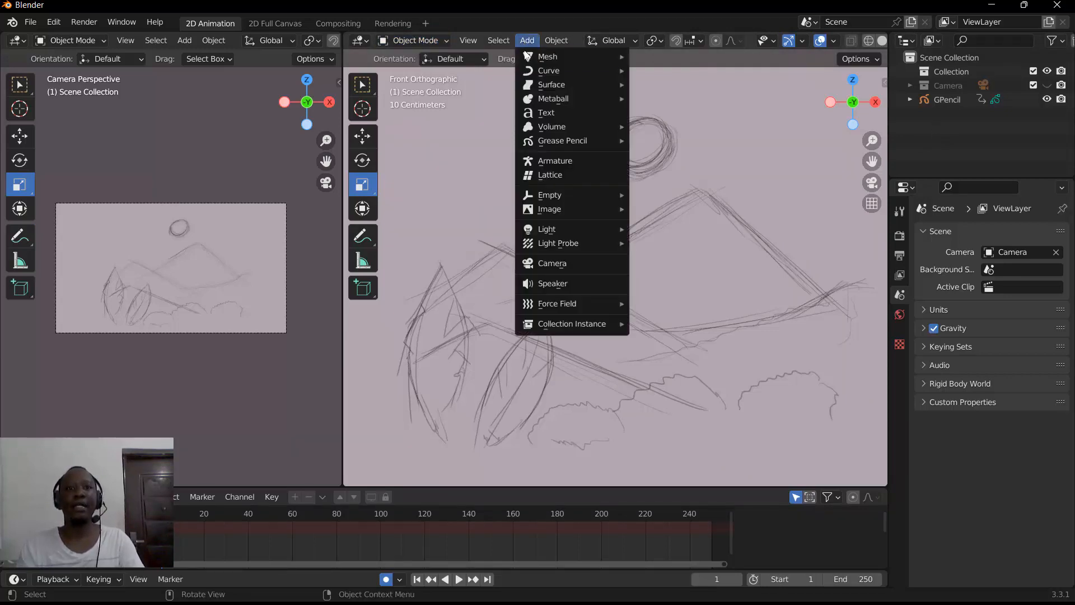
mouse_move(547, 142)
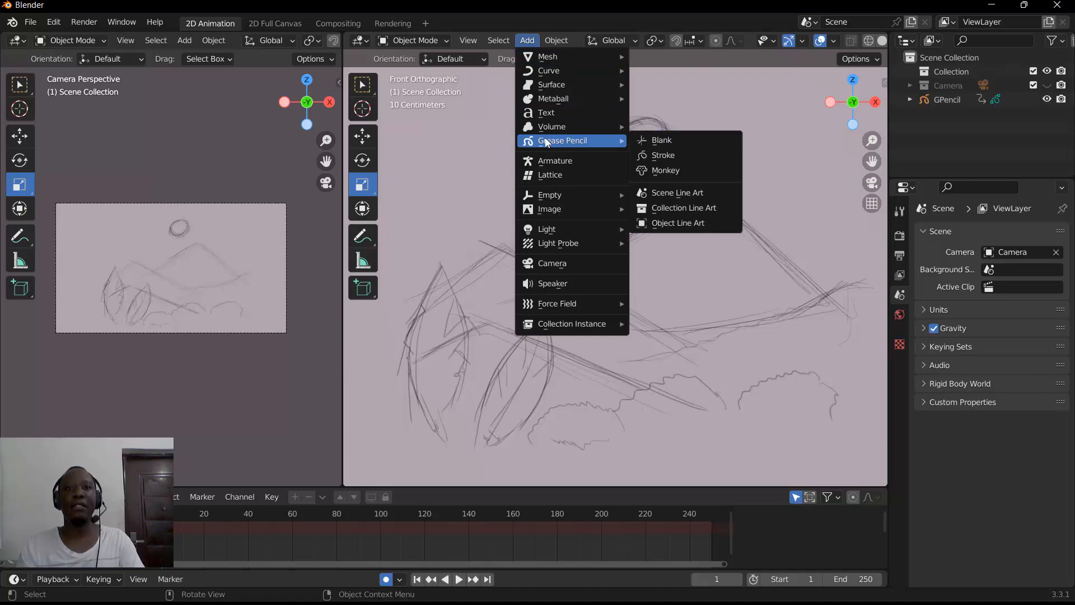
left_click(646, 140)
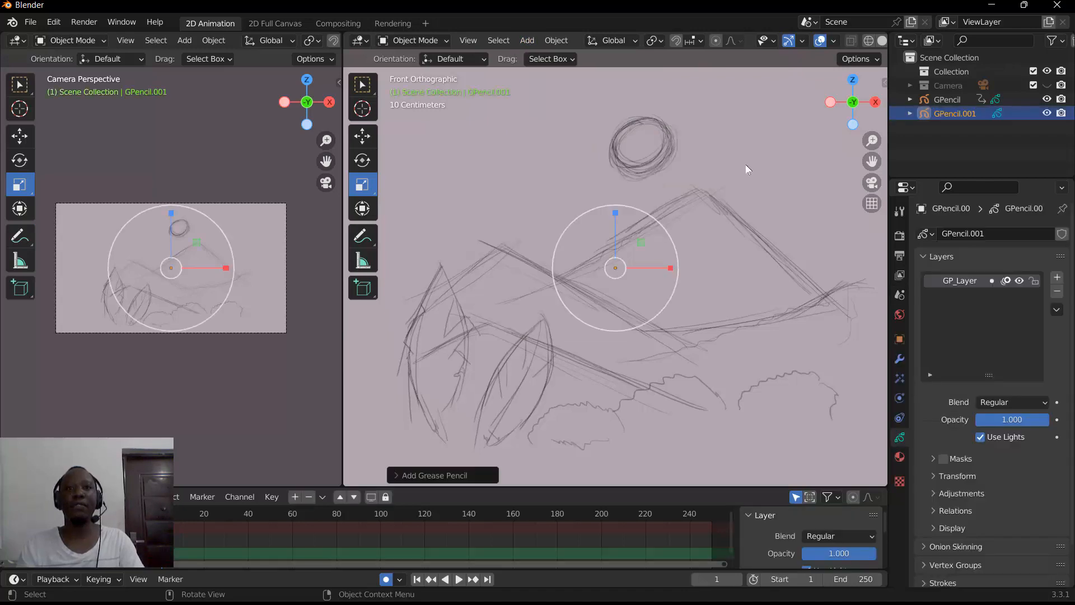
left_click(925, 150)
left_click(528, 42)
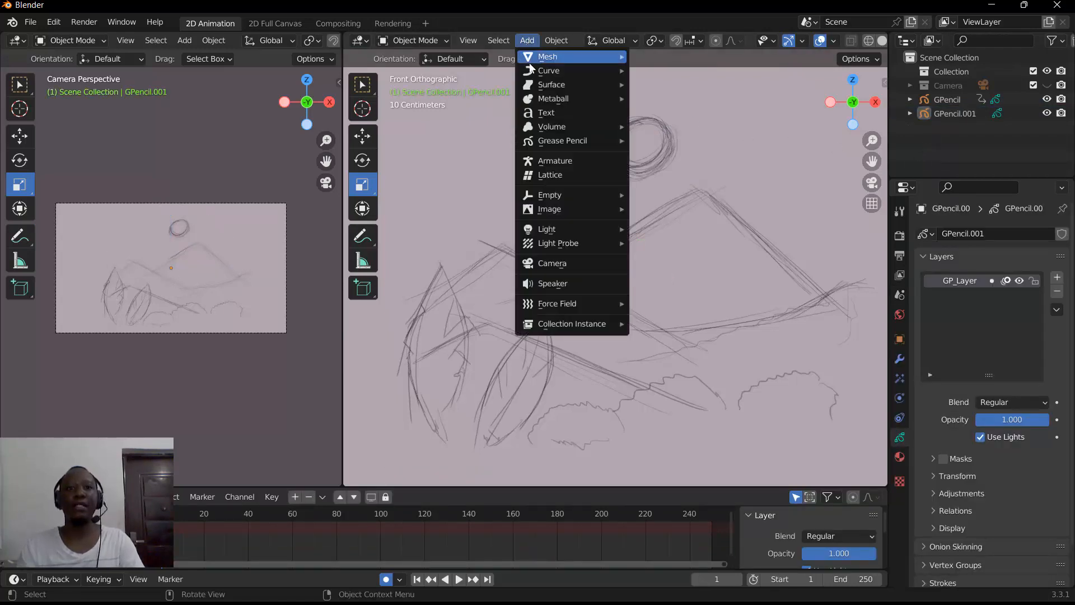
mouse_move(582, 144)
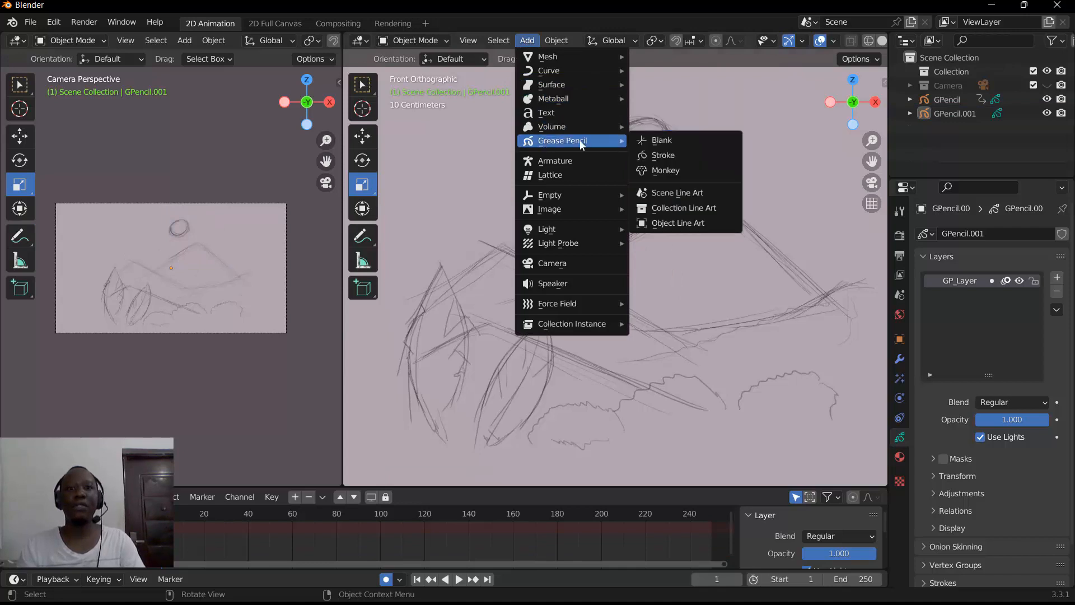
left_click(650, 138)
left_click(926, 164)
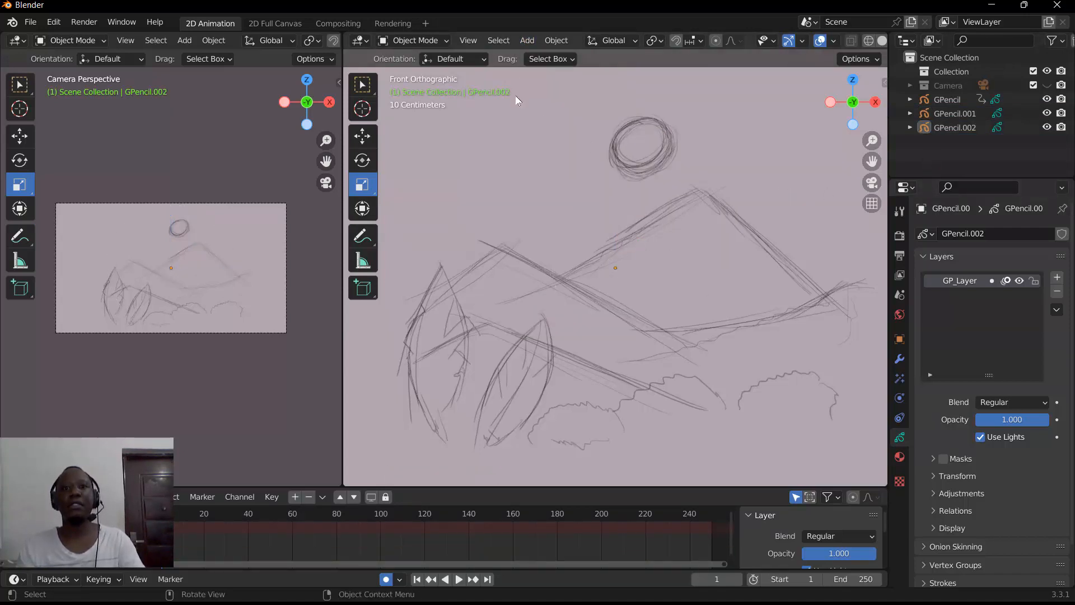
left_click(526, 41)
mouse_move(549, 143)
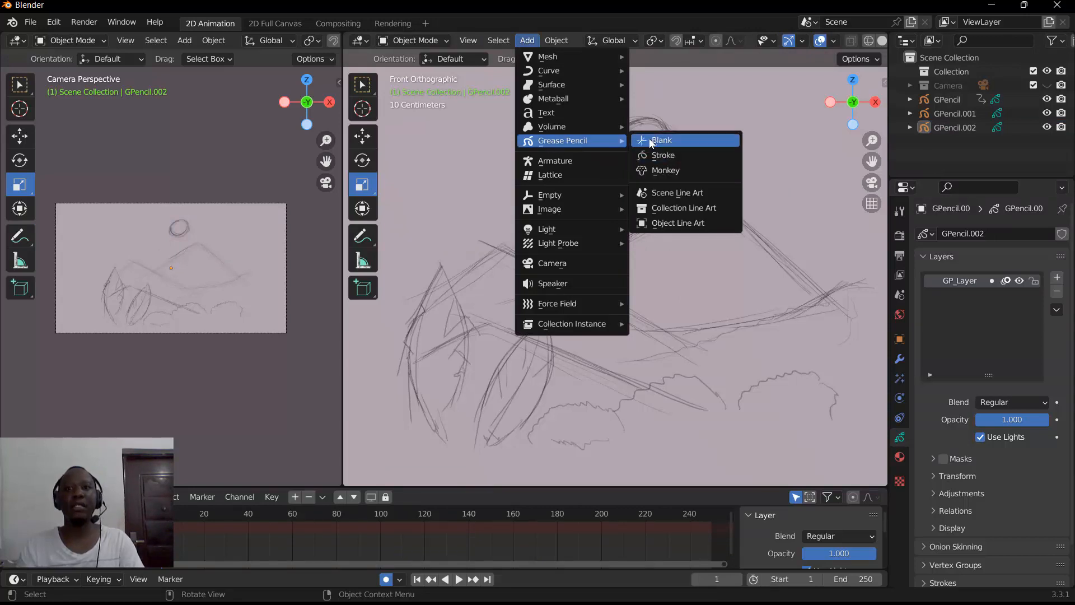
left_click(650, 140)
left_click(550, 166)
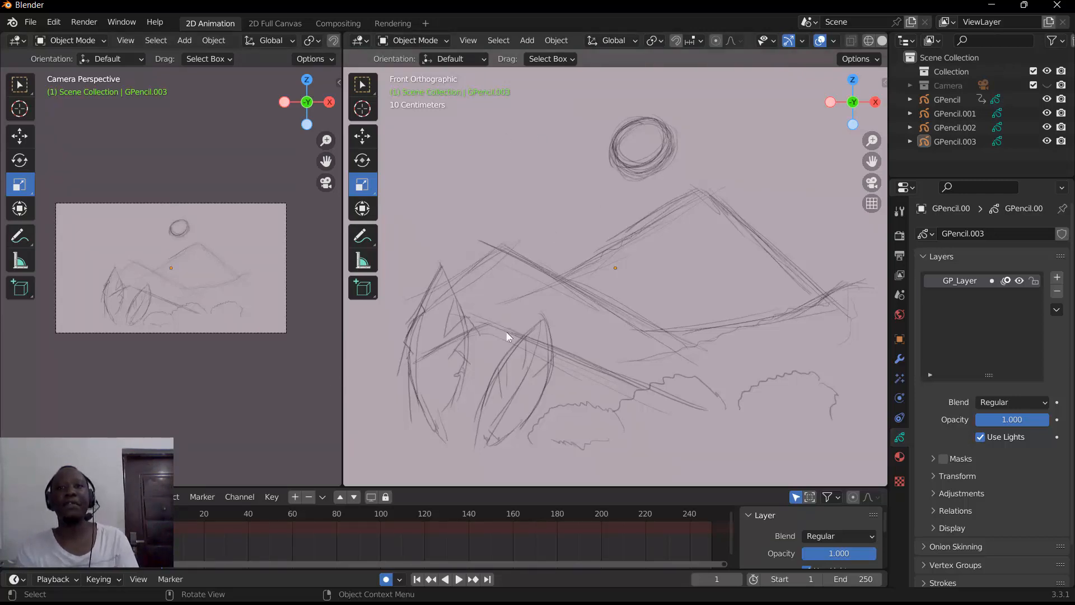
Step: Rename the GPencil object that holds the landscape sketch to "all" and deselect it
left_click_drag(872, 140, 872, 174)
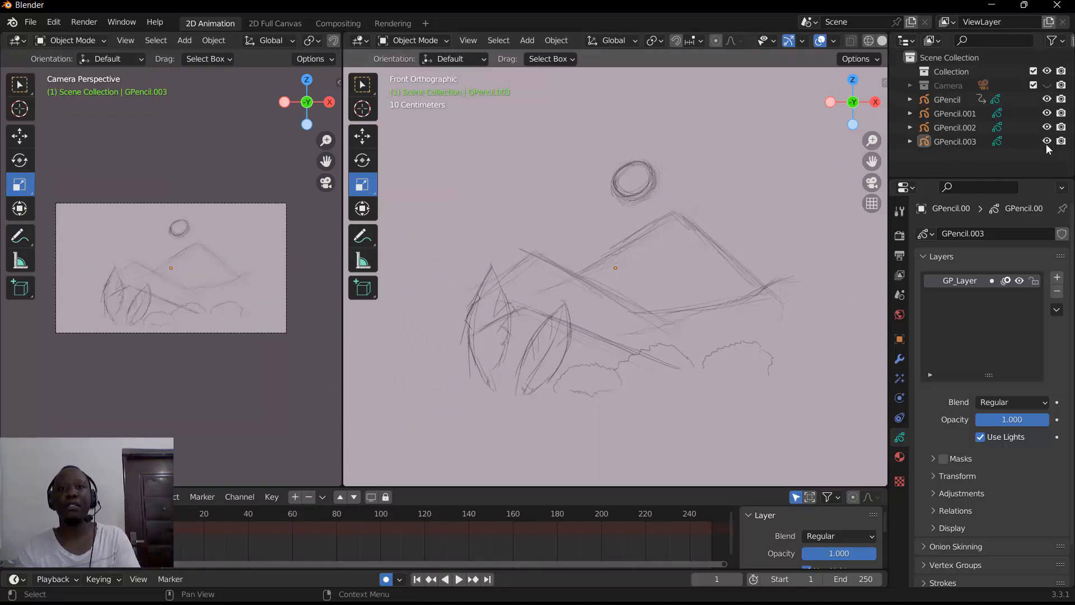
left_click(1047, 99)
left_click(1047, 99)
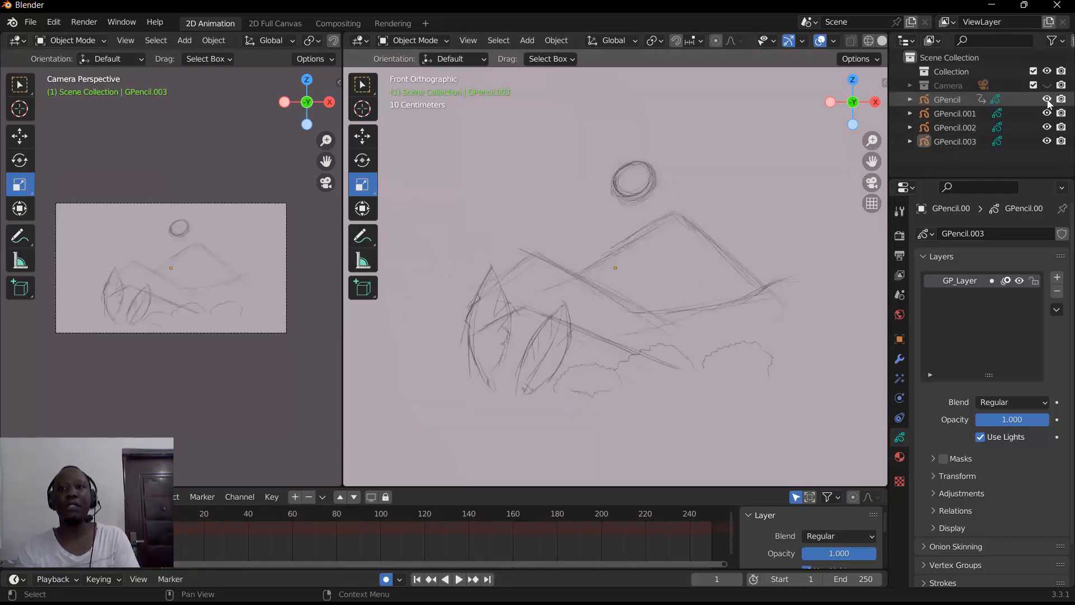
double_click(946, 99)
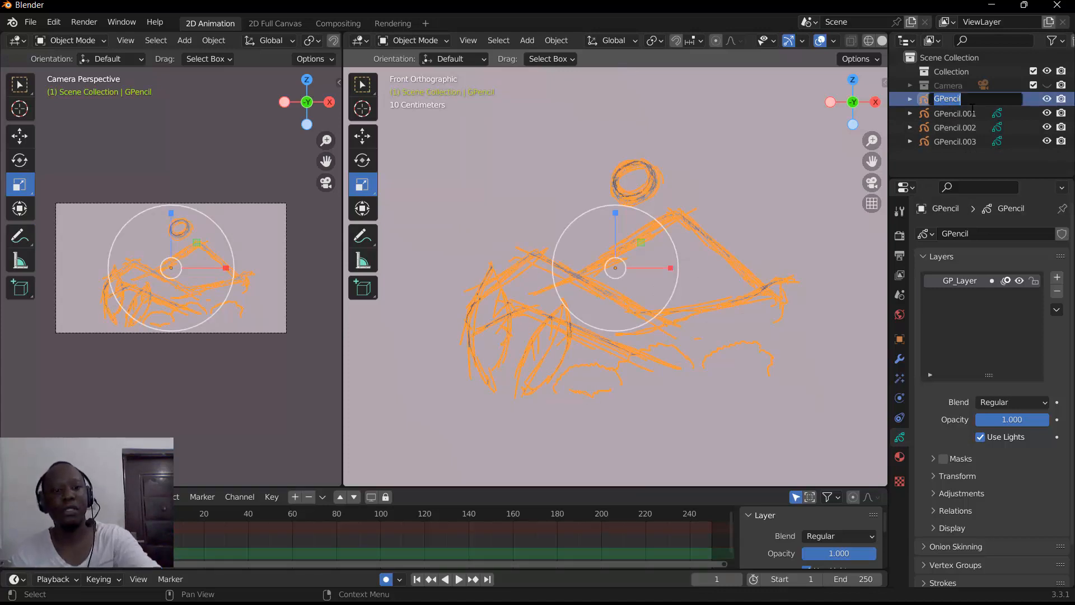
type("all")
key("Return")
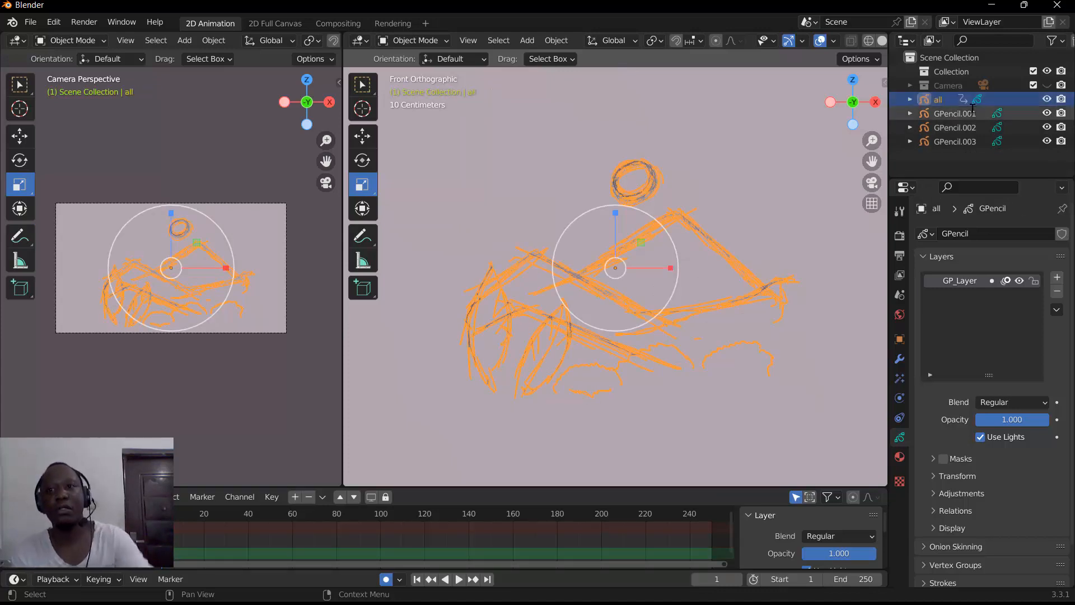
left_click(736, 125)
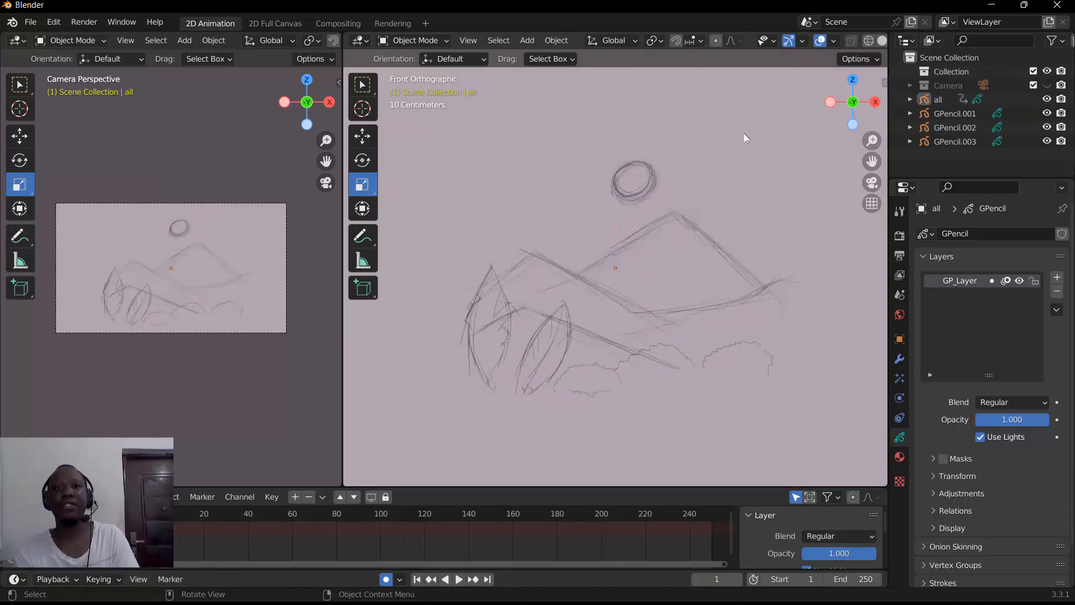
Step: In Draw Mode, sketch a rough rectangular frame around the landscape with loose, overlapping pencil lines on the "all" object
left_click(408, 42)
left_click(429, 103)
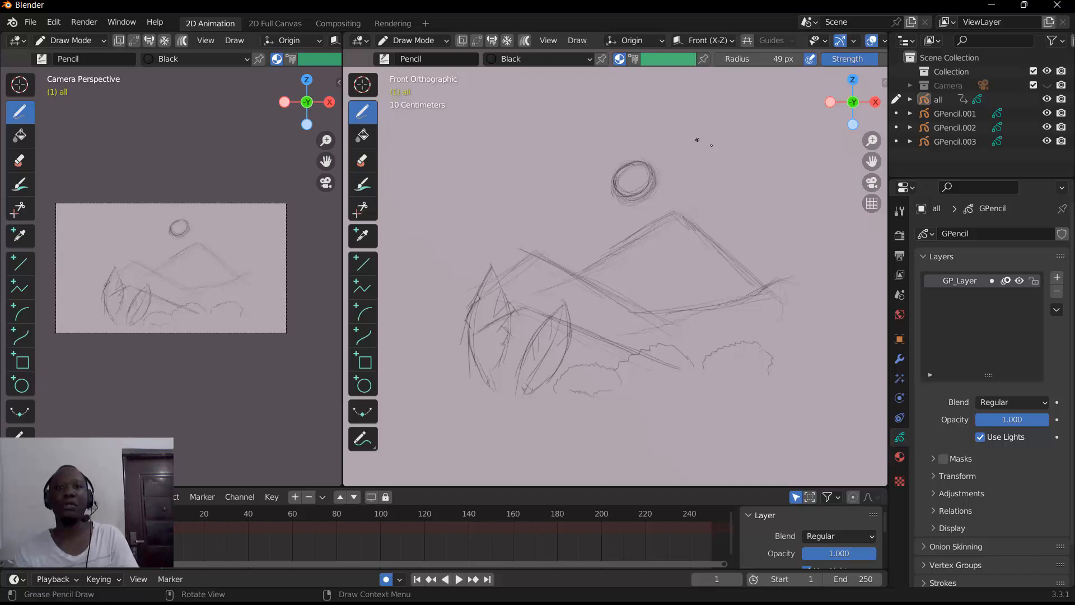
left_click_drag(807, 150, 446, 128)
left_click_drag(811, 151, 462, 143)
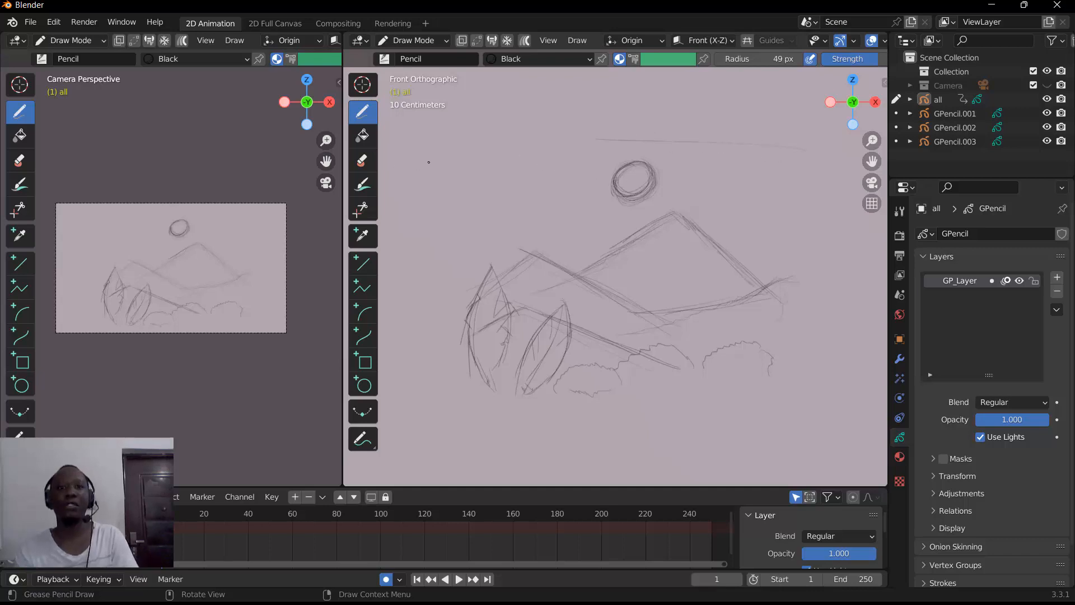
left_click_drag(717, 140, 379, 150)
left_click_drag(432, 139, 424, 358)
left_click_drag(425, 134, 435, 419)
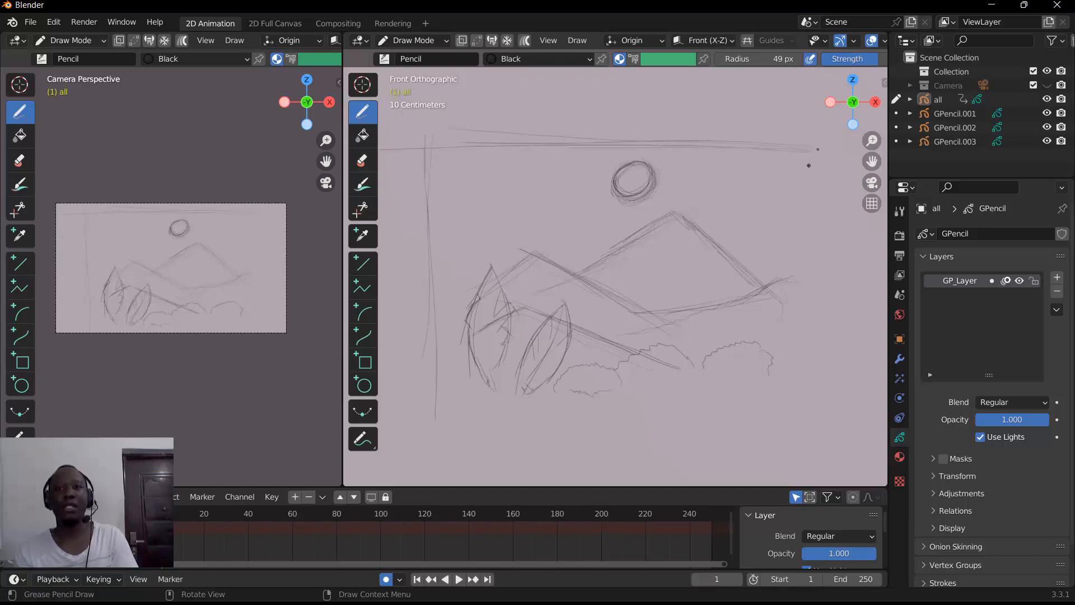
left_click_drag(826, 131, 824, 321)
mouse_move(820, 176)
left_mouse_down()
mouse_move(817, 358)
mouse_move(525, 386)
left_mouse_up()
left_click_drag(740, 381, 401, 379)
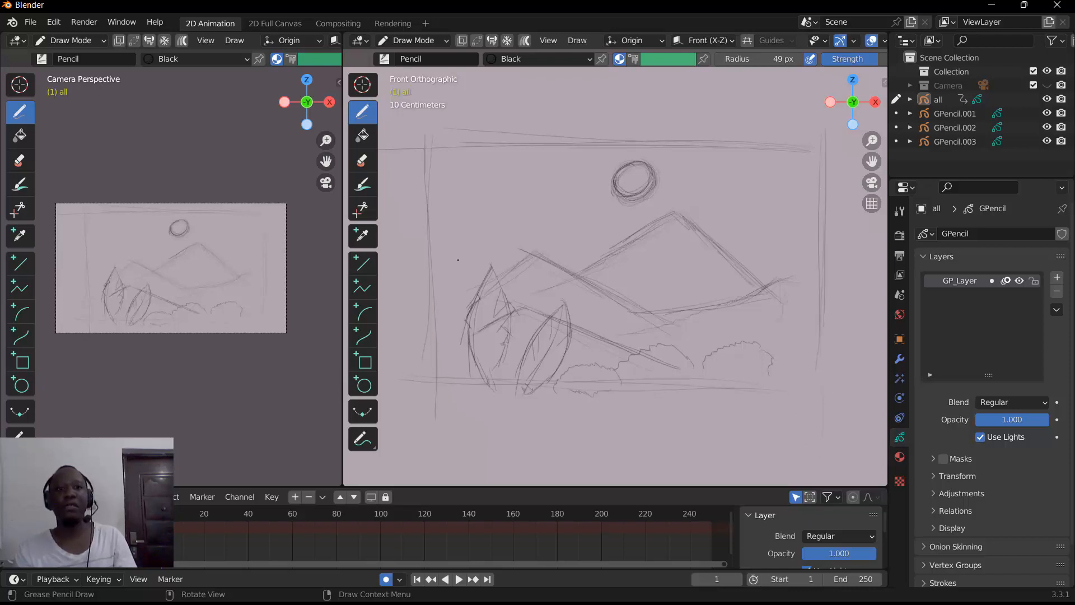
Step: Add inner vertical lines along both sides of the sketched frame and check the result in and out of camera view
left_click_drag(454, 171, 456, 425)
left_click_drag(450, 173, 448, 398)
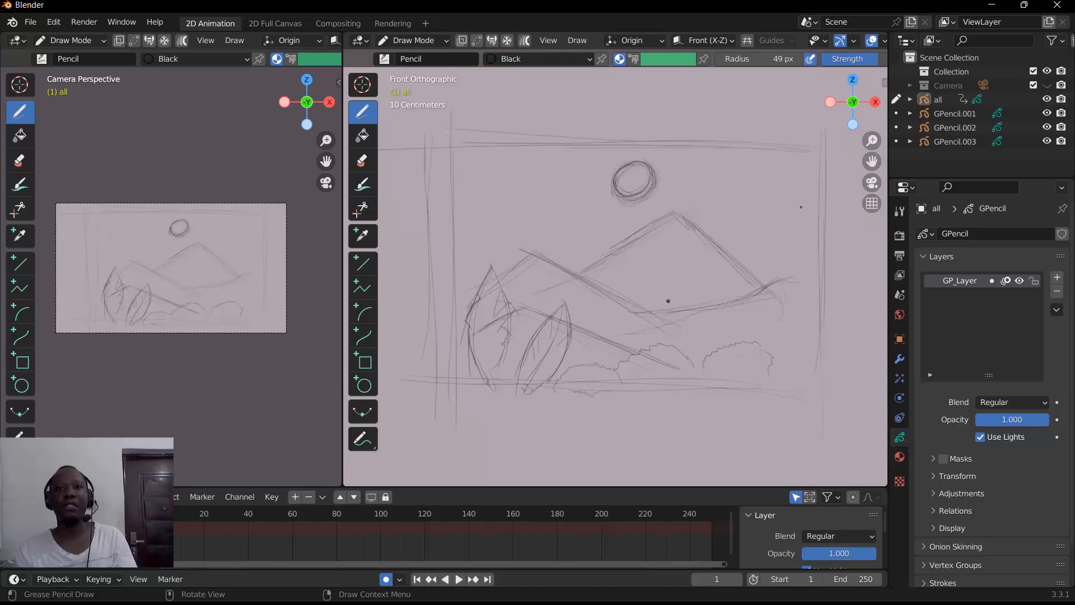
left_click_drag(799, 132, 797, 413)
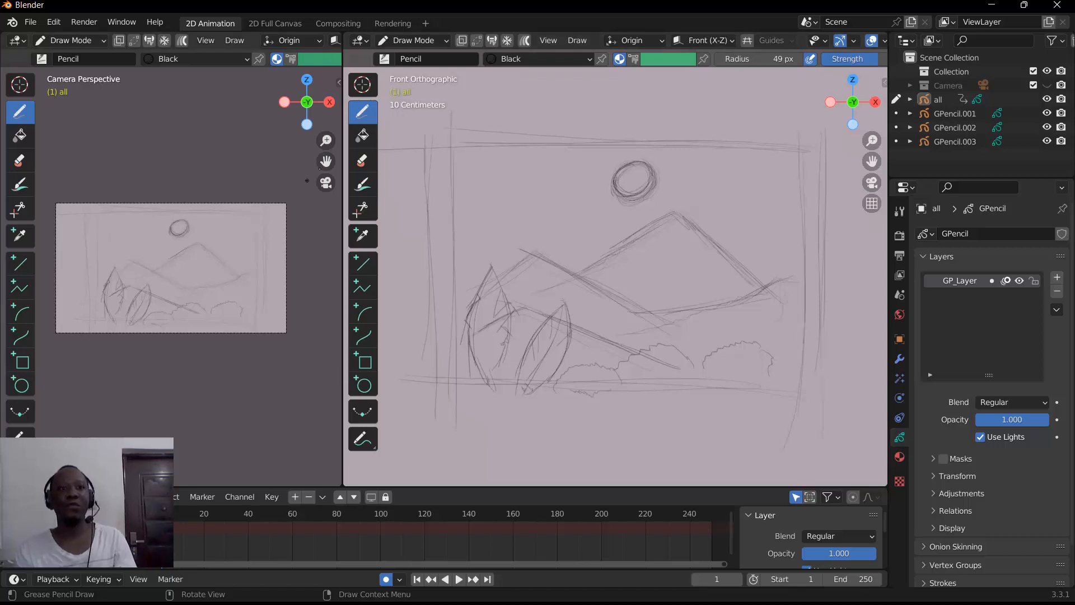
left_click(326, 183)
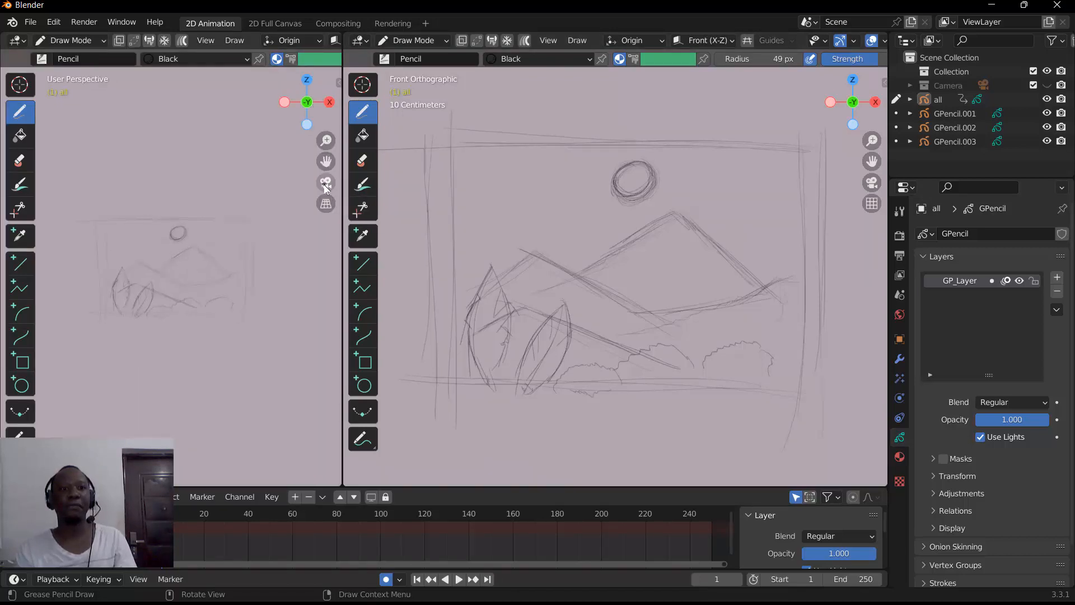
left_click(326, 185)
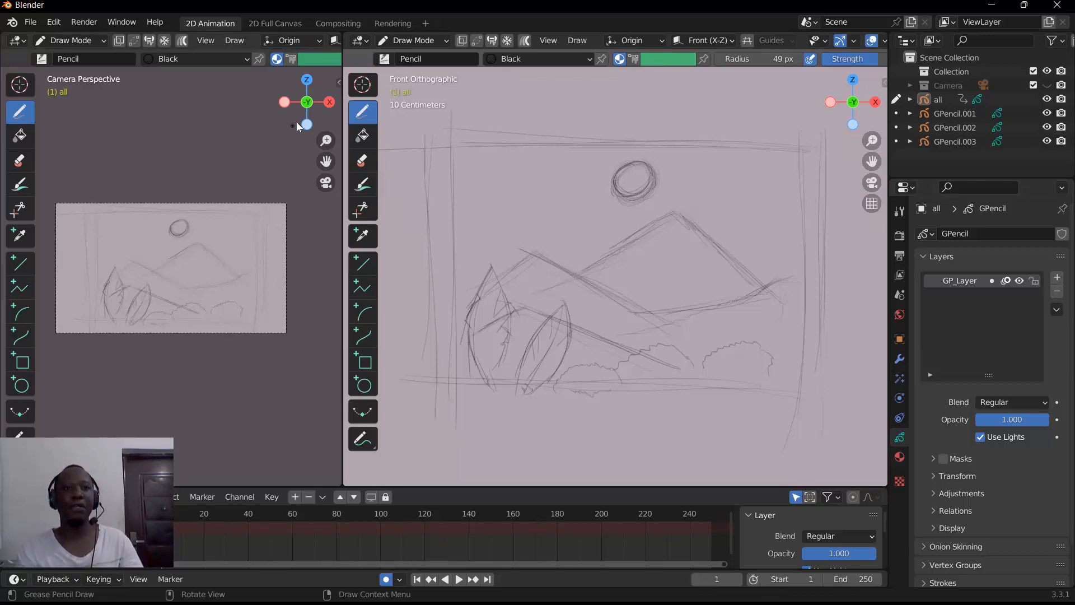
Step: Widen the camera-side viewport, show the landscape there from an oblique side angle, and unhide the Camera object
left_click_drag(298, 120, 218, 161)
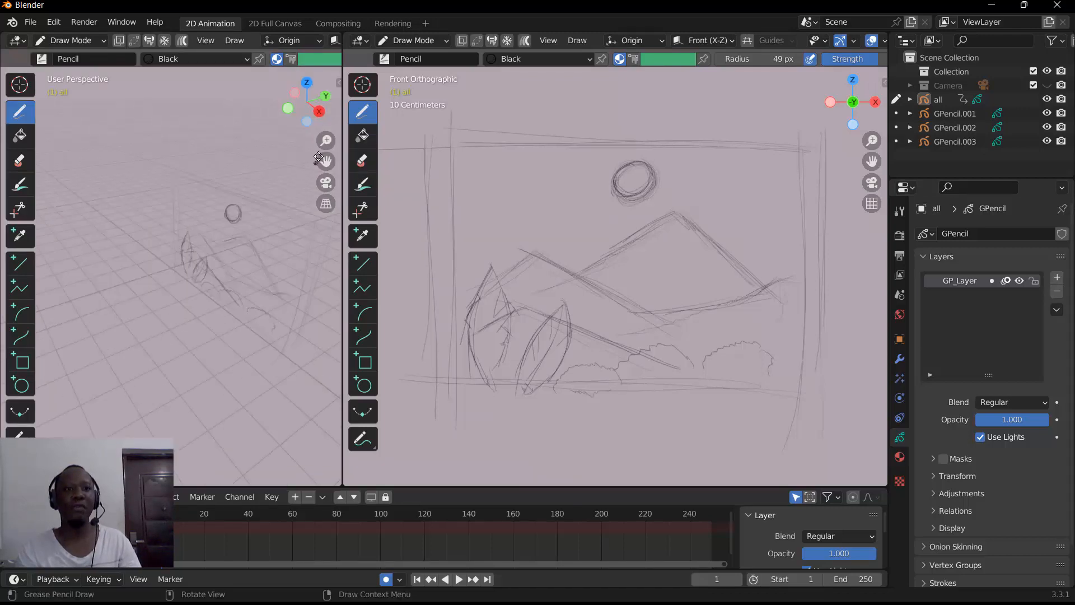
mouse_move(326, 141)
left_mouse_down()
mouse_move(293, 188)
mouse_move(335, 148)
mouse_move(342, 164)
mouse_move(497, 164)
mouse_move(470, 165)
left_mouse_up()
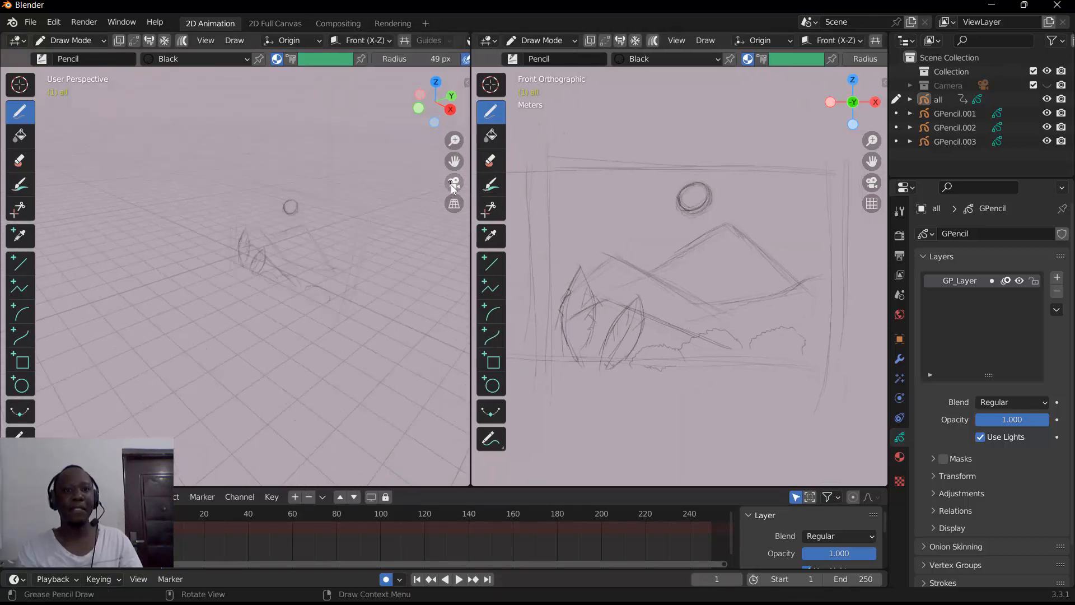
left_click(452, 184)
mouse_move(422, 118)
left_mouse_down()
mouse_move(209, 197)
mouse_move(133, 160)
mouse_move(227, 186)
mouse_move(306, 148)
left_mouse_up()
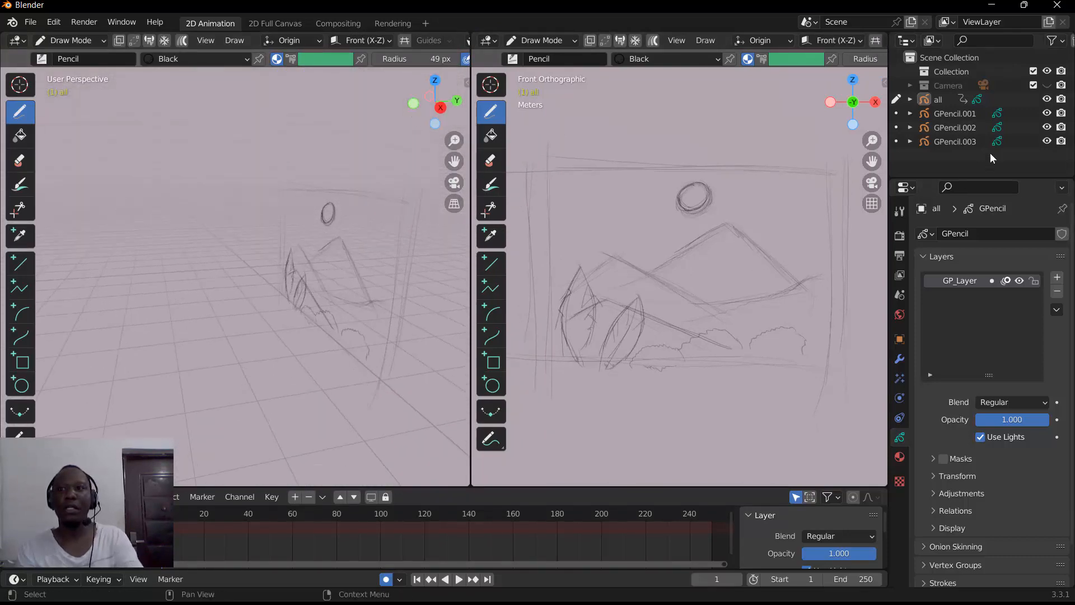
left_click(1048, 84)
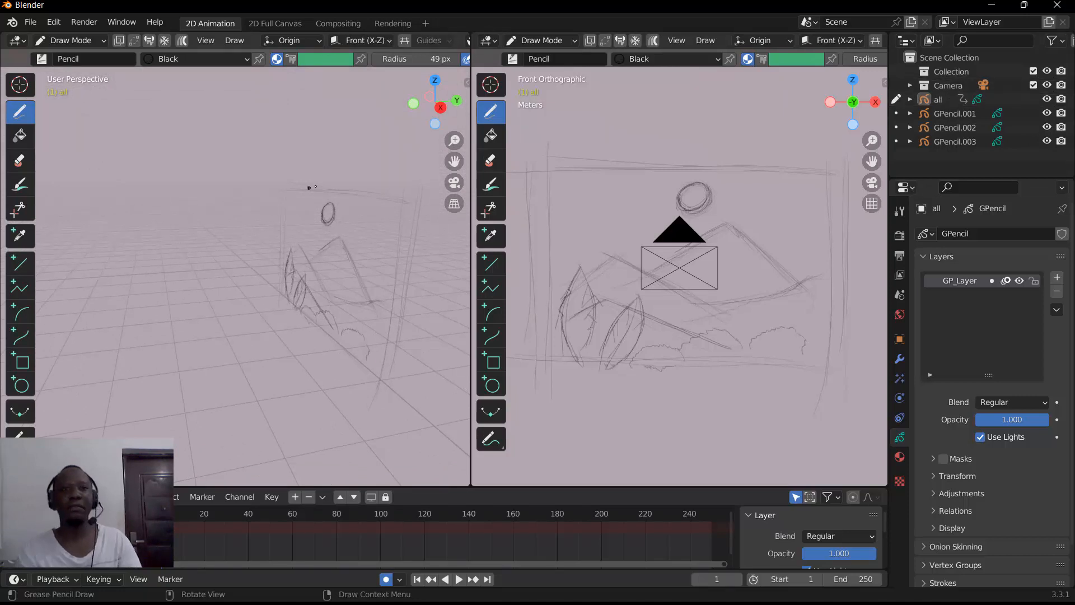
mouse_move(419, 116)
left_mouse_down()
mouse_move(323, 126)
mouse_move(382, 120)
mouse_move(335, 138)
left_mouse_up()
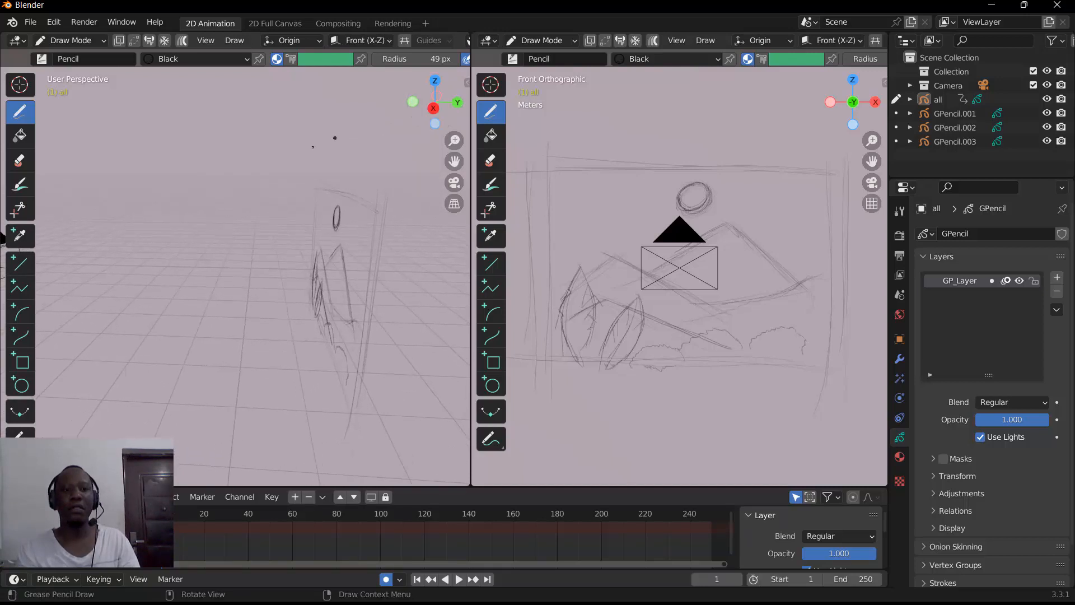
Step: In Object Mode, select the "all" landscape and move it about 6 m along the global Y axis, away from the camera
left_click(84, 41)
left_click(90, 59)
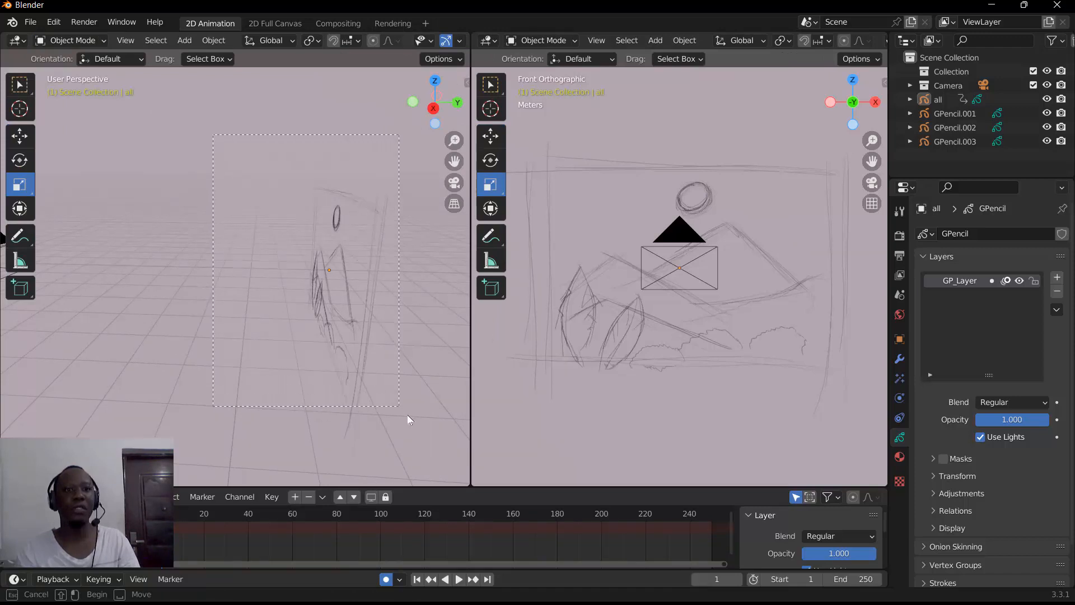
left_click(396, 404)
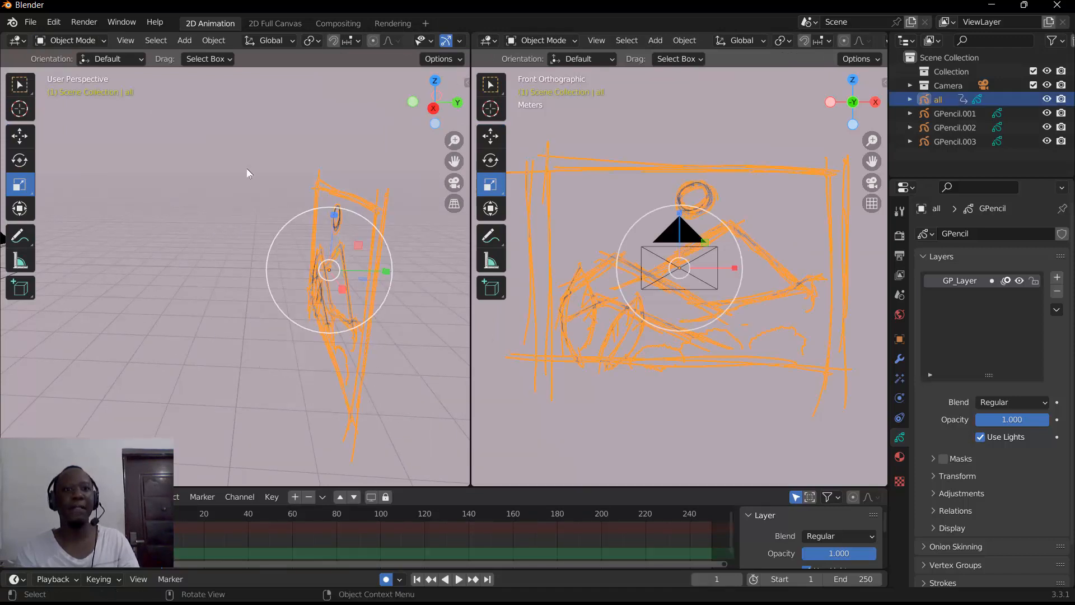
key("g")
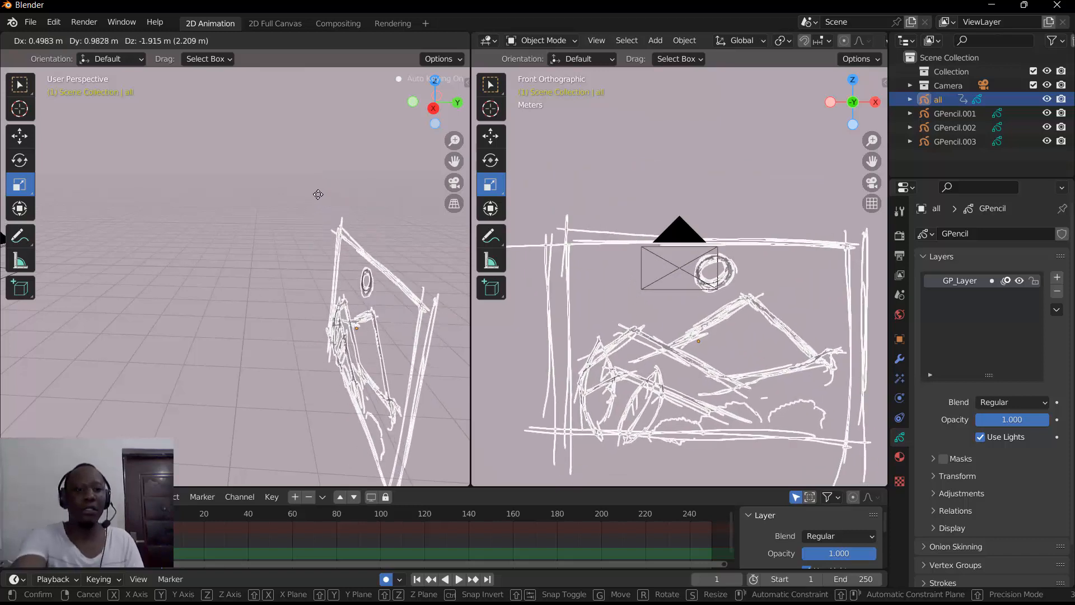
key("y")
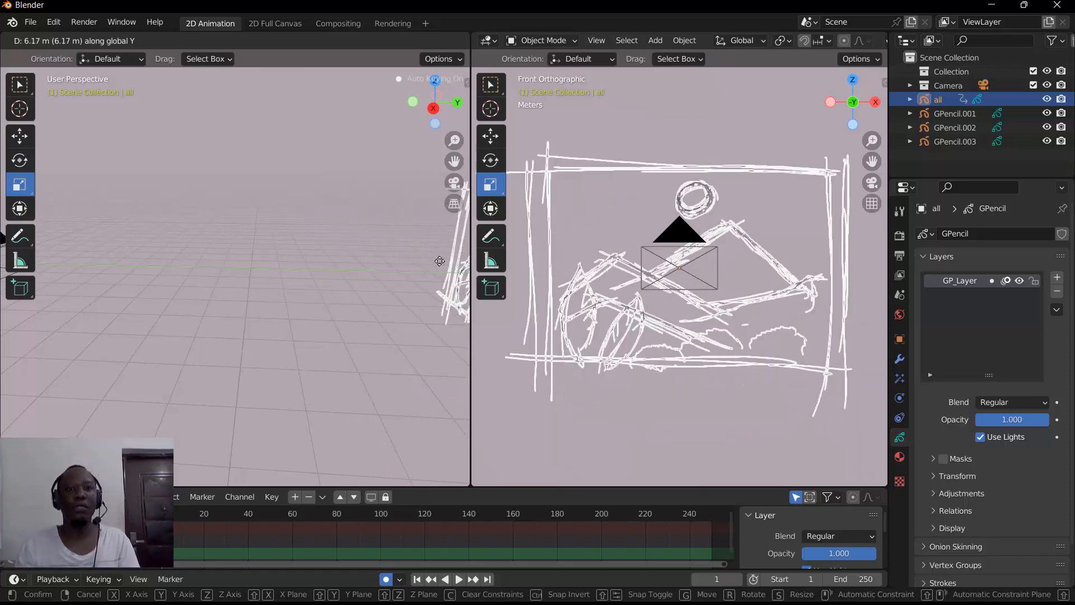
left_click(435, 261)
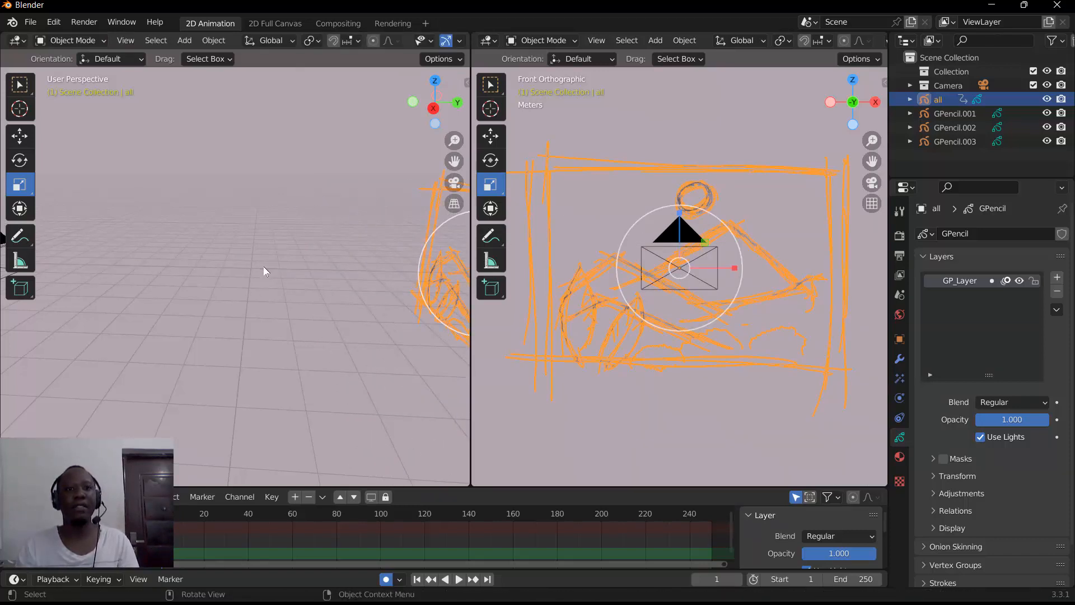
mouse_move(454, 140)
left_mouse_down()
mouse_move(416, 118)
mouse_move(459, 125)
left_mouse_up()
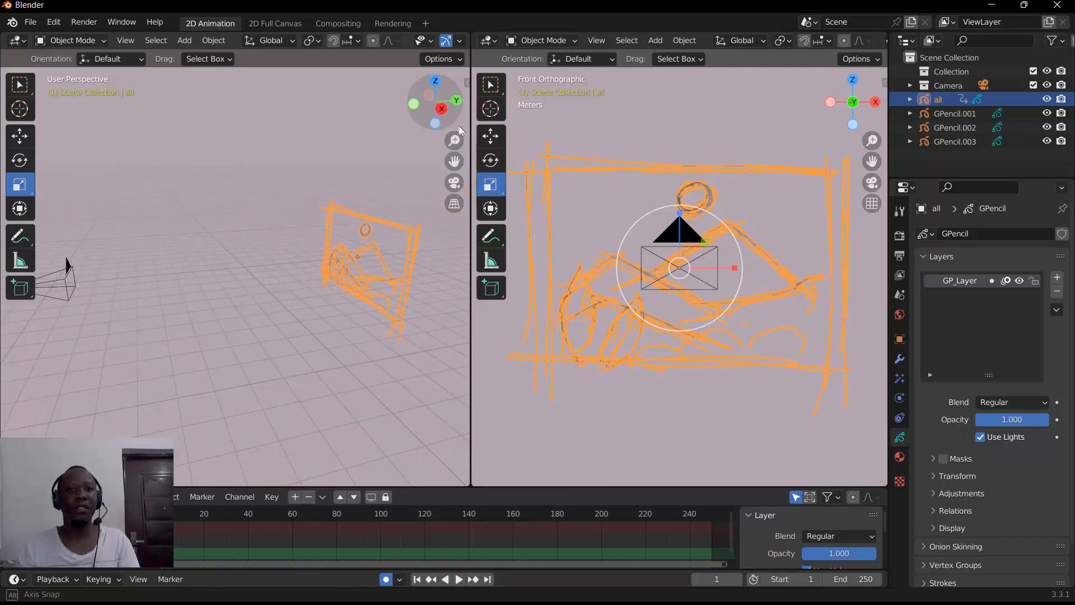
Step: Select only the Camera and move it along the global Y axis toward the landscape sketch
left_click(241, 178)
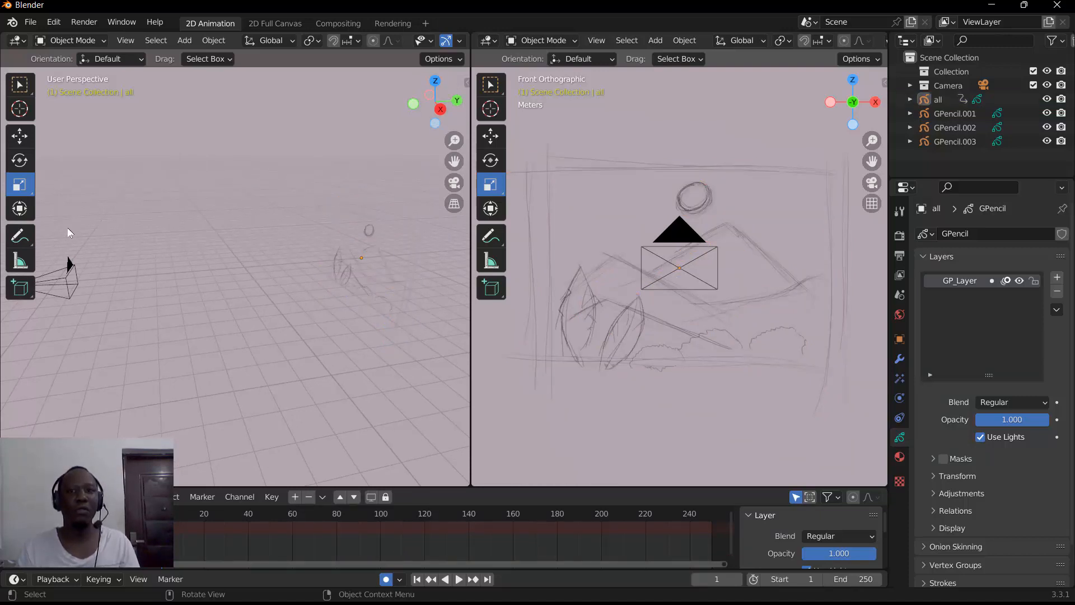
left_click_drag(62, 220, 71, 362)
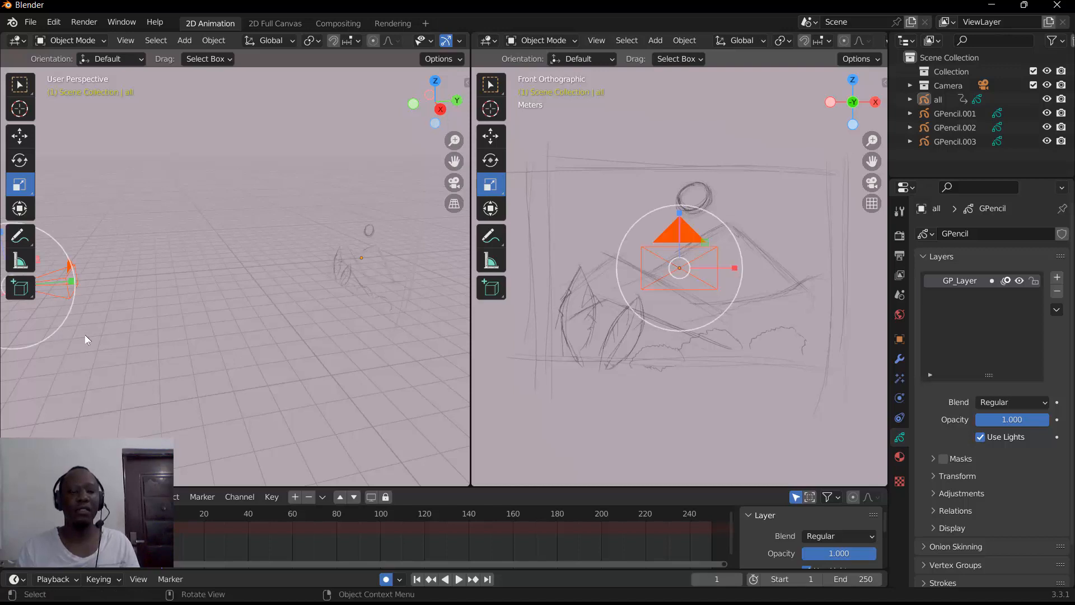
key("g")
key("y")
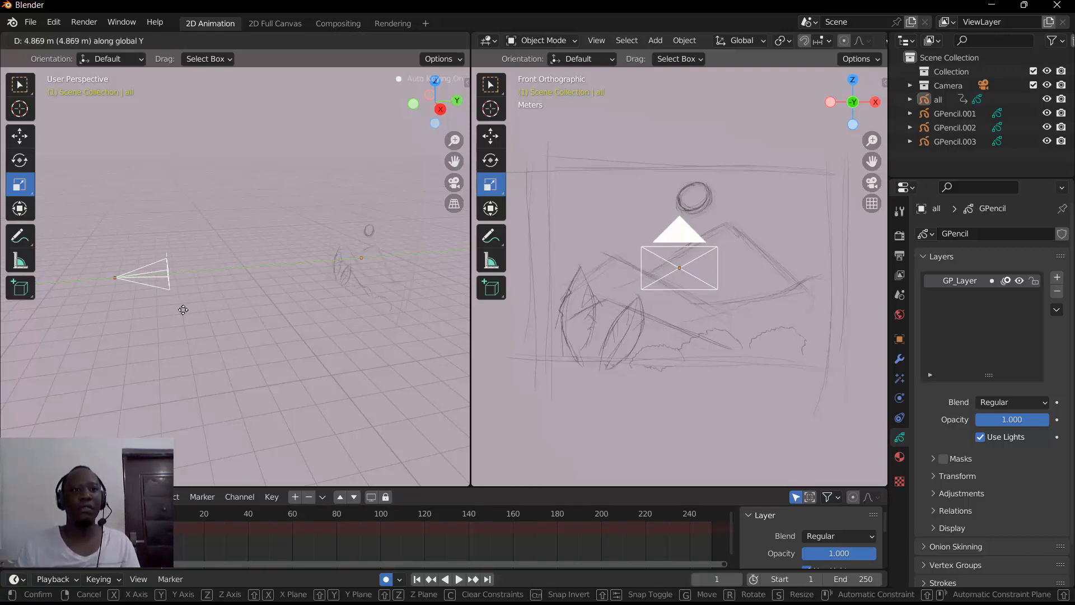
left_click(301, 336)
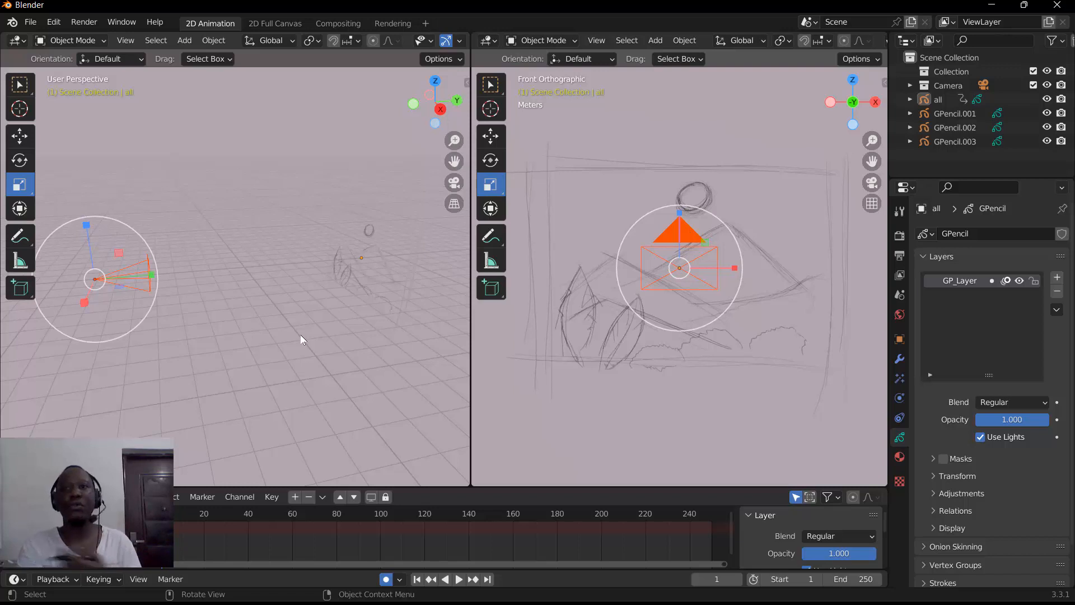
Step: Select GPencil.003 and move it along the Y axis closer to the camera
left_click(946, 140)
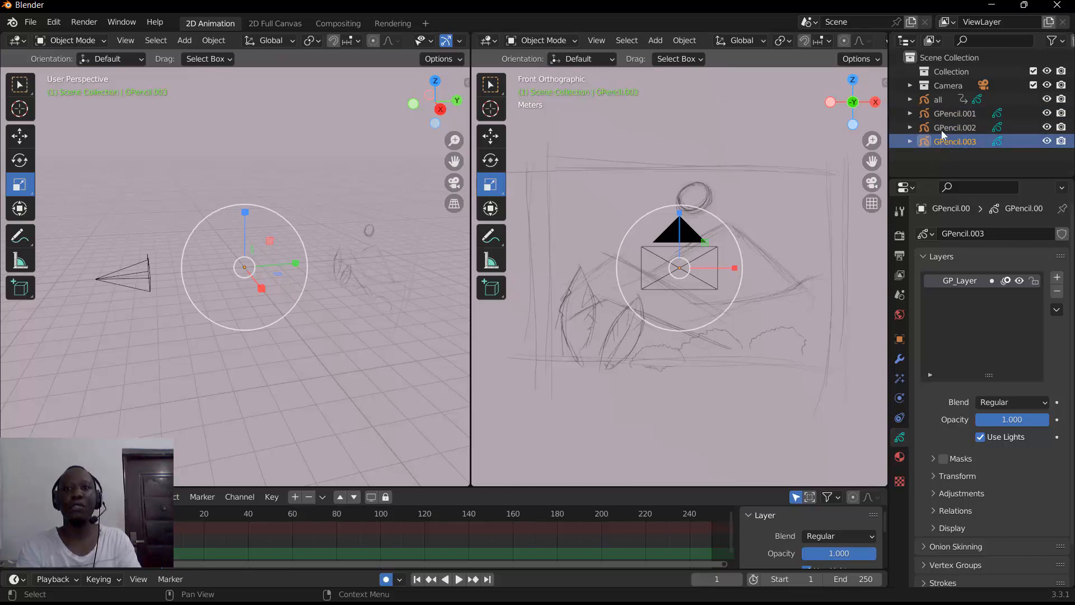
left_click(944, 127)
left_click(947, 113)
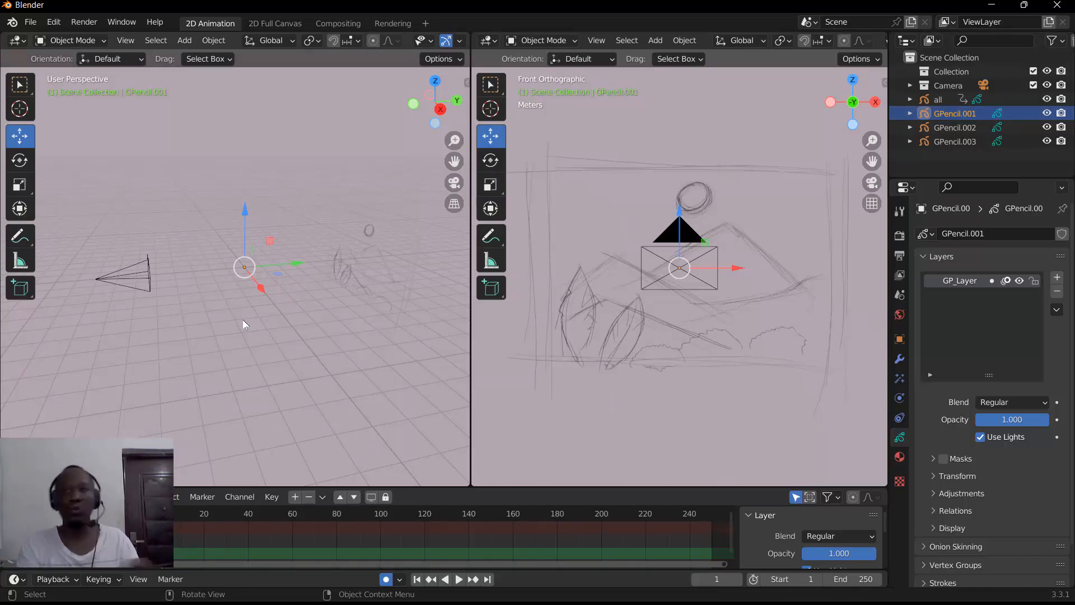
left_click(945, 141)
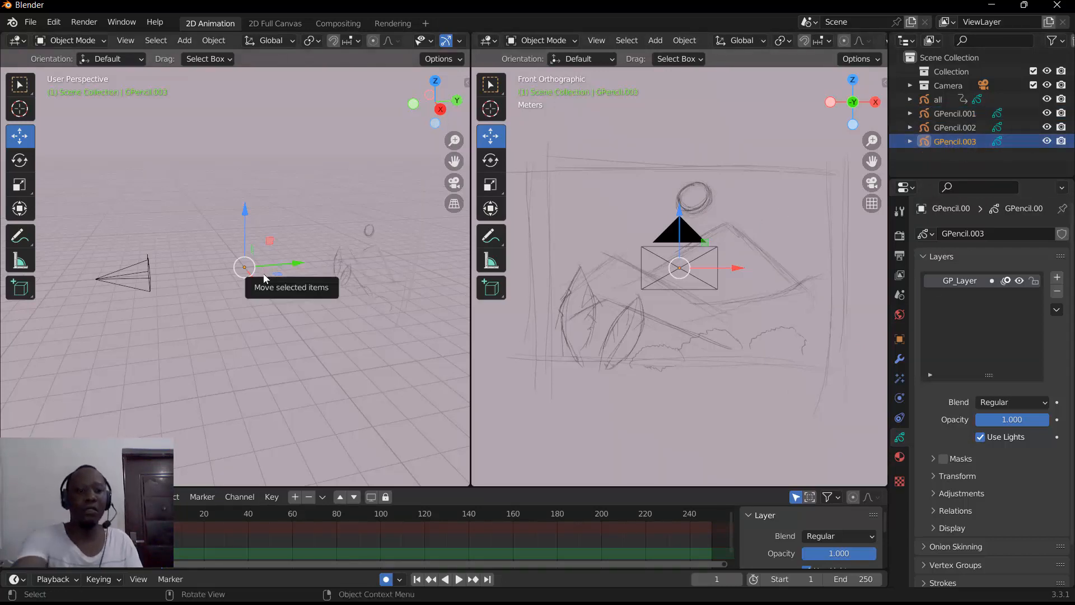
left_click_drag(263, 273, 215, 290)
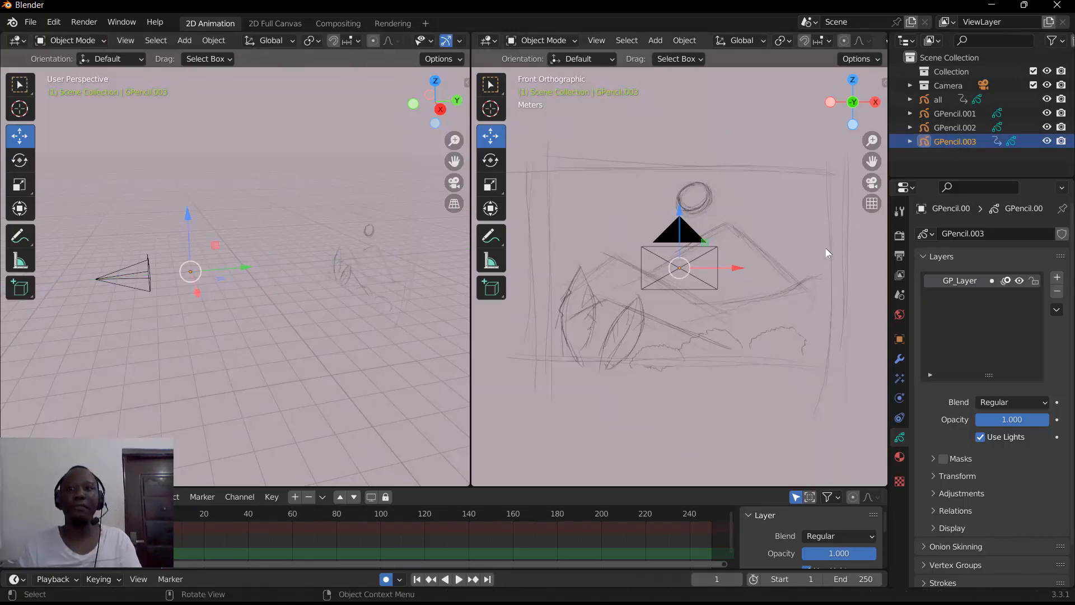
Step: Move GPencil.001 about 3.6 m along the global Y axis, away from the camera toward the landscape, and deselect it
left_click(941, 128)
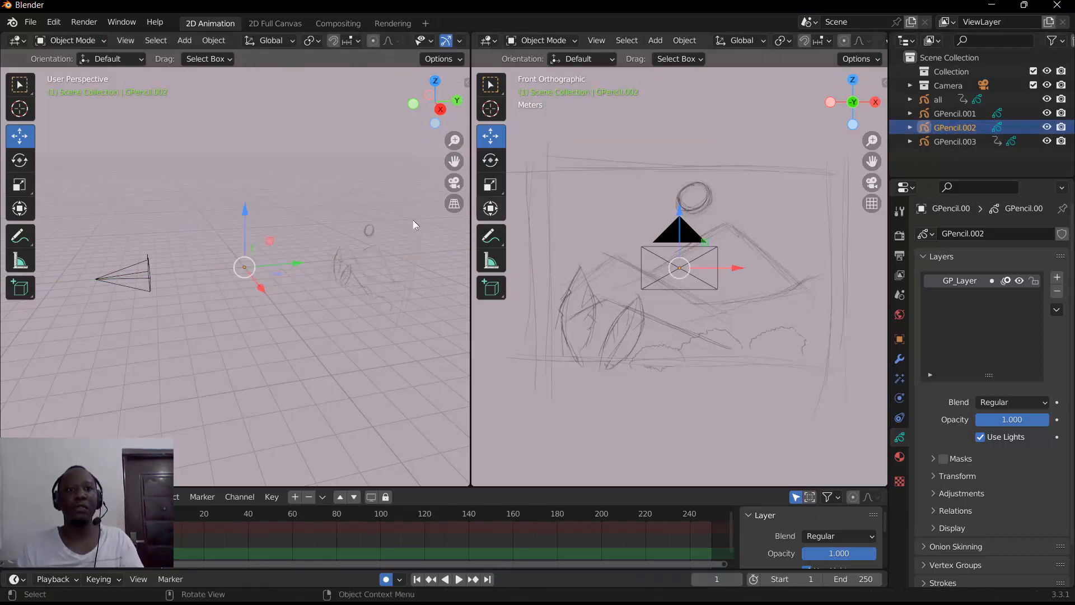
left_click(946, 112)
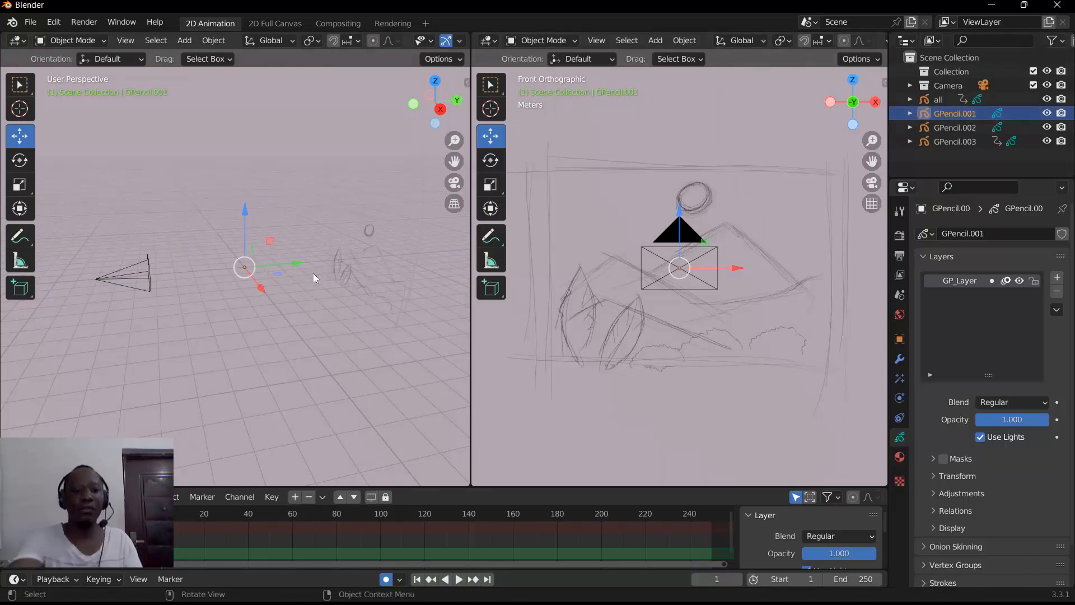
key("g")
key("y")
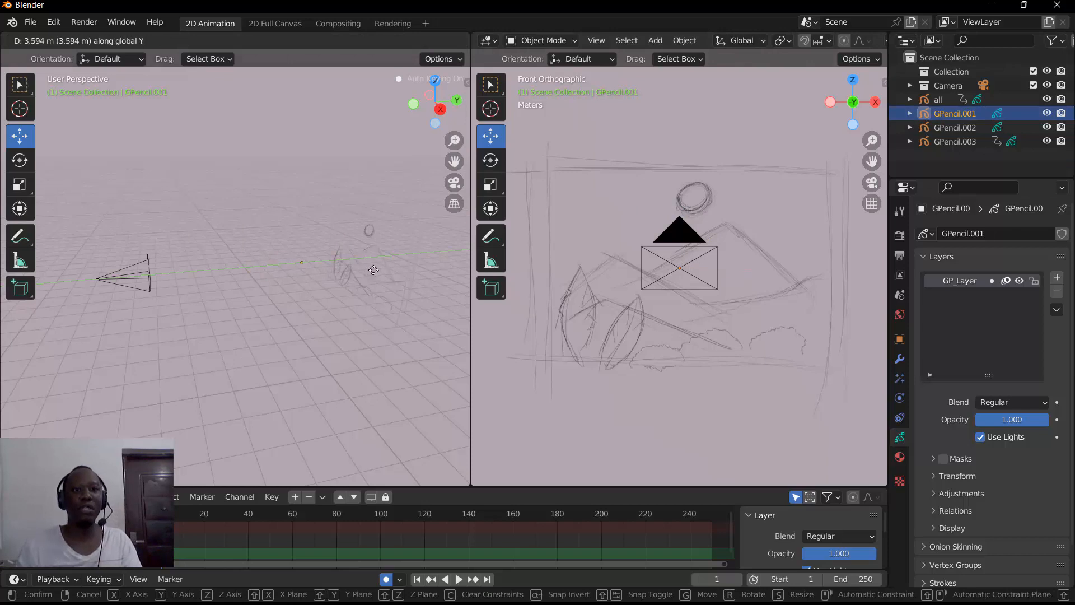
left_click(374, 270)
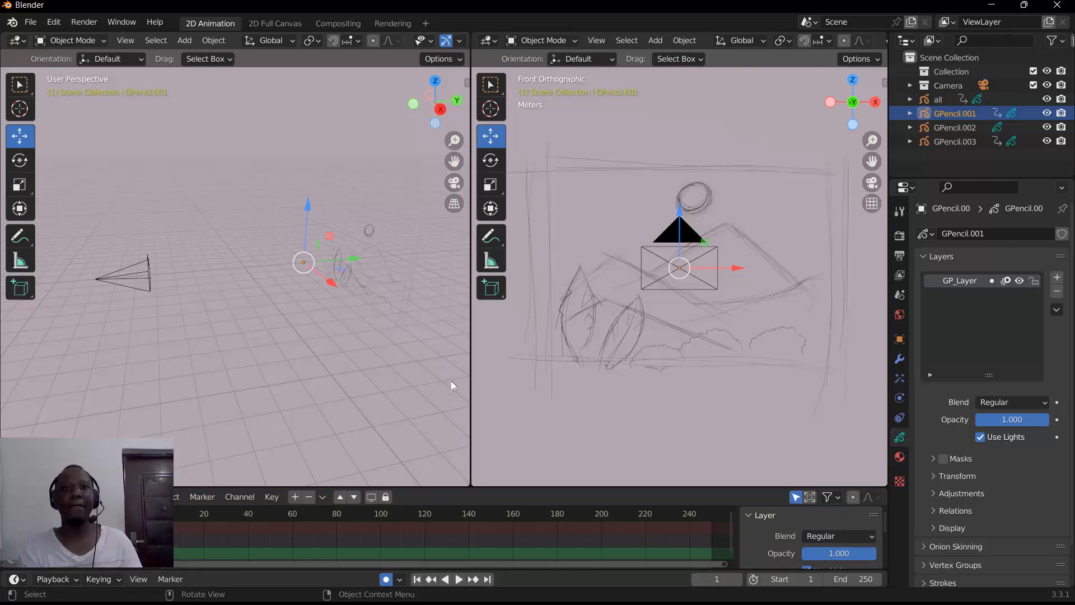
left_click(929, 159)
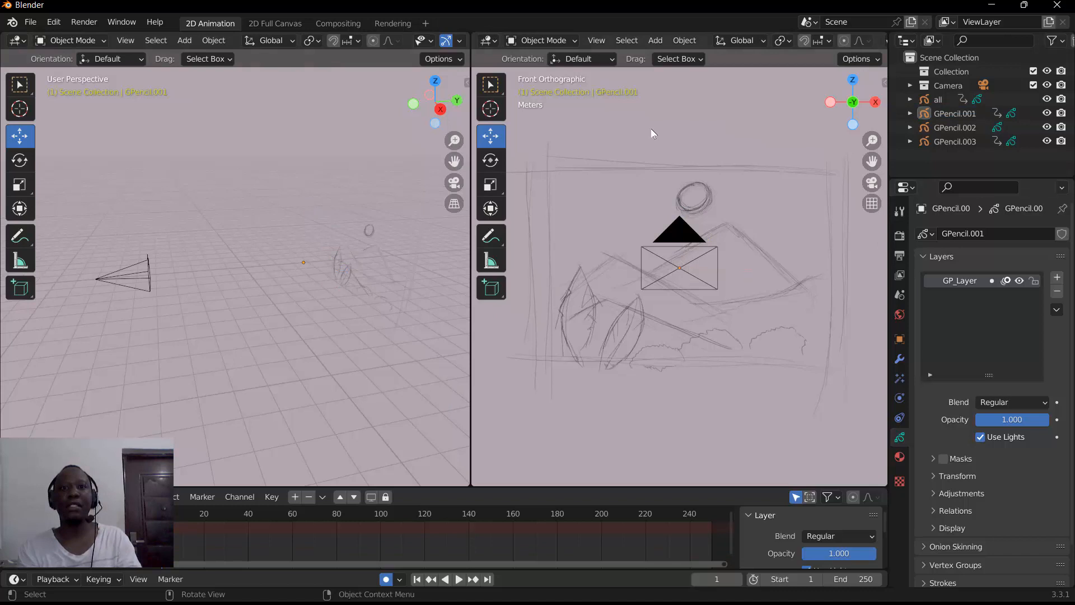
Step: Enlarge the front orthographic viewport and rotate the narrowed perspective view so the camera and landscape sketch both show
left_click(527, 42)
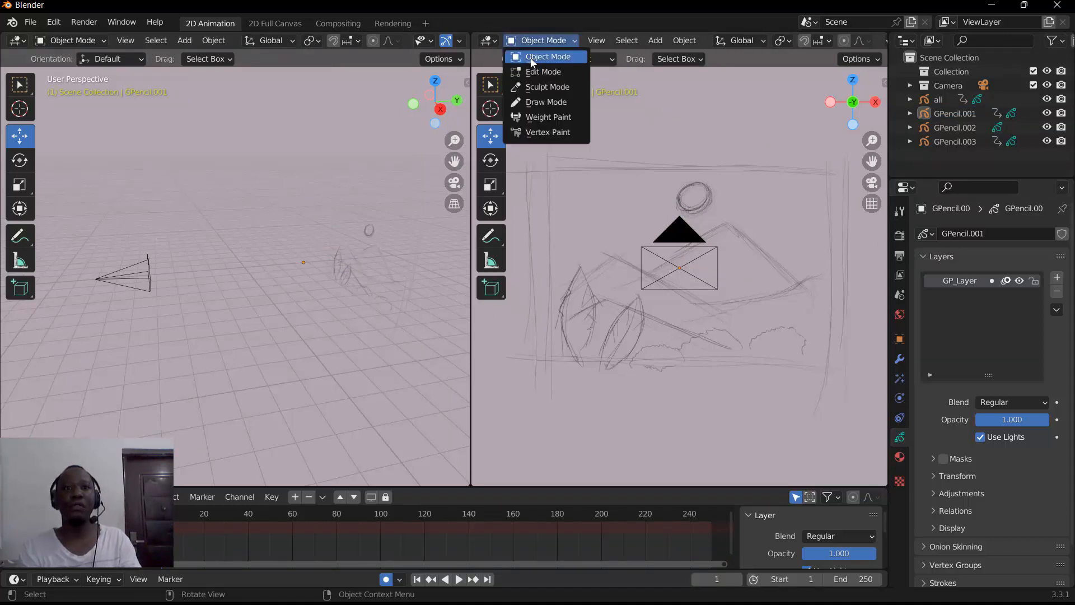
left_click(530, 59)
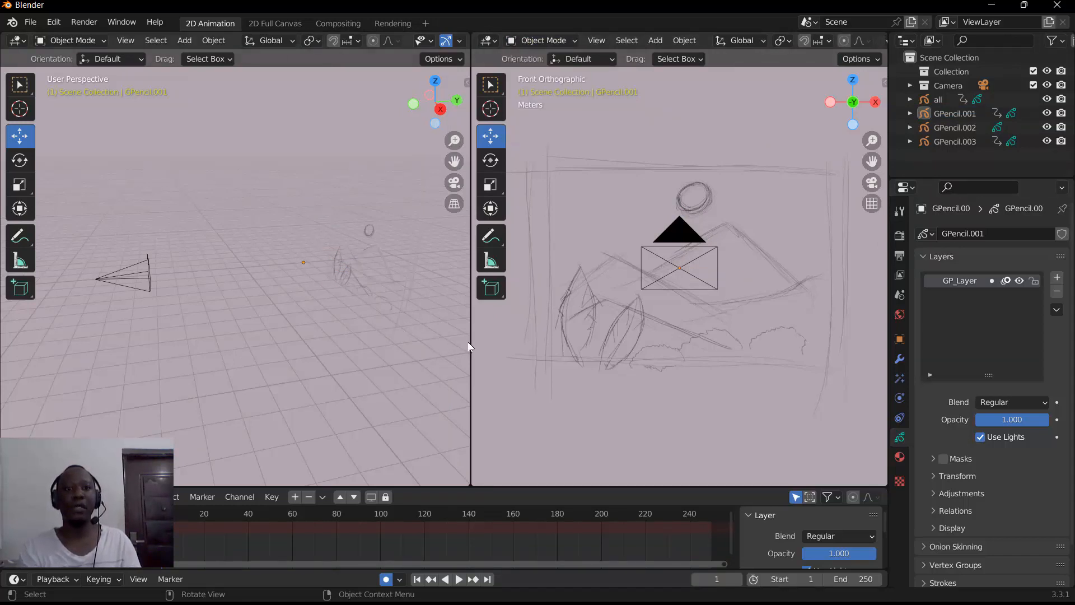
left_click_drag(468, 341, 290, 315)
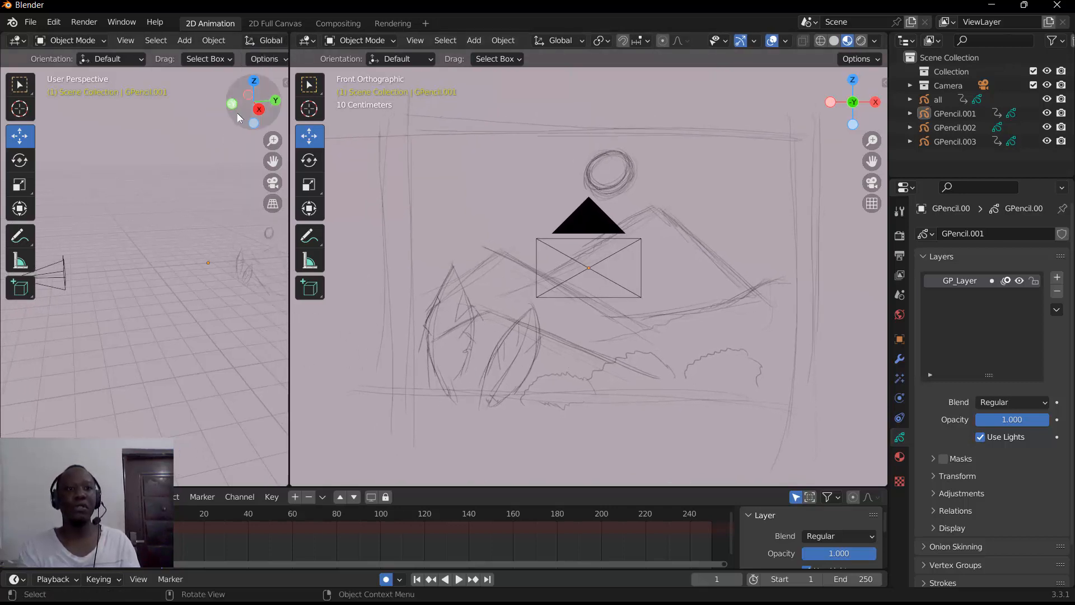
mouse_move(237, 114)
left_mouse_down()
mouse_move(347, 122)
mouse_move(282, 107)
left_mouse_up()
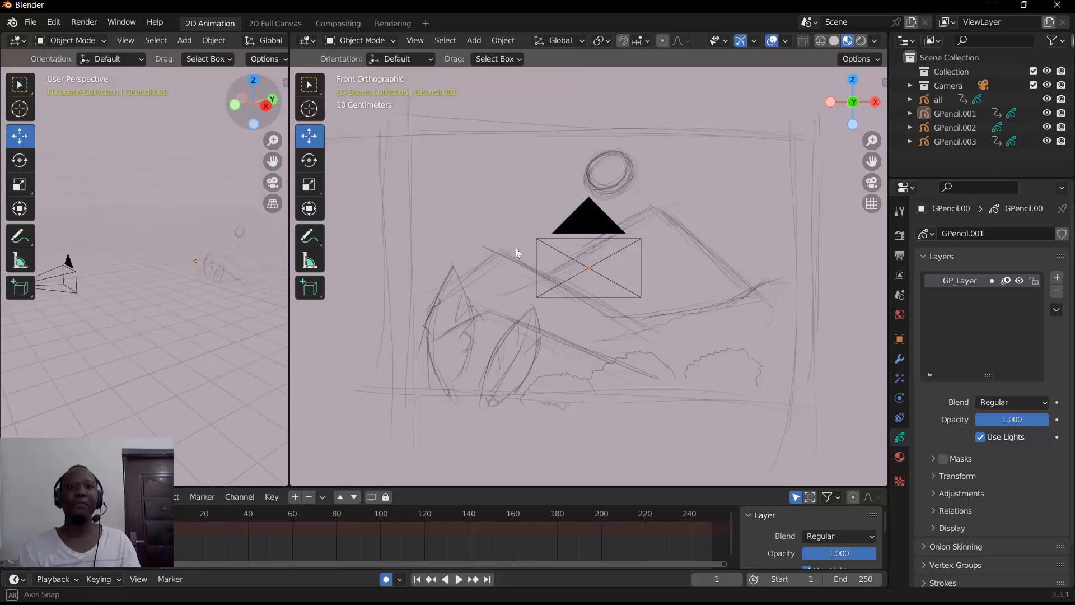
left_click_drag(546, 251, 597, 301)
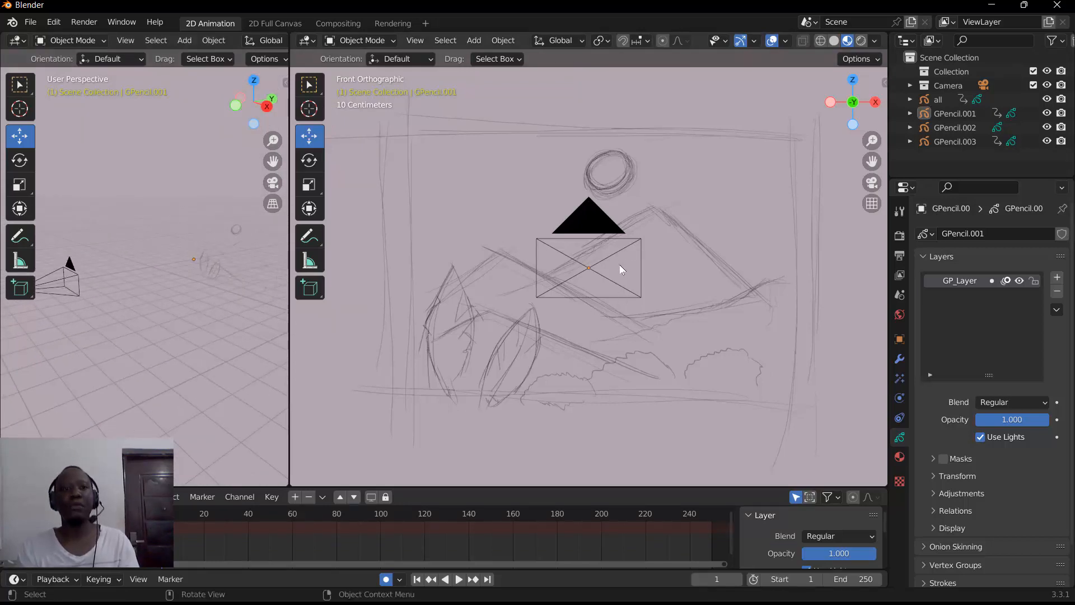
Step: Switch GPencil.001 to Draw Mode and activate the Box drawing tool
left_click(361, 42)
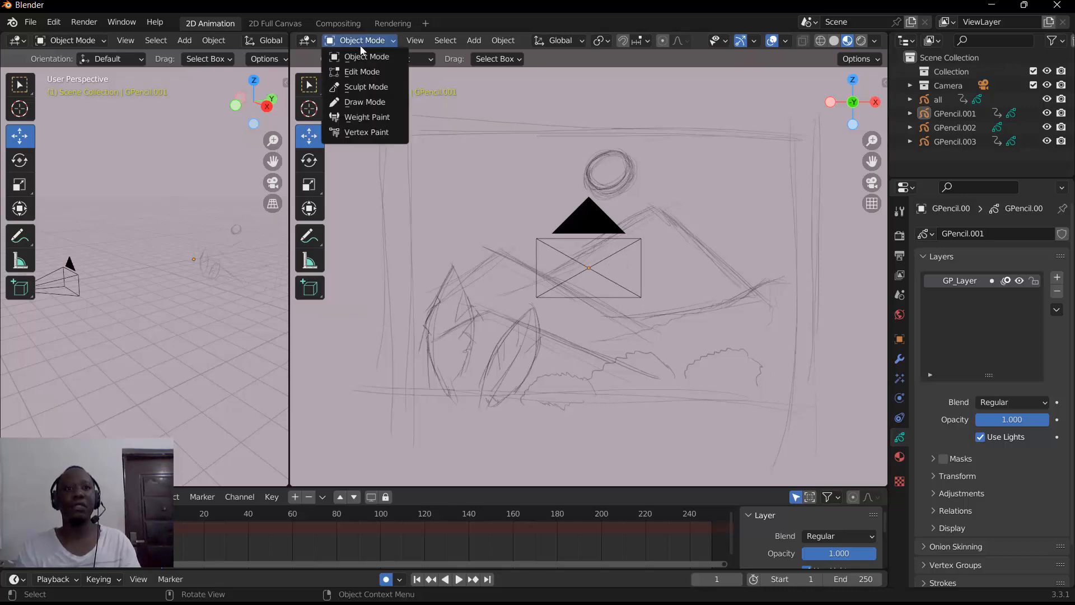
left_click(357, 106)
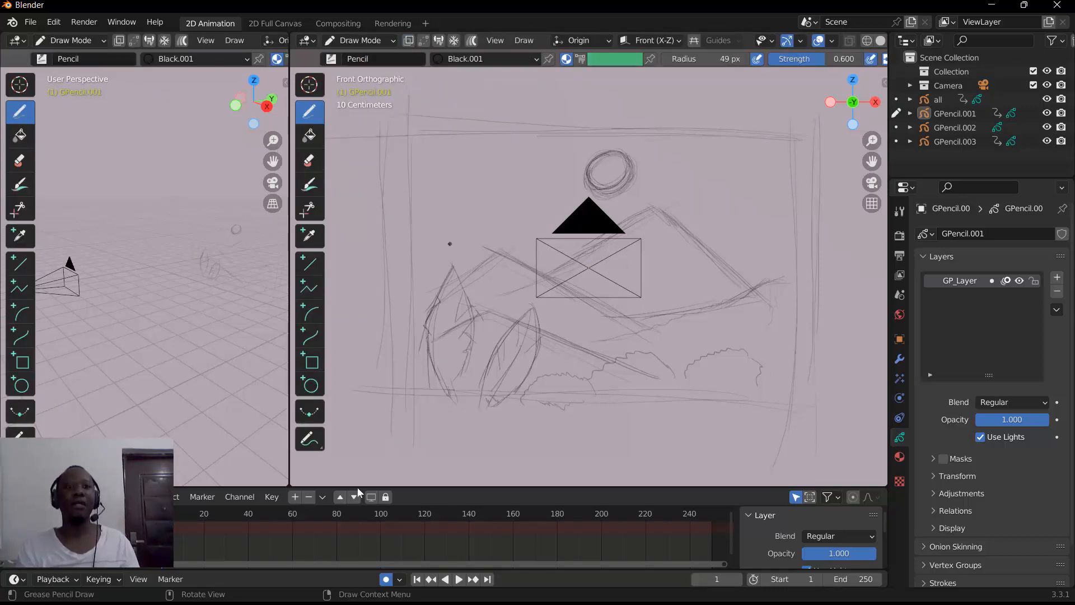
left_click(309, 365)
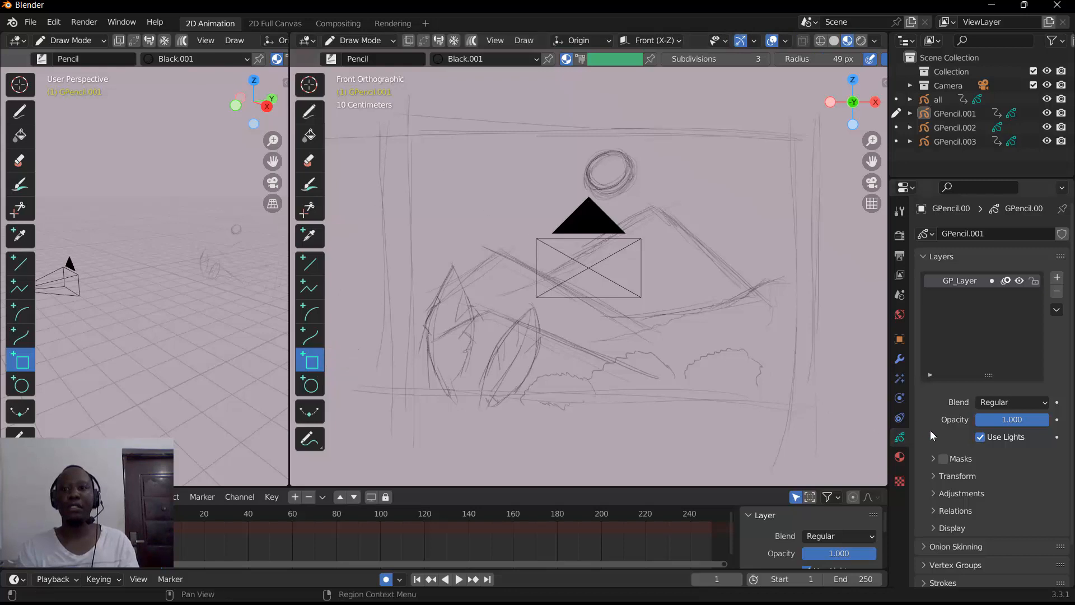
Step: Add a new material to GPencil.001 and name it bgmatt
left_click(900, 457)
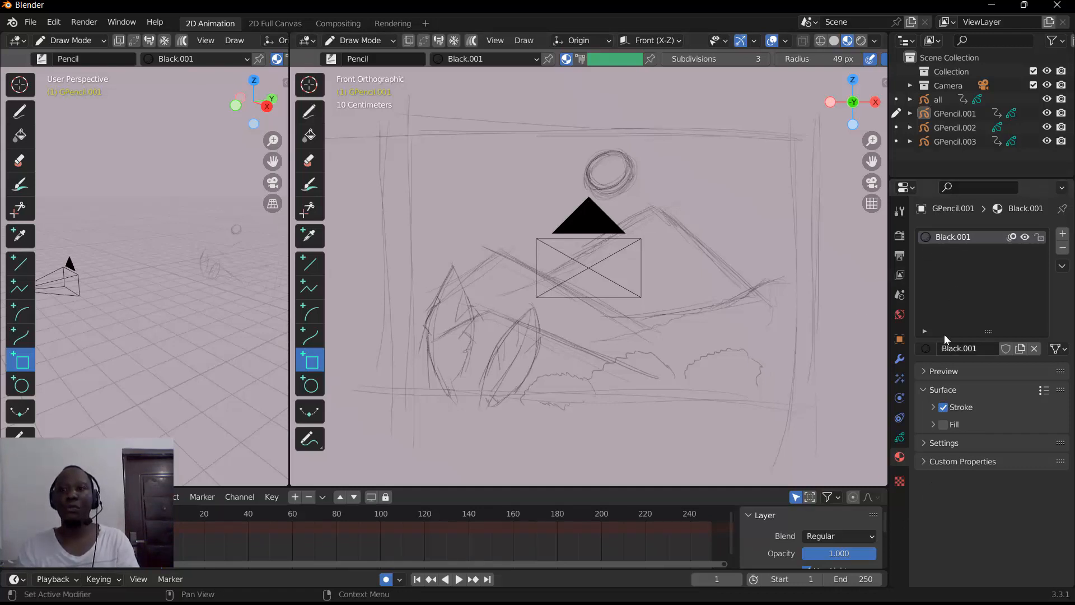
left_click(1063, 234)
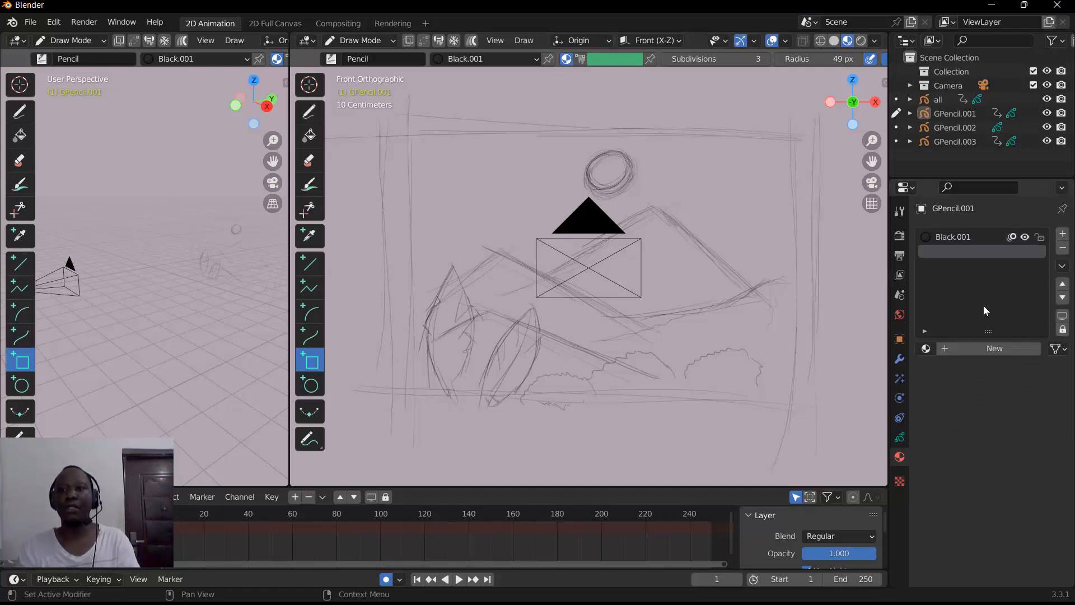
left_click(955, 348)
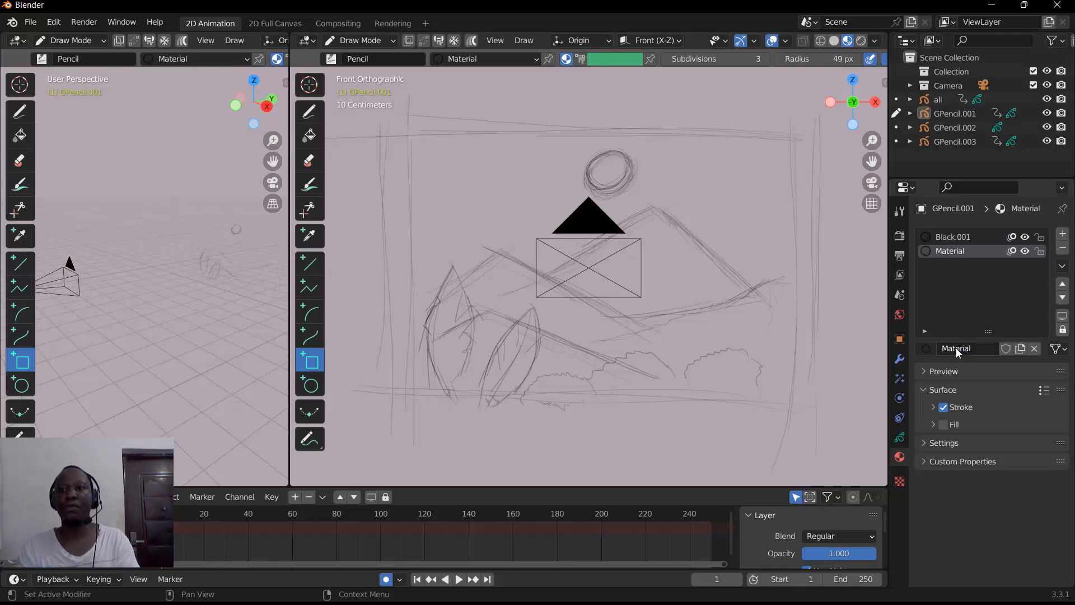
double_click(952, 252)
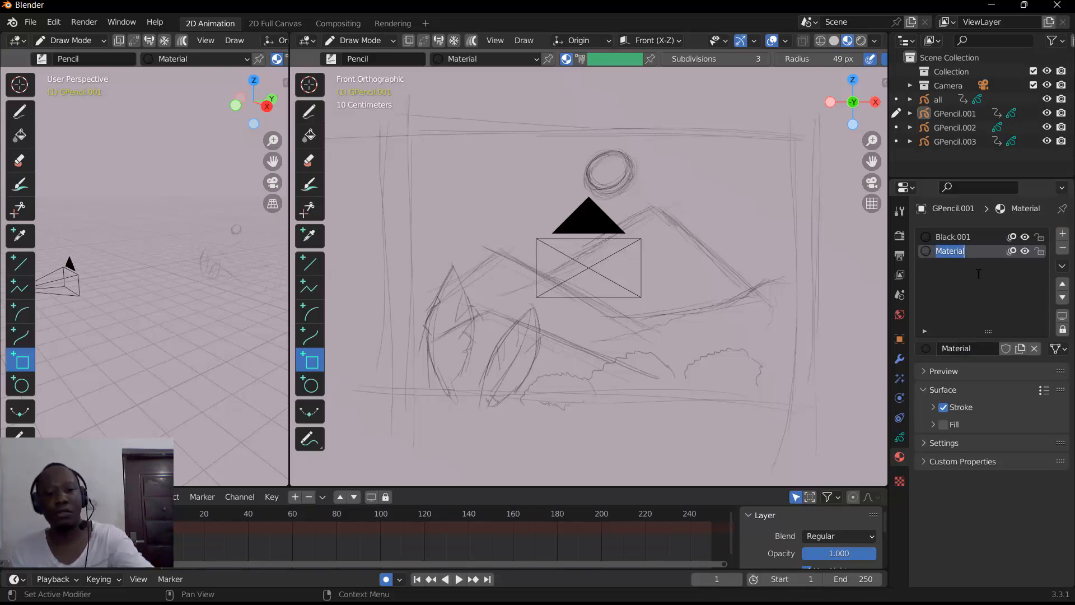
type("bgm")
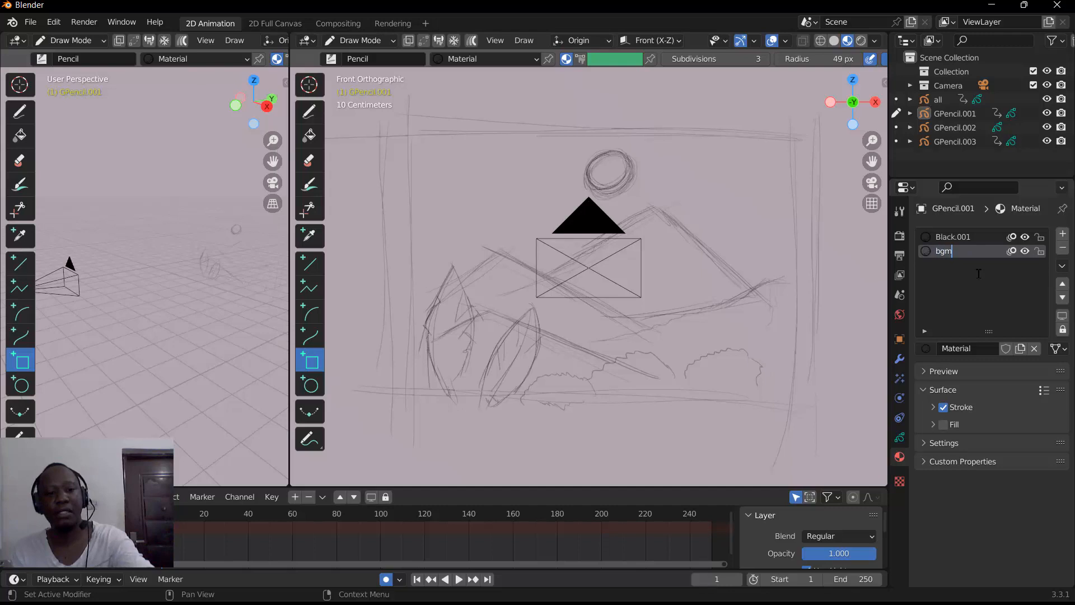
type("att")
key("Return")
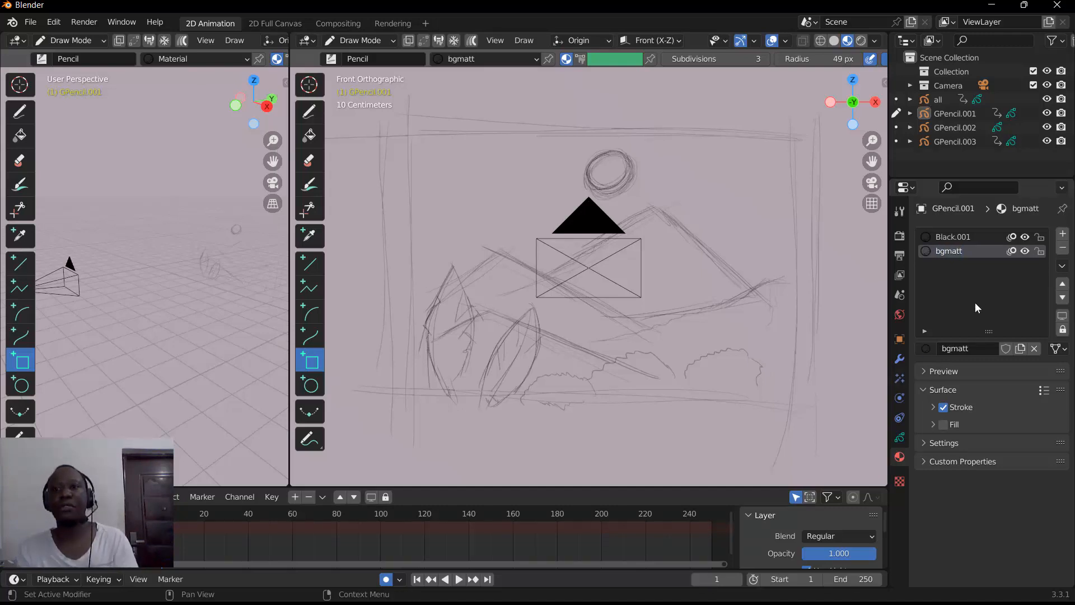
Step: Make bgmatt a fill-only material without stroke, using a solid style and a light blue base colour
left_click(933, 425)
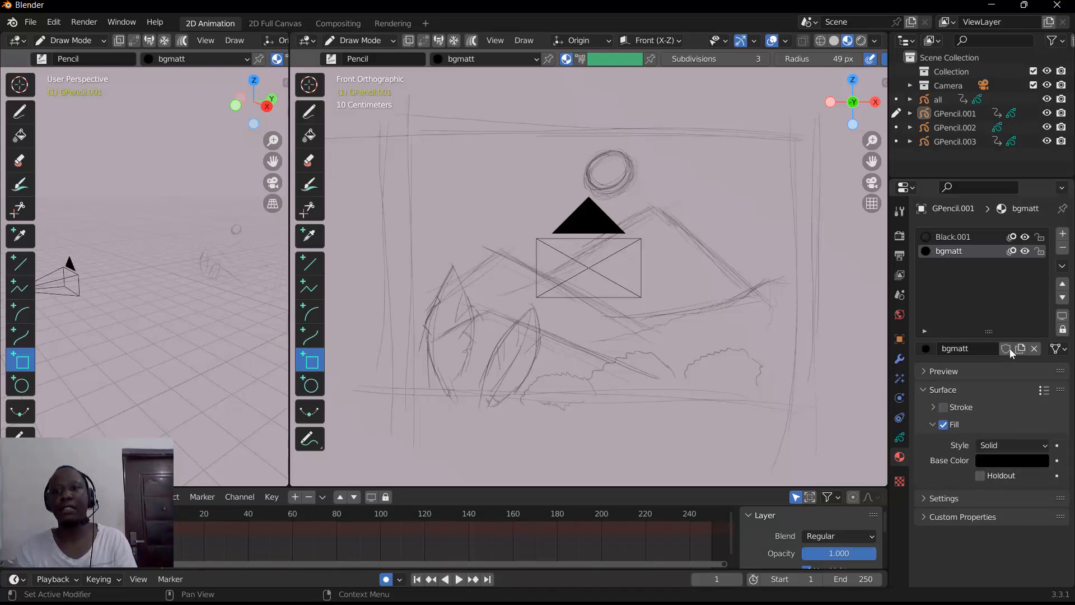
left_click(1012, 460)
left_click_drag(1040, 347, 1039, 283)
left_click(980, 299)
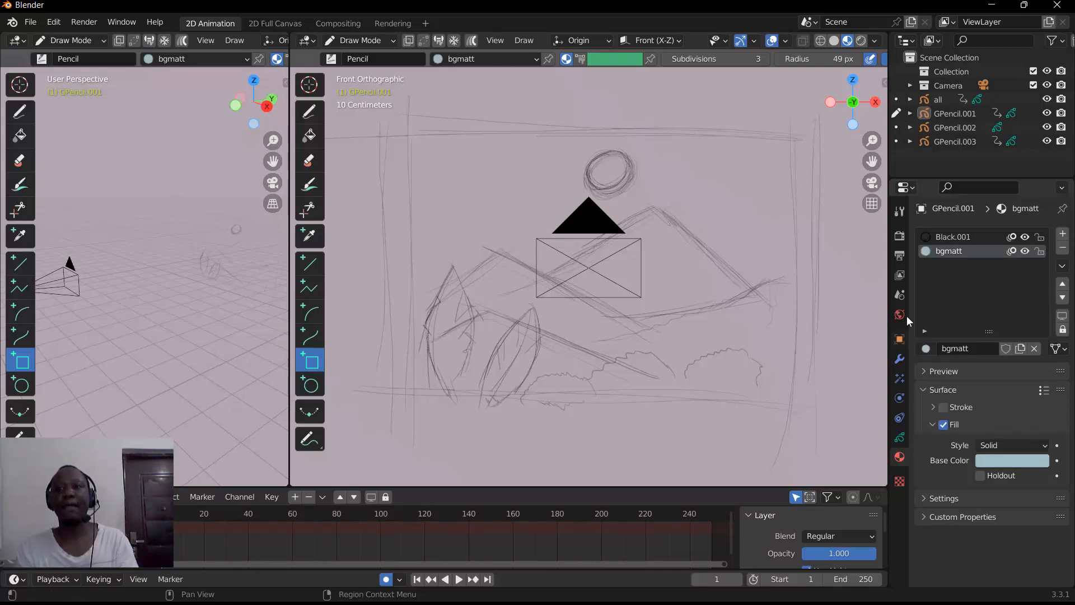
left_click(1013, 462)
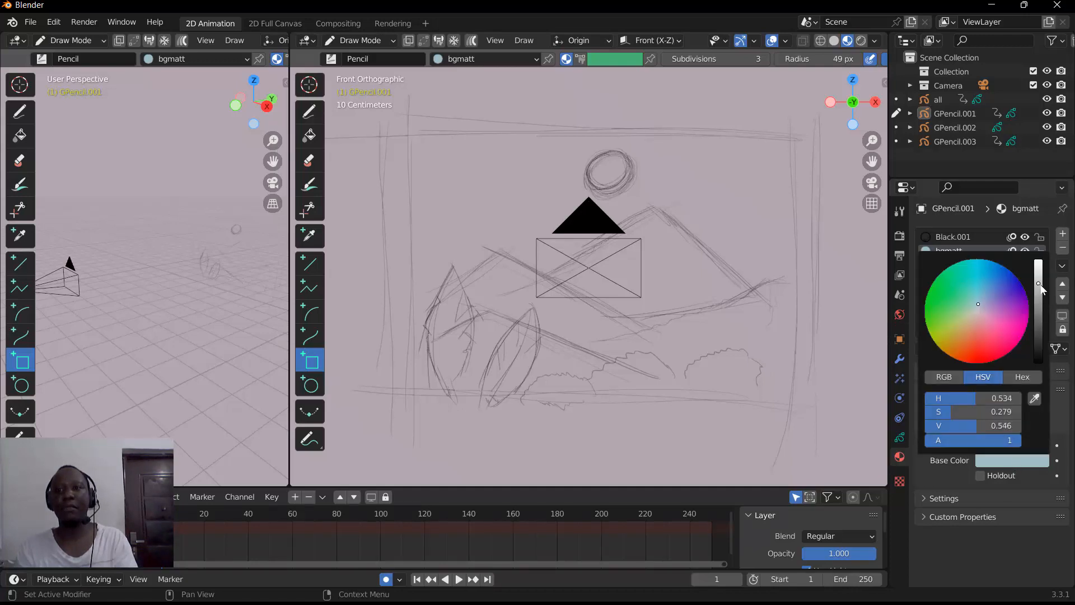
left_click_drag(1040, 285, 1040, 280)
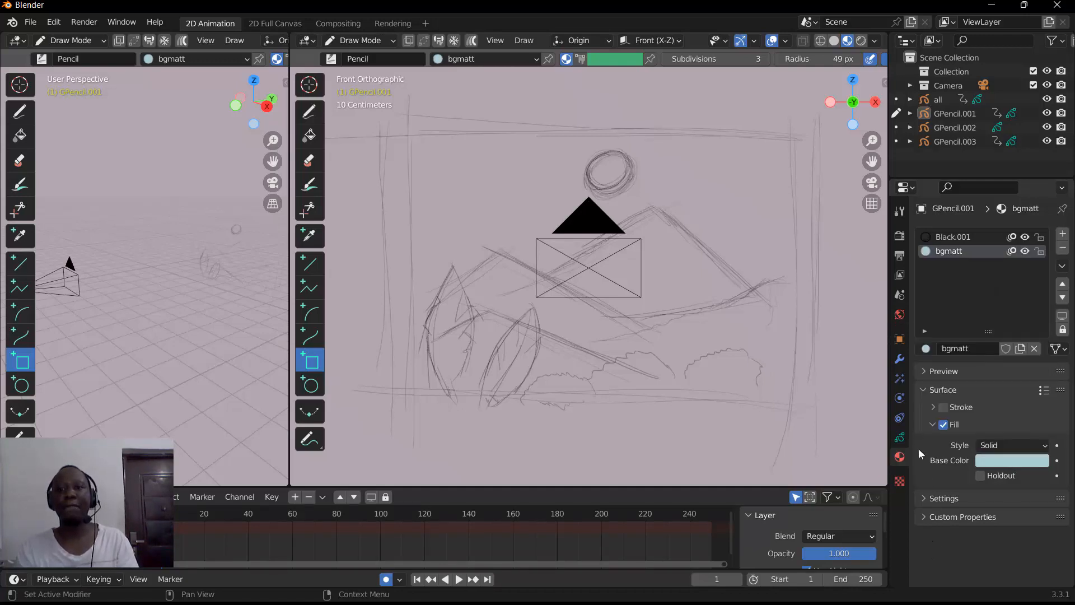
Step: With Use Lights off for the layer, draw a bgmatt-filled rectangle over the sketched frame on GPencil.001, and hide that object in the viewport
left_click(901, 439)
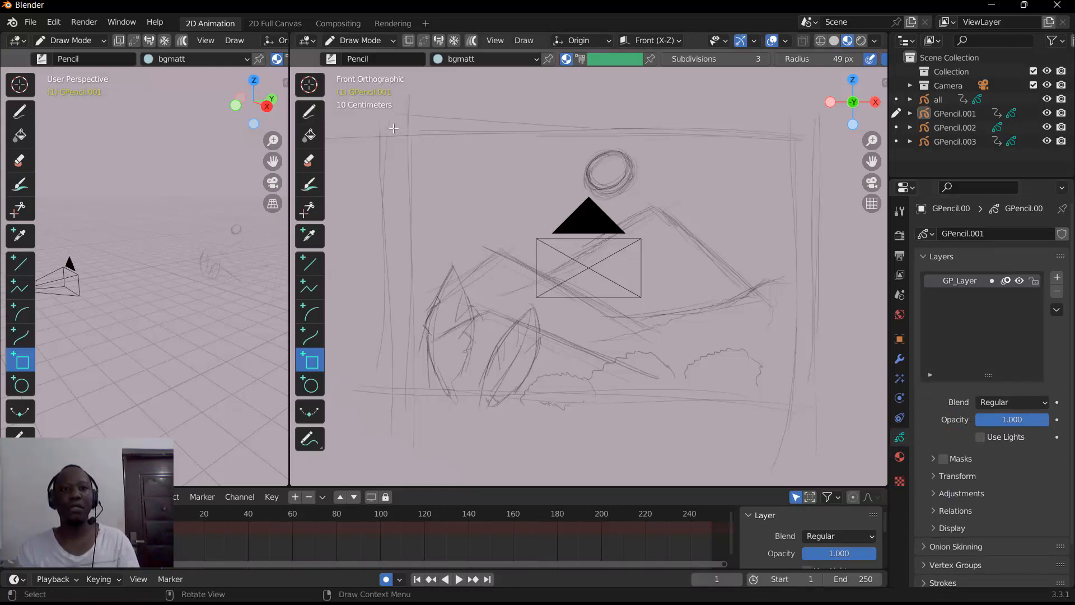
mouse_move(398, 119)
left_mouse_down()
mouse_move(424, 181)
mouse_move(509, 284)
mouse_move(667, 383)
mouse_move(751, 417)
mouse_move(807, 415)
mouse_move(799, 397)
left_mouse_up()
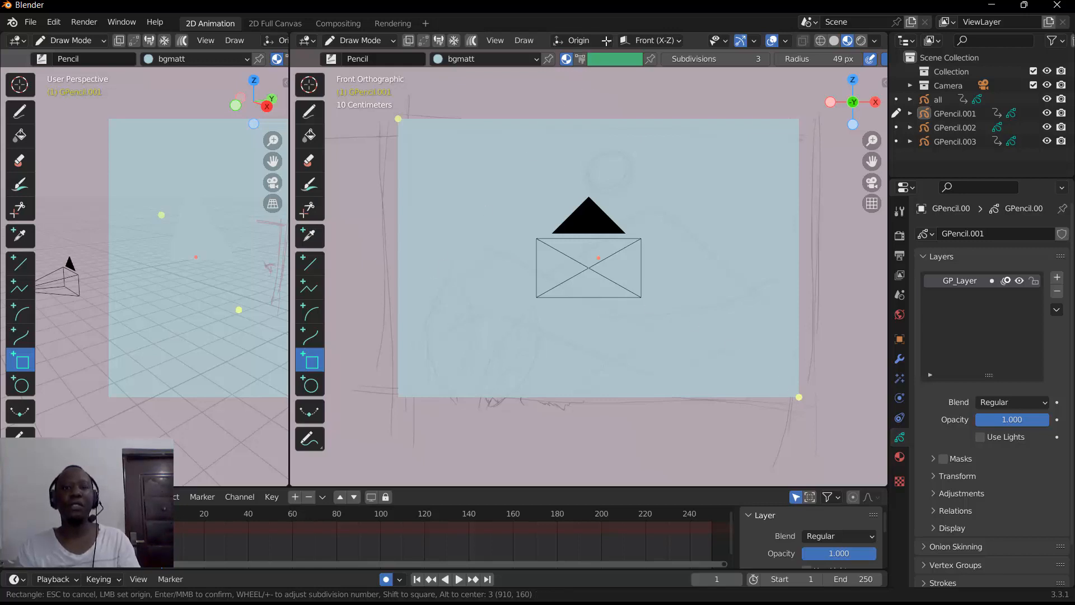
key("Return")
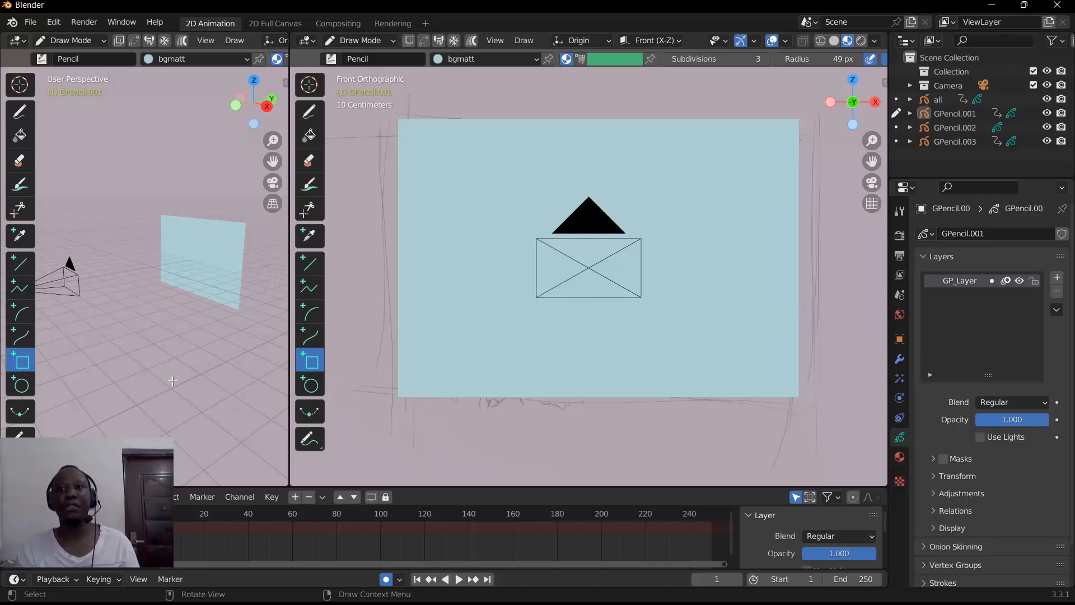
left_click(1047, 113)
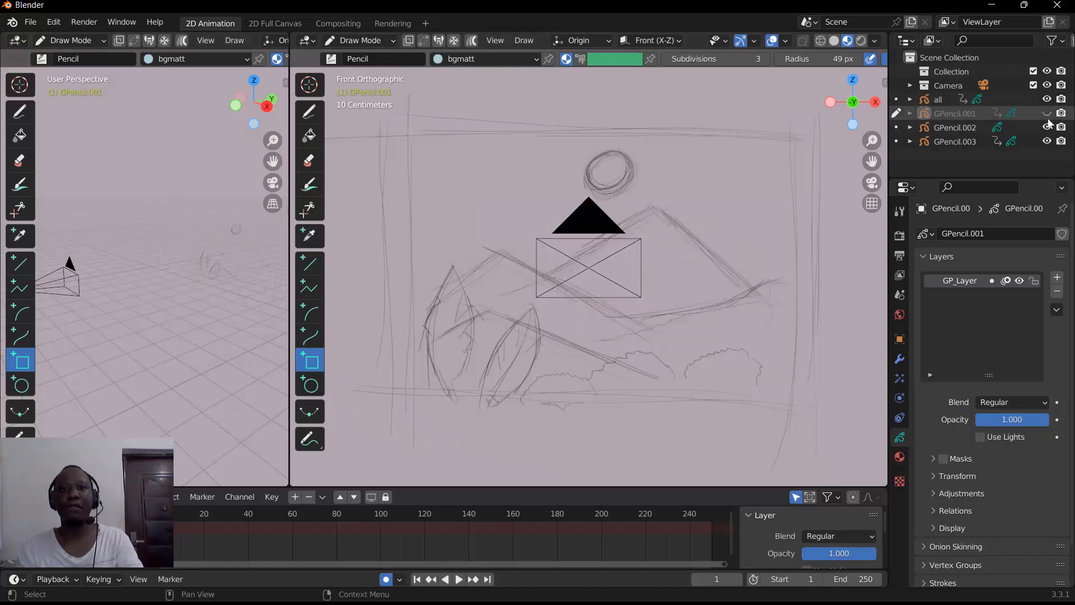
Step: Unhide GPencil.001, switch to Object Mode, and move its filled rectangle about 6.5 m along the Y axis, behind the sketch
left_click(1047, 113)
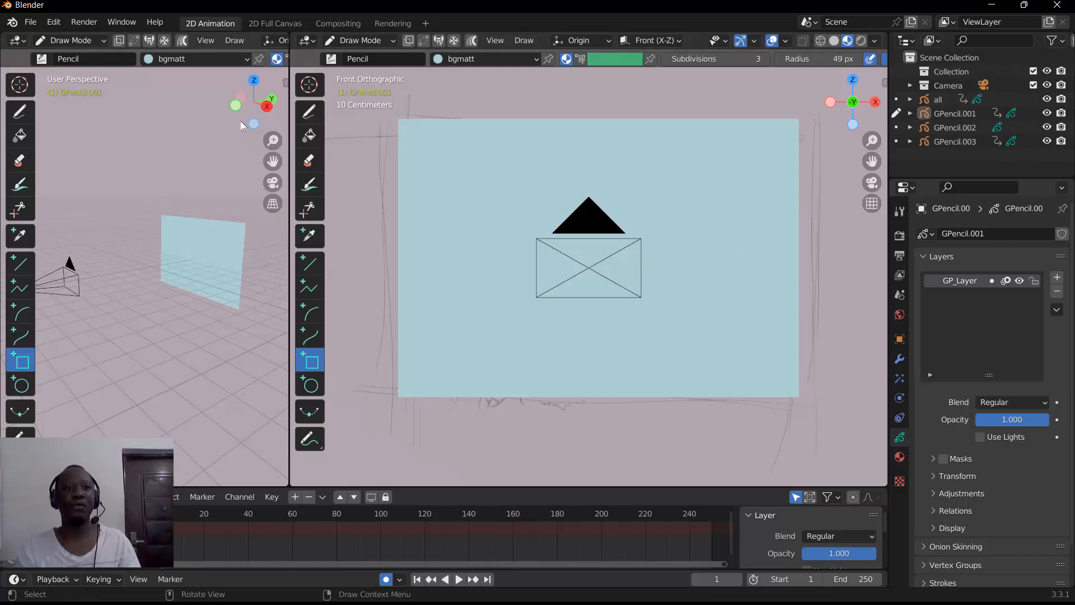
left_click_drag(243, 115, 192, 162)
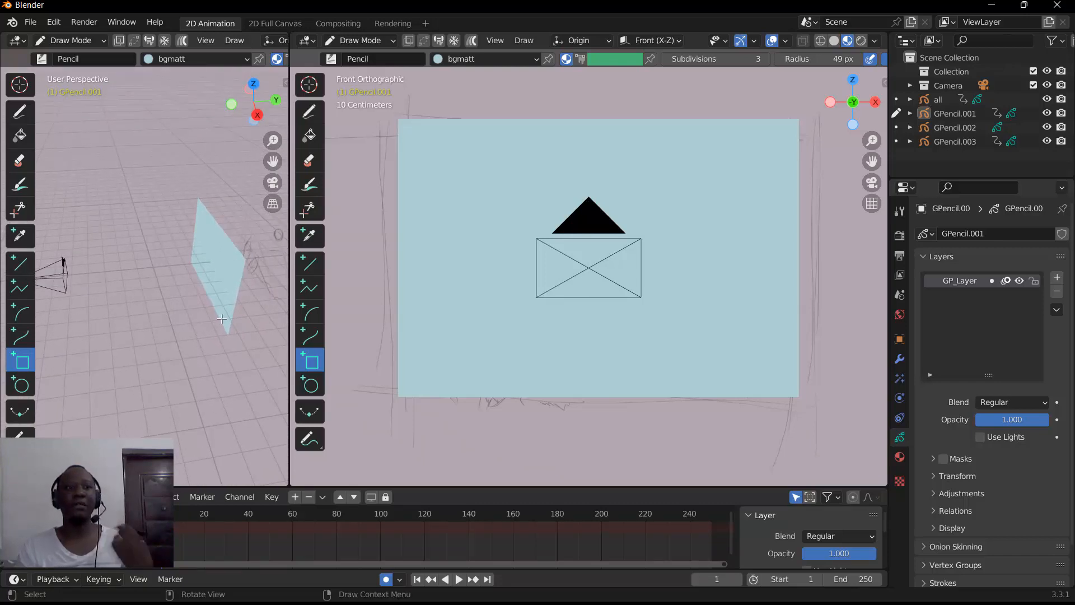
left_click(90, 41)
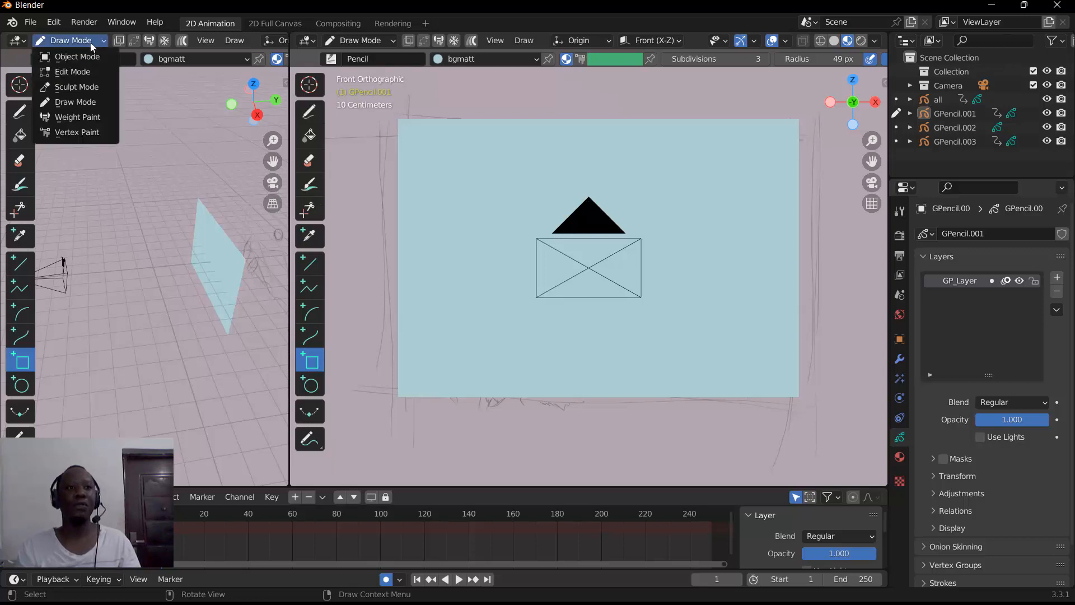
left_click(92, 59)
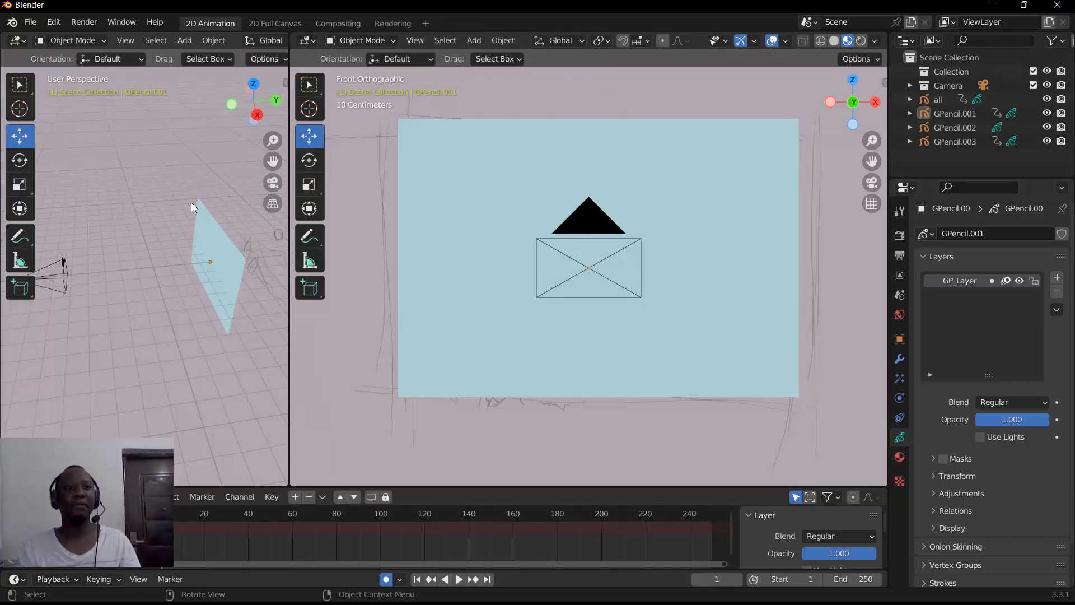
left_click(202, 219)
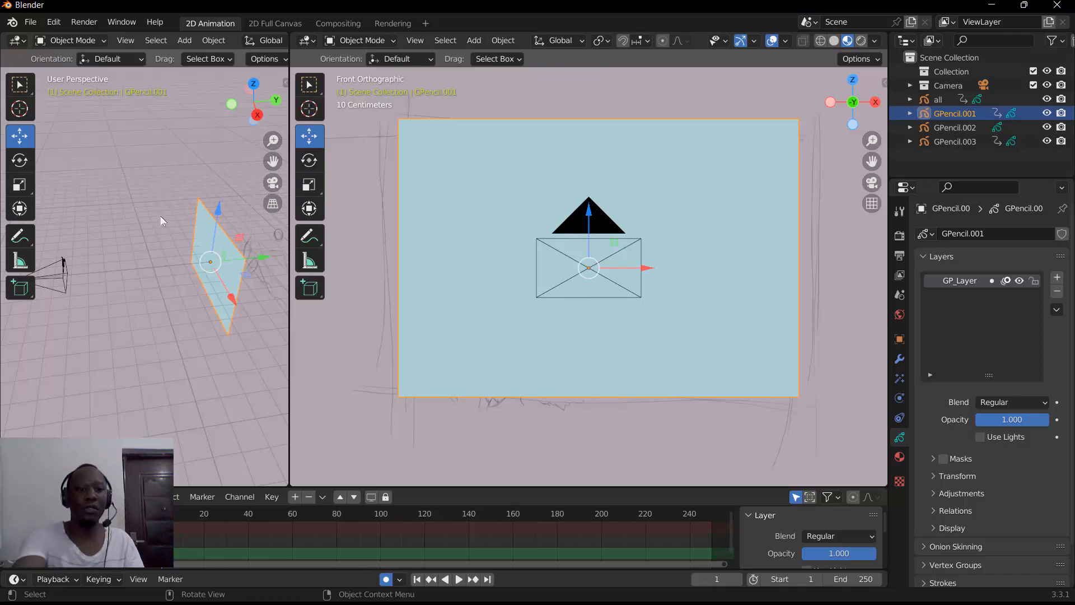
key("g")
key("y")
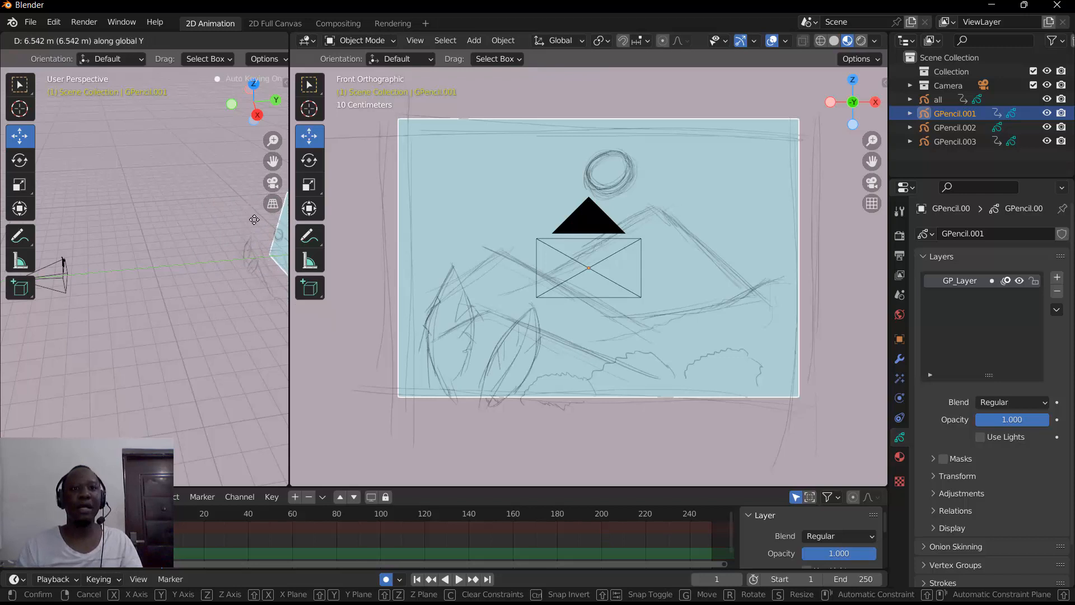
left_click(254, 220)
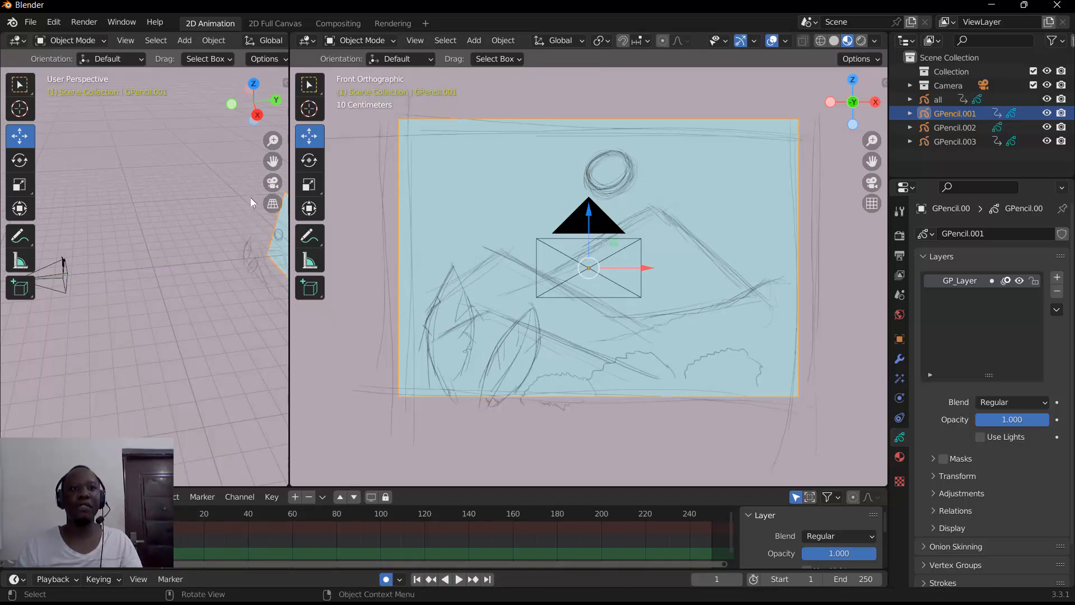
Step: In the camera view, scale up the GPencil.001 rectangle until it covers the whole camera frame
left_click(272, 184)
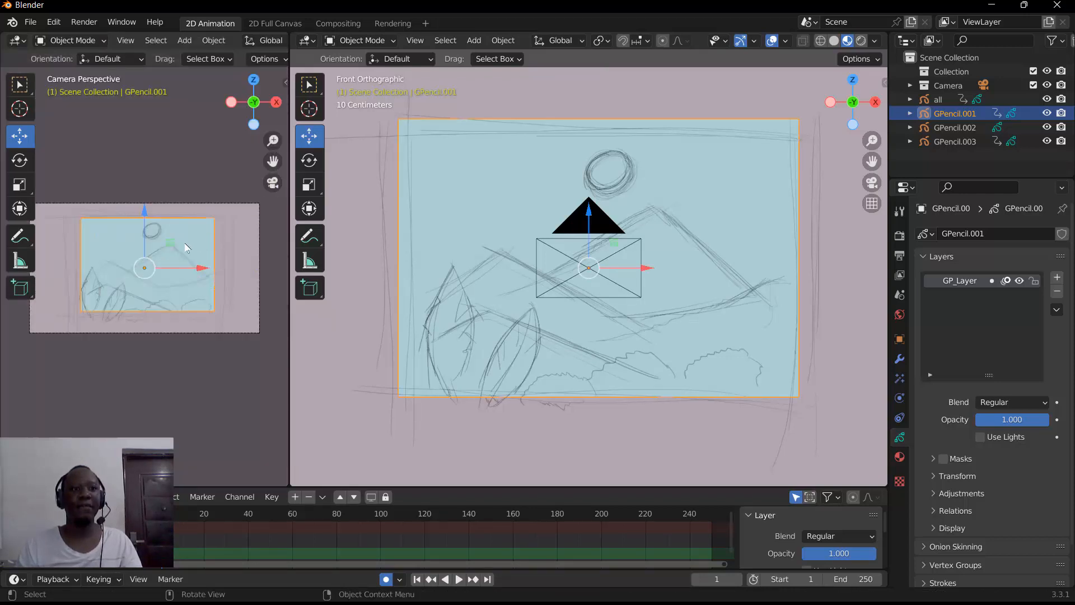
left_click(151, 177)
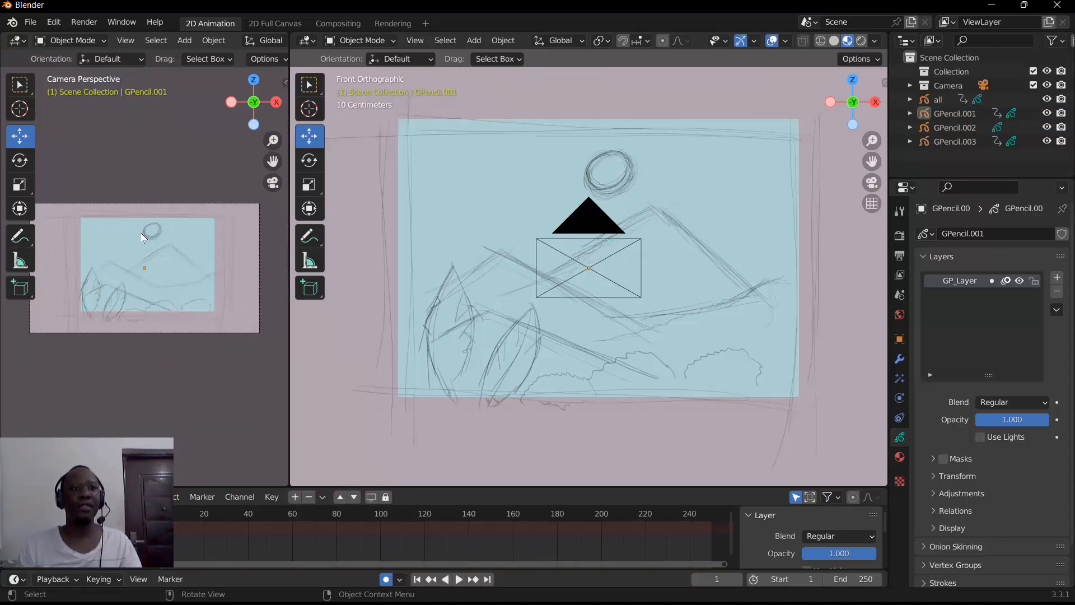
left_click(125, 242)
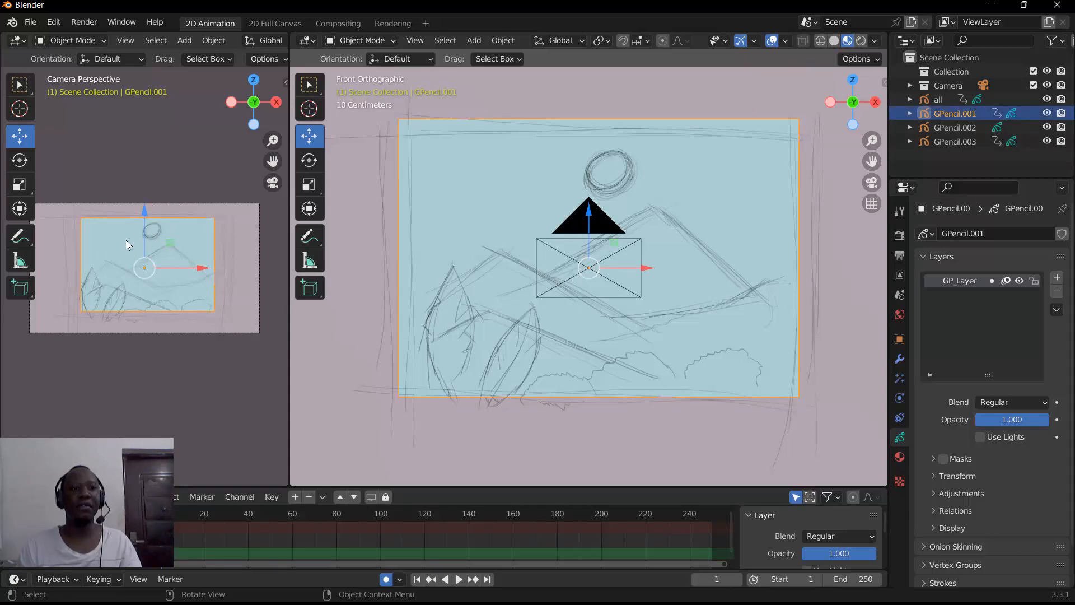
key("s")
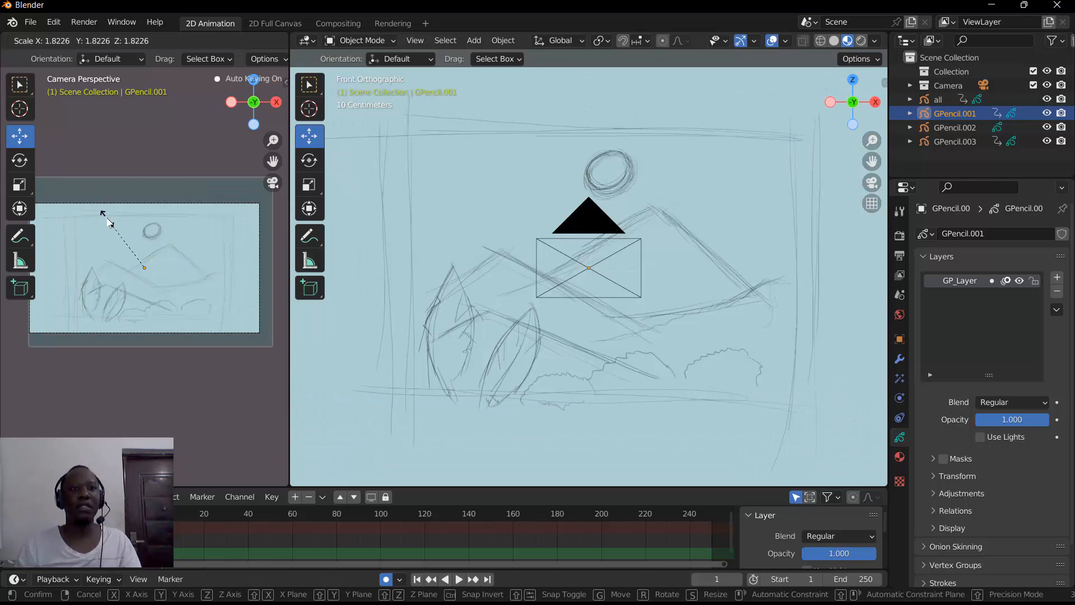
left_click(106, 218)
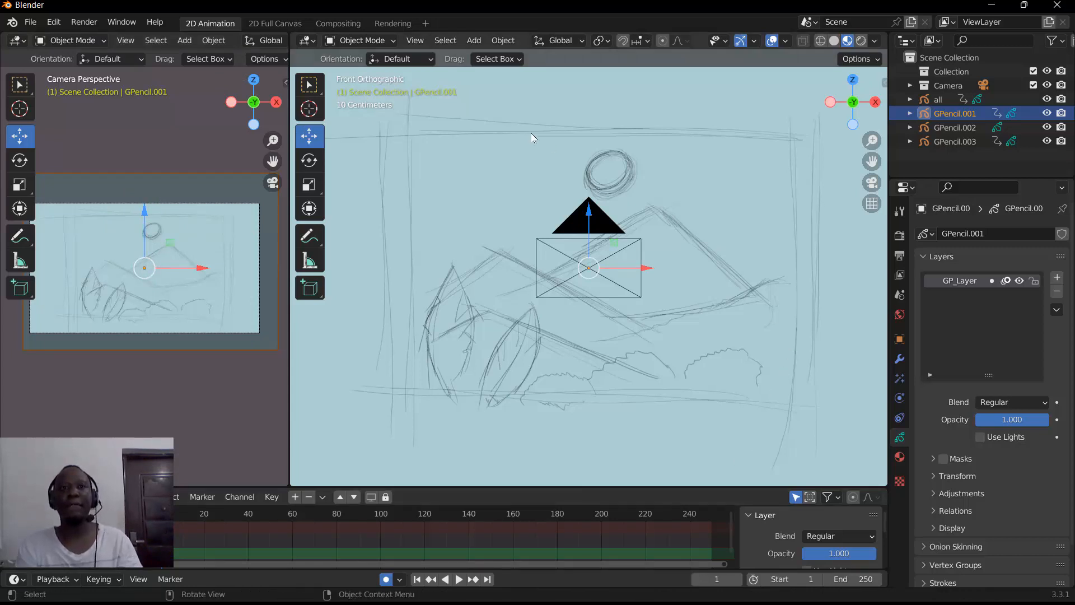
Step: Switch GPencil.001 to Draw Mode and rename the object as background
left_click(364, 39)
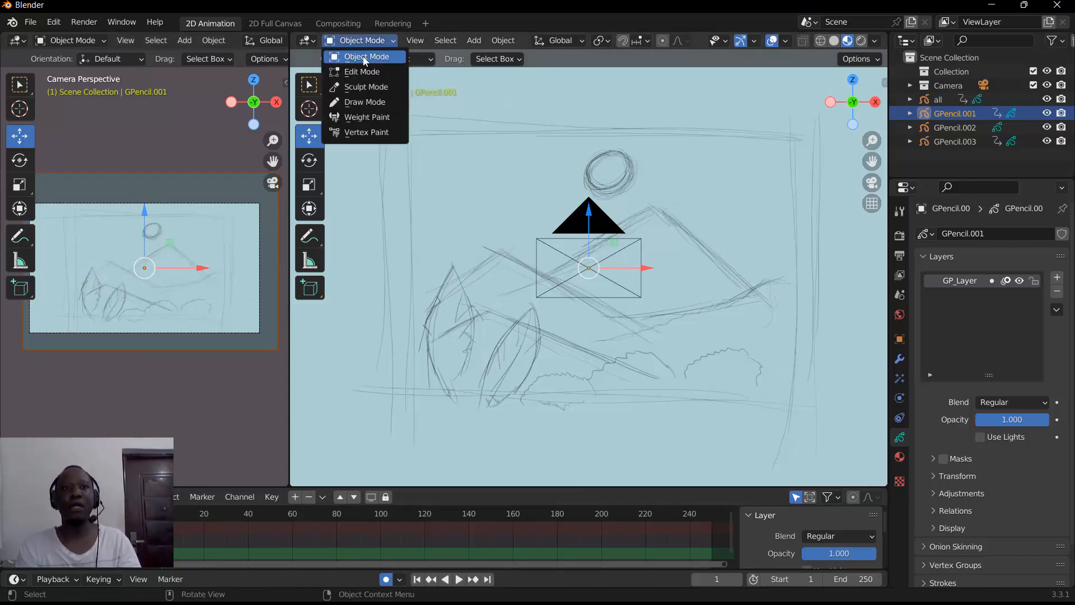
left_click(362, 101)
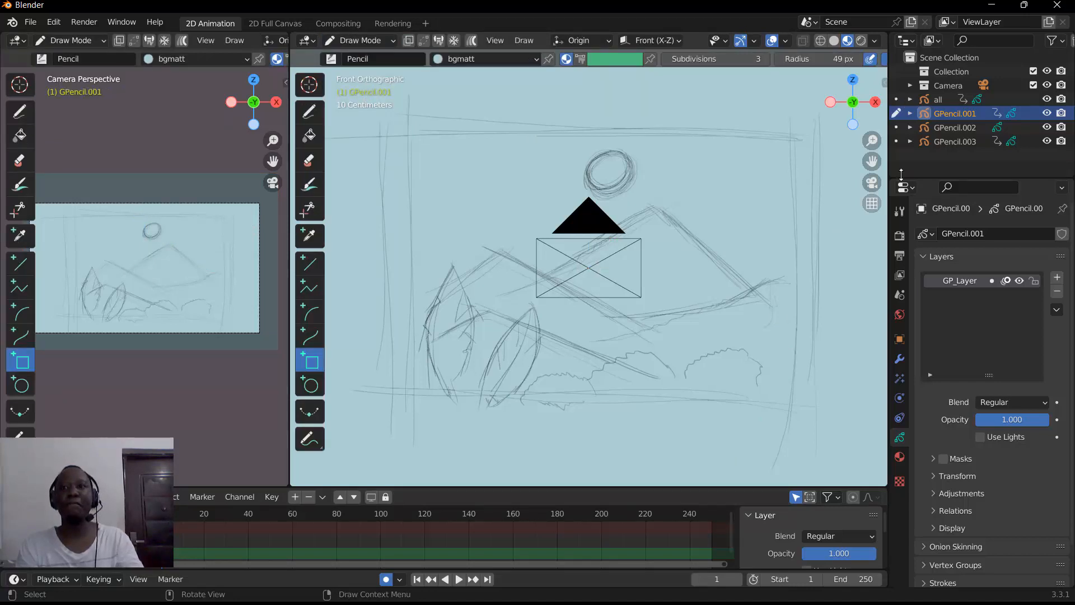
double_click(943, 114)
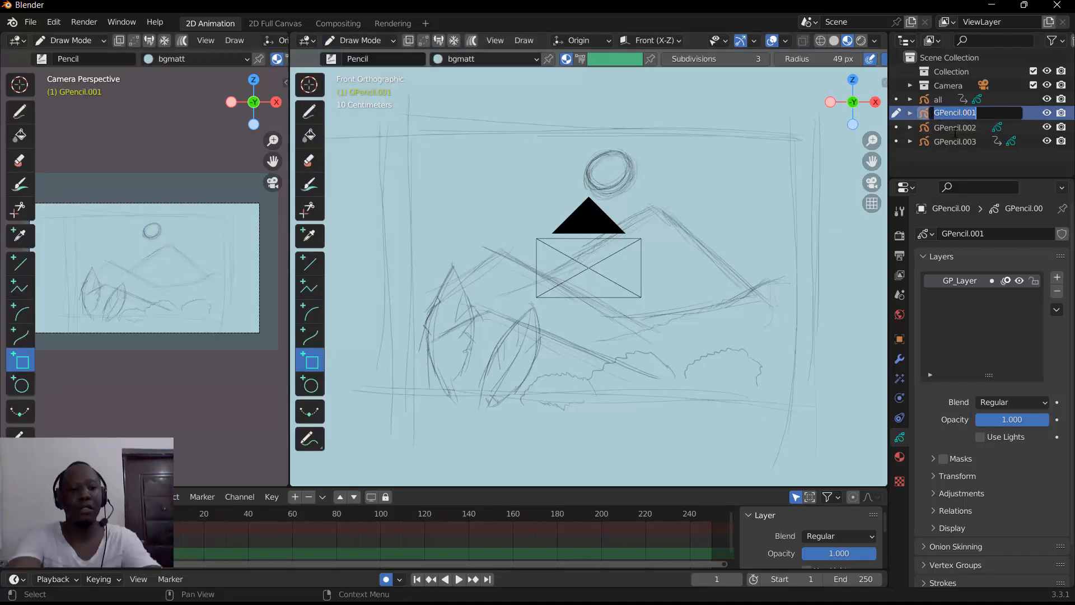
type("background")
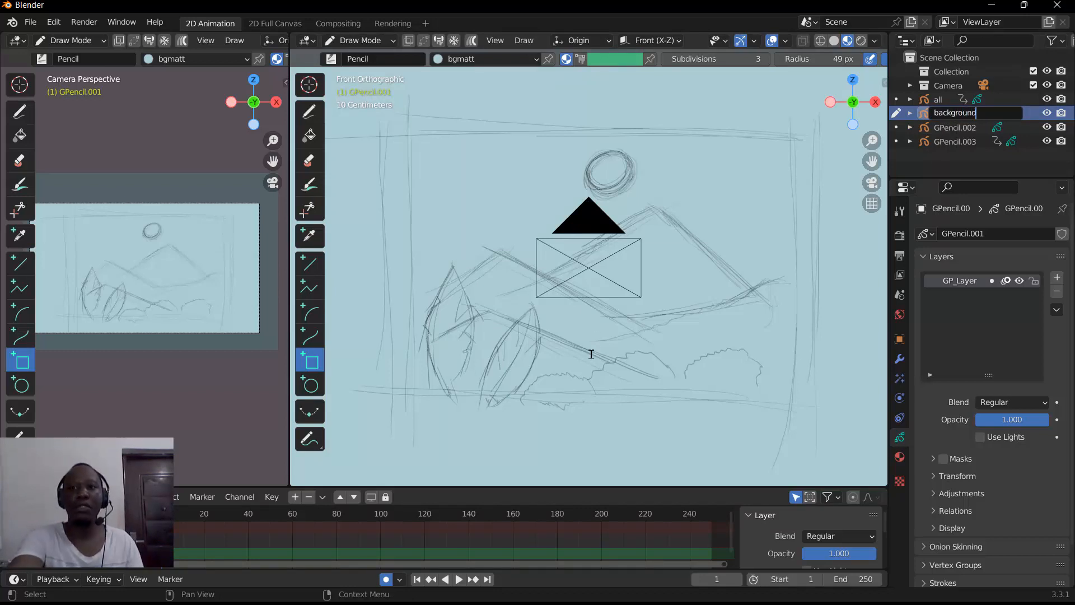
key("Return")
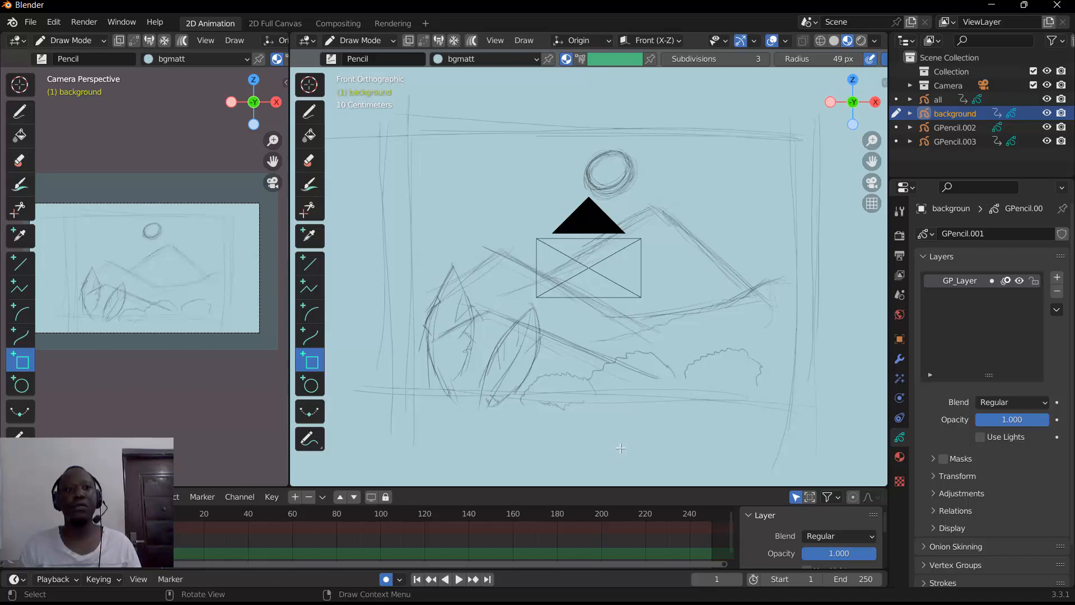
left_click_drag(234, 119, 176, 161)
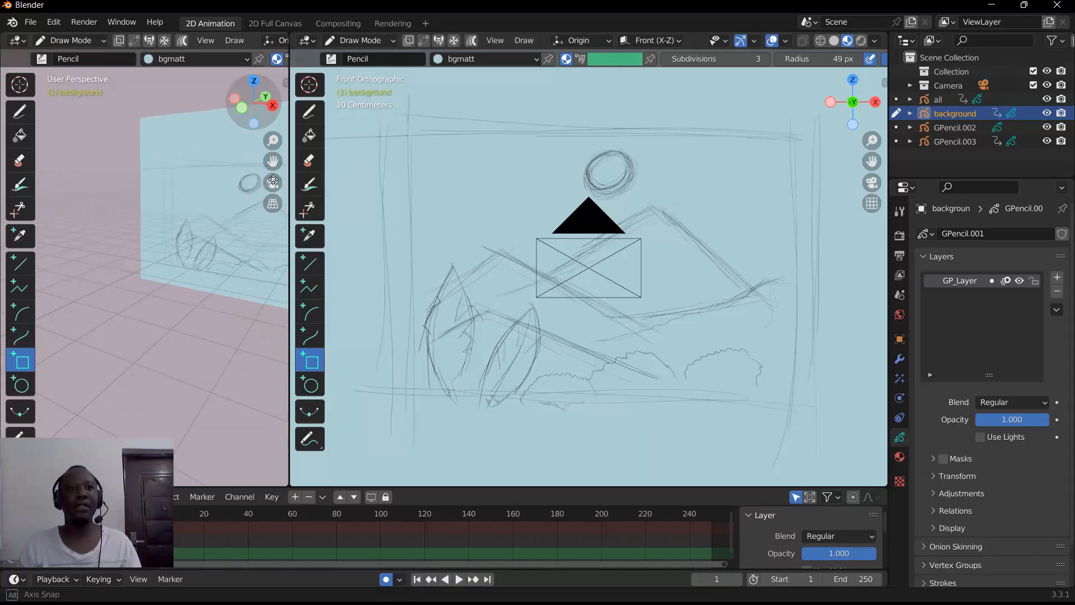
left_click_drag(273, 141, 275, 286)
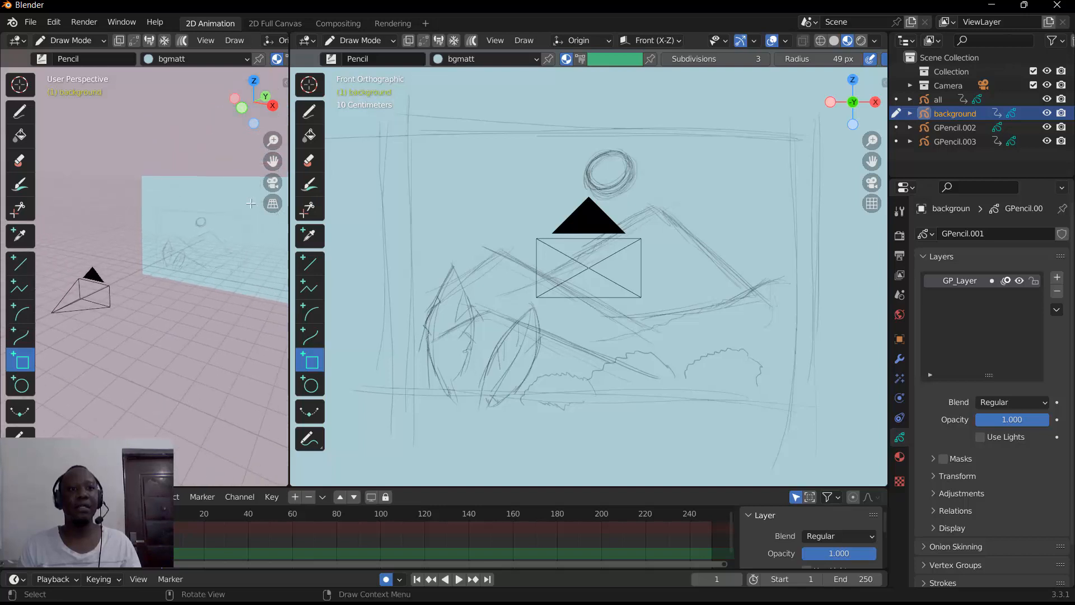
left_click_drag(247, 113, 242, 155)
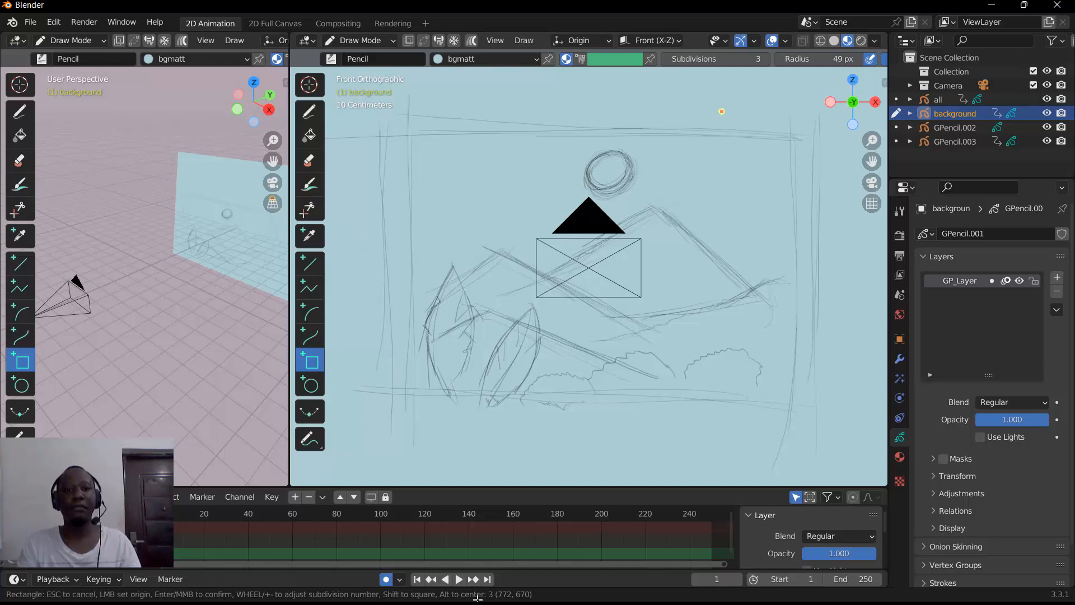
mouse_move(478, 599)
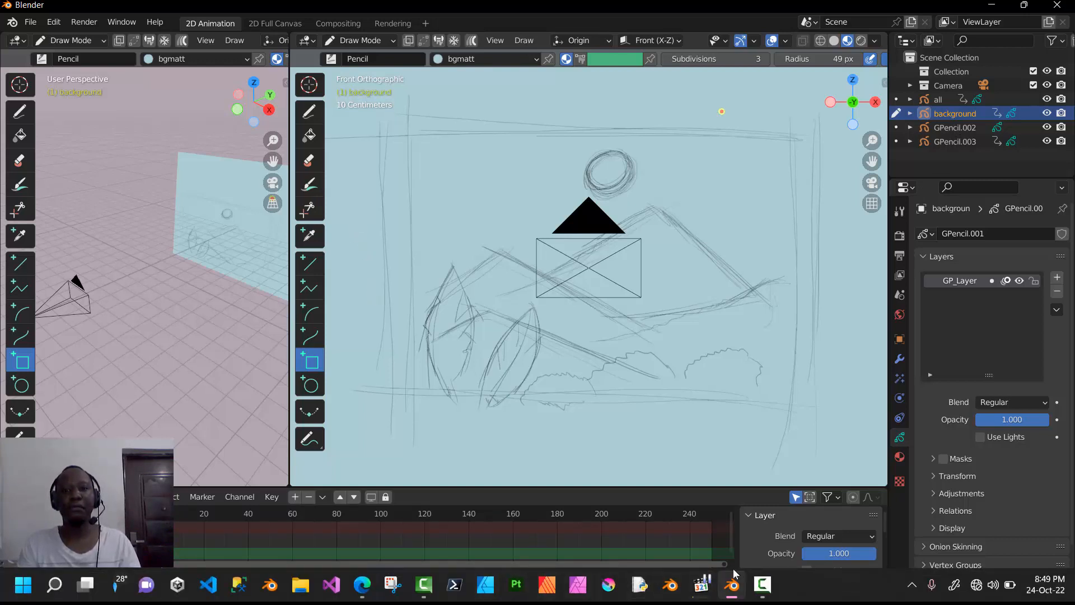
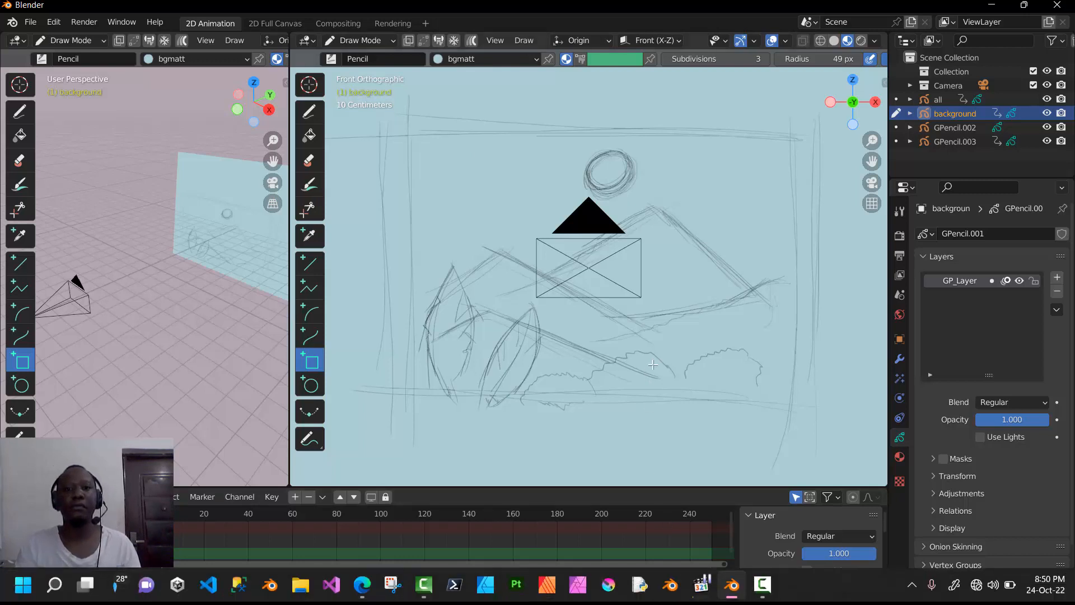
Step: Return to Object Mode and rename the GPencil.002 object as midground
left_click(944, 127)
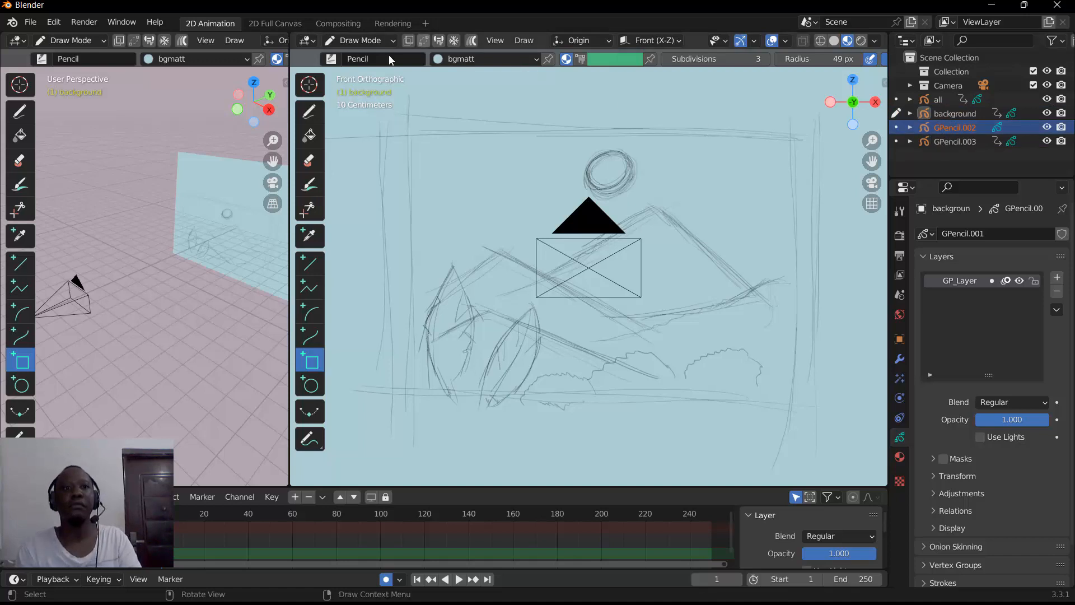
left_click(385, 41)
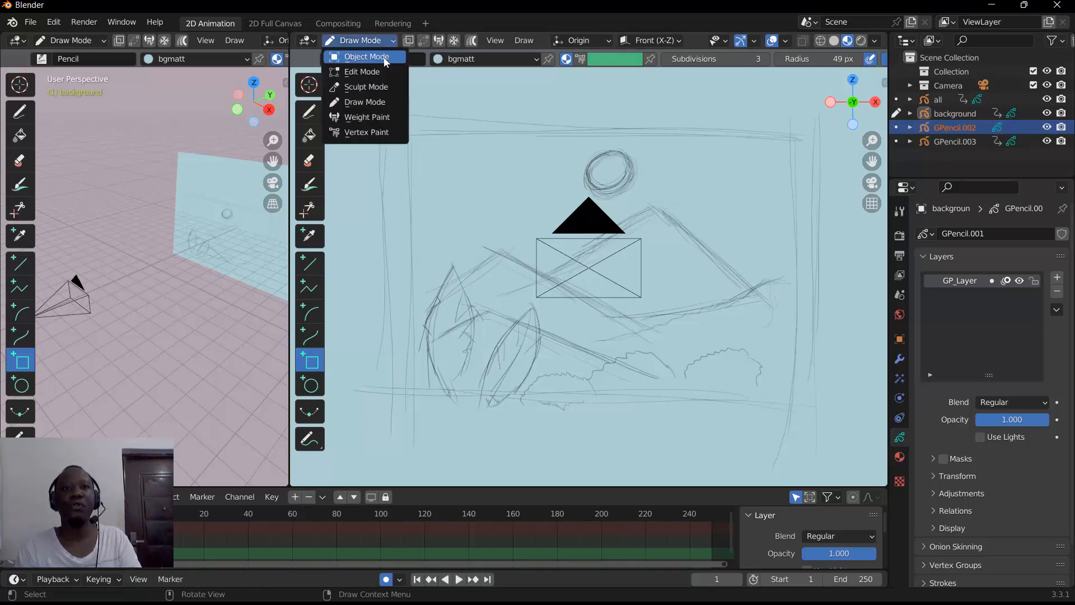
left_click(384, 57)
left_click(947, 126)
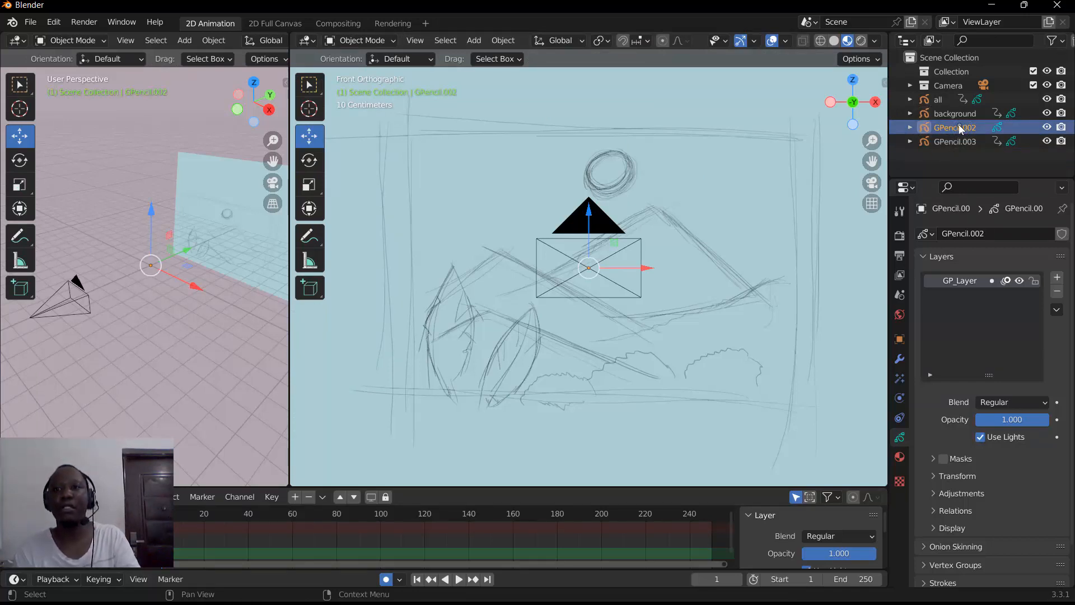
double_click(959, 126)
type("mi")
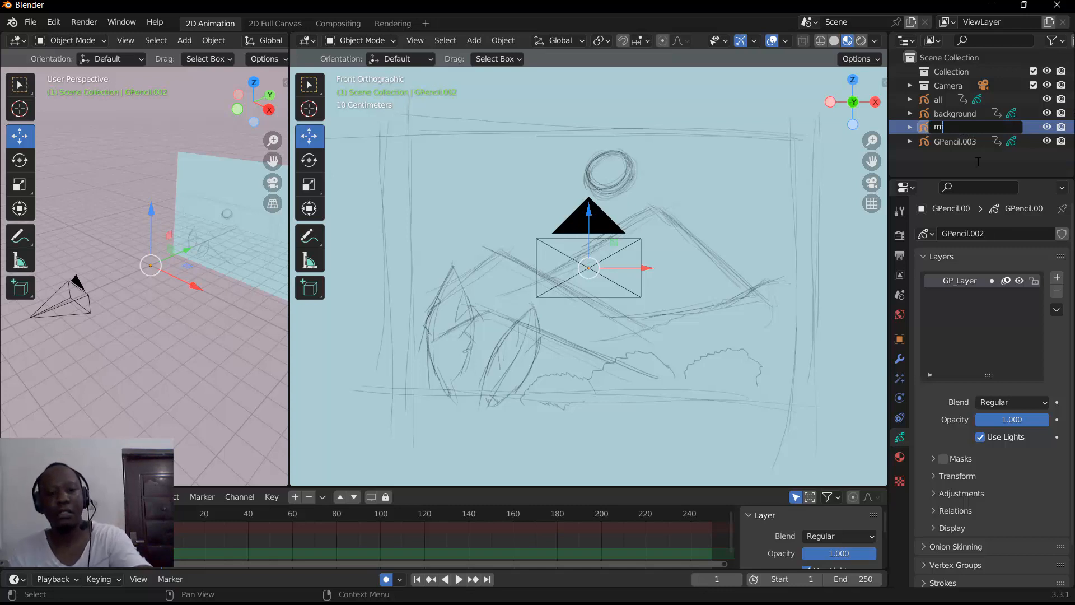
type("dgro")
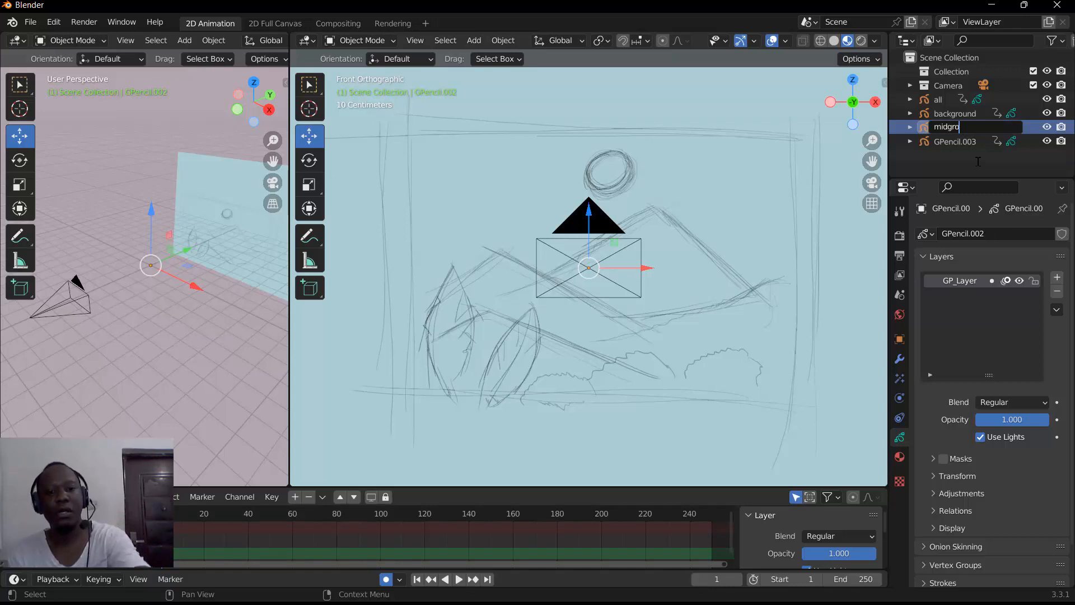
type("und")
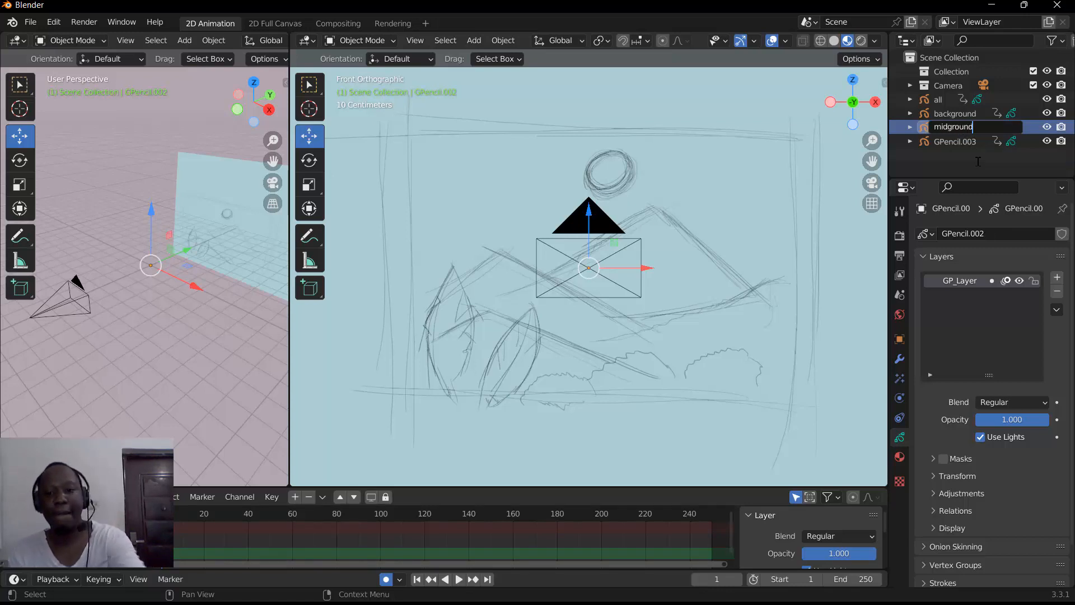
key("Return")
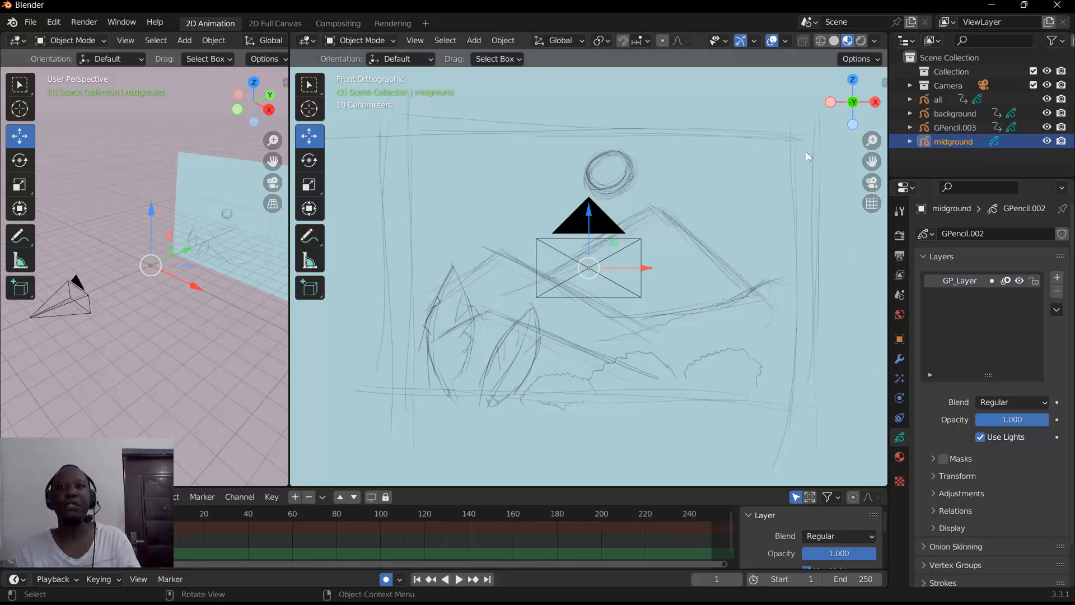
Step: Rename the GPencil.003 object as foreground
left_click(944, 128)
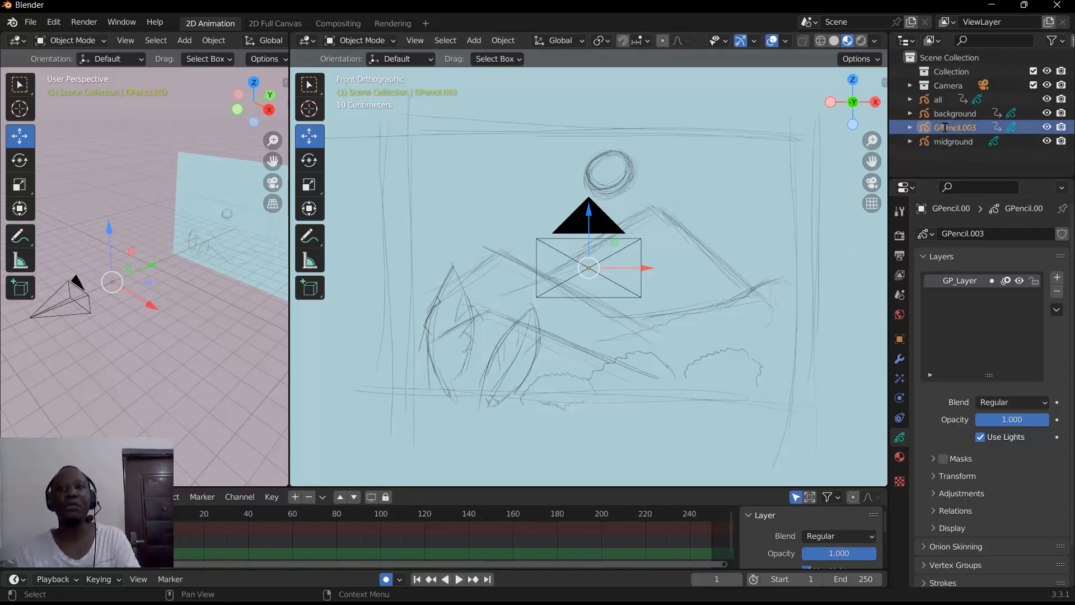
double_click(946, 126)
type("fo")
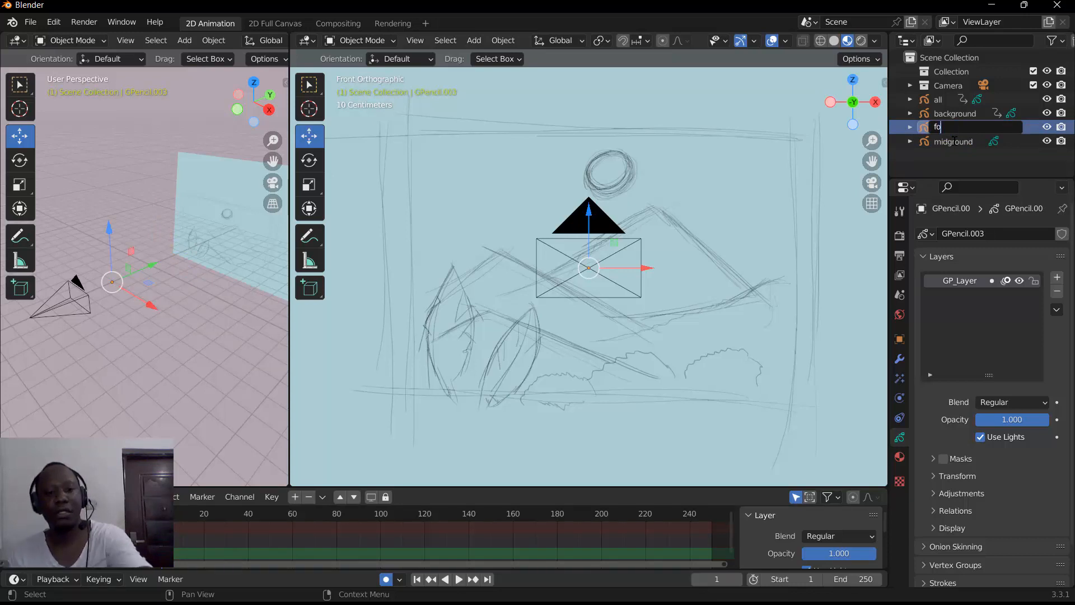
type("regr")
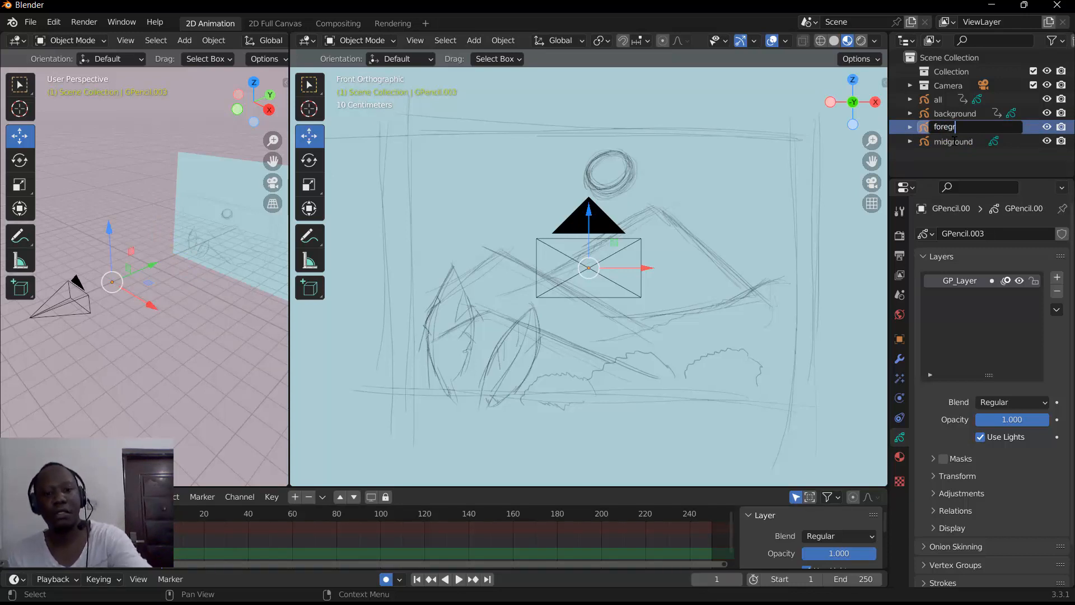
type("ound")
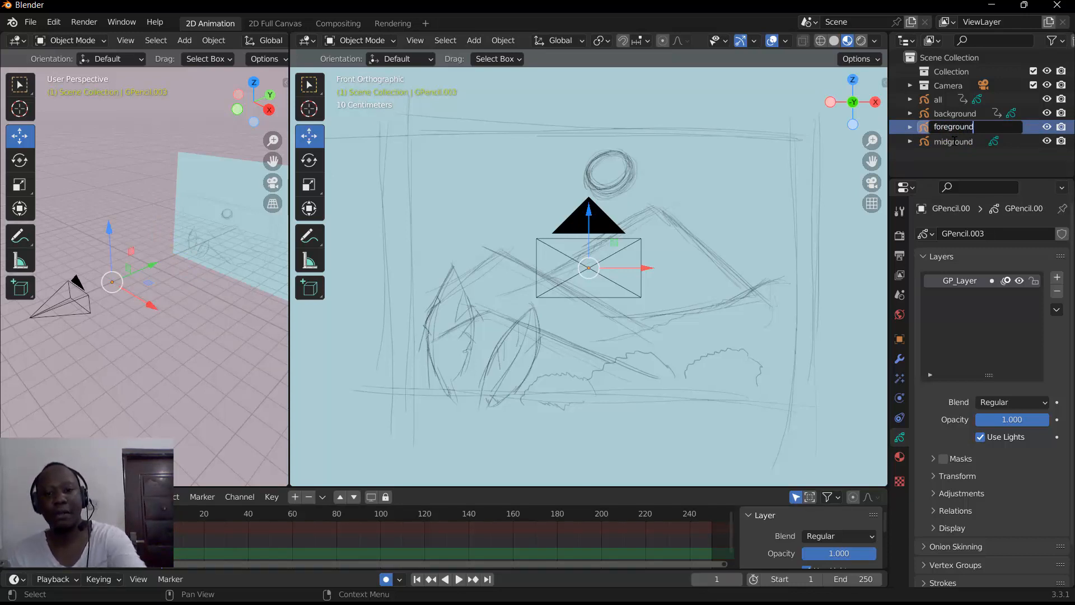
key("Return")
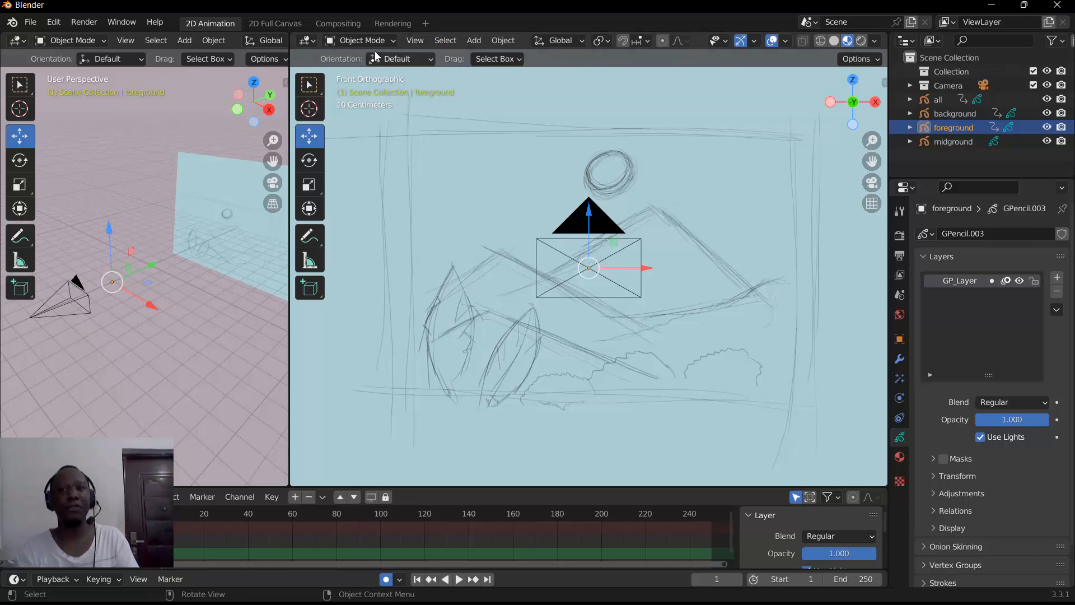
Step: Select the background object and rename its Grease Pencil layer as bglayer
left_click(939, 115)
left_click(899, 457)
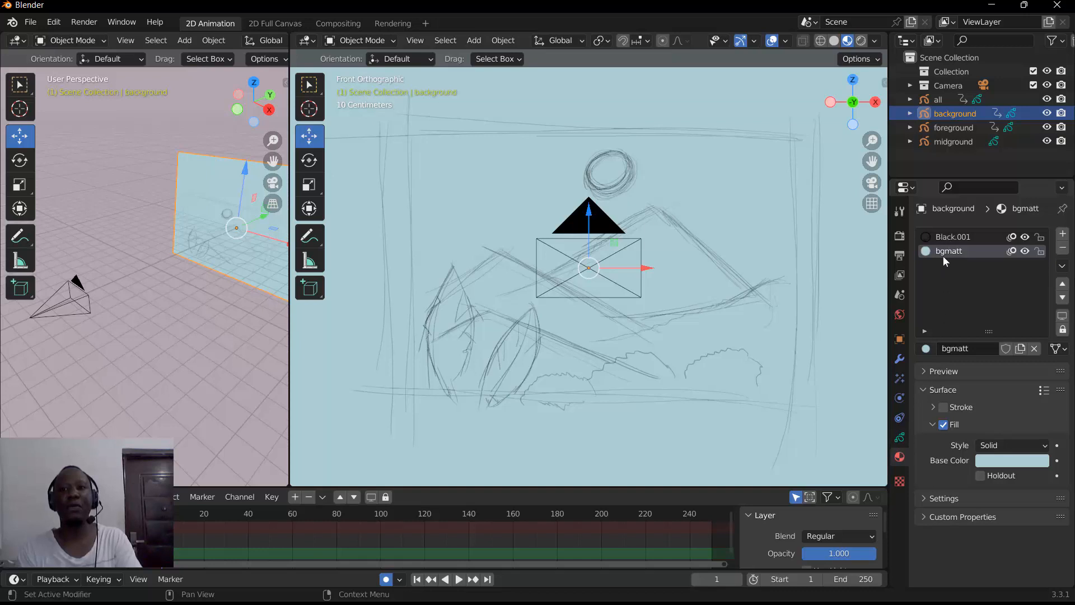
left_click(900, 437)
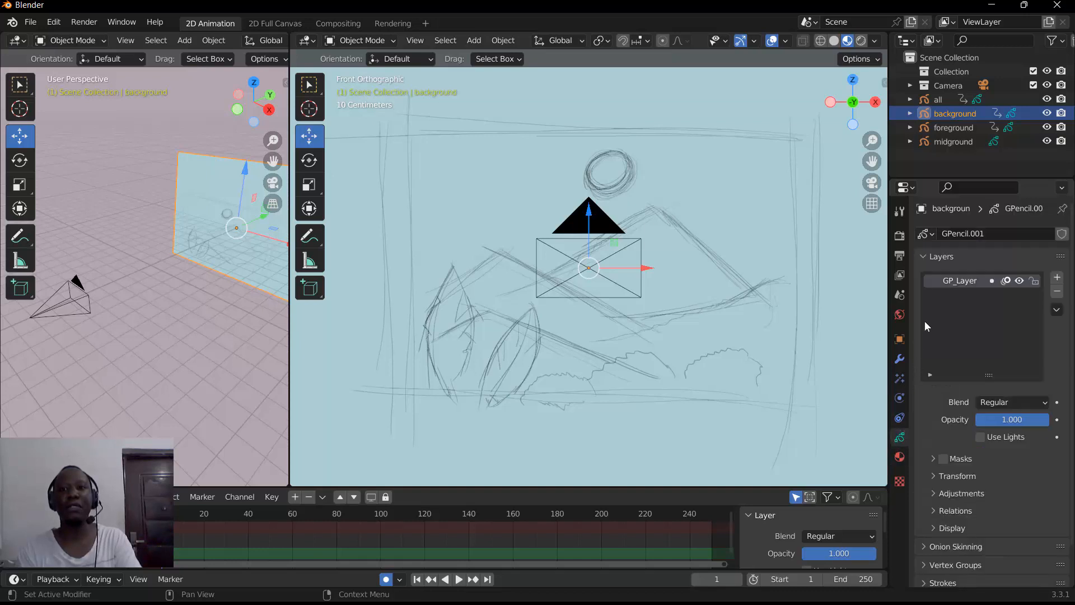
double_click(956, 280)
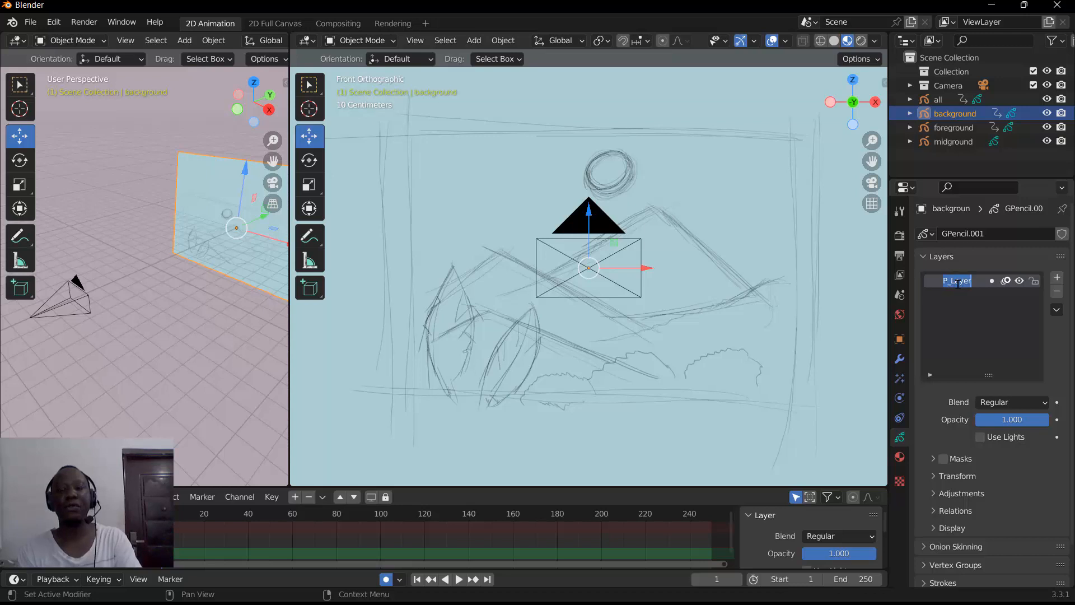
type("bg")
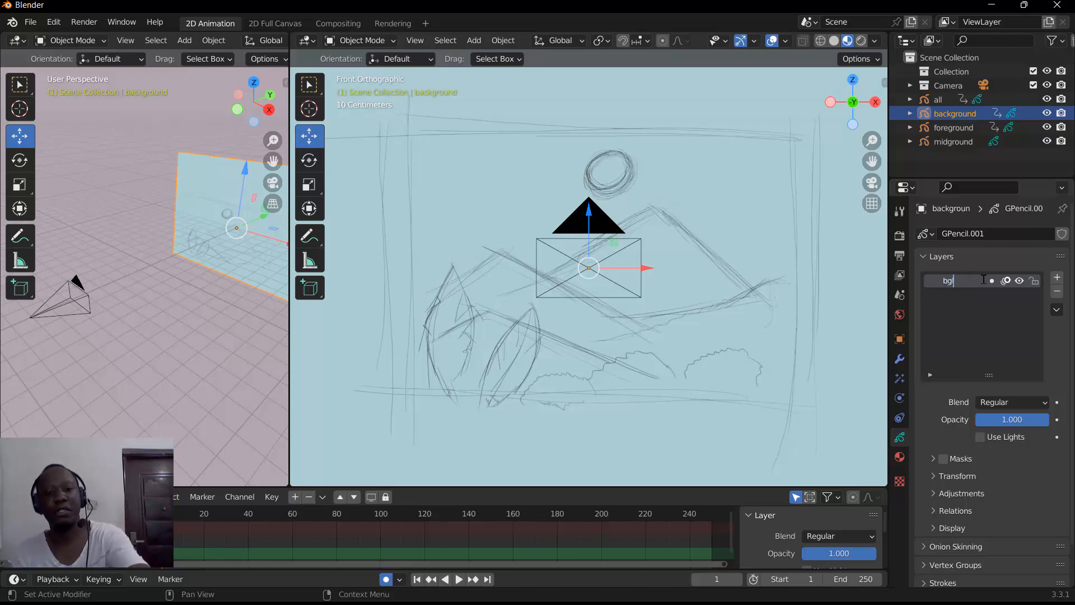
type("layer")
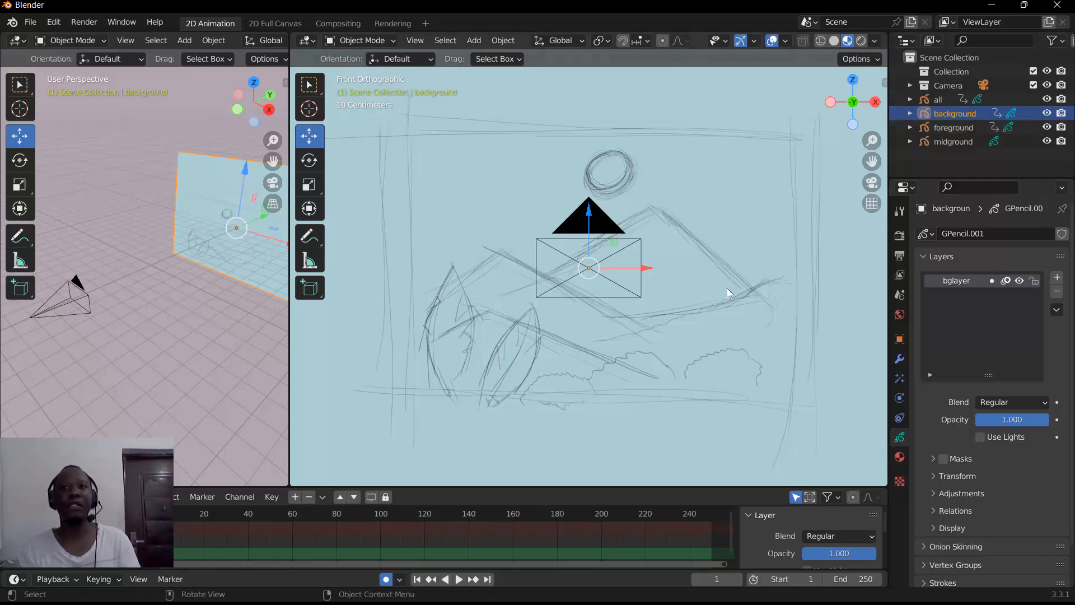
Step: Select the foreground object and rename its Grease Pencil layer as fg
left_click(939, 127)
left_click(940, 144)
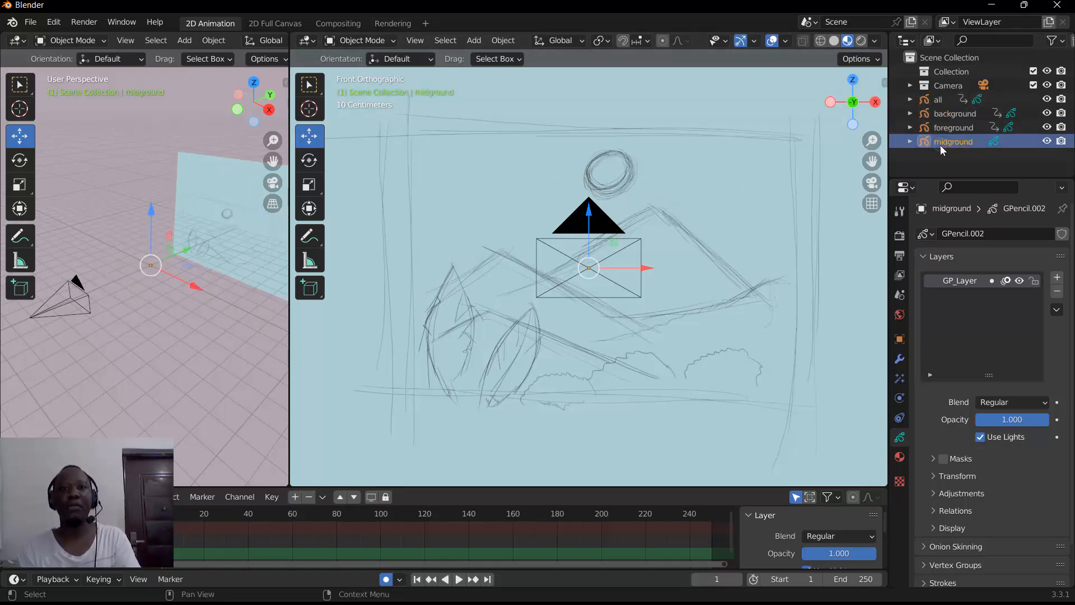
left_click(940, 129)
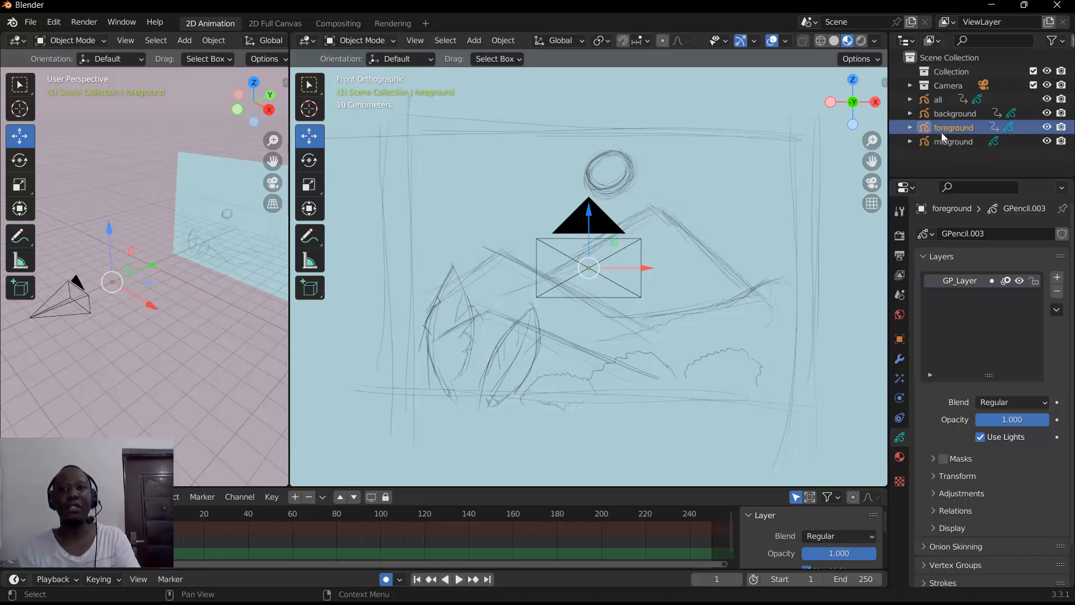
double_click(962, 280)
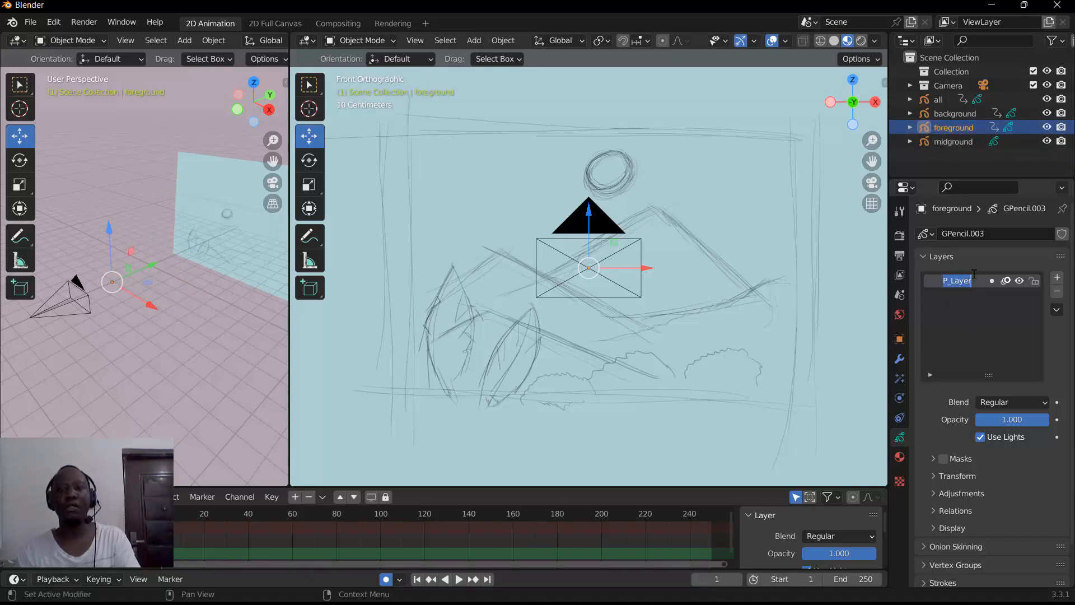
type("fg")
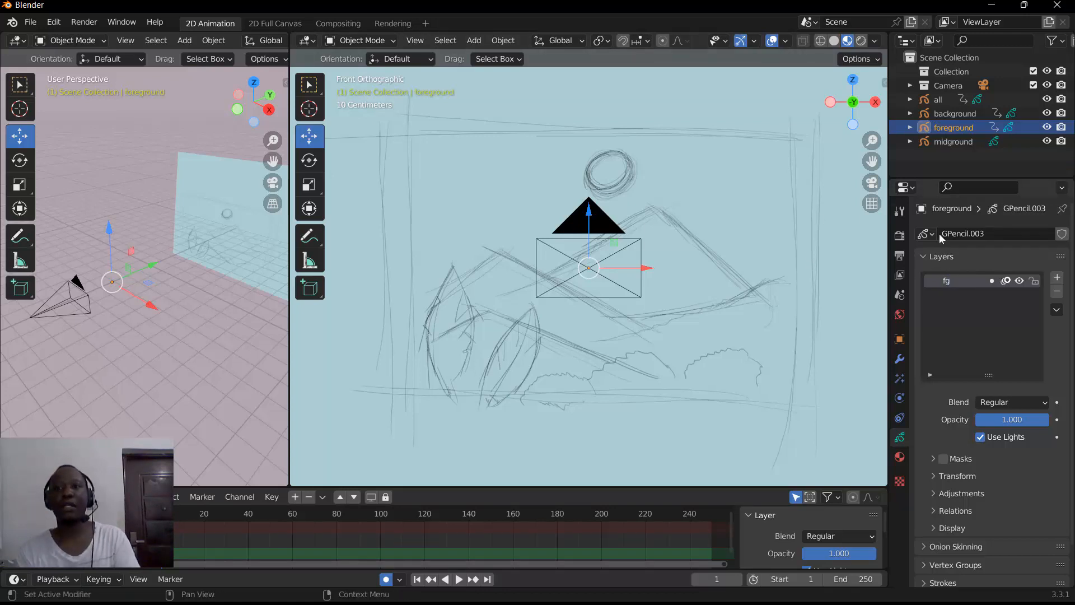
Step: Select the midground object and rename its Grease Pencil layer as mg
left_click(946, 141)
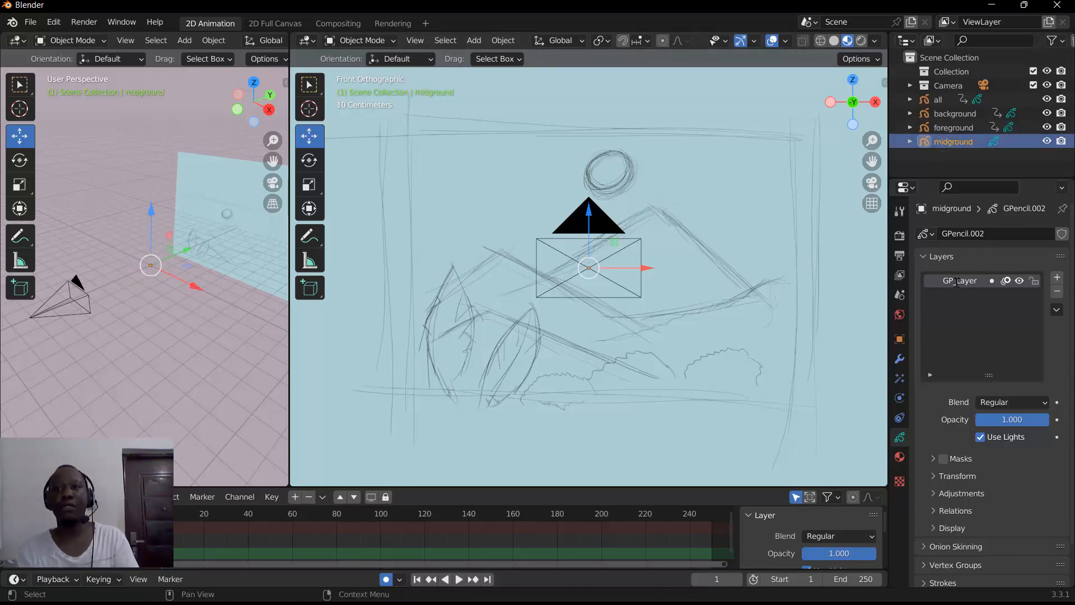
double_click(957, 281)
type("mg")
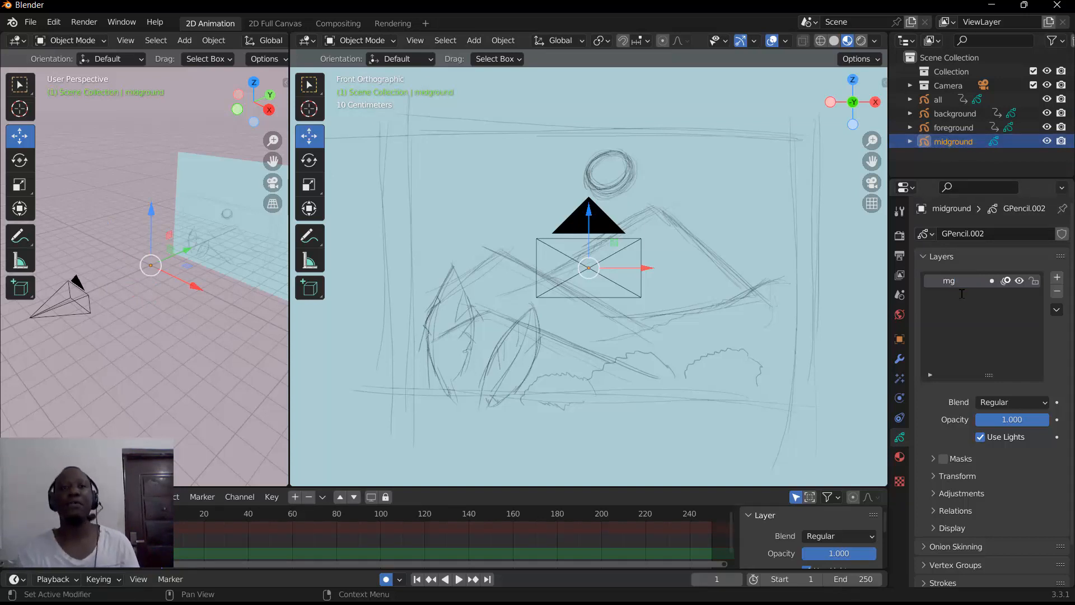
left_click(345, 41)
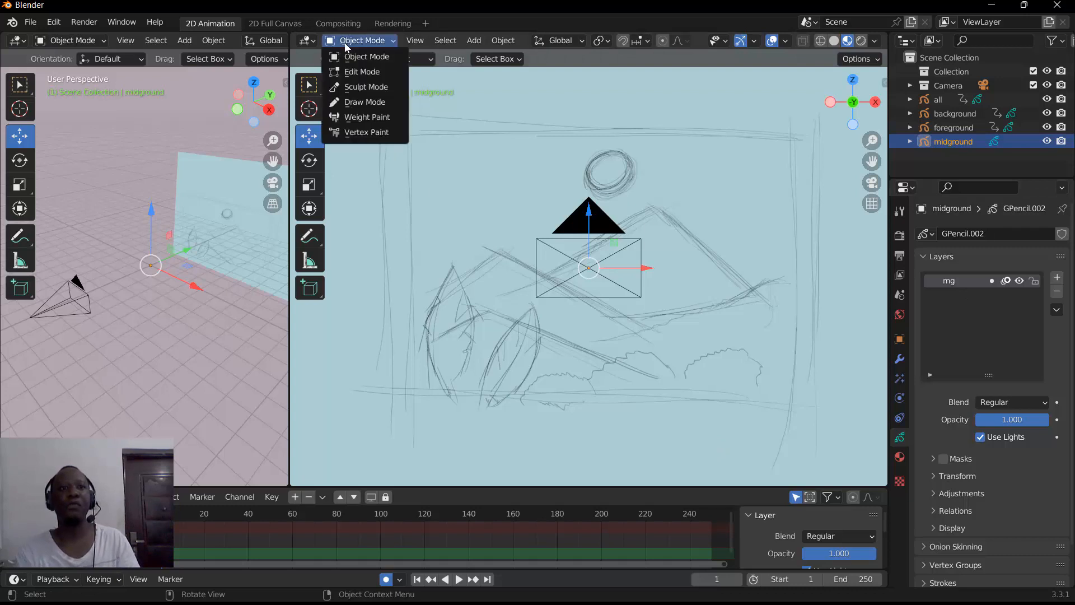
left_click(355, 105)
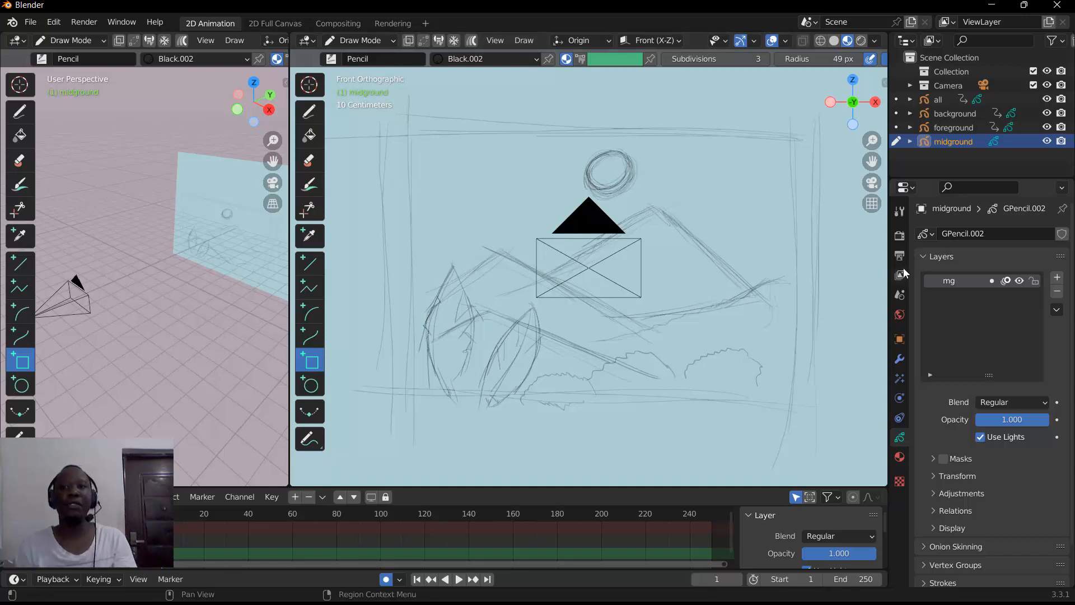
left_click(943, 115)
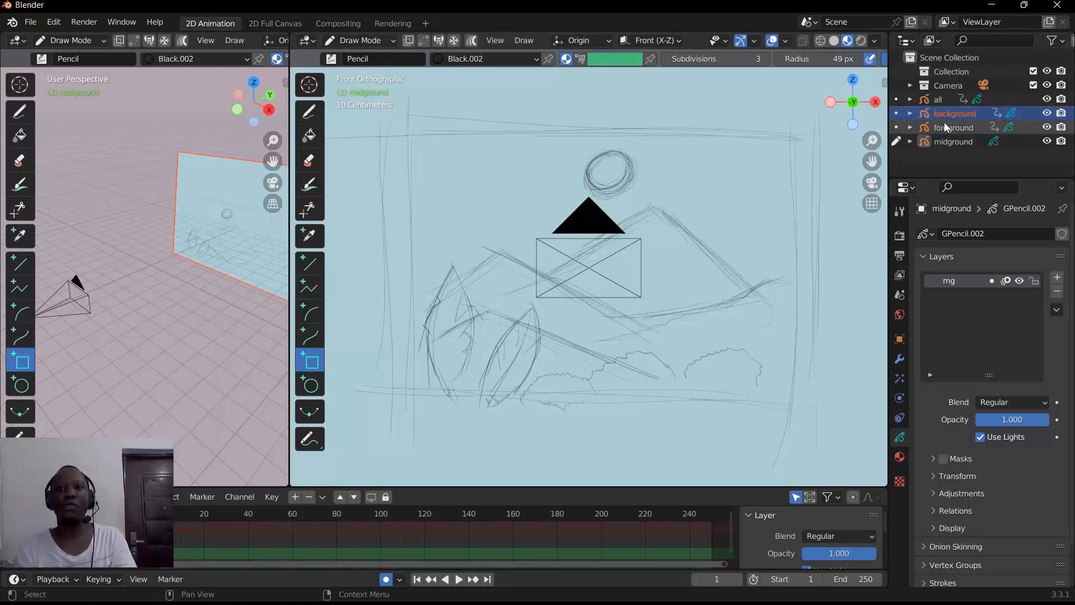
left_click(943, 126)
left_click(943, 113)
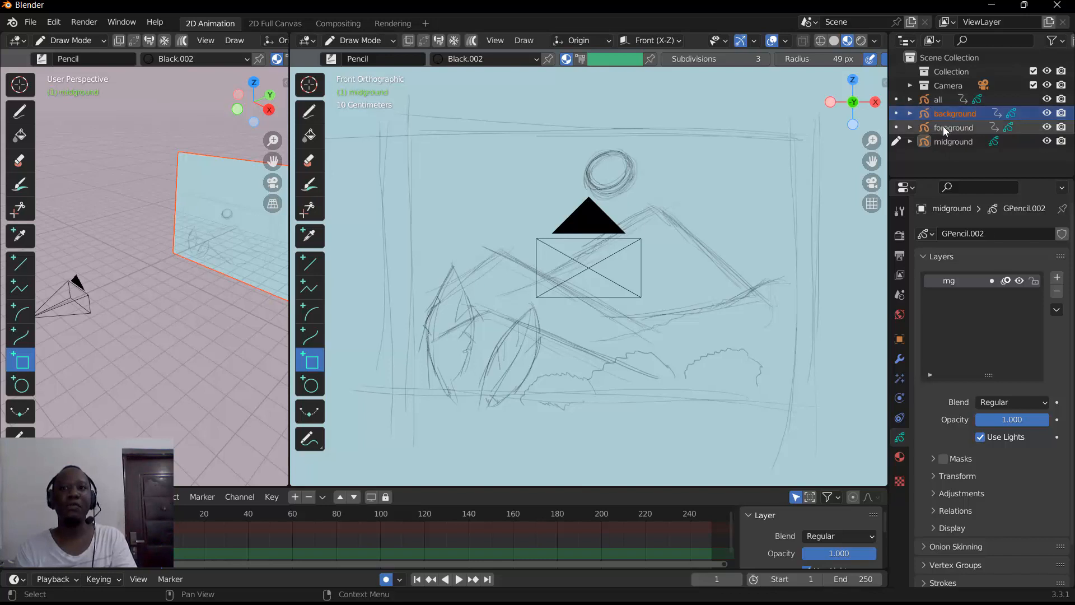
left_click(943, 127)
left_click(900, 456)
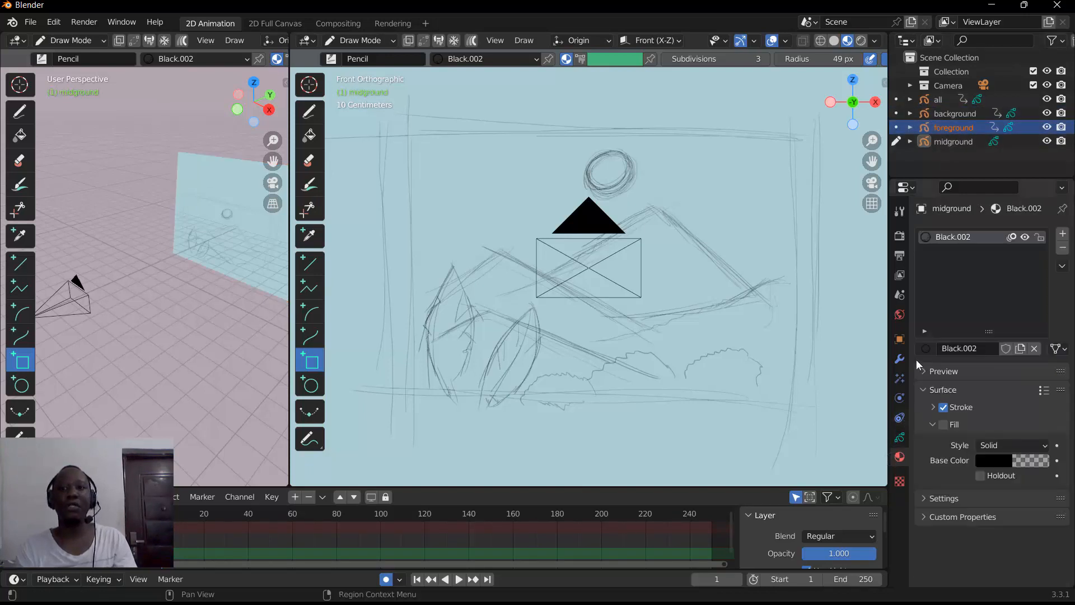
left_click(900, 437)
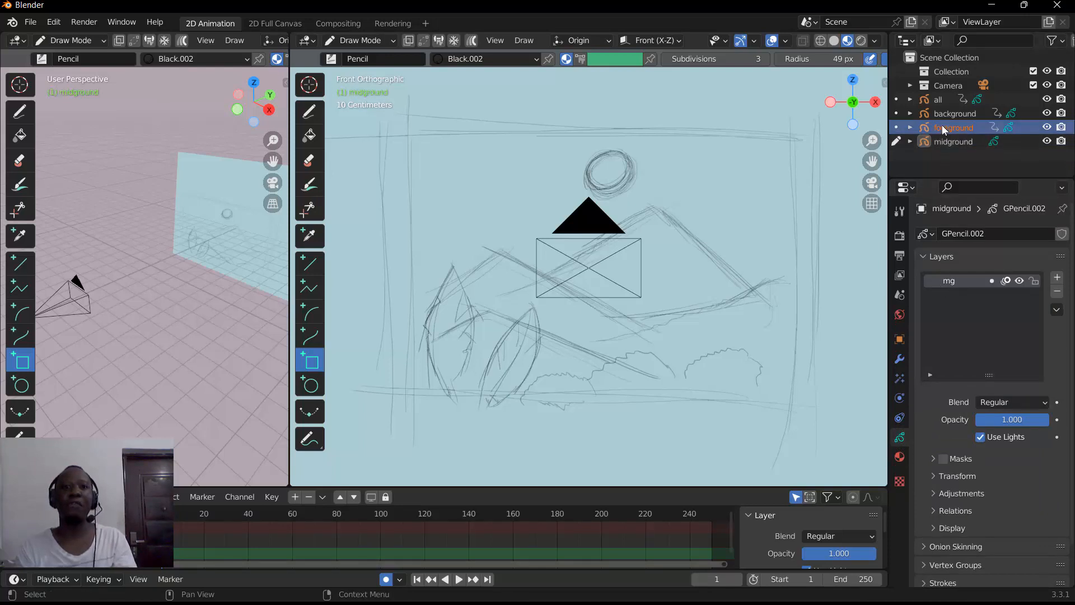
left_click(353, 45)
left_click(351, 55)
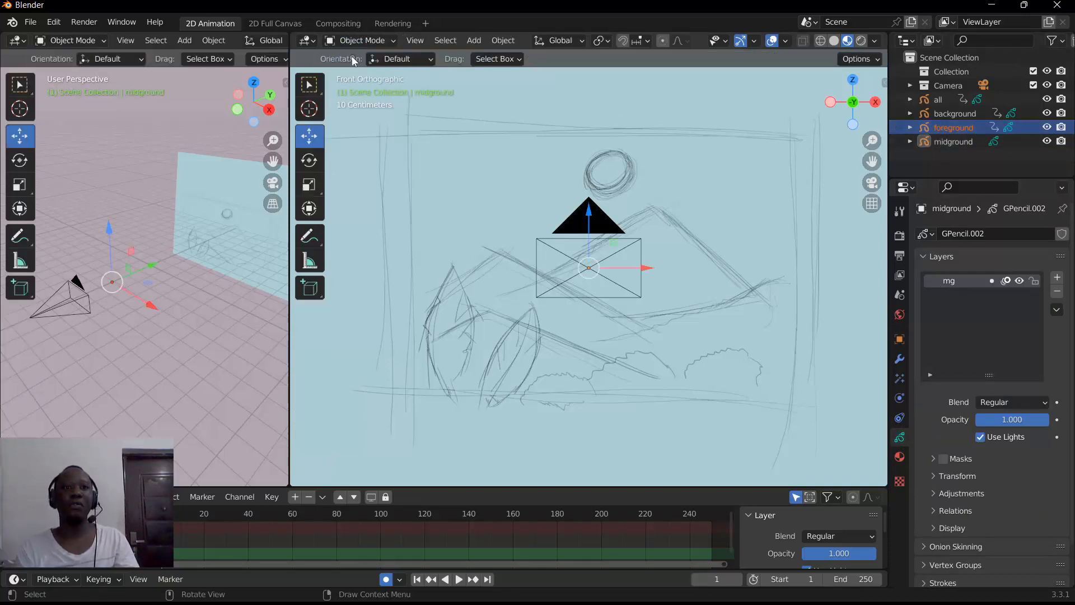
Step: Make midground the active object, switch it to Draw Mode and display its material settings
left_click(947, 115)
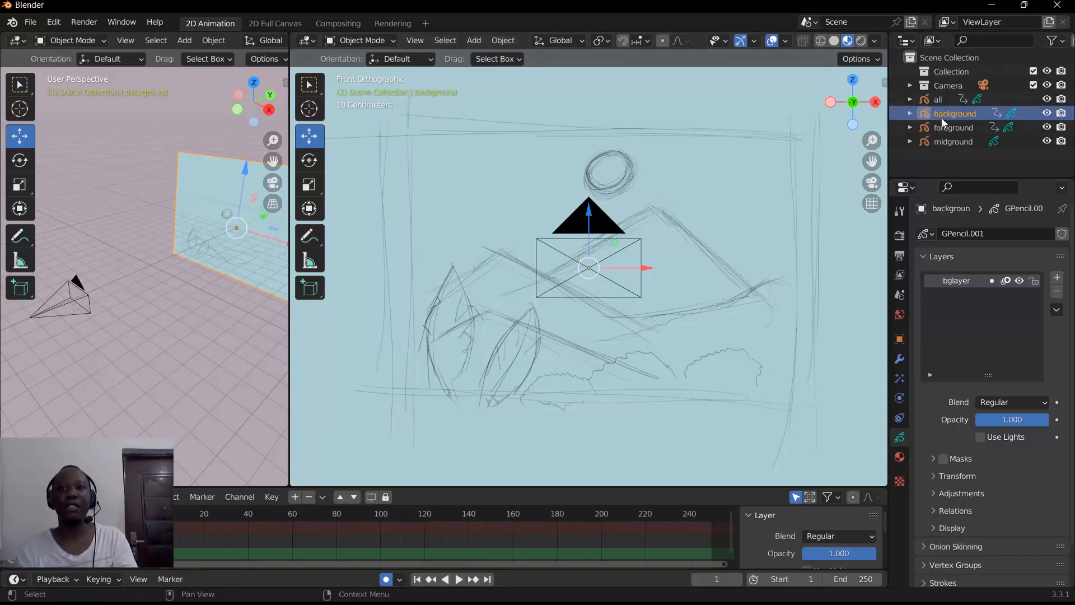
left_click(942, 141)
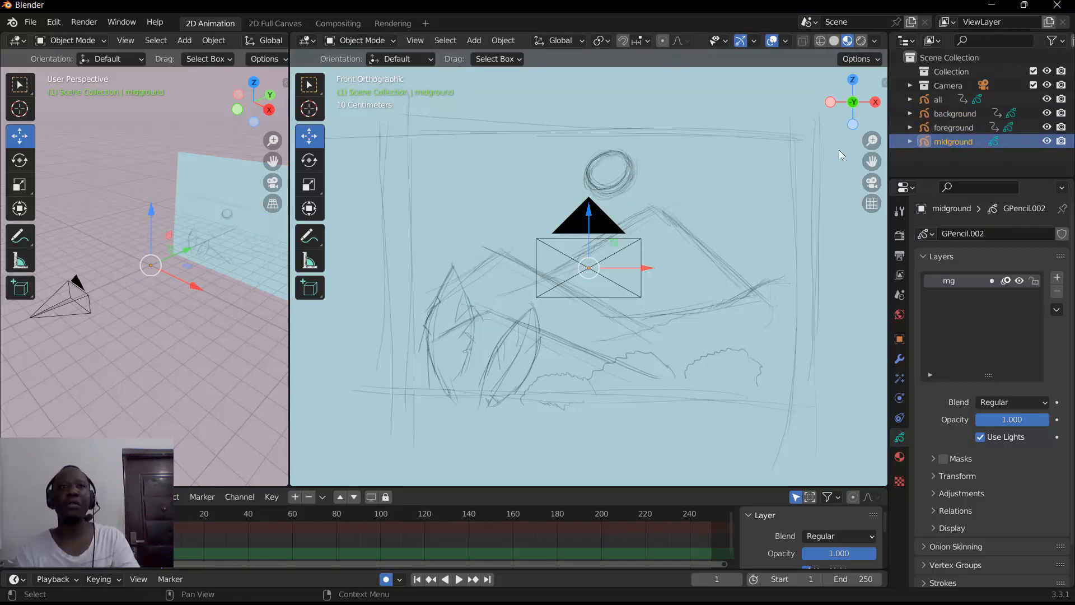
left_click(375, 41)
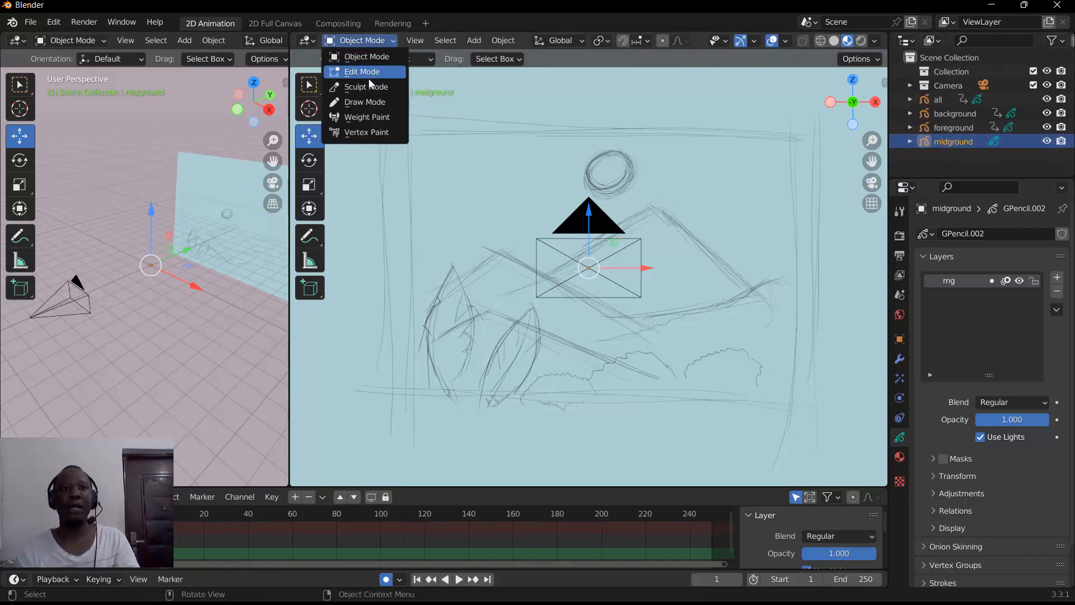
left_click(366, 101)
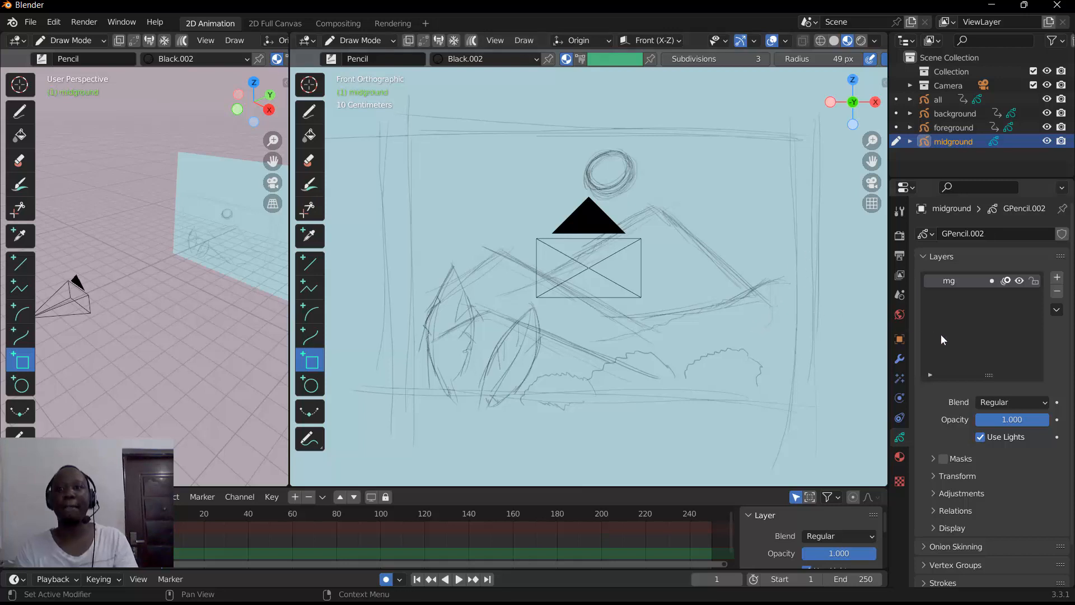
left_click(900, 457)
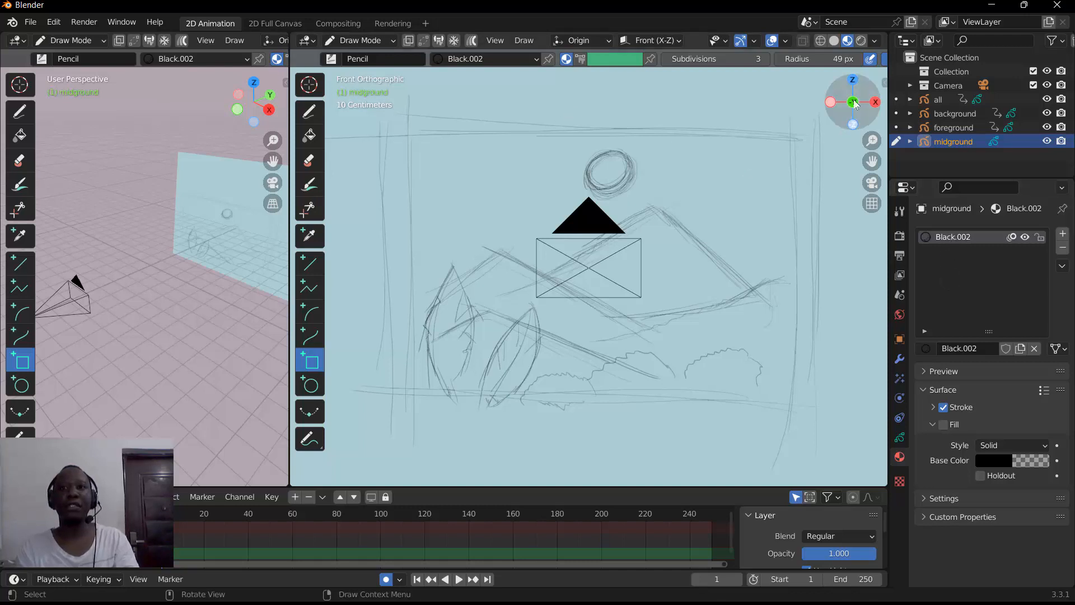
Step: Change the drawing brush from Pencil to Ink Pen
left_click(884, 81)
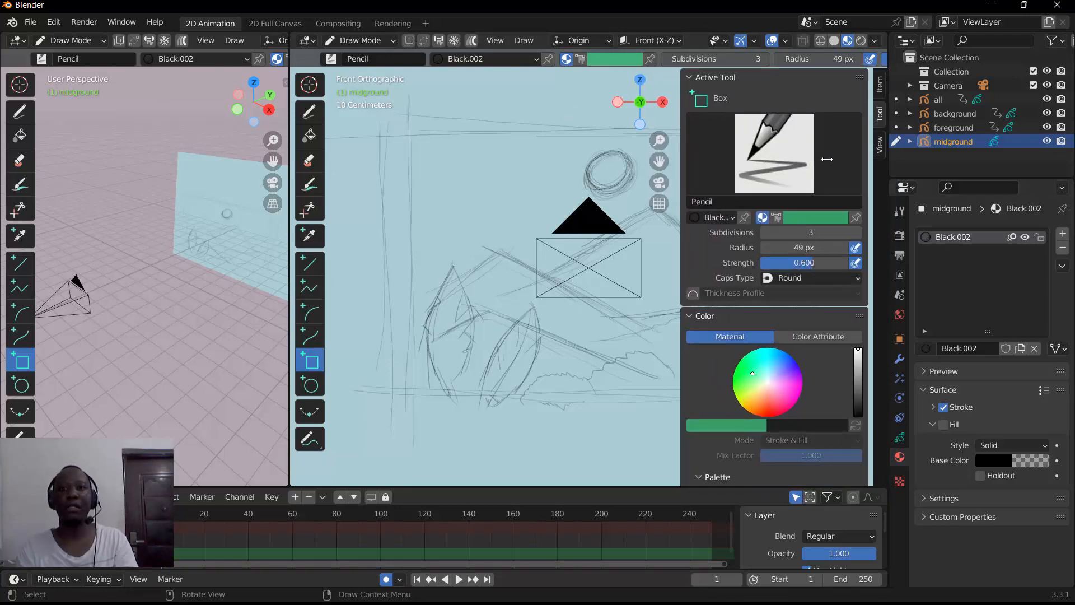
left_click_drag(888, 107, 866, 106)
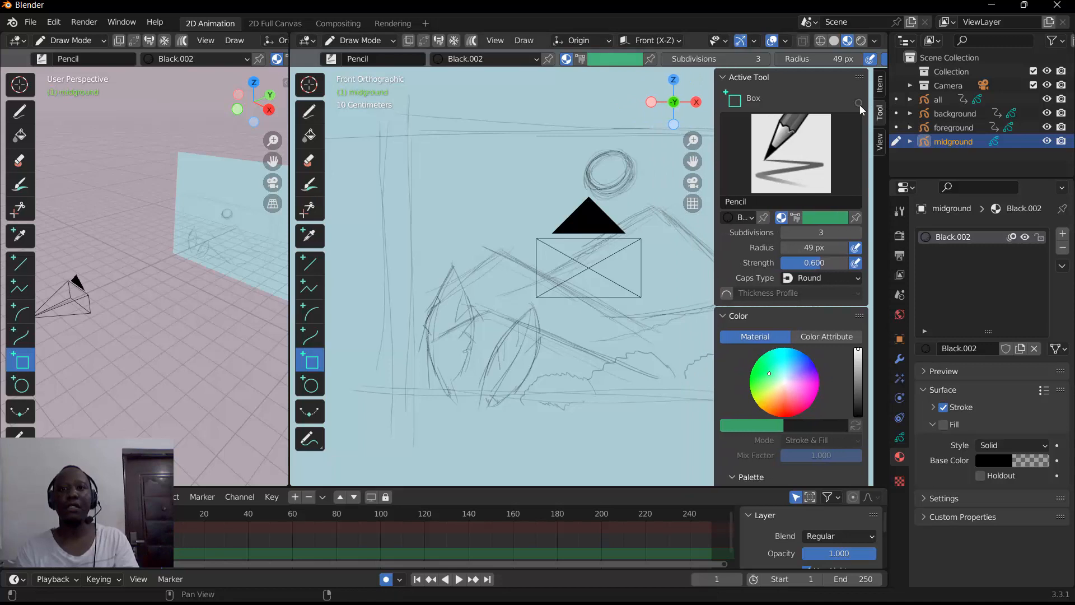
left_click(793, 156)
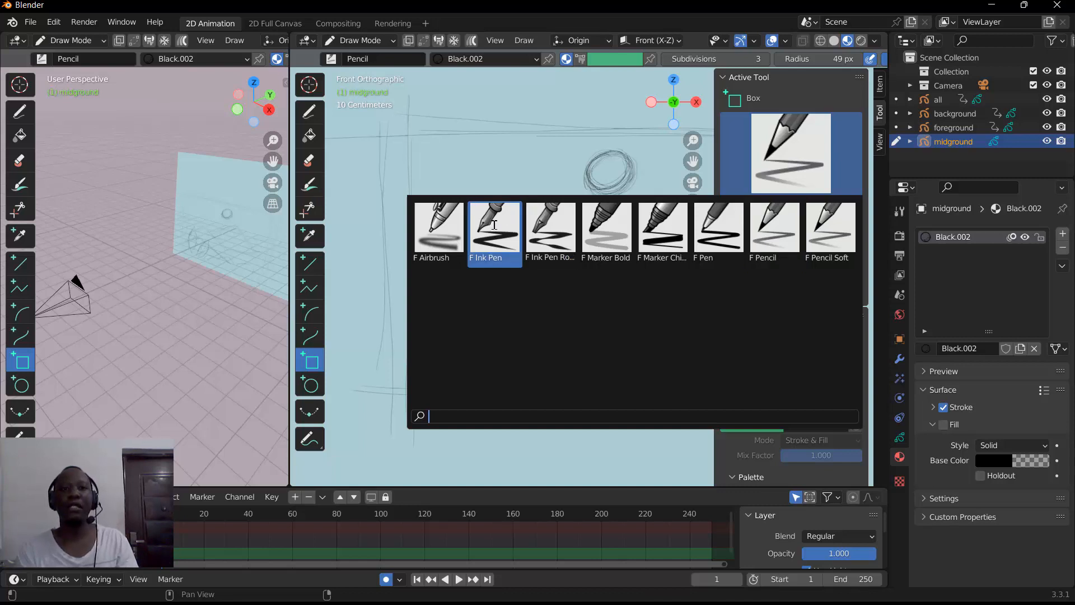
left_click(495, 228)
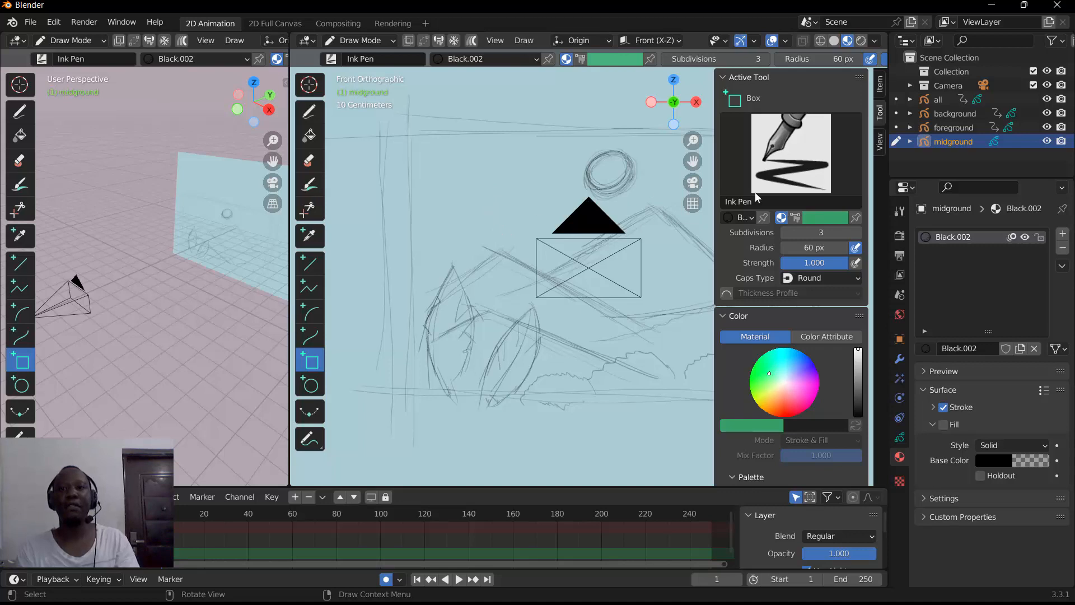
key("n")
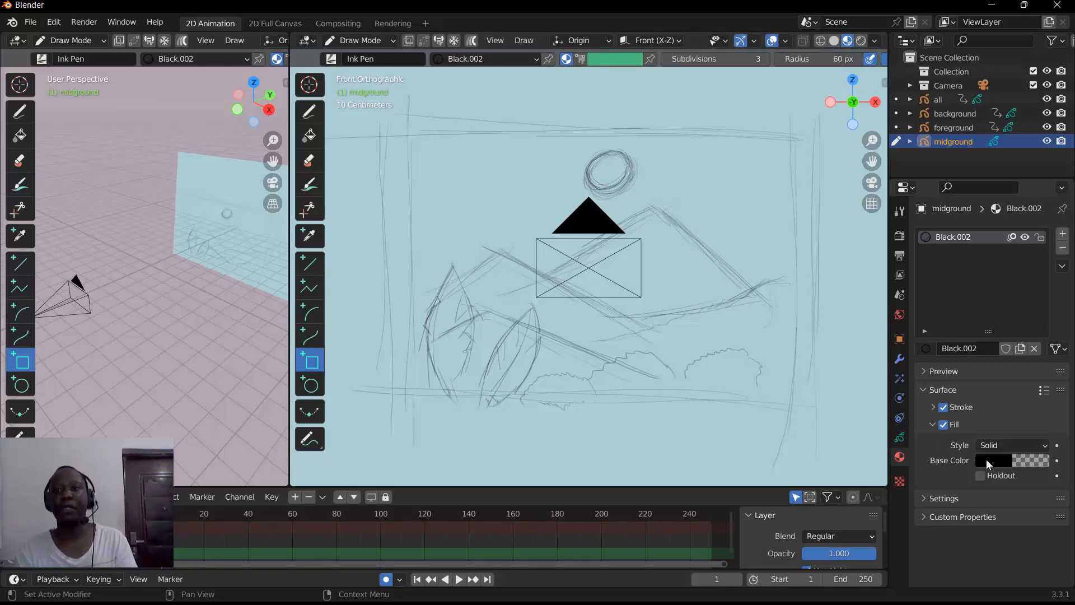
Step: Enable Fill on midground's Black.002 material and set the fill base color to a muted dark green with hue 0.304
left_click(963, 425)
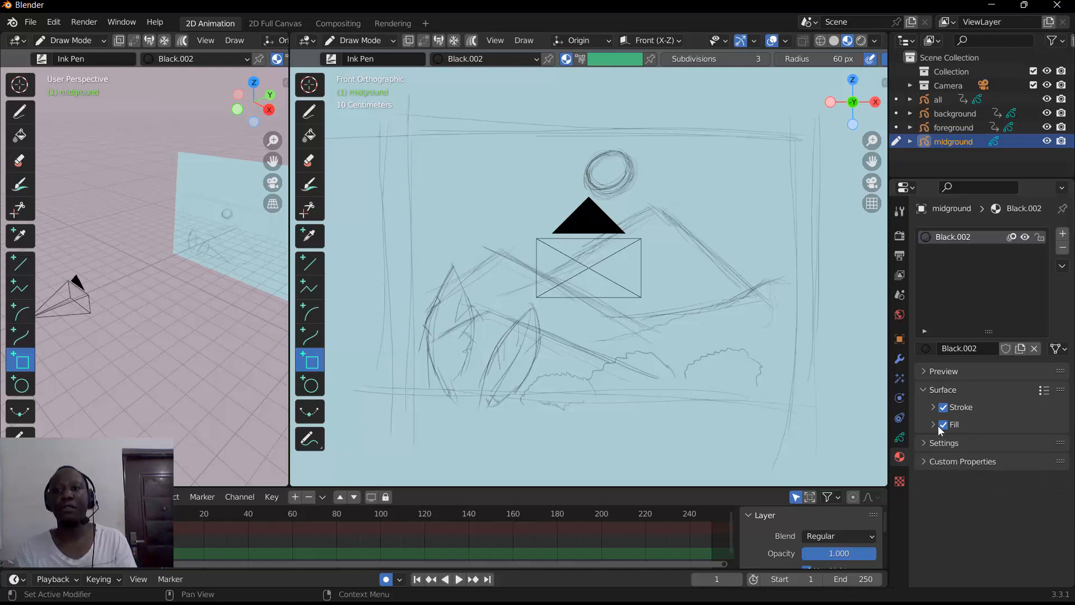
left_click(937, 425)
left_click(981, 459)
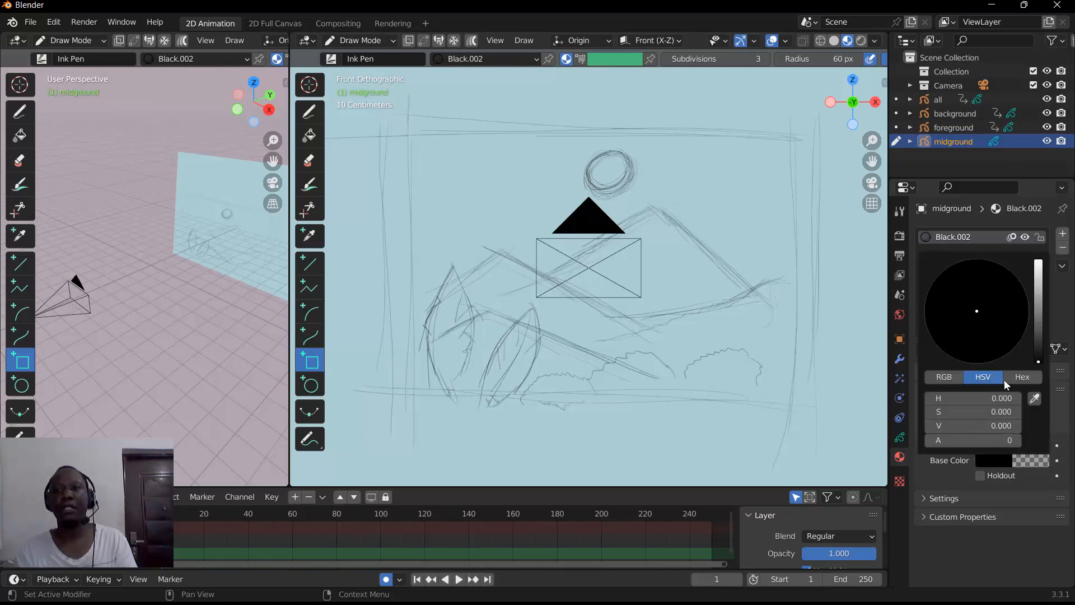
mouse_move(1038, 335)
left_mouse_down()
mouse_move(1038, 292)
mouse_move(987, 303)
left_mouse_up()
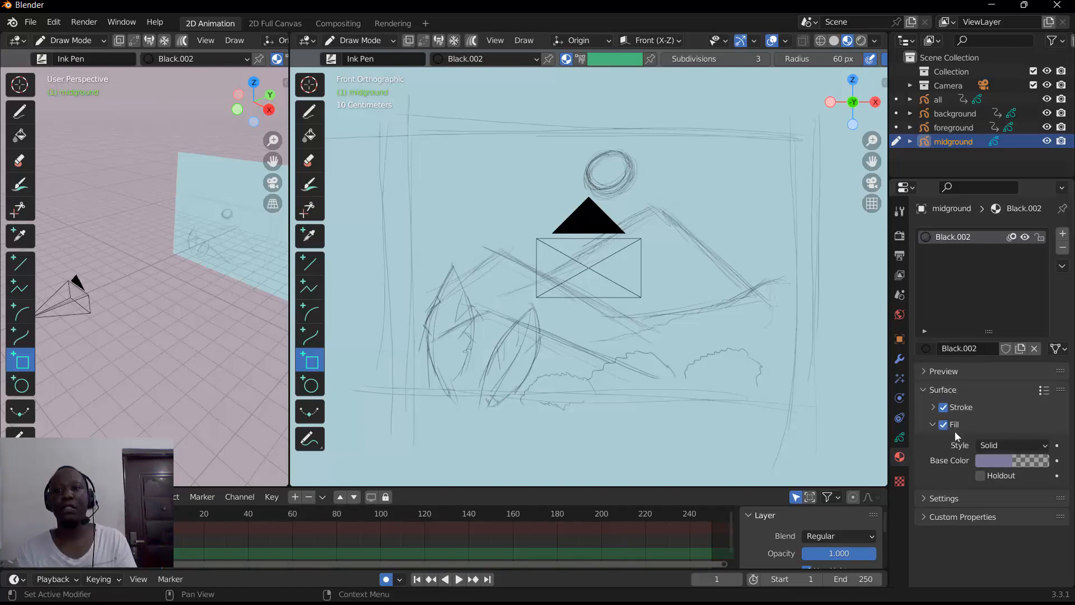
left_click(982, 459)
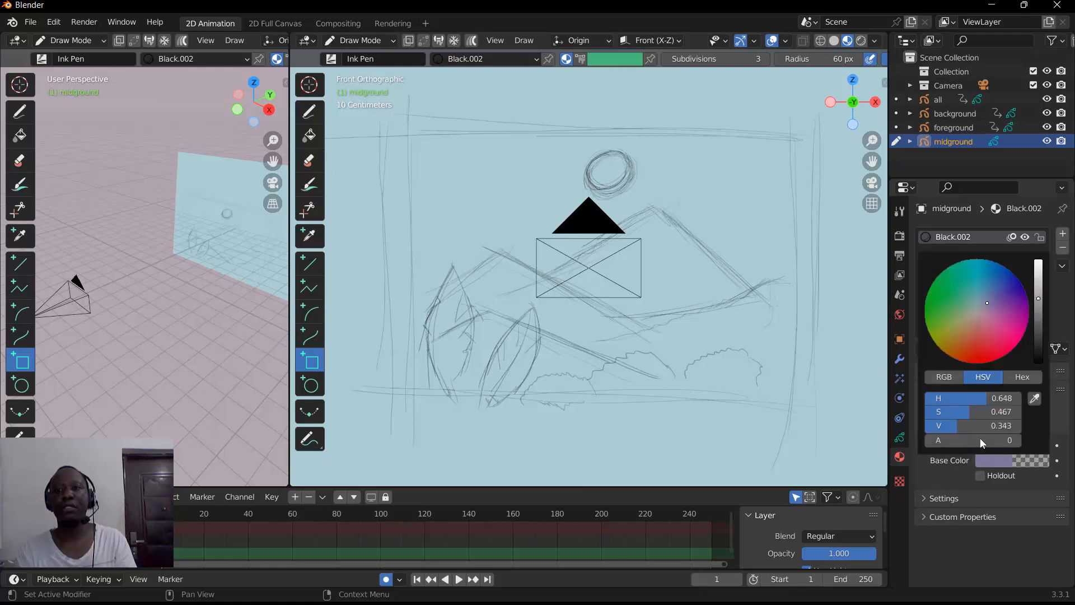
left_click_drag(984, 296, 961, 306)
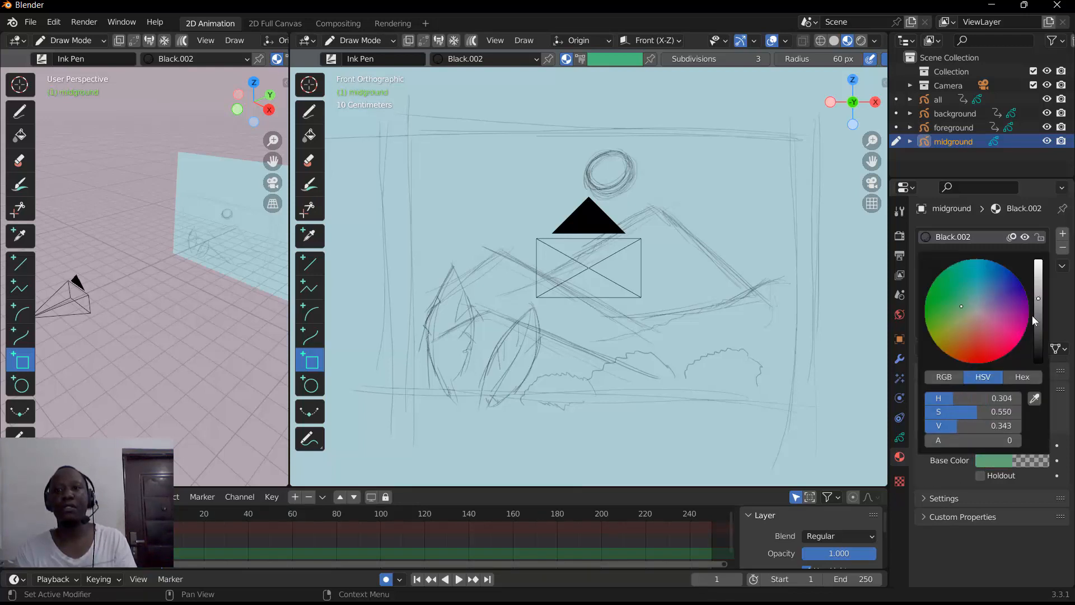
left_click_drag(1036, 301, 1034, 308)
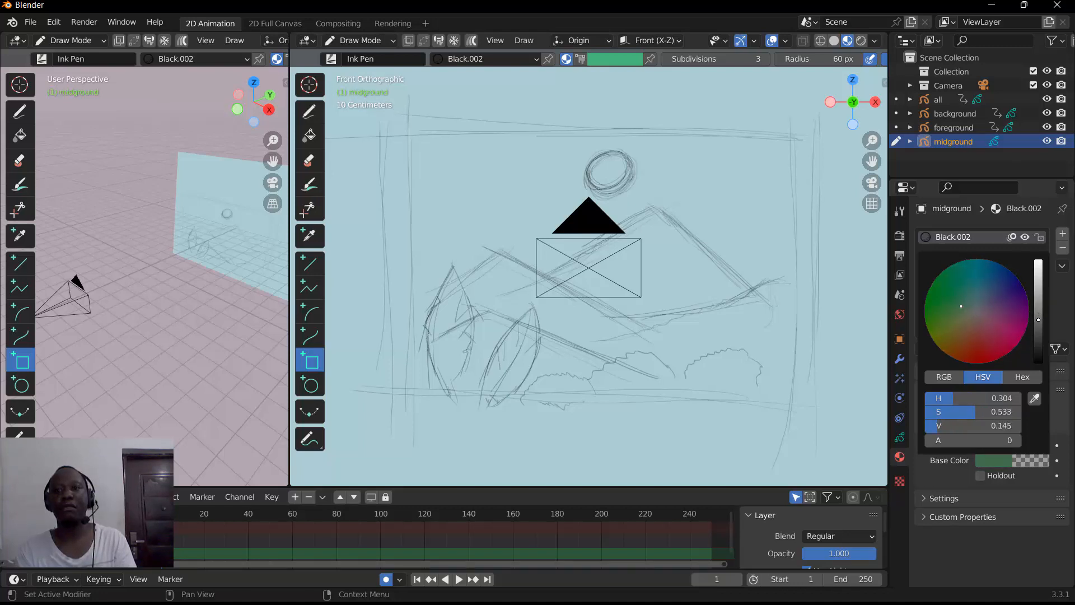
mouse_move(968, 411)
left_mouse_down()
mouse_move(958, 411)
mouse_move(968, 411)
left_mouse_up()
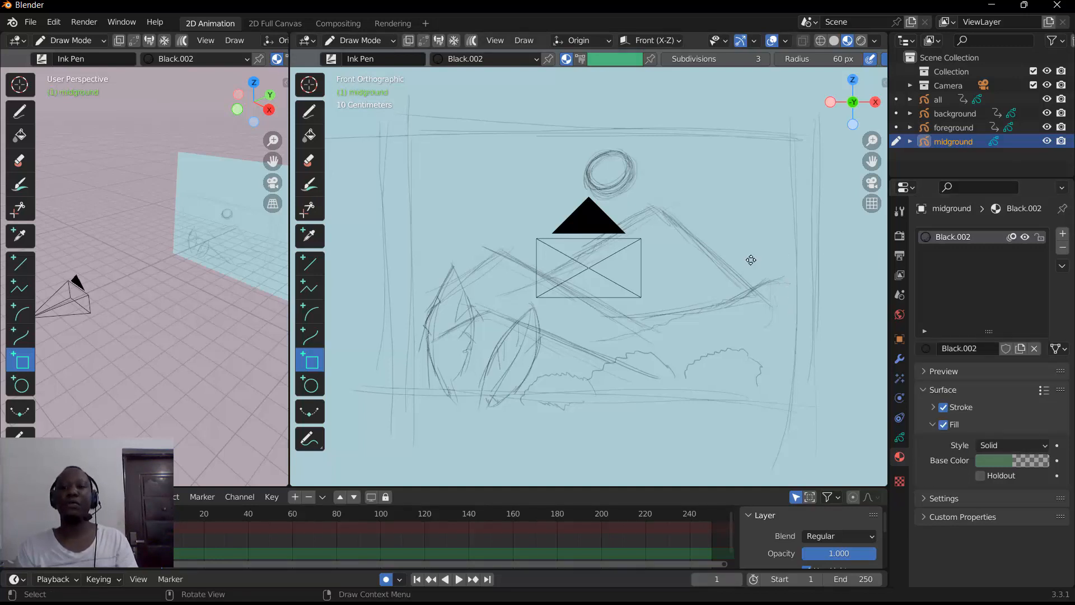
left_click_drag(794, 265, 741, 301)
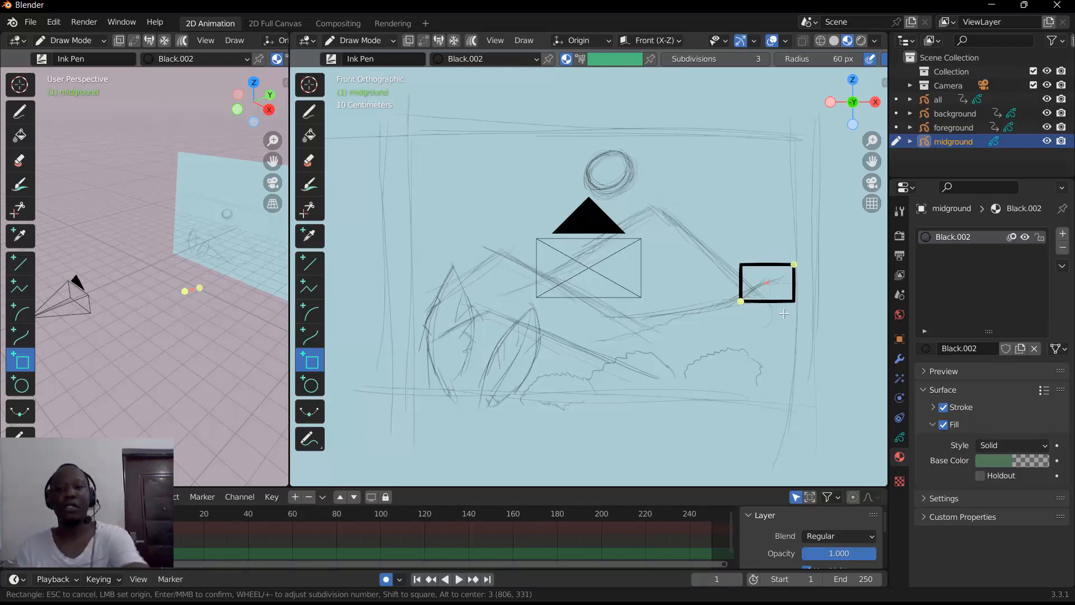
key("Return")
key("ctrl+z")
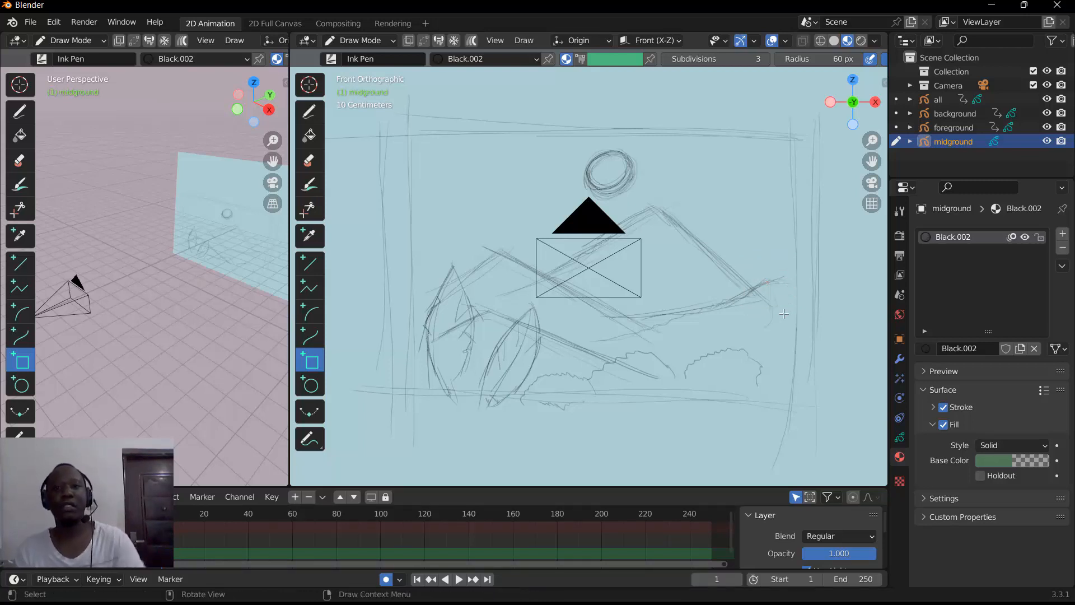
Step: Switch to the freehand Draw tool and try a small closed outline at the ridge's right end, then undo it
left_click(309, 115)
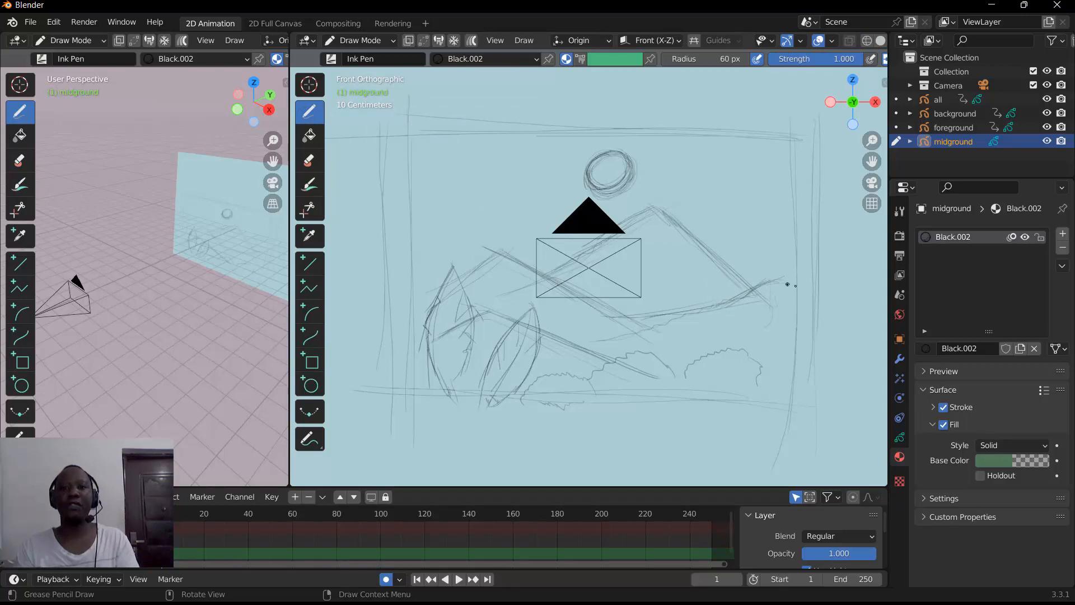
mouse_move(806, 276)
left_mouse_down()
mouse_move(785, 274)
mouse_move(717, 307)
mouse_move(787, 315)
mouse_move(806, 275)
left_mouse_up()
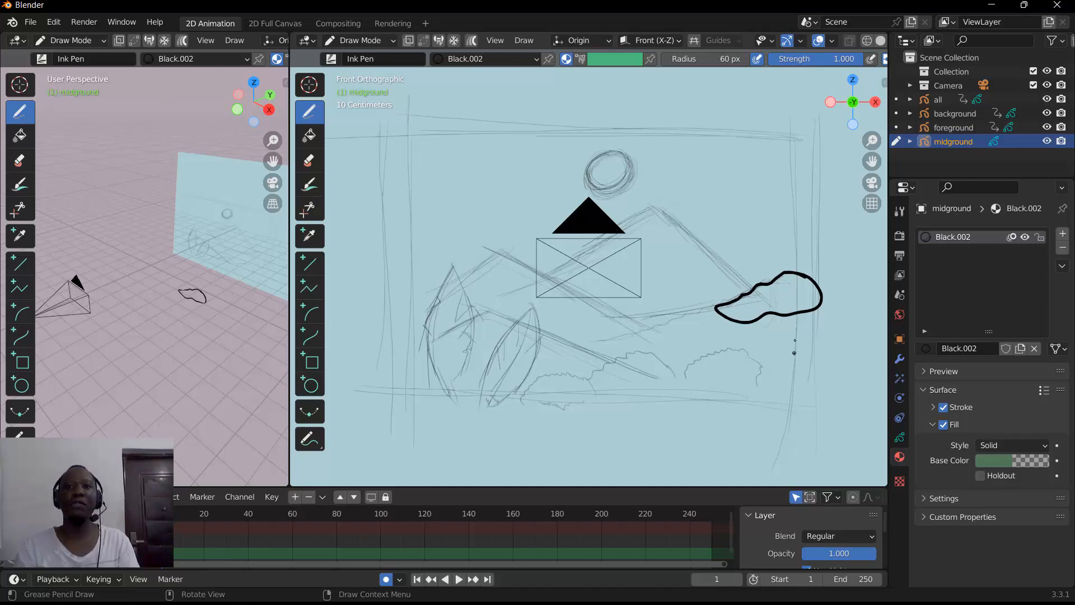
key("ctrl+z")
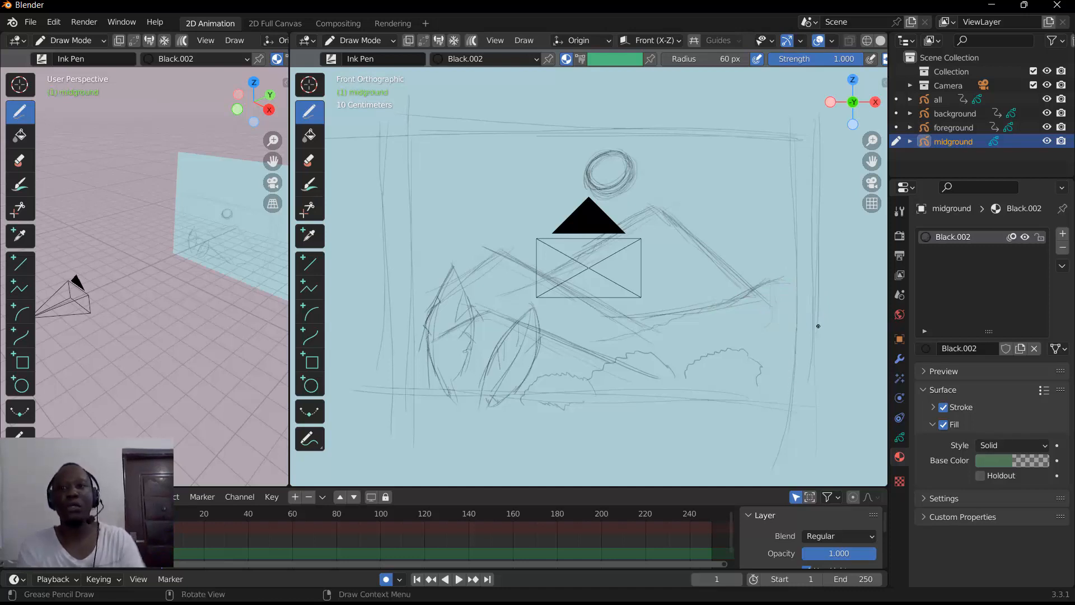
Step: Disable Fill on midground's Black.002 material and add a new material named fs
left_click(944, 425)
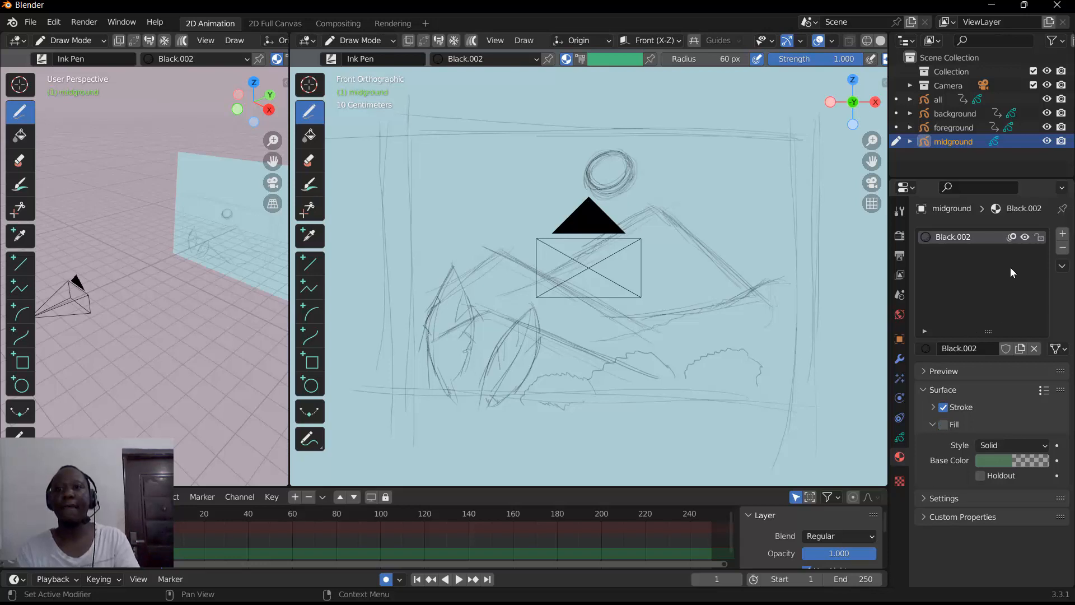
left_click(1062, 233)
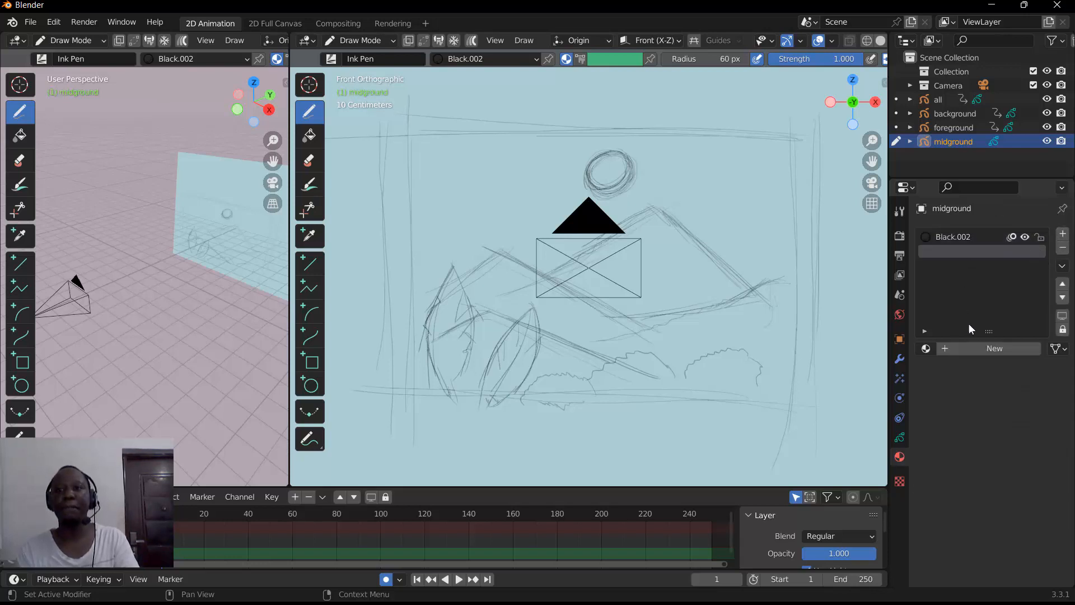
left_click(959, 347)
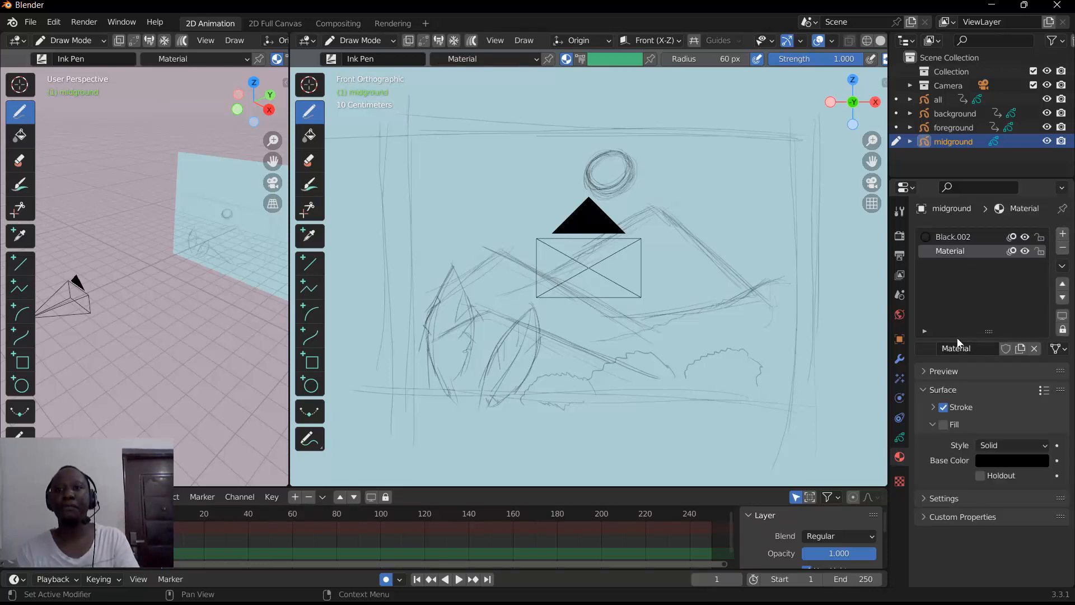
double_click(950, 251)
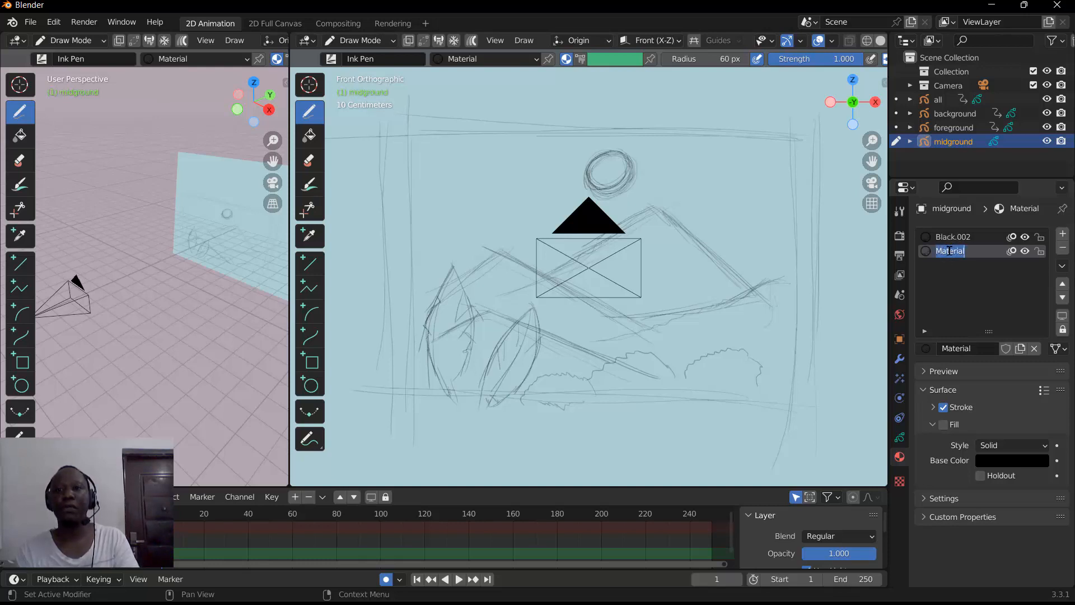
type("fs")
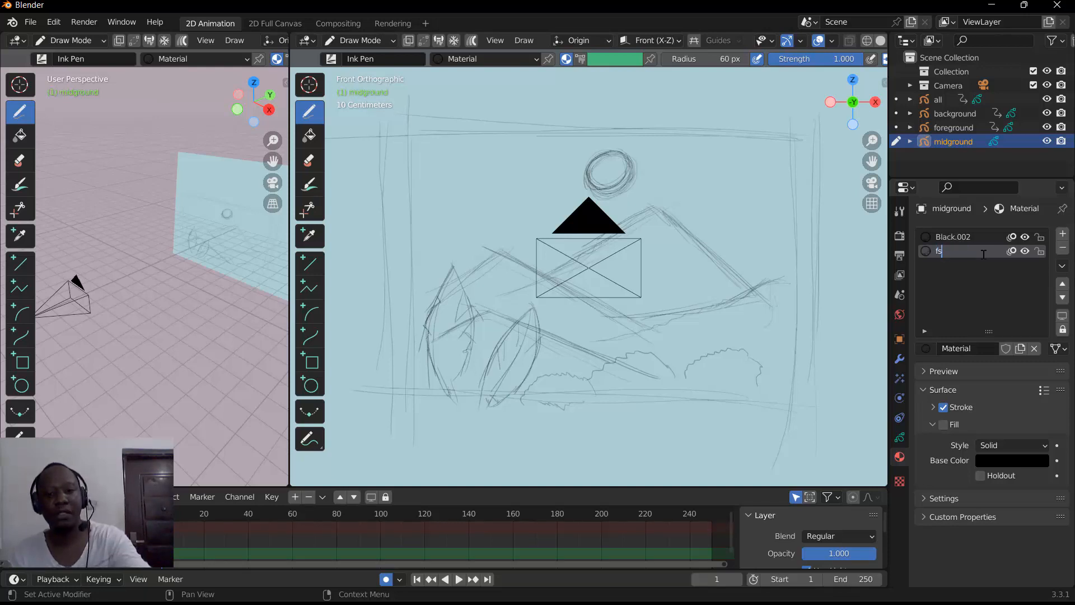
key("Return")
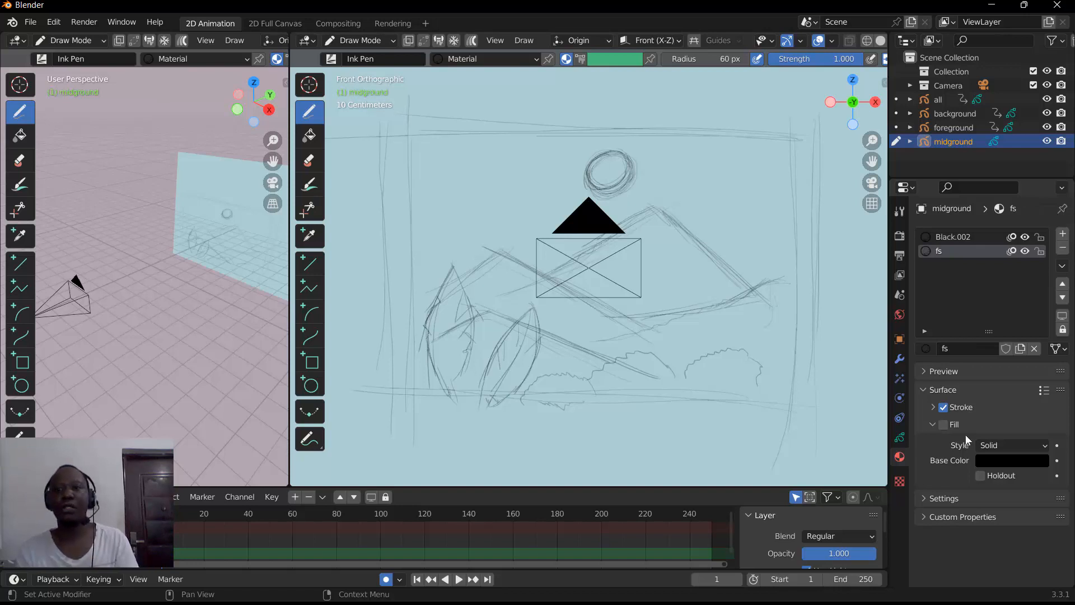
Step: Enable Fill on the fs material and set its fill base color to a muted grayish green
left_click(945, 425)
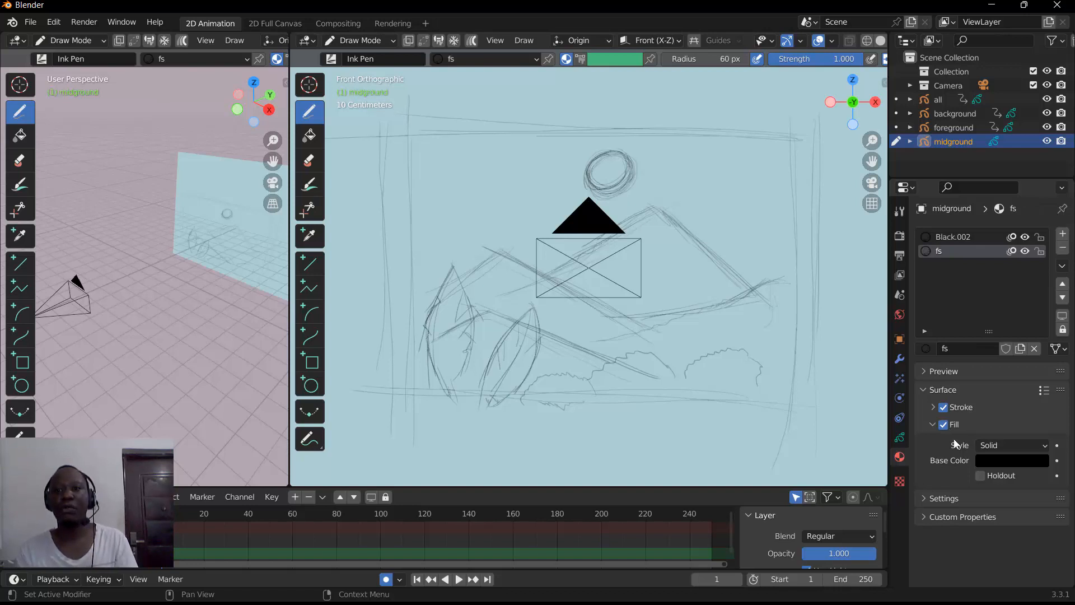
left_click(987, 460)
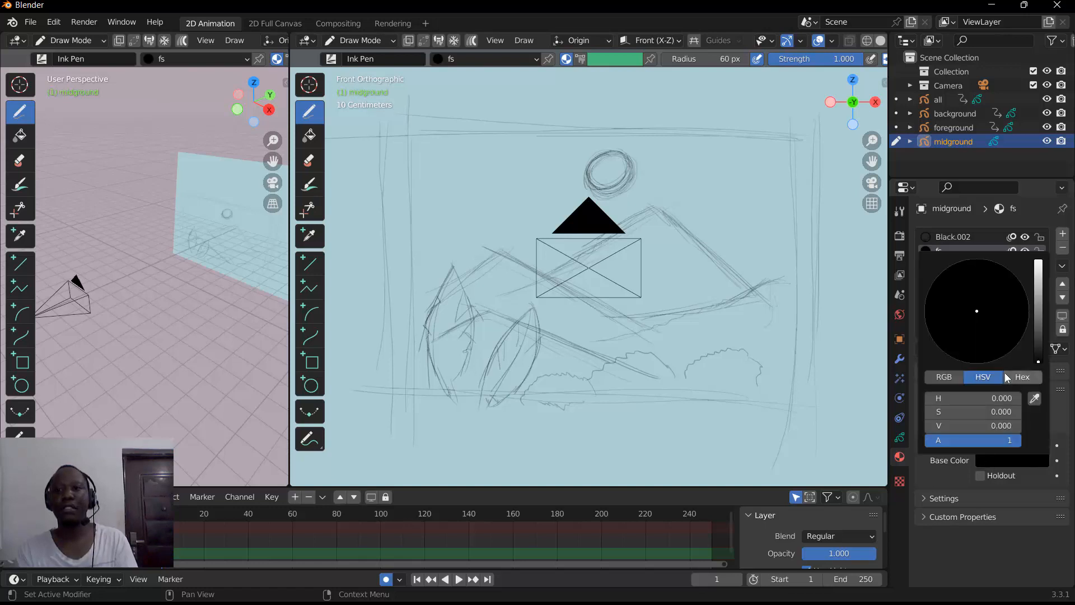
left_click_drag(1039, 343, 1039, 313)
left_click_drag(960, 300, 964, 313)
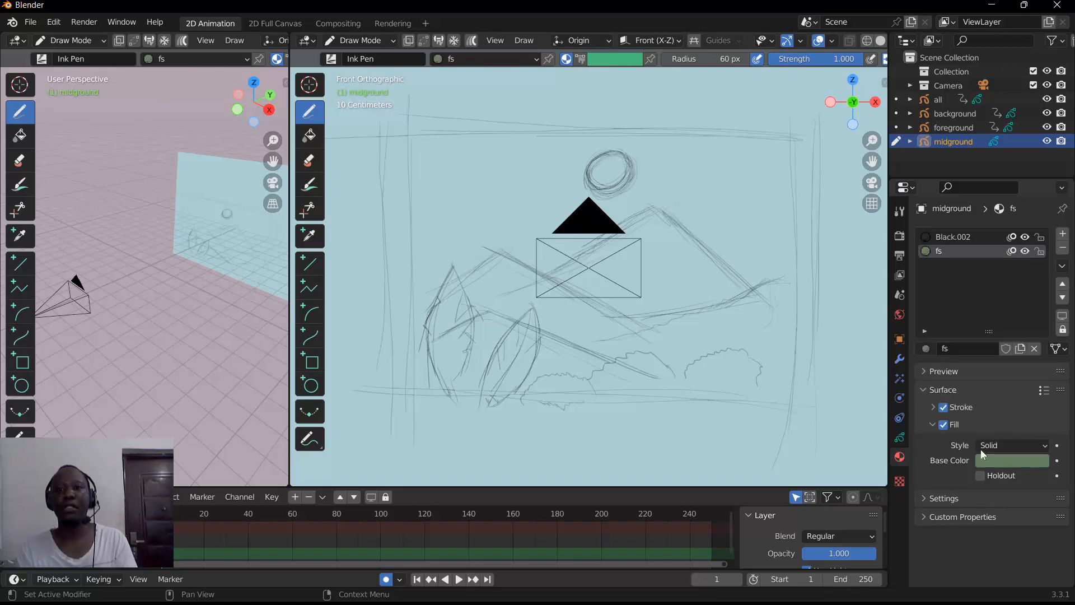
Step: Draw the closed midground hill following the sketched slope down from the right, and display midground's Grease Pencil layer settings
mouse_move(784, 283)
left_mouse_down()
mouse_move(776, 273)
mouse_move(569, 337)
mouse_move(517, 366)
mouse_move(650, 376)
mouse_move(804, 345)
mouse_move(798, 297)
mouse_move(780, 276)
left_mouse_up()
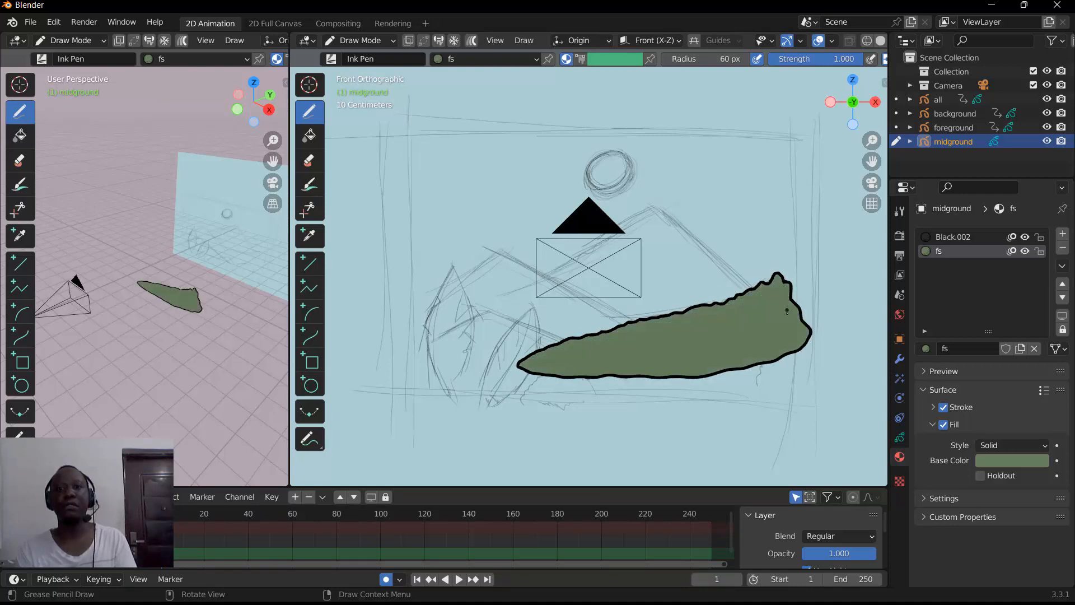
left_click(900, 437)
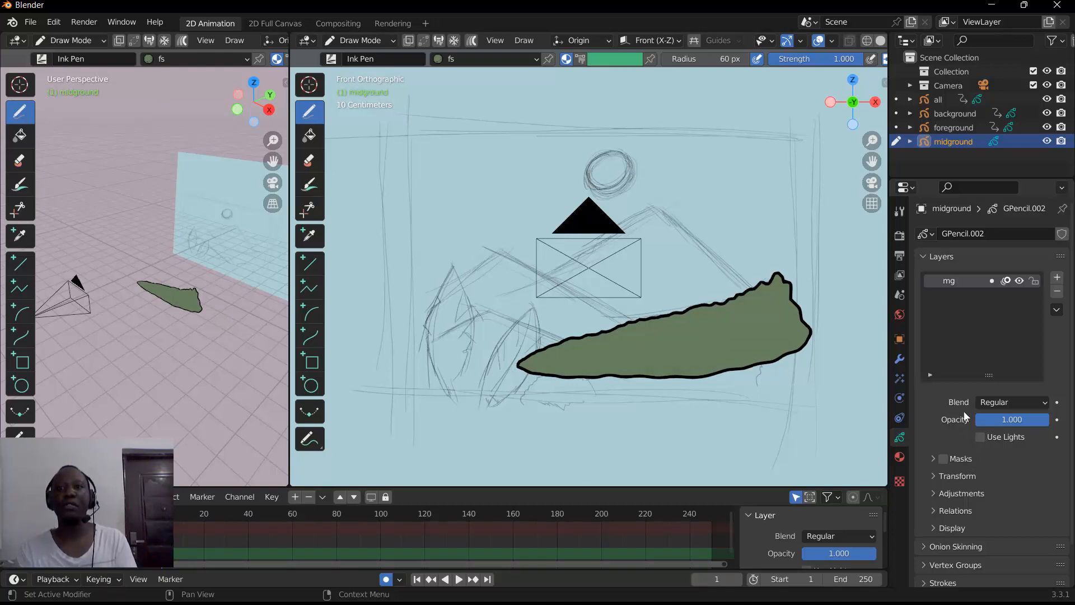
Step: Return midground to Object Mode, make foreground the active object and switch it to Draw Mode
left_click(383, 42)
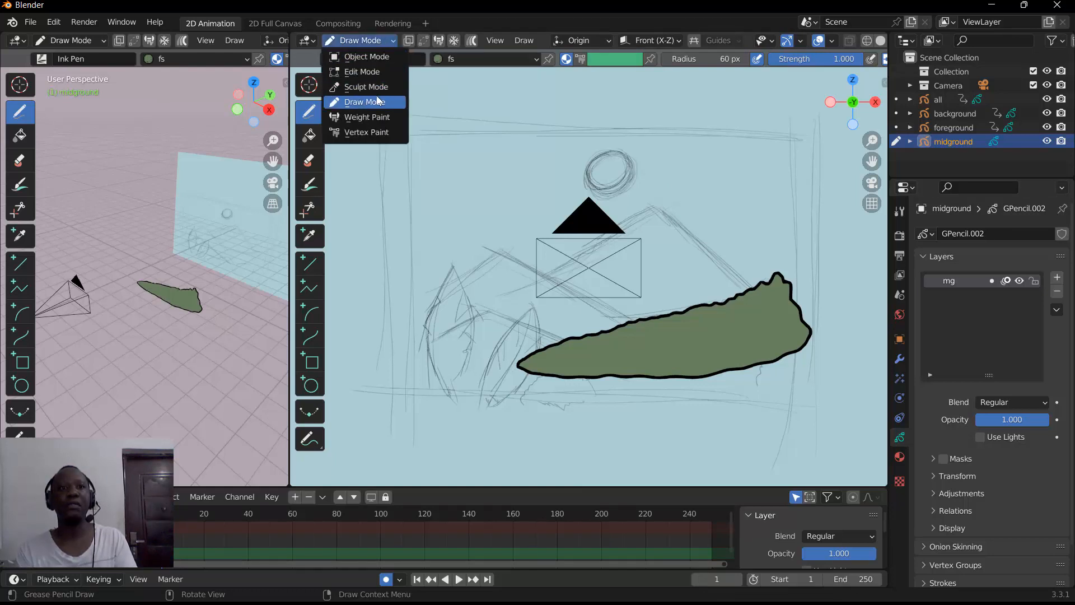
left_click(366, 57)
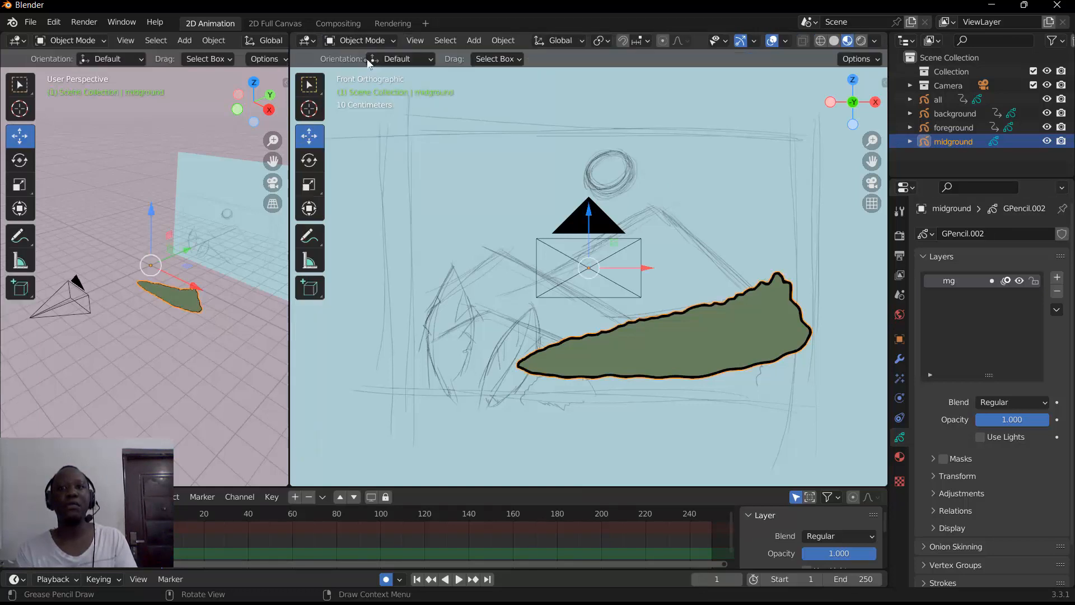
left_click(939, 127)
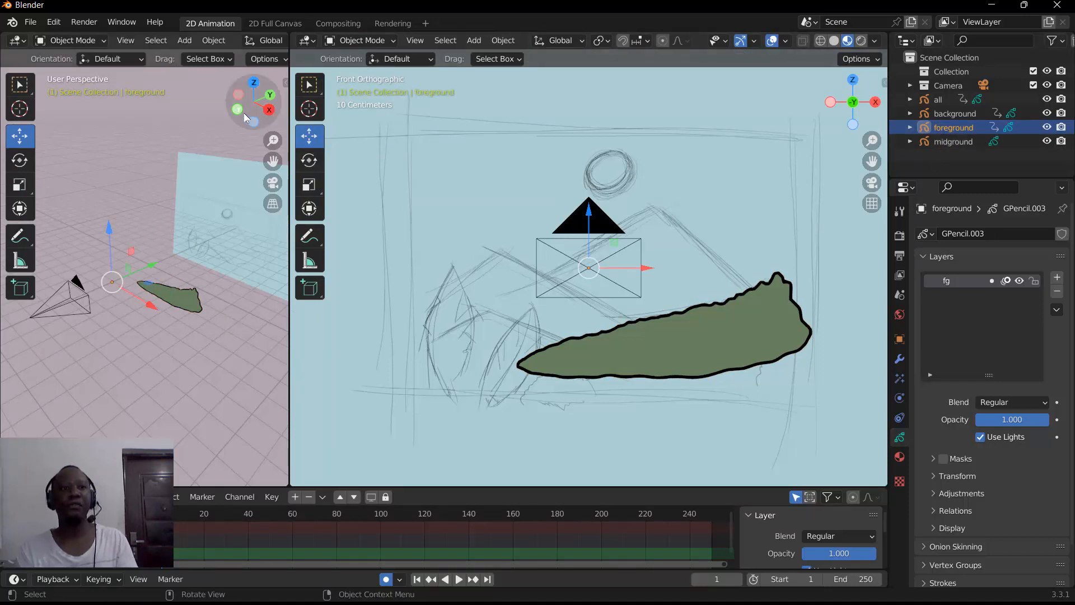
left_click_drag(244, 113, 238, 115)
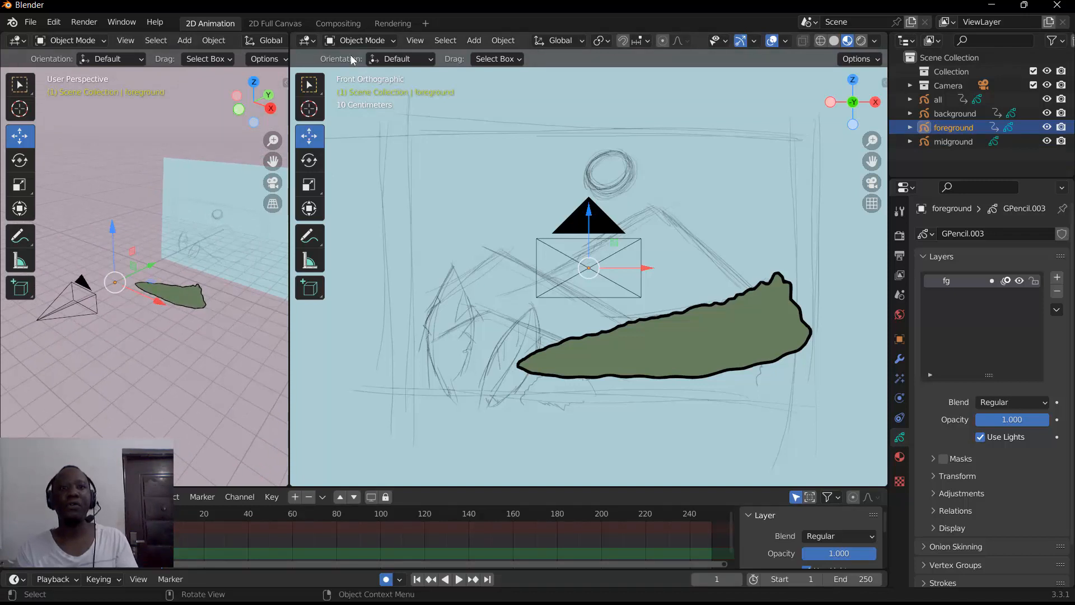
left_click(354, 40)
left_click(356, 100)
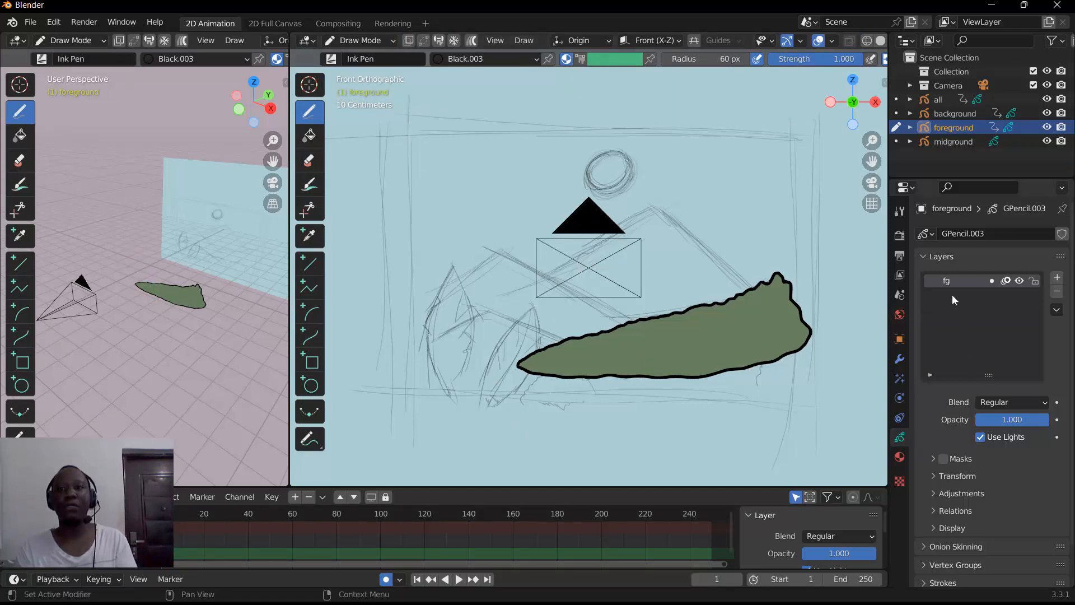
Step: Add a second material slot to the foreground object, assign the fs material and make it an independent copy
left_click(900, 457)
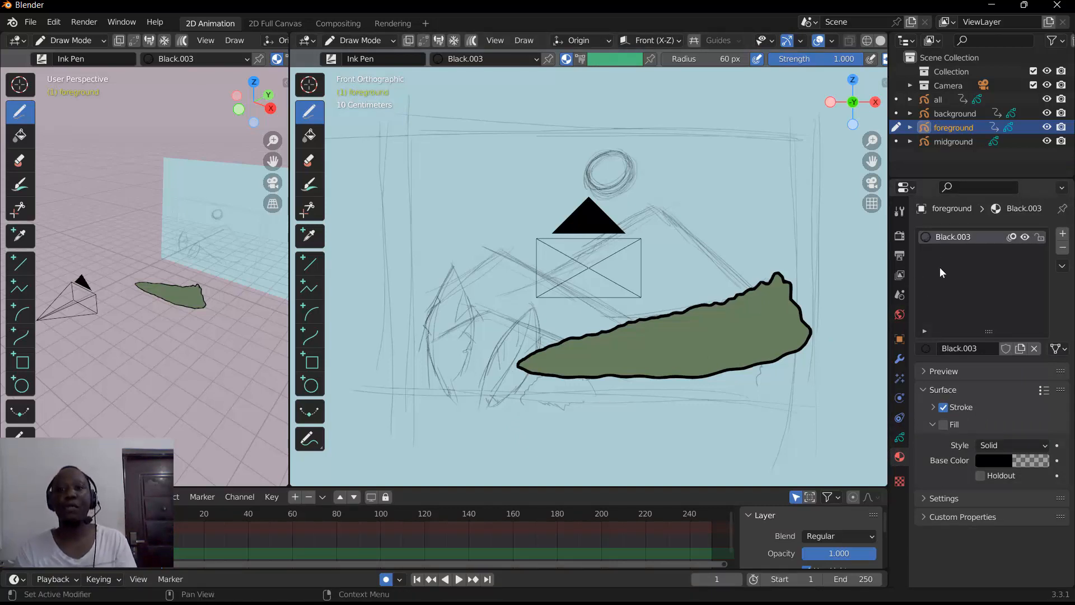
left_click(1063, 235)
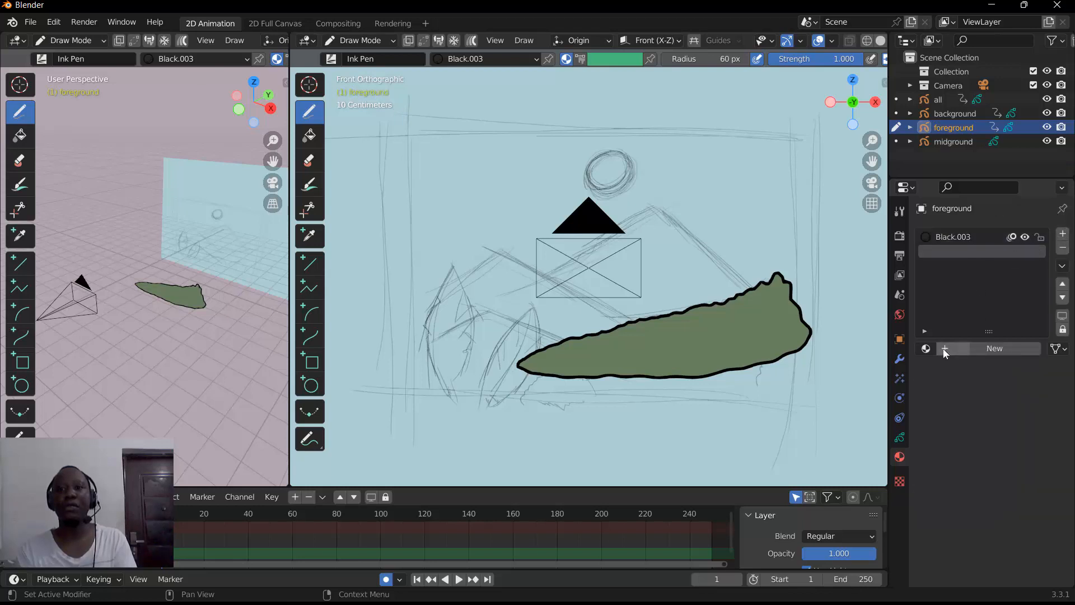
left_click(926, 349)
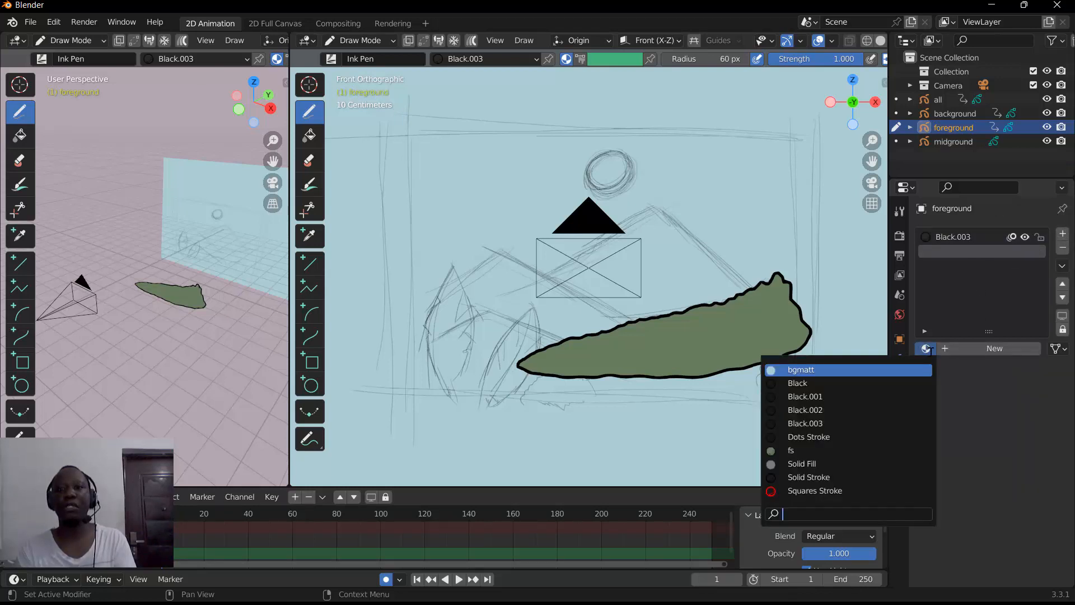
left_click(805, 451)
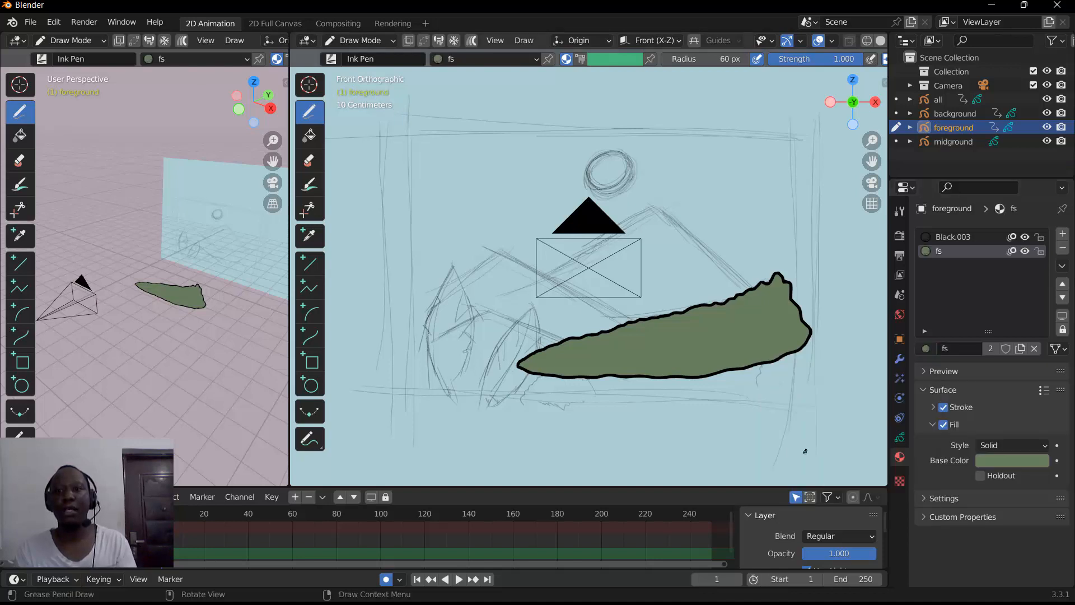
left_click(1020, 350)
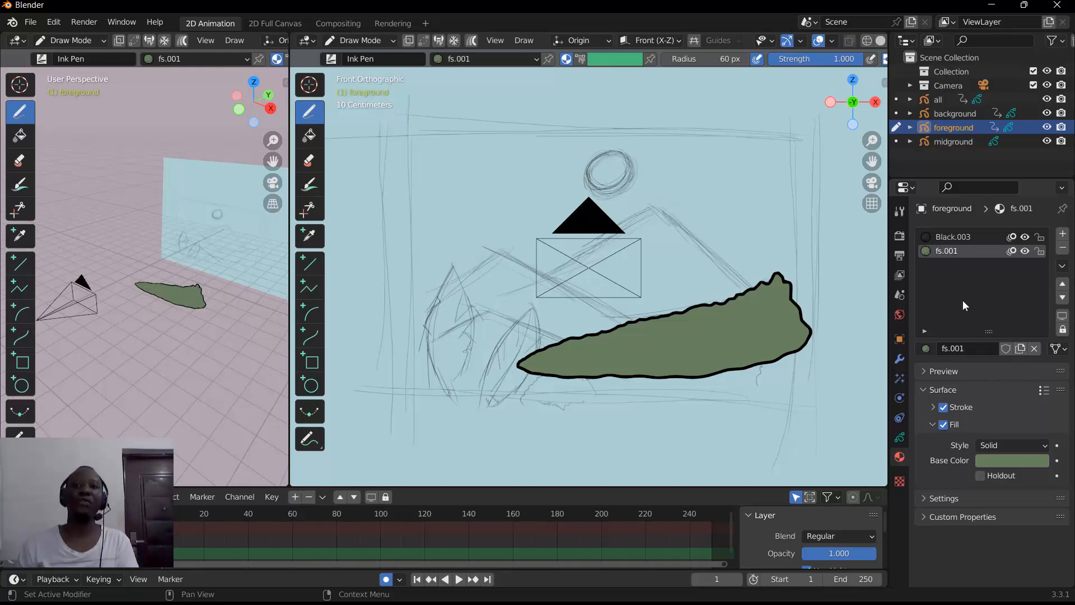
Step: Darken the copied material's base color to a deep green, HSV 0.311, 0.444, 0.070, and draw two rounded bushes along the hill's lower edge
left_click(1002, 462)
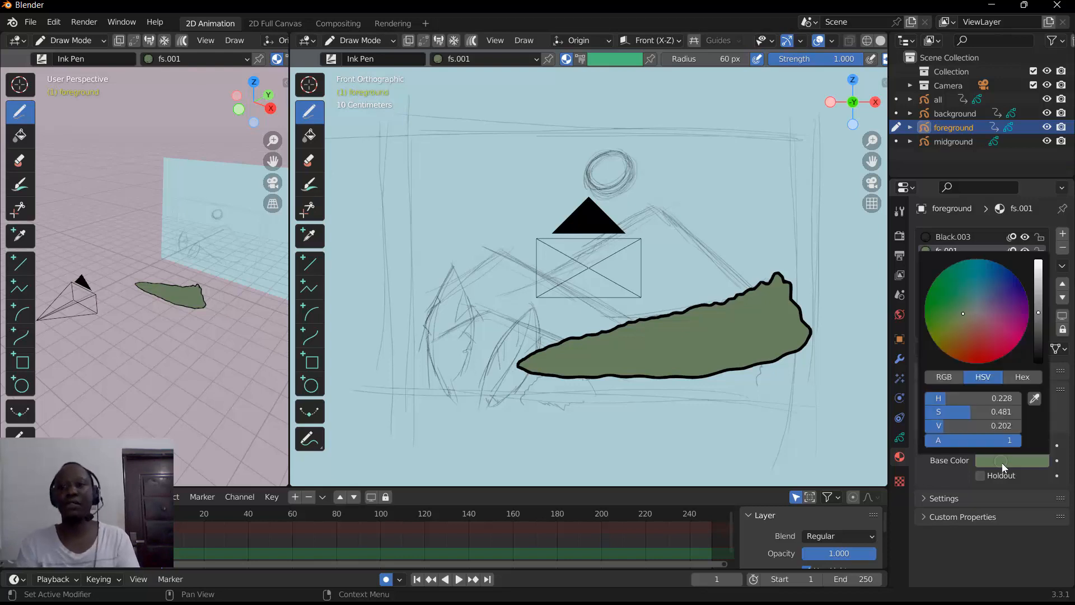
left_click_drag(1038, 321, 1038, 335)
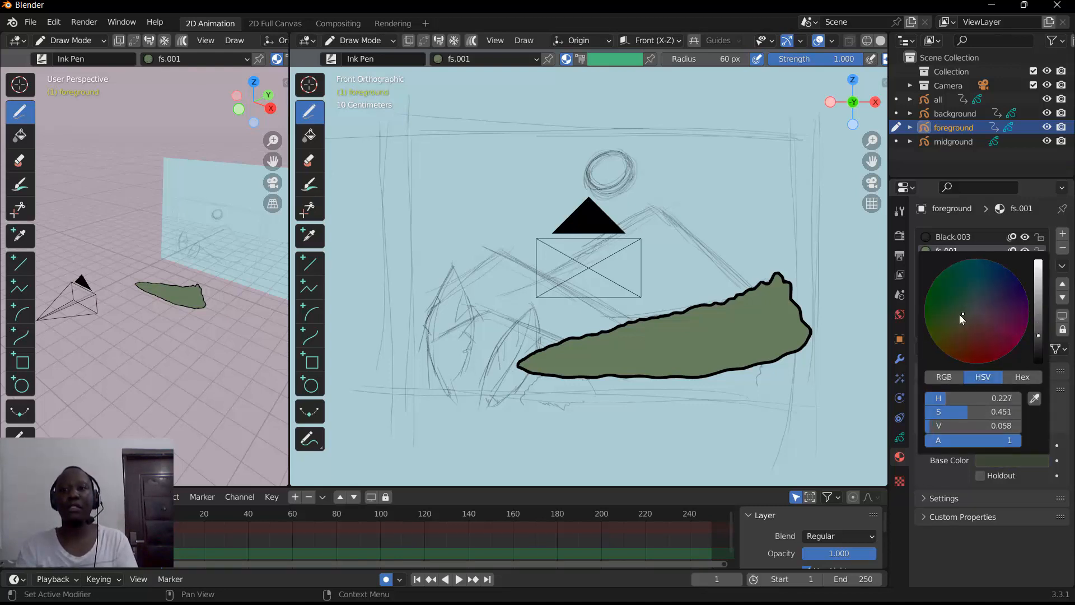
left_click_drag(967, 311, 964, 306)
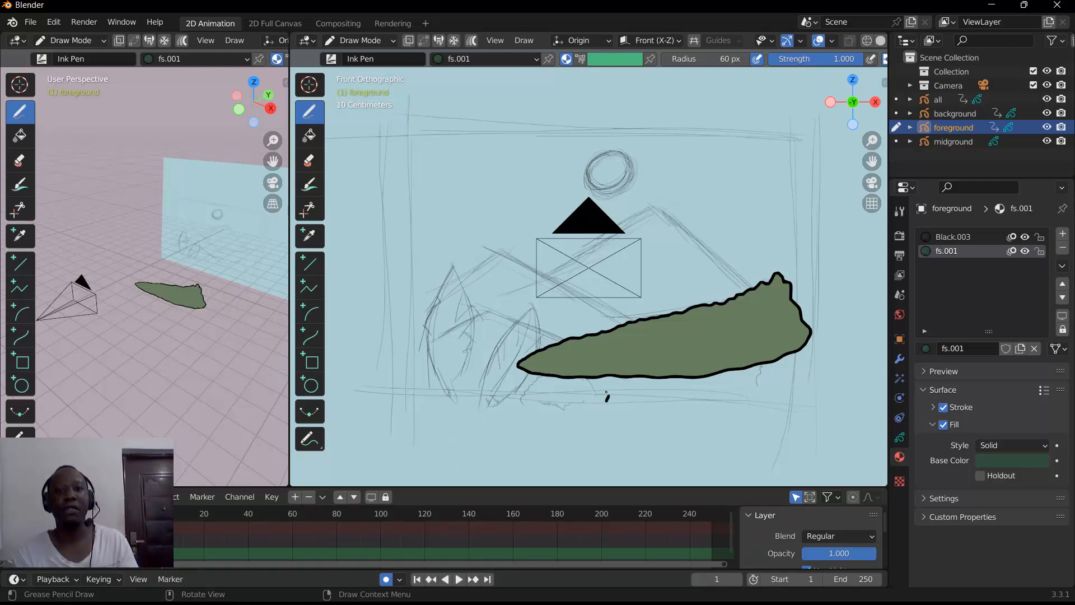
mouse_move(606, 392)
left_mouse_down()
mouse_move(582, 368)
mouse_move(562, 366)
mouse_move(534, 383)
mouse_move(533, 399)
mouse_move(591, 415)
mouse_move(607, 397)
left_mouse_up()
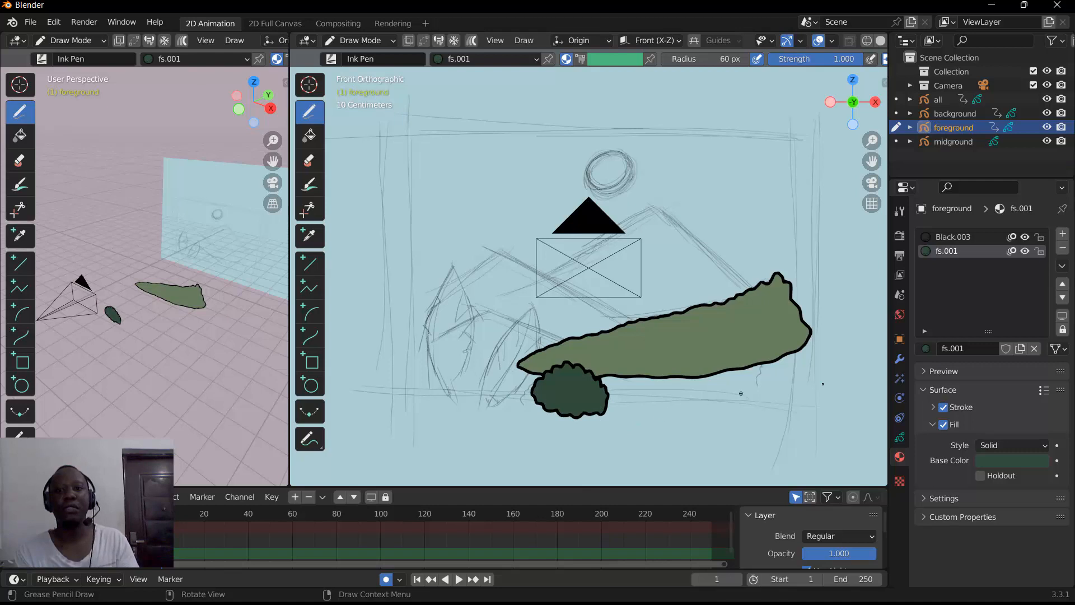
mouse_move(823, 384)
left_mouse_down()
mouse_move(806, 345)
mouse_move(765, 352)
mouse_move(752, 372)
mouse_move(763, 398)
mouse_move(801, 408)
mouse_move(823, 399)
left_mouse_up()
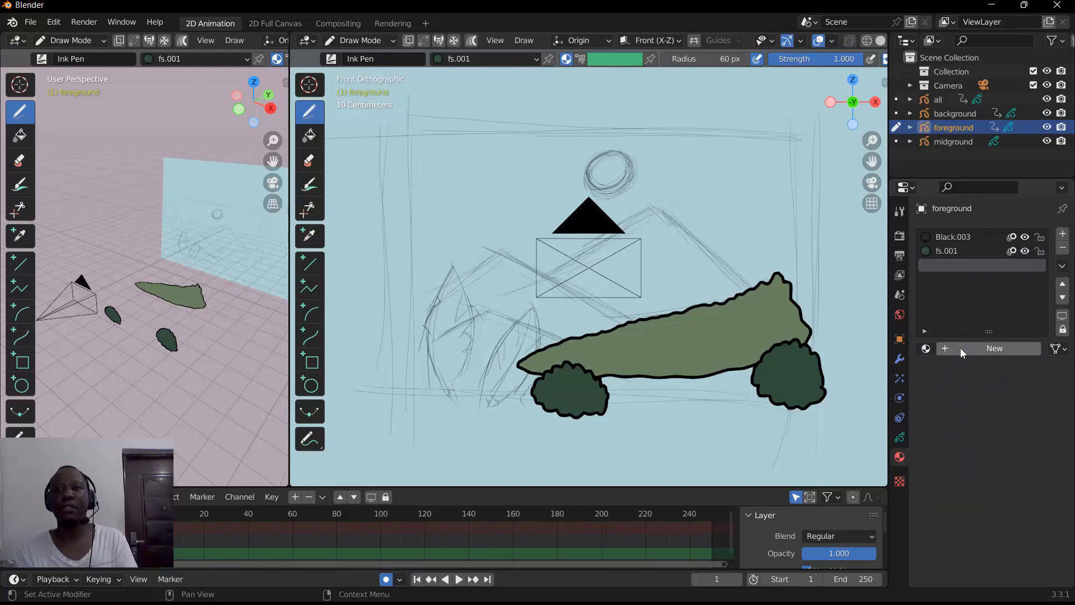
Step: Add a third material slot to the foreground object, assign fs.001 and make it an independent copy
left_click(960, 348)
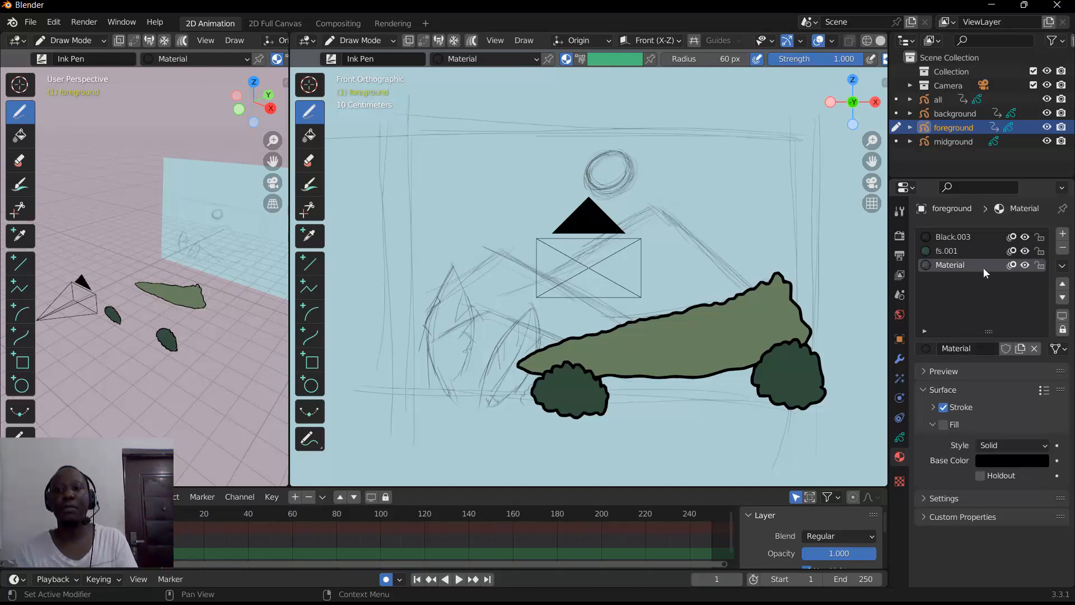
left_click(1062, 249)
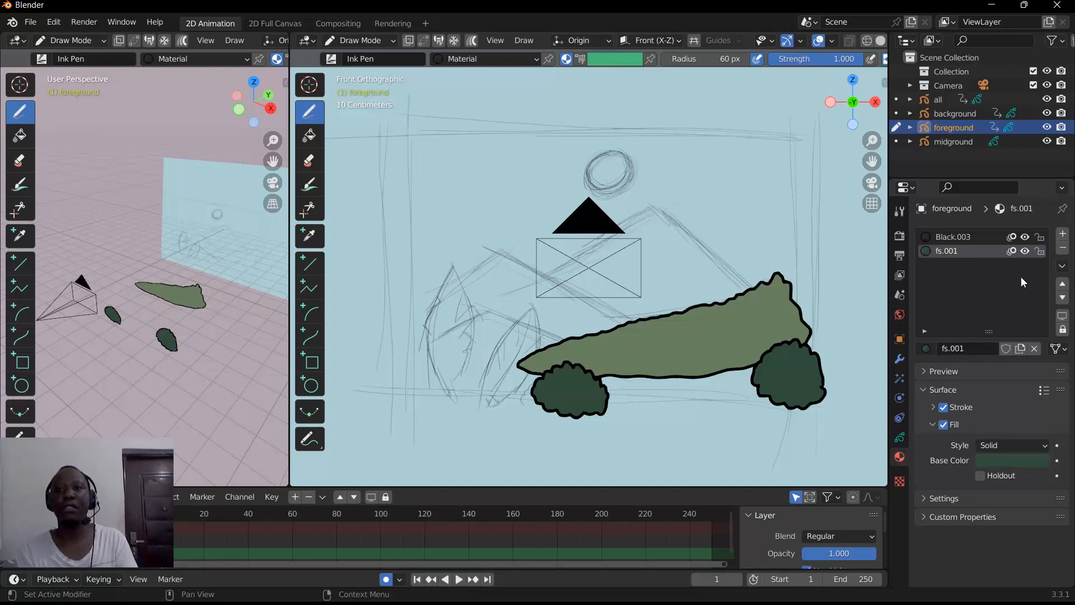
left_click(1062, 234)
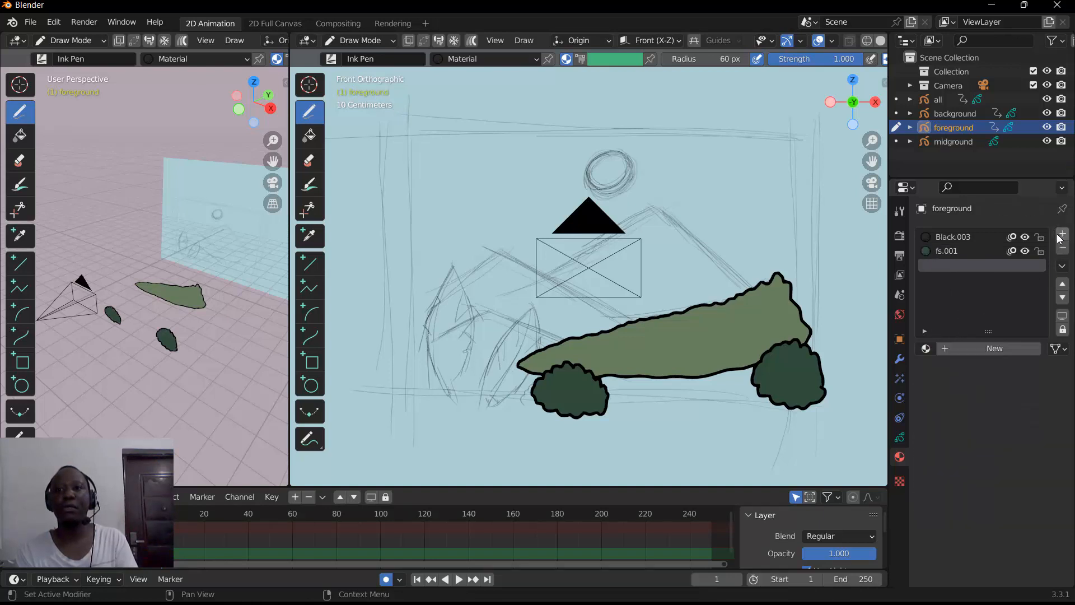
left_click(925, 349)
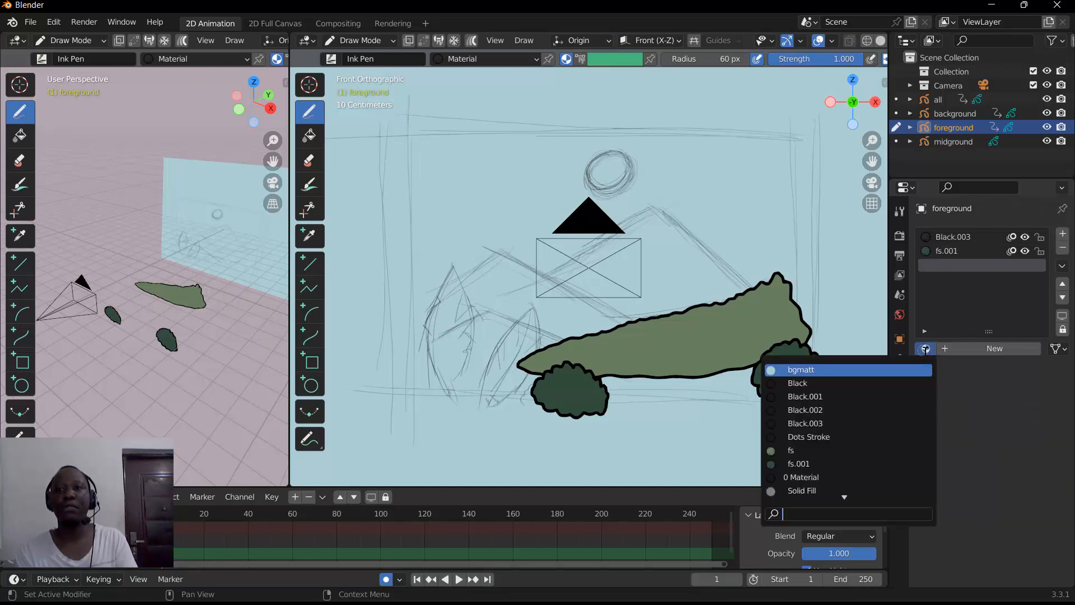
left_click(799, 464)
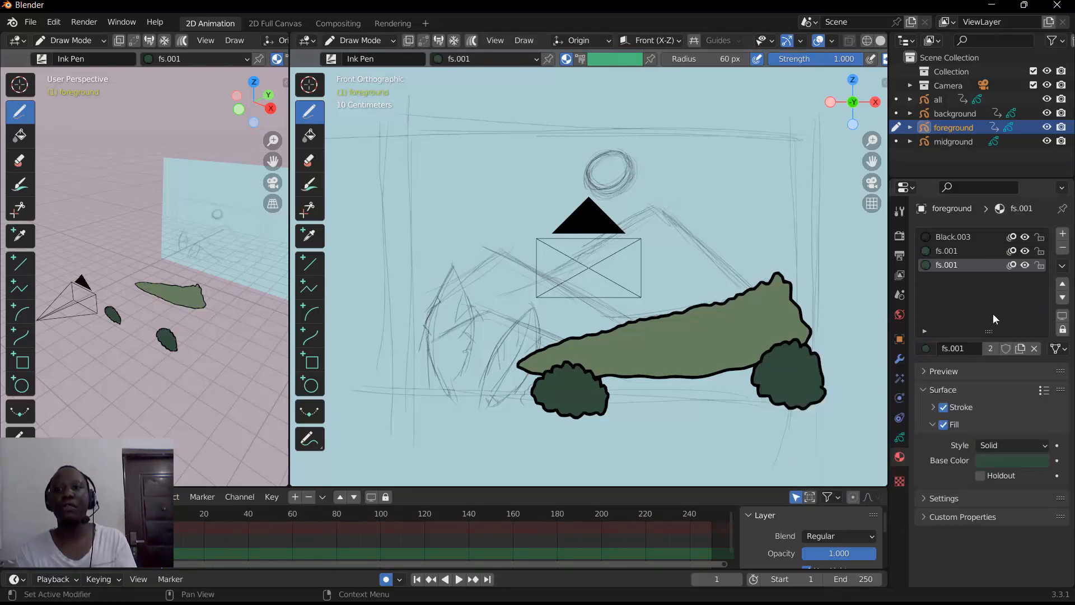
left_click(1019, 349)
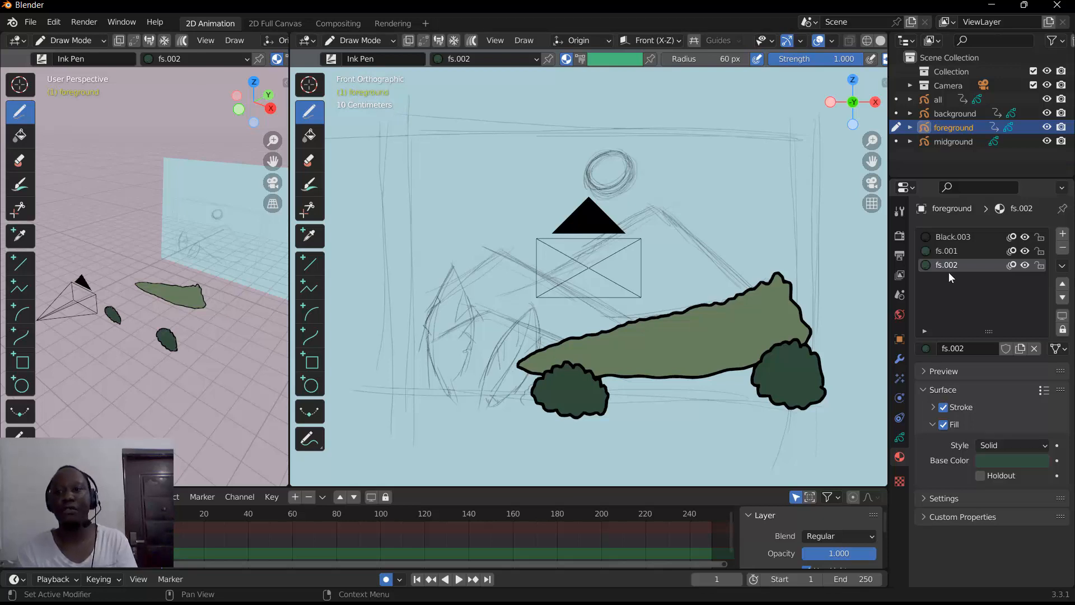
Step: Change the base color of fs.002 to a dark blue-grey and draw a slanted leaf-shaped plant at the hill's left end
left_click(994, 460)
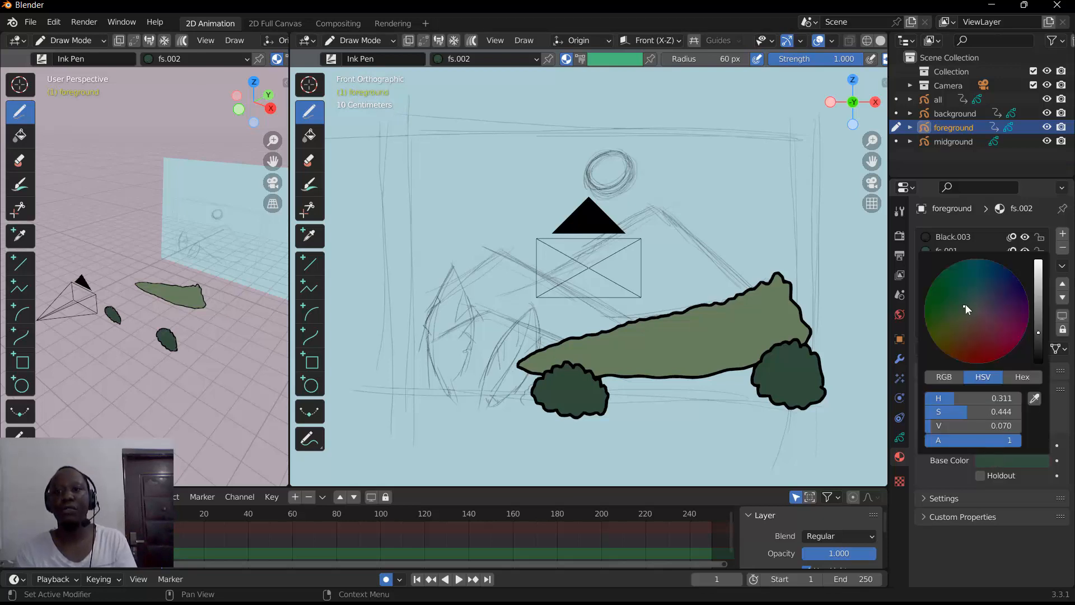
left_click_drag(969, 301, 983, 300)
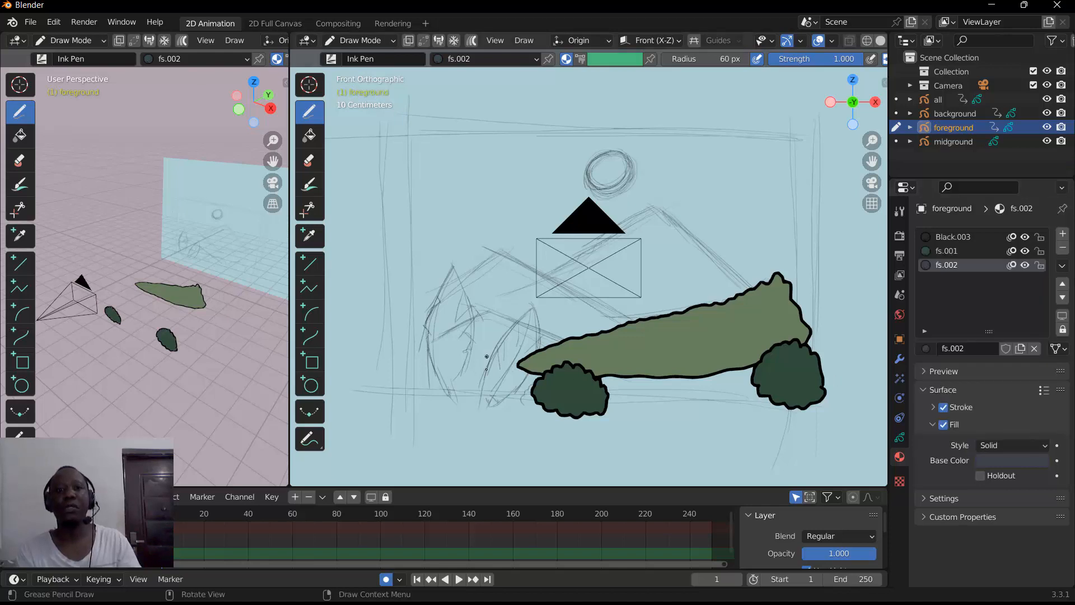
mouse_move(479, 409)
left_mouse_down()
mouse_move(536, 361)
mouse_move(531, 304)
mouse_move(493, 364)
mouse_move(494, 353)
mouse_move(474, 415)
left_mouse_up()
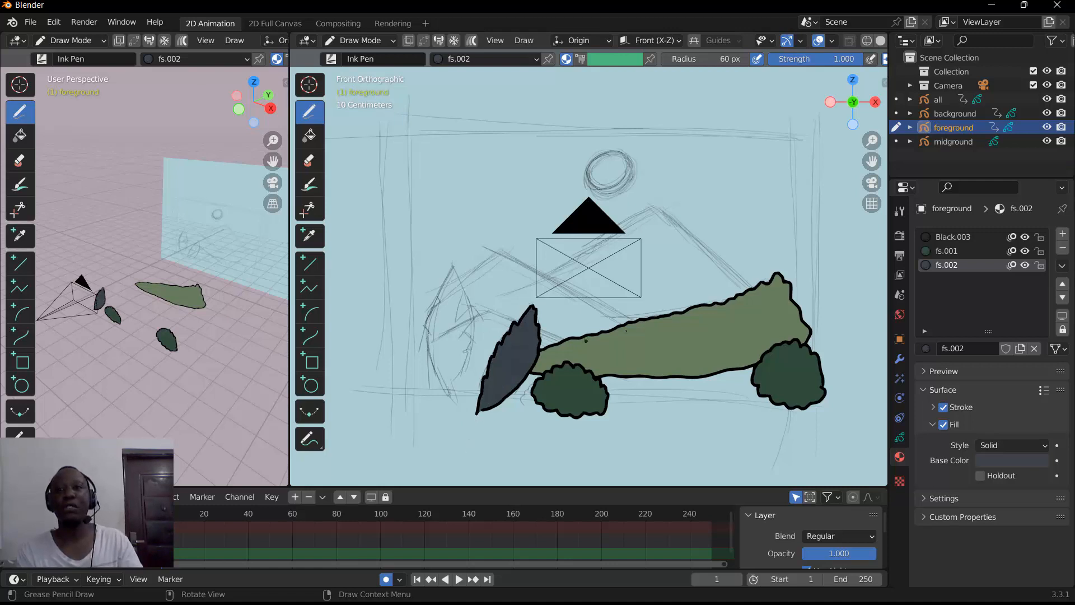
Step: Draw a tall tree with a jagged bush at its base in fs.001, and a rounded bush beside the lower-left round bush in fs.002
left_click(946, 250)
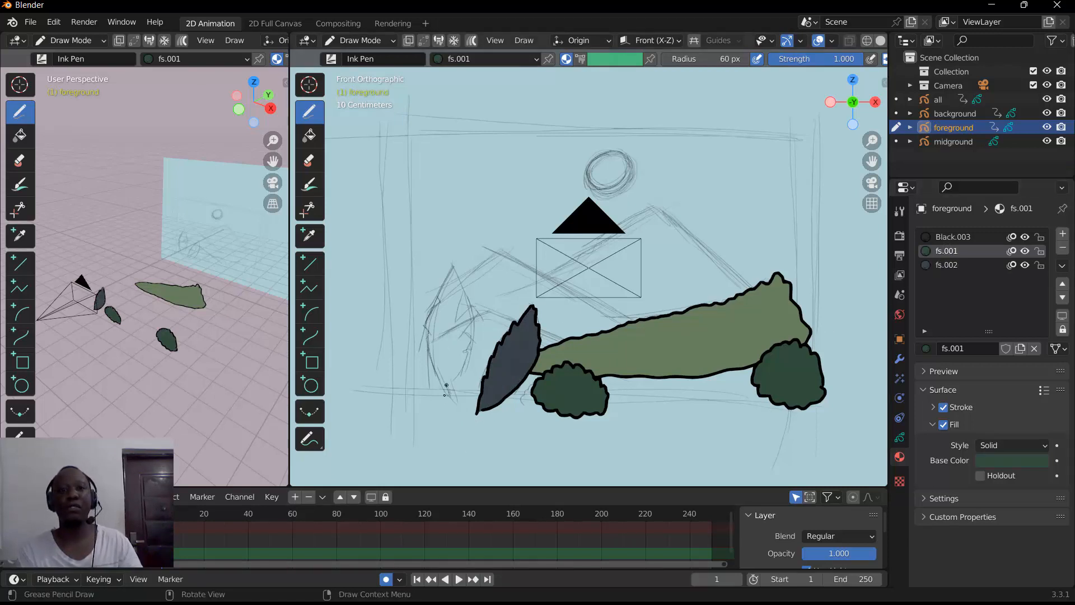
mouse_move(446, 396)
left_mouse_down()
mouse_move(475, 313)
mouse_move(451, 263)
mouse_move(424, 353)
mouse_move(443, 399)
left_mouse_up()
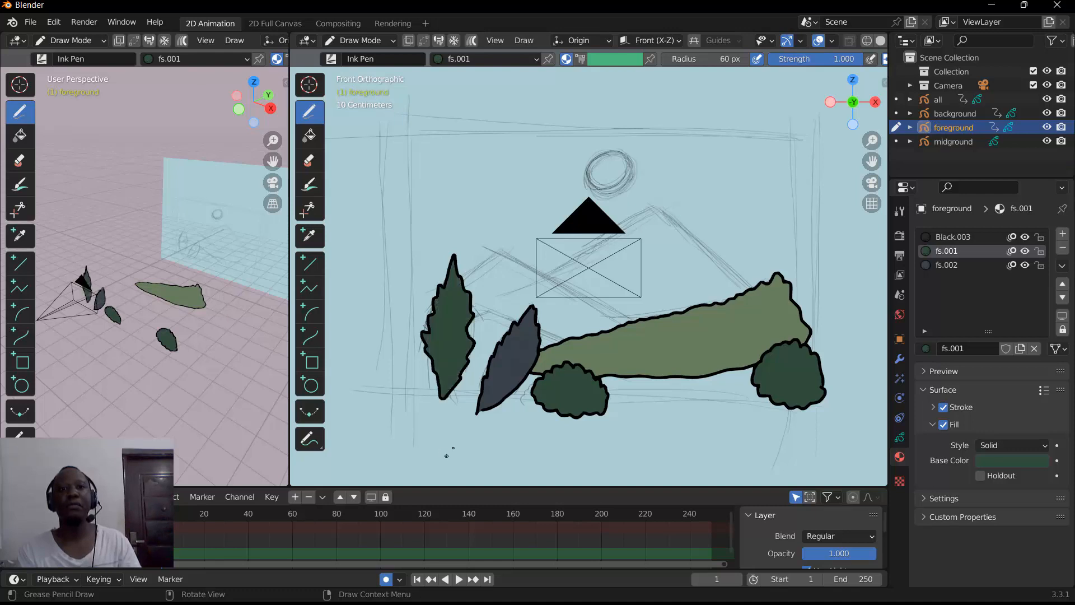
mouse_move(432, 443)
left_mouse_down()
mouse_move(461, 405)
mouse_move(455, 385)
mouse_move(414, 359)
mouse_move(406, 409)
mouse_move(432, 444)
left_mouse_up()
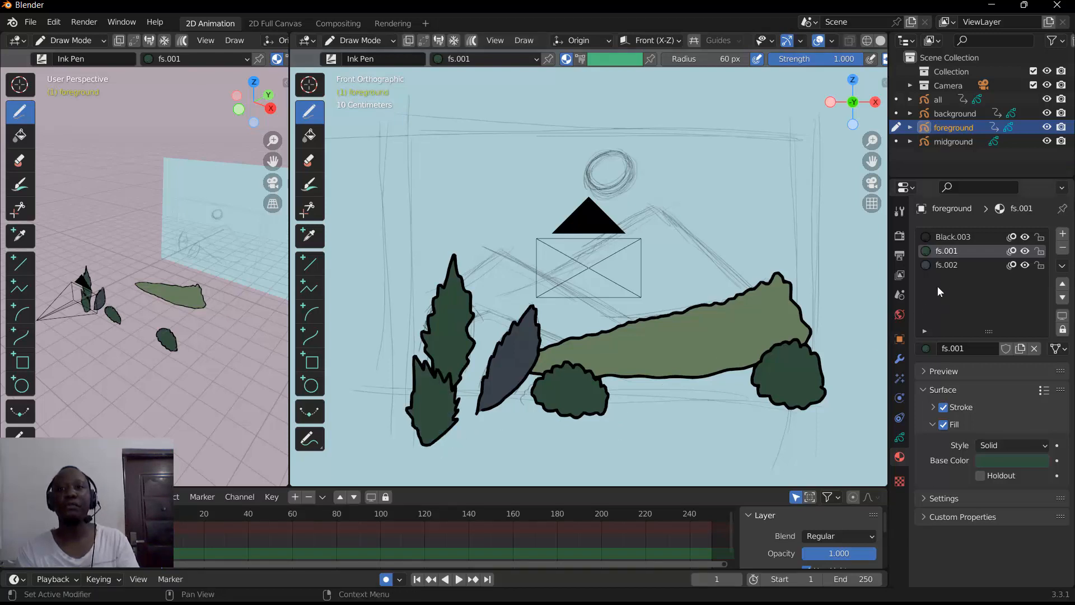
left_click(947, 264)
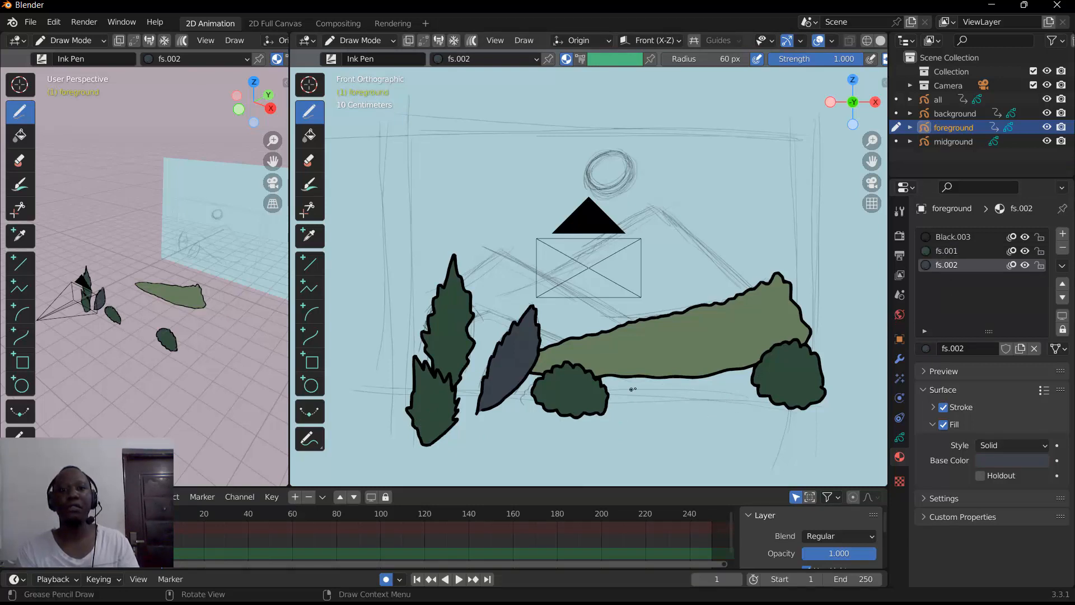
mouse_move(670, 388)
left_mouse_down()
mouse_move(644, 364)
mouse_move(596, 383)
mouse_move(616, 415)
mouse_move(650, 416)
mouse_move(671, 394)
mouse_move(664, 407)
left_mouse_up()
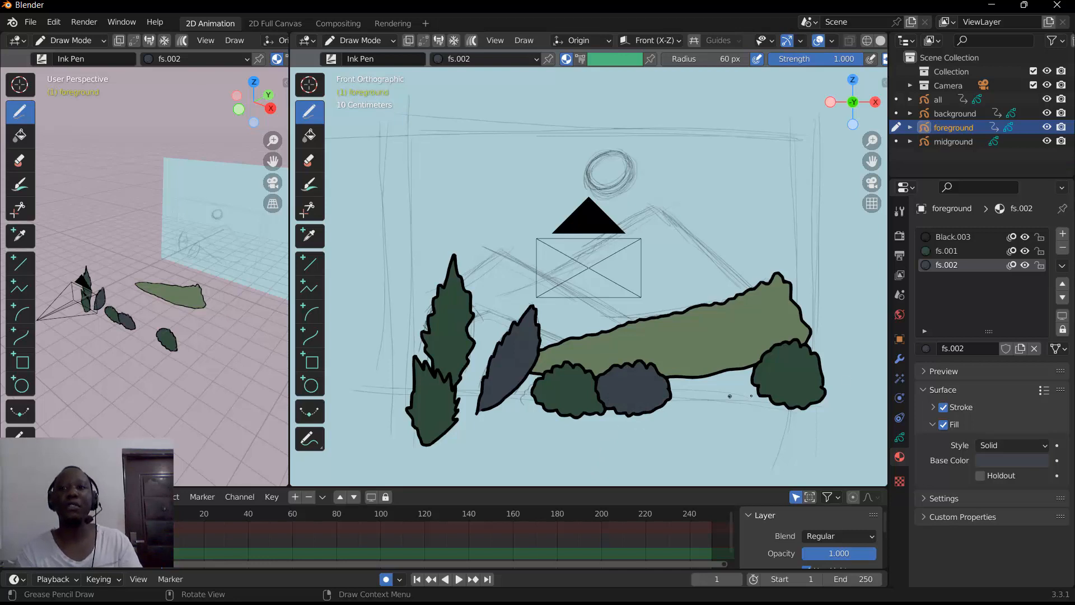
Step: Switch from drawing the foreground to Object Mode and make the midground object active
left_click(987, 142)
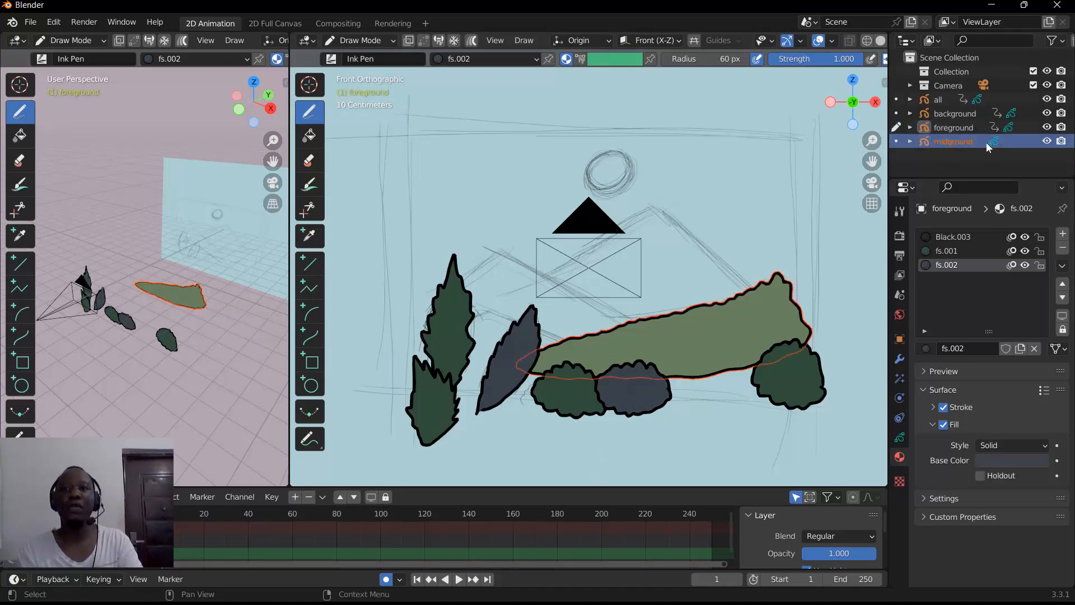
left_click(1047, 142)
left_click(1047, 141)
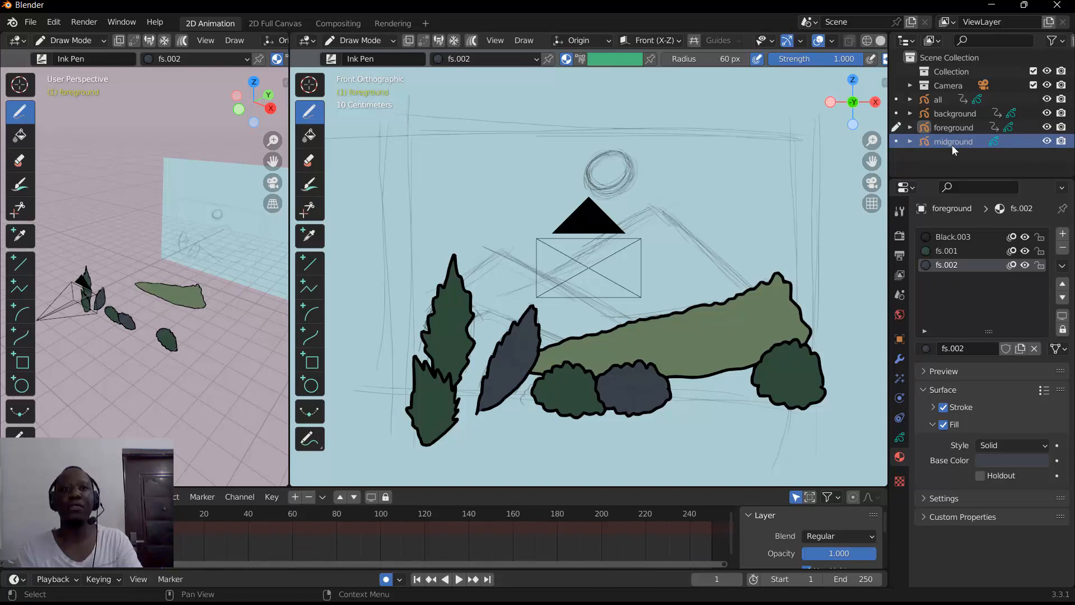
left_click(360, 41)
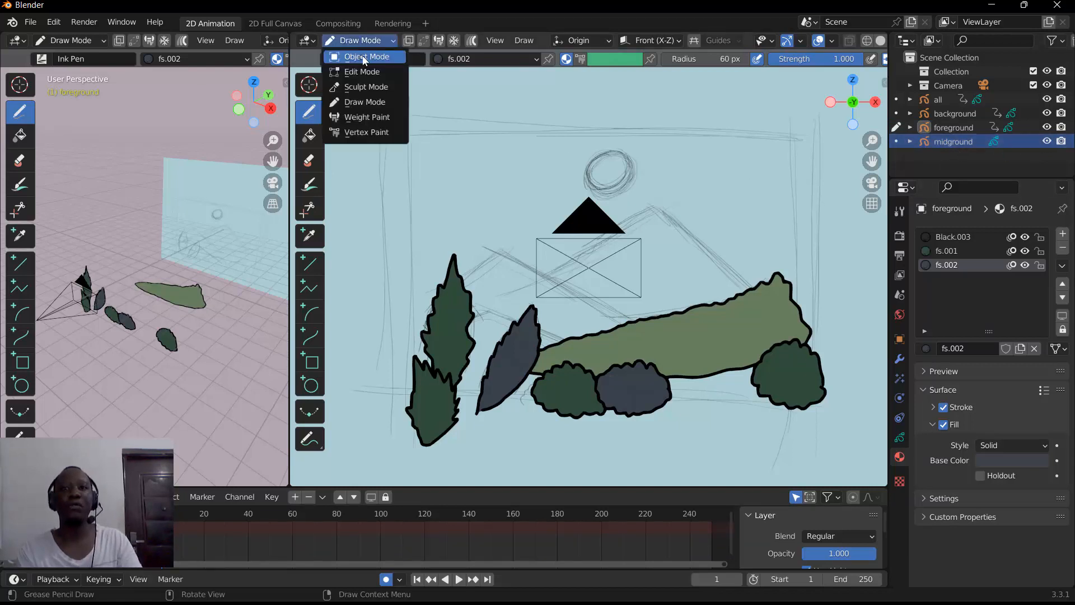
left_click(362, 54)
left_click(950, 127)
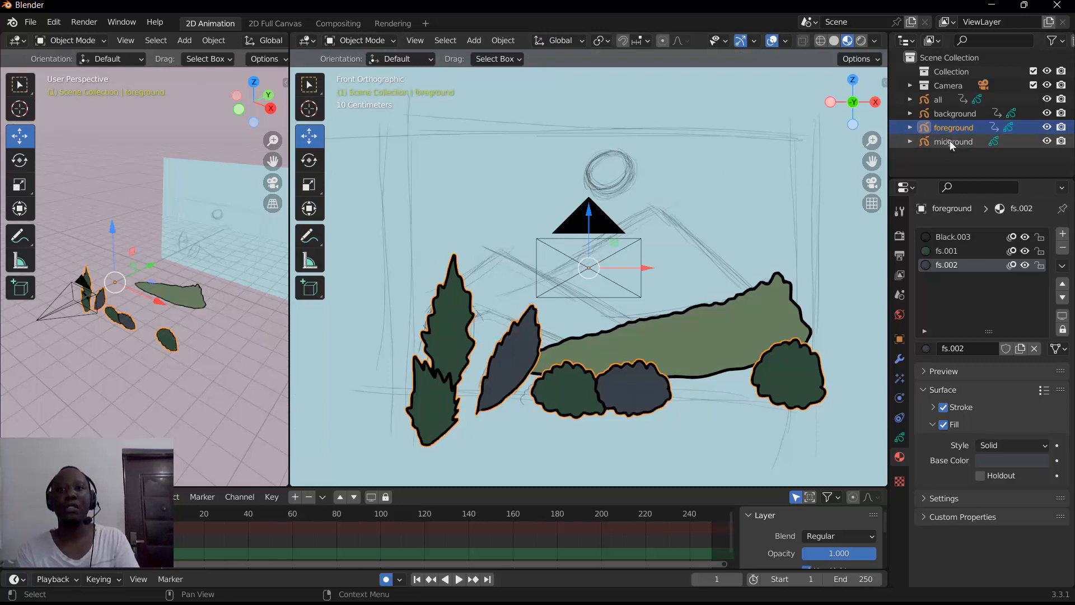
left_click(950, 140)
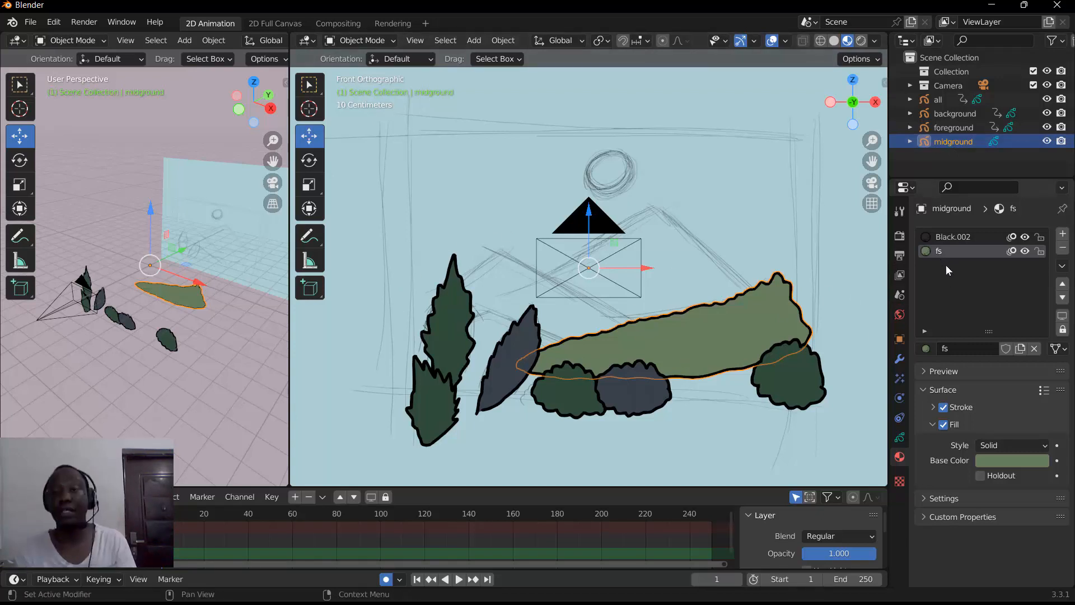
Step: Add a third material slot to the midground object, assign the fs material and make it an independent copy
left_click(1063, 235)
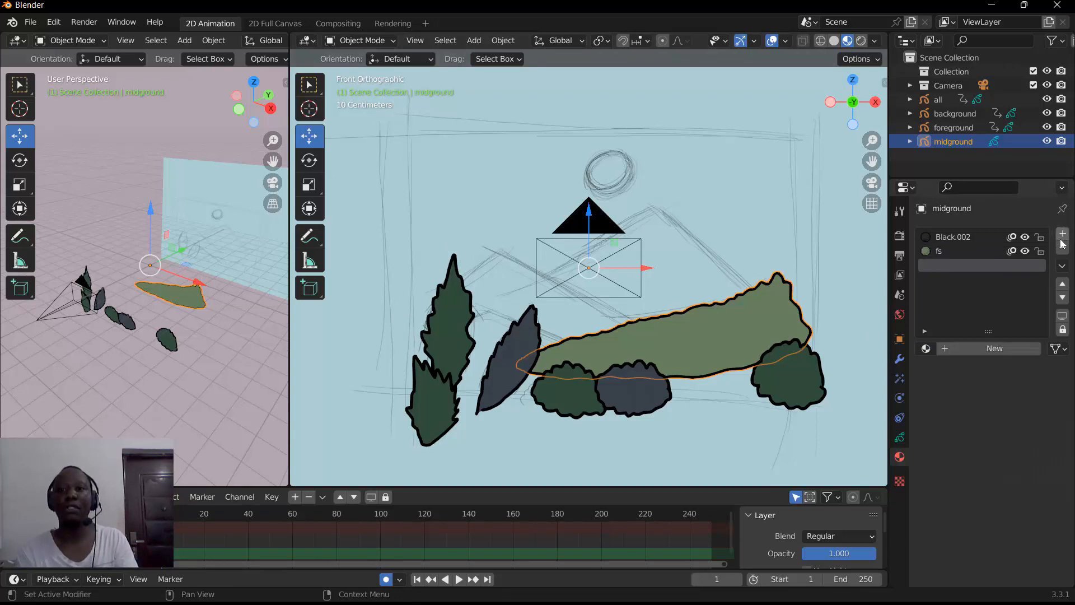
left_click(927, 349)
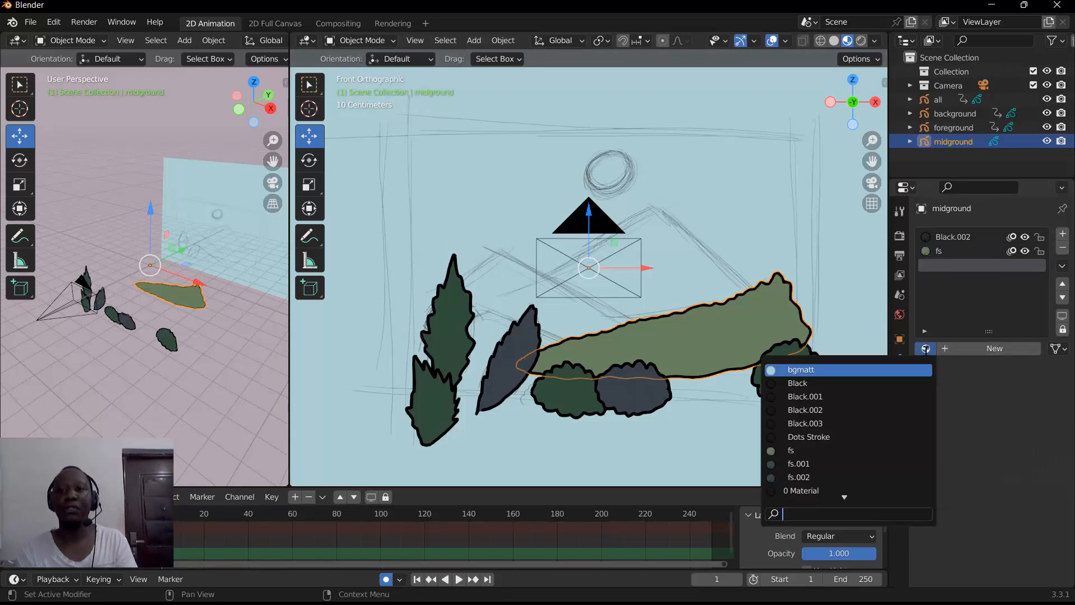
left_click(790, 450)
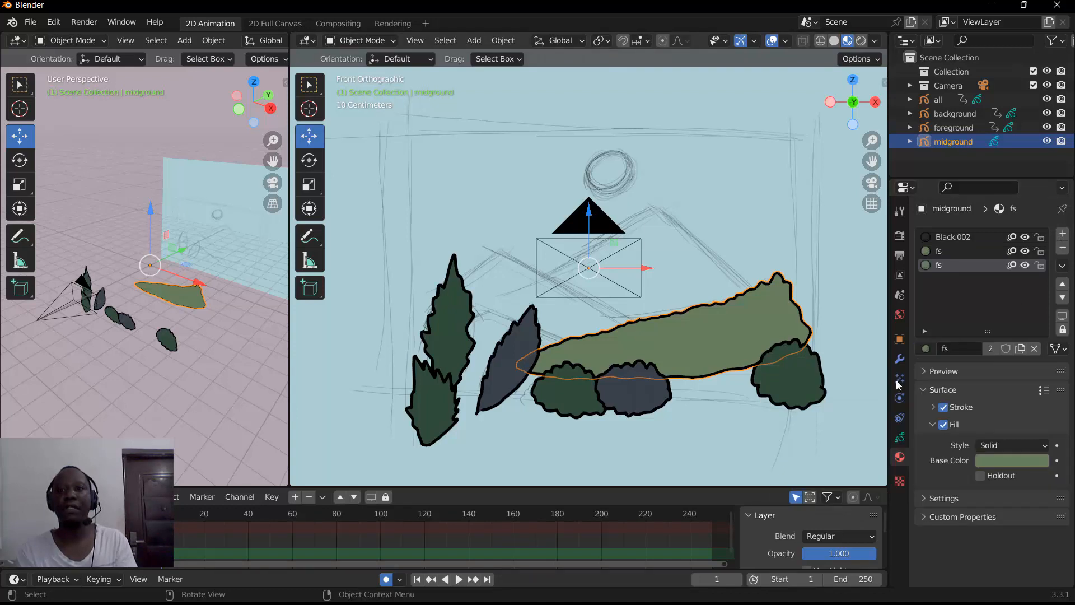
left_click(1022, 348)
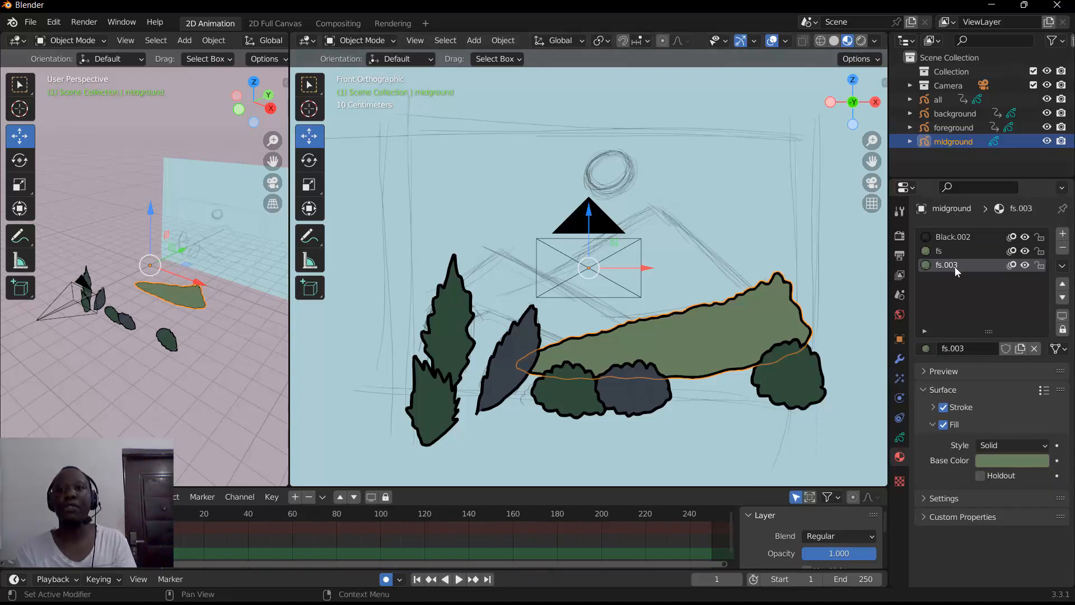
Step: Darken the base color of fs.003 and shift it from green to a muted blue-grey
left_click(997, 459)
left_click_drag(1037, 308, 1038, 326)
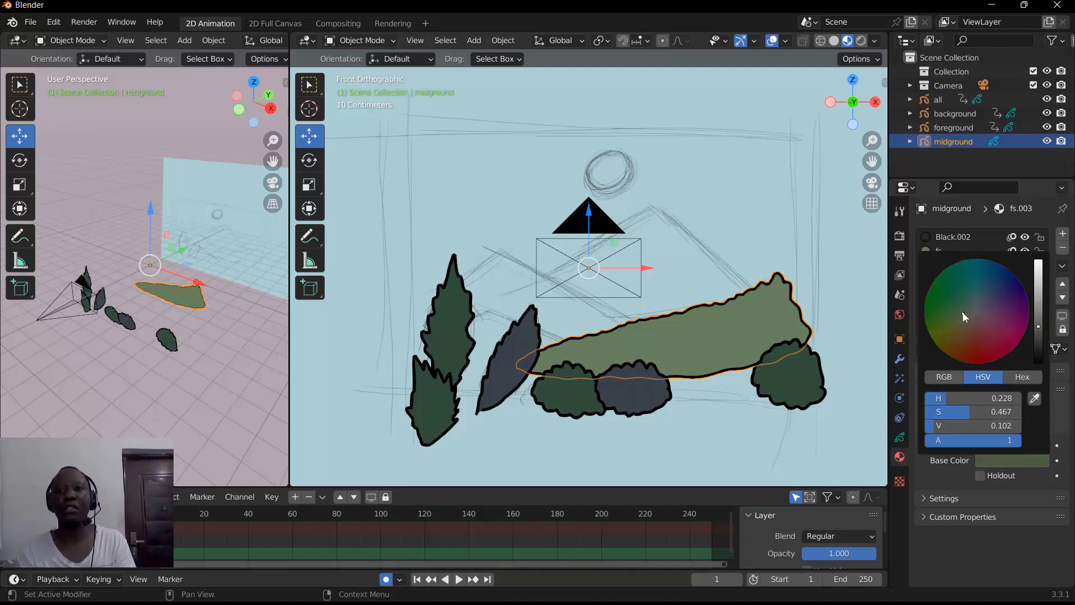
left_click_drag(963, 311, 971, 312)
left_click(983, 301)
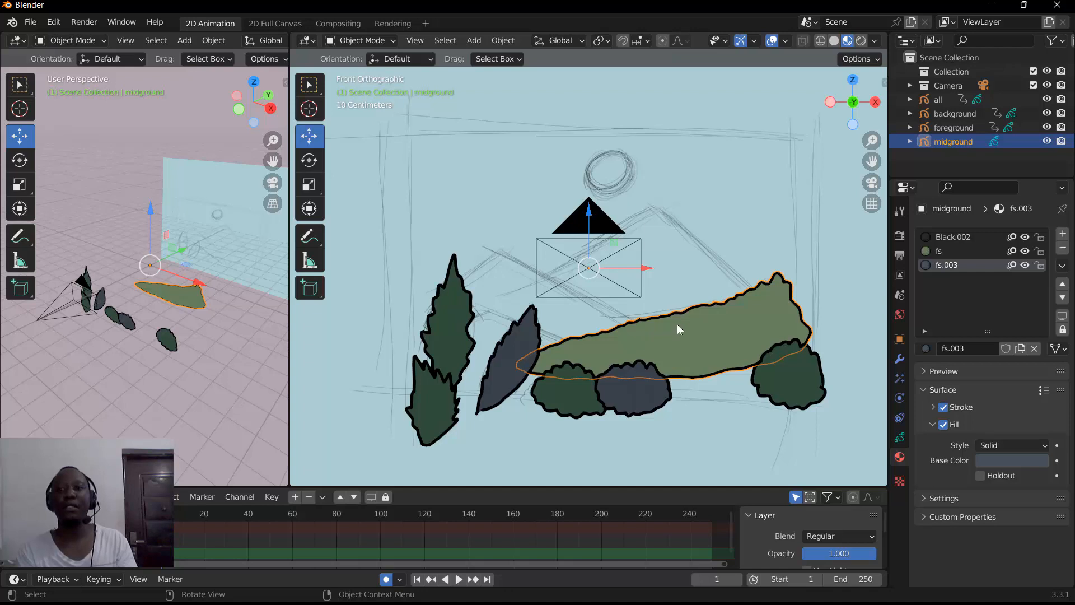
left_click(900, 437)
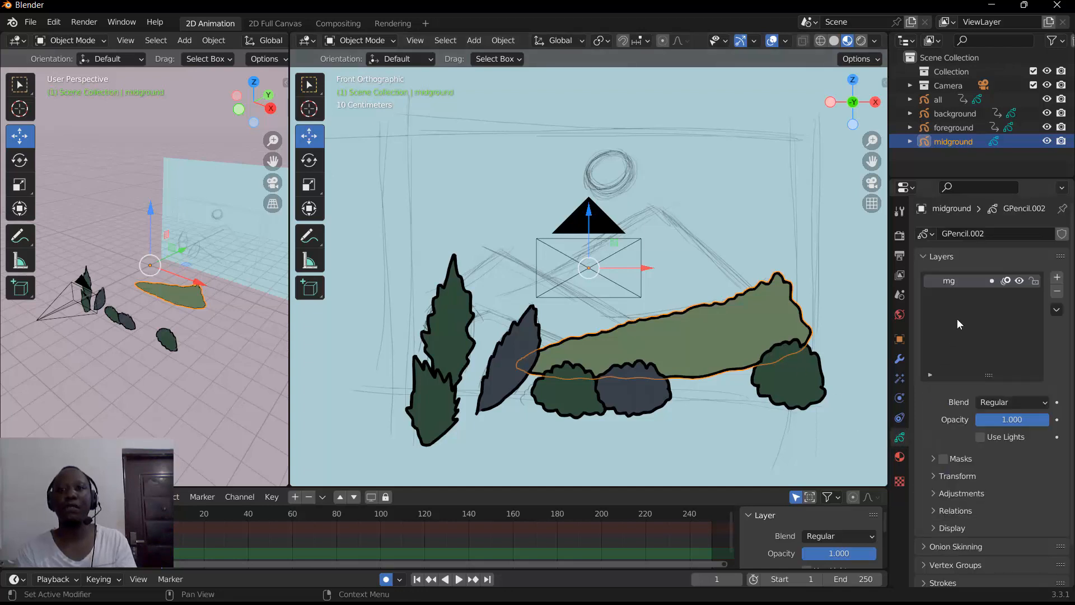
left_click(900, 457)
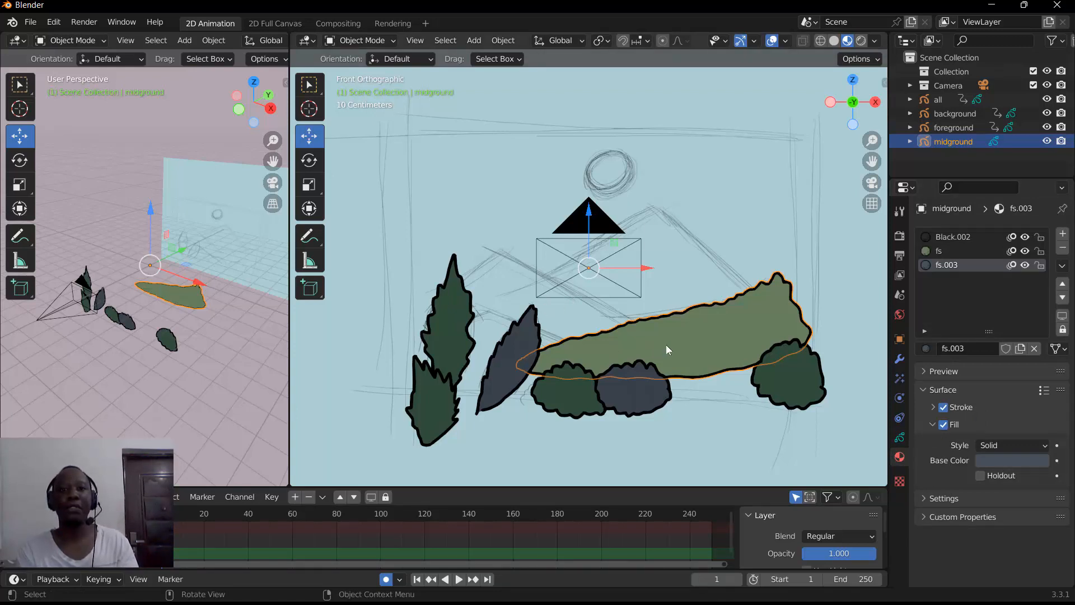
left_click_drag(667, 344, 633, 328)
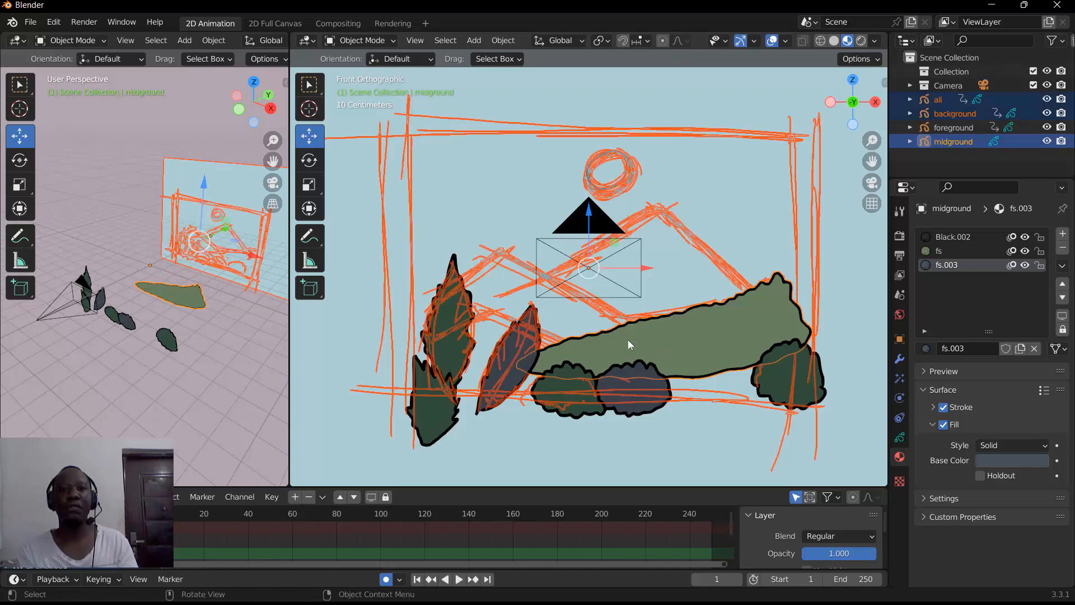
left_click(638, 331)
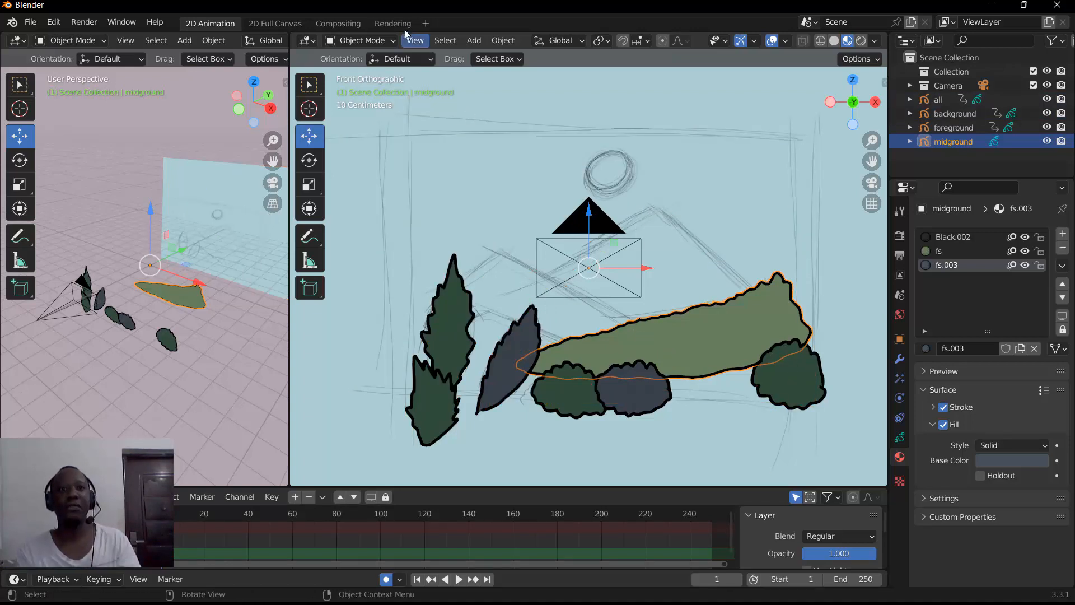
Step: Switch the midground object to Draw Mode and draw a large sloping hill in fs.003 behind the tall trees, overlapping the green hill
left_click(367, 41)
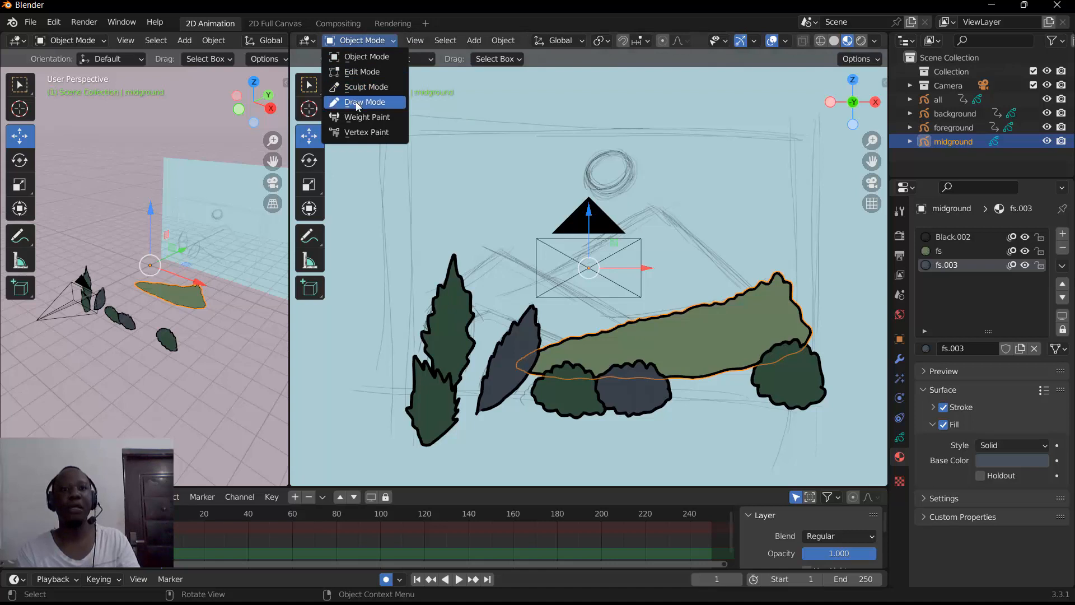
left_click(358, 104)
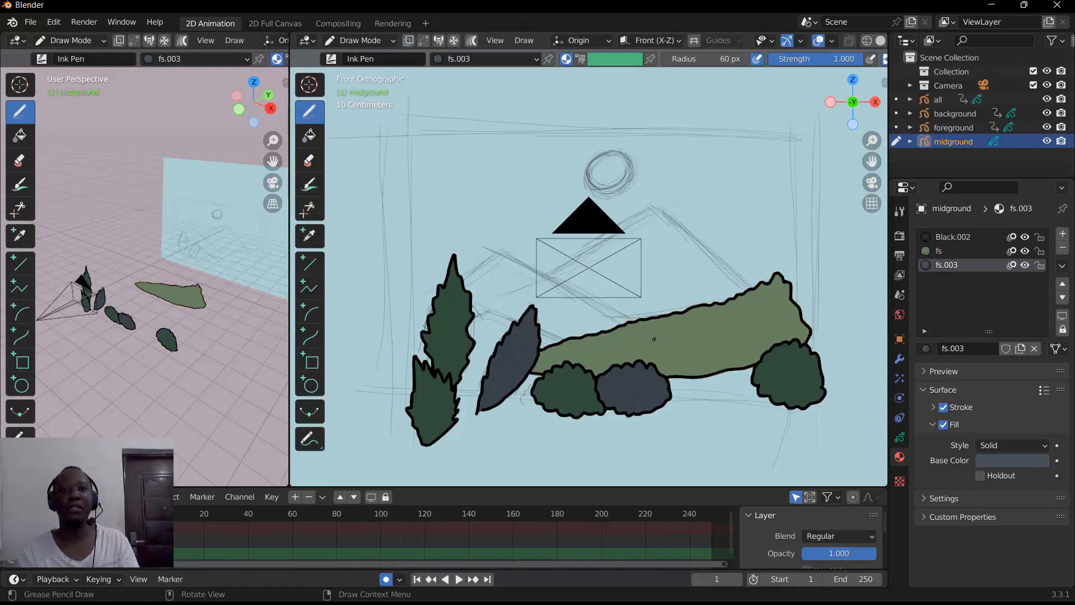
mouse_move(654, 341)
left_mouse_down()
mouse_move(491, 248)
mouse_move(442, 305)
mouse_move(470, 358)
mouse_move(675, 370)
mouse_move(650, 340)
mouse_move(647, 367)
left_mouse_up()
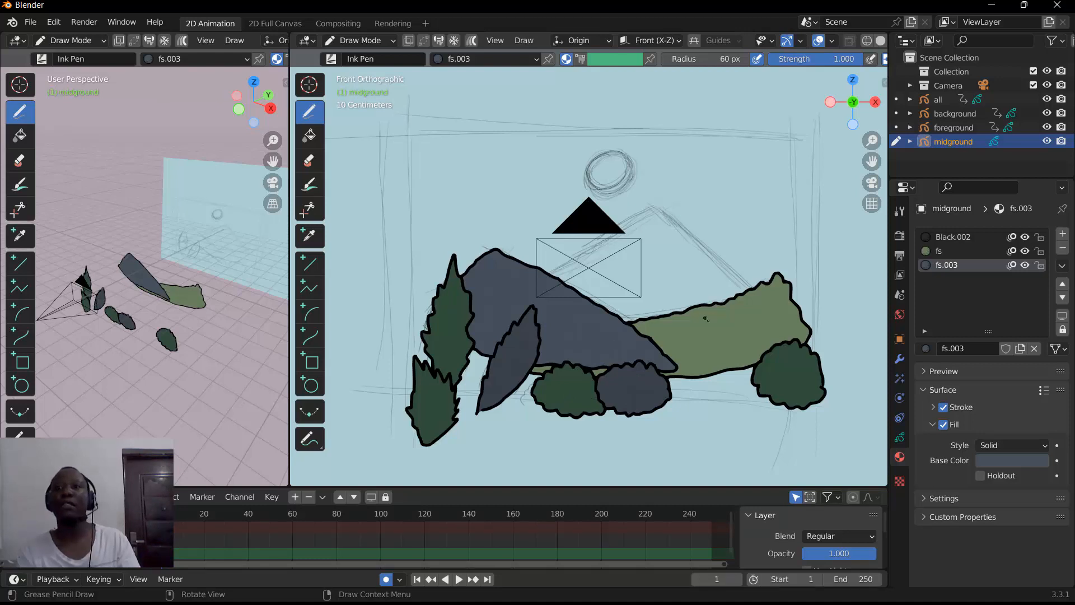
left_click(948, 127)
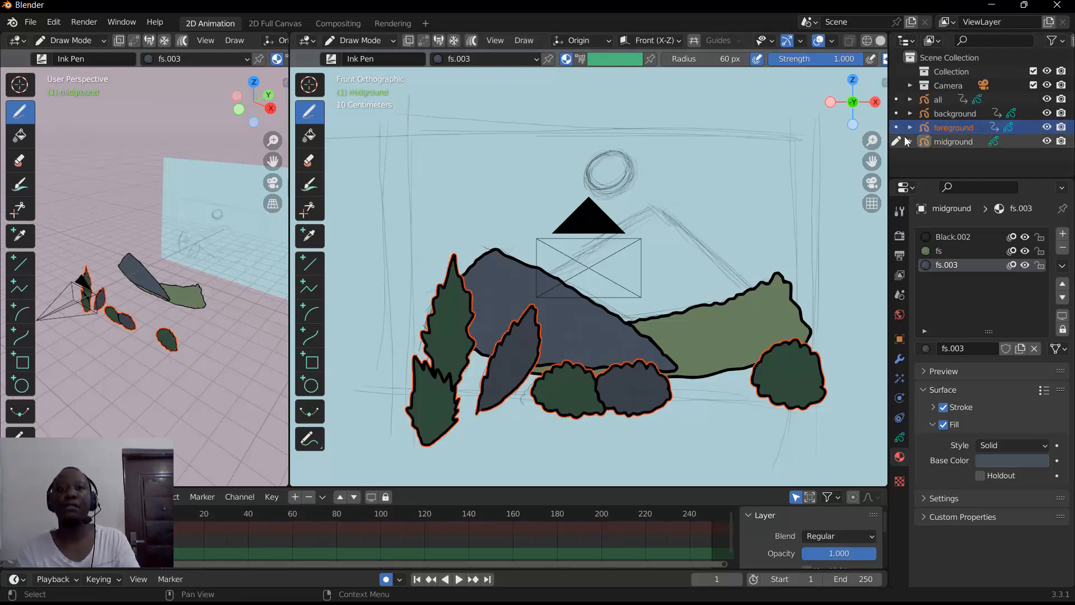
left_click(934, 111)
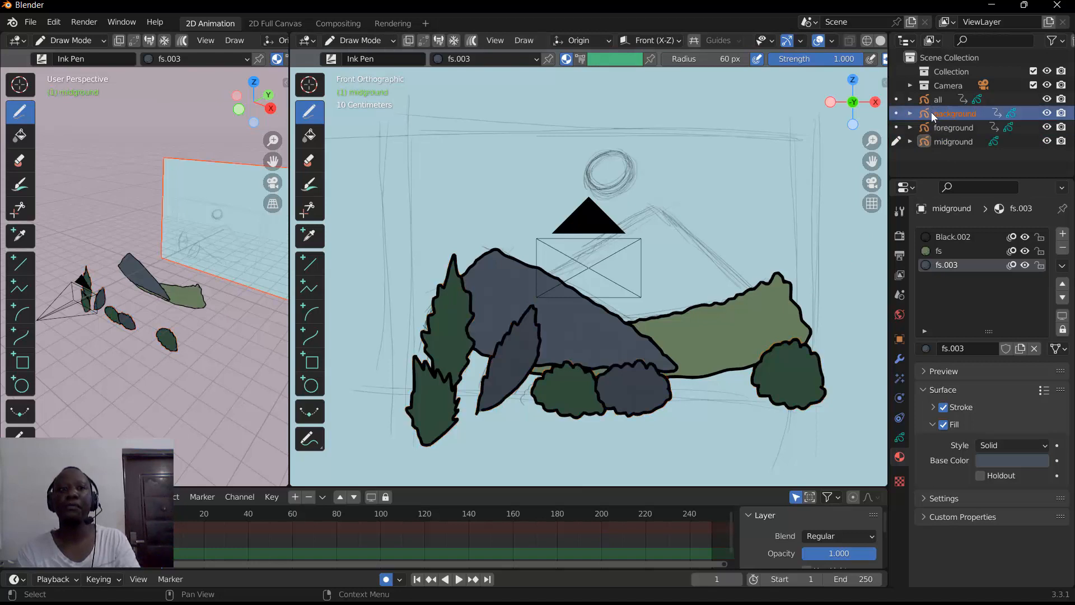
left_click(939, 127)
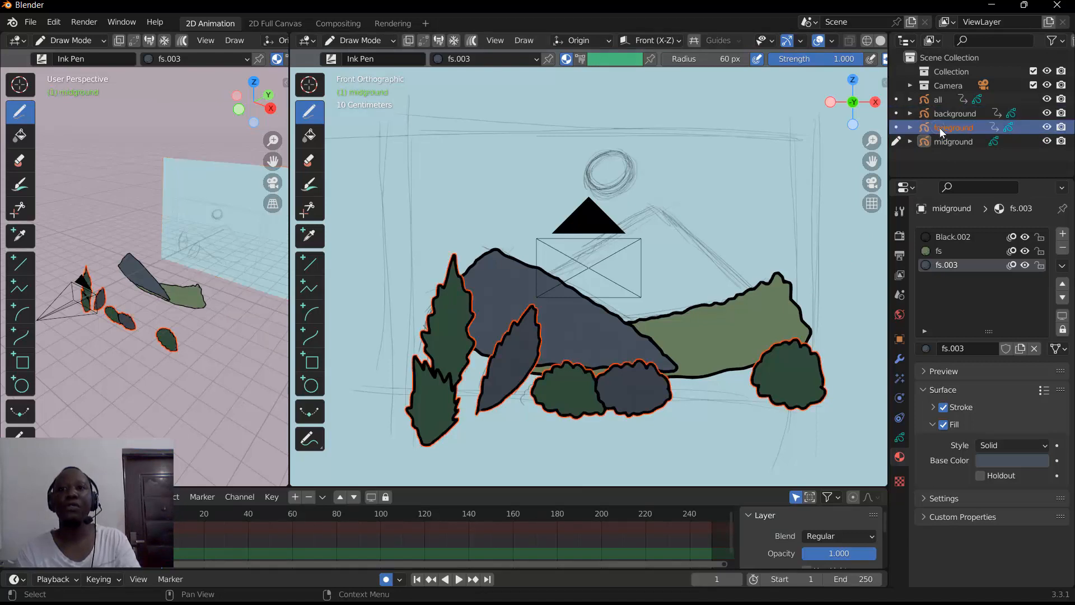
left_click(938, 161)
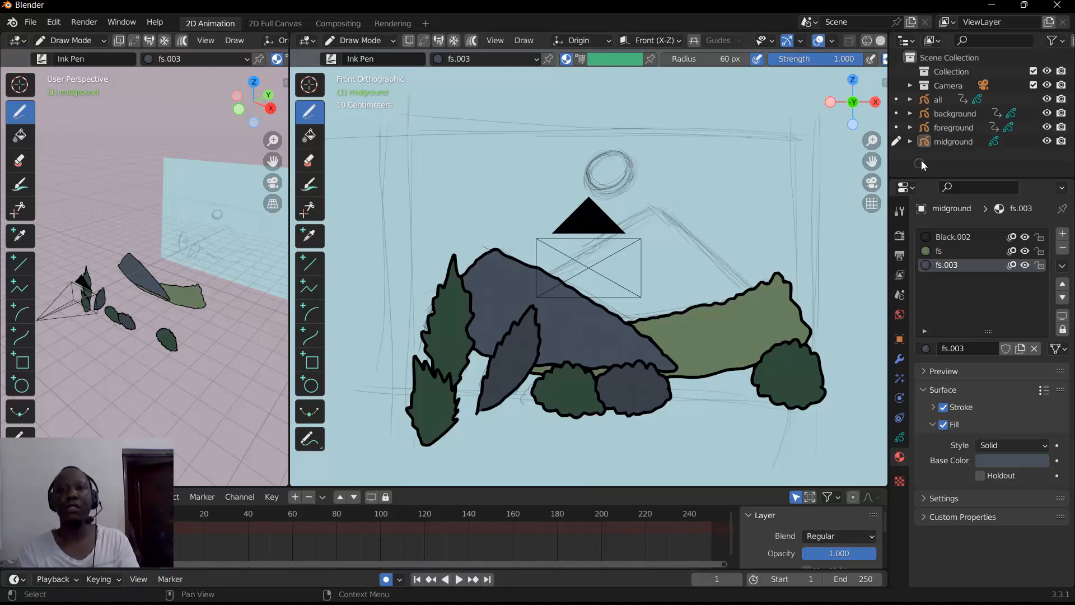
Step: Return to Object Mode and add a new blank Grease Pencil object to the scene
left_click(367, 39)
left_click(363, 56)
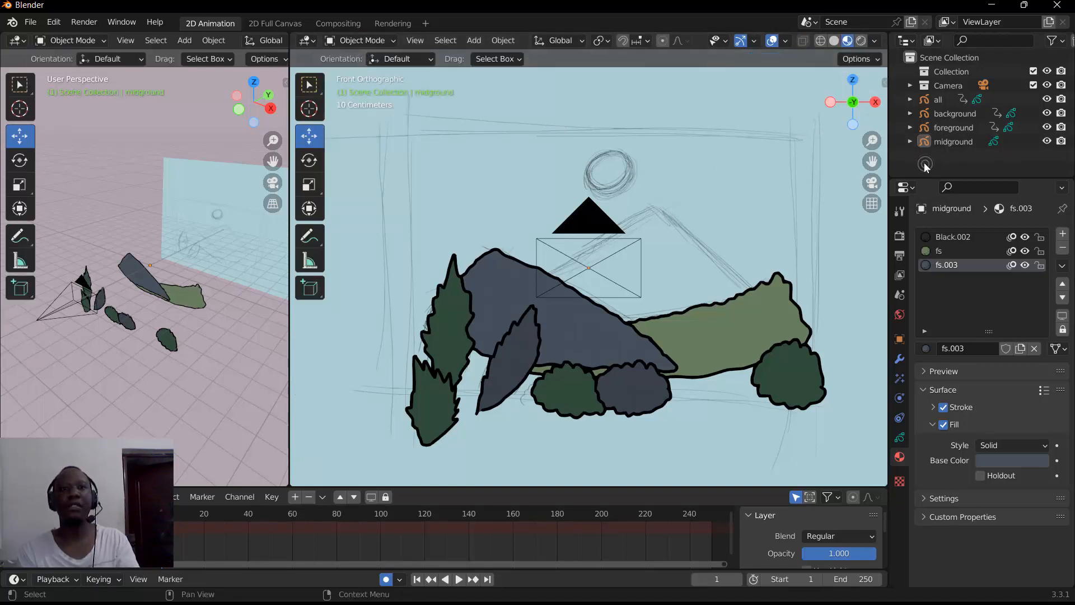
left_click(473, 41)
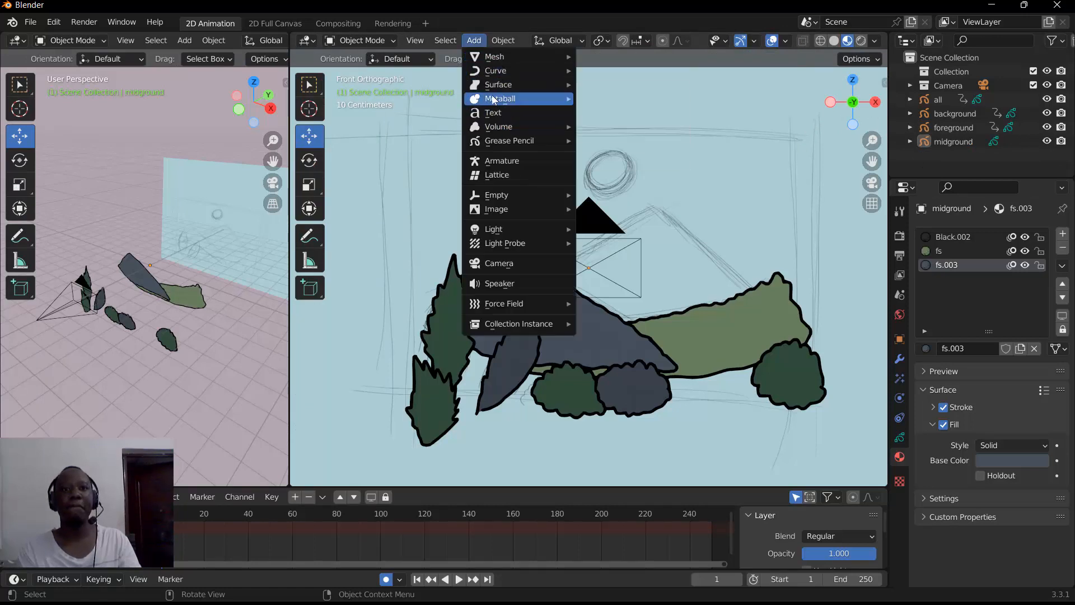
mouse_move(504, 141)
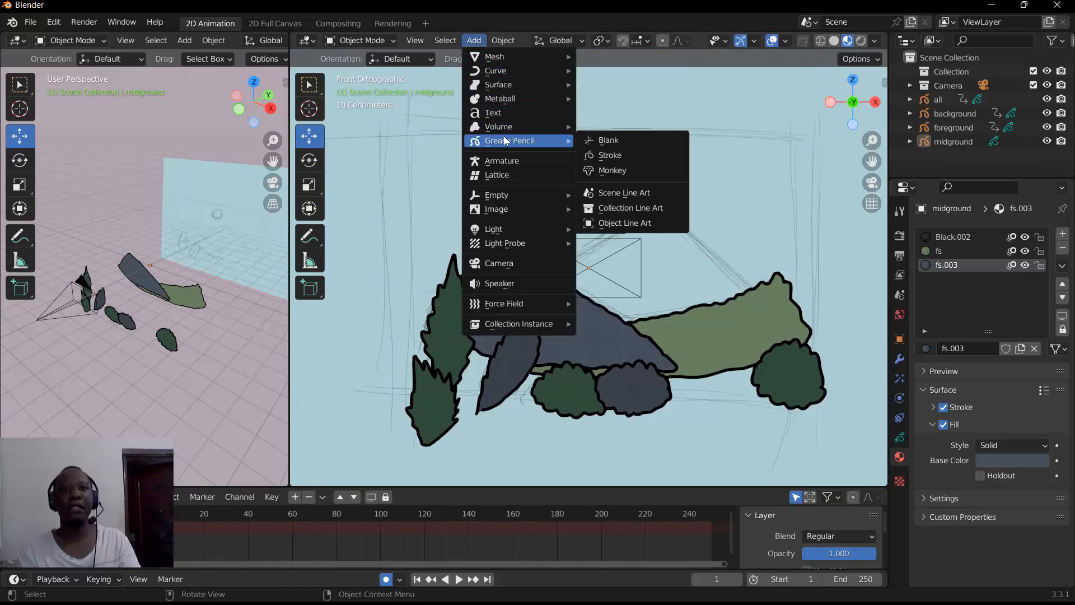
left_click(594, 140)
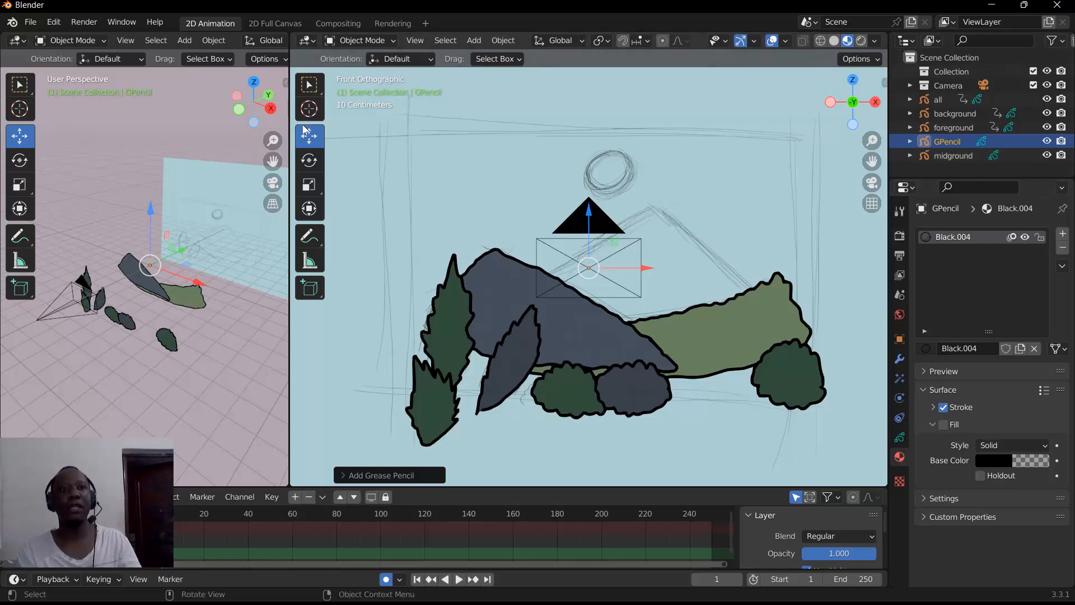
Step: Move the new Grease Pencil object back along the Y axis, placing it between the midground hills and the background plane
left_click_drag(253, 118, 285, 121)
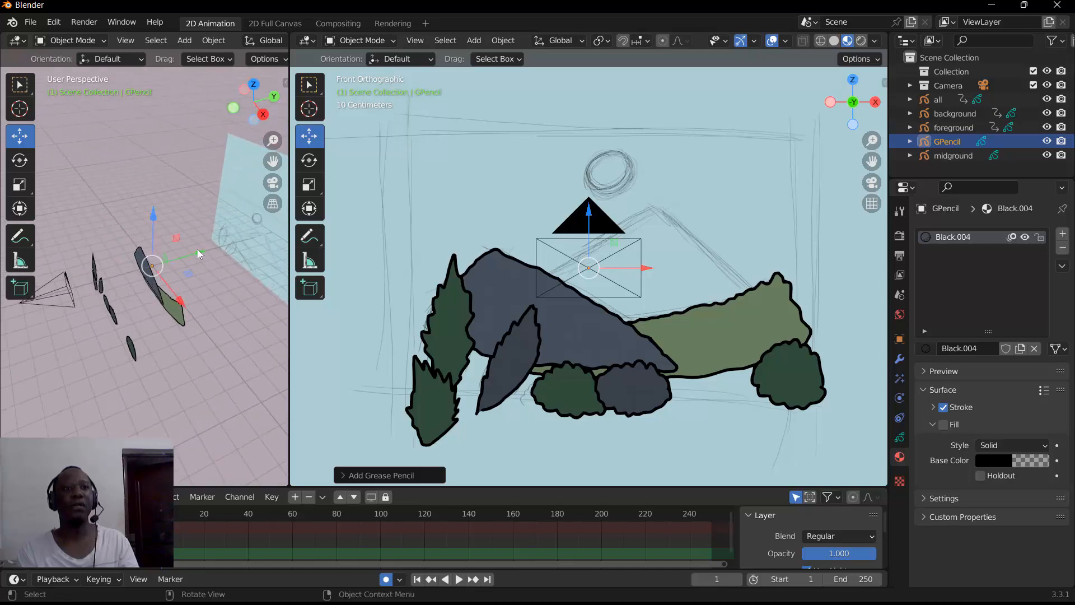
left_click_drag(196, 251, 249, 230)
left_click_drag(241, 235, 231, 245)
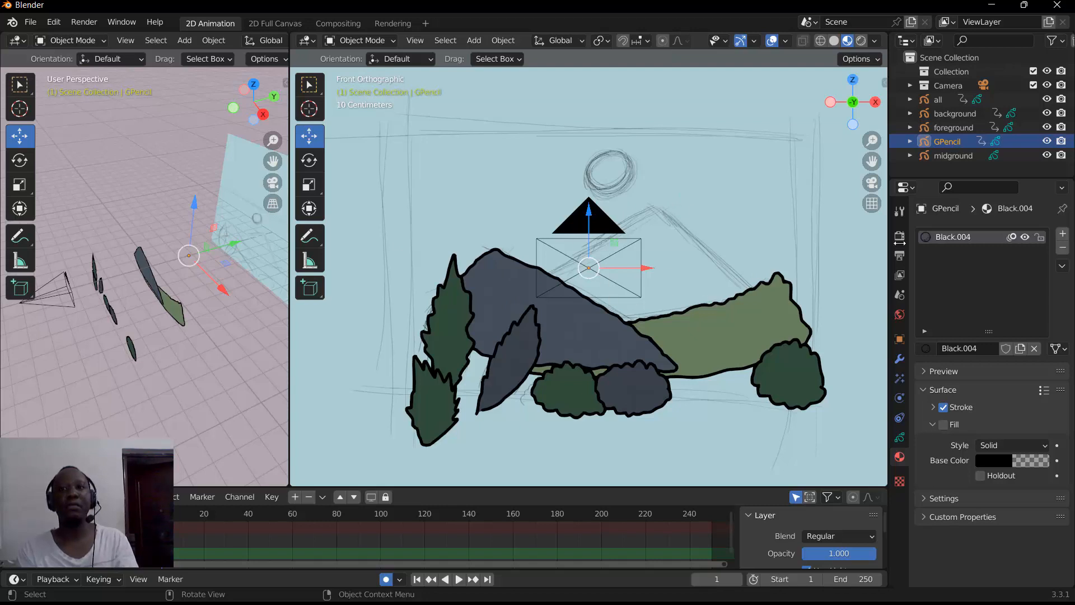
Step: Rename the new Grease Pencil object as mountain
double_click(943, 140)
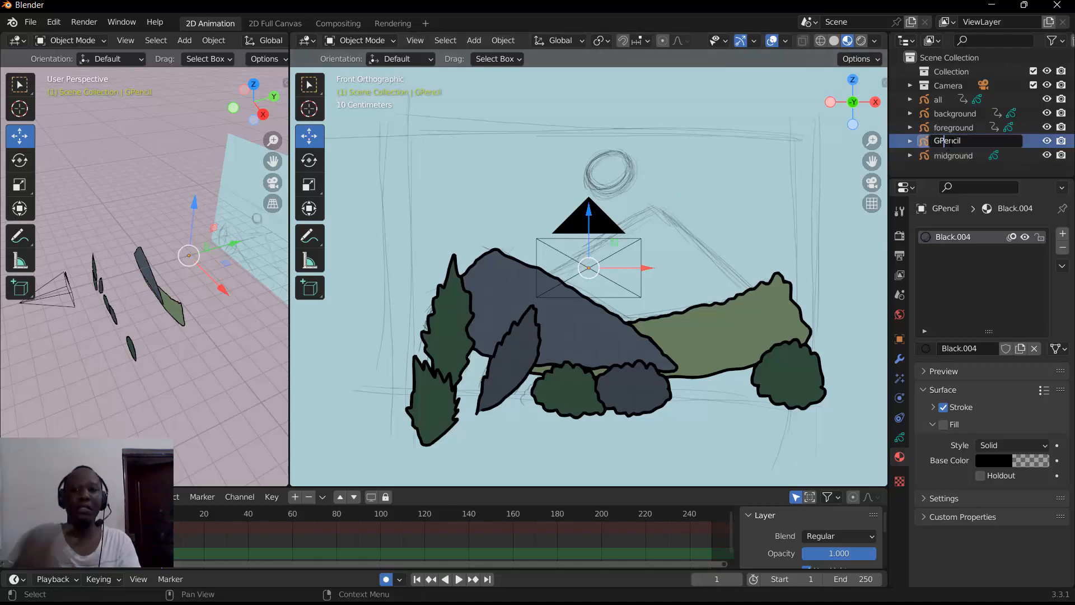
type("m")
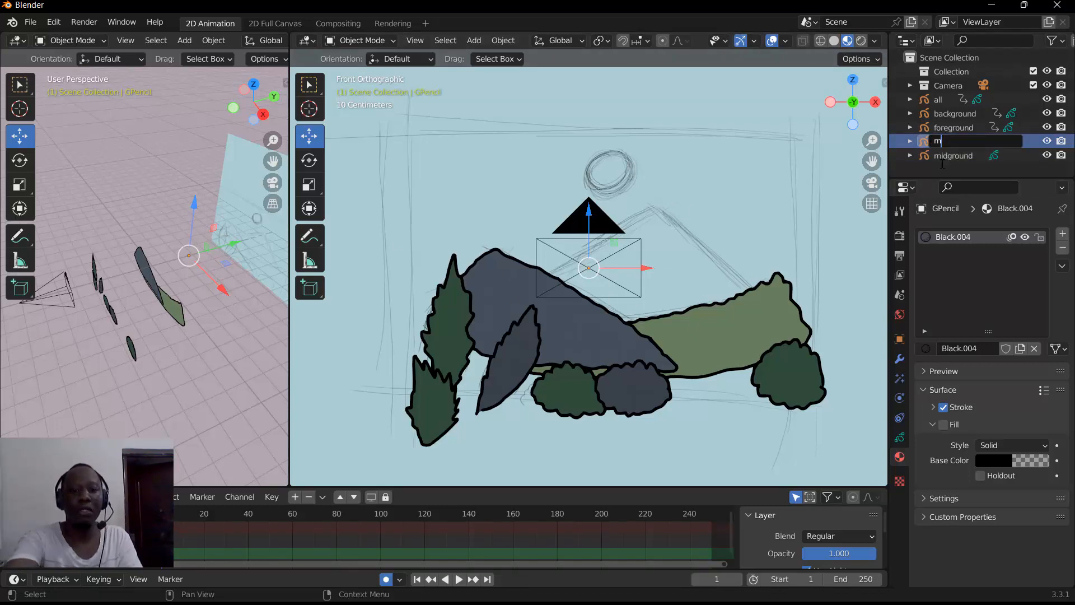
type("ountain")
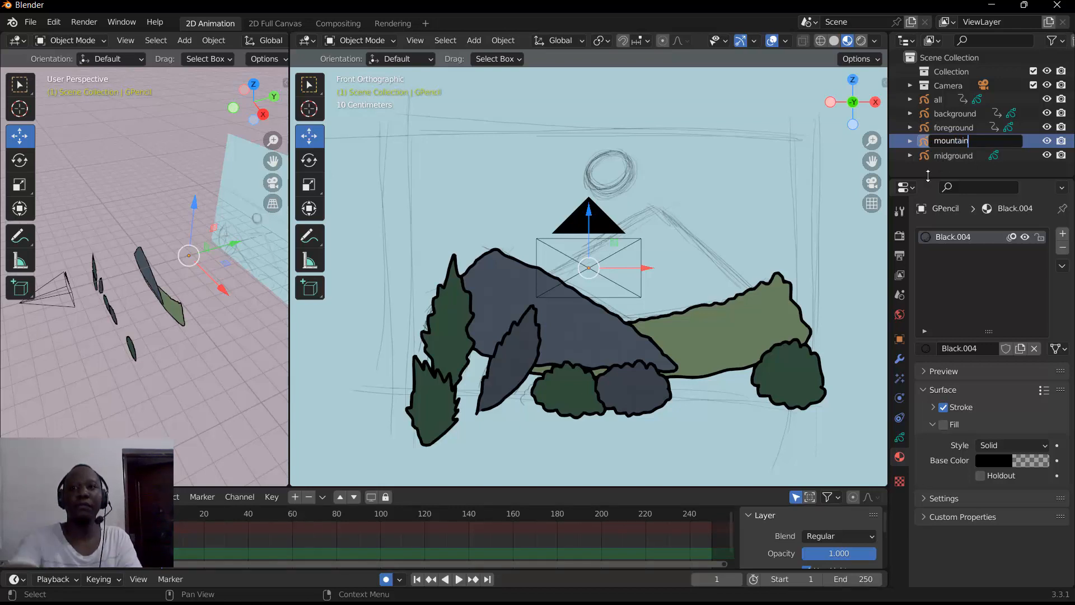
key("Return")
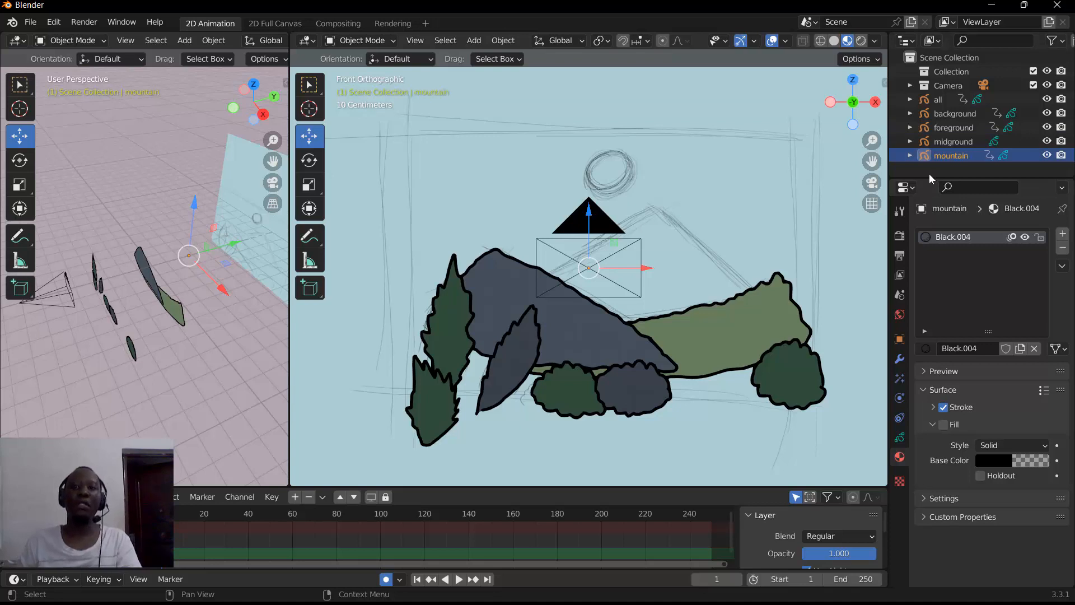
Step: Put the mountain object in Draw Mode and add a second material slot holding an independent copy of fs.002
left_click(381, 42)
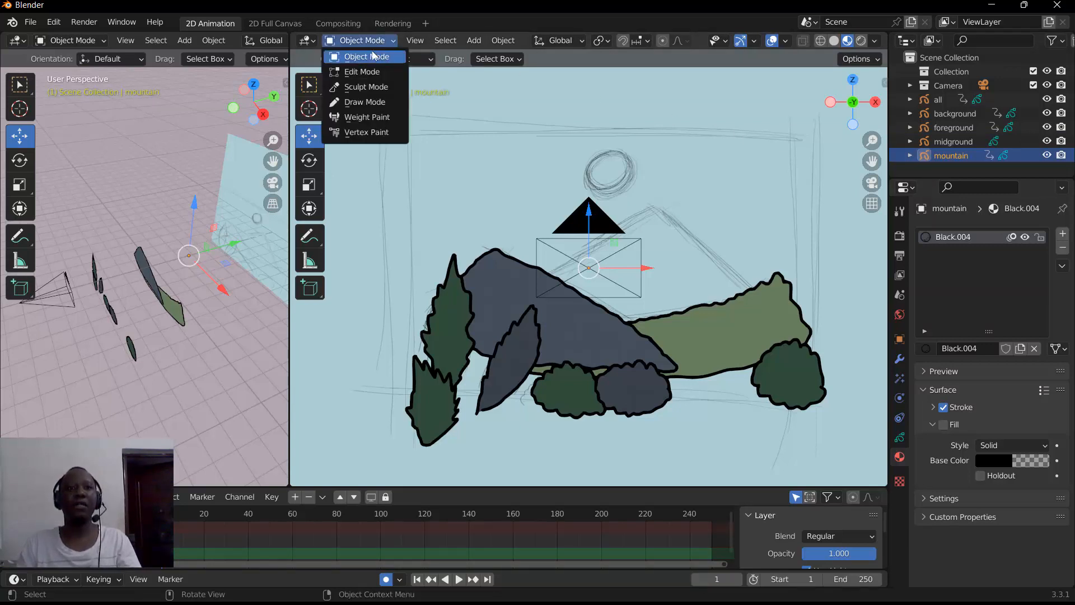
left_click(357, 103)
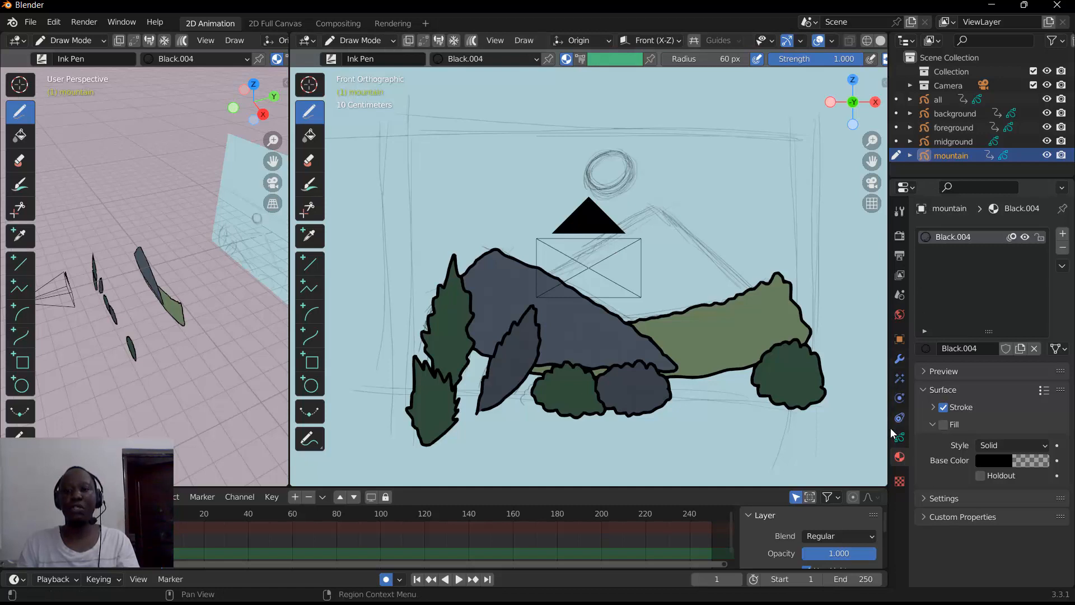
left_click(1062, 236)
left_click(925, 348)
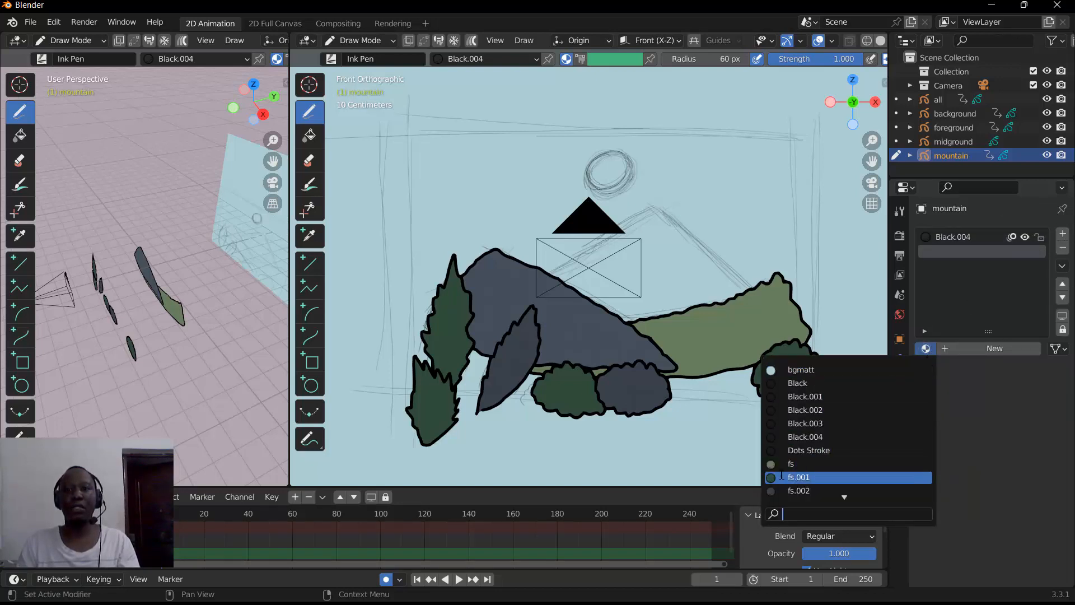
left_click(798, 490)
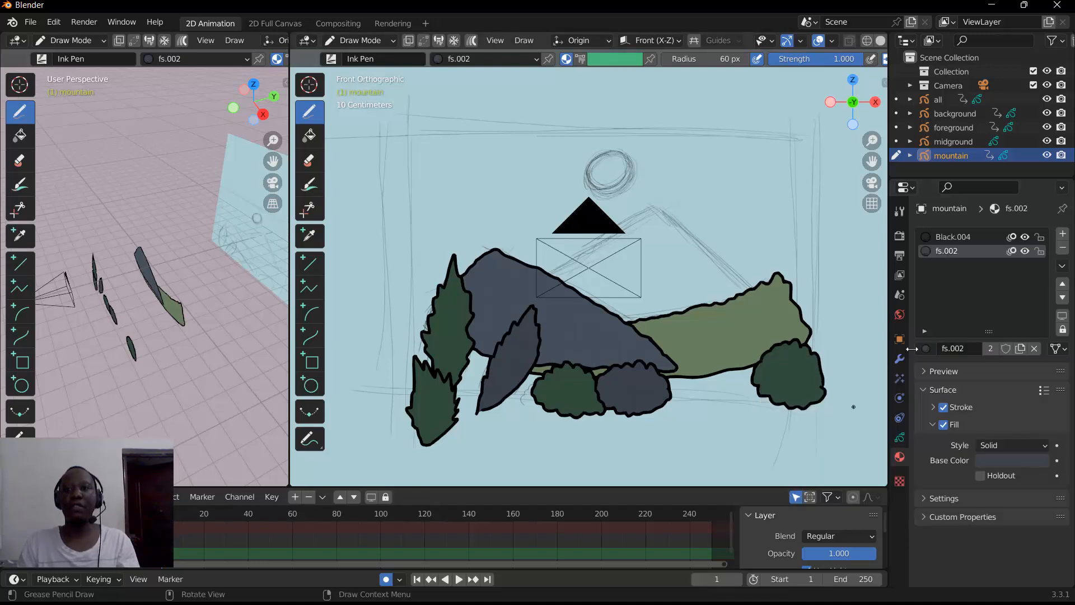
left_click(1019, 349)
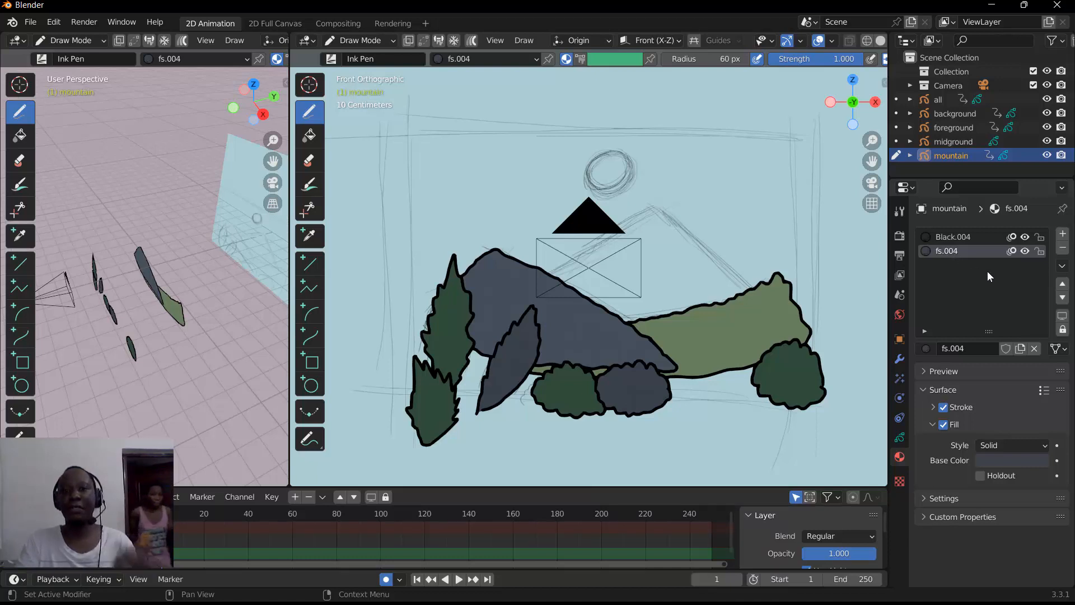
Step: Brighten the fill base color of the mountain's copied material and shift it to a soft medium blue
left_click(995, 460)
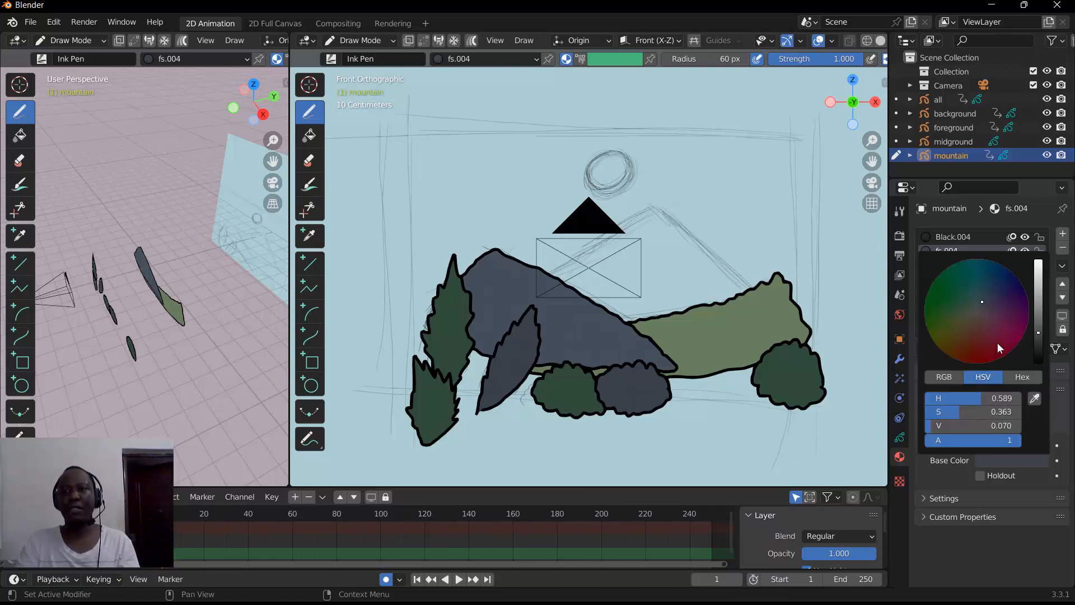
left_click_drag(1038, 329, 1038, 293)
left_click_drag(964, 290, 987, 294)
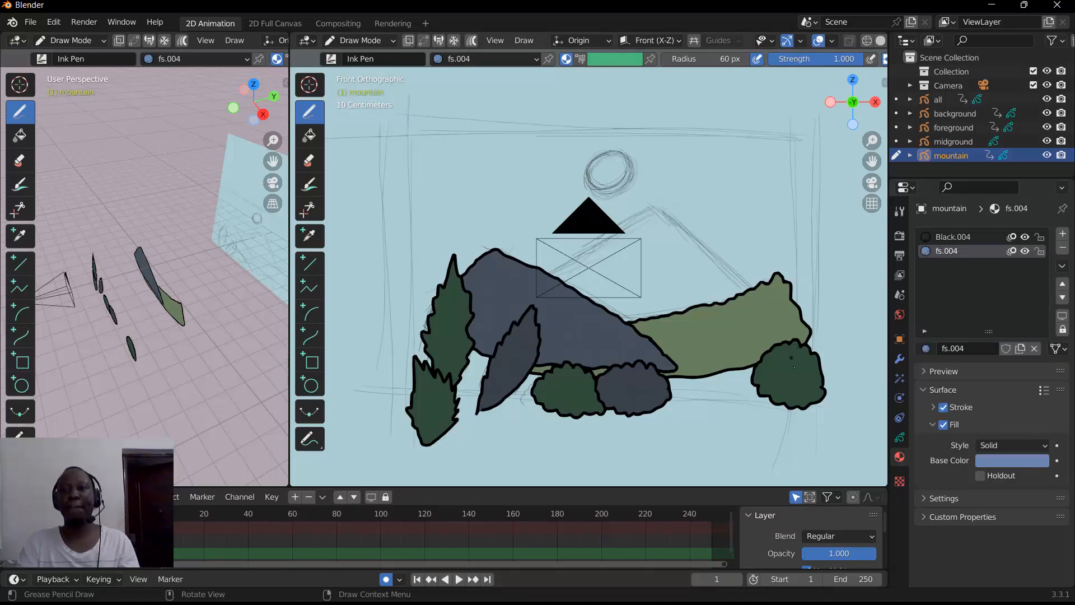
Step: Draw the large mountain peak in fs.004 along the sketch lines, with its base hidden behind the midground hills
left_click(933, 407)
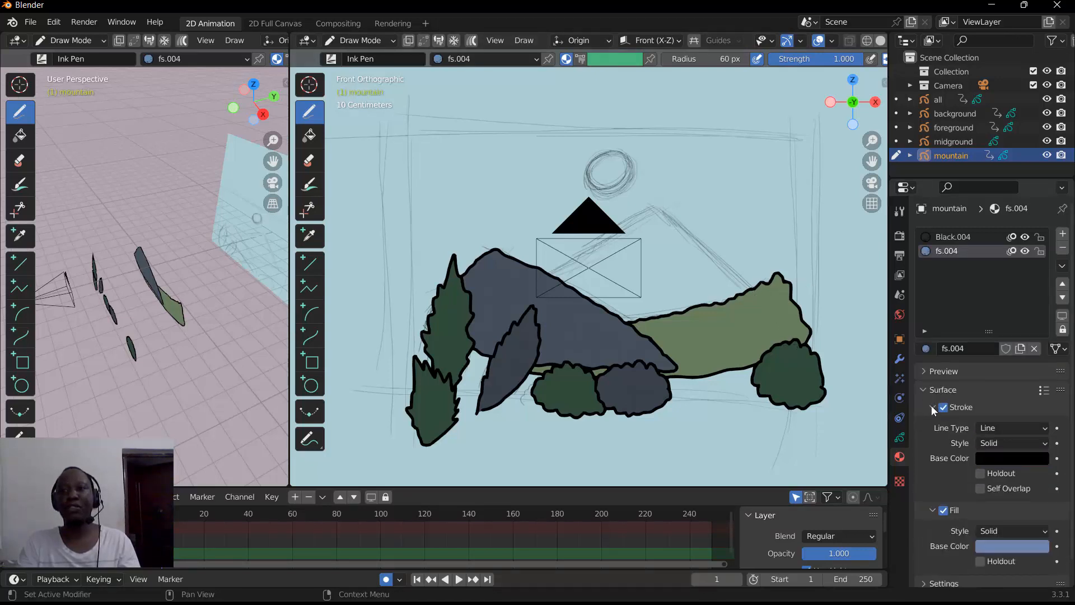
left_click(933, 408)
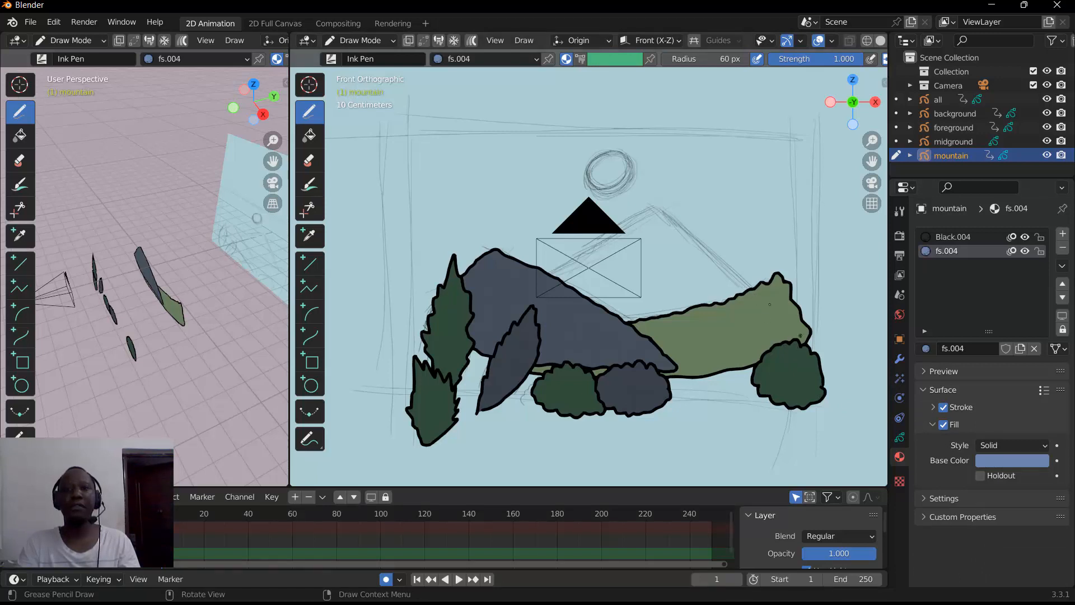
mouse_move(747, 280)
left_mouse_down()
mouse_move(756, 286)
mouse_move(649, 205)
mouse_move(557, 249)
mouse_move(535, 269)
mouse_move(546, 306)
mouse_move(560, 331)
mouse_move(599, 354)
left_mouse_up()
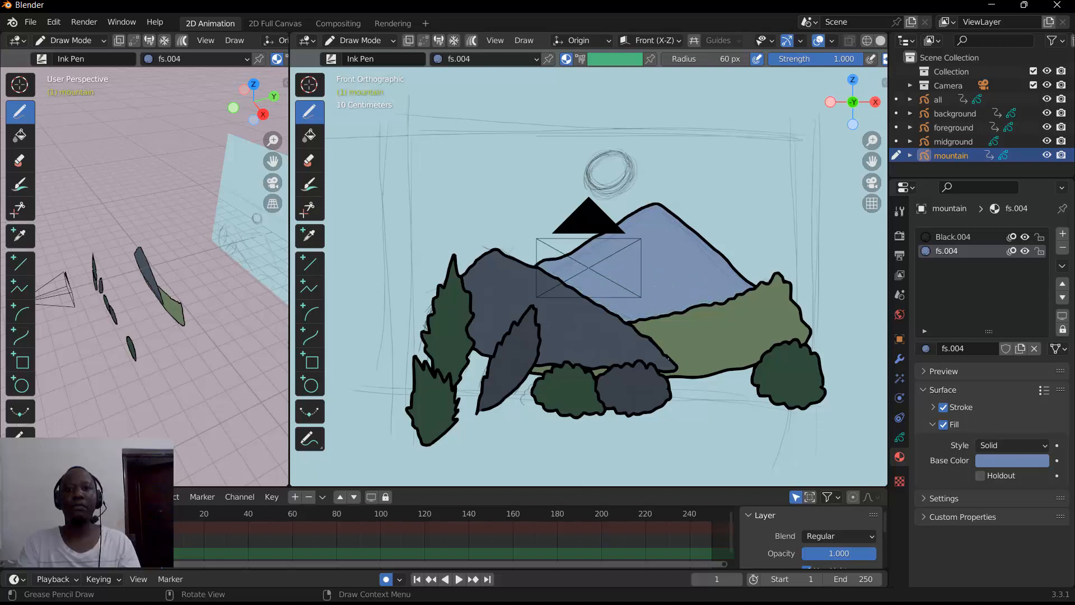
left_click_drag(692, 356, 692, 356)
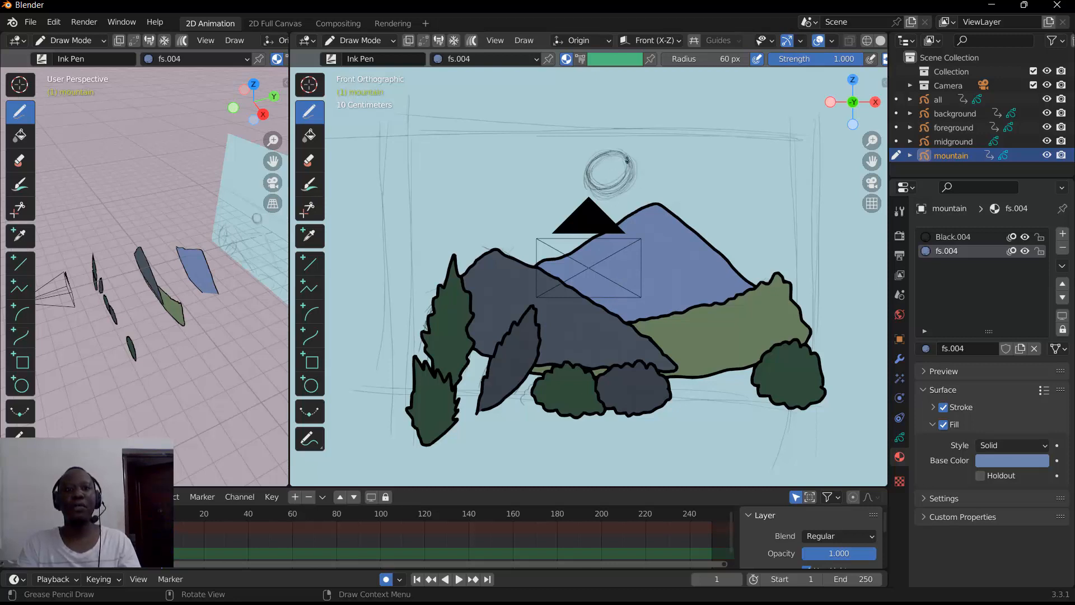
Step: Add a third material slot to the mountain object holding an independent copy of the fs material
left_click(925, 349)
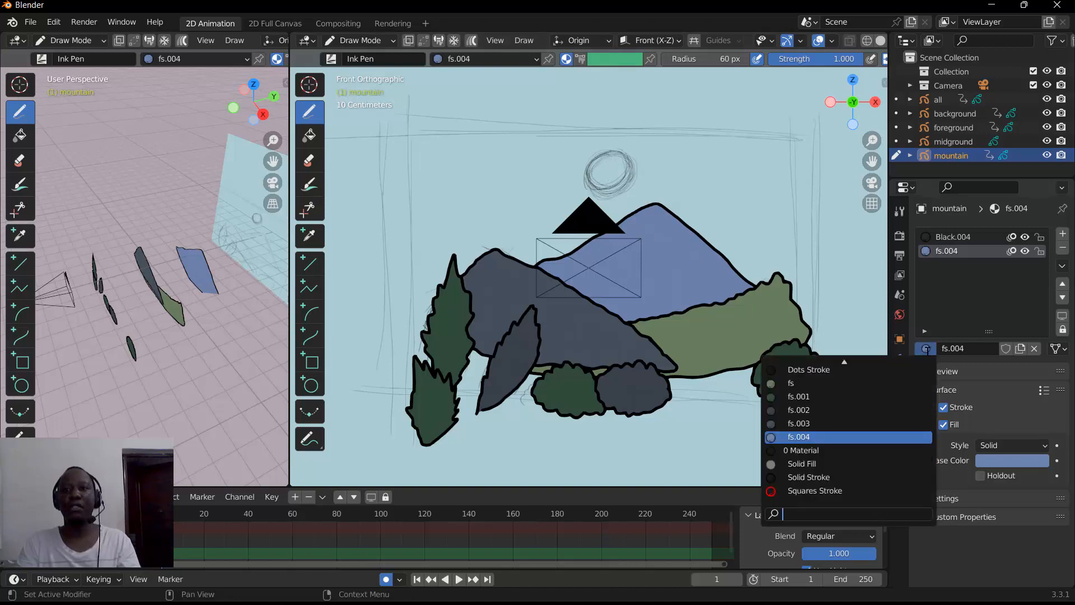
left_click(1021, 350)
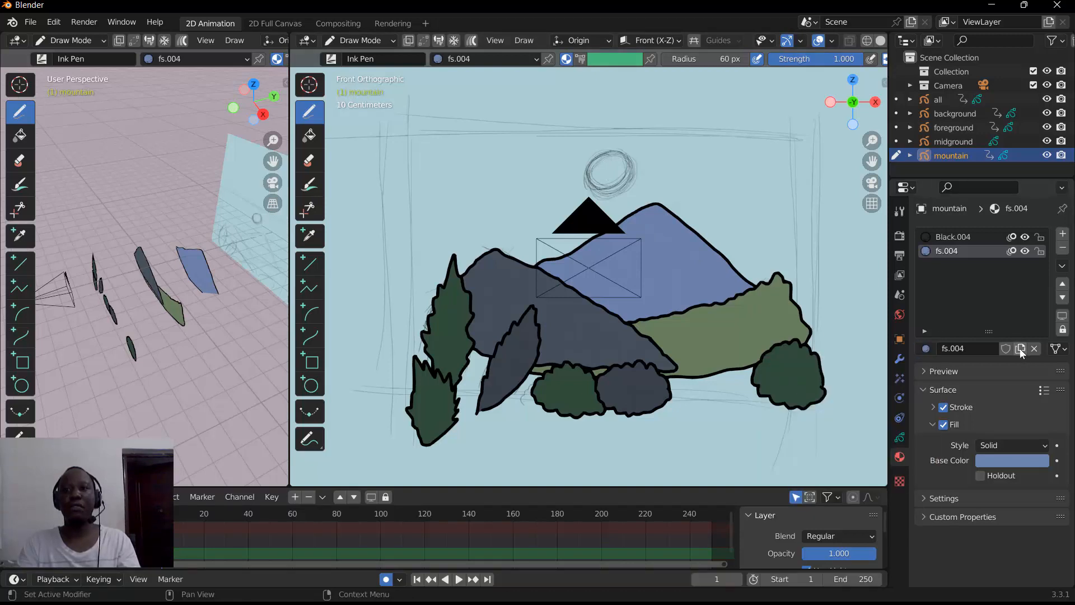
left_click(1062, 234)
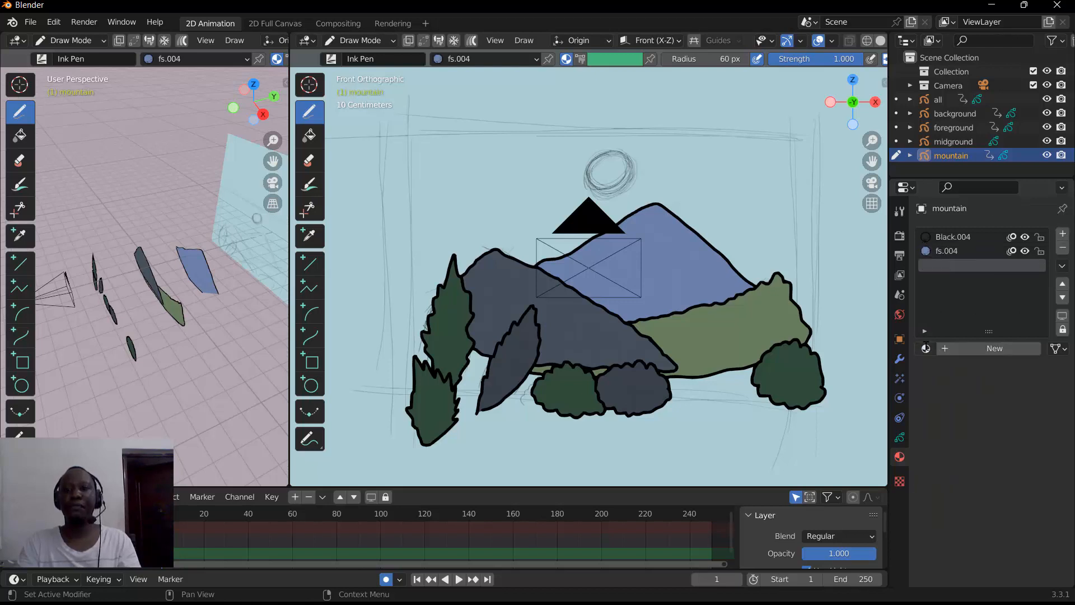
left_click(926, 348)
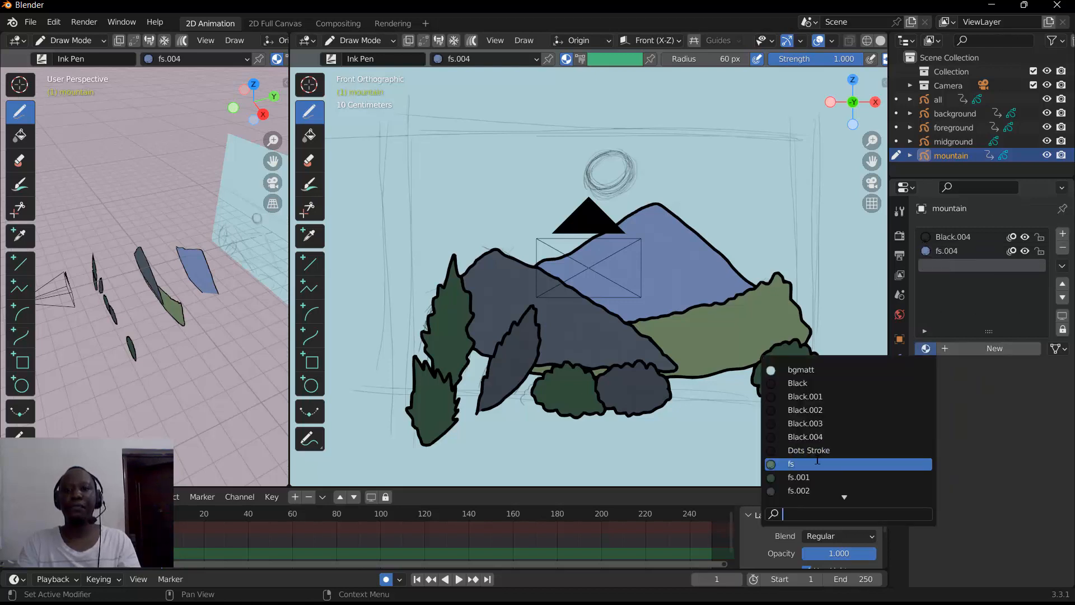
left_click(817, 465)
left_click(1021, 349)
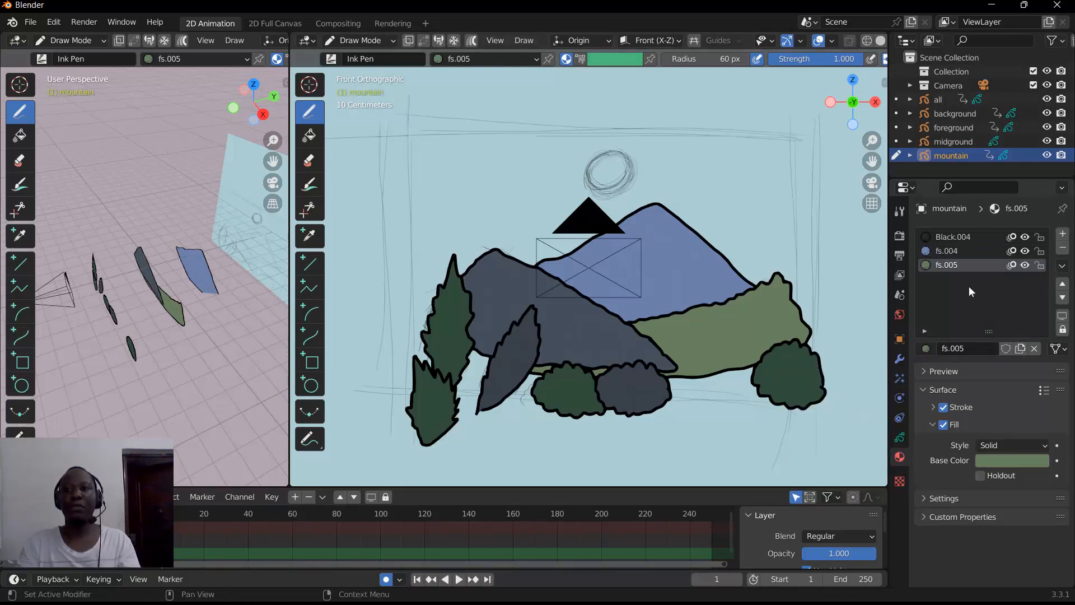
Step: Shift the fill base color of the mountain's copied fs material to a bright, light yellow-green for the sun
left_click(999, 459)
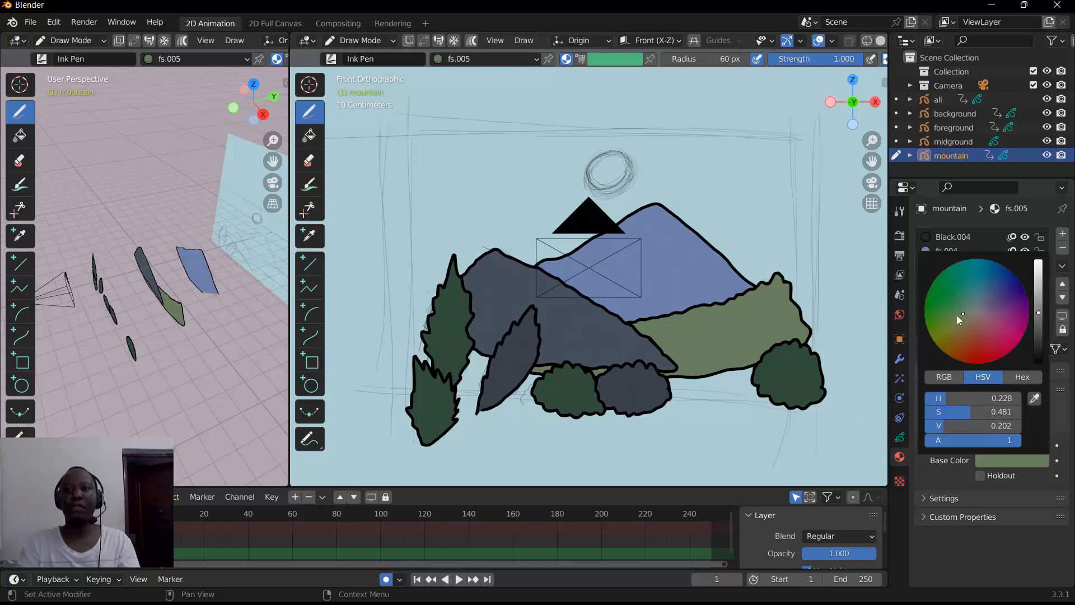
left_click_drag(957, 315, 946, 337)
left_click_drag(1038, 313, 1038, 268)
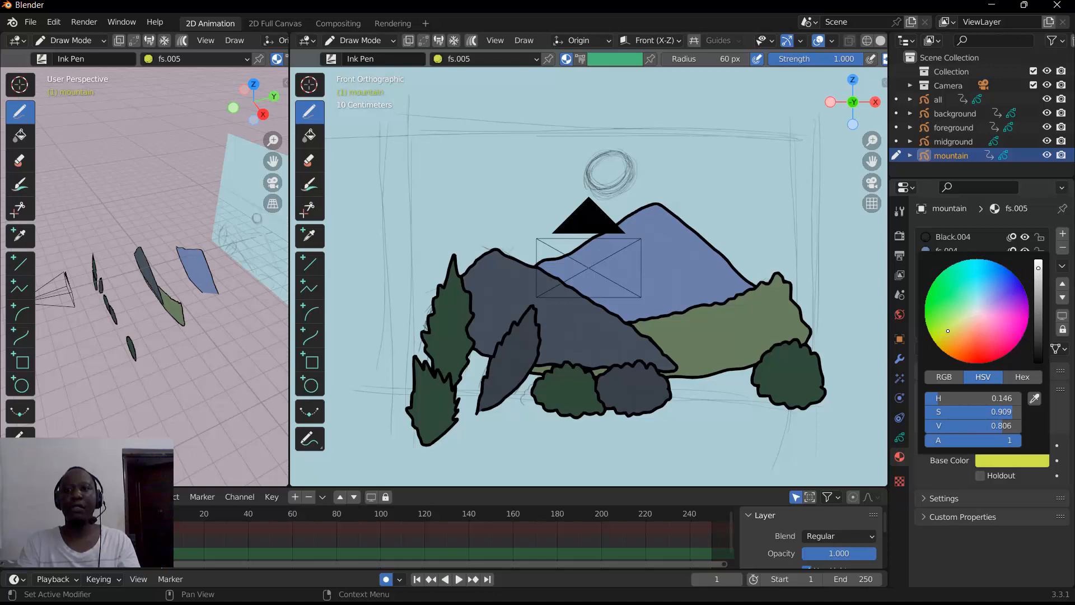
left_click_drag(948, 331, 952, 324)
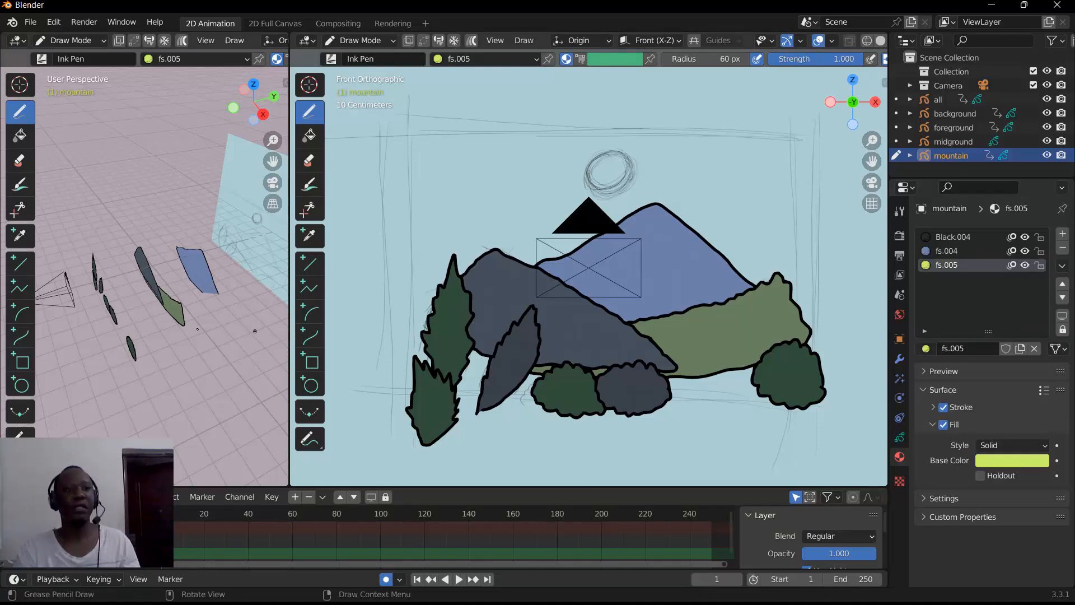
Step: Draw the sun with the Circle tool in fs.005 over the sketched circle above the mountain
left_click(309, 386)
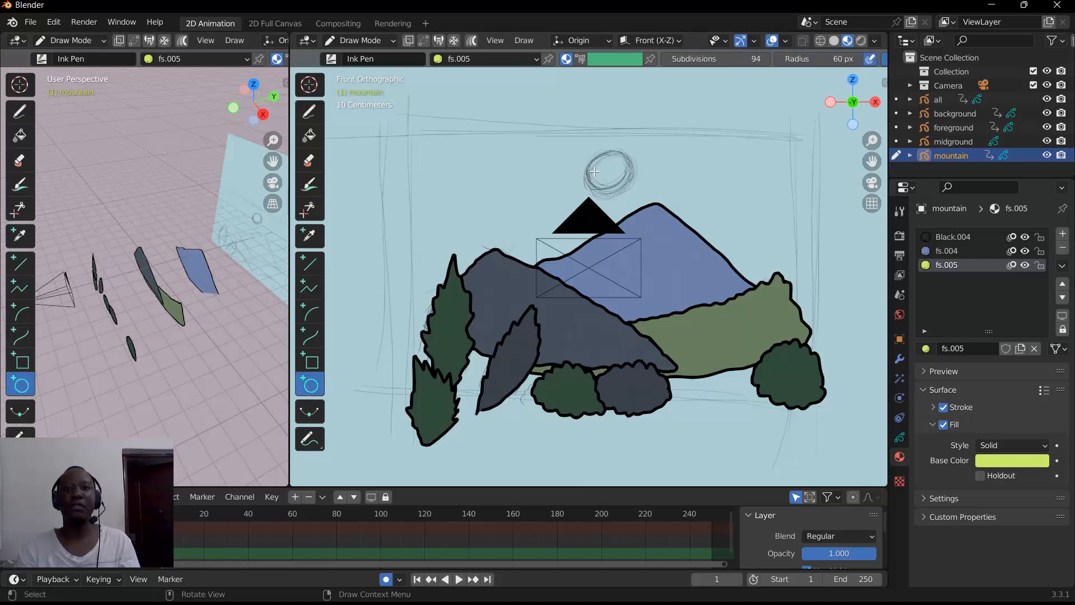
left_click_drag(583, 142, 642, 196)
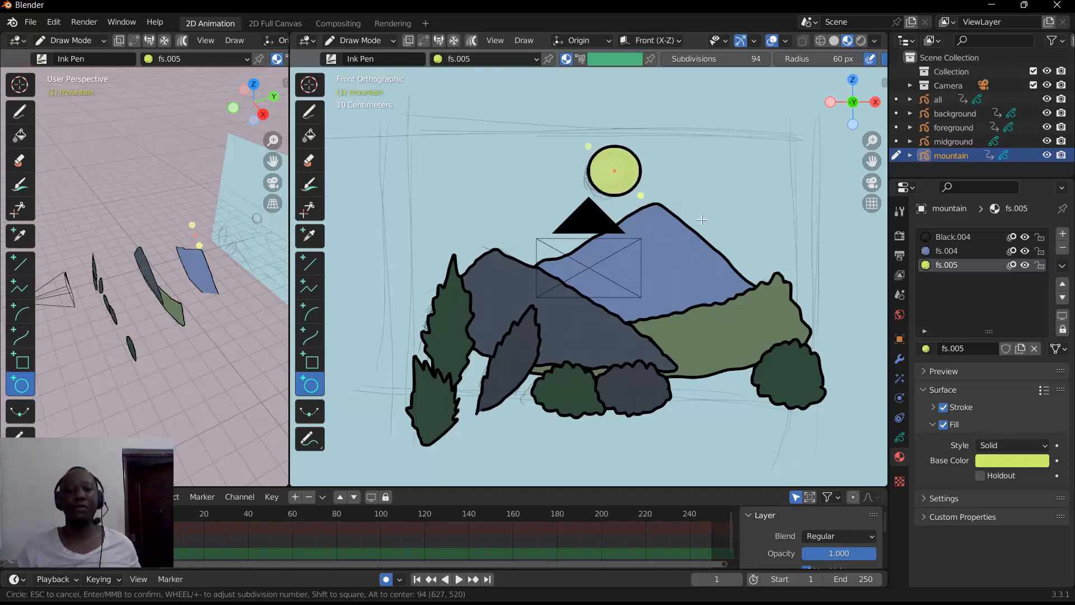
key("Return")
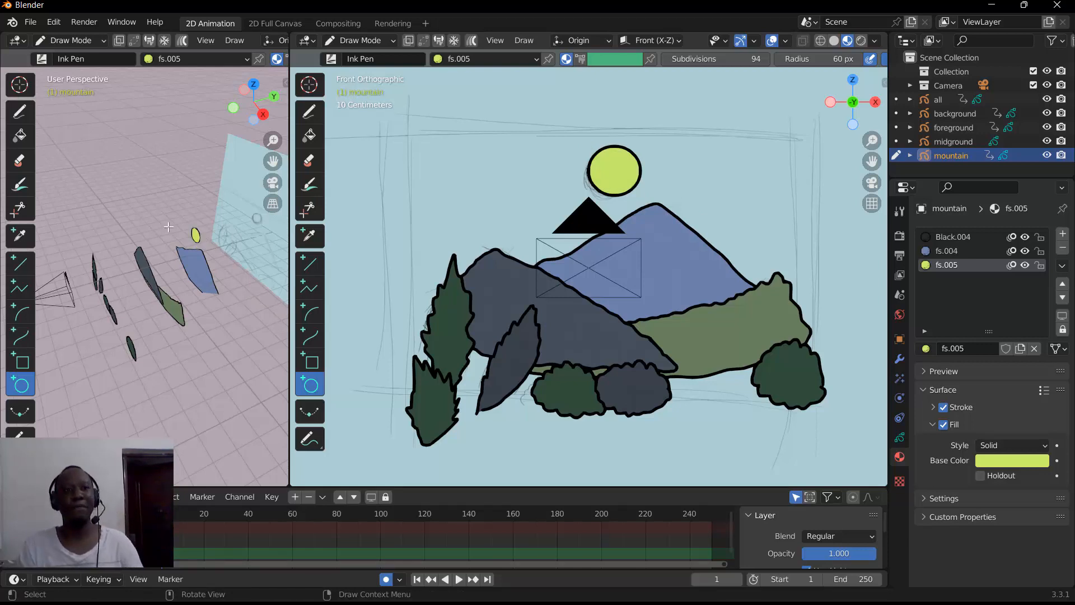
Step: Widen the perspective viewport and check the layers' framing and depth through the camera and from the side
mouse_move(238, 117)
left_mouse_down()
mouse_move(275, 89)
mouse_move(247, 103)
mouse_move(237, 140)
mouse_move(248, 106)
left_mouse_up()
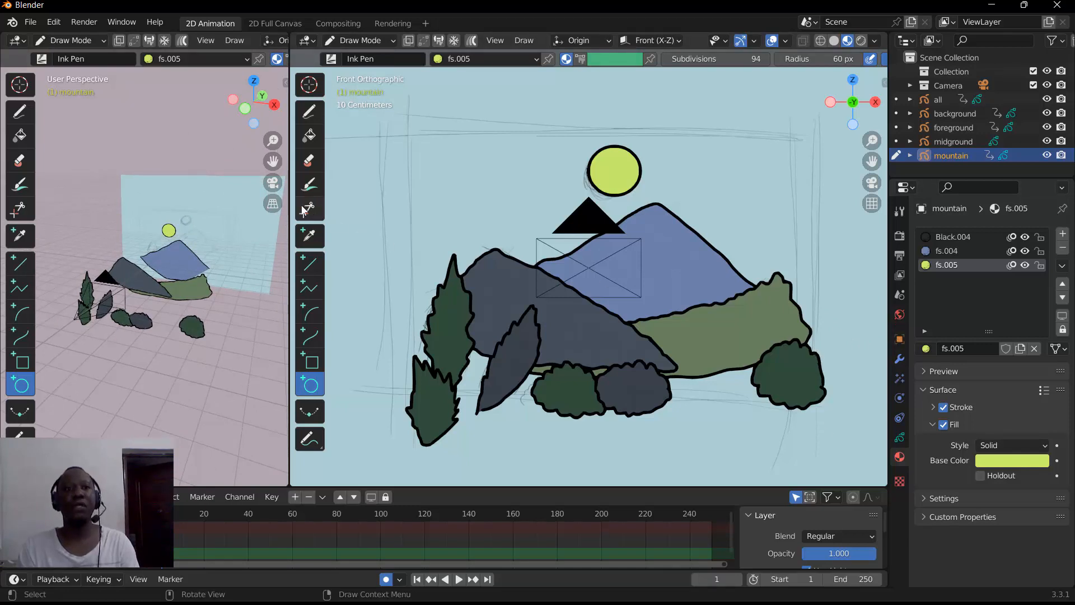
left_click(273, 184)
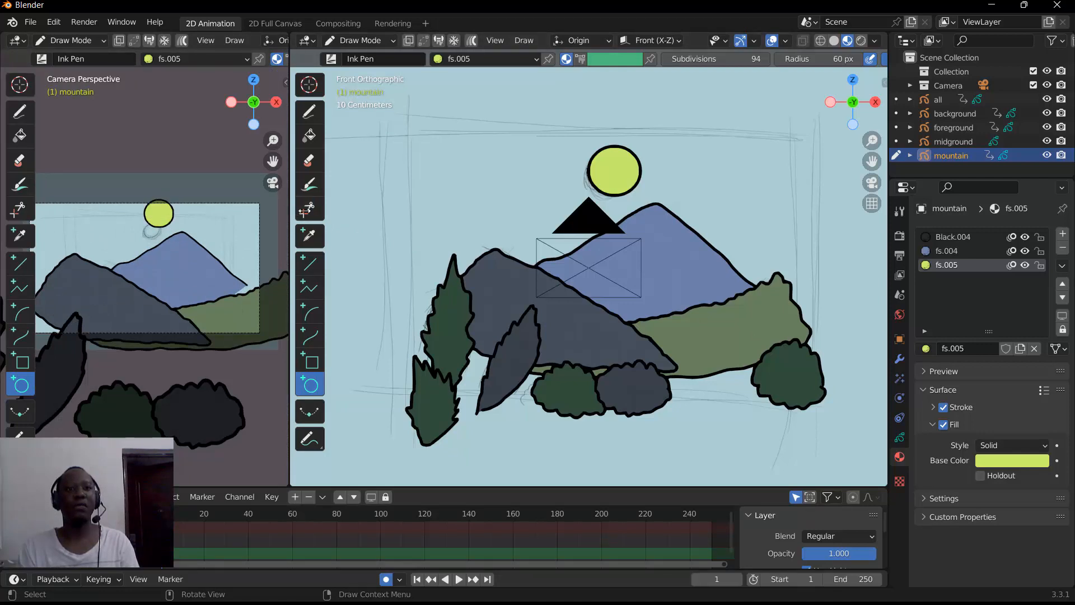
left_click_drag(287, 252, 421, 252)
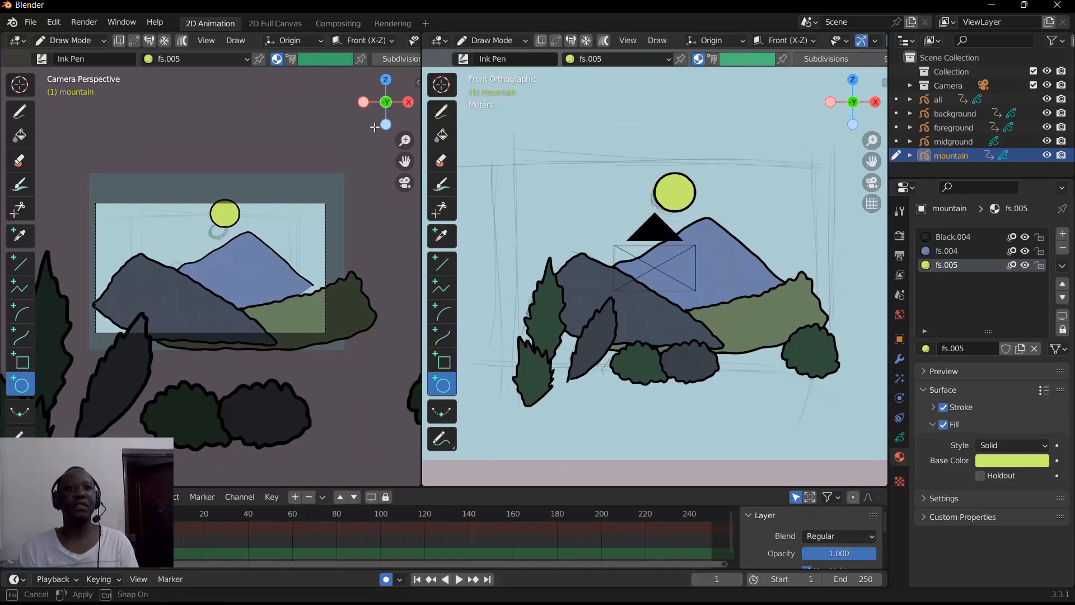
left_click_drag(373, 115, 313, 158)
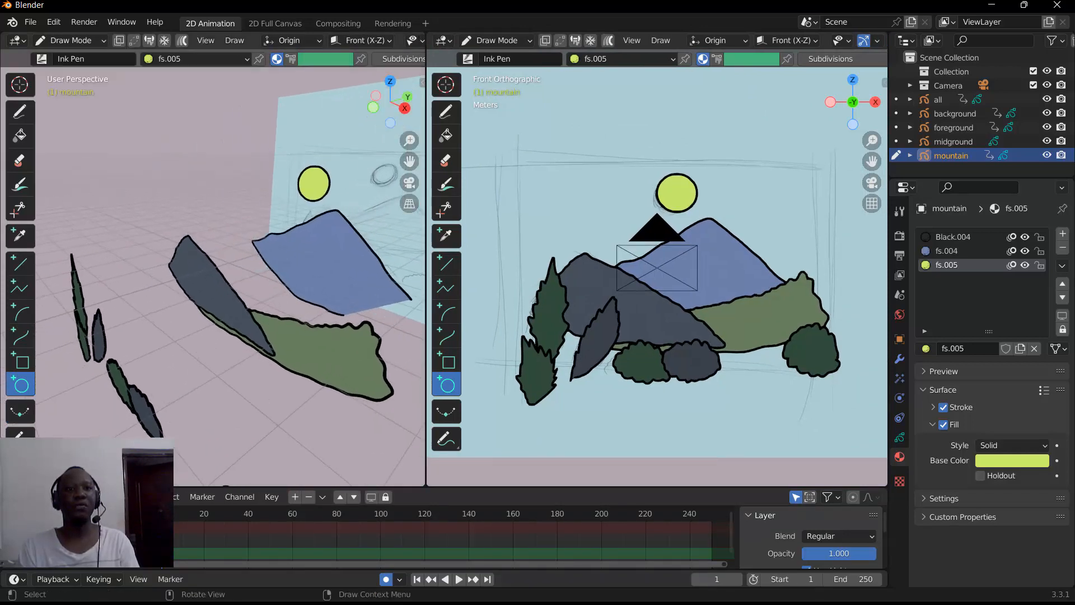
scroll(224, 252, "down", 6)
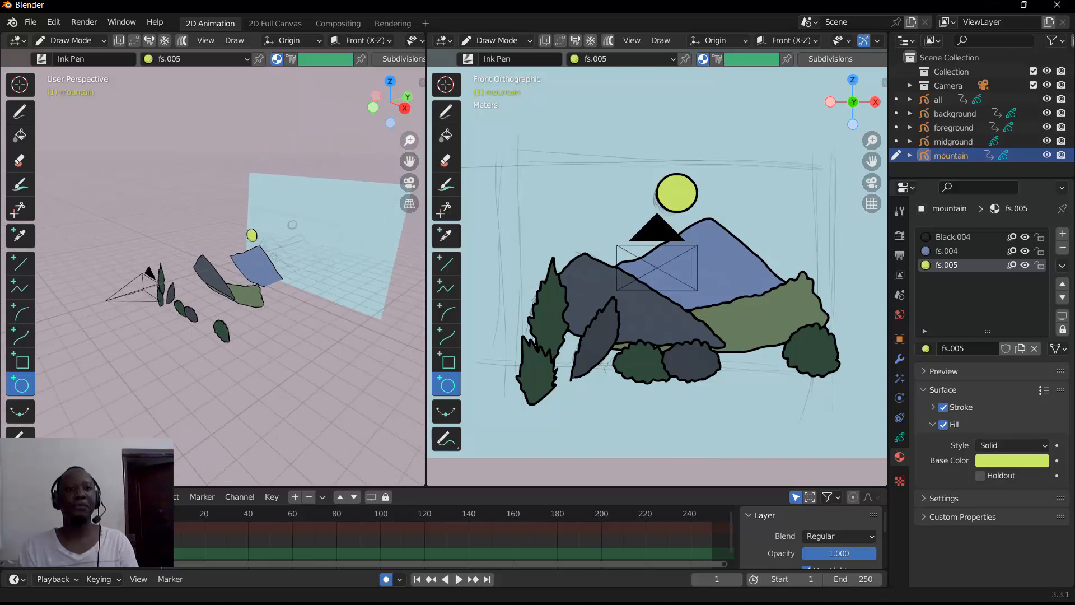
left_click_drag(385, 123, 336, 124)
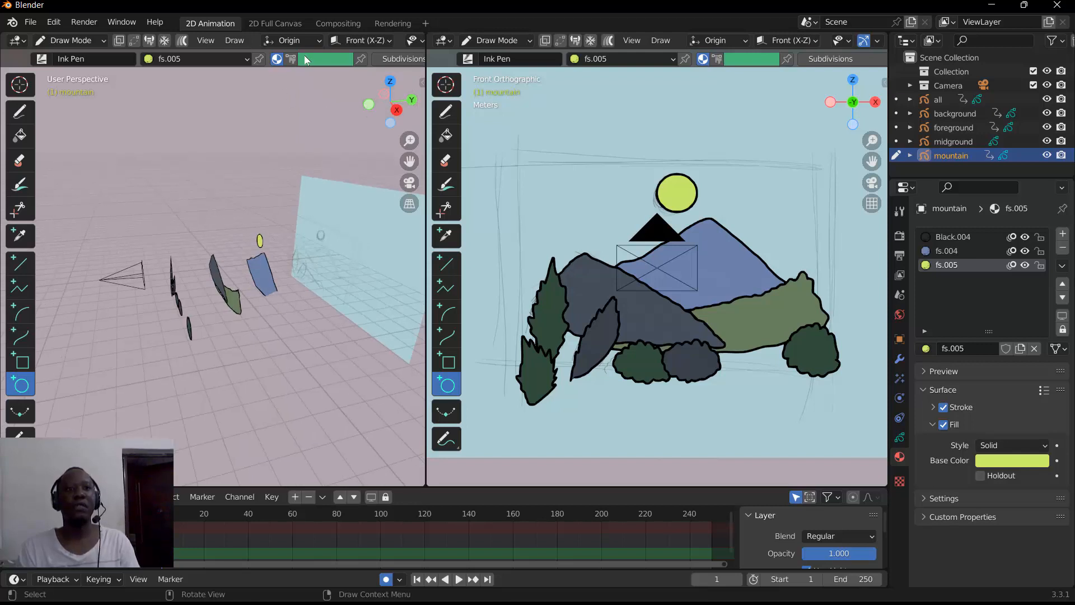
Step: In Object Mode, scale foreground, midground and mountain together to a little over half size while looking through the camera
left_click(483, 38)
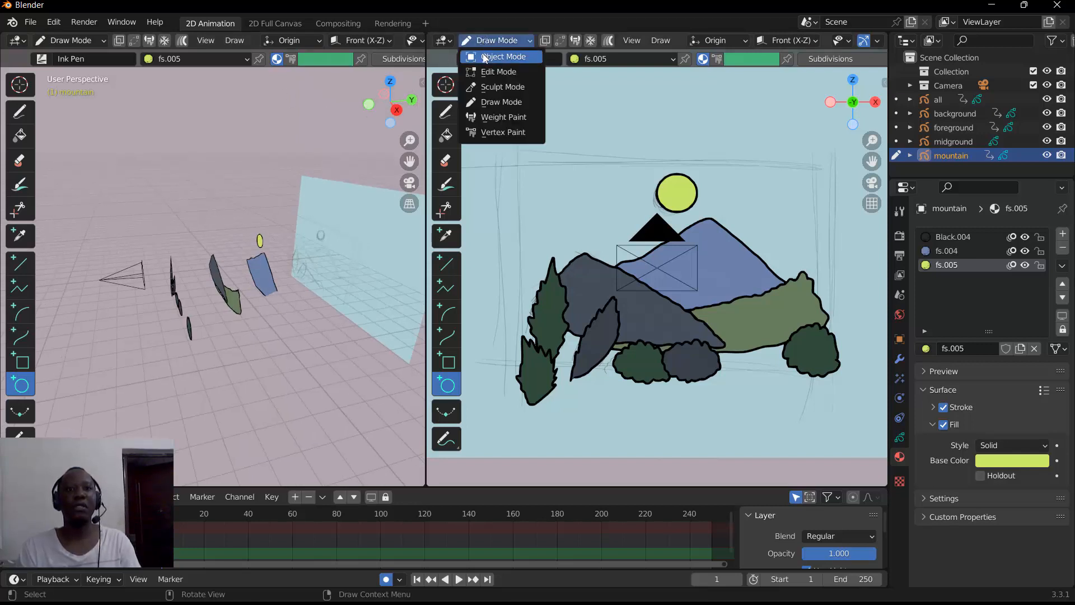
left_click(485, 57)
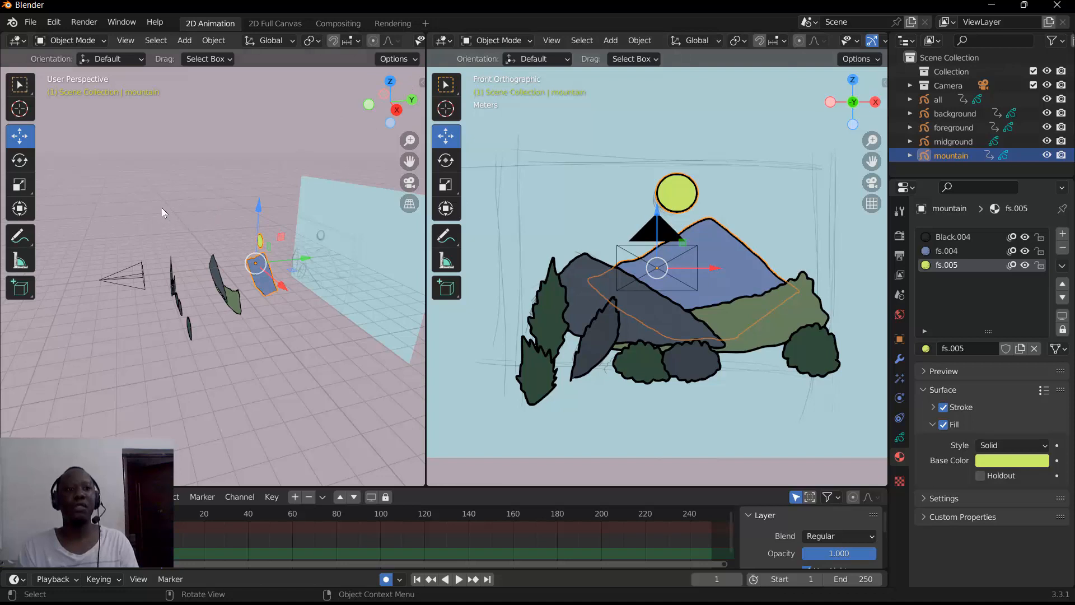
left_click_drag(160, 207, 177, 241)
left_click_drag(278, 338, 278, 338)
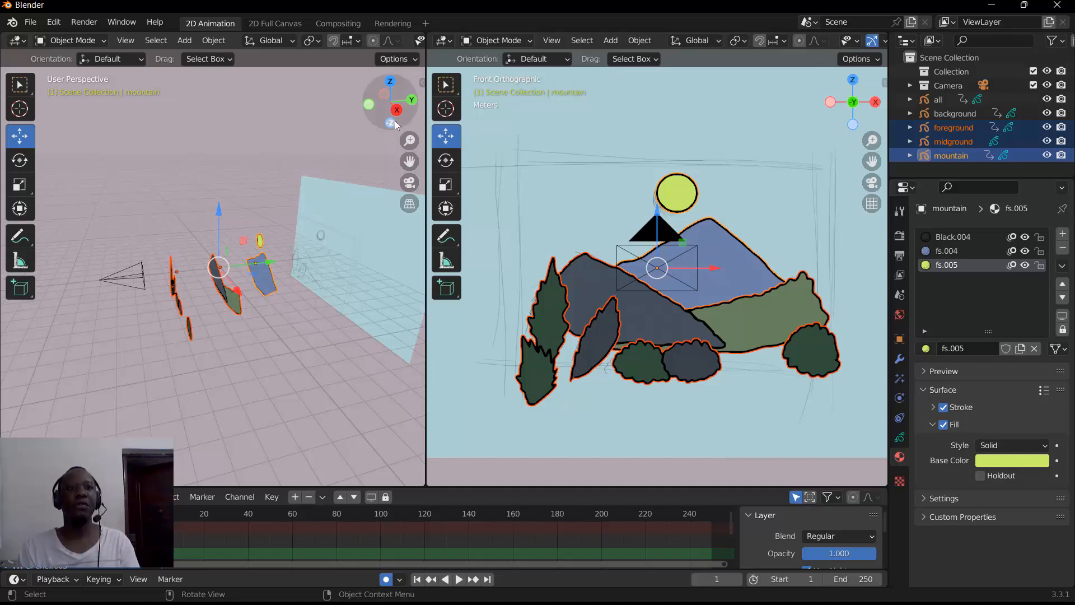
mouse_move(375, 117)
left_mouse_down()
mouse_move(235, 121)
mouse_move(375, 115)
left_mouse_up()
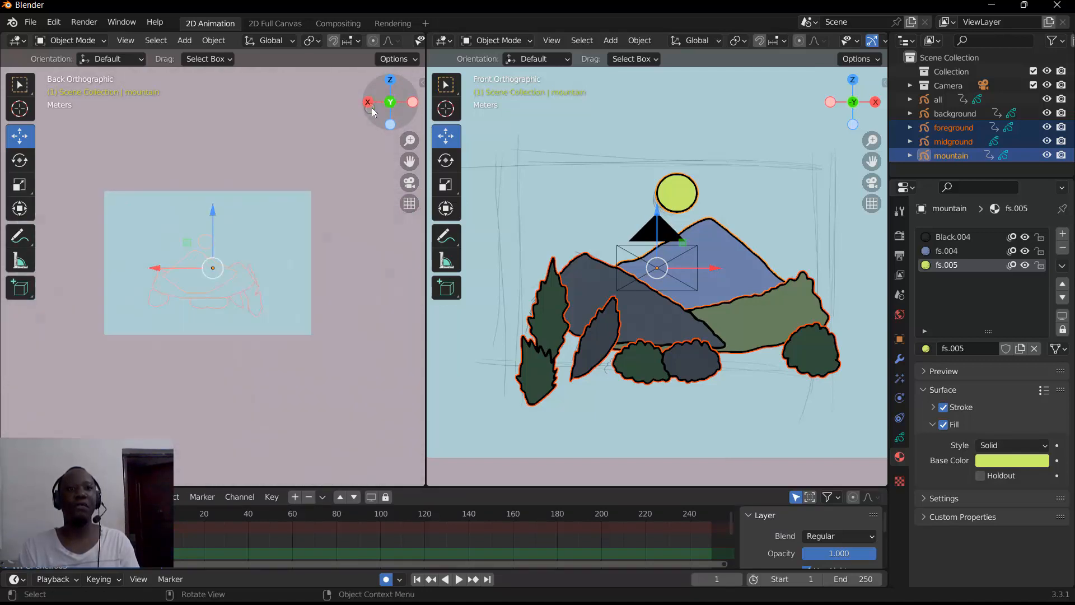
left_click(389, 104)
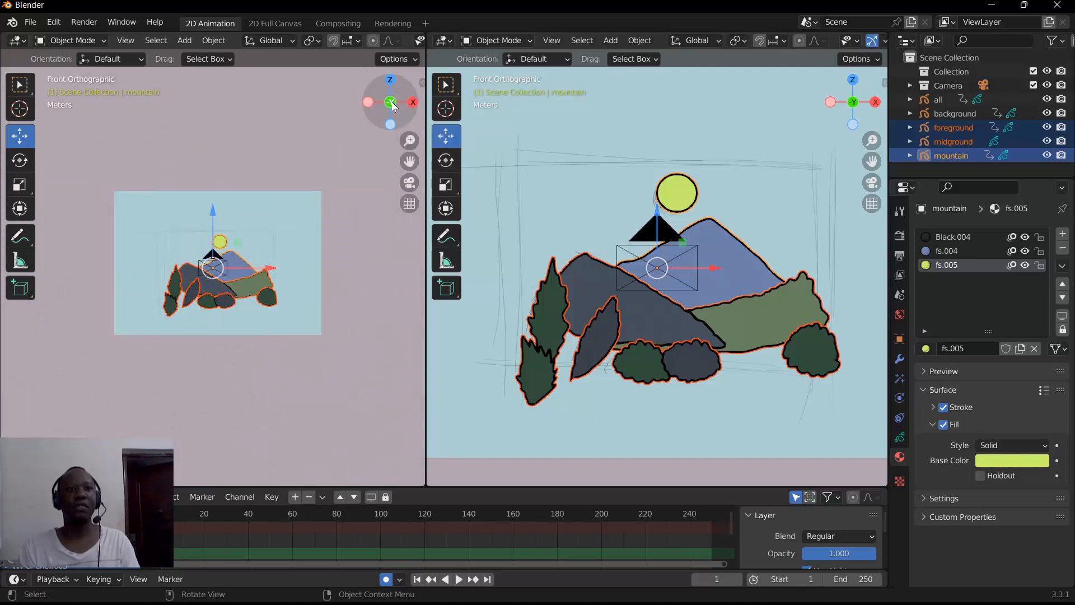
left_click(408, 184)
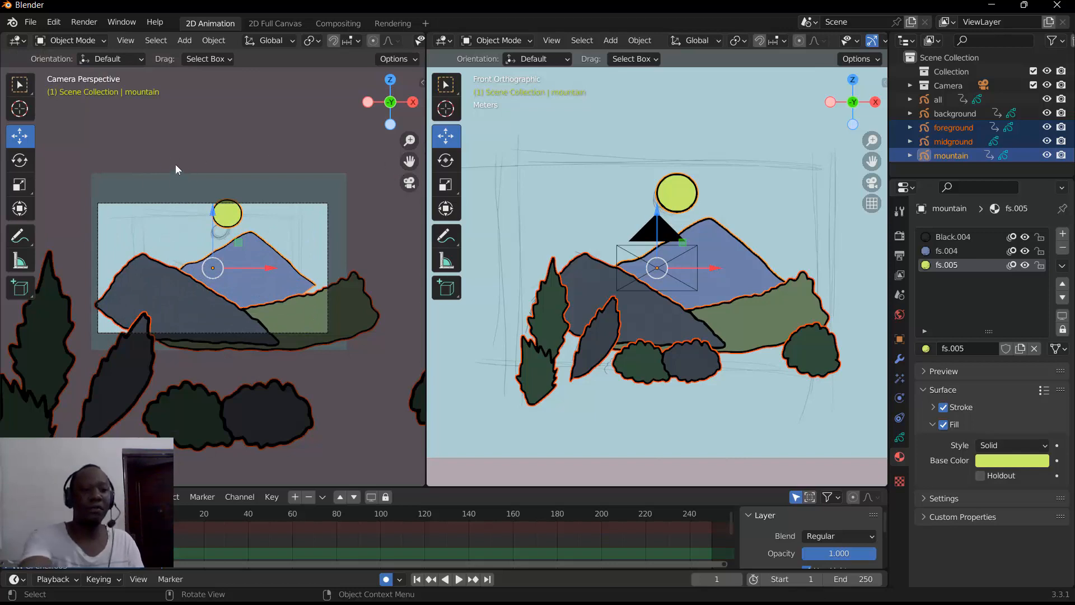
key("s")
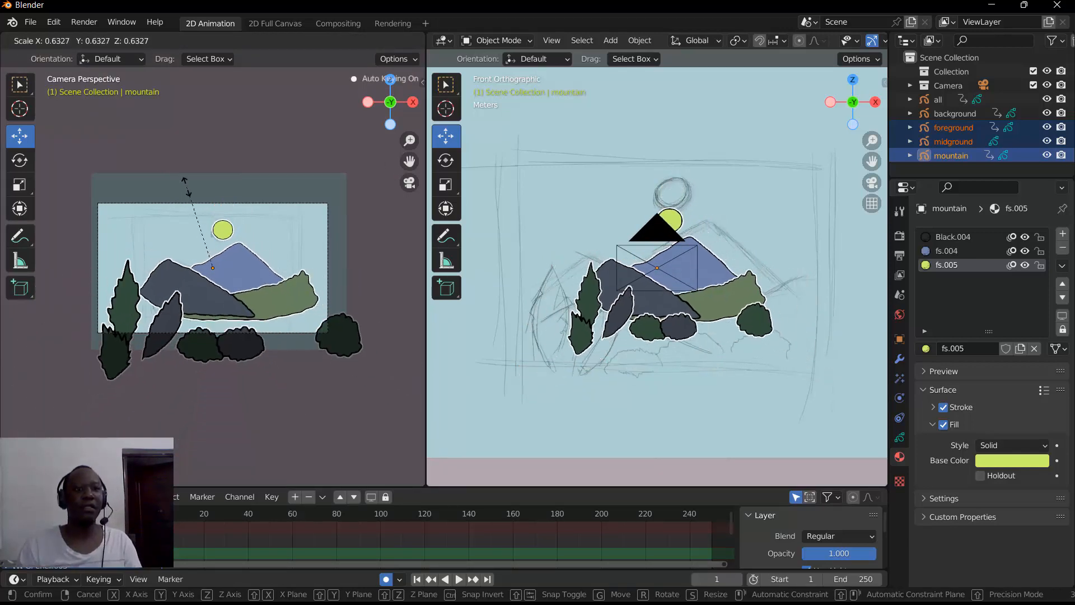
left_click(202, 203)
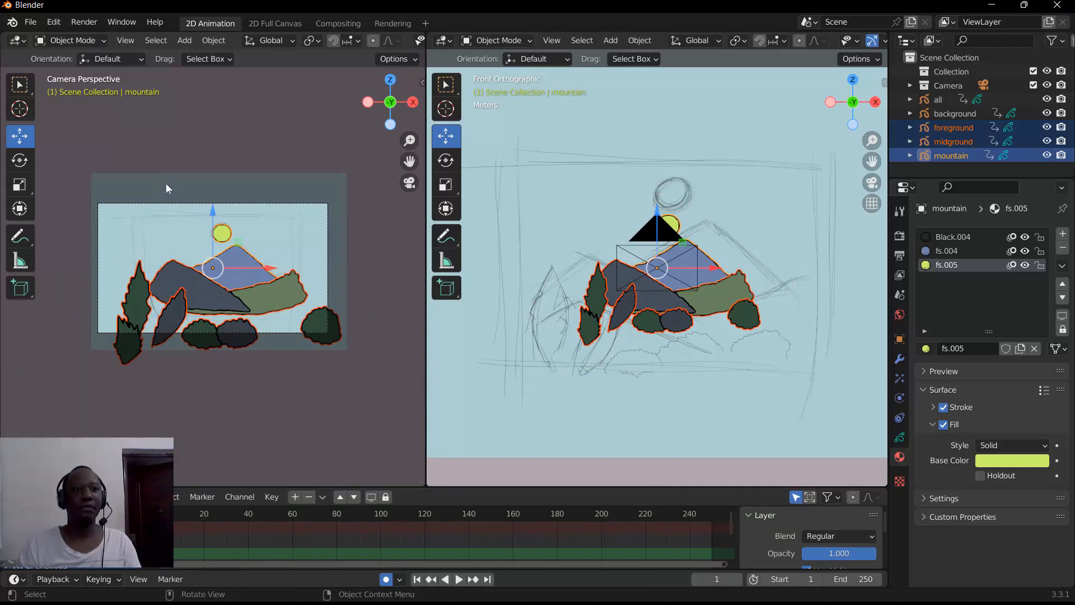
Step: Hide the sketch object named all, and move the midground hills slightly down along Z
left_click(156, 153)
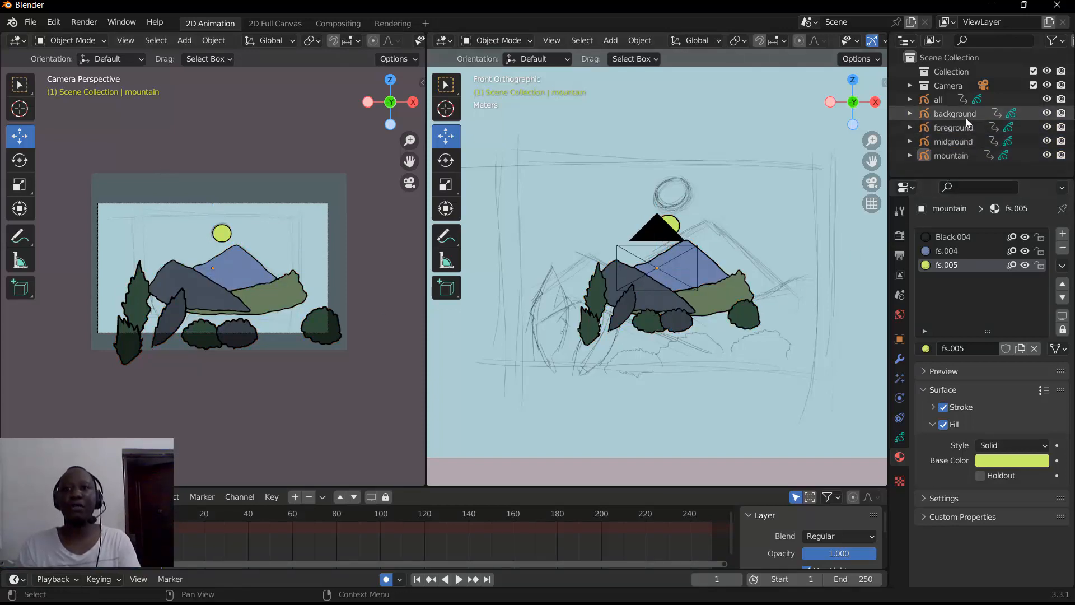
left_click(1045, 99)
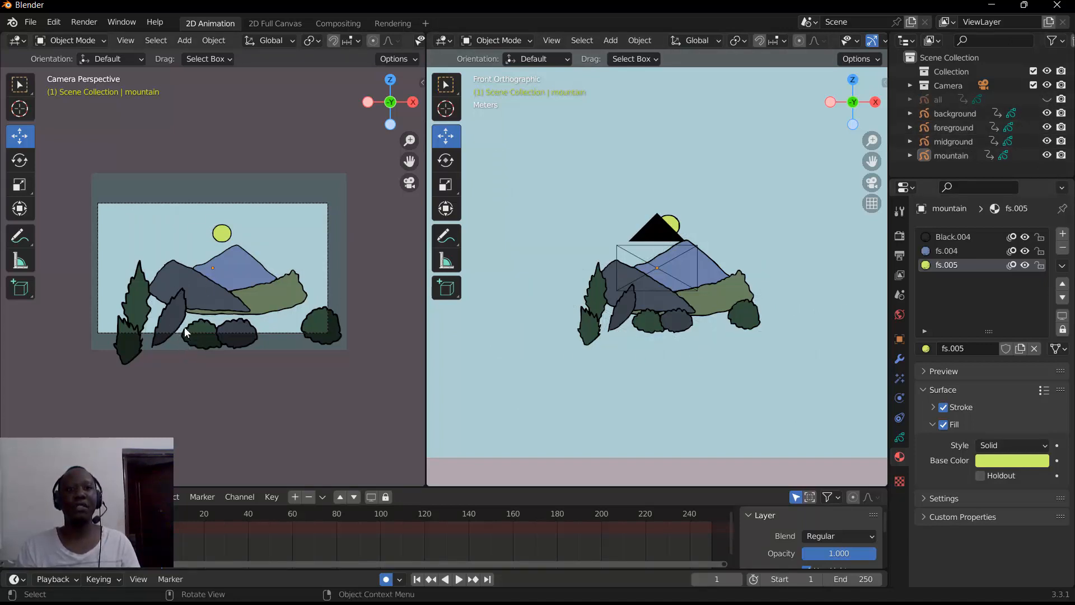
left_click(199, 287)
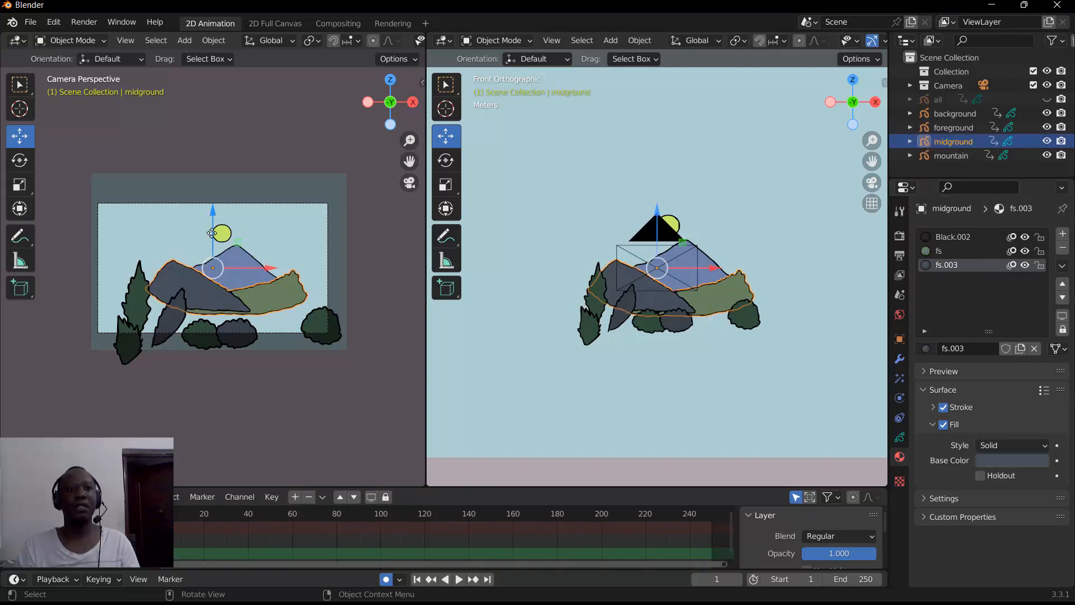
left_click_drag(212, 232, 229, 258)
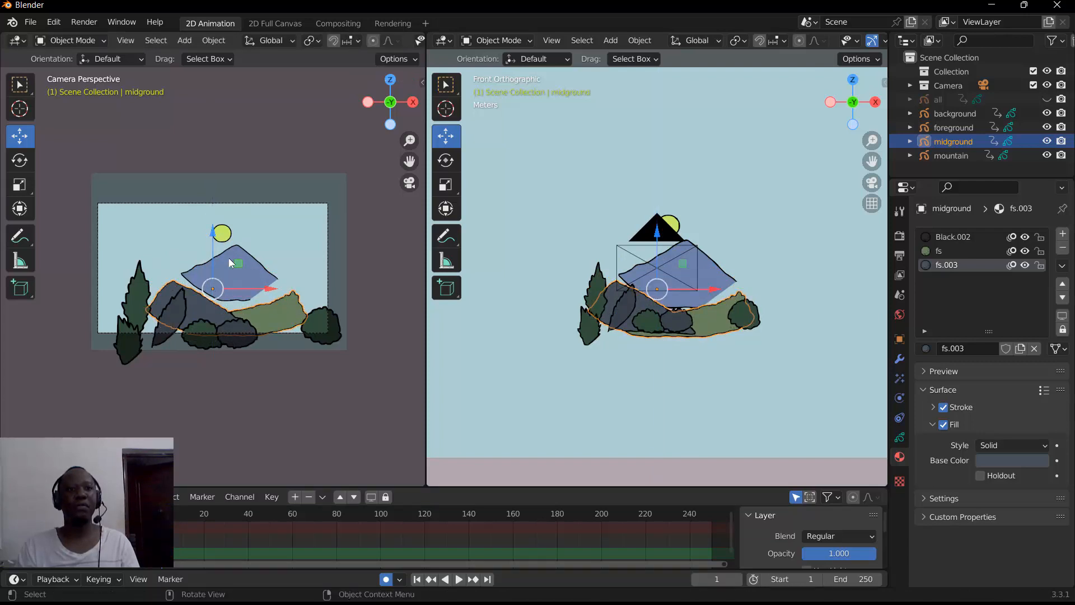
left_click(227, 257)
Step: Scale the midground hills up until they span the full width of the camera frame
left_click(197, 303)
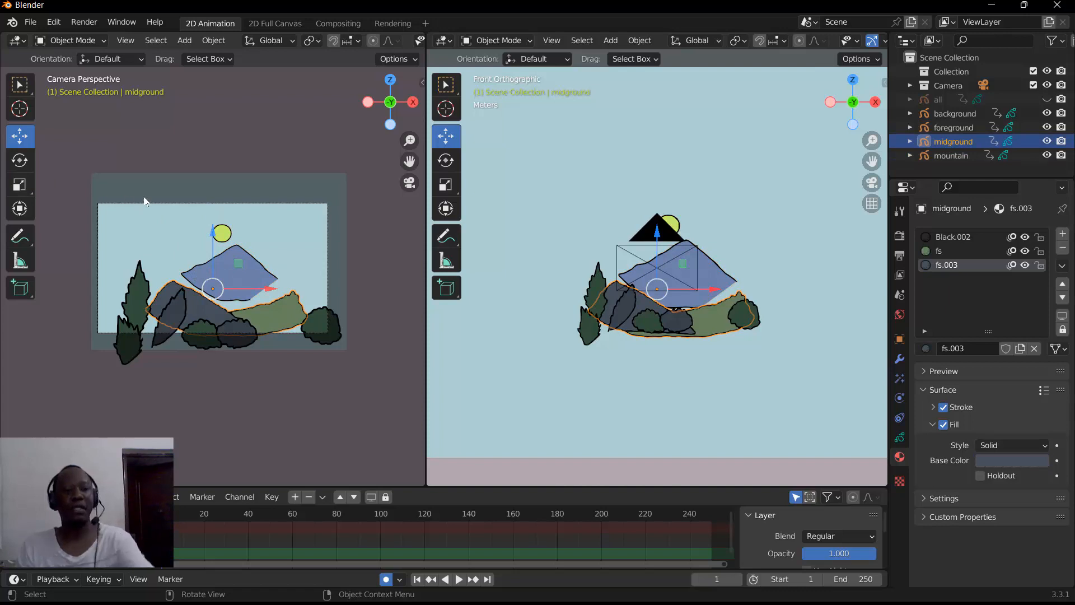
key("s")
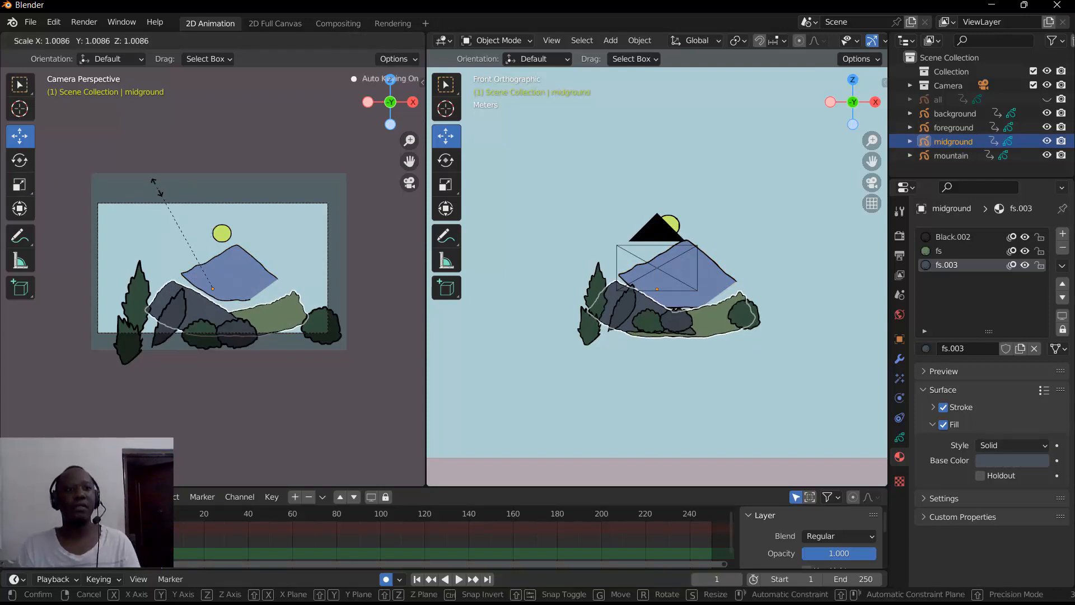
left_click(77, 150)
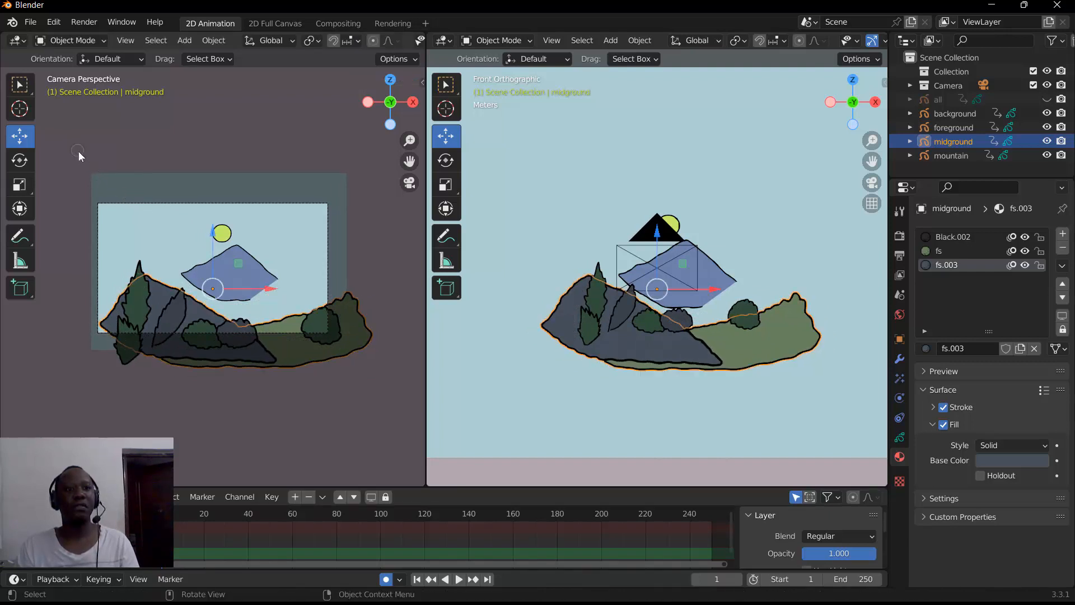
Step: Scale the mountain object with its sun up to about 2.3 so the peak fills the gap behind the hills
left_click(218, 257)
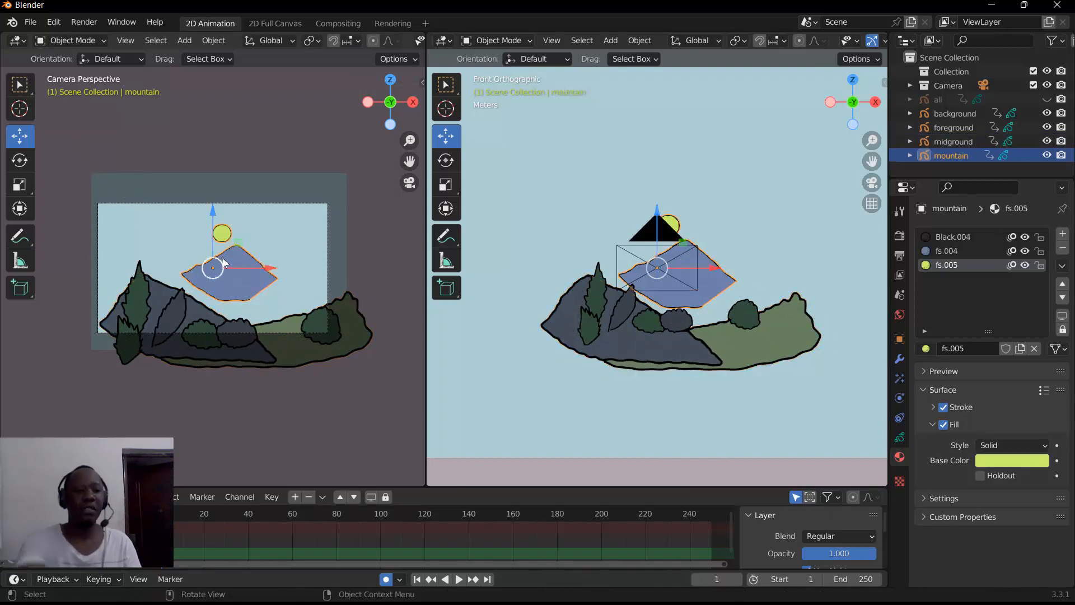
key("s")
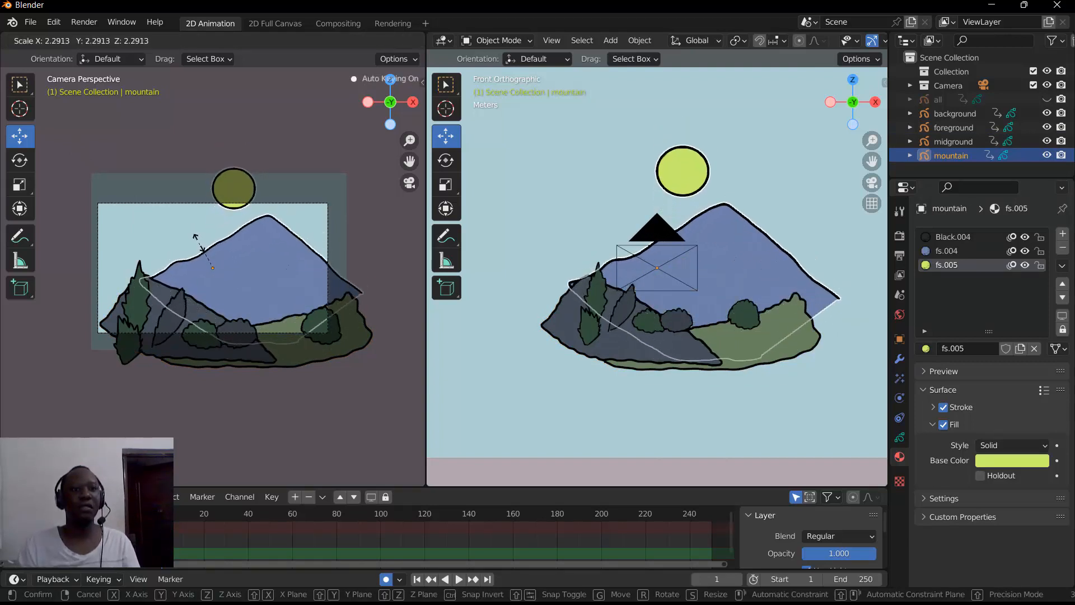
left_click(197, 242)
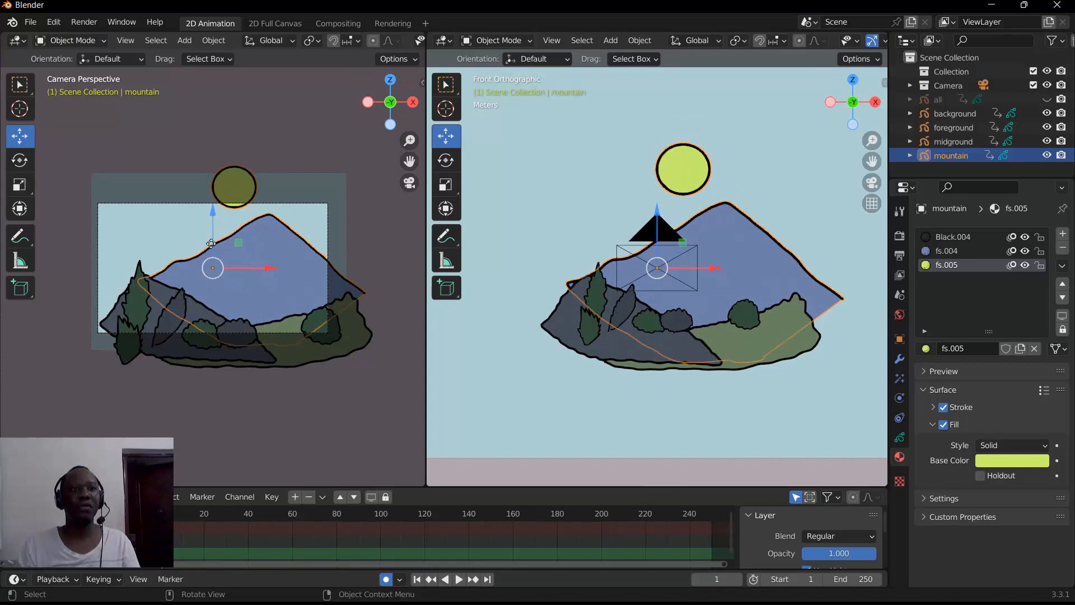
Step: Lower the mountain with its sun along Z, and nudge the foreground plants up and slightly enlarge them
left_click_drag(211, 244, 211, 243)
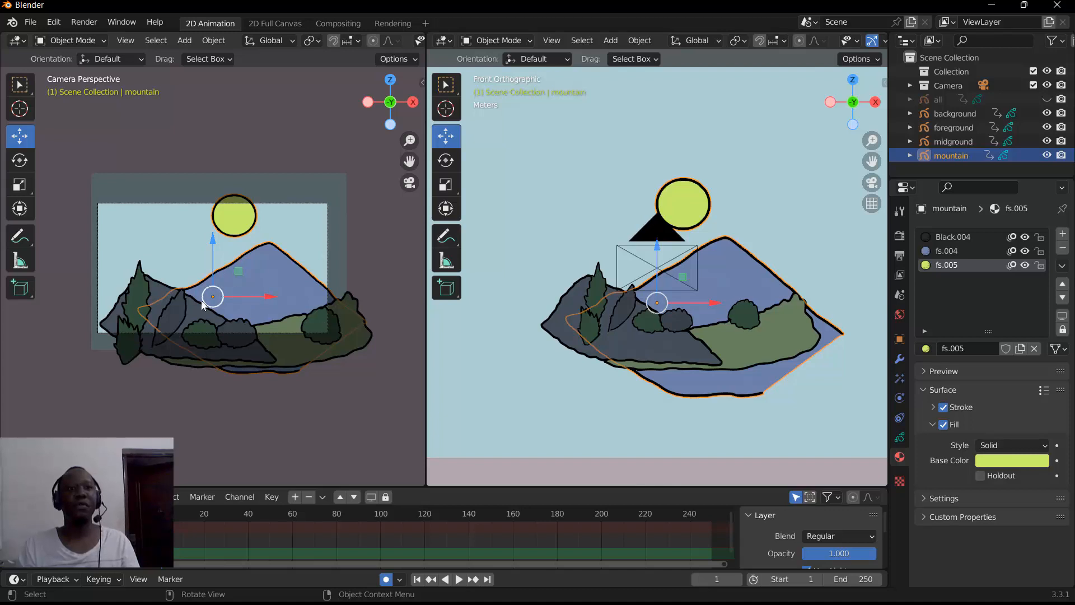
left_click(138, 297)
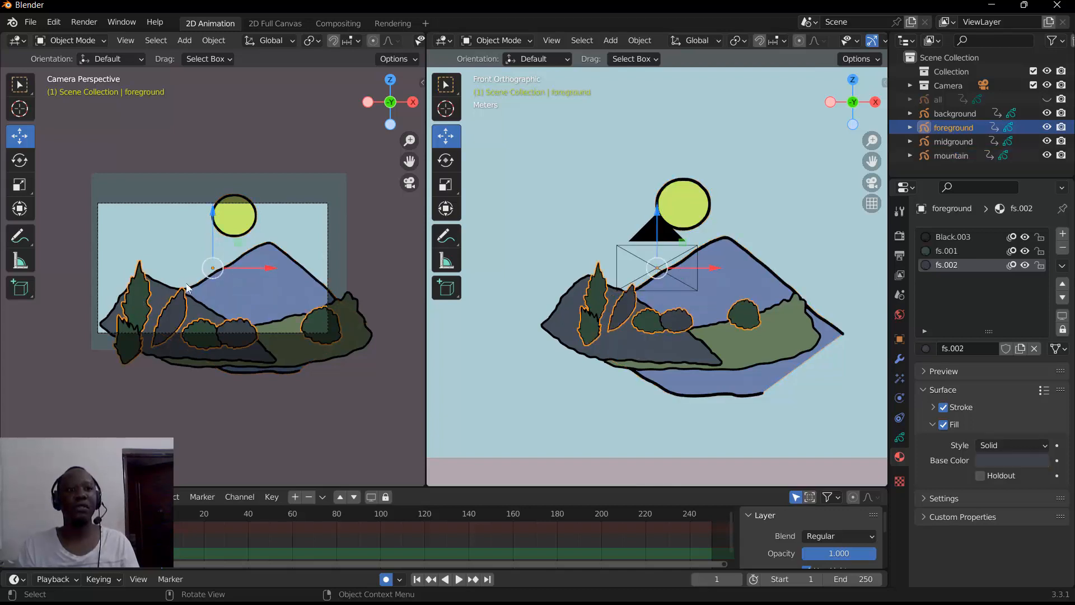
left_click_drag(210, 203, 210, 191)
left_click_drag(266, 257, 267, 258)
key("s")
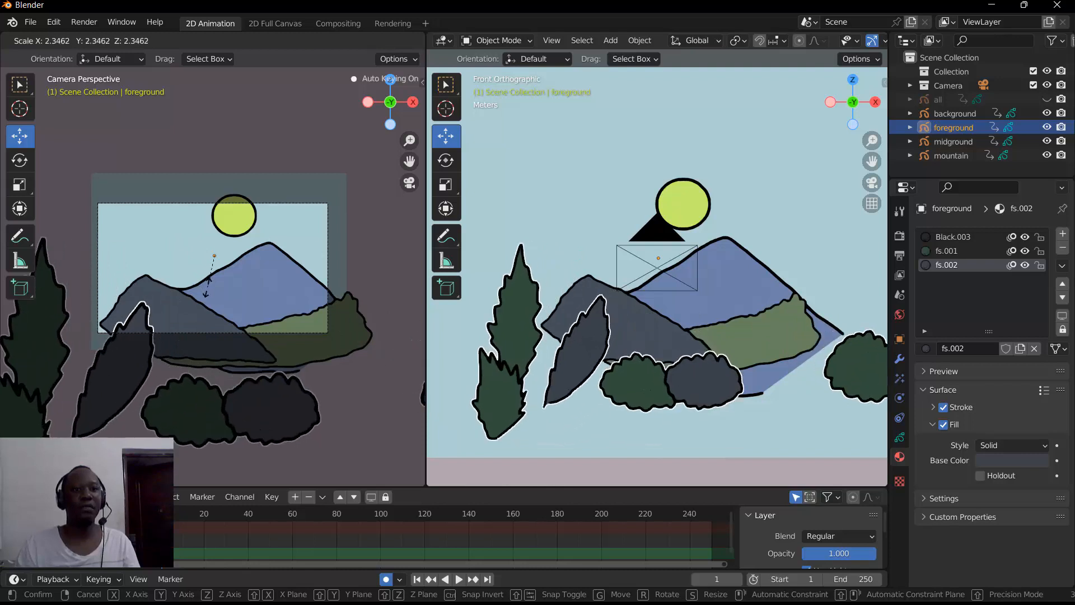
left_click(212, 267)
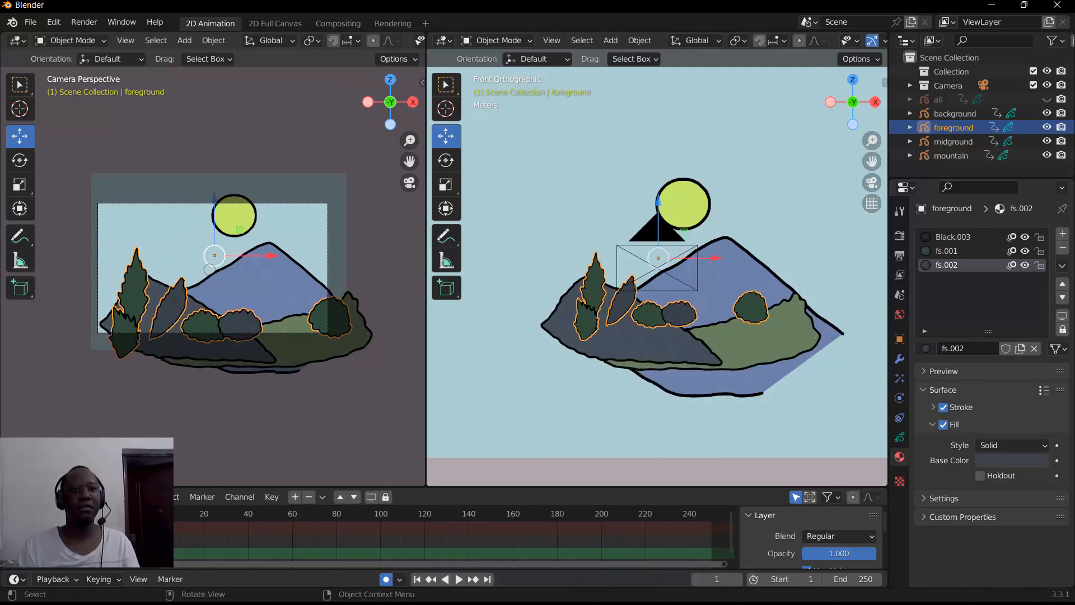
Step: Move the mountain object down along Z until its sun sits fully inside the camera frame, and deselect it
left_click(512, 284)
left_click(231, 227)
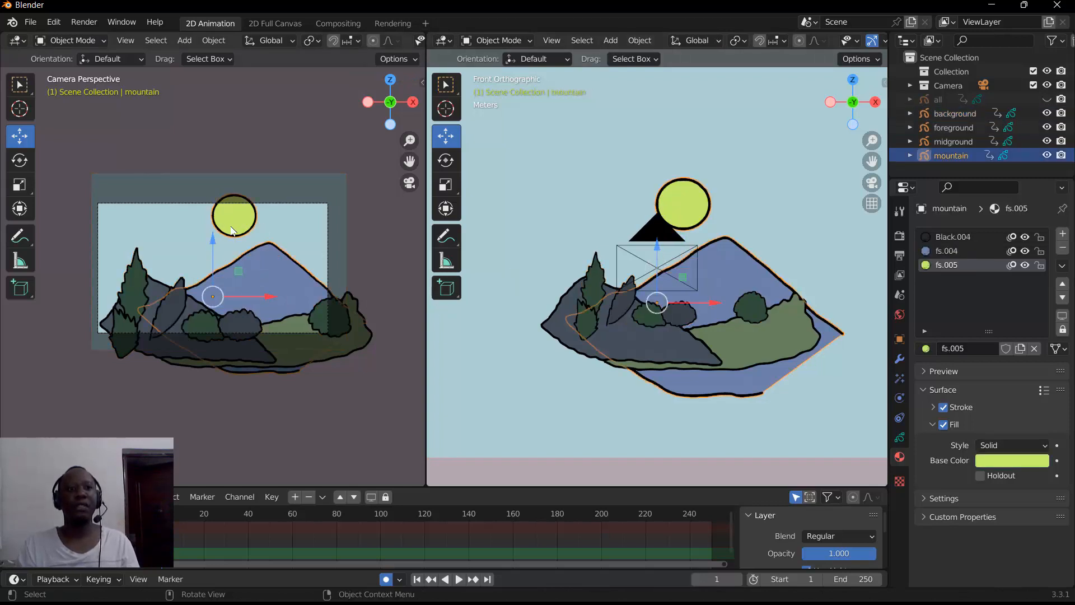
left_click_drag(213, 239, 215, 255)
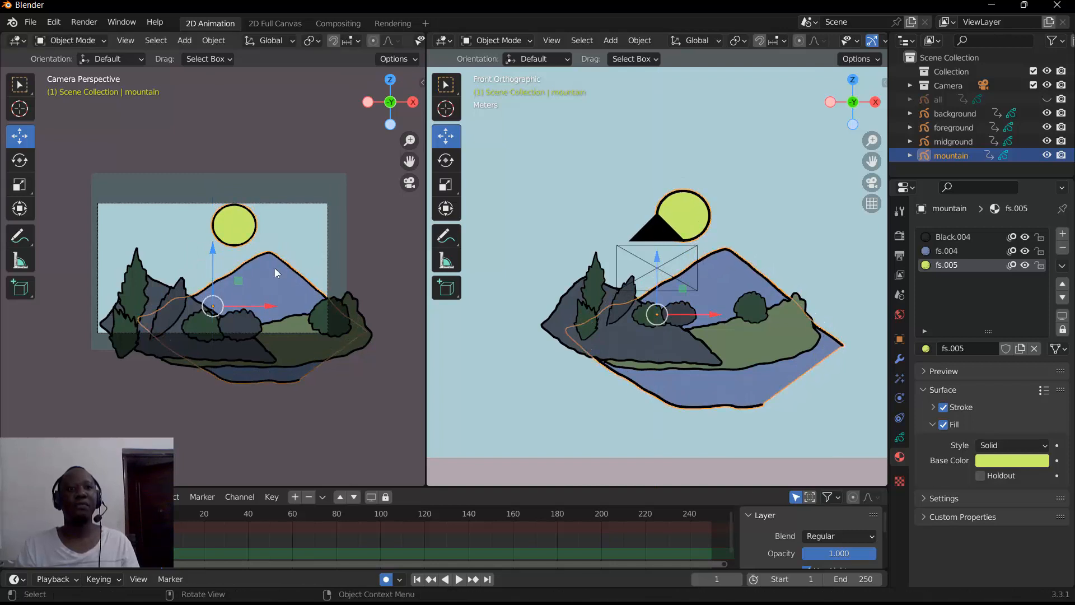
left_click(358, 257)
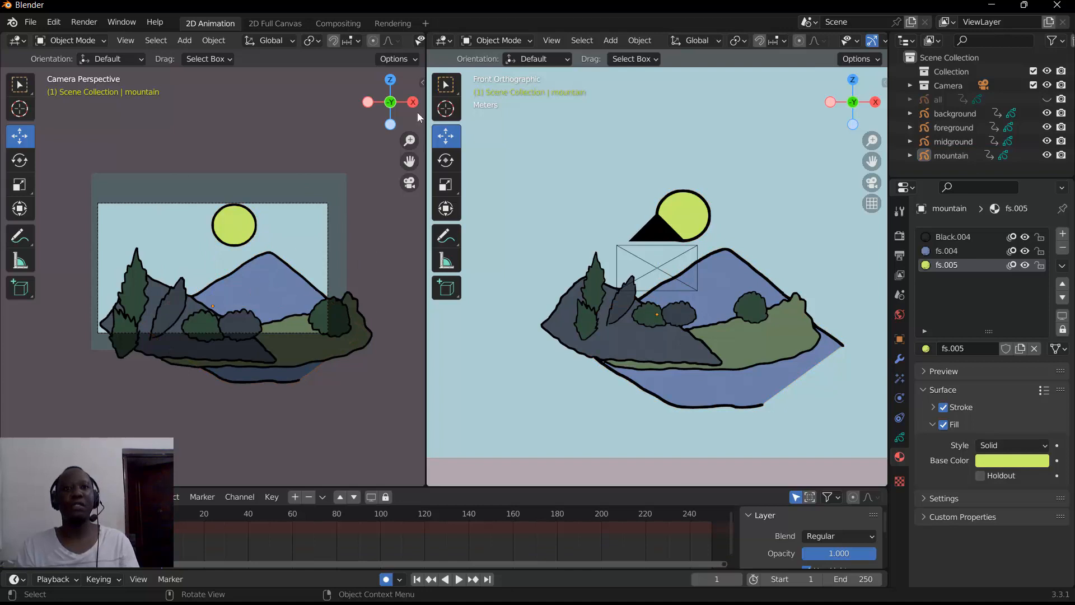
Step: Set the camera's passepartout opacity to 1.000 so everything outside the frame is blacked out
left_click(938, 85)
left_click(900, 462)
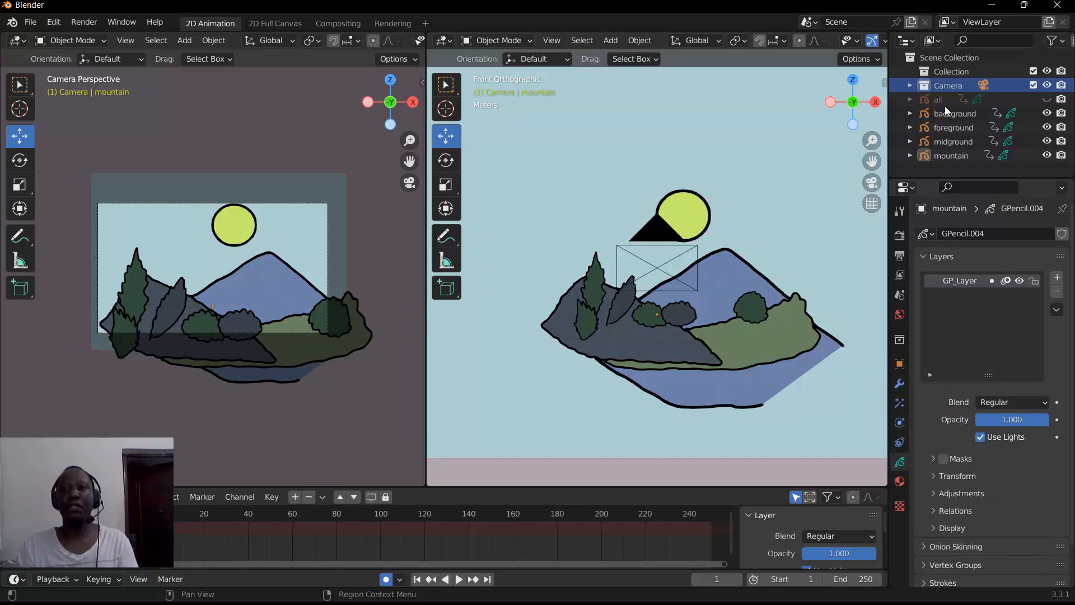
left_click(909, 84)
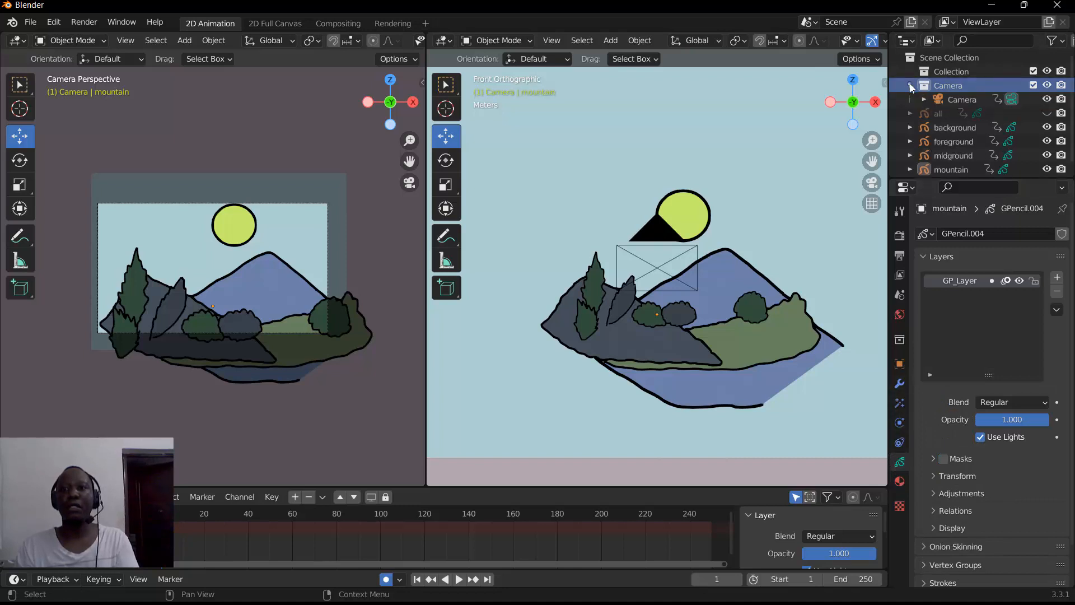
left_click(953, 99)
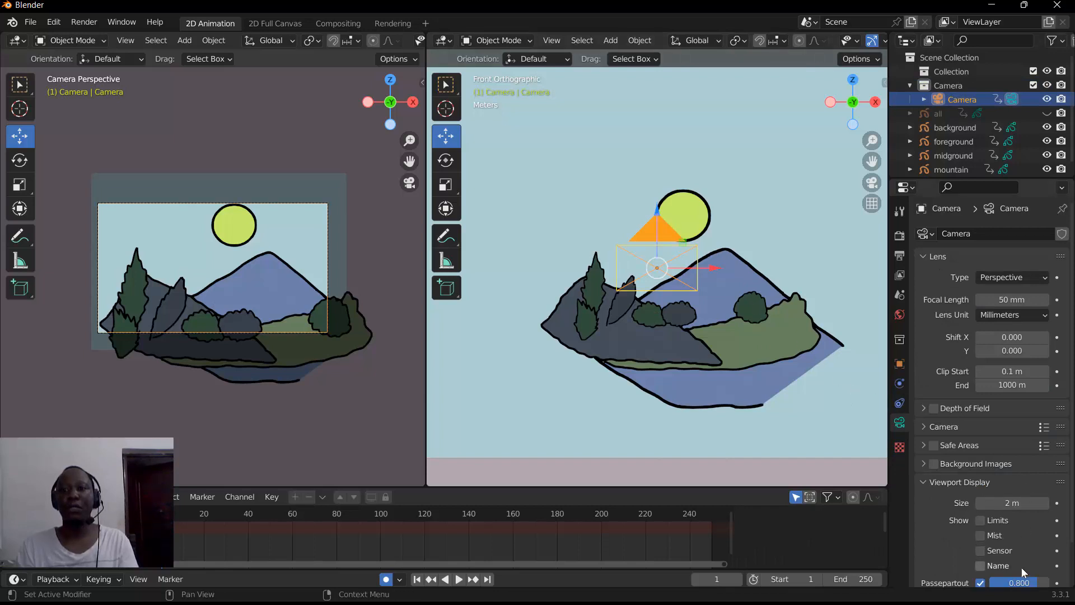
left_click_drag(1020, 582, 1035, 583)
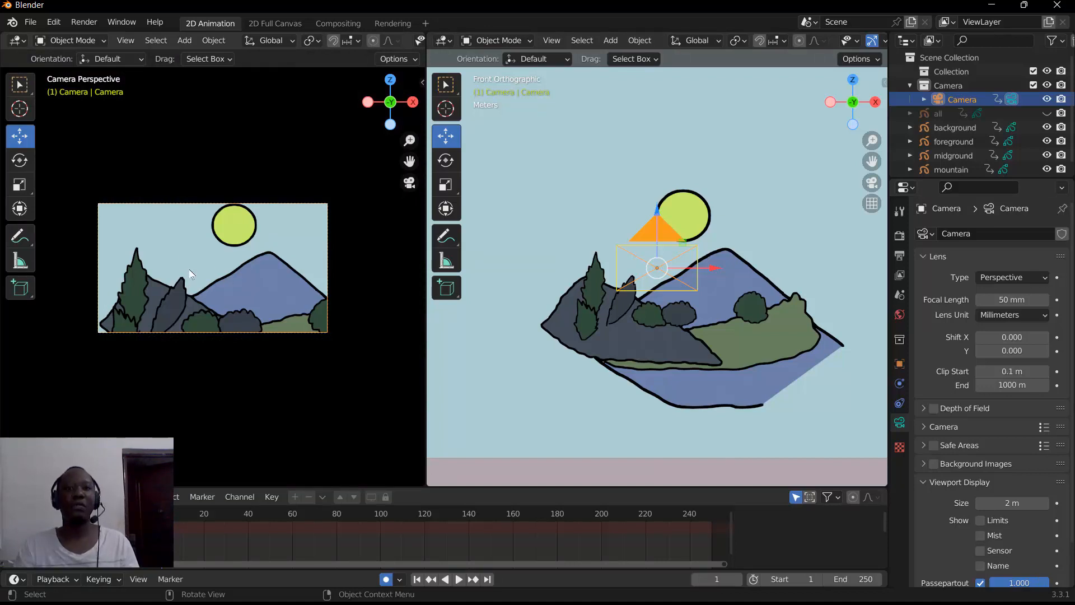
Step: Shift the midground hills toward negative X and slightly up along Z, and deselect them
left_click(622, 343)
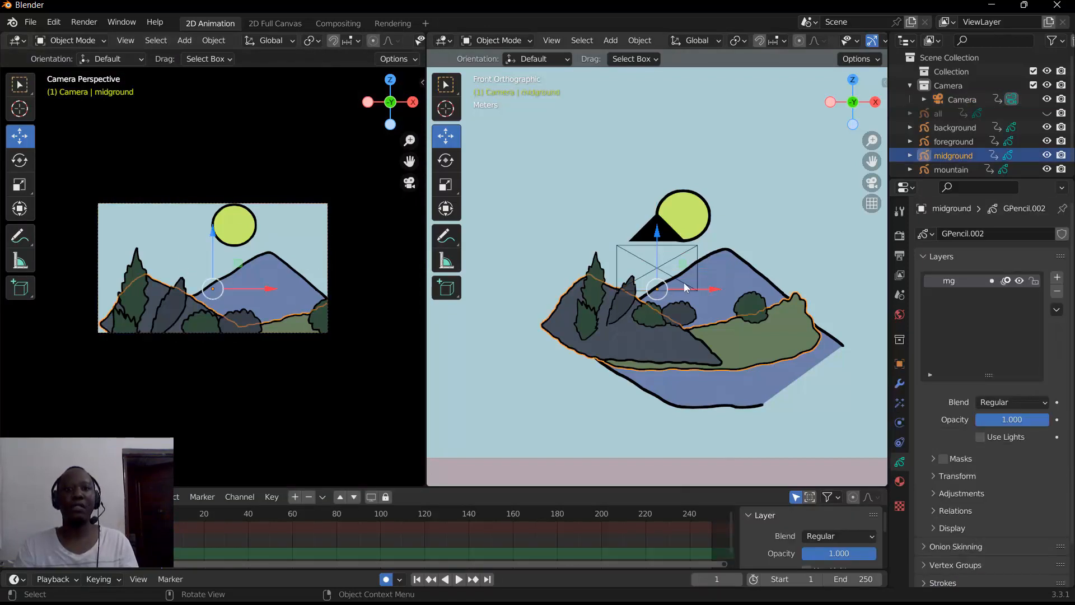
left_click_drag(709, 284, 680, 288)
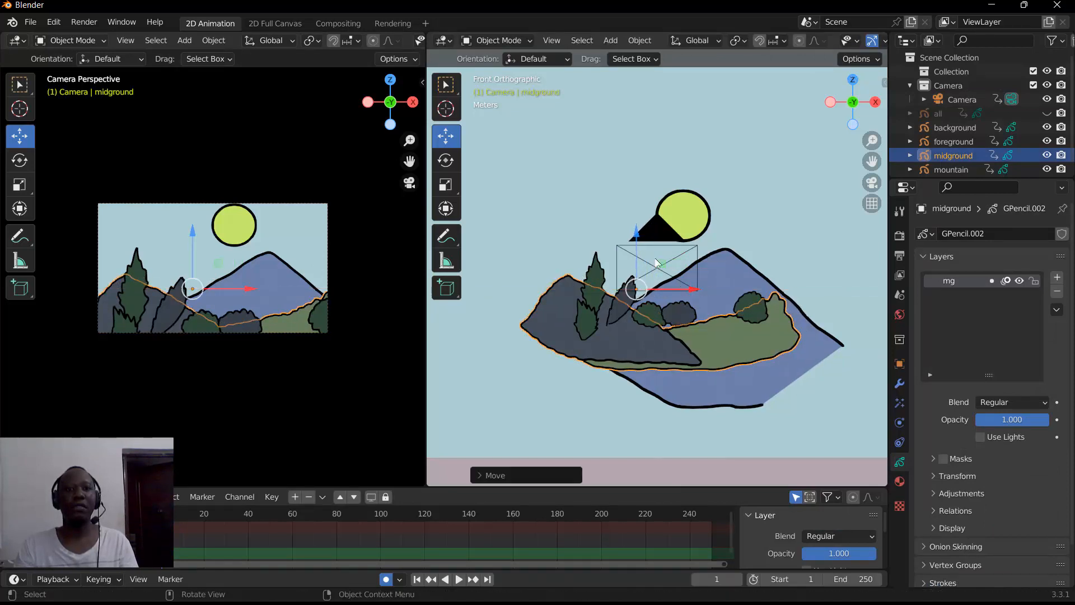
left_click_drag(637, 239, 634, 227)
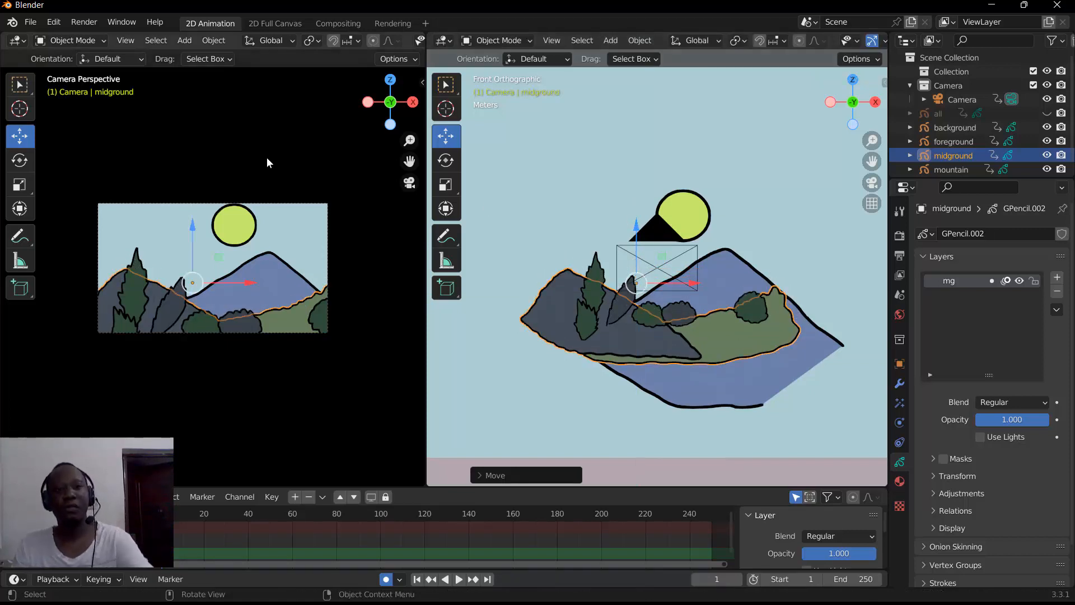
left_click(323, 381)
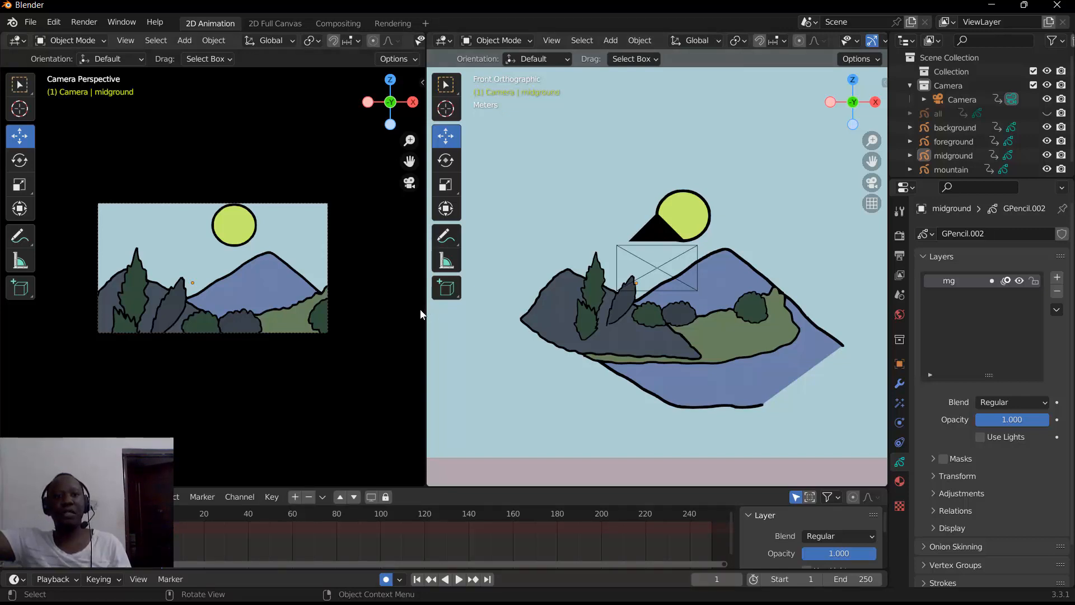
Step: Widen the front view, enlarge the camera view, and hide and reshow the foreground object to check which shapes it holds
left_click_drag(424, 310, 365, 309)
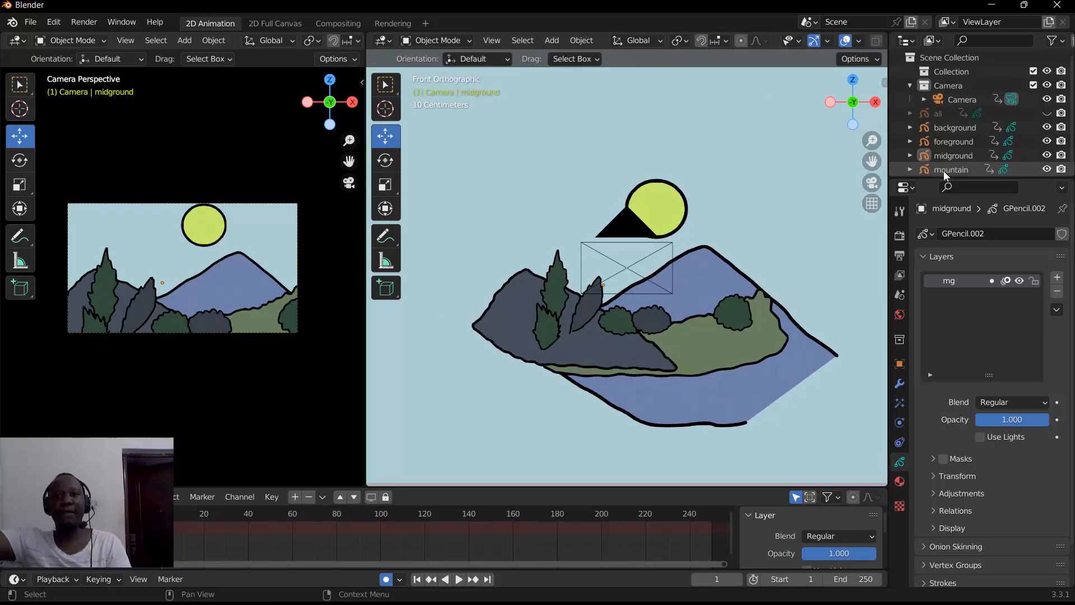
left_click(949, 141)
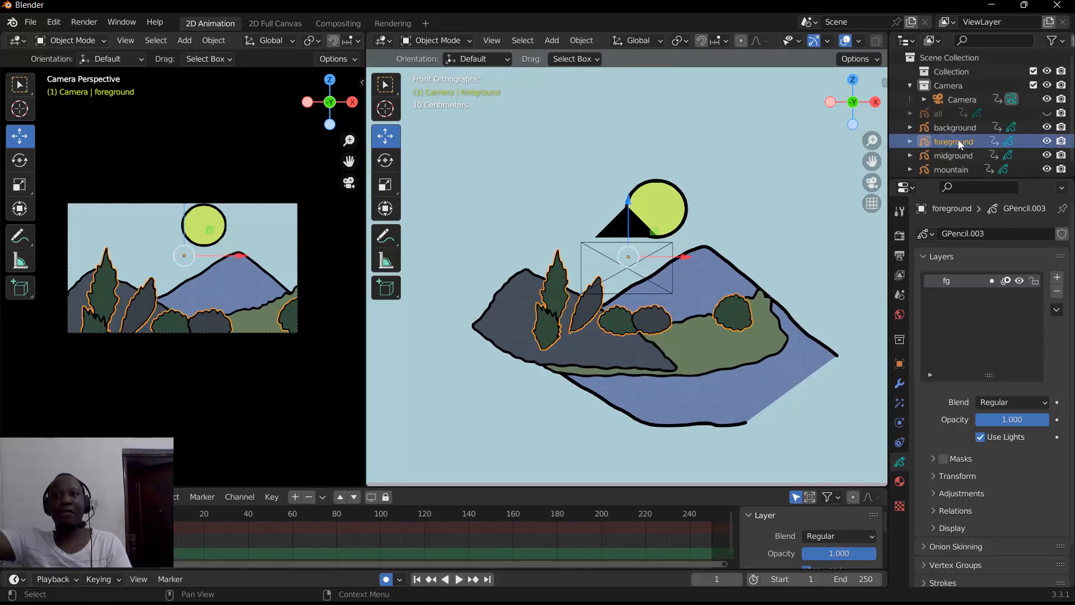
left_click(1046, 141)
left_click(1047, 141)
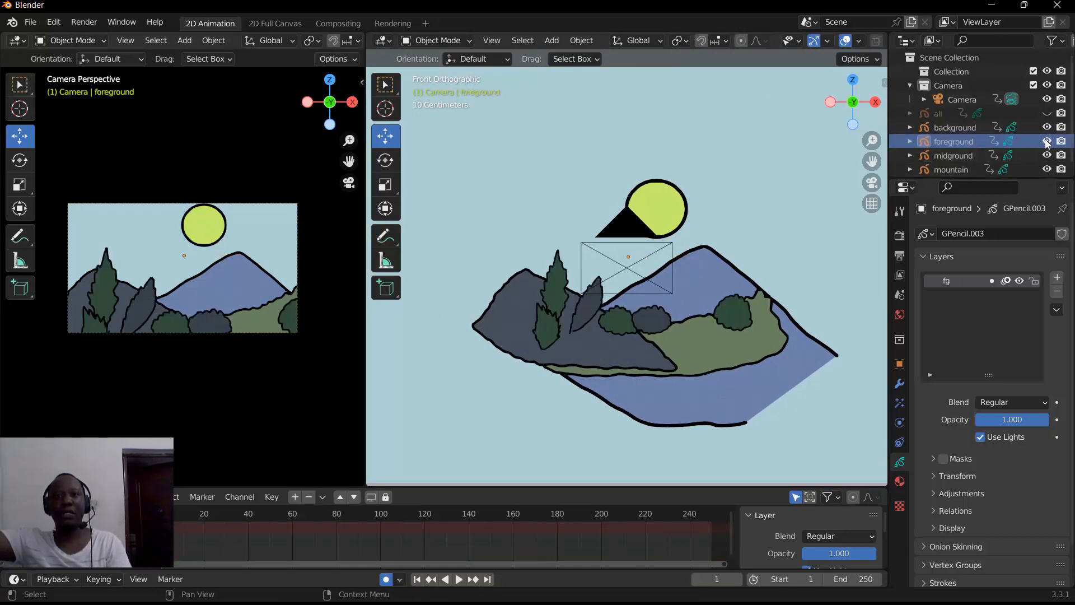
mouse_move(722, 603)
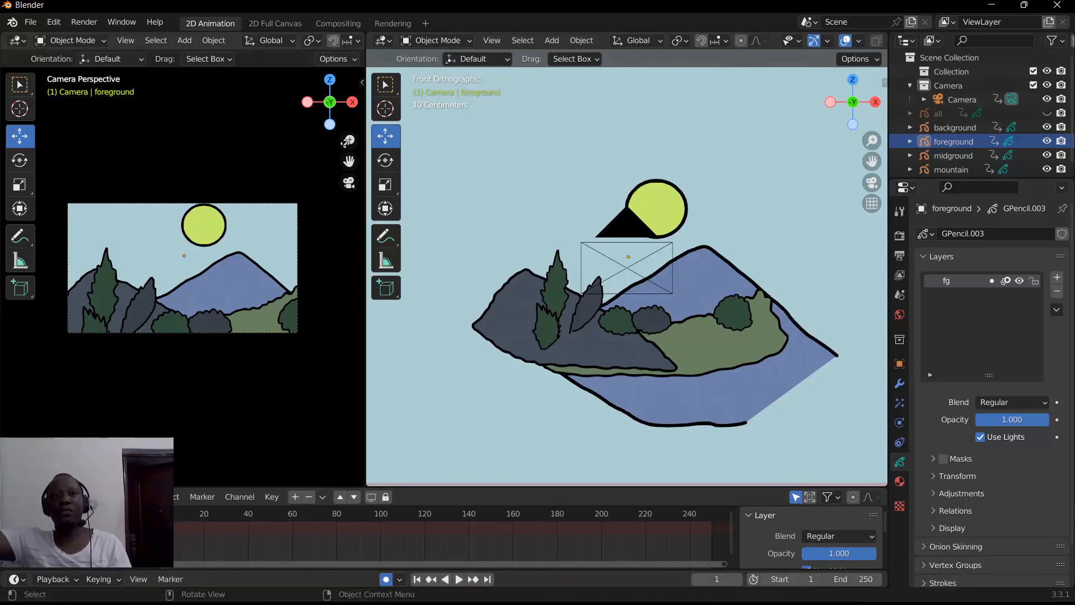
left_click_drag(349, 161, 349, 130)
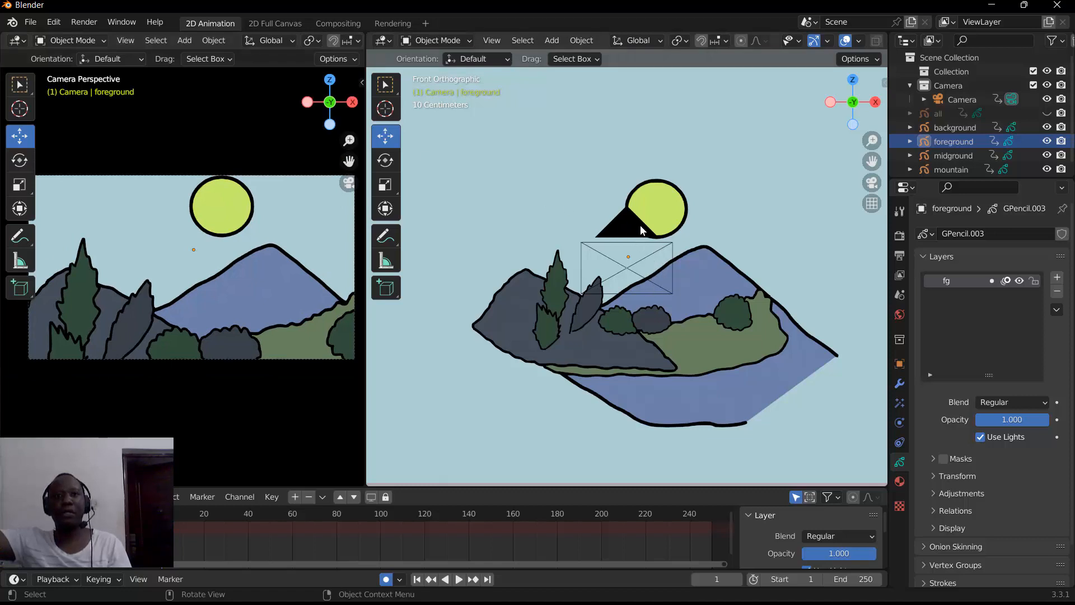
left_click(1046, 140)
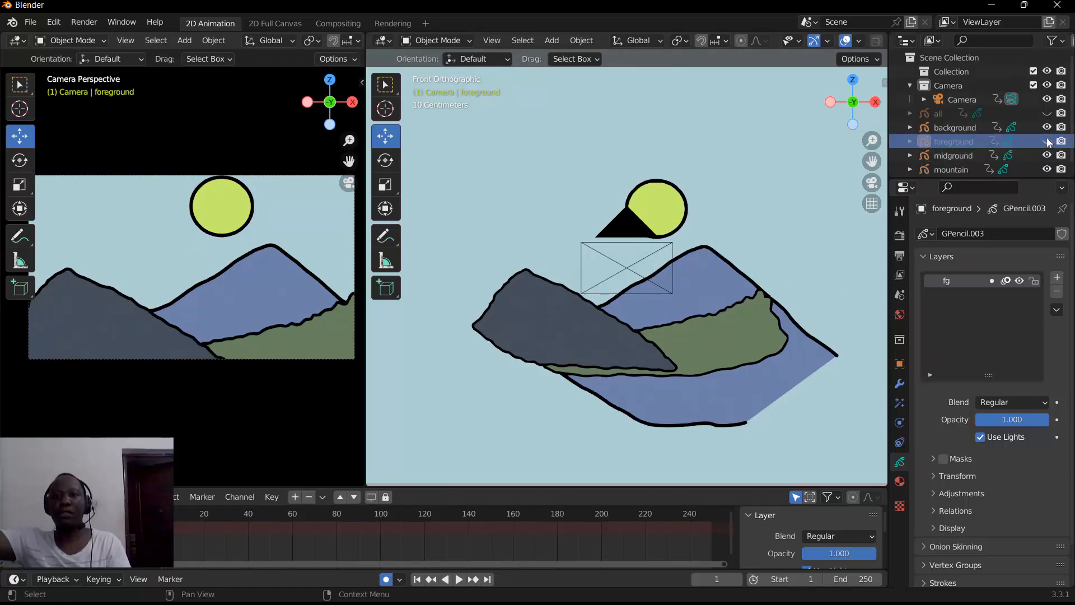
left_click(1046, 140)
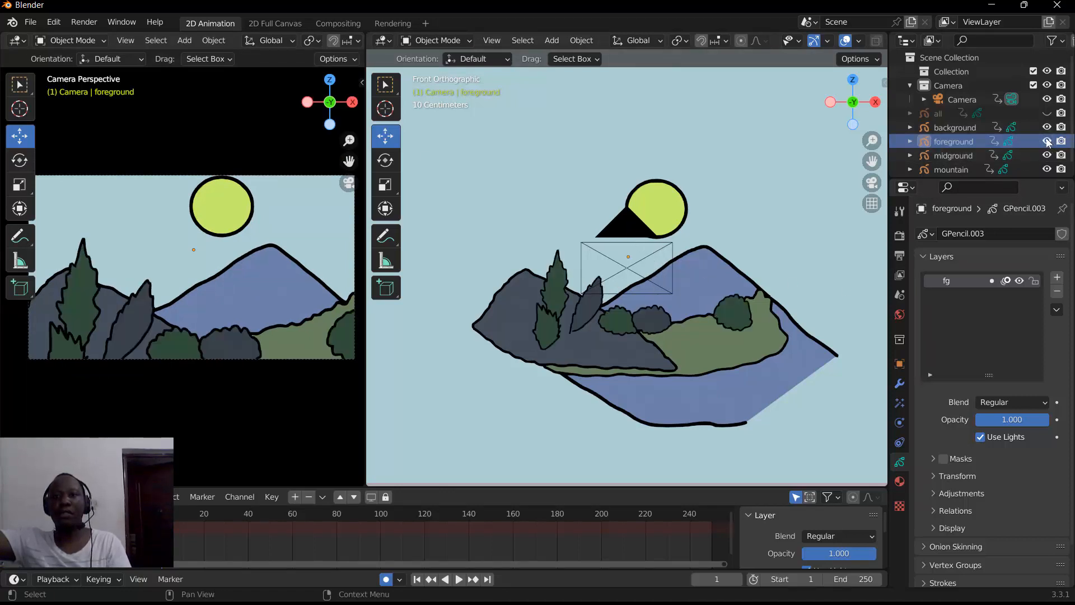
Step: Switch the foreground object to Draw Mode with the Draw tool, close in on the plants, and hide the camera object
left_click(451, 41)
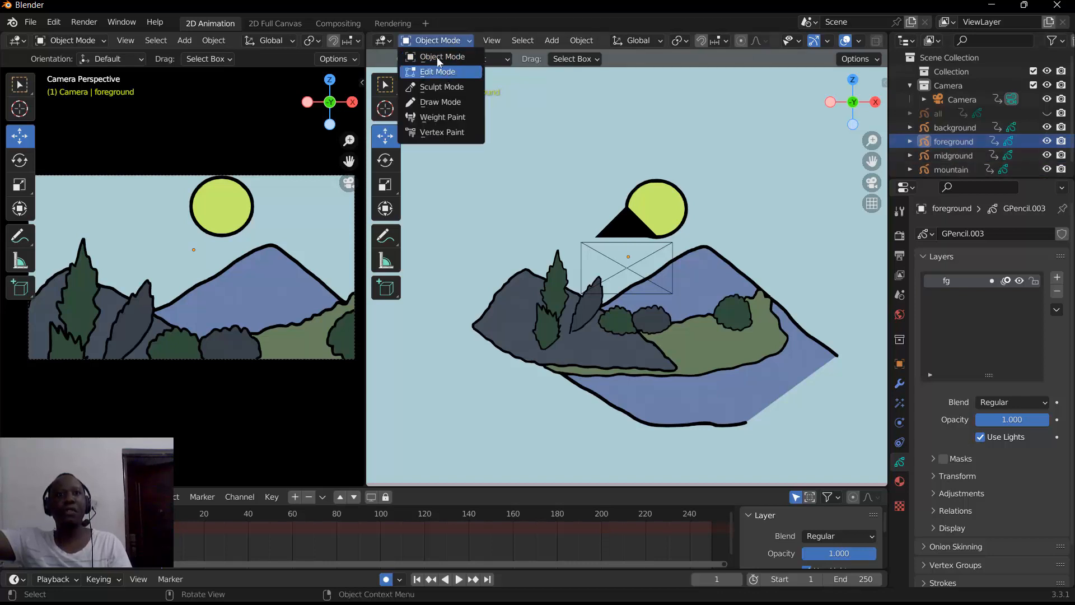
left_click(440, 102)
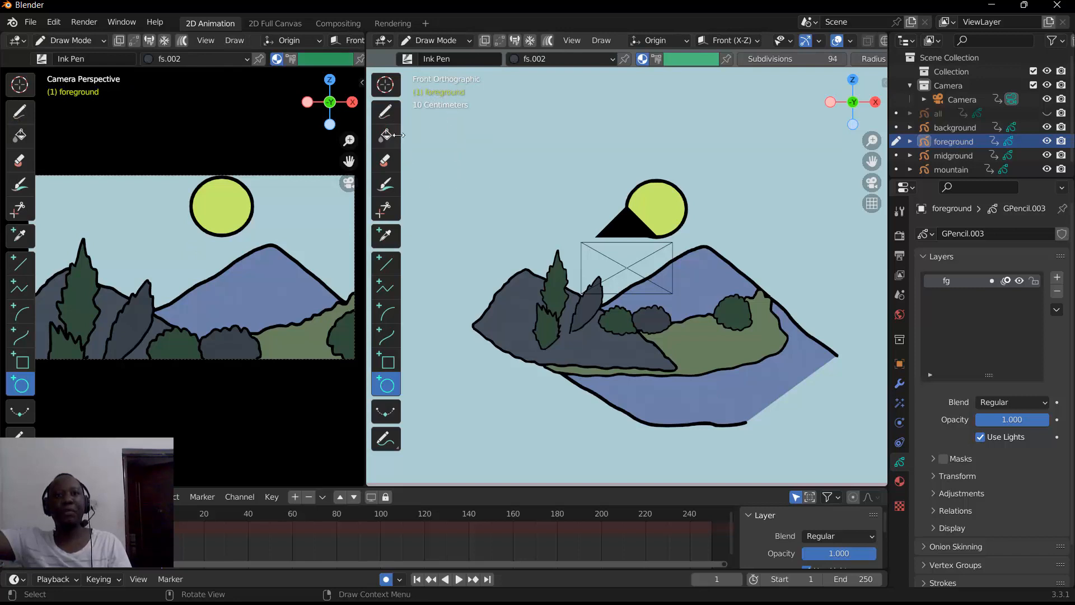
left_click(386, 112)
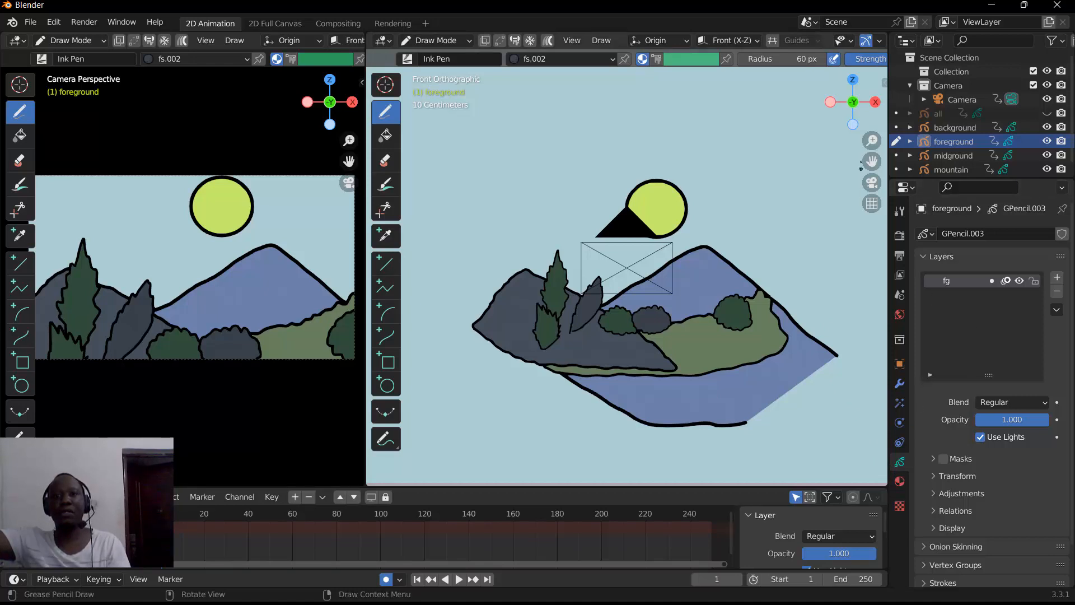
mouse_move(874, 143)
left_mouse_down()
mouse_move(881, 190)
mouse_move(839, 121)
left_mouse_up()
left_click_drag(872, 162, 867, 145)
left_click(1046, 99)
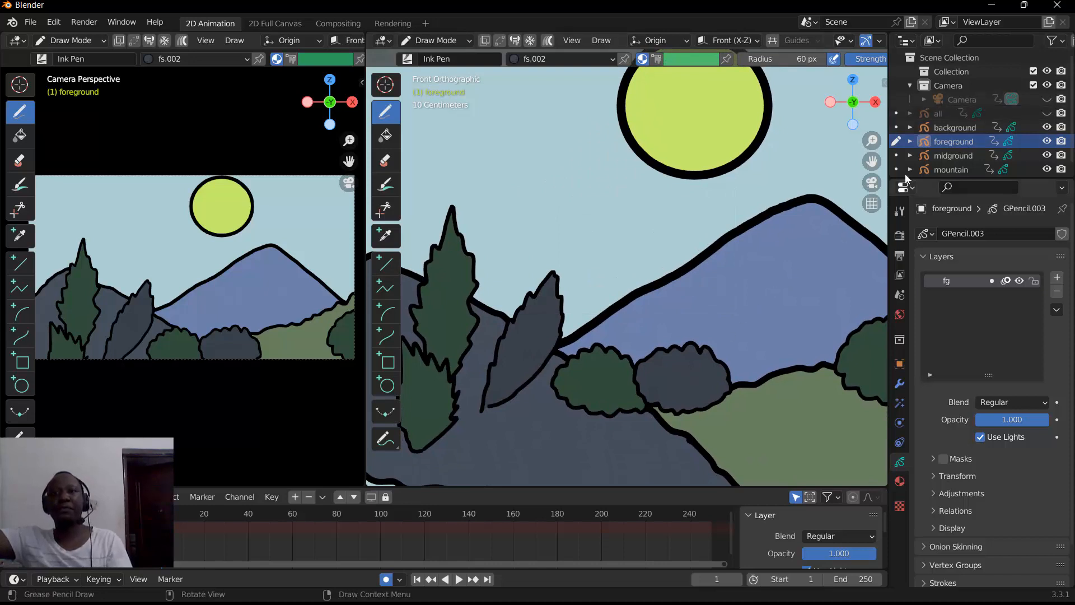
Step: Add a new Grease Pencil layer above fg in the foreground object and name it shadoes
left_click(1056, 277)
double_click(956, 279)
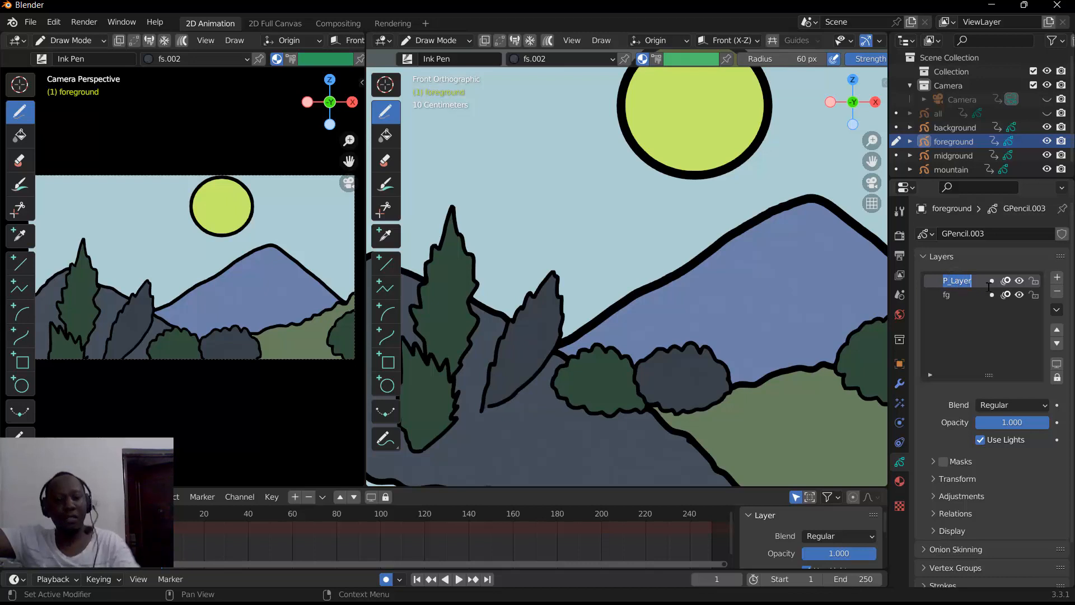
type("sh")
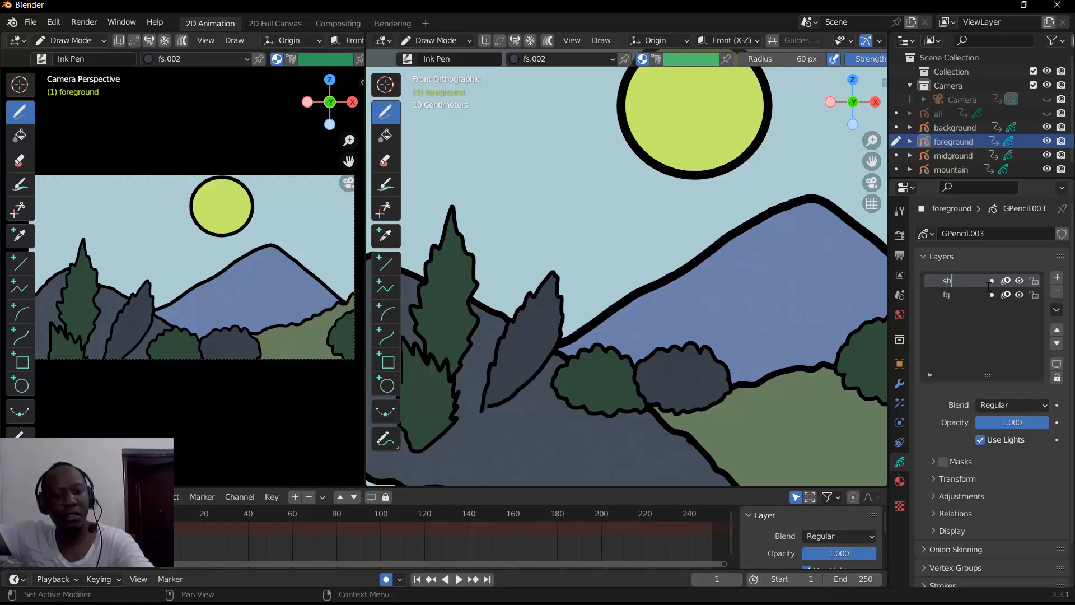
type("ado")
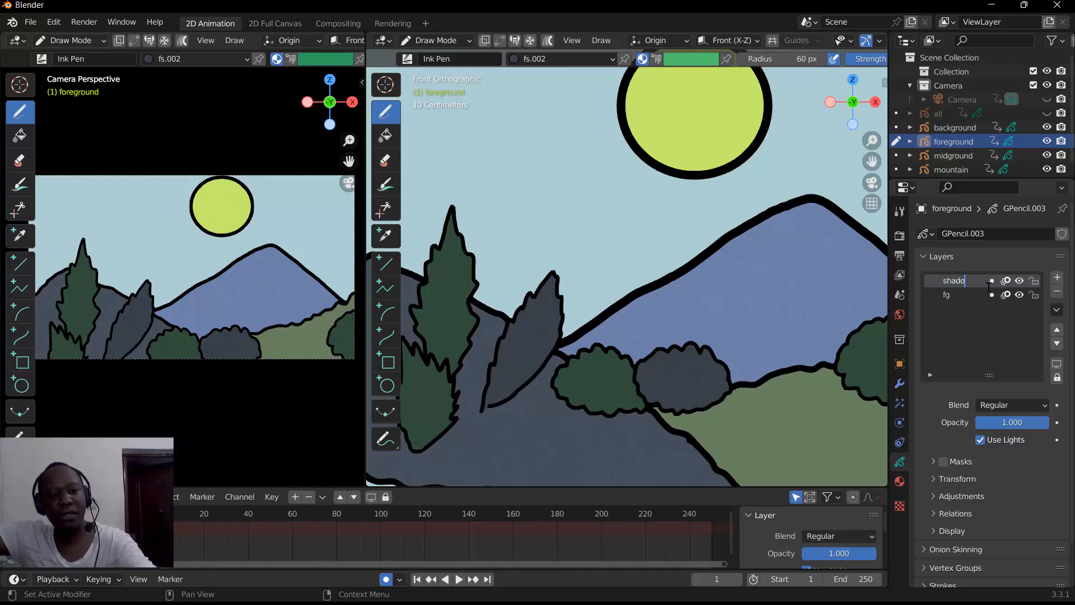
type("es")
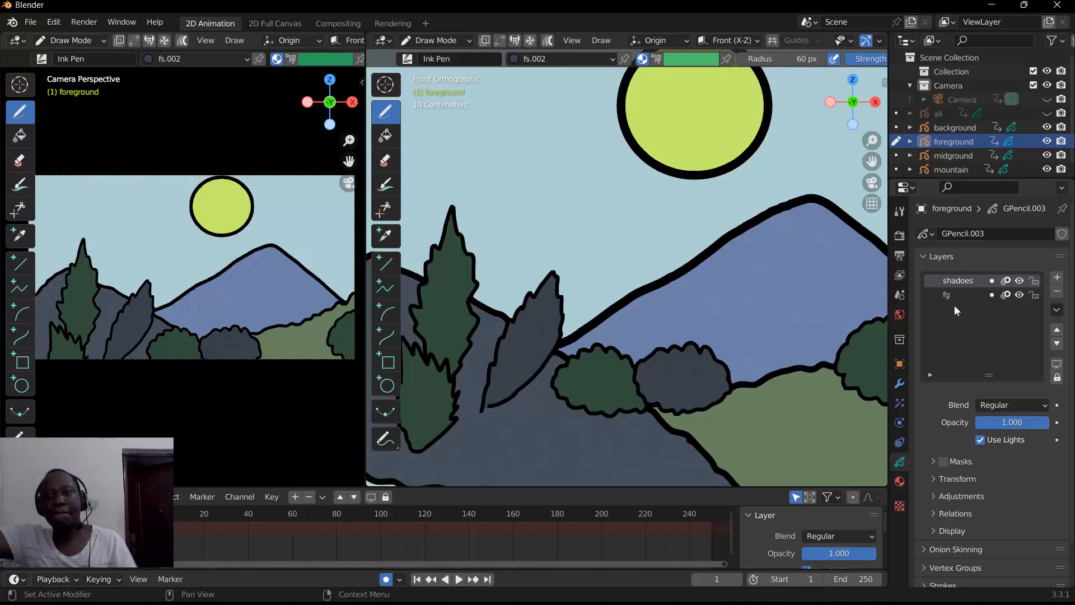
Step: Correct the spelling of the new foreground layer's name to shadows
double_click(958, 278)
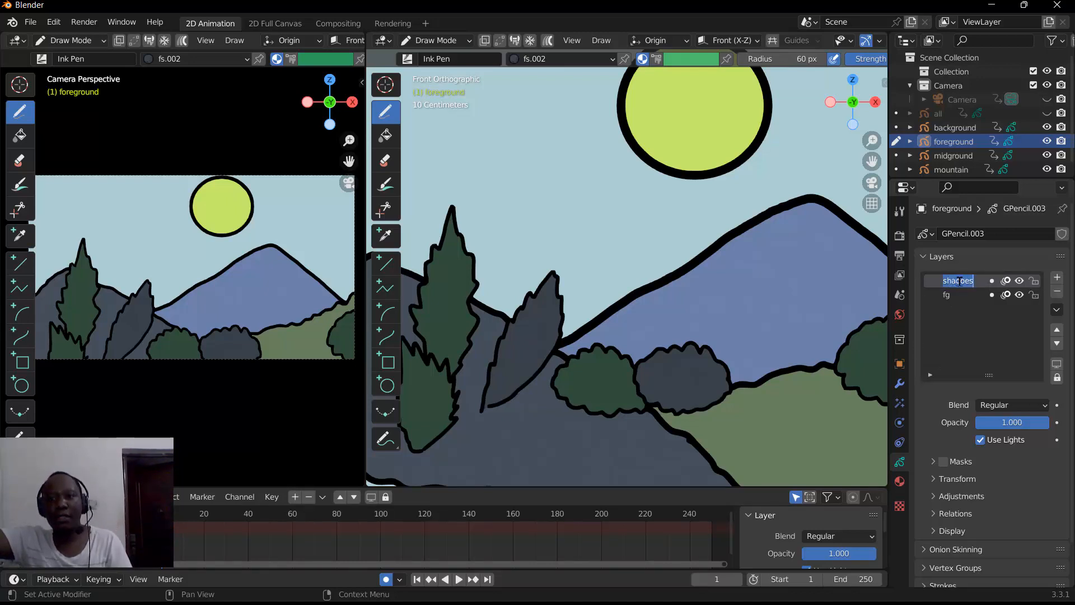
left_click(960, 280)
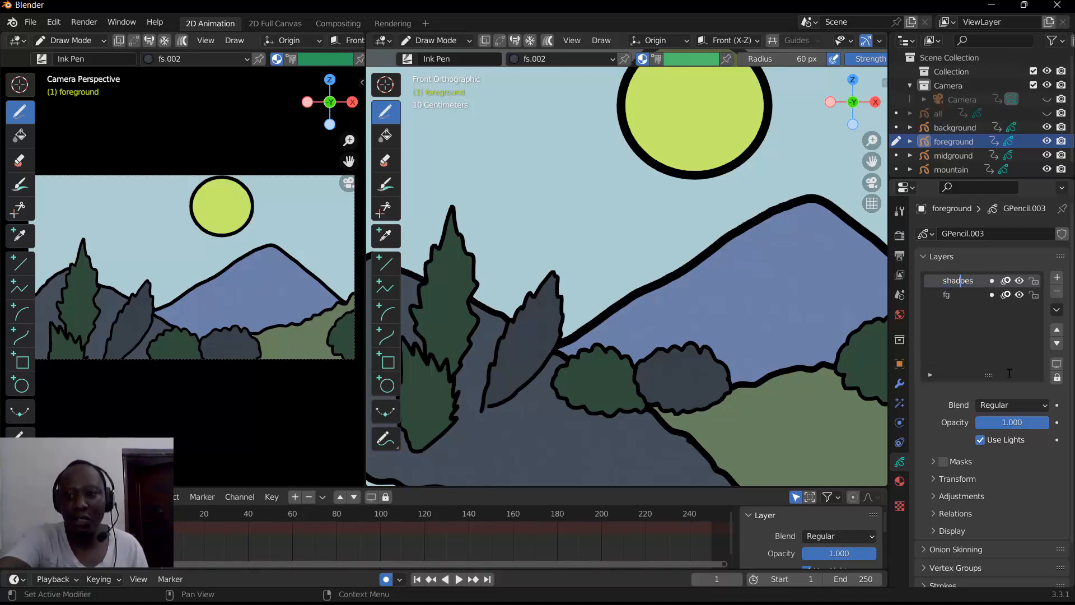
key("BackSpace")
key("Delete")
type("p")
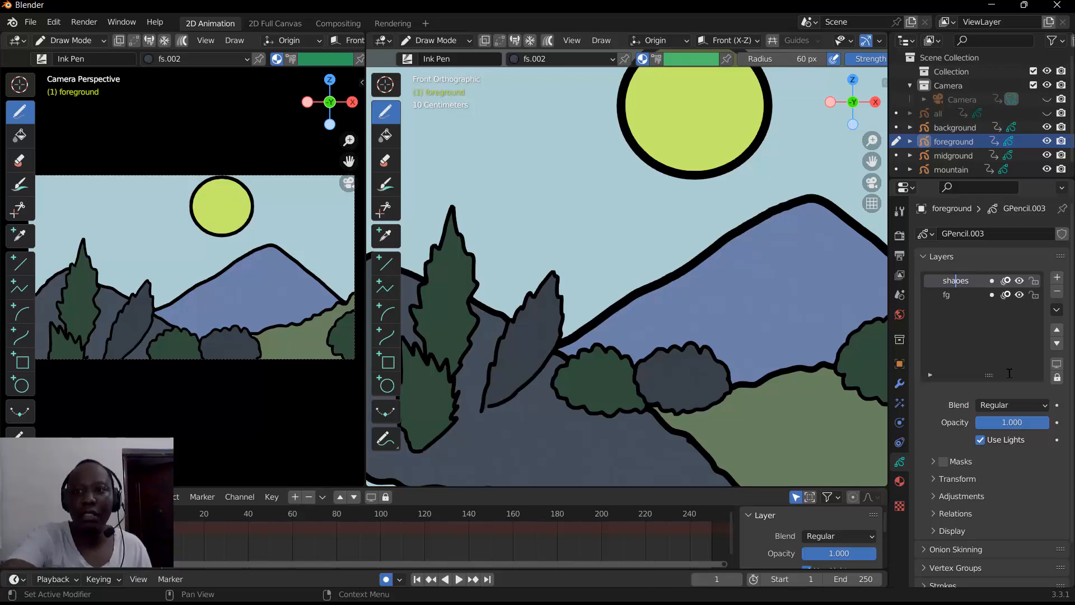
key("ctrl+z")
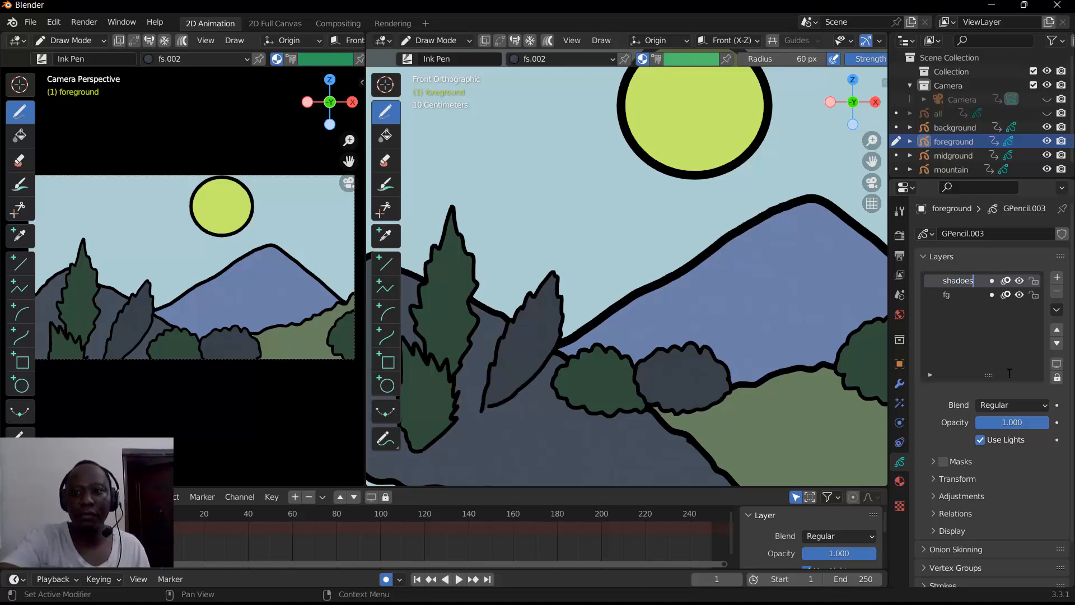
key("BackSpace")
key("BackSpace")
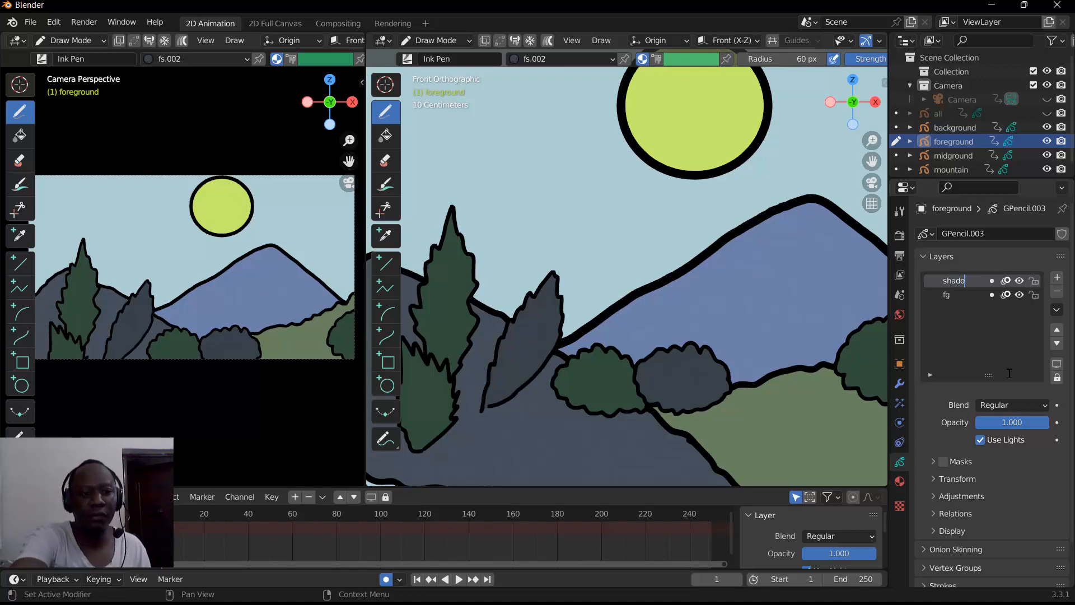
type("ws")
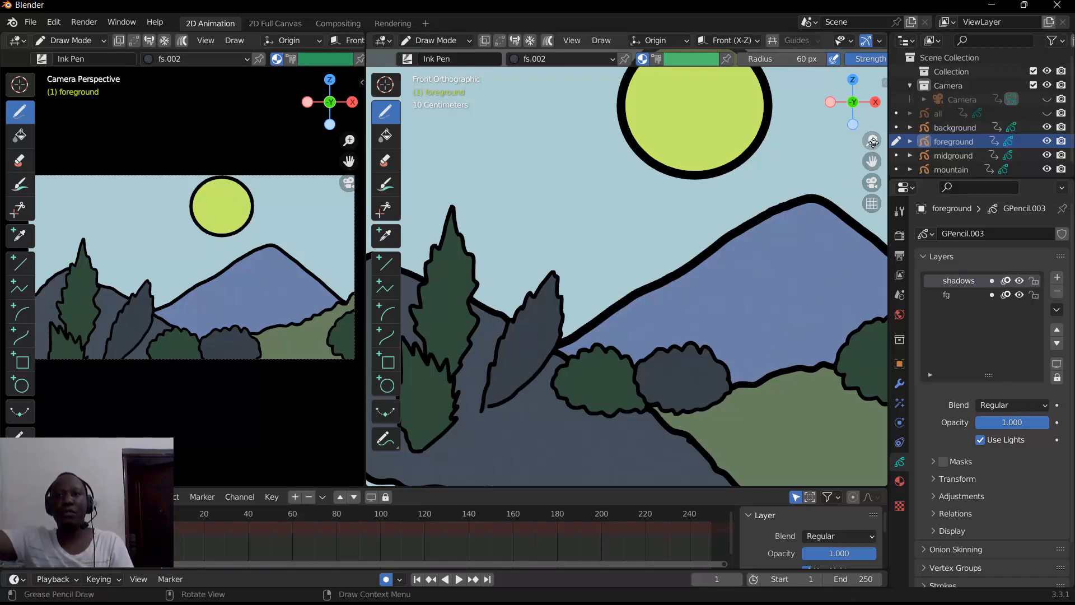
Step: Hide and reshow the fg layer to check which foreground shapes it holds
left_click_drag(873, 142, 844, 179)
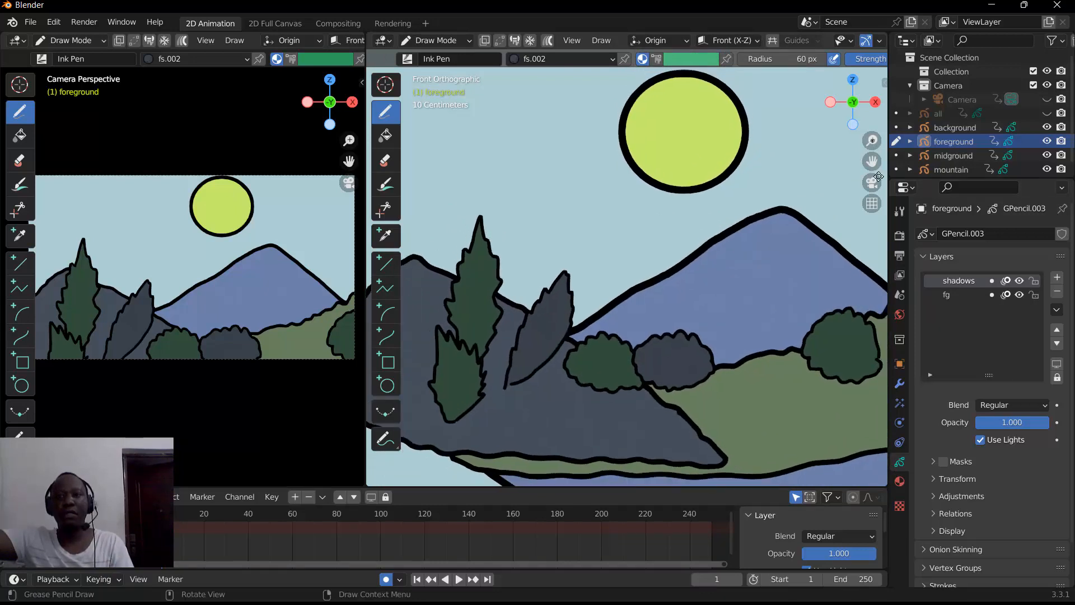
left_click(1020, 296)
left_click(1020, 296)
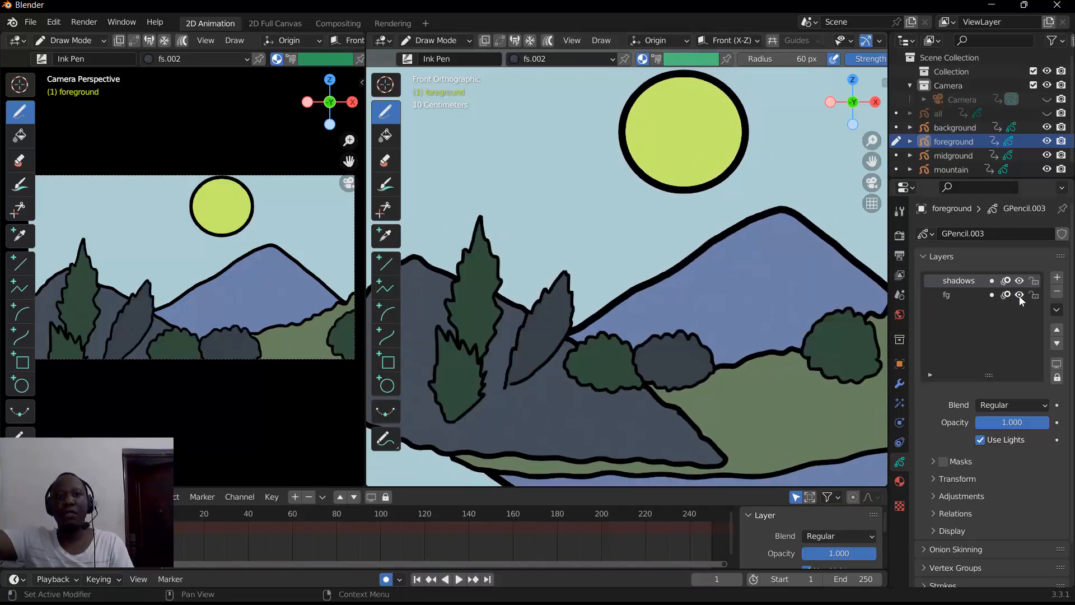
left_click(1020, 296)
left_click(1019, 295)
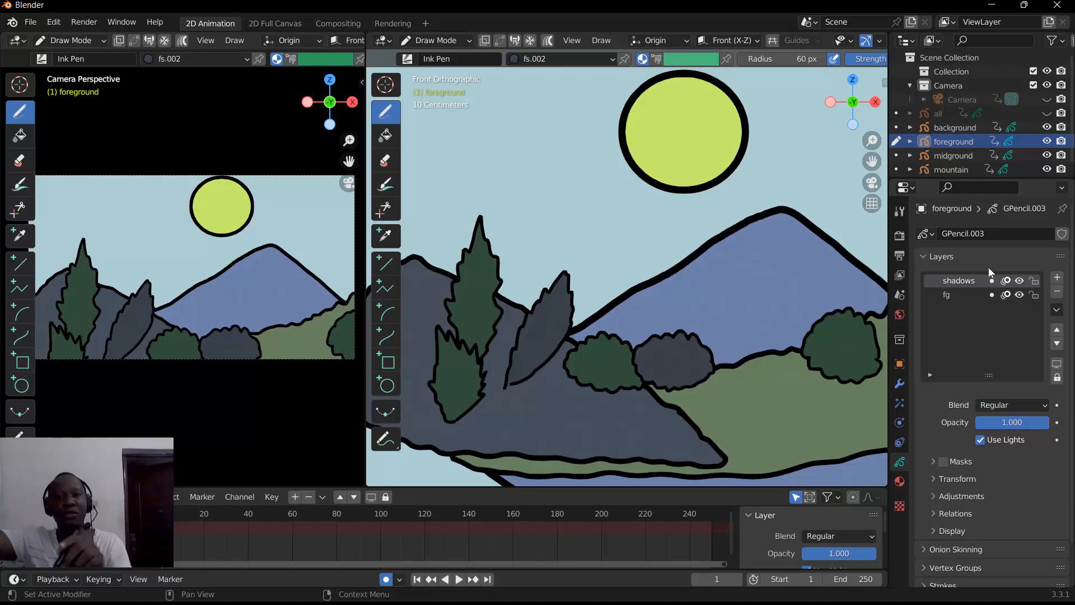
left_click(1019, 295)
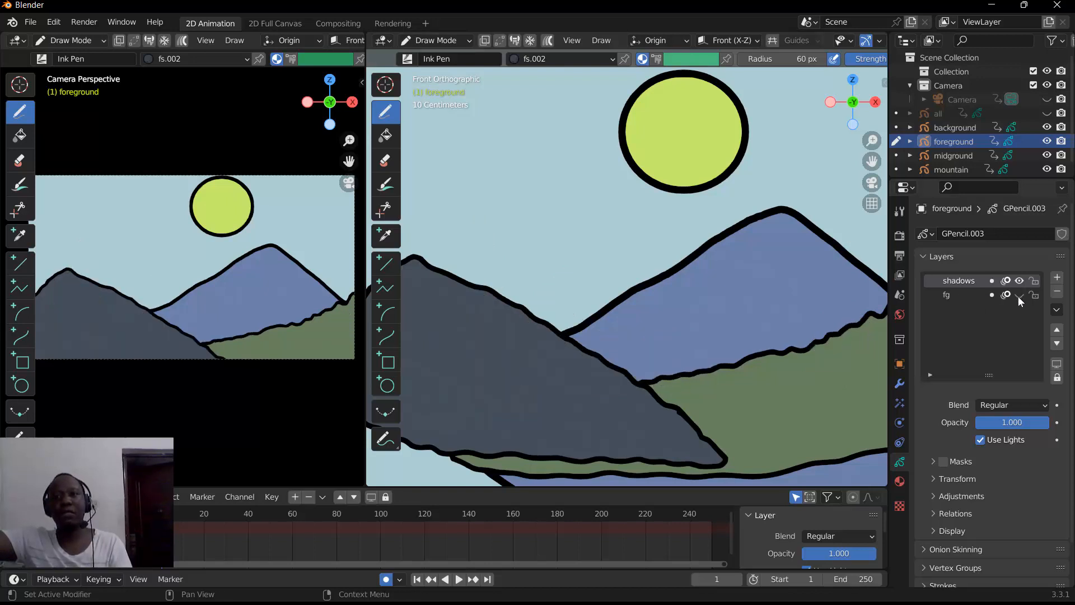
left_click(1019, 295)
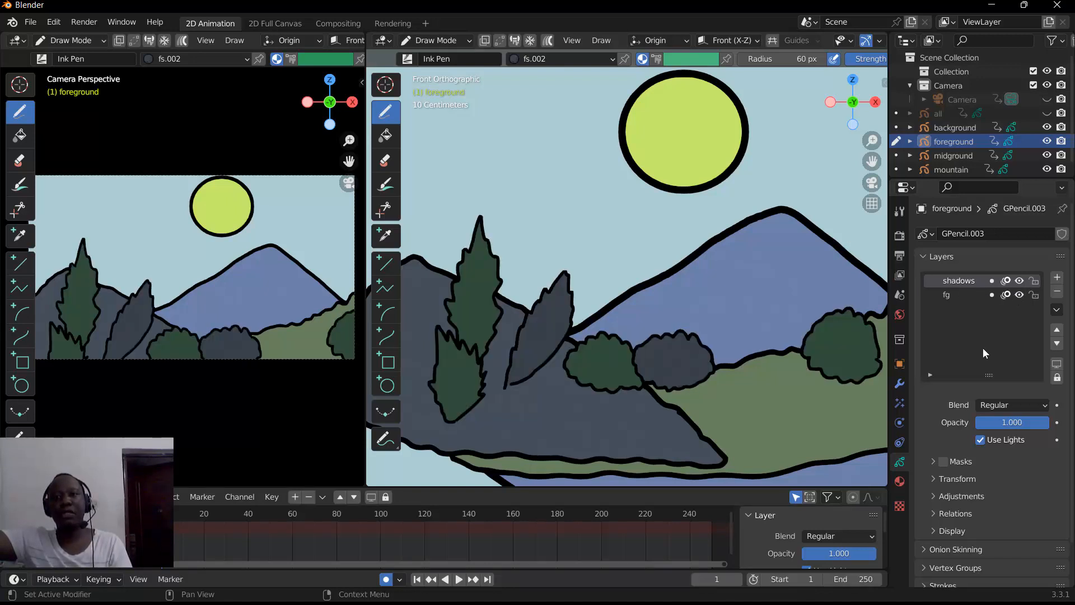
Step: Enable masks on the shadows layer and add the fg layer as its mask
left_click(944, 462)
left_click(933, 463)
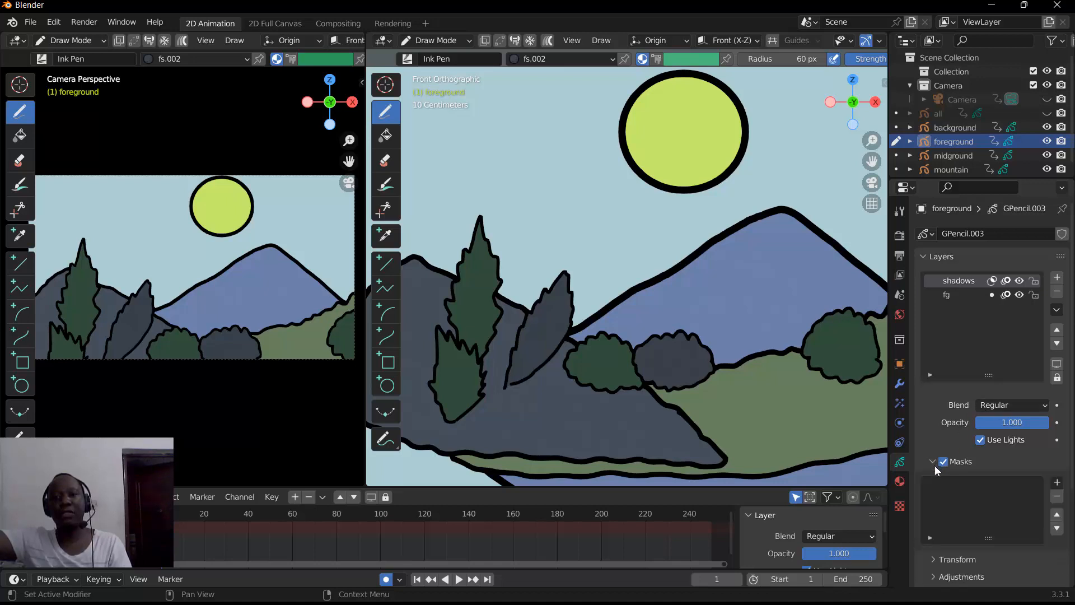
left_click(1057, 483)
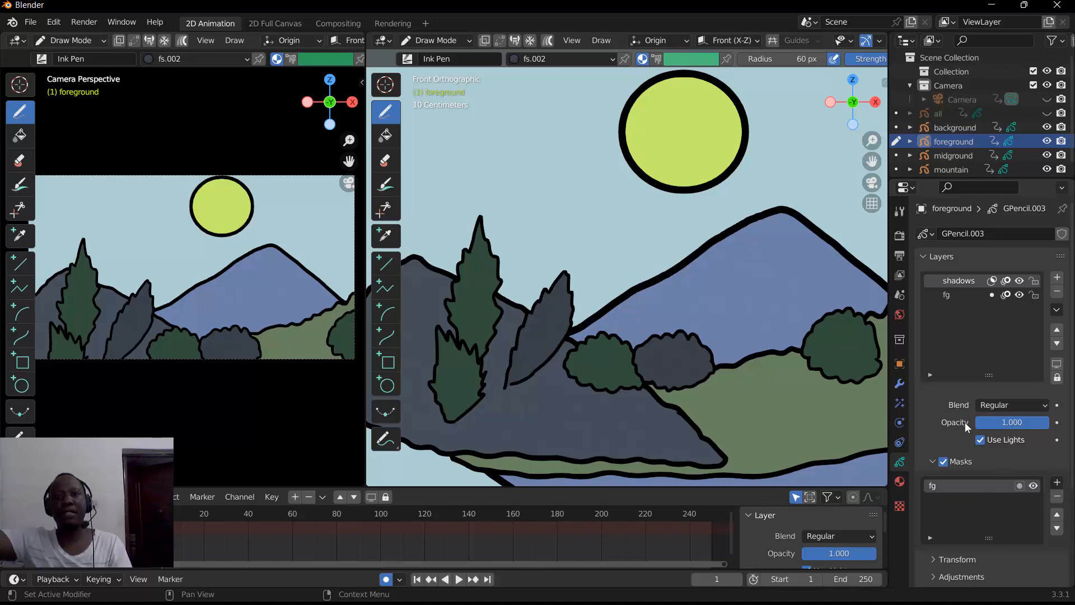
Step: Make fs.001 the foreground object's active material and return to its layer settings
left_click(900, 482)
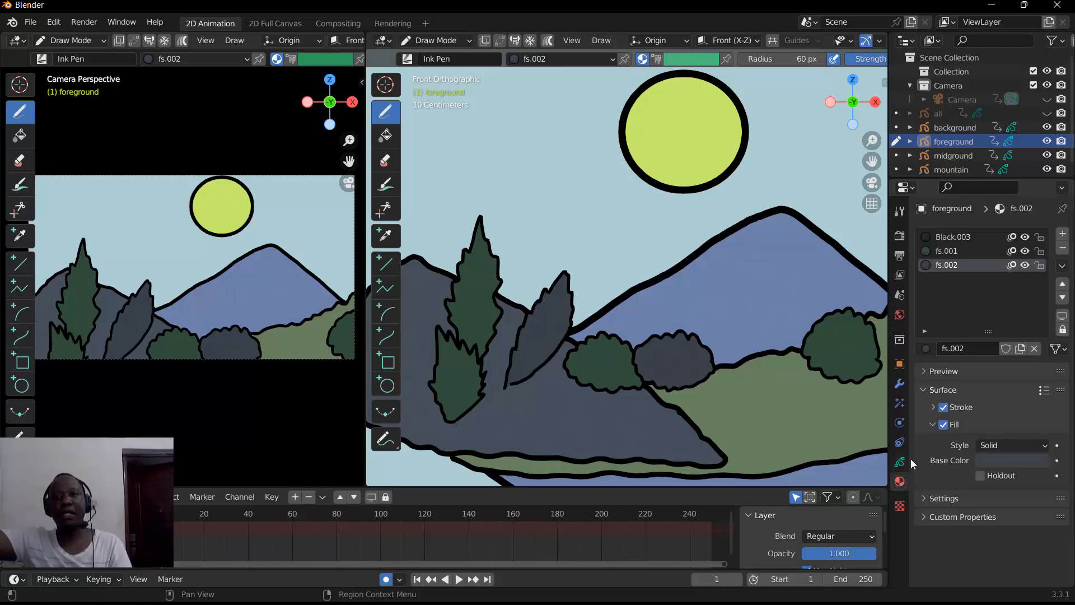
left_click(946, 250)
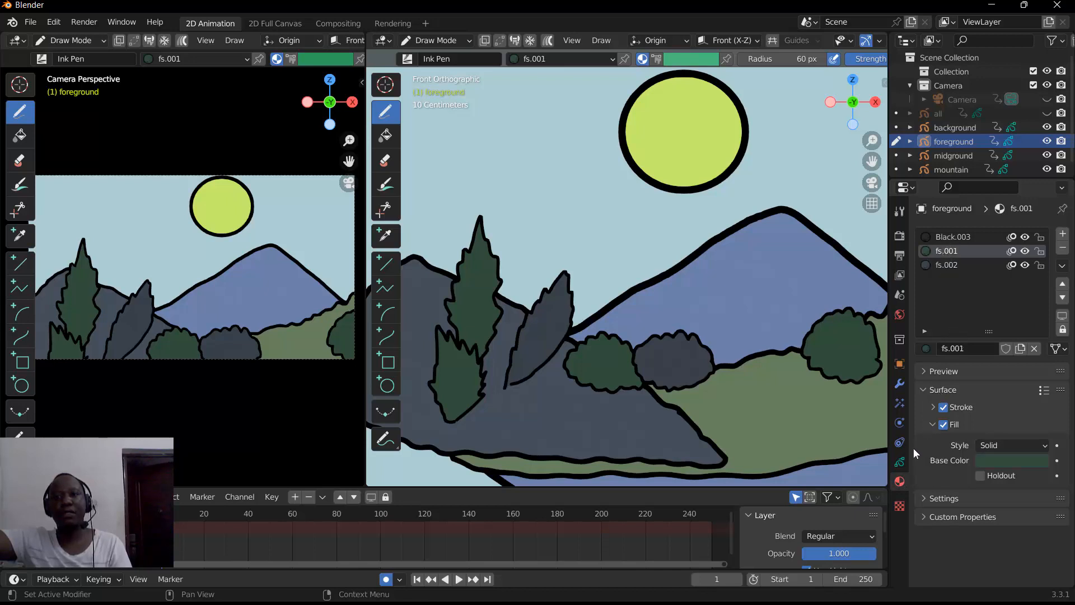
left_click(900, 462)
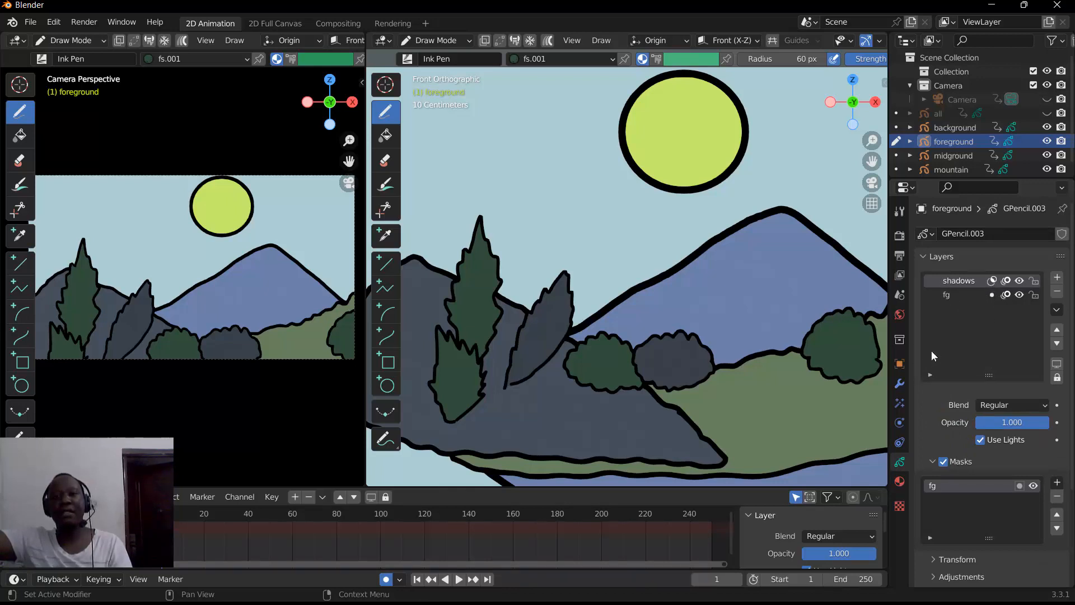
Step: Try tinting the three round foreground bushes bright green with the Tint tool, and undo the strokes
left_click_drag(872, 161, 791, 153)
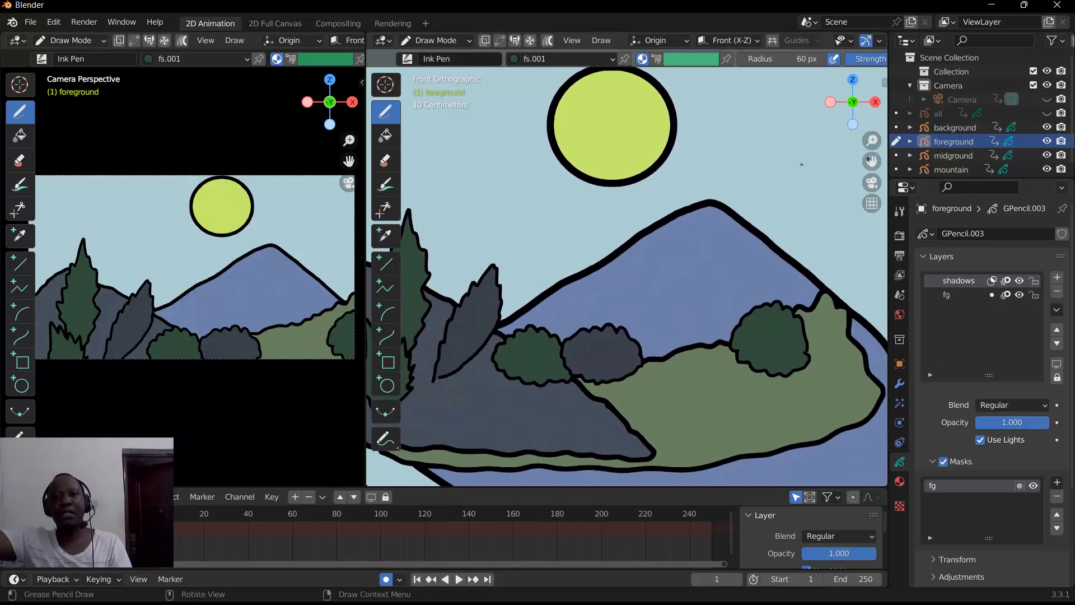
left_click(385, 187)
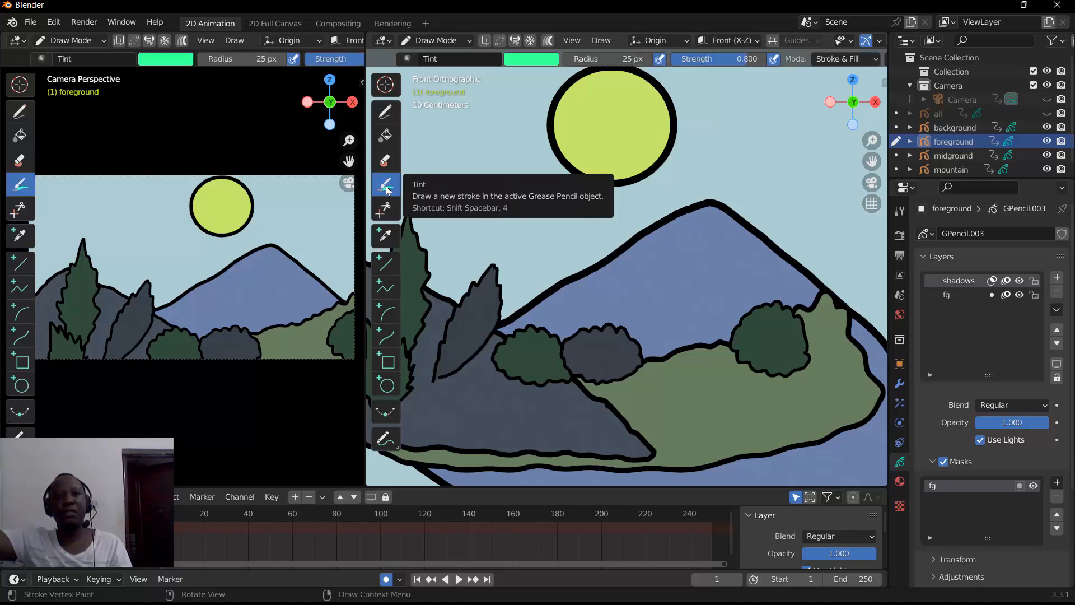
mouse_move(789, 325)
left_mouse_down()
mouse_move(770, 363)
mouse_move(758, 336)
mouse_move(796, 331)
mouse_move(751, 317)
mouse_move(739, 325)
left_mouse_up()
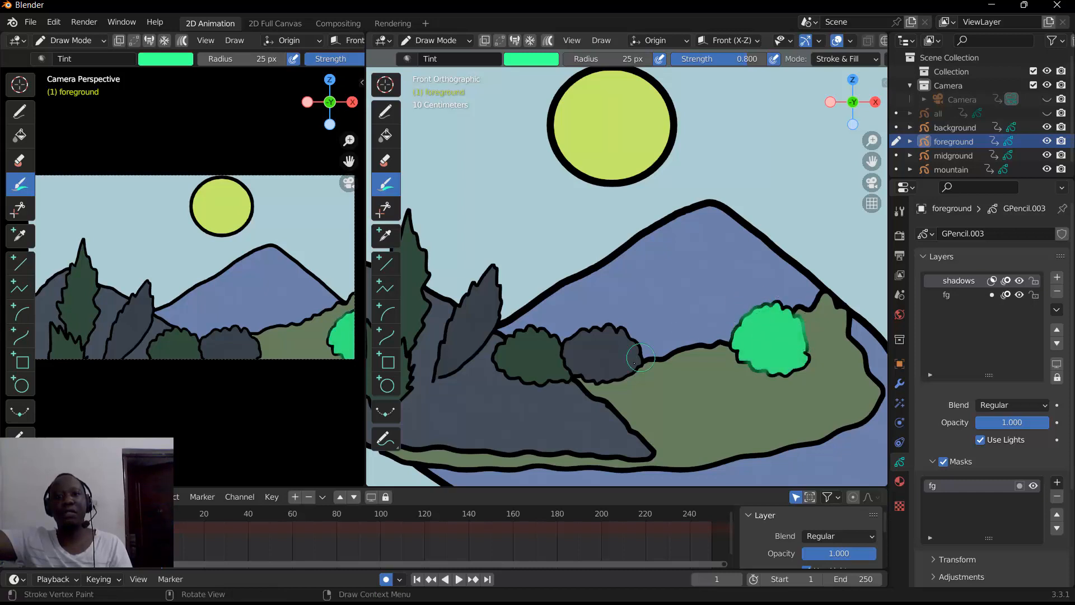
mouse_move(635, 363)
left_mouse_down()
mouse_move(583, 339)
mouse_move(592, 385)
mouse_move(554, 369)
mouse_move(541, 375)
mouse_move(576, 371)
mouse_move(556, 370)
left_mouse_up()
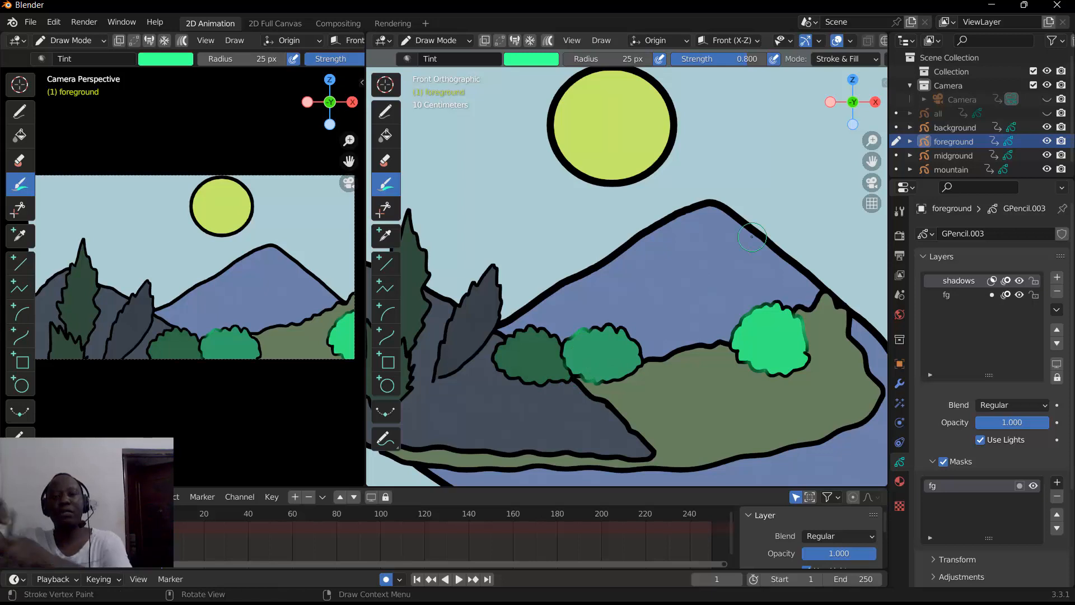
key("ctrl+z")
key("ctrl+z")
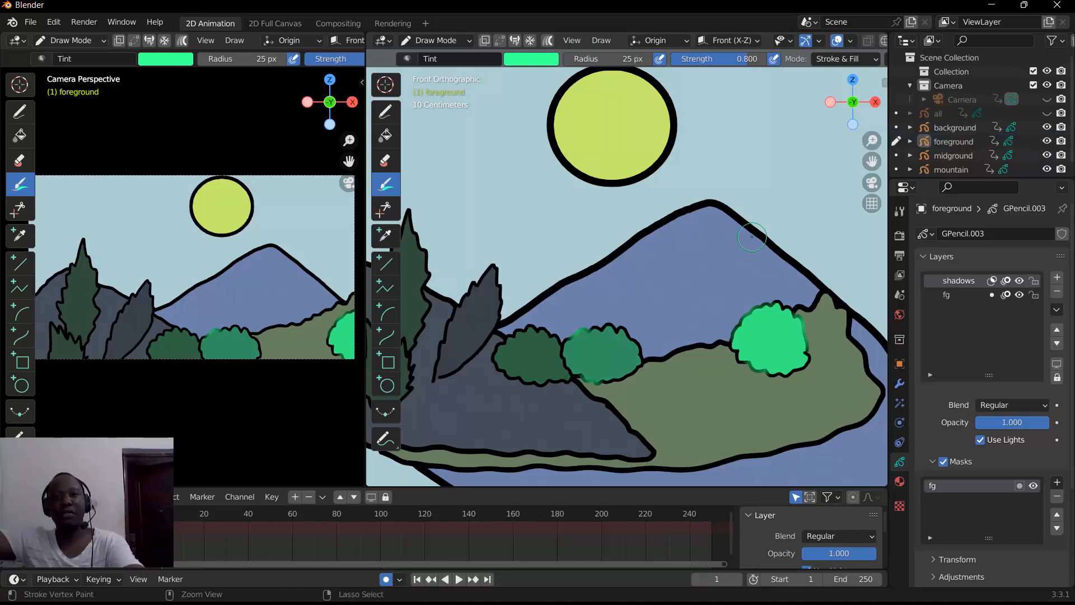
key("ctrl+z")
key("ctrl+z")
key("ctrl+z")
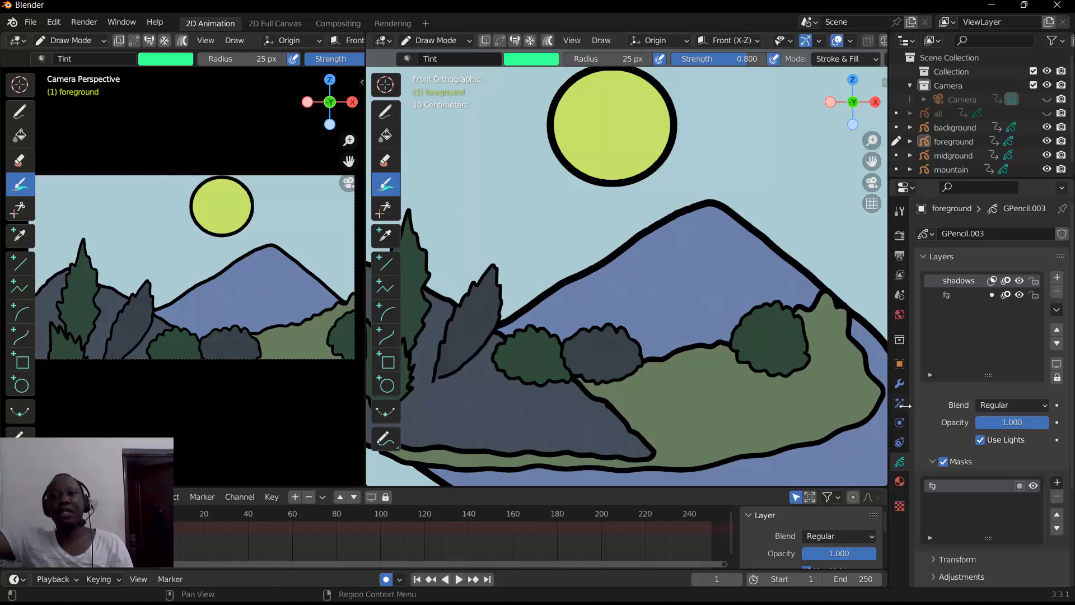
Step: Add a new material to the foreground object and name it shadow
left_click(899, 482)
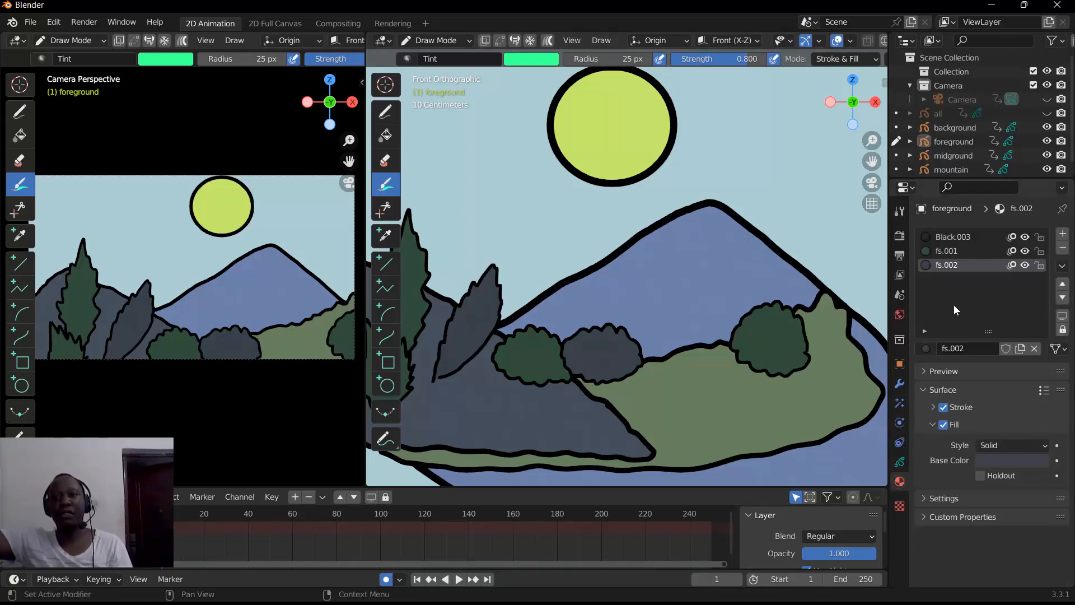
left_click(1063, 234)
left_click(954, 347)
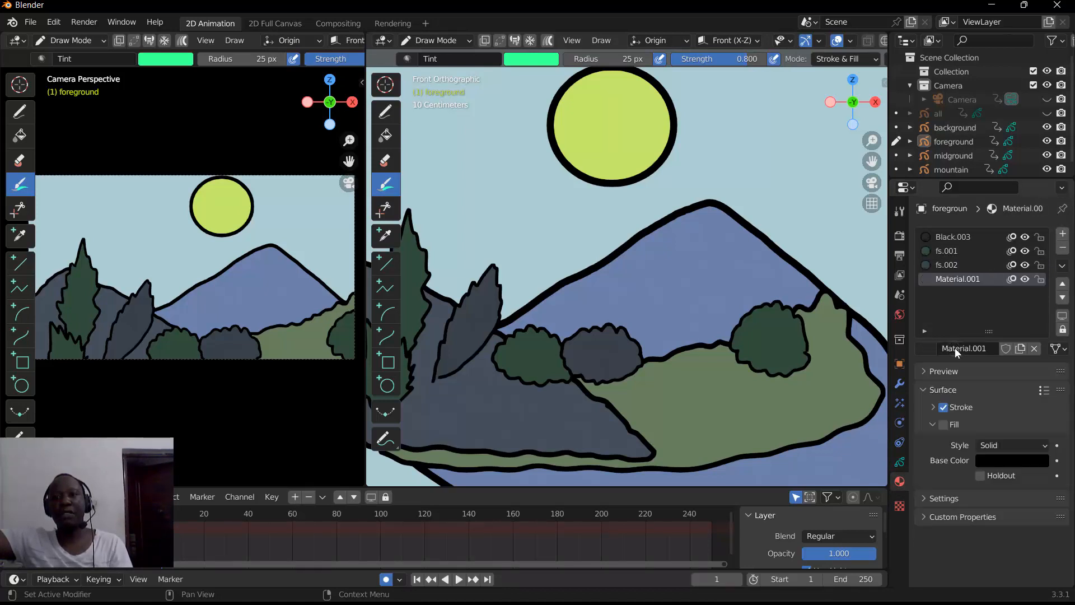
double_click(957, 279)
type("shado")
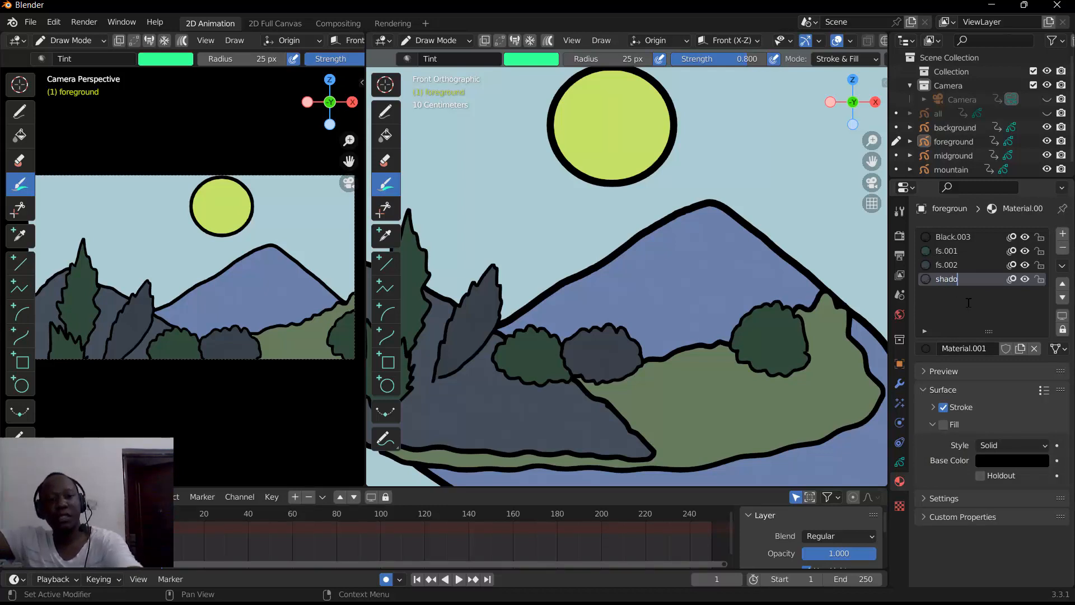
type("w")
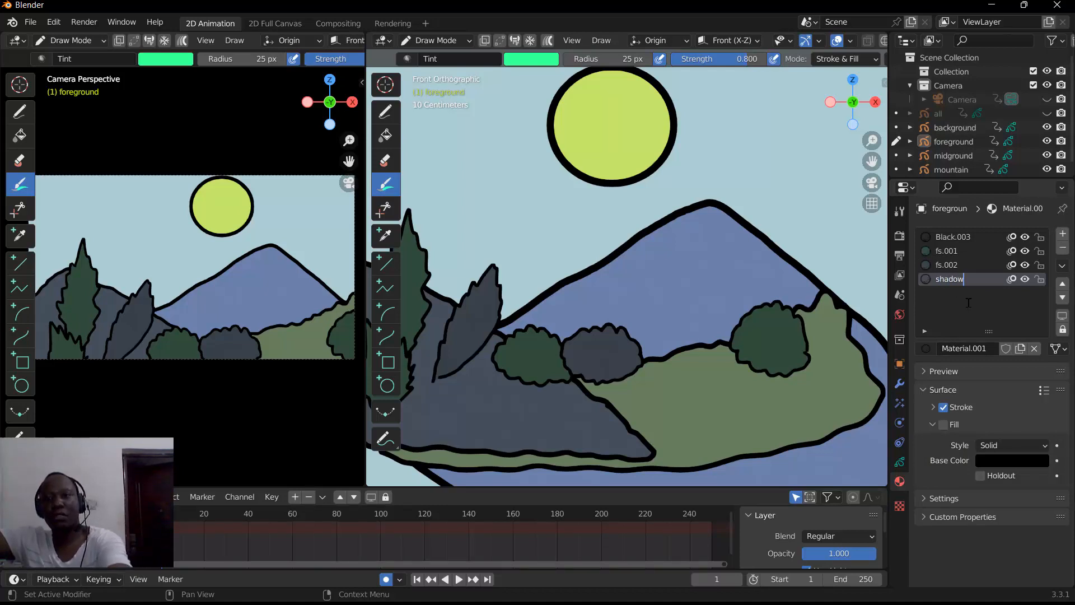
key("Return")
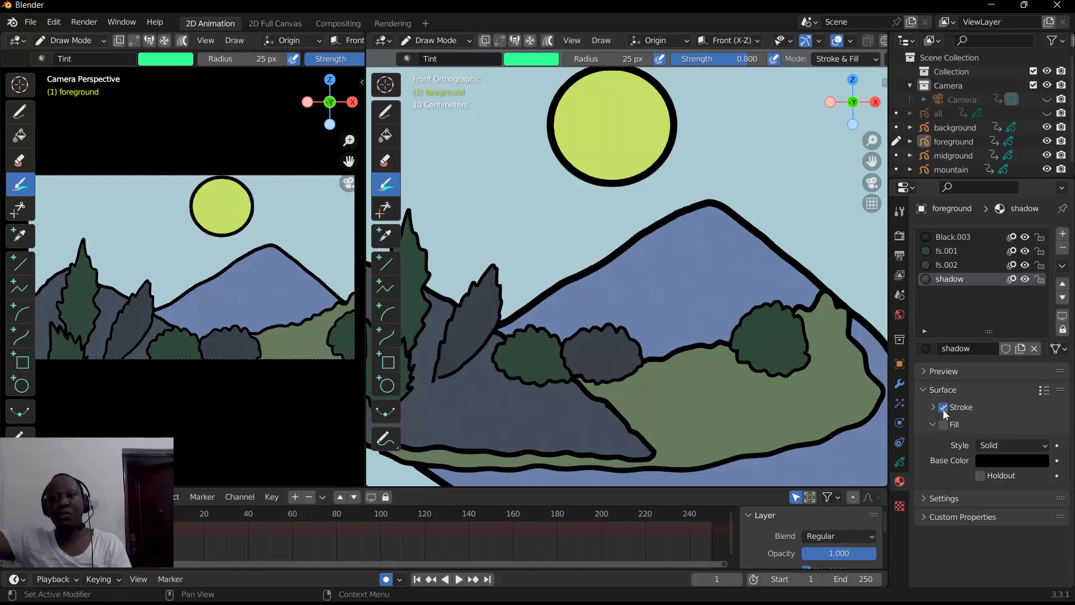
Step: Make the shadow material fill only, without a stroke, and give it a very dark maroon base color
left_click(999, 463)
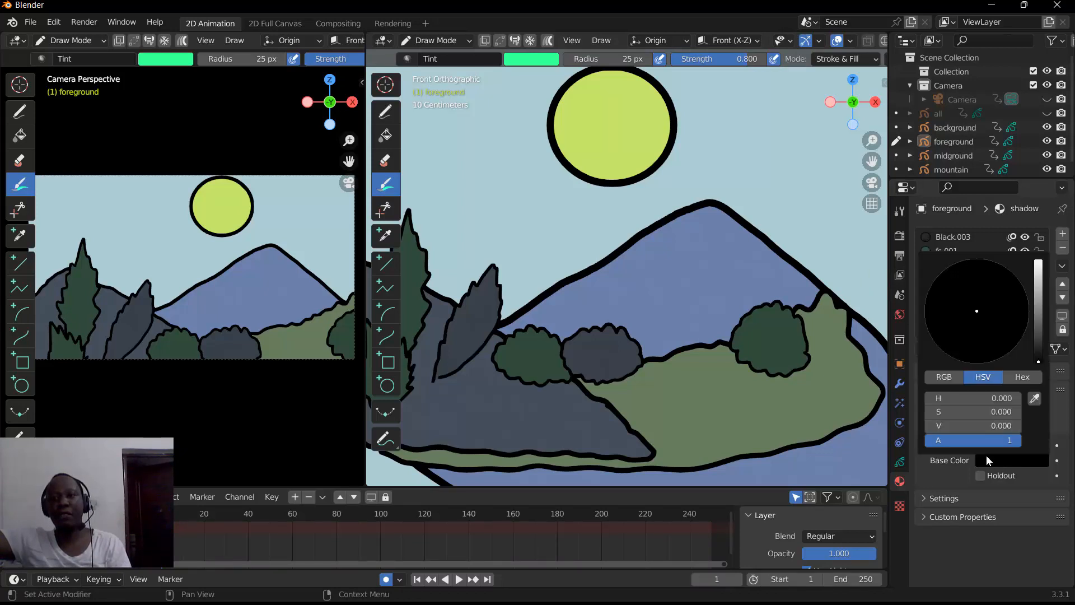
mouse_move(1040, 349)
left_mouse_down()
mouse_move(1039, 314)
mouse_move(1039, 336)
mouse_move(994, 319)
mouse_move(986, 332)
mouse_move(1038, 346)
left_mouse_up()
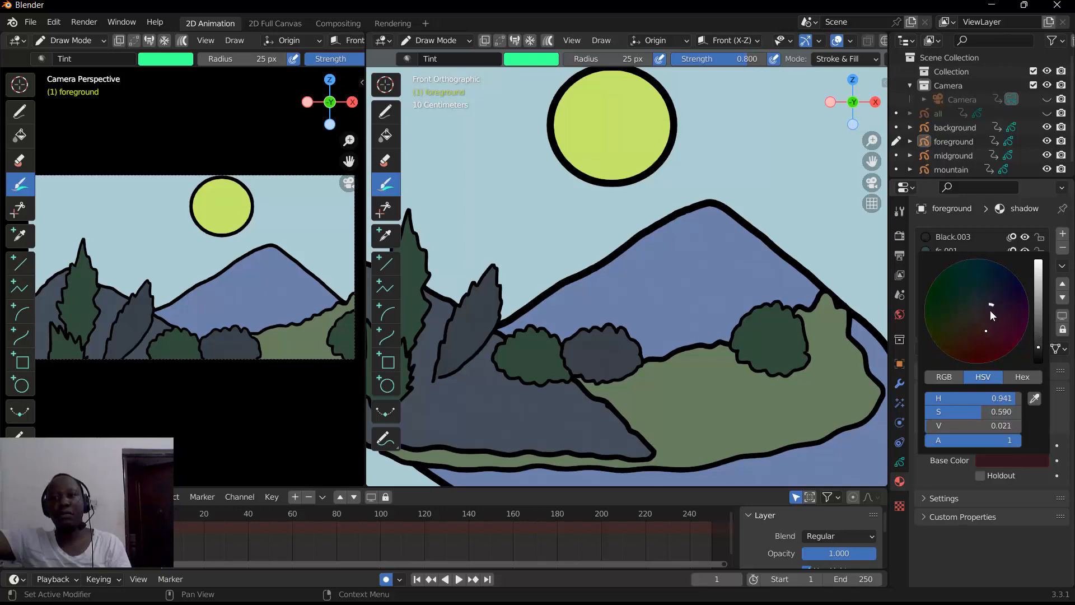
left_click_drag(990, 310, 991, 319)
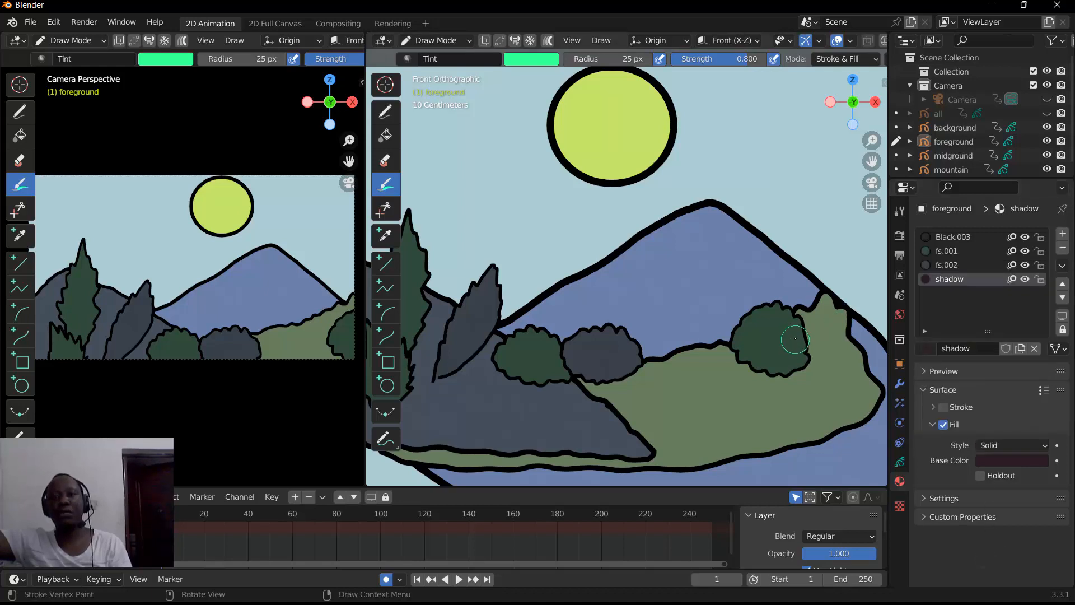
Step: Draw shadow shapes with the Draw tool along the lower edges of the three bushes and the leaf-shaped plant's right edge, and reopen the layer settings
left_click(388, 117)
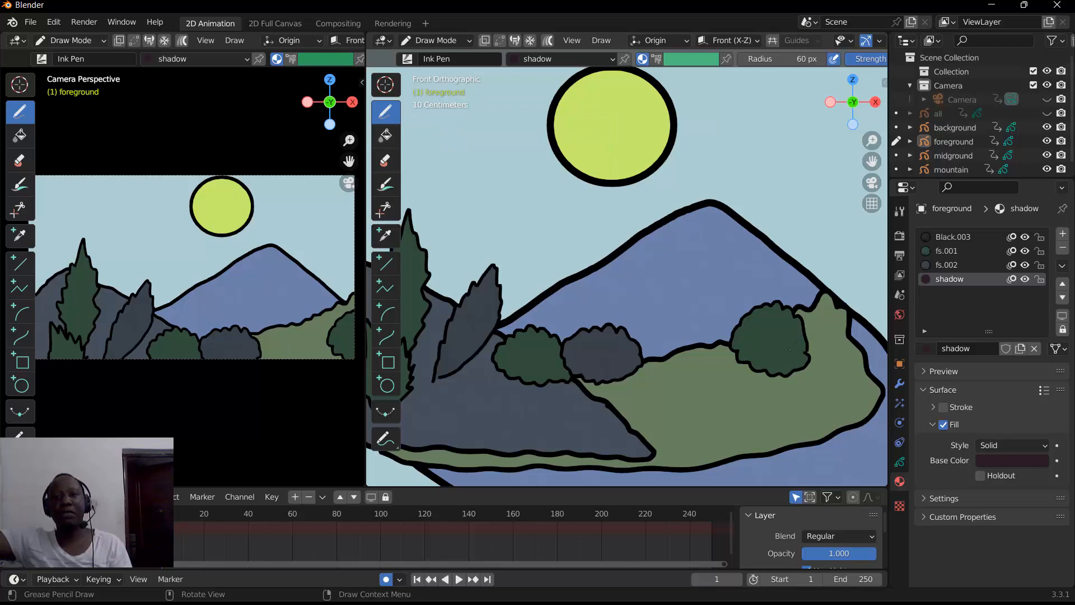
mouse_move(789, 350)
left_mouse_down()
mouse_move(801, 358)
mouse_move(784, 366)
mouse_move(798, 345)
mouse_move(811, 365)
mouse_move(750, 365)
left_mouse_up()
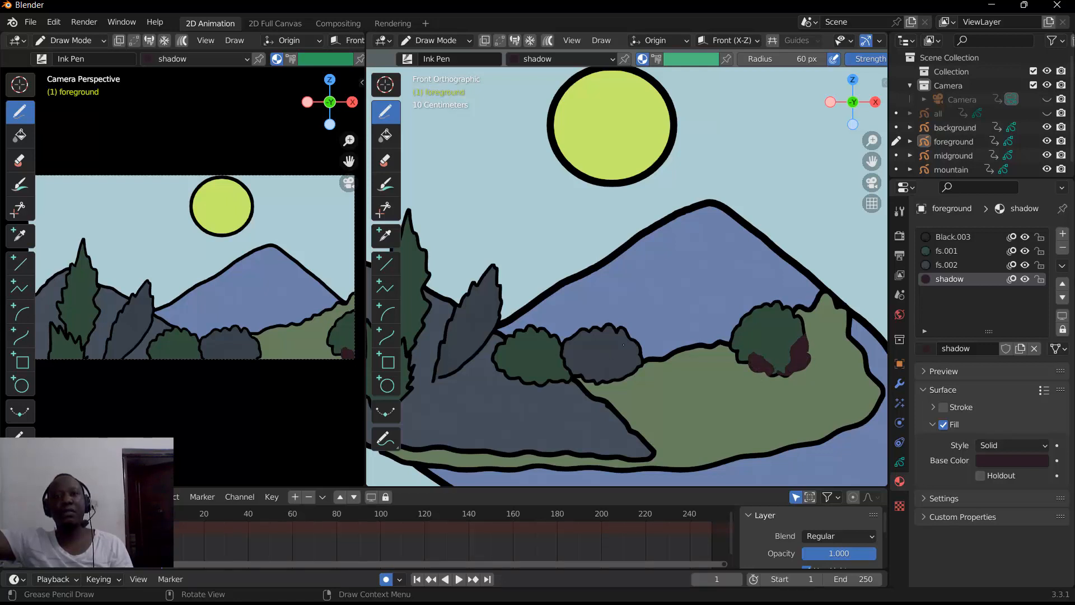
mouse_move(609, 353)
left_mouse_down()
mouse_move(601, 358)
mouse_move(610, 365)
mouse_move(633, 361)
mouse_move(631, 339)
mouse_move(588, 367)
mouse_move(530, 363)
mouse_move(531, 387)
left_mouse_up()
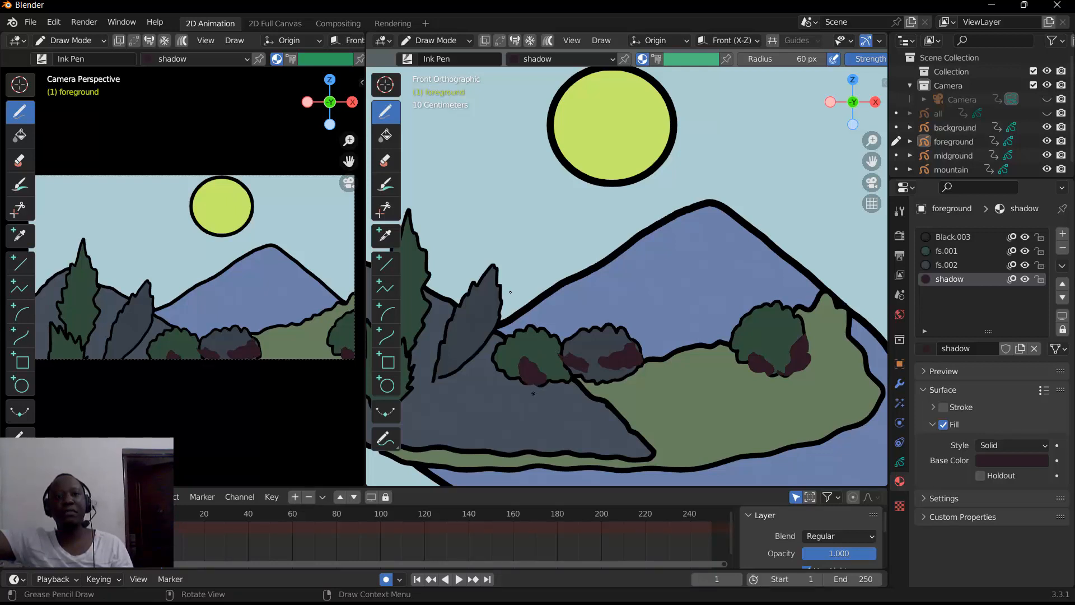
left_click_drag(490, 311, 475, 350)
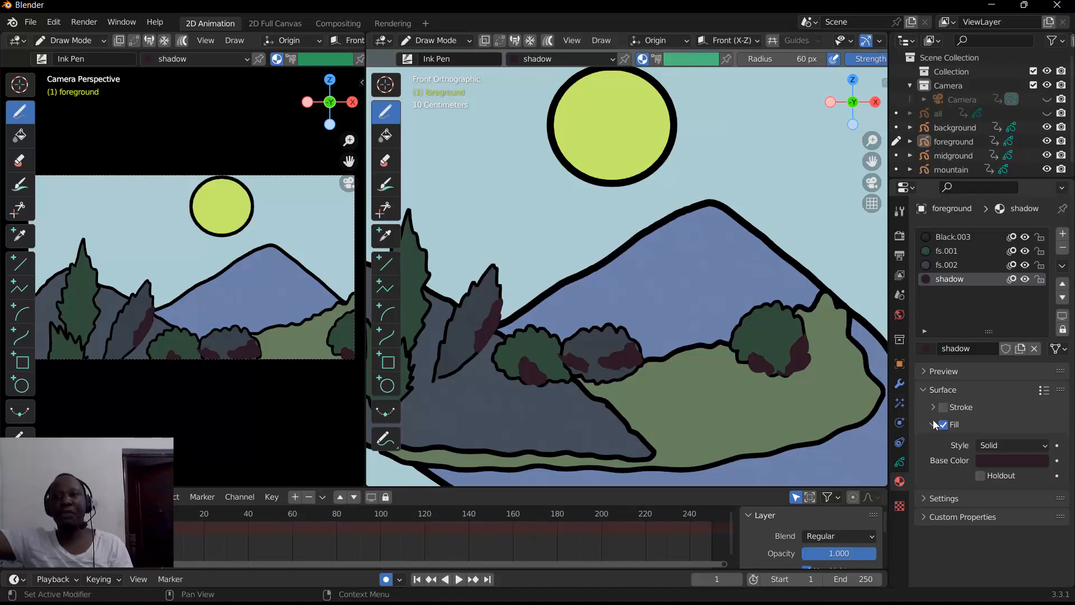
left_click(899, 462)
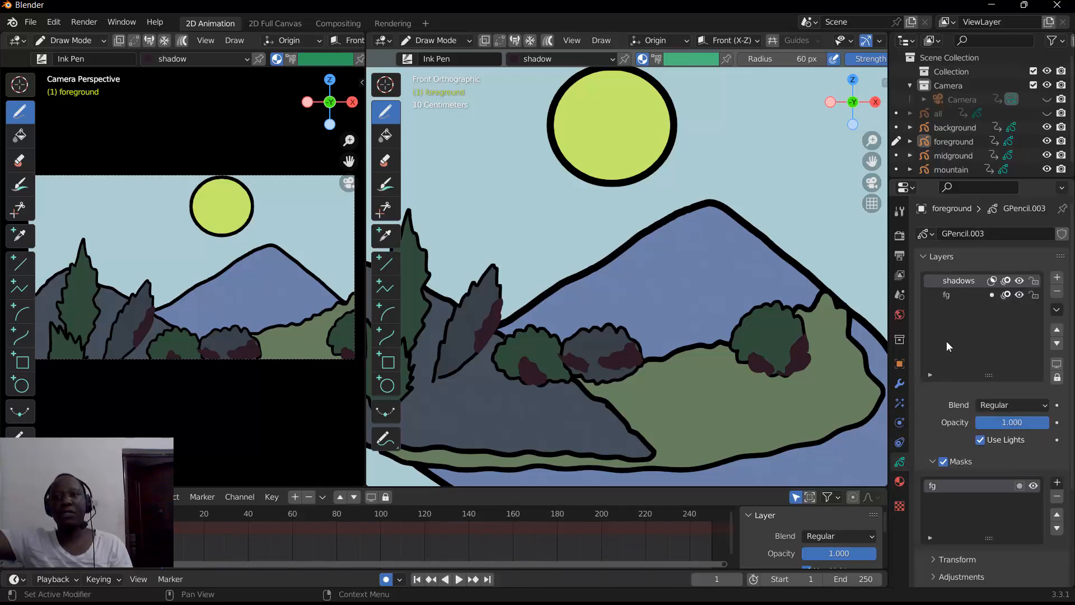
Step: Try the Hard Light and Multiply blend modes on the shadows layer, and return it to Regular
left_click(1004, 404)
left_click(990, 436)
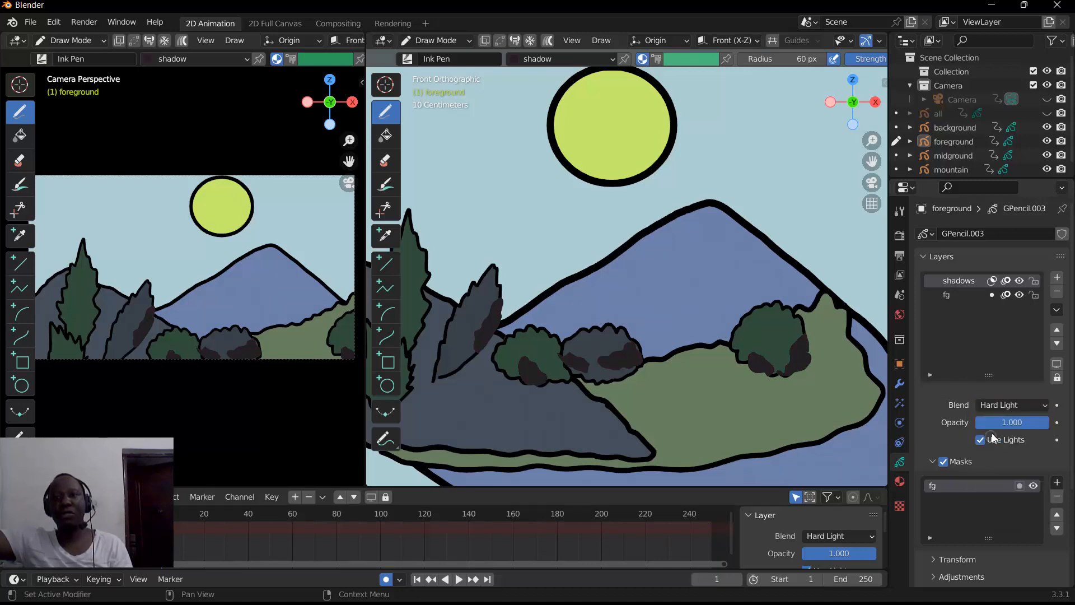
left_click(990, 403)
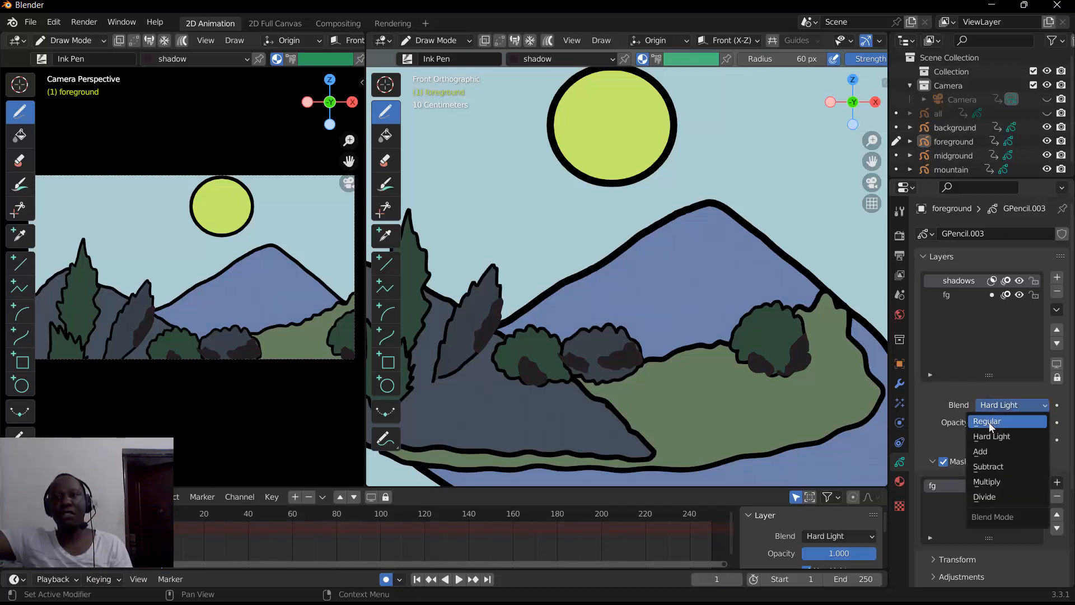
left_click(983, 480)
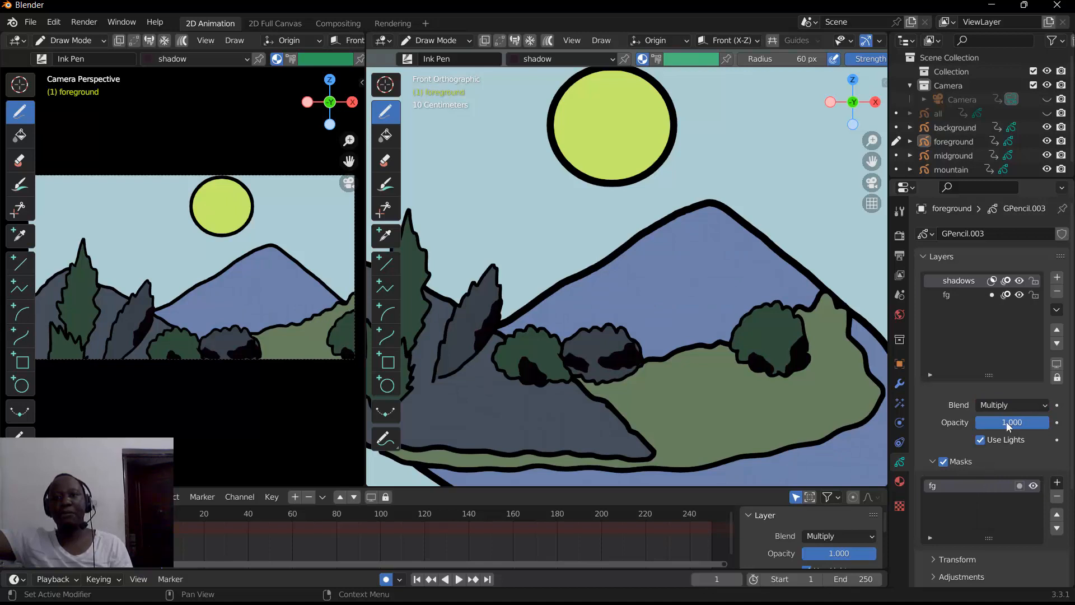
left_click(1018, 405)
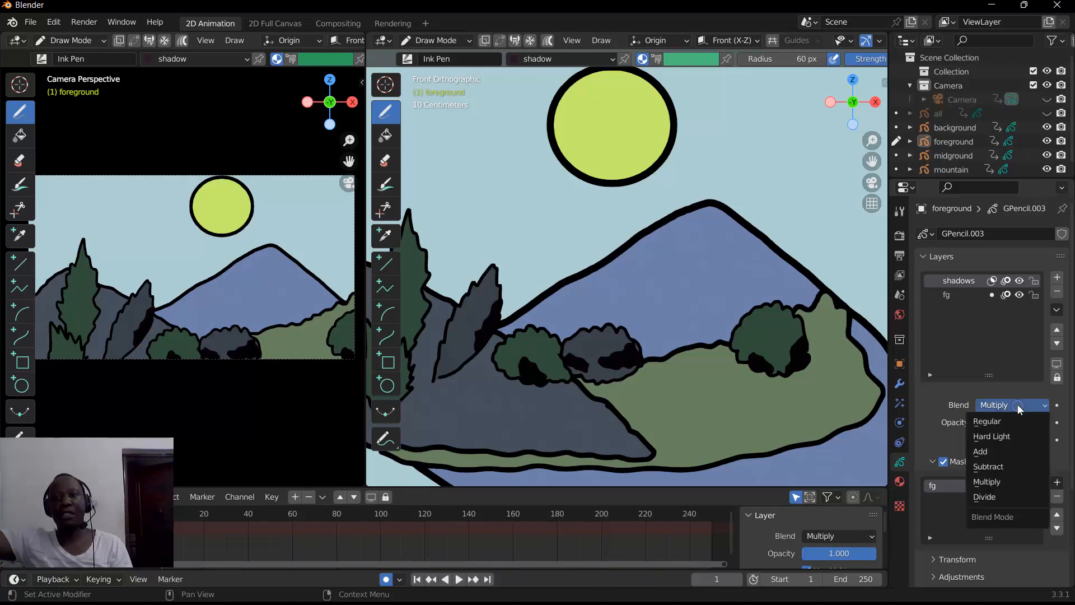
left_click(994, 421)
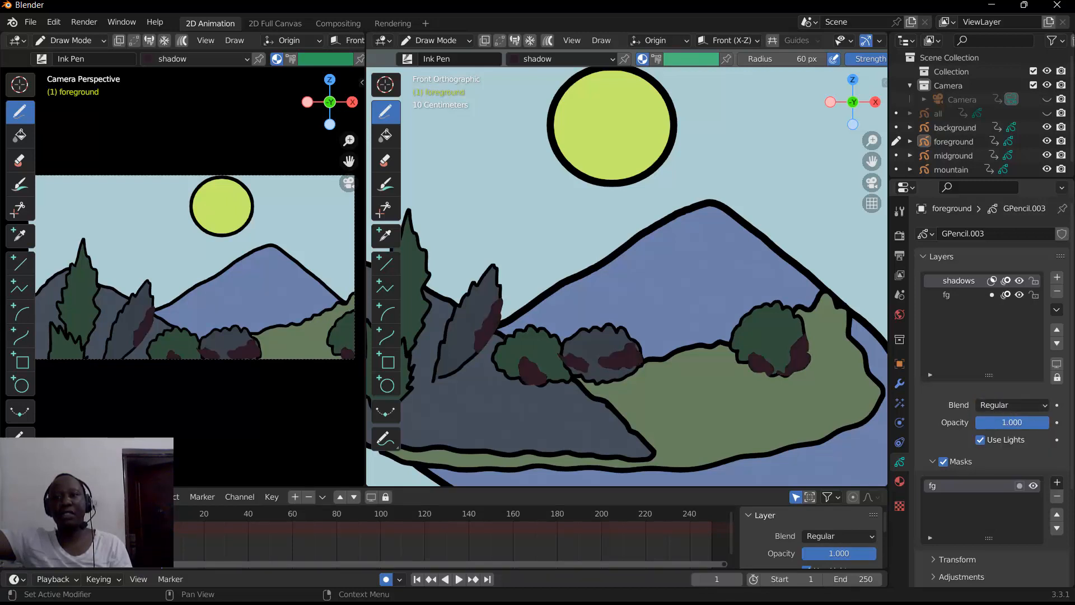
Step: Lower the shadows layer's opacity to 0.433
left_click_drag(1034, 420, 994, 420)
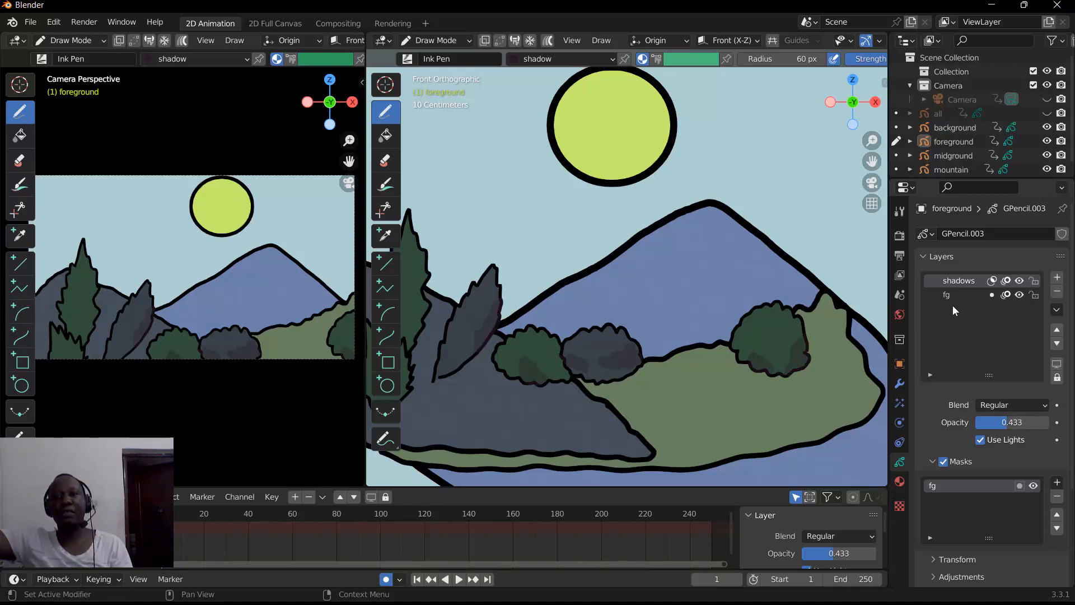
Step: Add a layer named shiney to the foreground object and mask it with the fg layer
left_click(1057, 278)
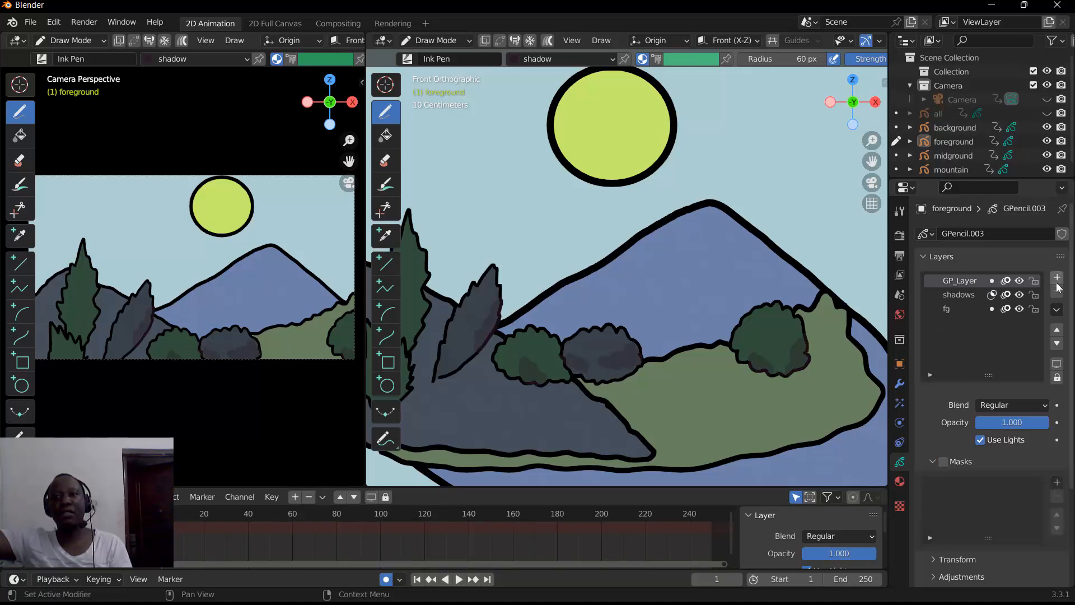
double_click(954, 281)
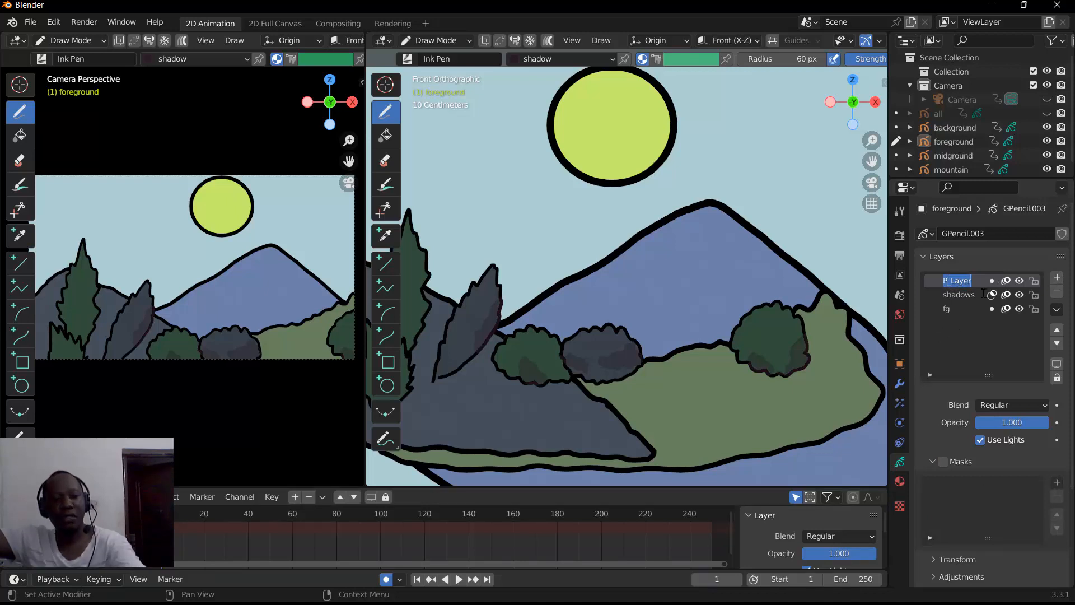
type("shiney")
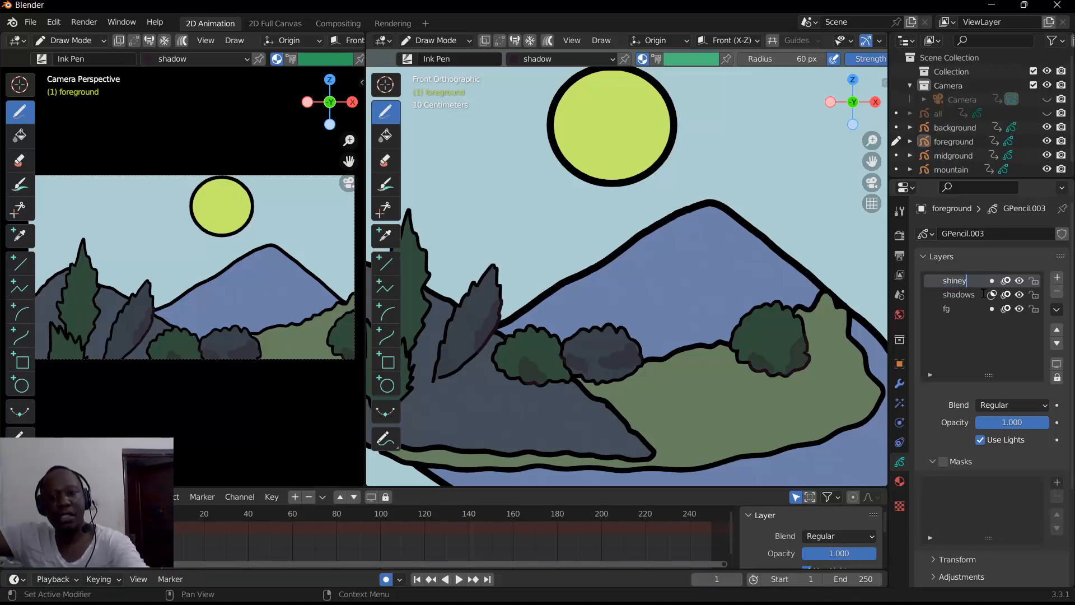
key("Return")
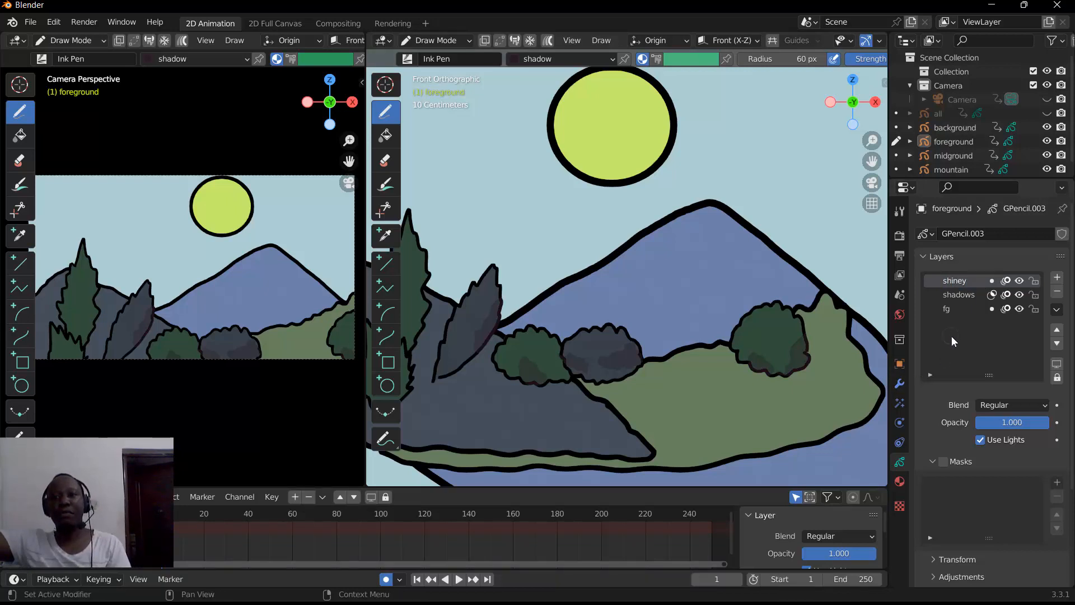
left_click(942, 460)
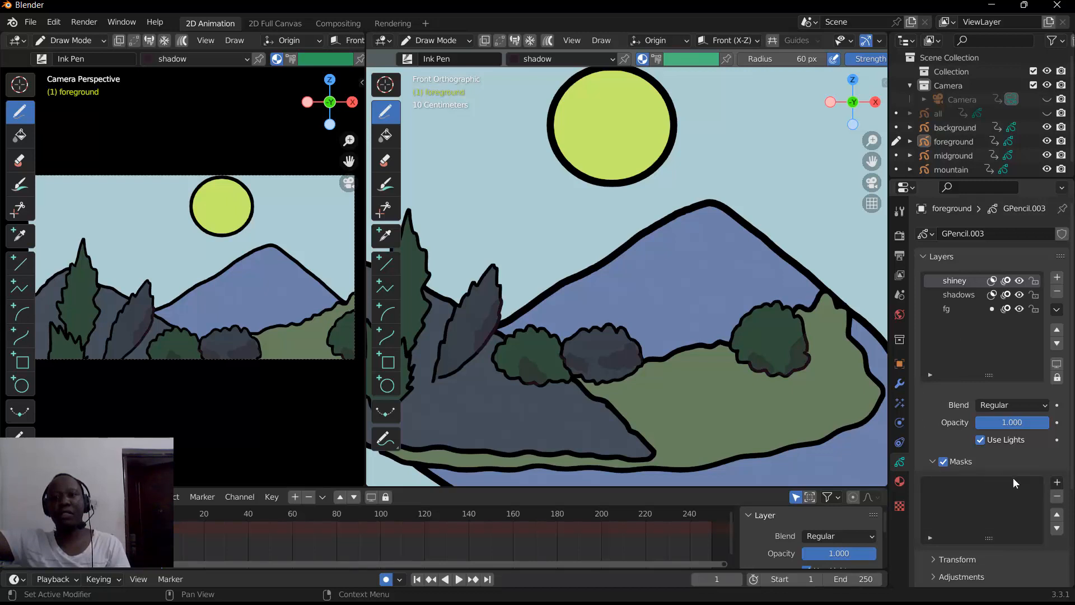
left_click(1053, 481)
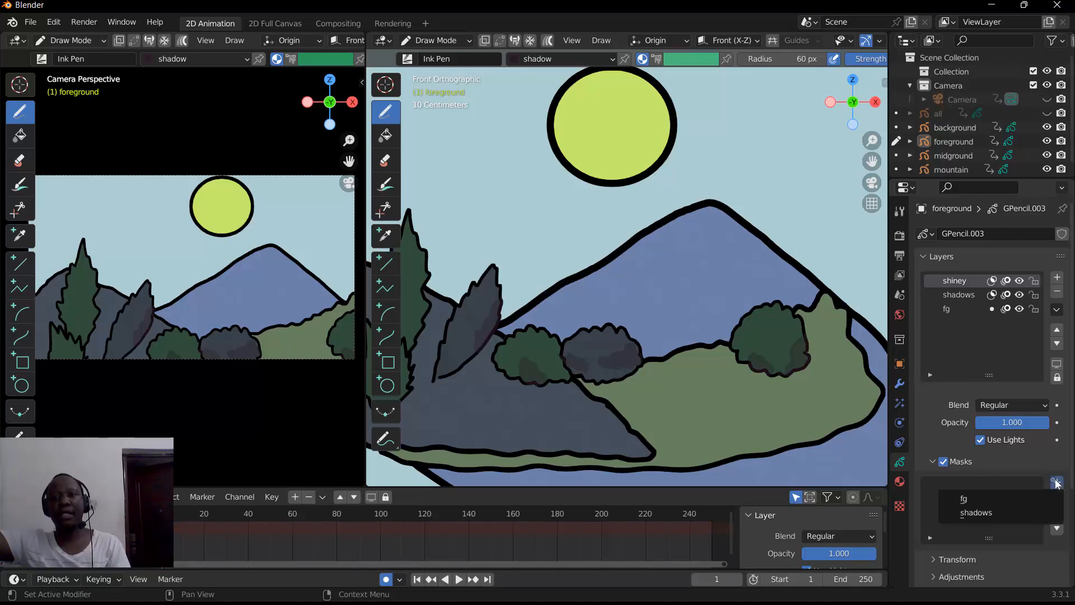
left_click(980, 498)
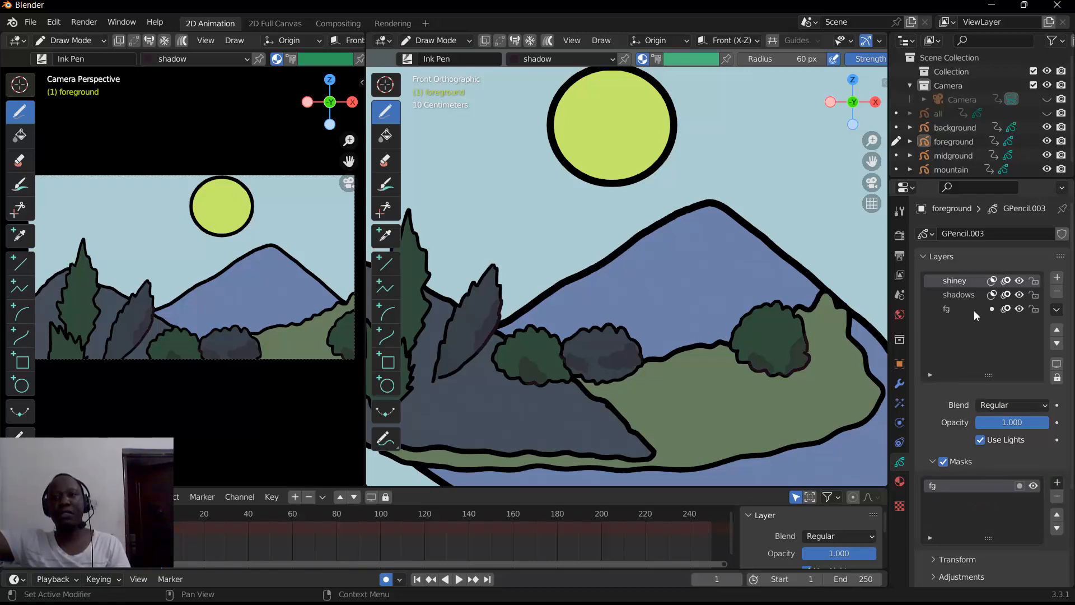
Step: Add a new material to the foreground object and name it shiney
left_click(900, 481)
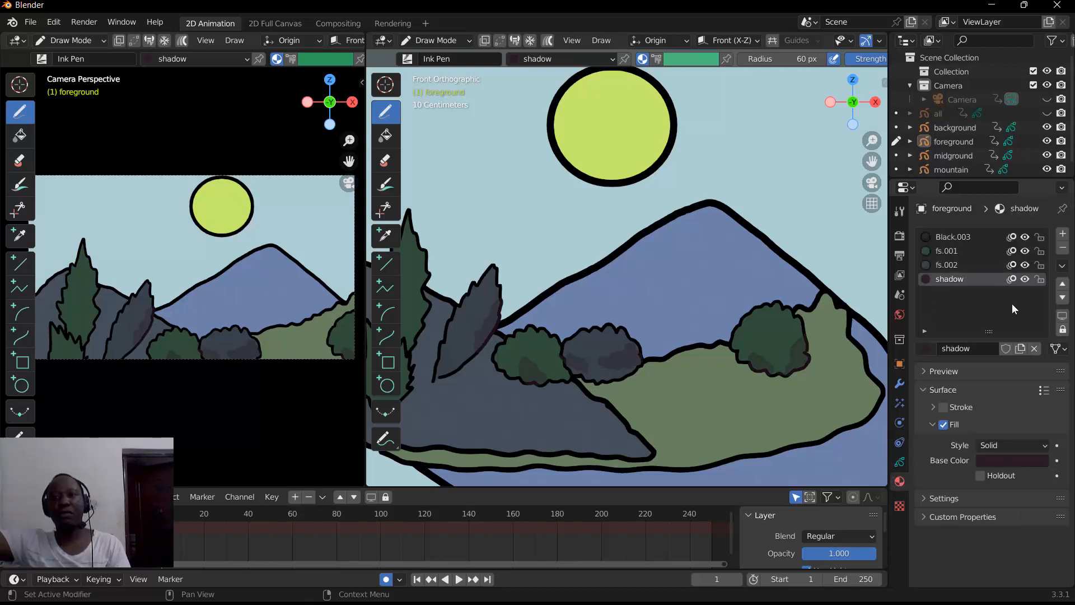
left_click(1060, 235)
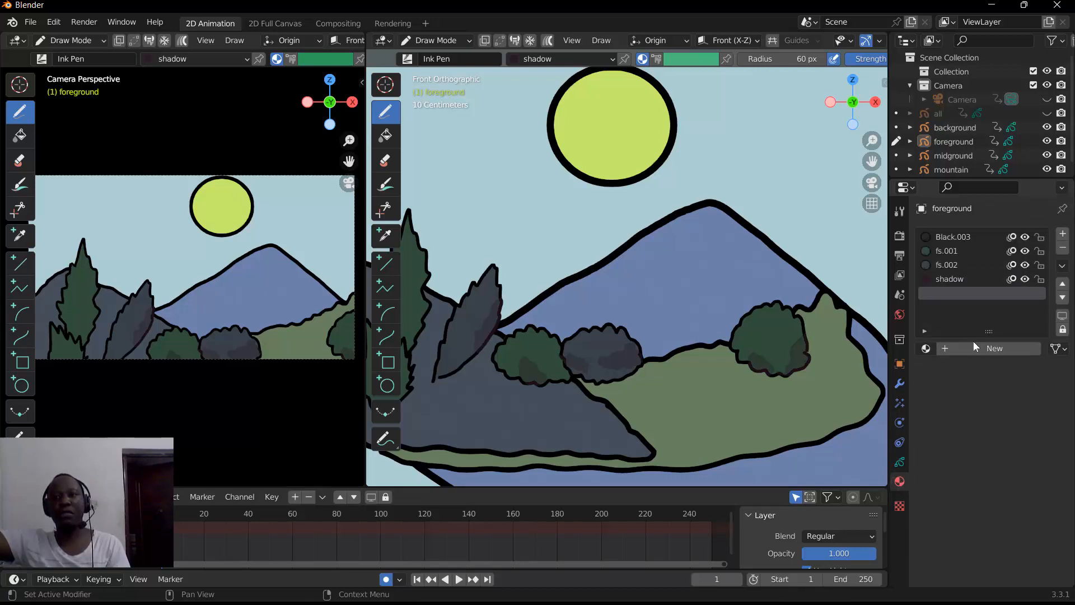
left_click(973, 348)
double_click(960, 292)
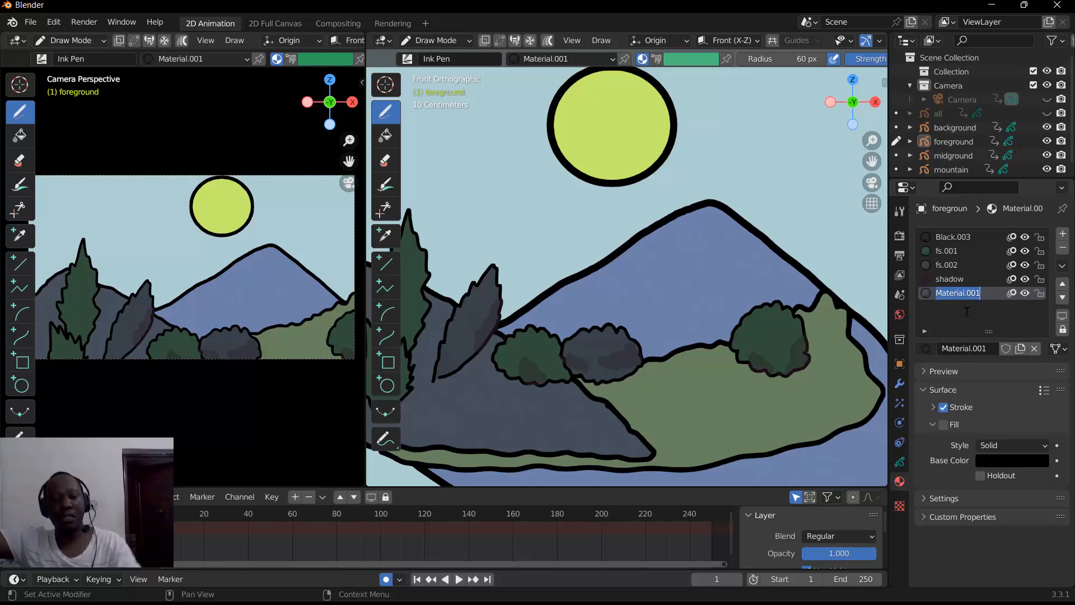
type("shine")
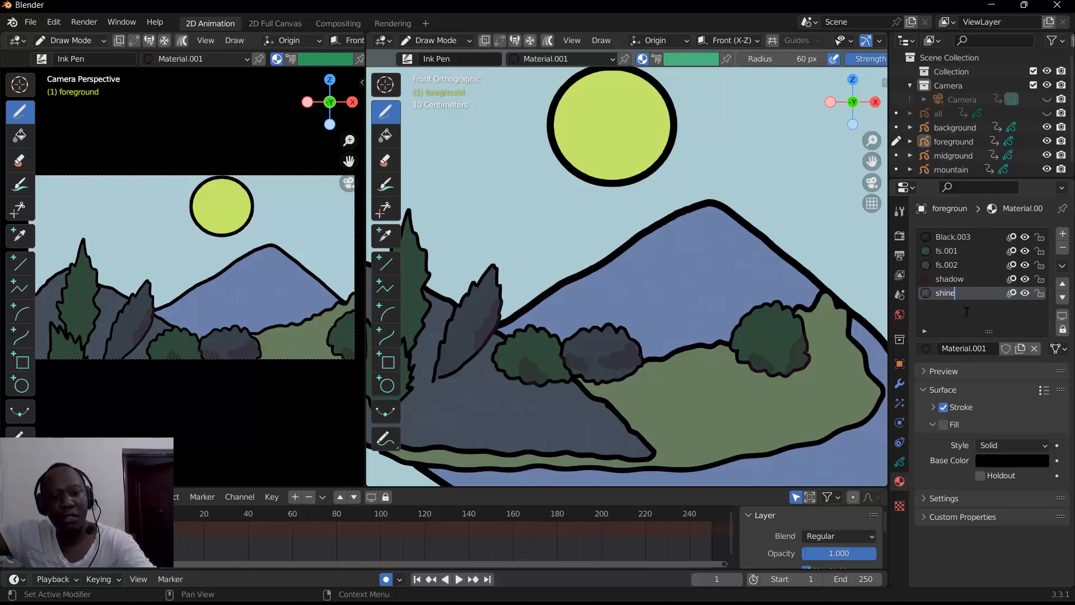
type("y")
key("Return")
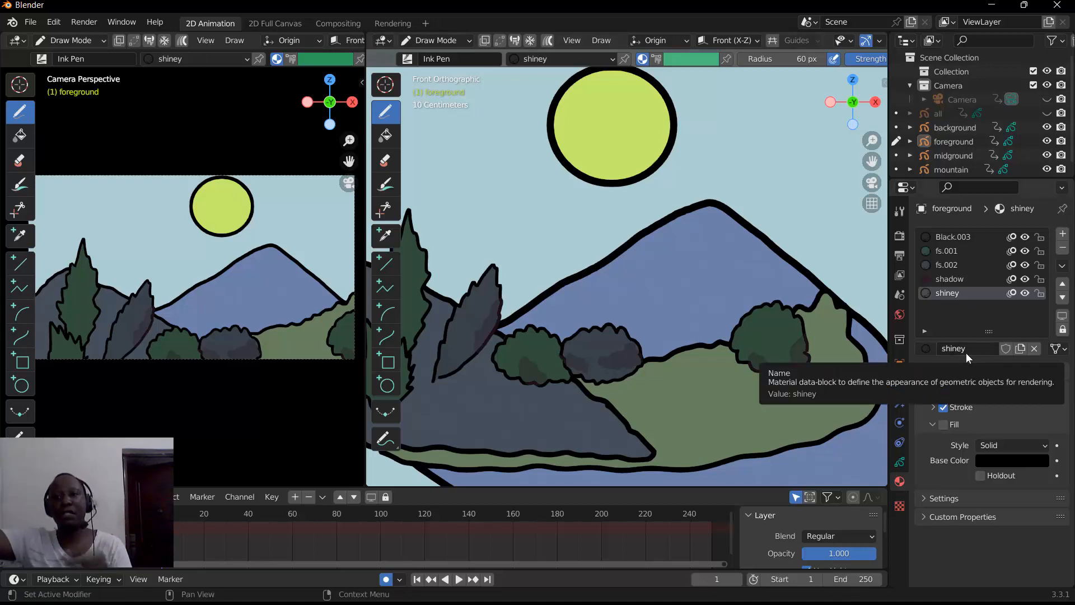
Step: Make the shiney material fill only, without a stroke, and sample the sky's pale blue as its base color
left_click(944, 408)
left_click(944, 424)
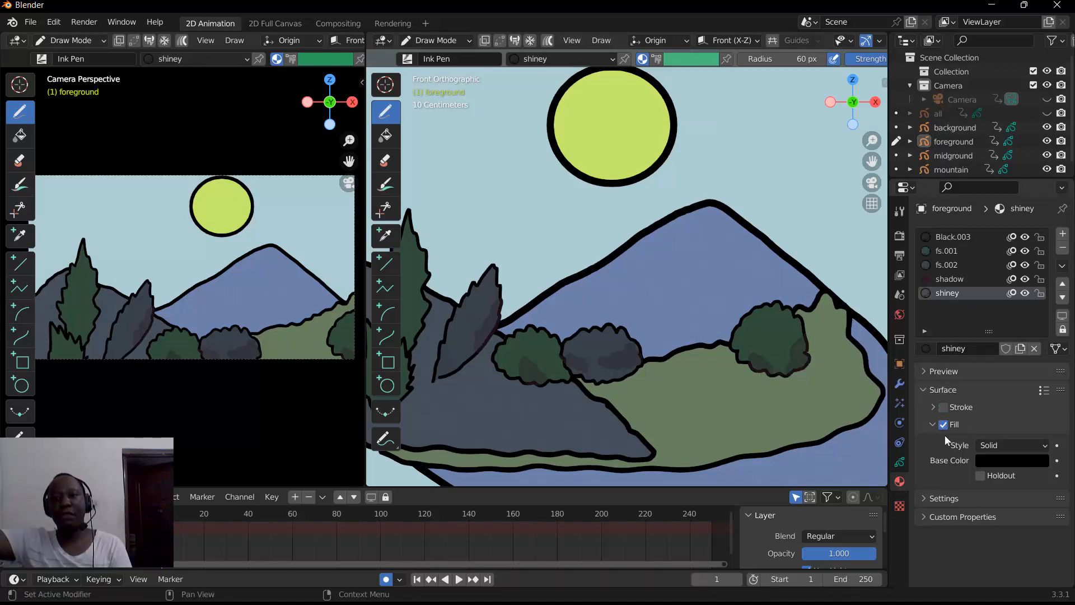
left_click(988, 460)
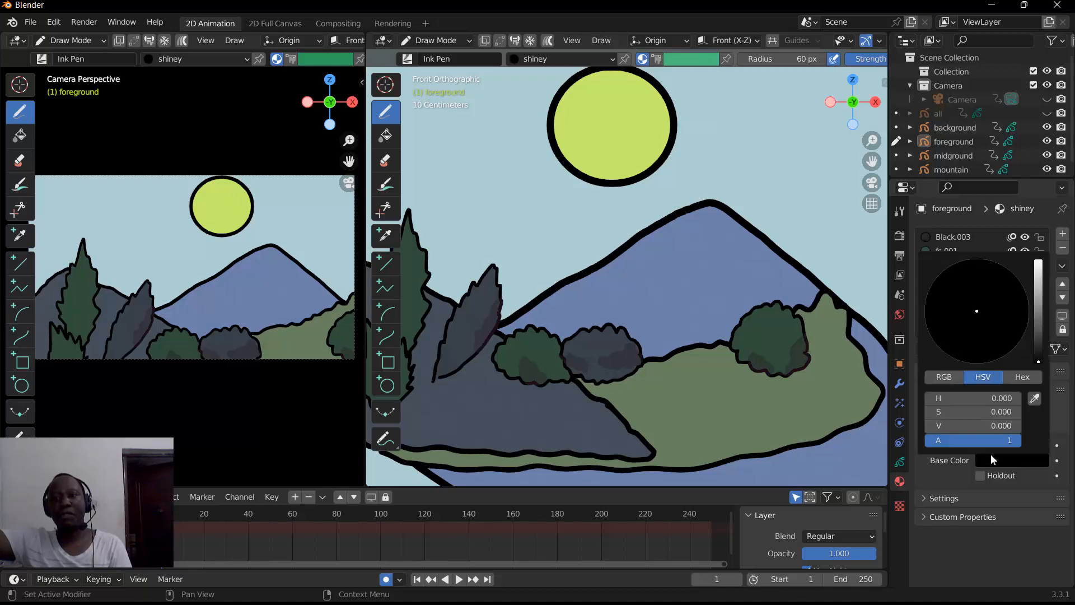
mouse_move(1038, 359)
left_mouse_down()
mouse_move(1039, 280)
mouse_move(1038, 289)
left_mouse_up()
left_click_drag(977, 307, 969, 297)
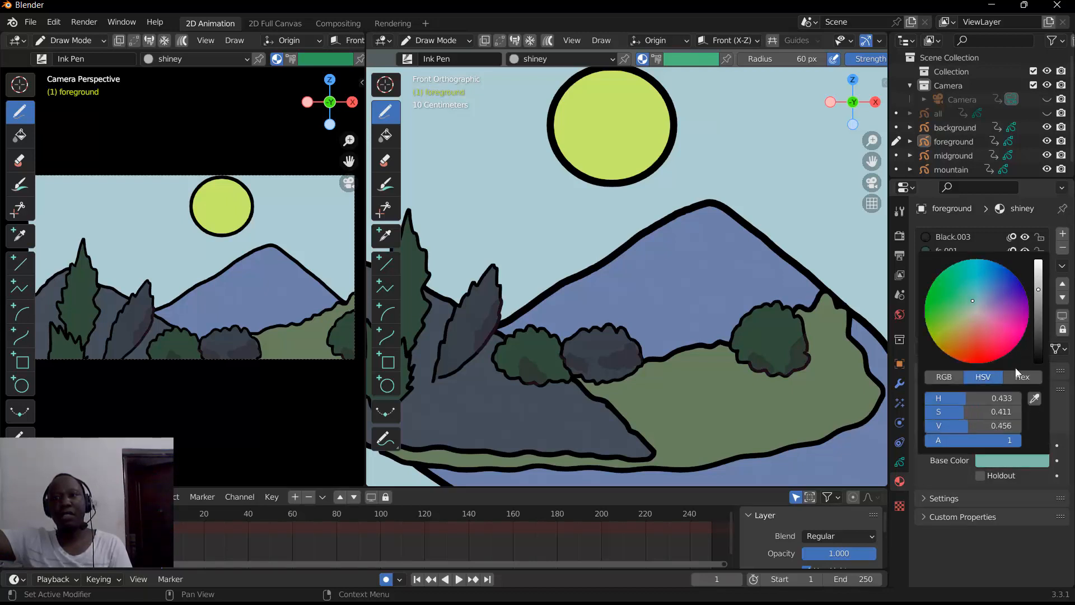
left_click(1035, 398)
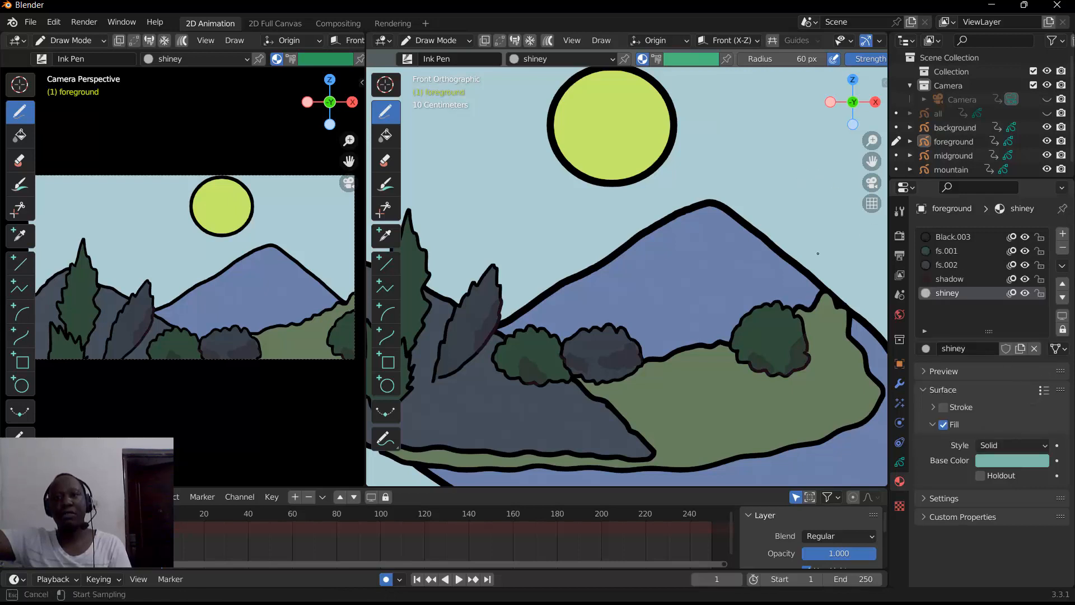
left_click(803, 188)
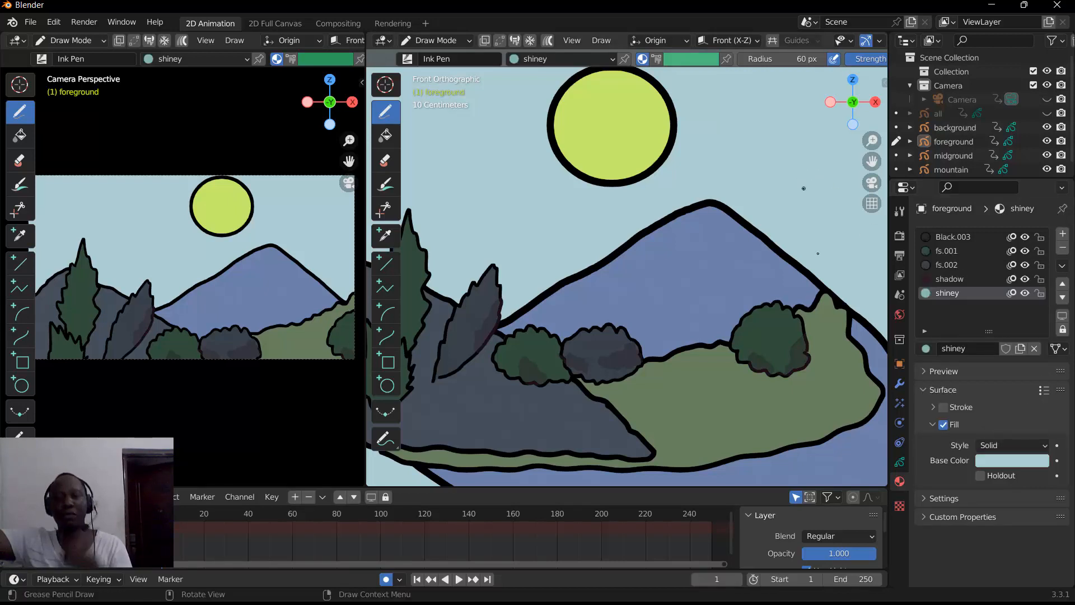
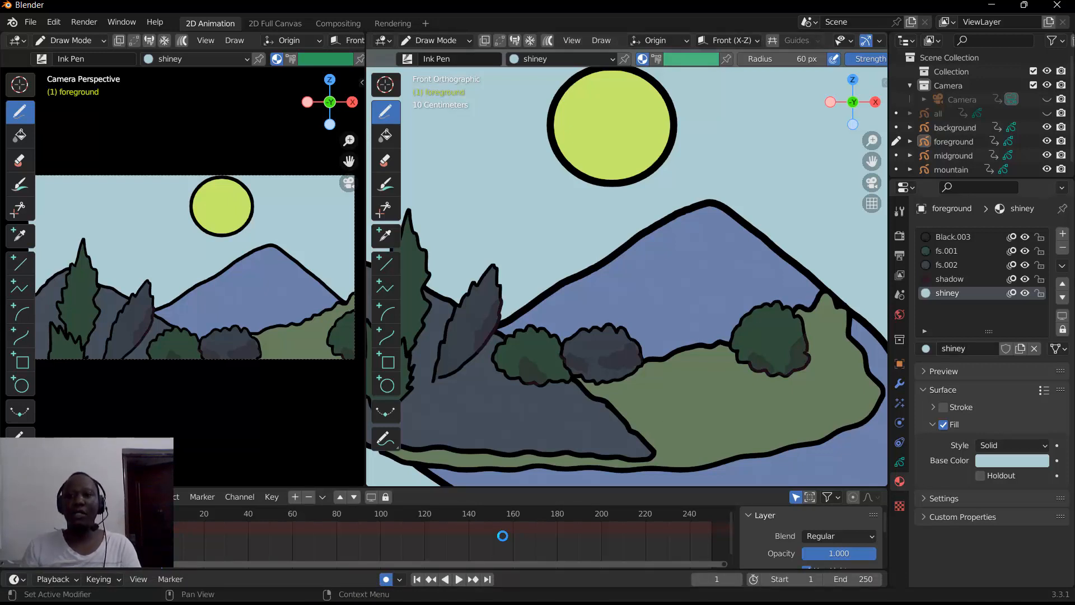
Step: Try drawing highlights on the green hillside bush's upper edge and on the gray bush, and undo both shapes
left_click(900, 462)
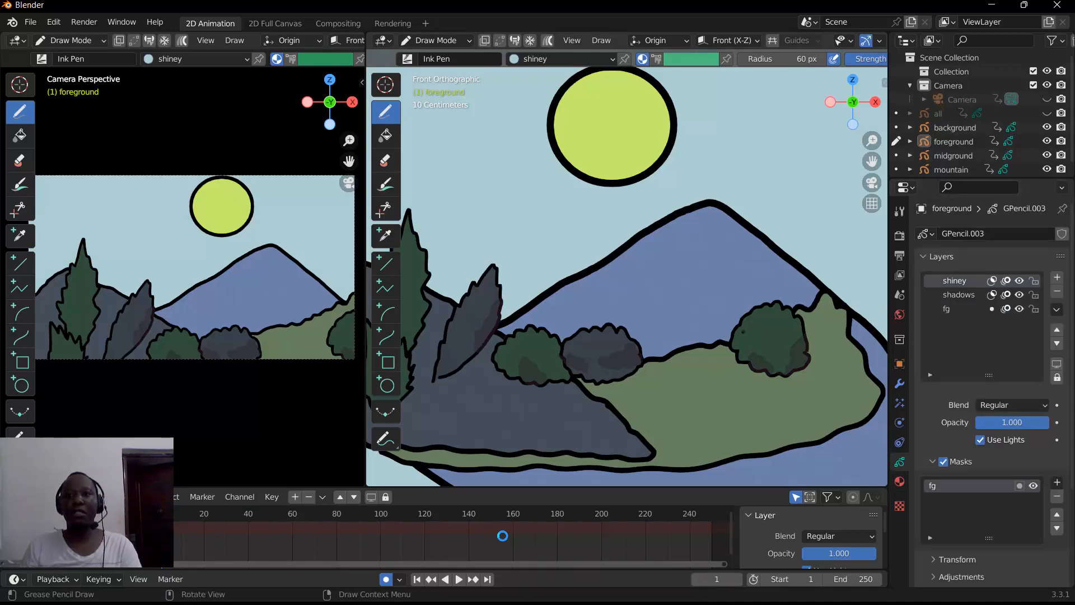
mouse_move(777, 303)
left_mouse_down()
mouse_move(733, 333)
mouse_move(777, 303)
left_mouse_up()
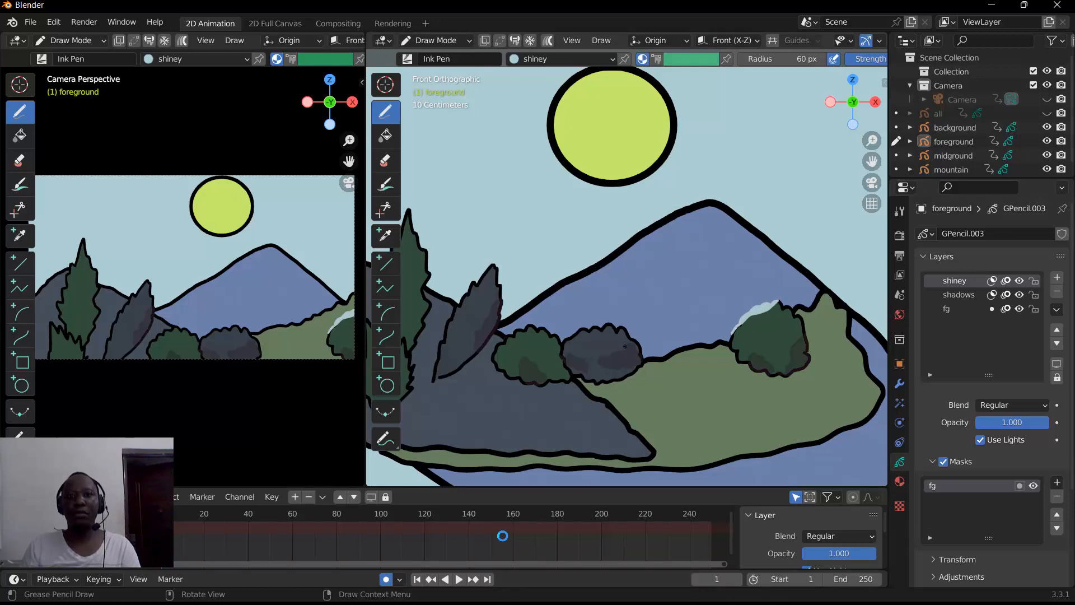
mouse_move(625, 347)
left_mouse_down()
mouse_move(603, 338)
mouse_move(622, 348)
left_mouse_up()
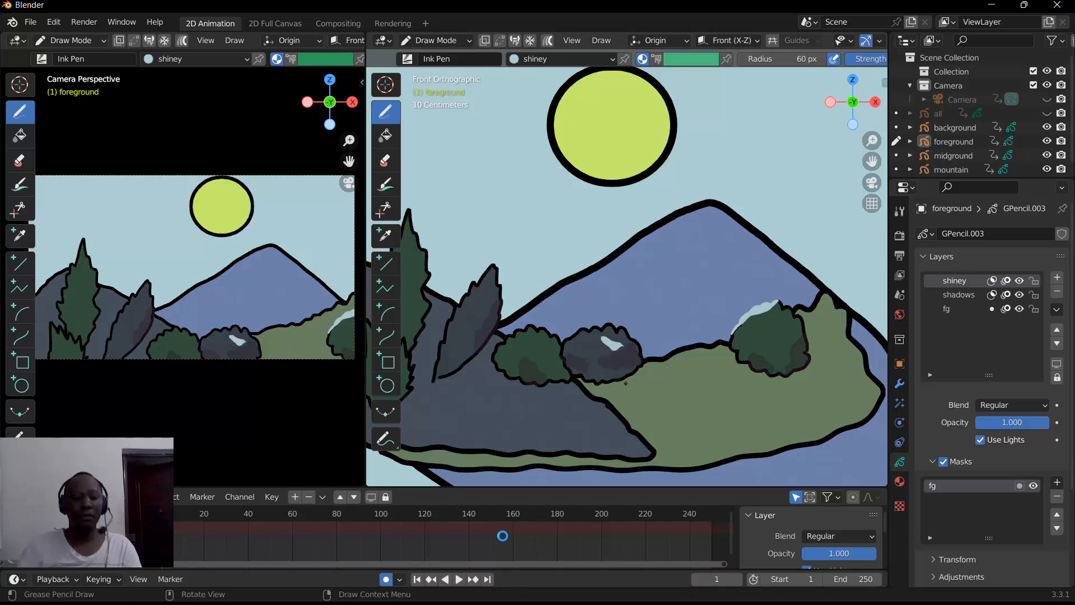
key("ctrl+z")
key("ctrl+z")
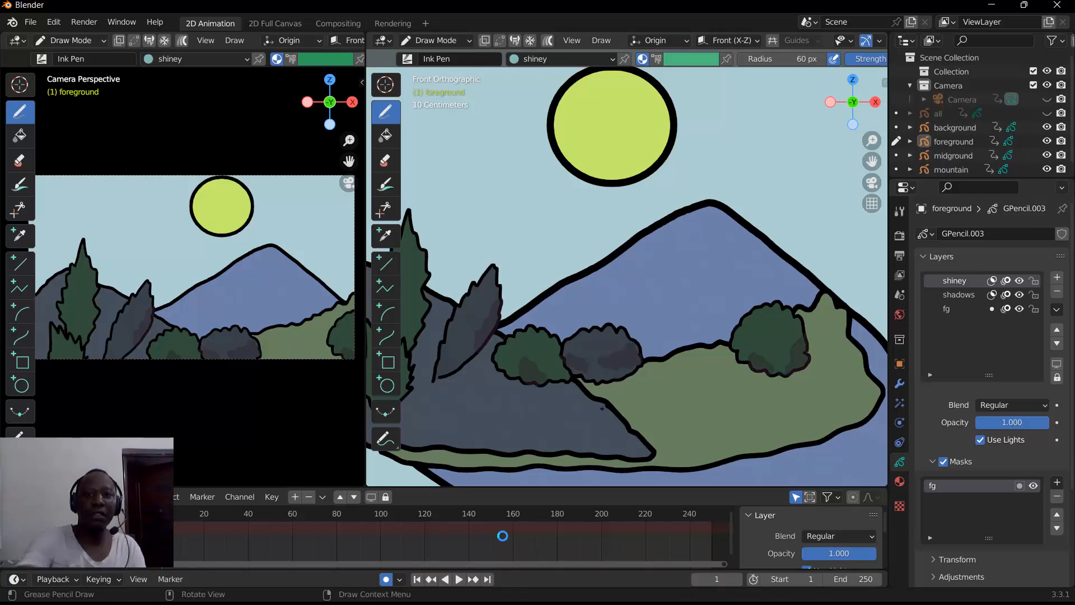
Step: Draw pale blue highlight shapes inside the gray bush, the green hillside bush and the upper part of the leaf-shaped plant
mouse_move(597, 348)
left_mouse_down()
mouse_move(615, 353)
mouse_move(591, 347)
left_mouse_up()
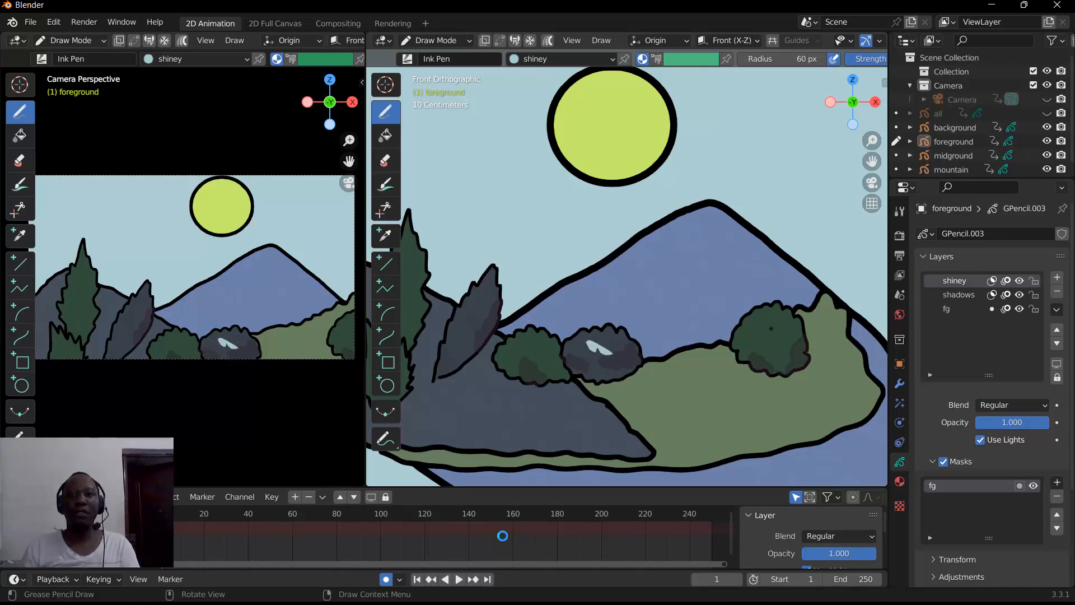
mouse_move(771, 328)
left_mouse_down()
mouse_move(769, 314)
mouse_move(753, 340)
mouse_move(780, 345)
mouse_move(784, 327)
left_mouse_up()
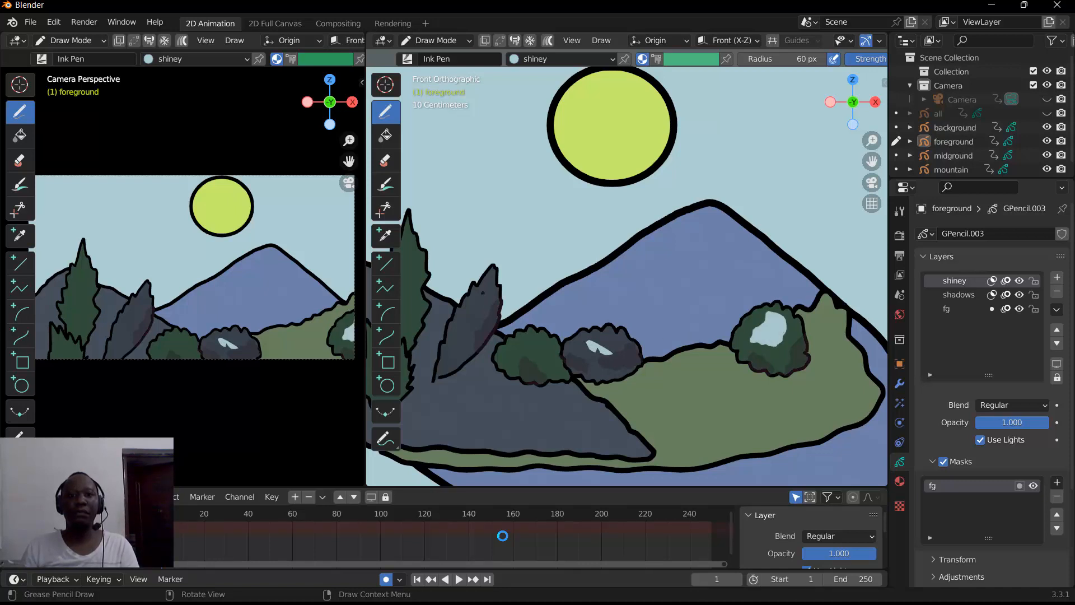
mouse_move(483, 292)
left_mouse_down()
mouse_move(468, 305)
mouse_move(475, 319)
mouse_move(489, 284)
left_mouse_up()
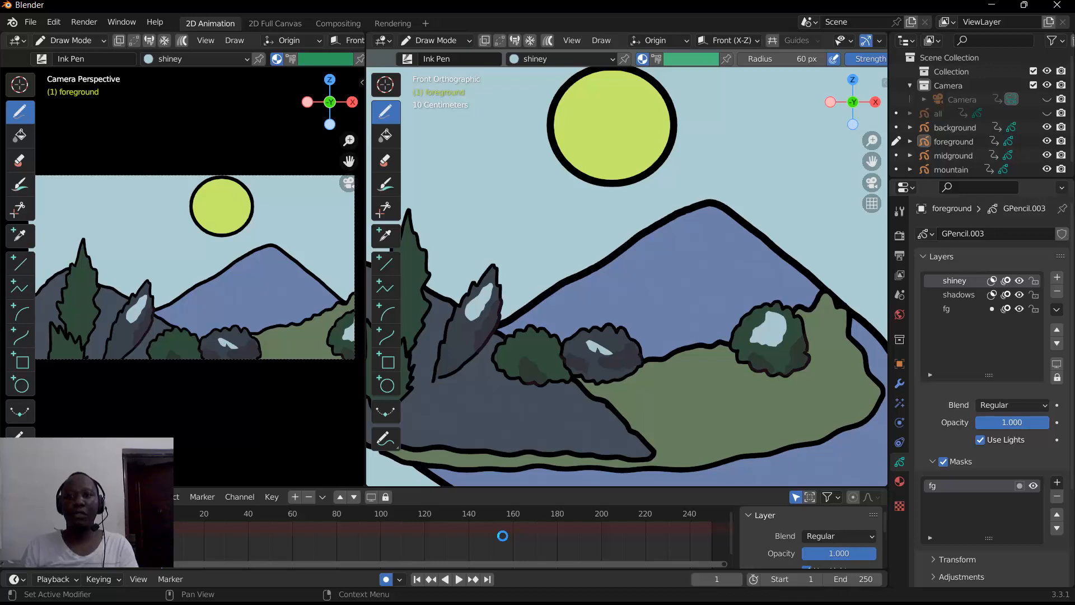
Step: Try the Multiply, Hard Light and Add blend modes on the shiney layer, and return it to Regular
left_click(1002, 404)
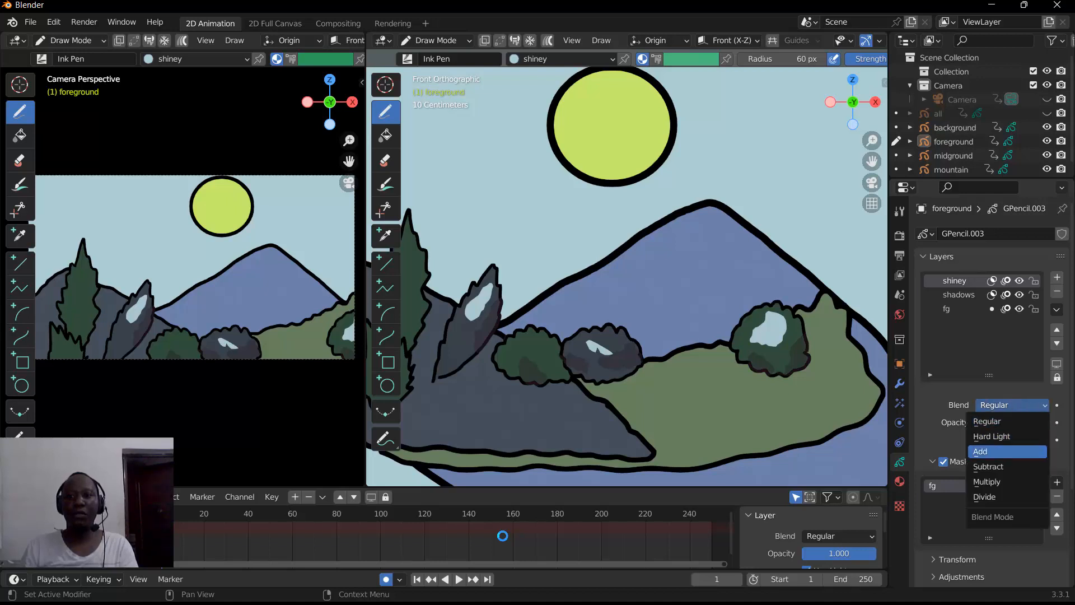
left_click(992, 481)
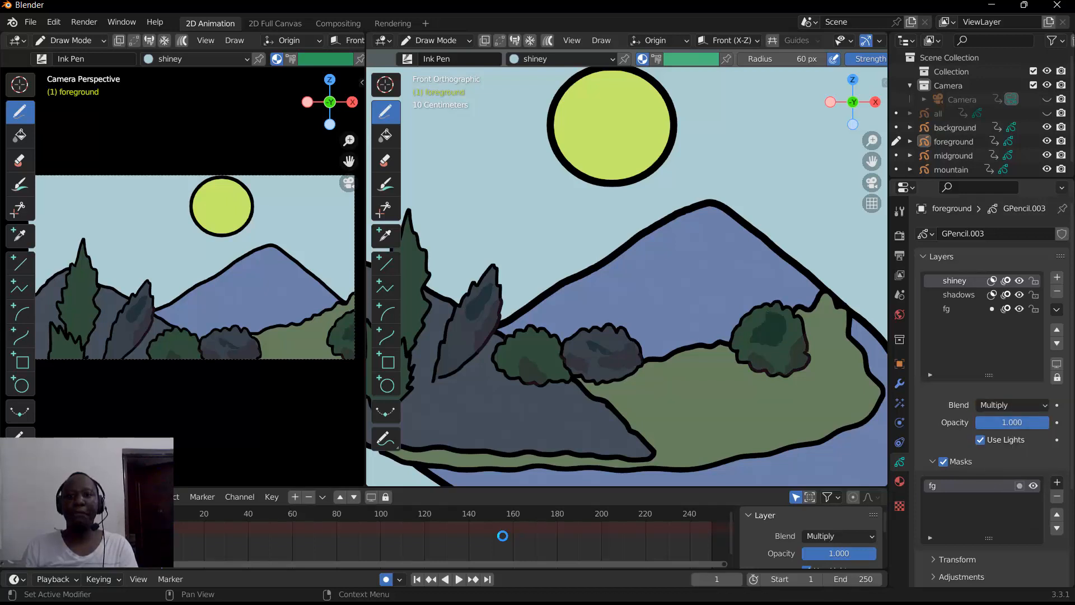
left_click(999, 404)
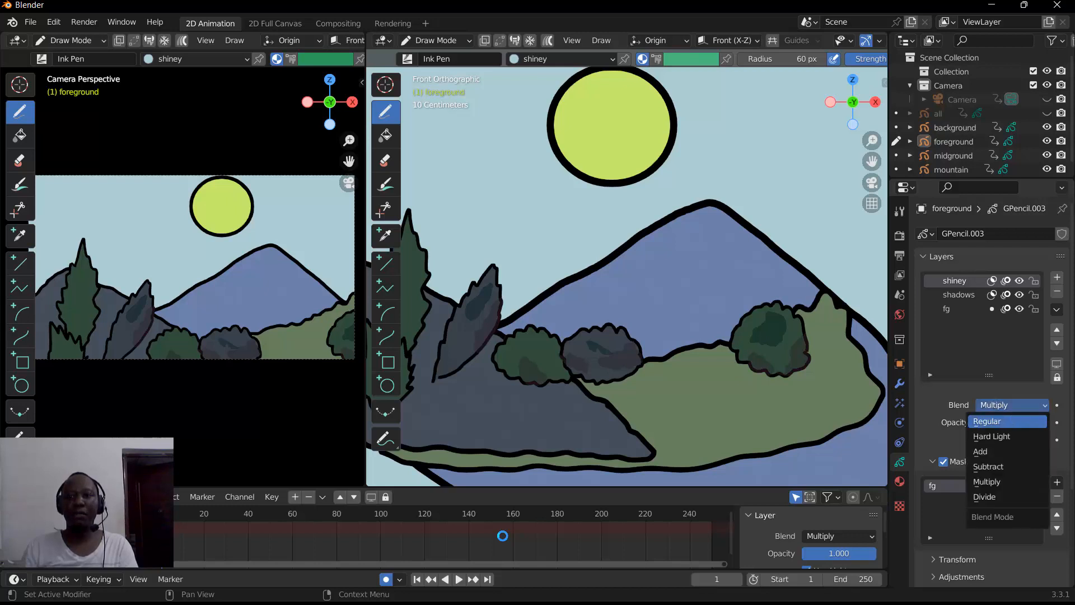
left_click(992, 436)
left_click(1000, 405)
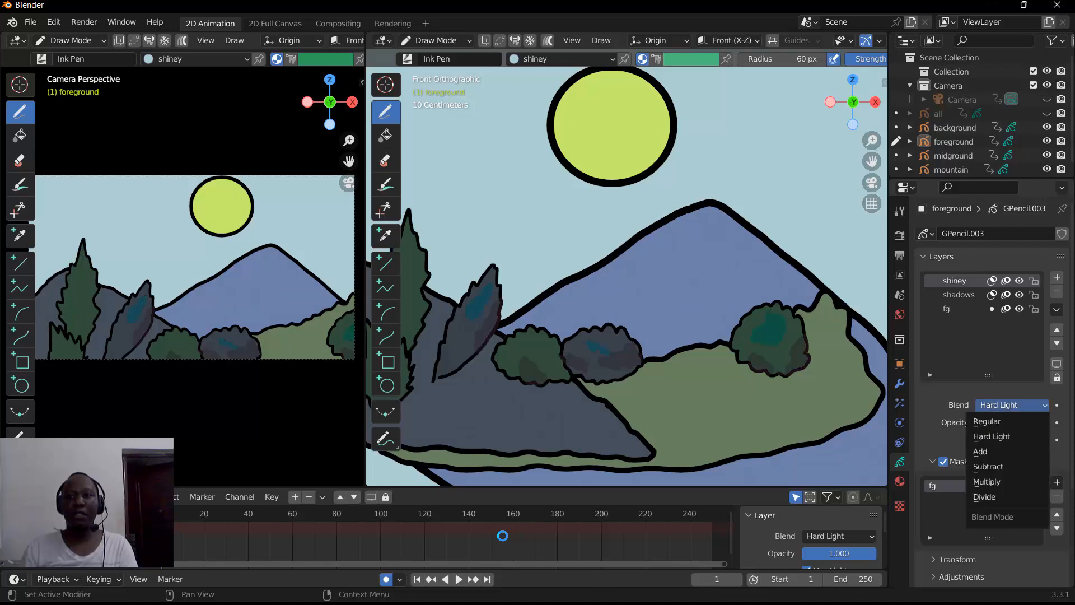
left_click(992, 452)
left_click(1000, 405)
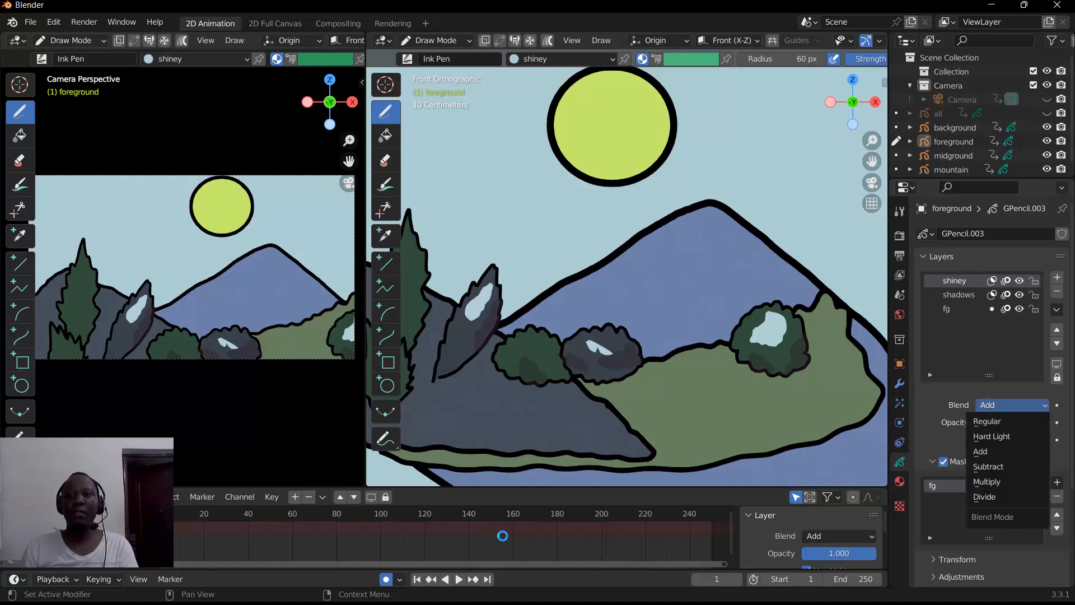
left_click(984, 421)
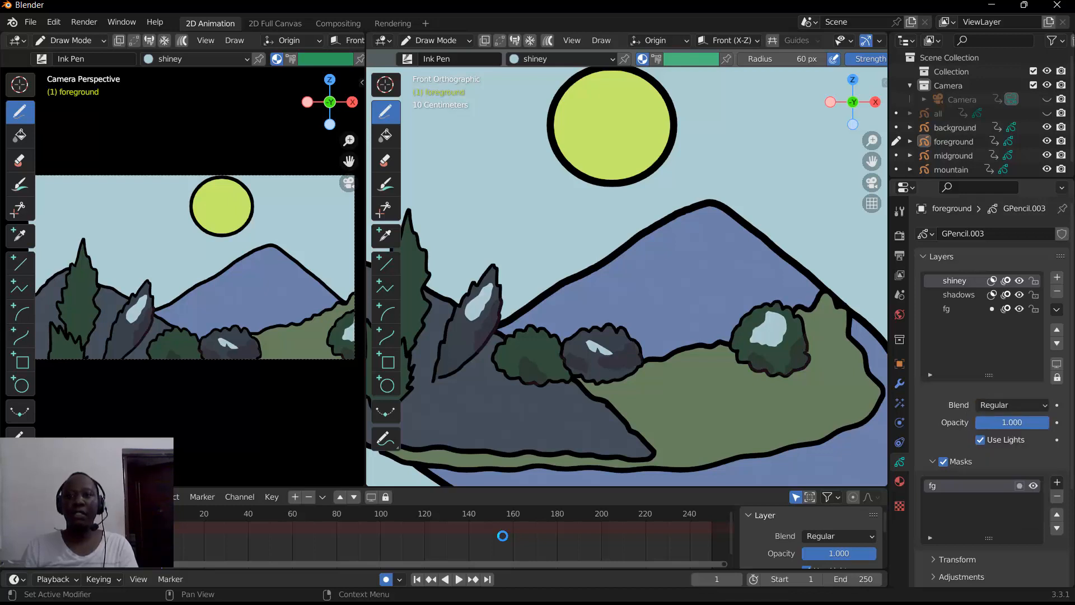
Step: Lower the shiney layer's opacity to 0.157 and inspect the depth between the scene's objects outside the camera view
left_click_drag(1012, 422, 951, 422)
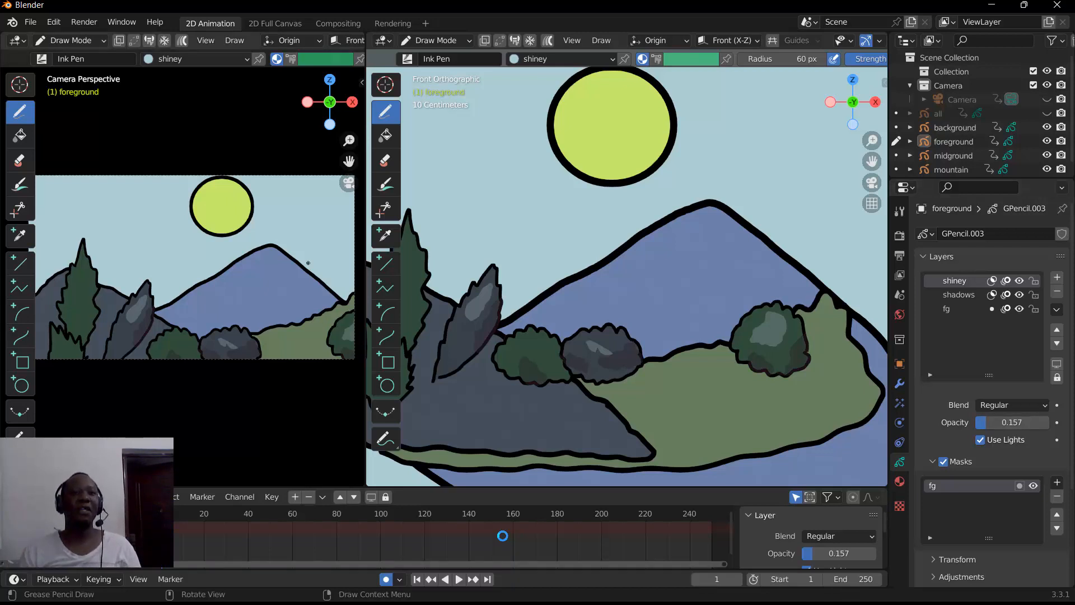
mouse_move(330, 102)
left_mouse_down()
mouse_move(252, 160)
mouse_move(230, 160)
mouse_move(304, 163)
mouse_move(125, 135)
left_mouse_up()
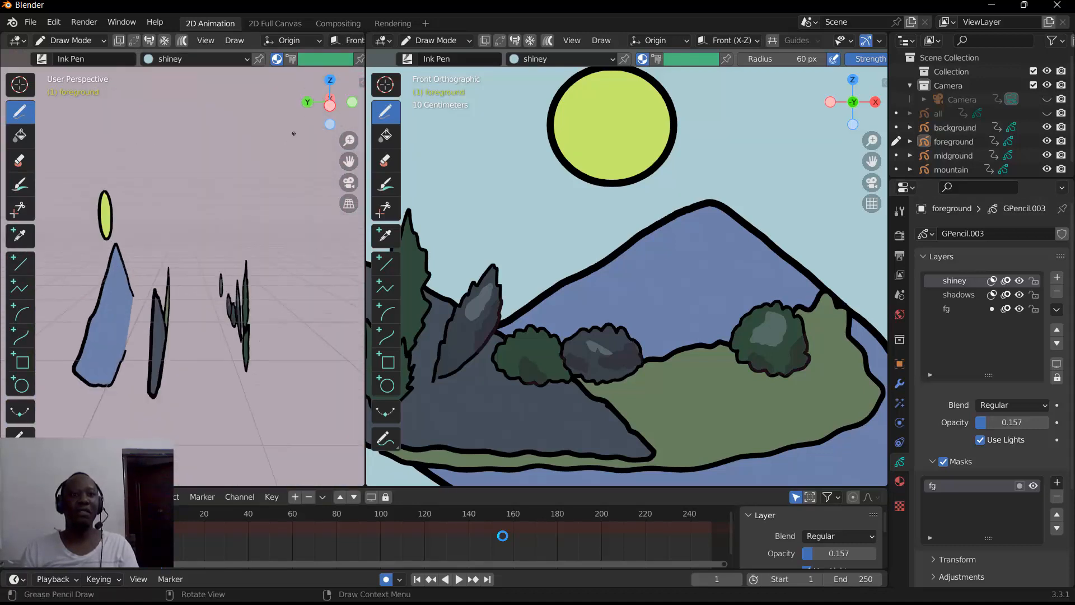
mouse_move(330, 102)
left_mouse_down()
mouse_move(213, 126)
mouse_move(149, 125)
mouse_move(157, 108)
mouse_move(137, 108)
mouse_move(168, 115)
left_mouse_up()
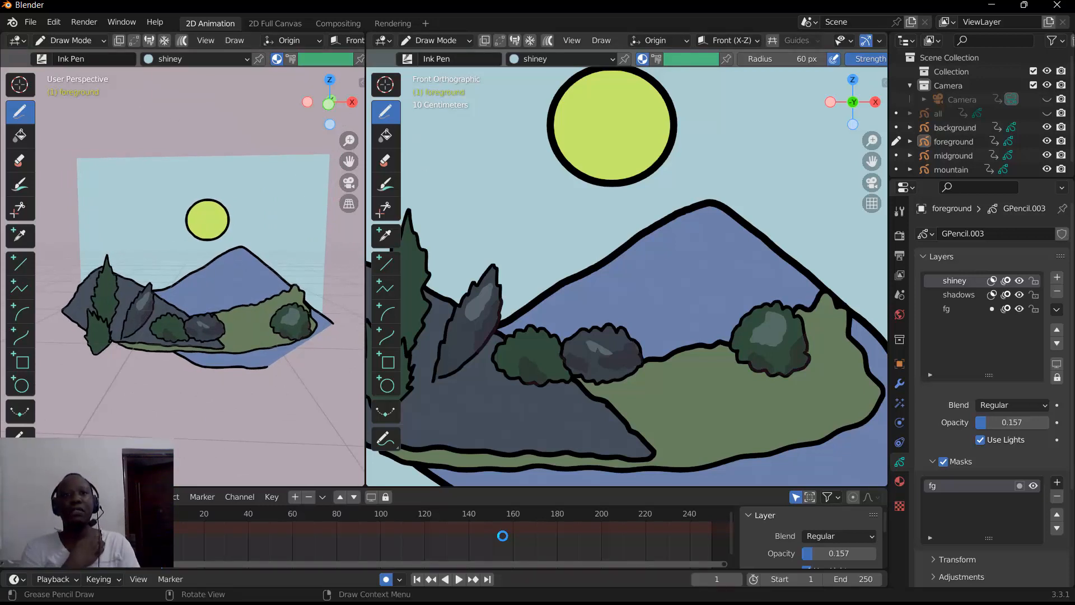
Step: Switch the foreground object to Object Mode and back to Draw Mode
left_click(436, 41)
left_click(442, 56)
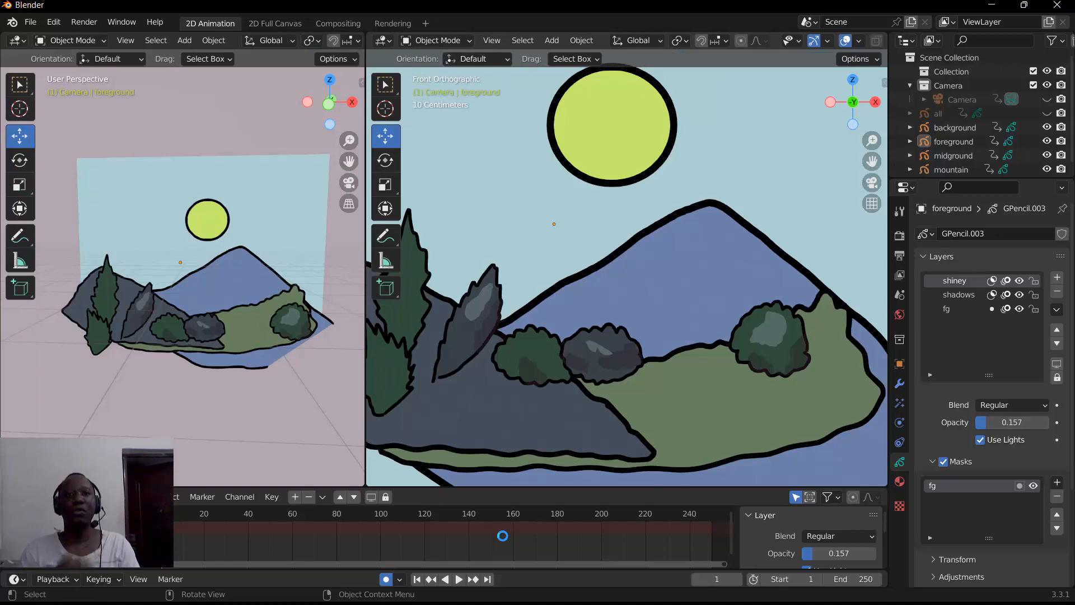
left_click(436, 40)
left_click(432, 56)
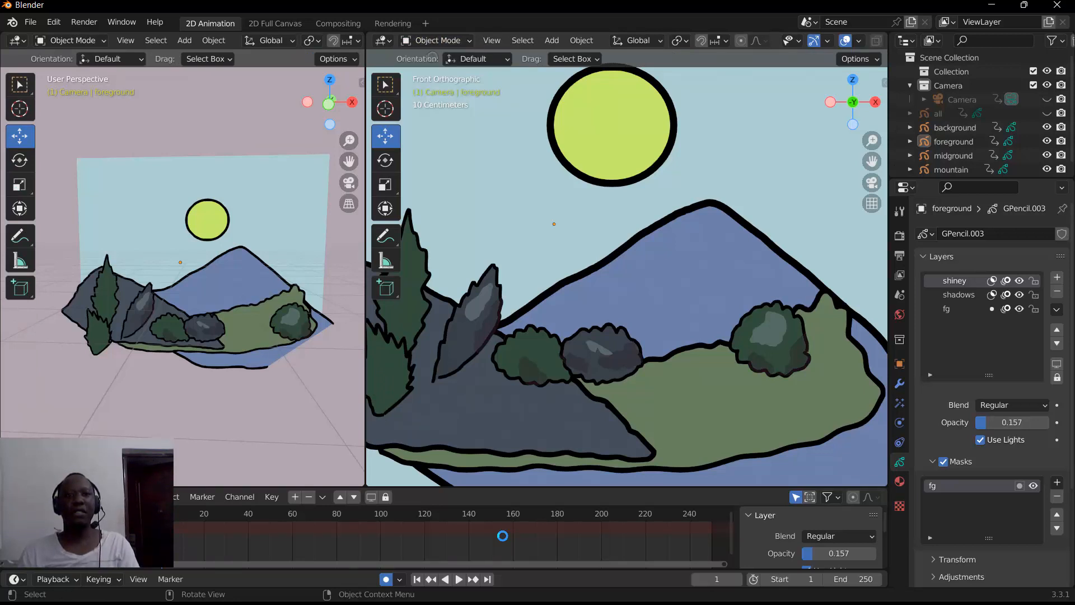
left_click(436, 40)
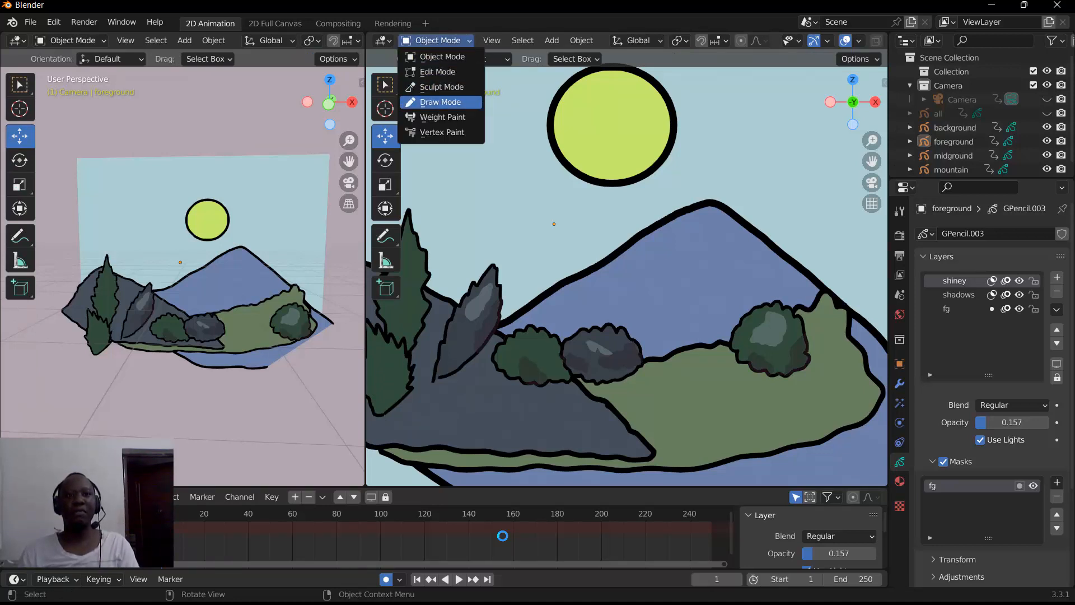
left_click(440, 102)
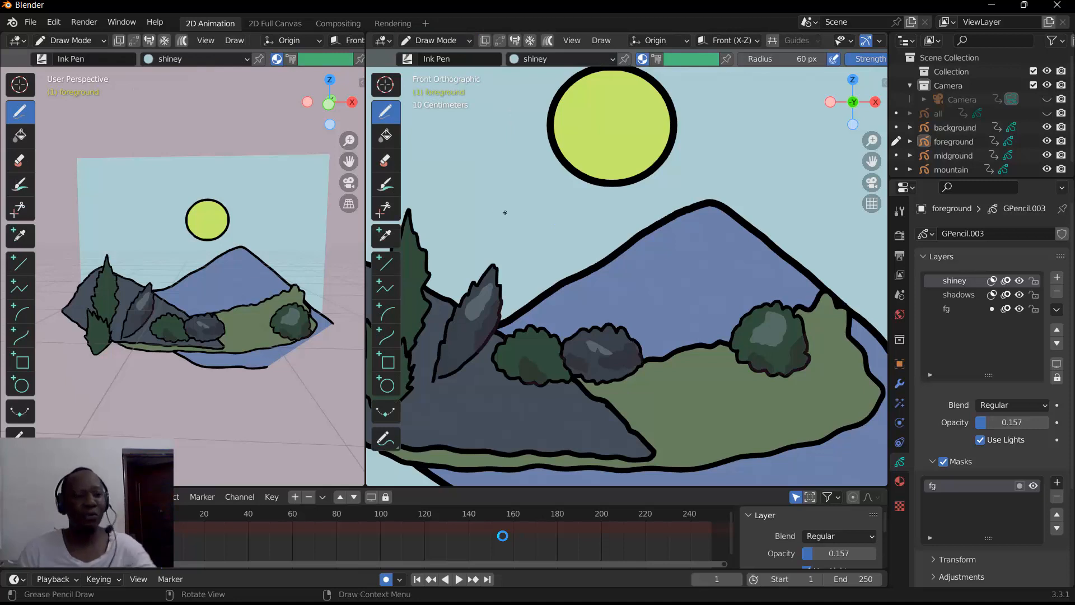
Step: Switch the foreground object to Edit Mode, back to Draw Mode, and into Edit Mode again
key("ctrl+Tab")
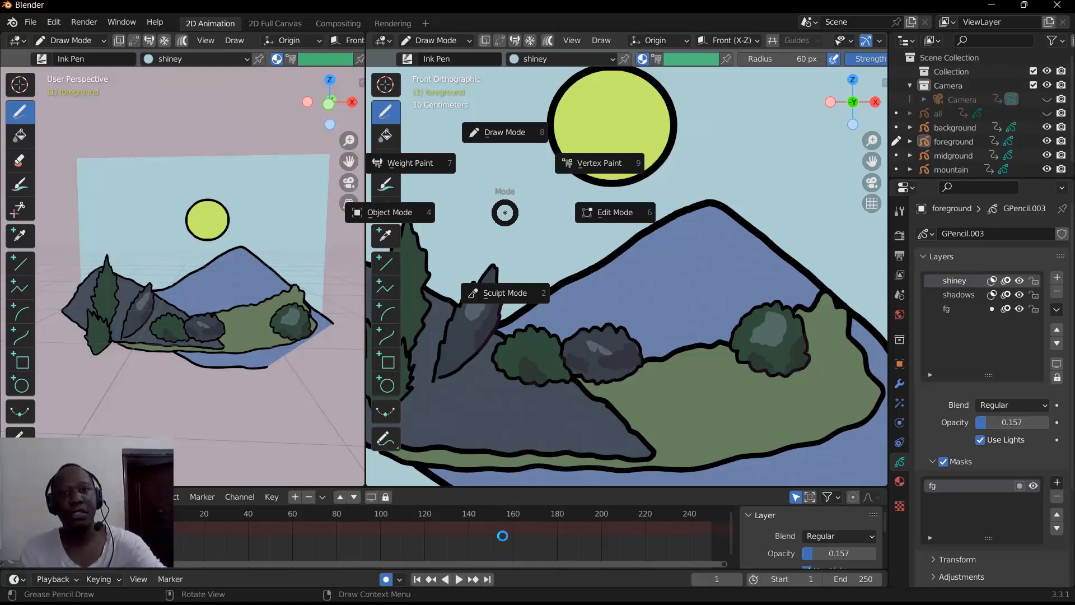
key("Escape")
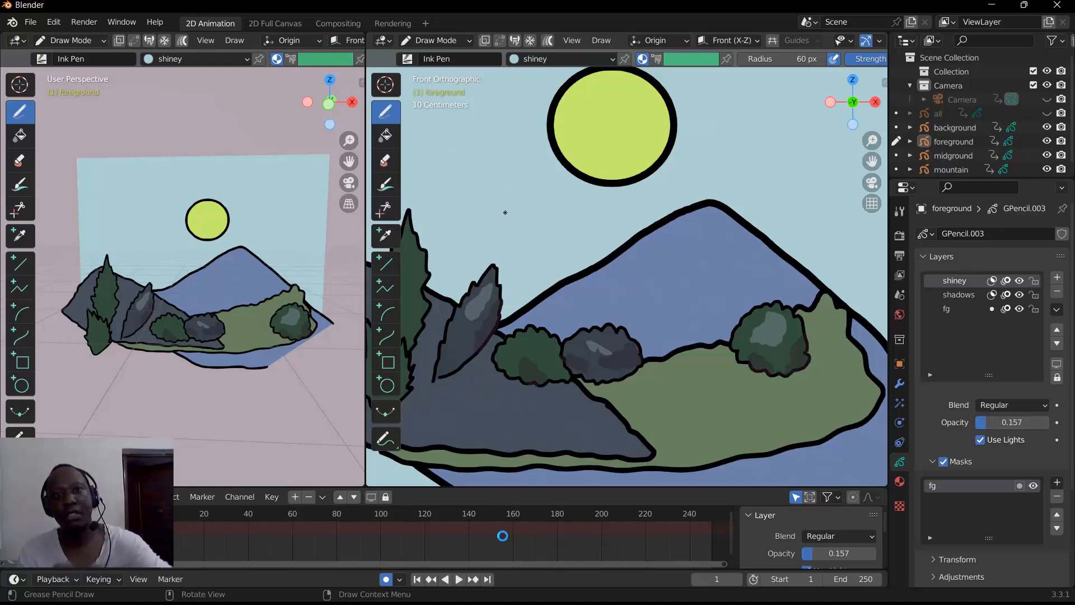
key("ctrl+Tab")
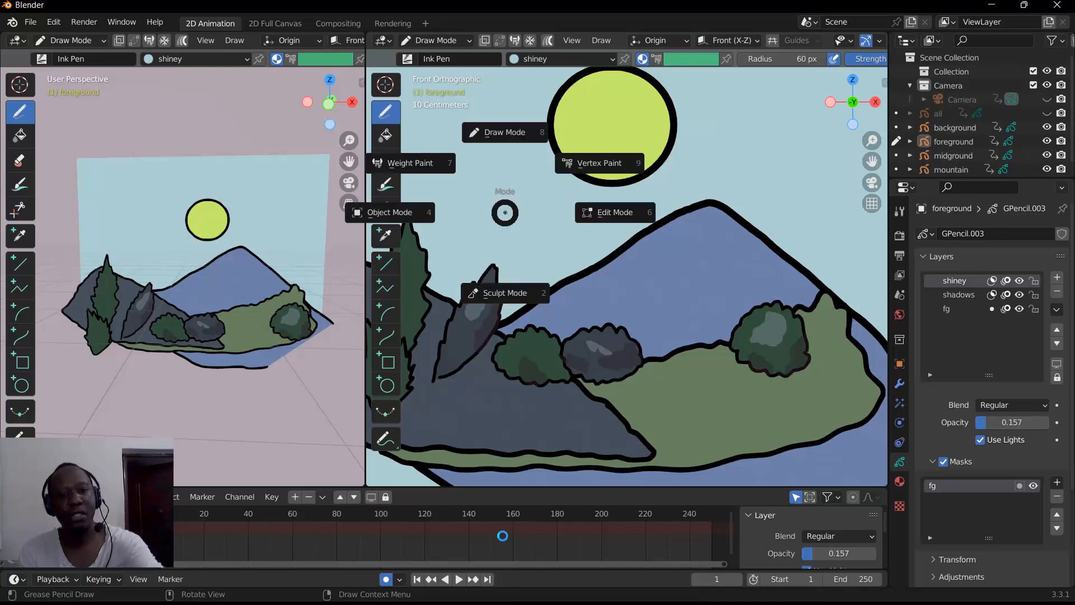
left_click(615, 212)
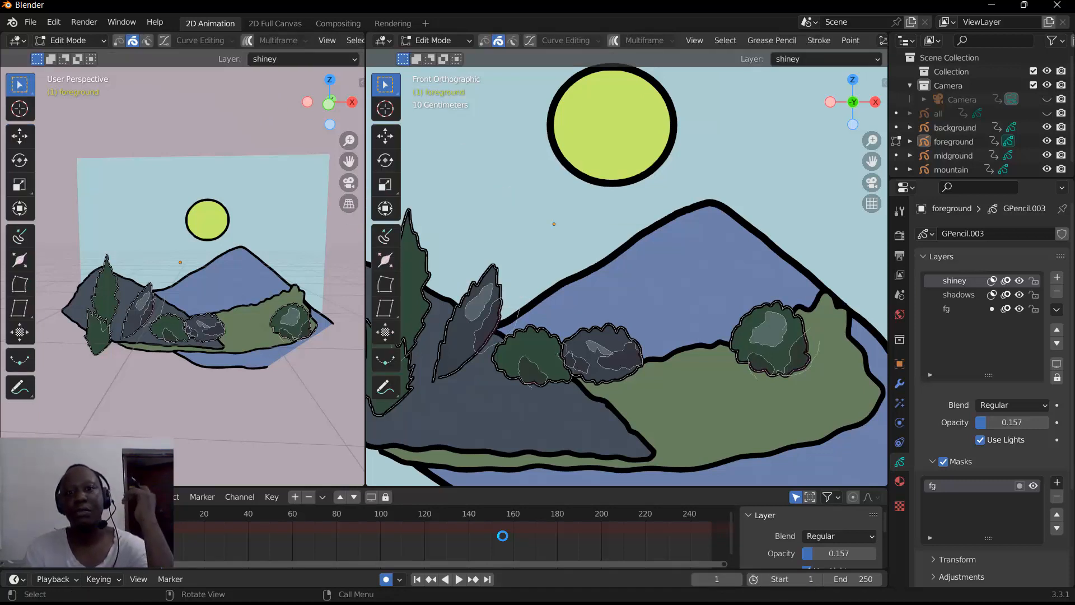
key("ctrl+Tab")
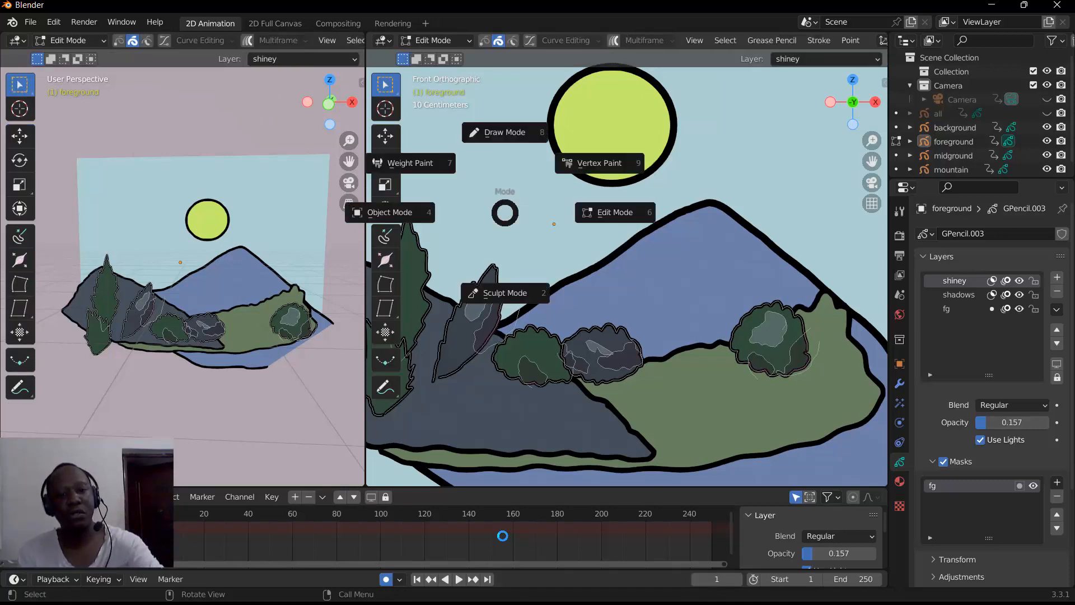
key("8")
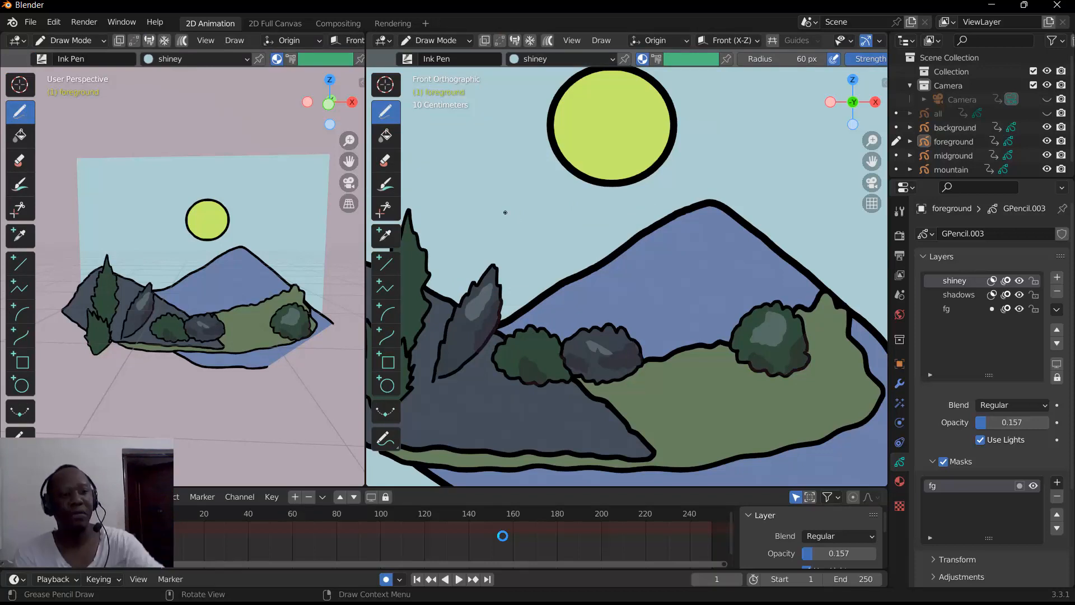
key("ctrl+Tab")
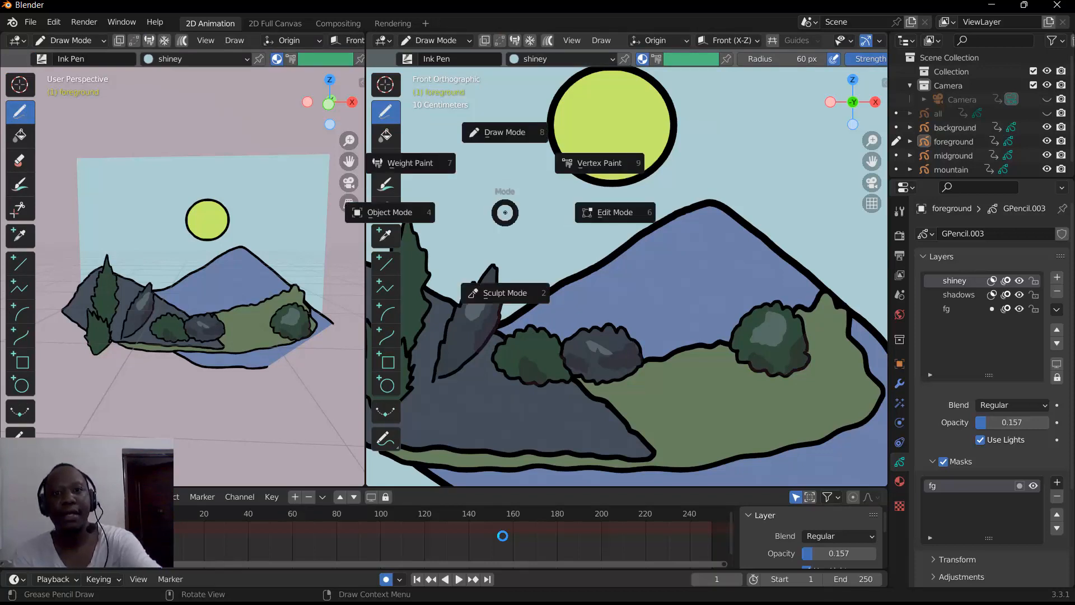
key("6")
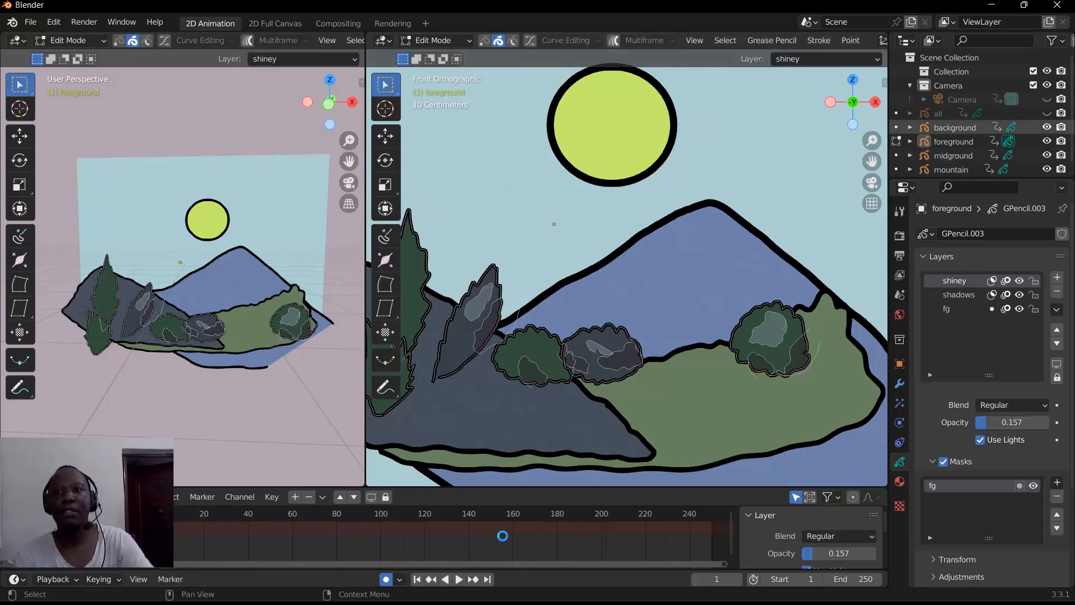
Step: Hide and unhide the midground object in the viewport, and return the foreground object to Draw Mode
left_click(953, 155)
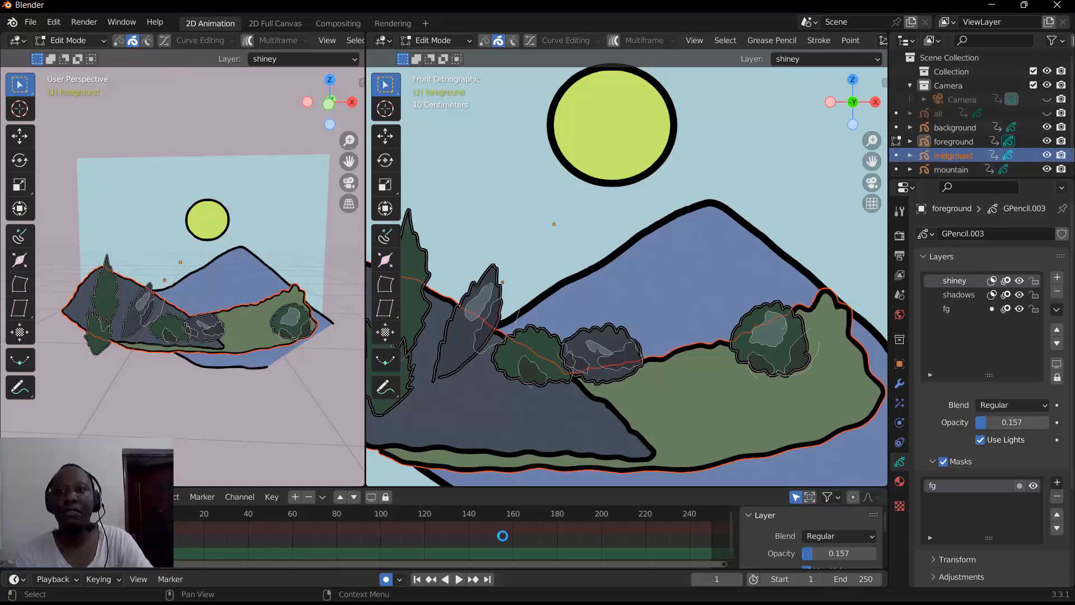
key("h")
key("alt+h")
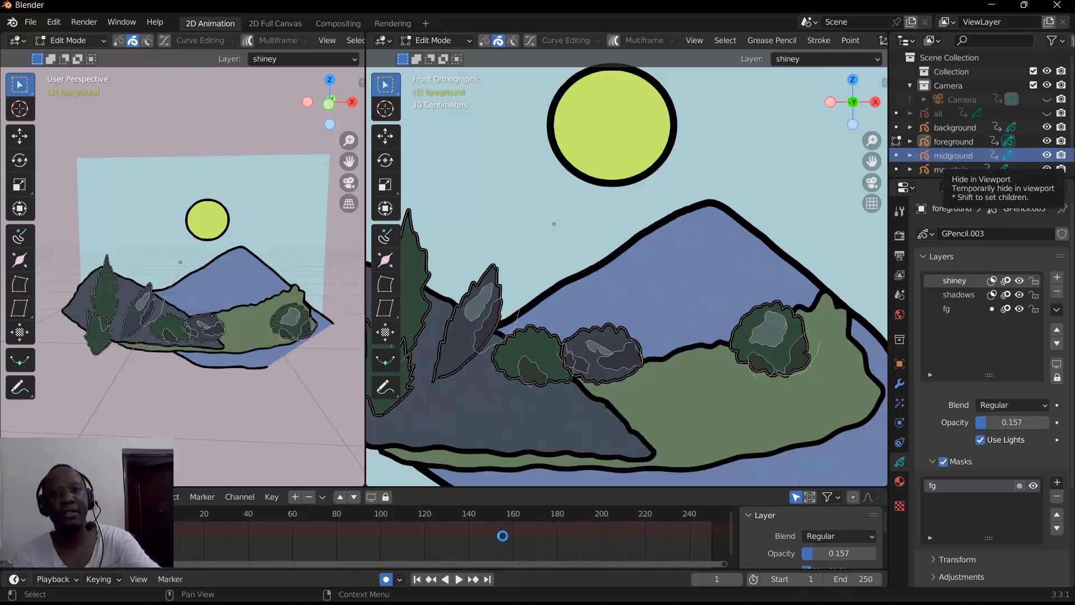
left_click(434, 40)
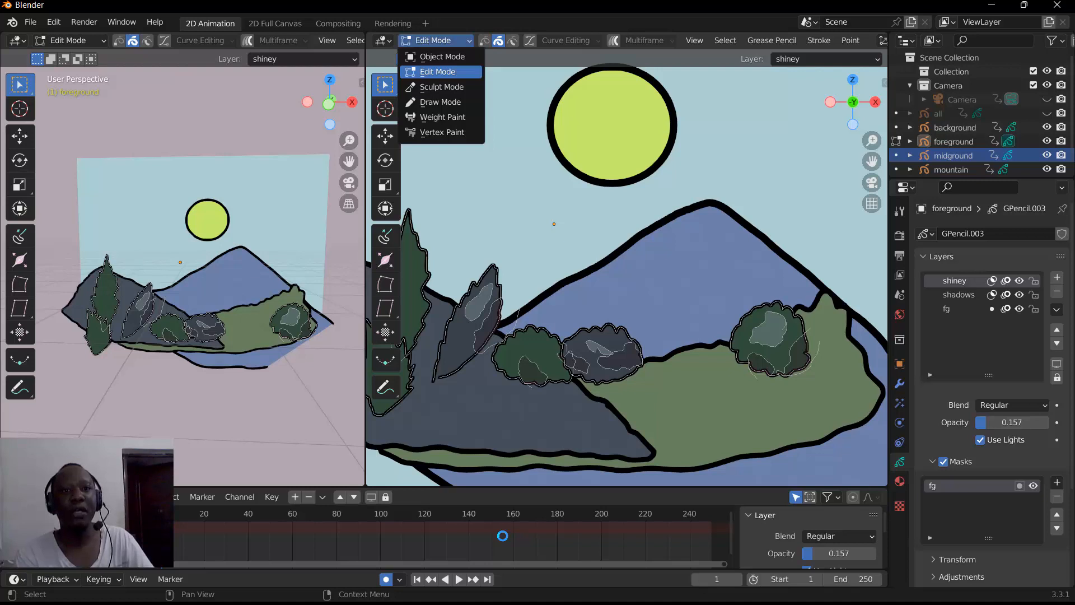
left_click(431, 102)
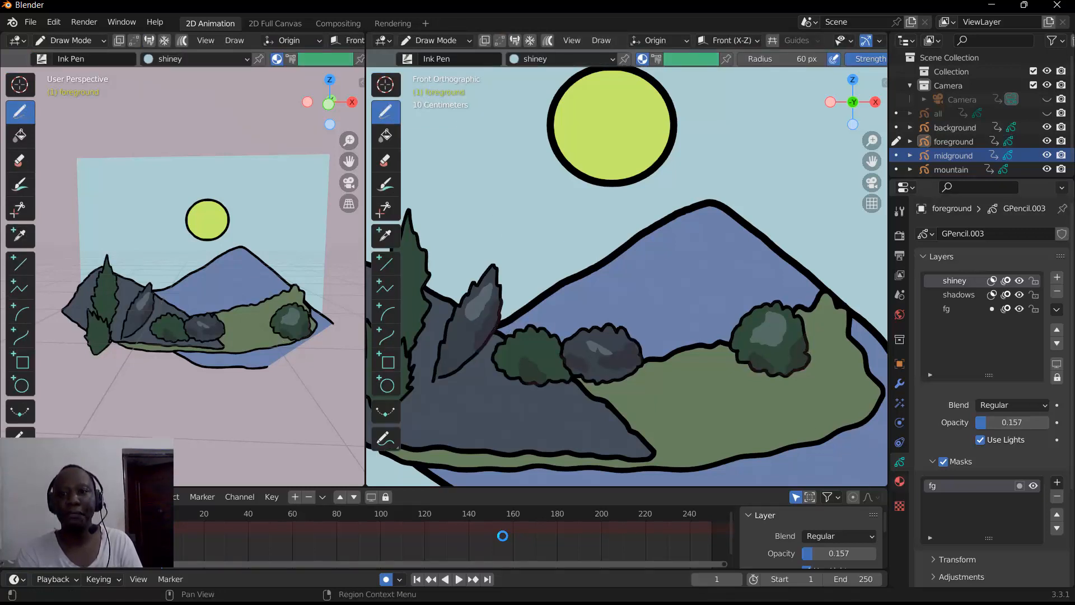
left_click(899, 482)
left_click(899, 462)
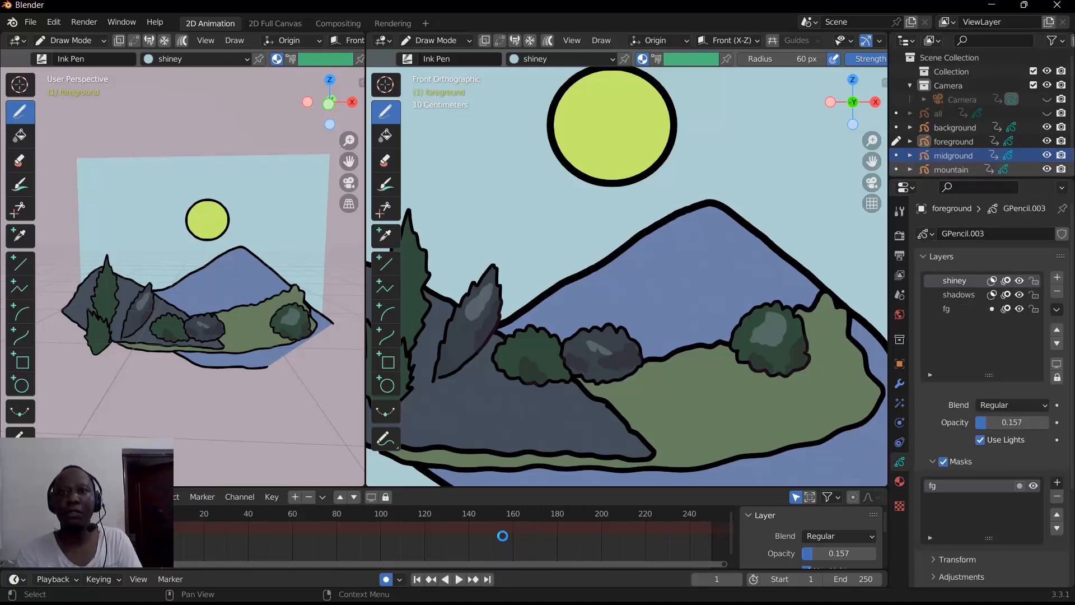
Step: Leave Draw Mode for Object Mode, select the foreground object and toggle its viewport visibility off and on
left_click(436, 40)
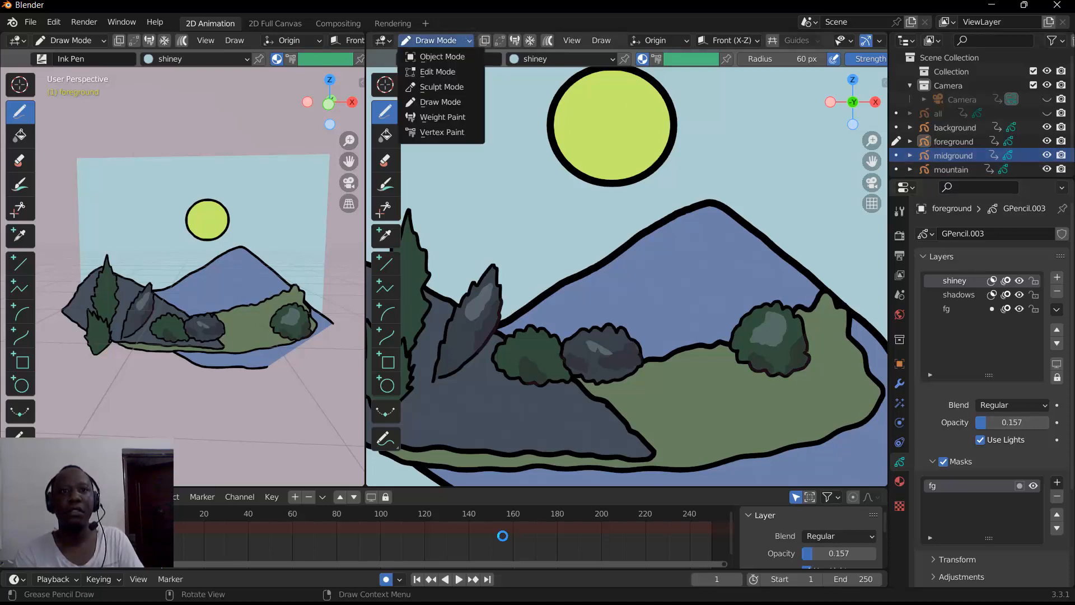
left_click(443, 56)
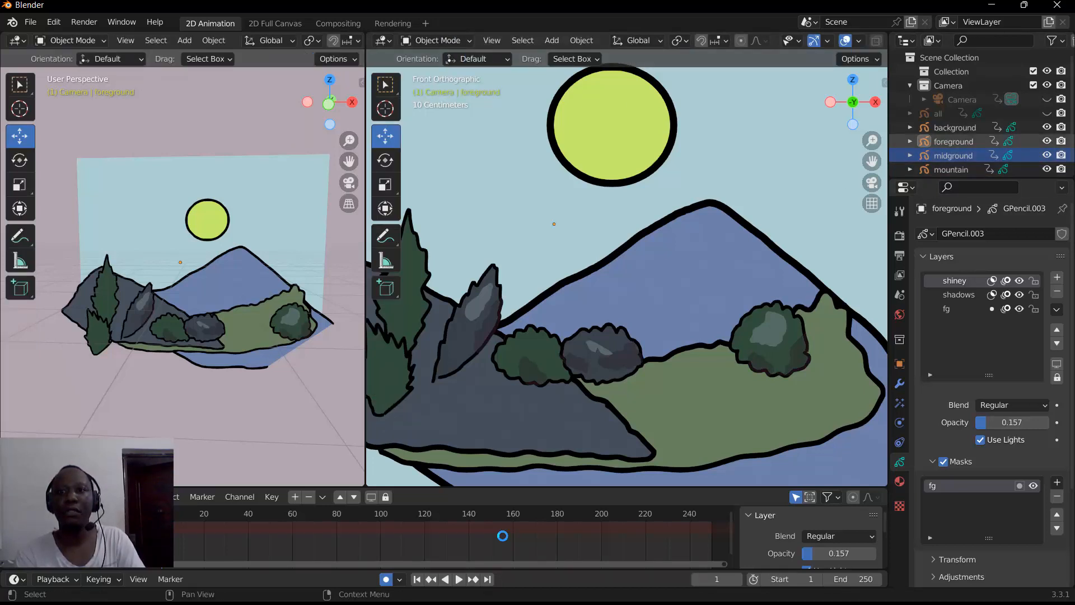
left_click(954, 141)
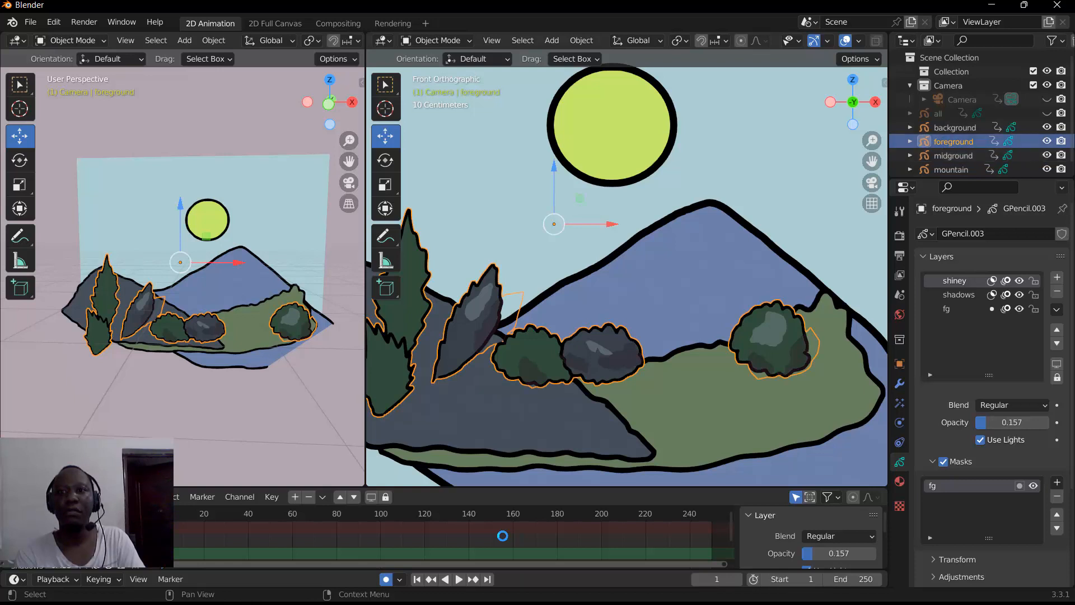
left_click(1047, 141)
left_click(1047, 141)
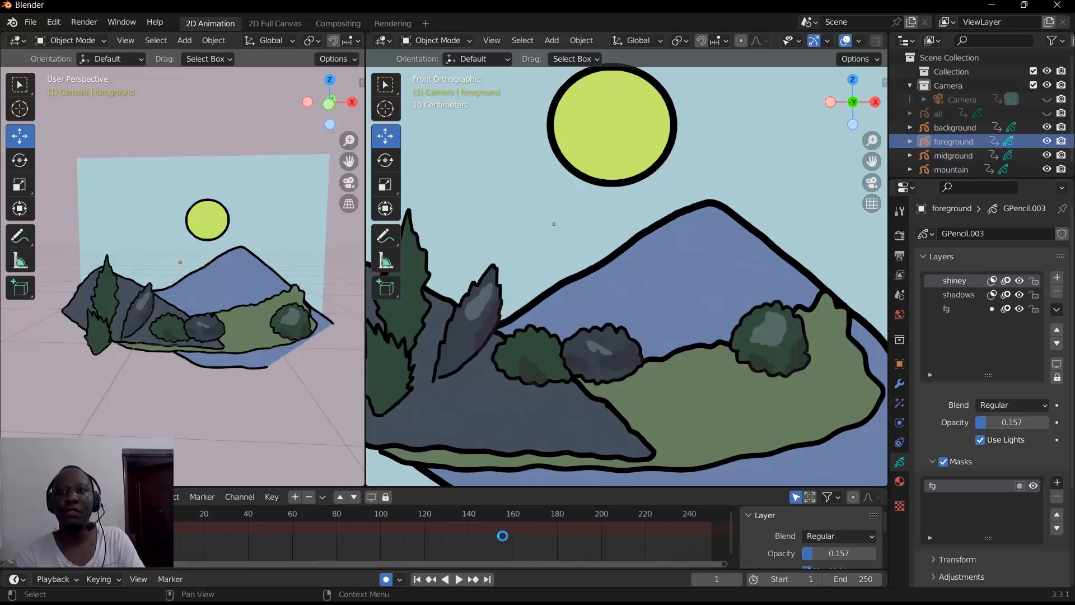
Step: Make the midground object active and enter Draw Mode on it
left_click(954, 155)
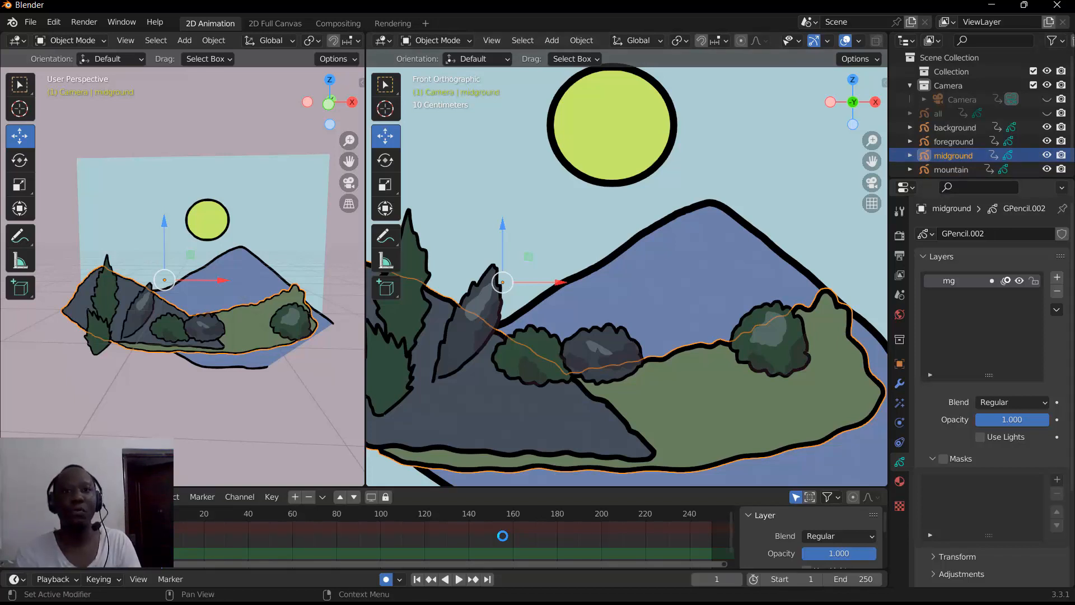
left_click(436, 40)
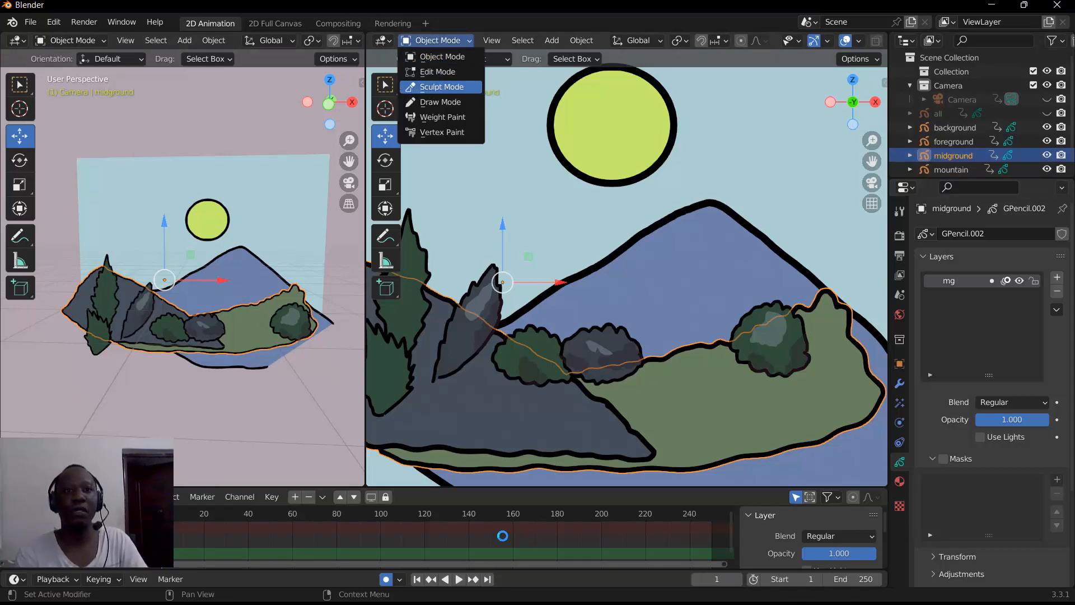
left_click(440, 102)
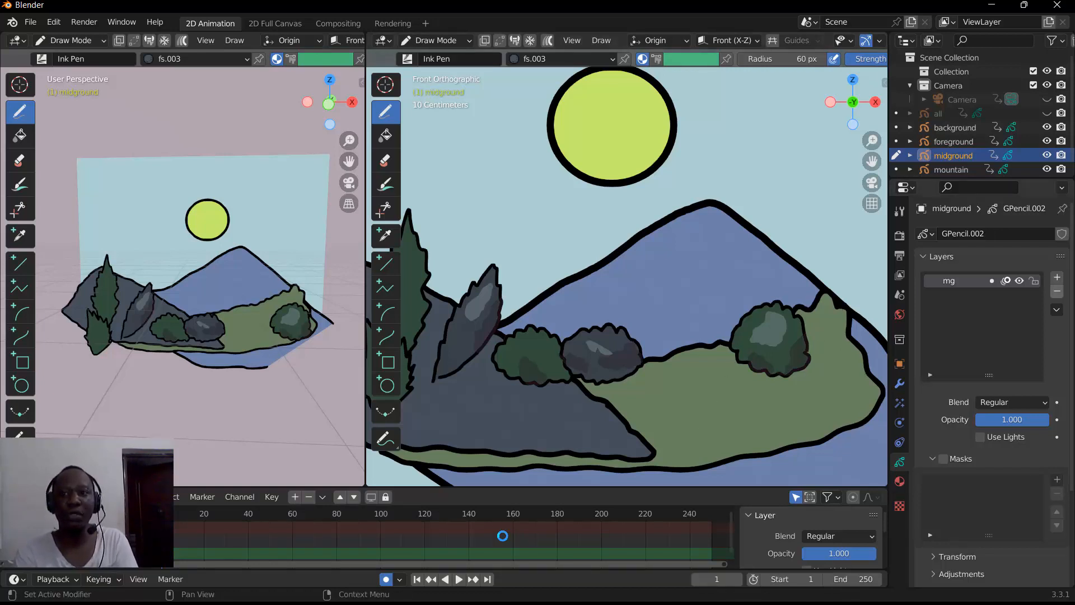
Step: Add a new layer above mg in the midground object and name it shade
left_click(1058, 277)
double_click(960, 280)
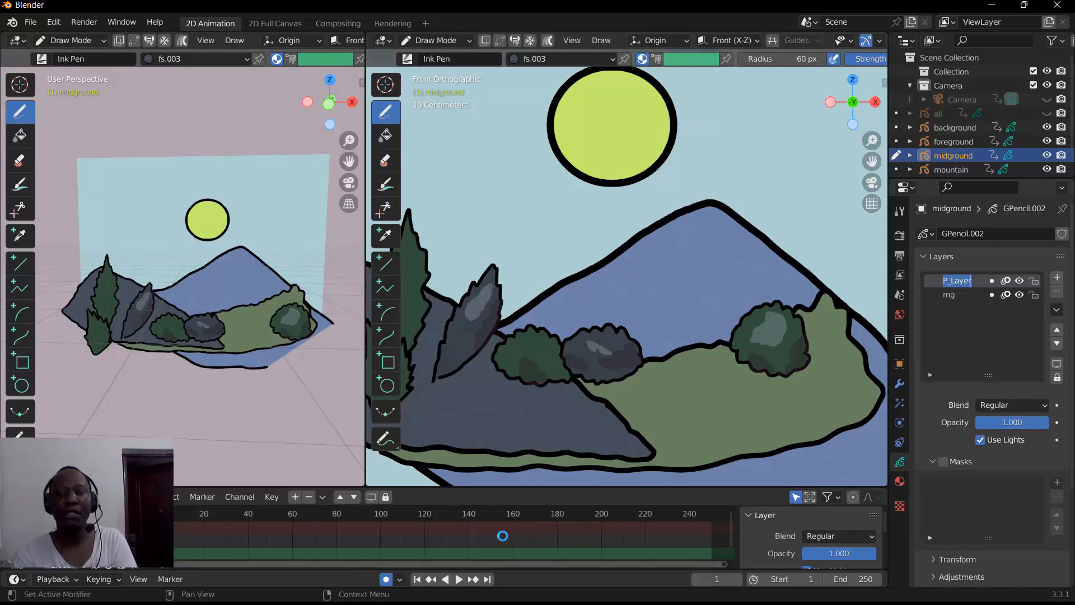
type("shade")
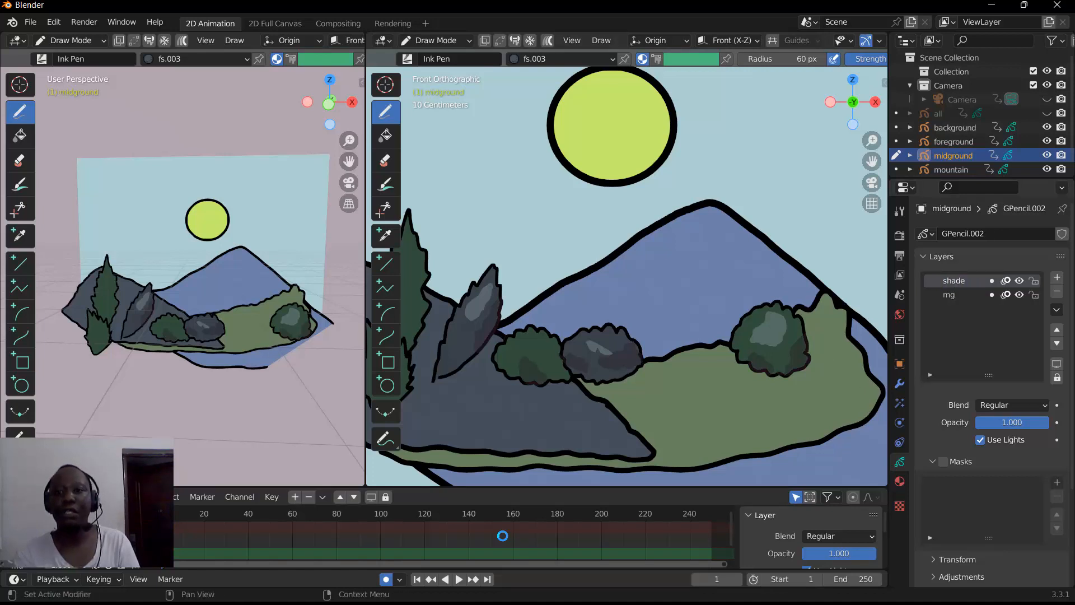
Step: Enable masks on the midground object's shade layer and add the mg layer as its mask
left_click(900, 481)
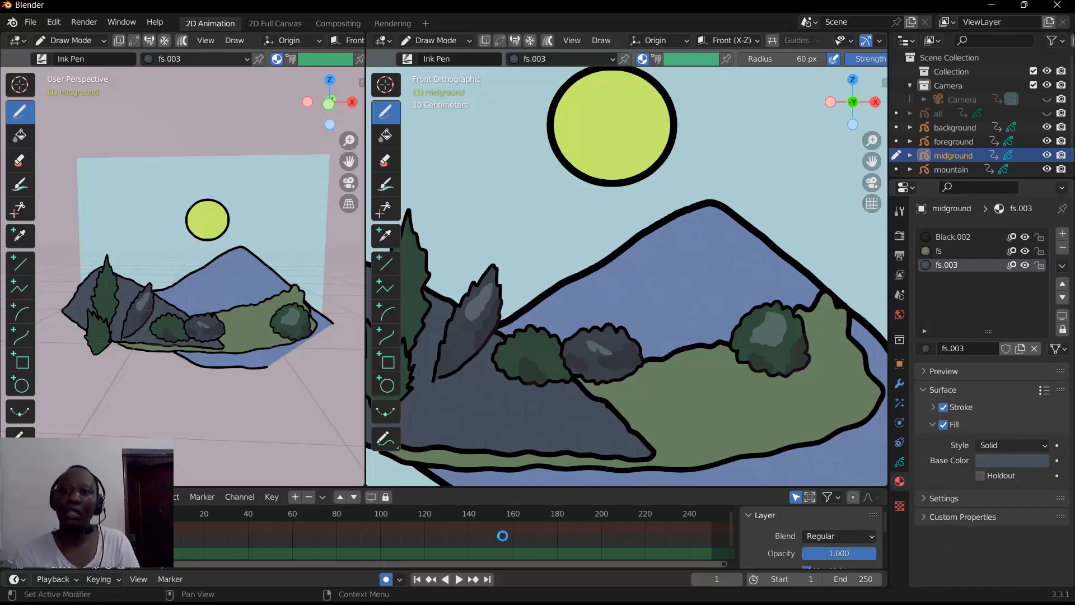
left_click(900, 462)
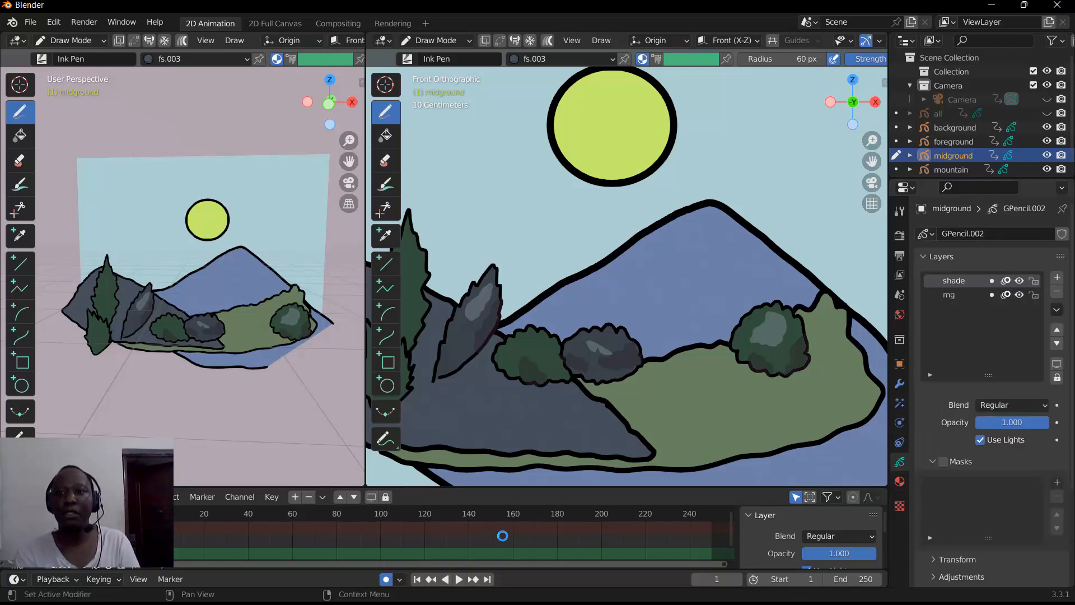
left_click(944, 461)
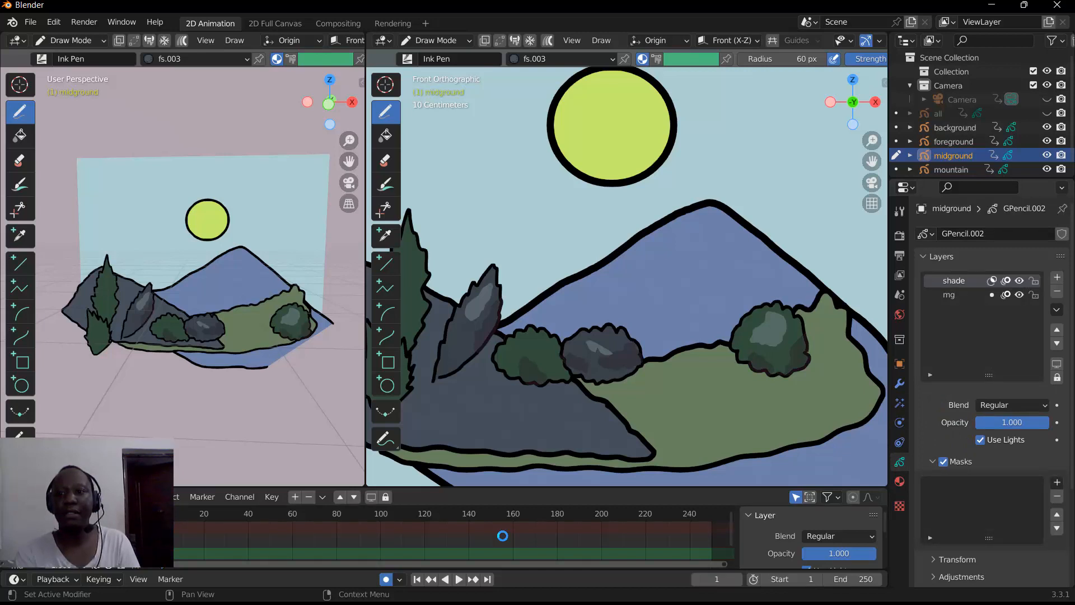
left_click(1057, 482)
left_click(980, 499)
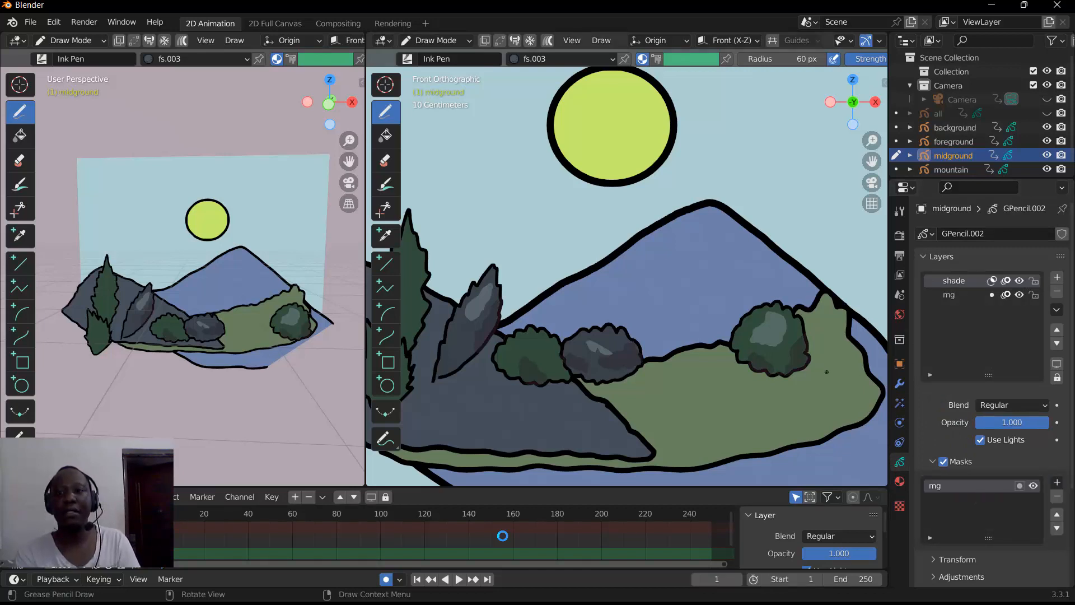
Step: Look through the midground object's materials Black.002, fs and fs.003, leaving fs.003 active with its name as is
left_click(900, 482)
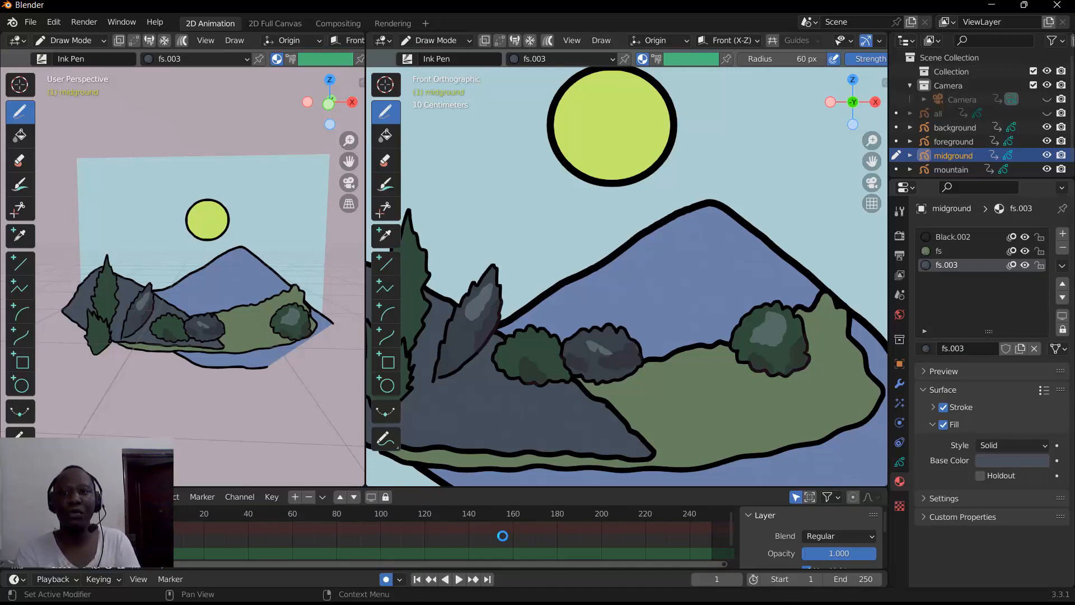
left_click(944, 252)
left_click(946, 237)
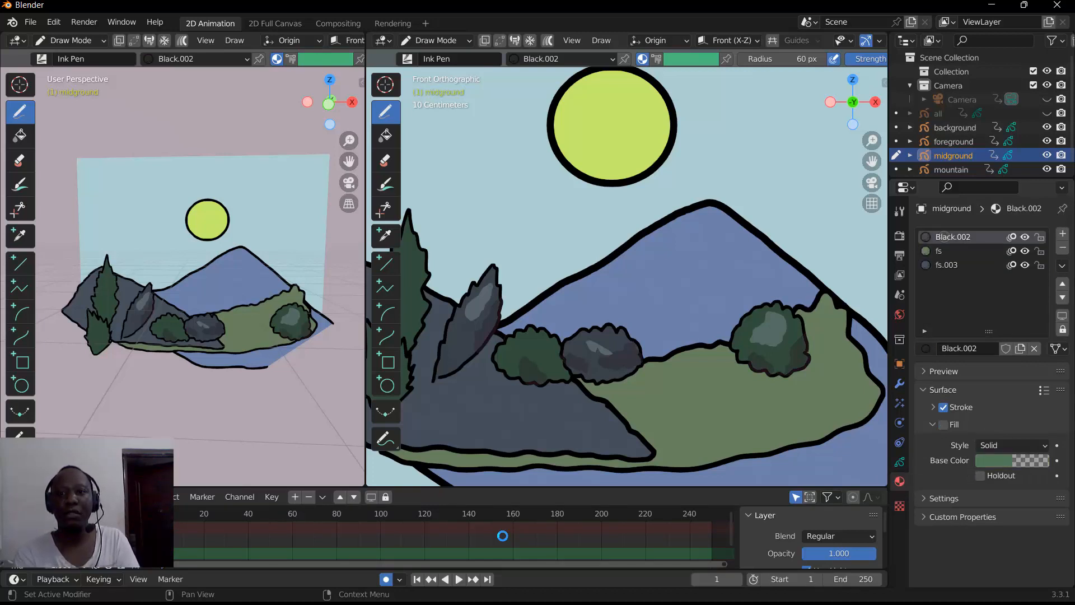
left_click(944, 251)
double_click(947, 265)
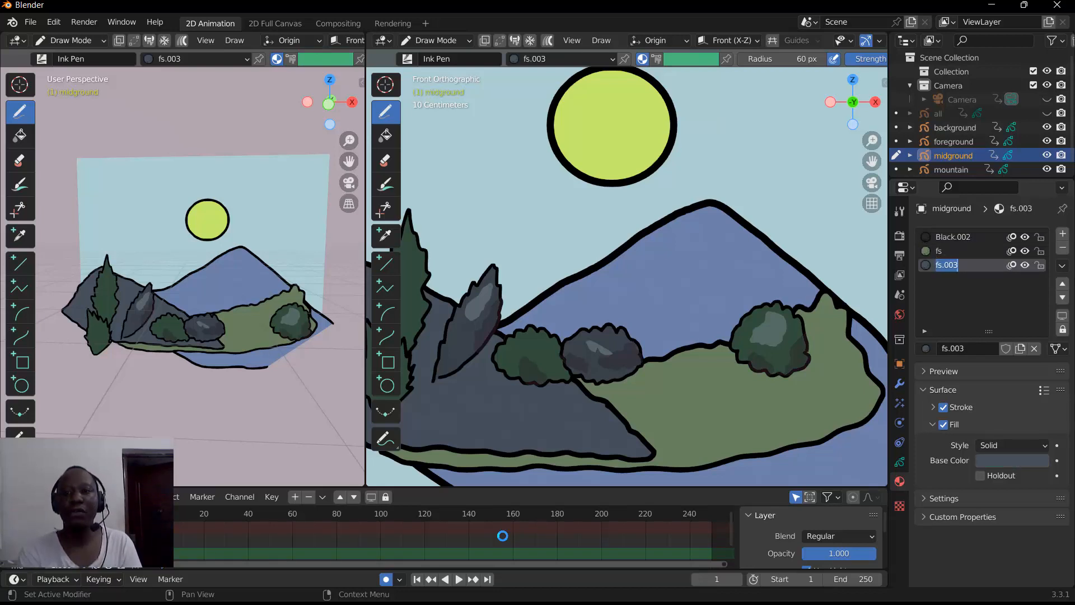
key("Return")
Step: Toggle the fs.003 material's stroke off and back on to compare the outline, and keep fs.003 assigned to its slot
left_click(944, 407)
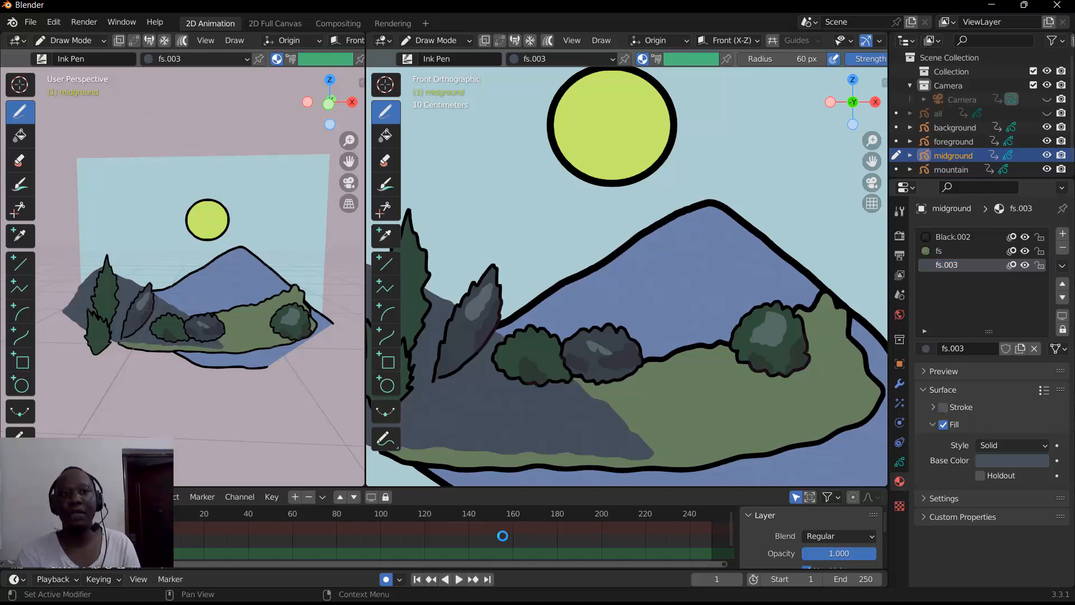
key("ctrl+z")
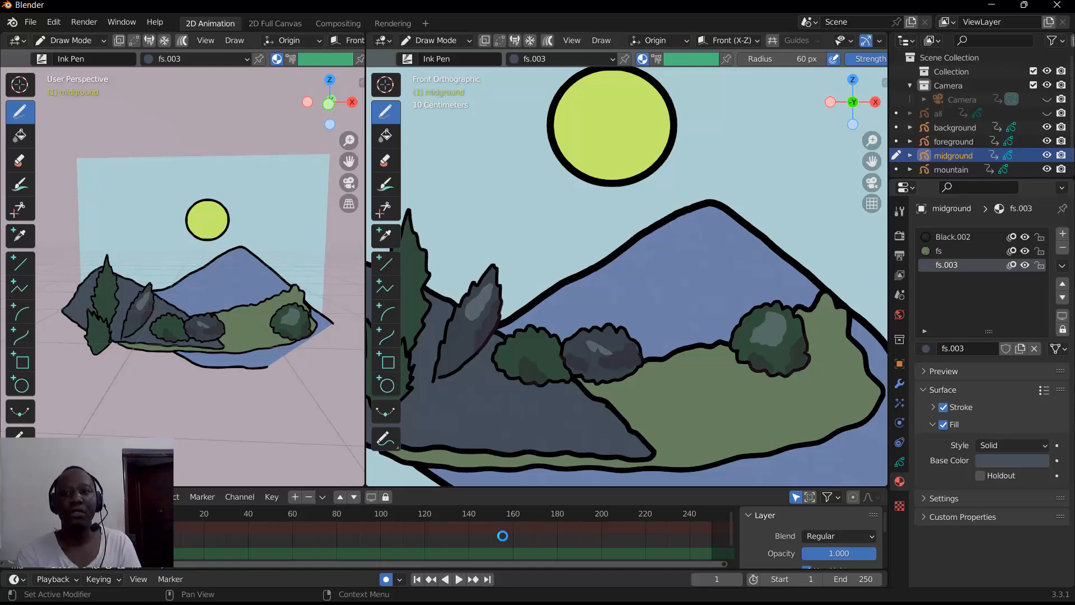
left_click(944, 407)
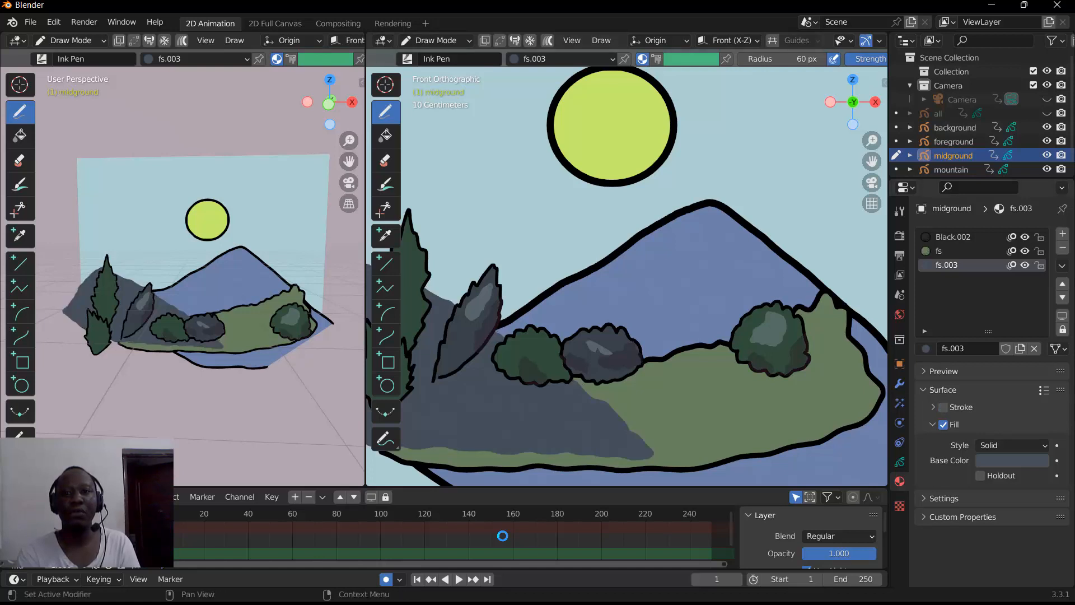
left_click(943, 408)
left_click(944, 407)
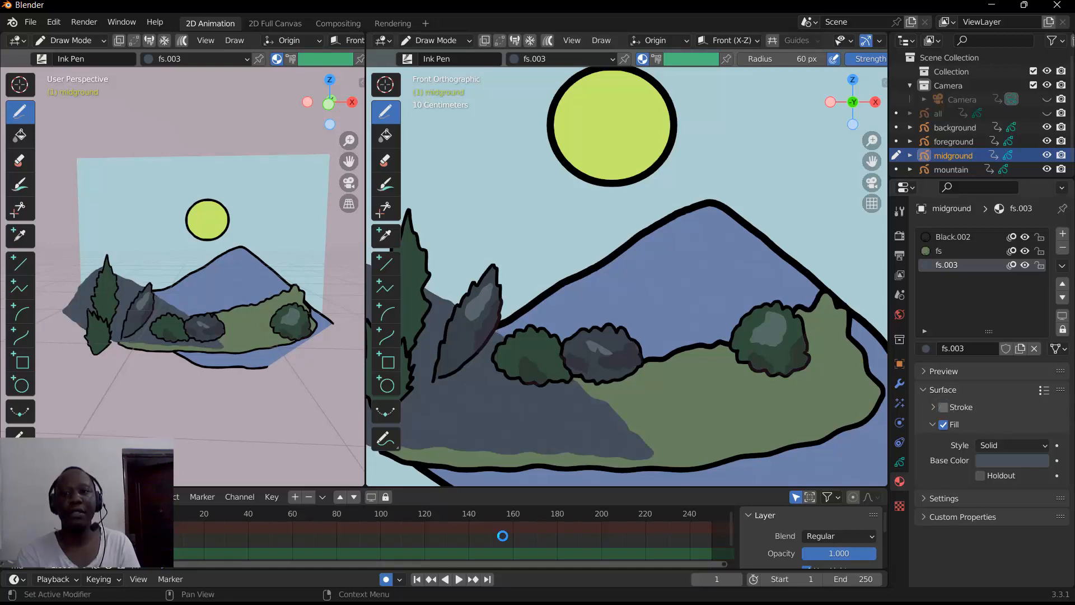
left_click(944, 407)
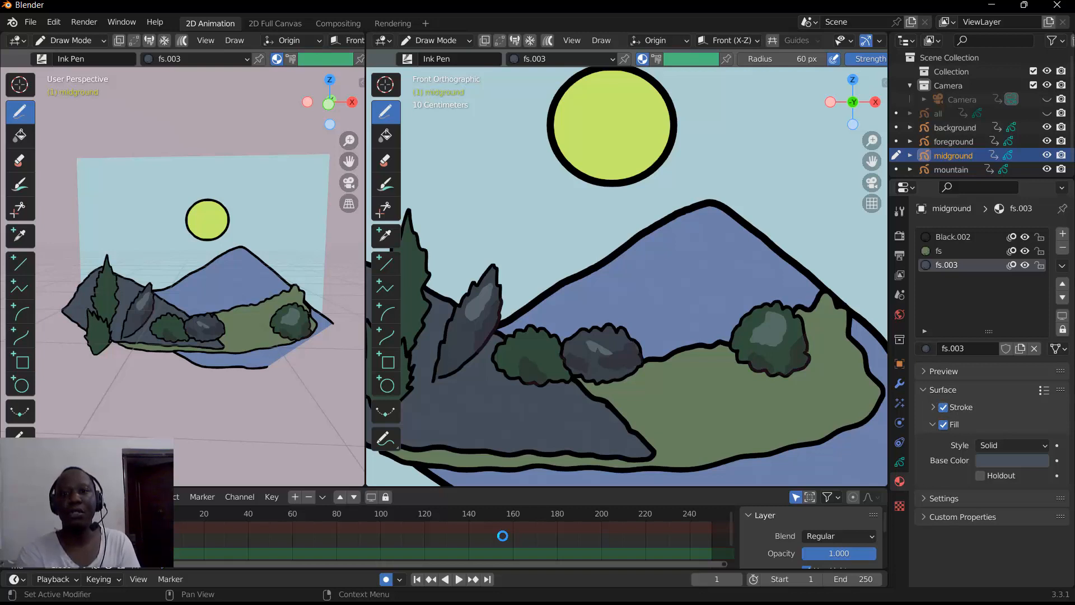
left_click(926, 349)
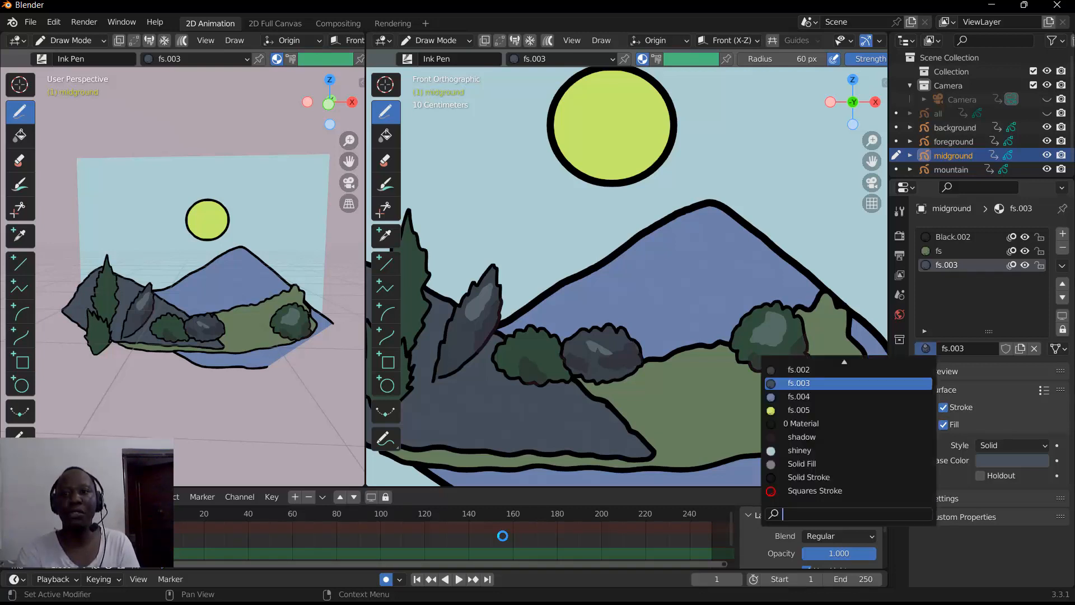
left_click(909, 383)
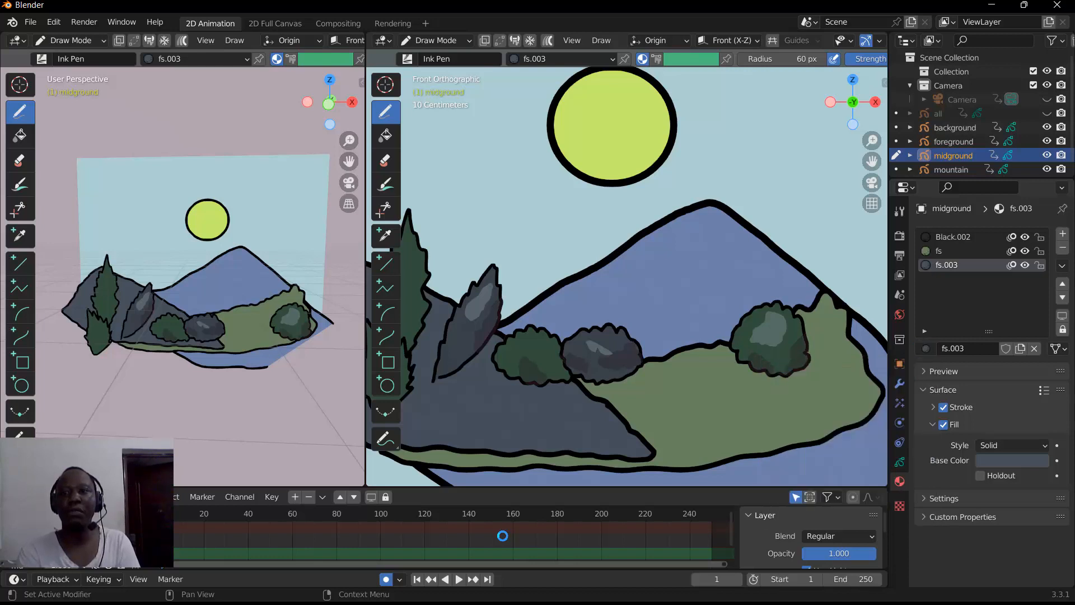
Step: Add a new material to the midground object with stroke disabled, fill enabled and a dark maroon base color
left_click(1063, 233)
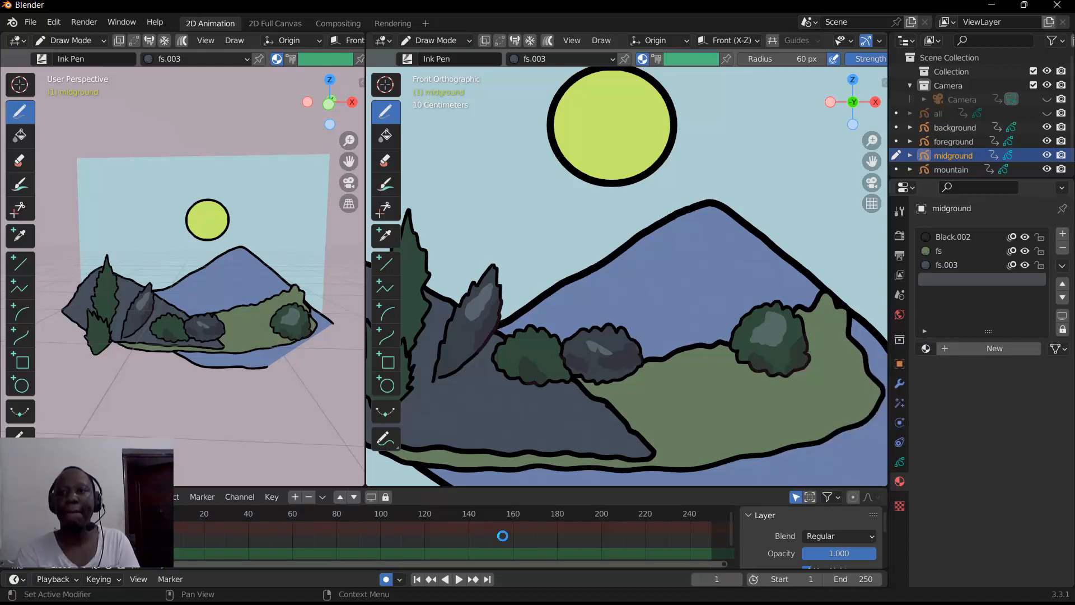
left_click(994, 349)
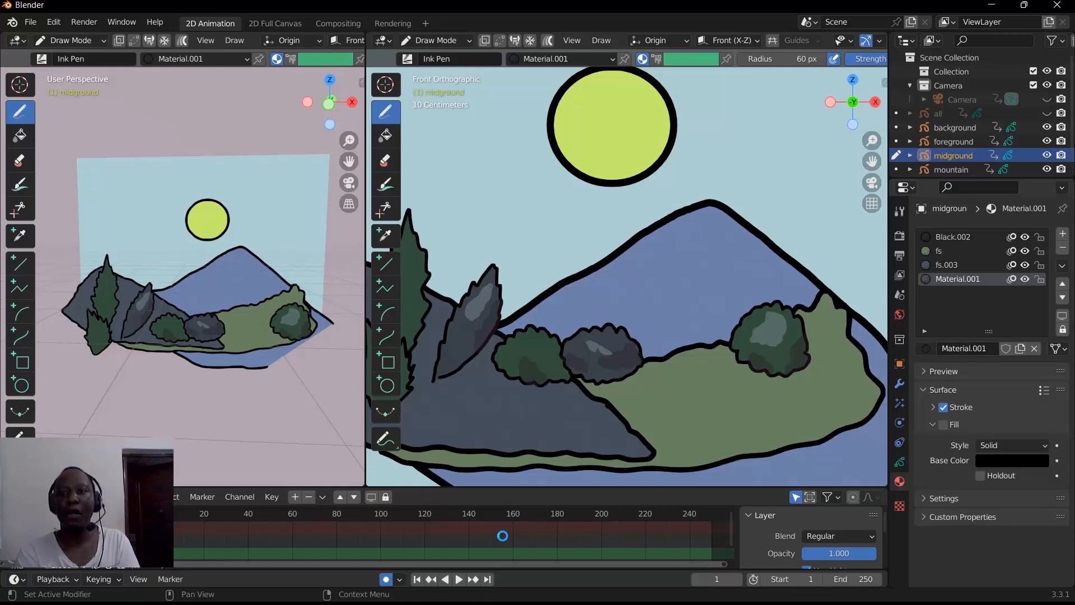
left_click(943, 407)
left_click(944, 425)
left_click(1037, 460)
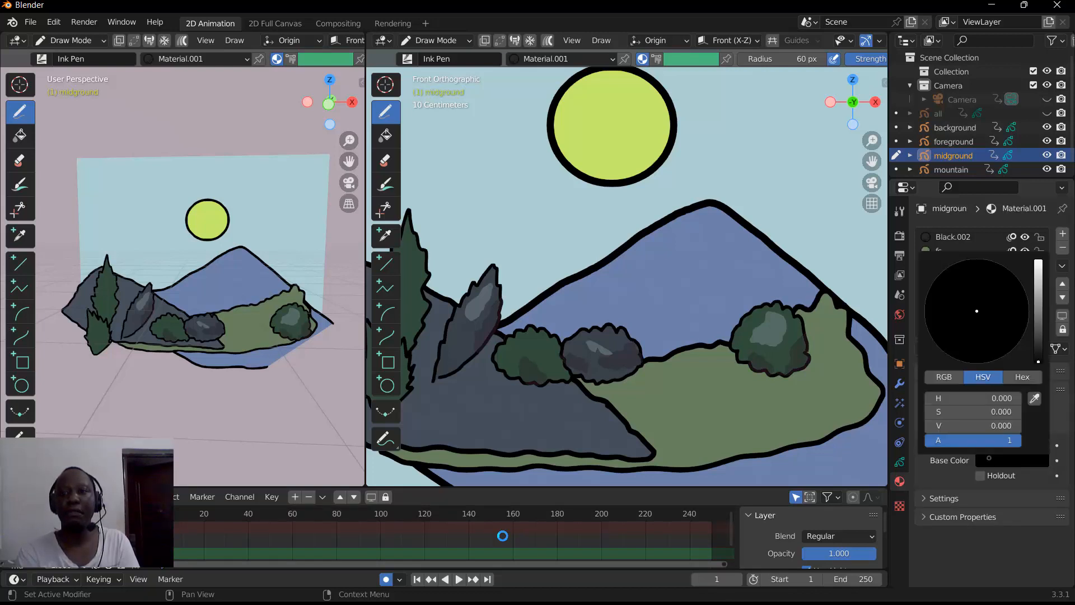
left_click_drag(1038, 362, 1038, 334)
left_click(1002, 322)
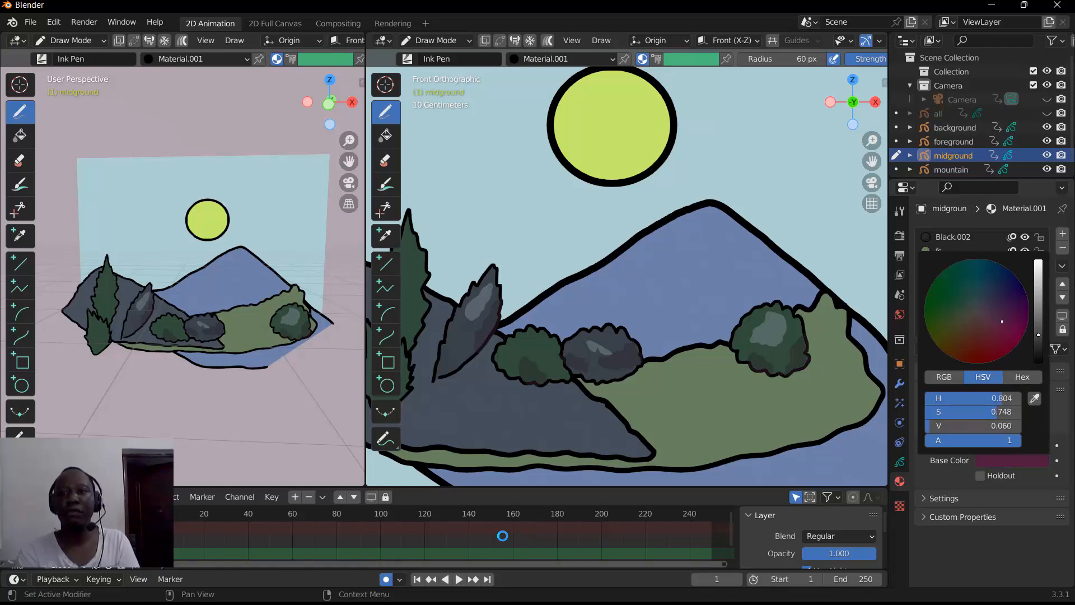
left_click(1038, 343)
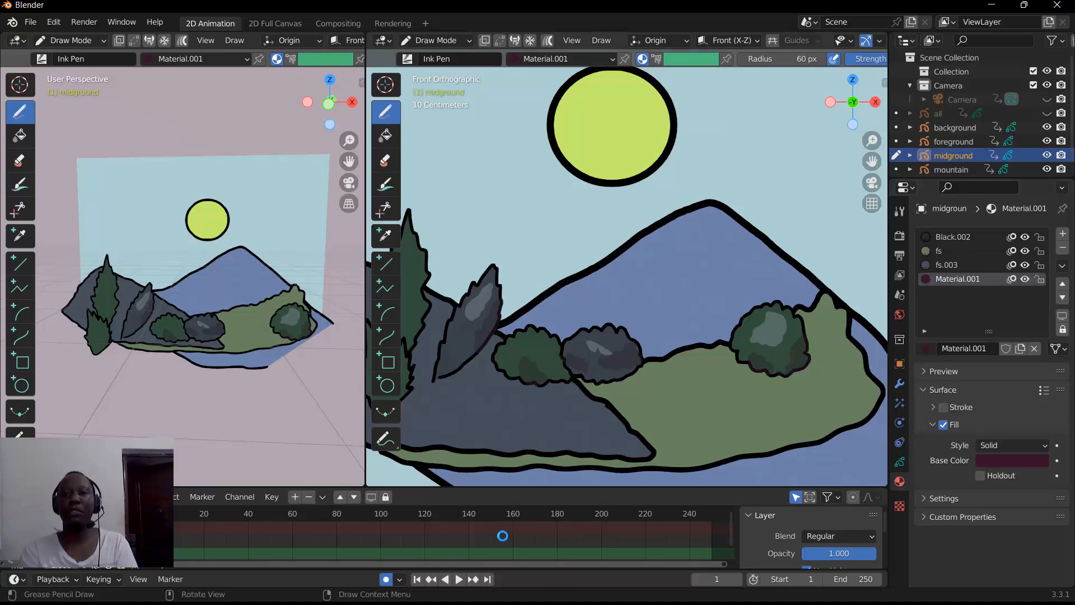
Step: Try a maroon shadow shape along the lower end of the green hill beside the bush, and undo it
mouse_move(850, 353)
left_mouse_down()
mouse_move(736, 422)
mouse_move(840, 446)
mouse_move(884, 387)
mouse_move(860, 350)
mouse_move(857, 358)
left_mouse_up()
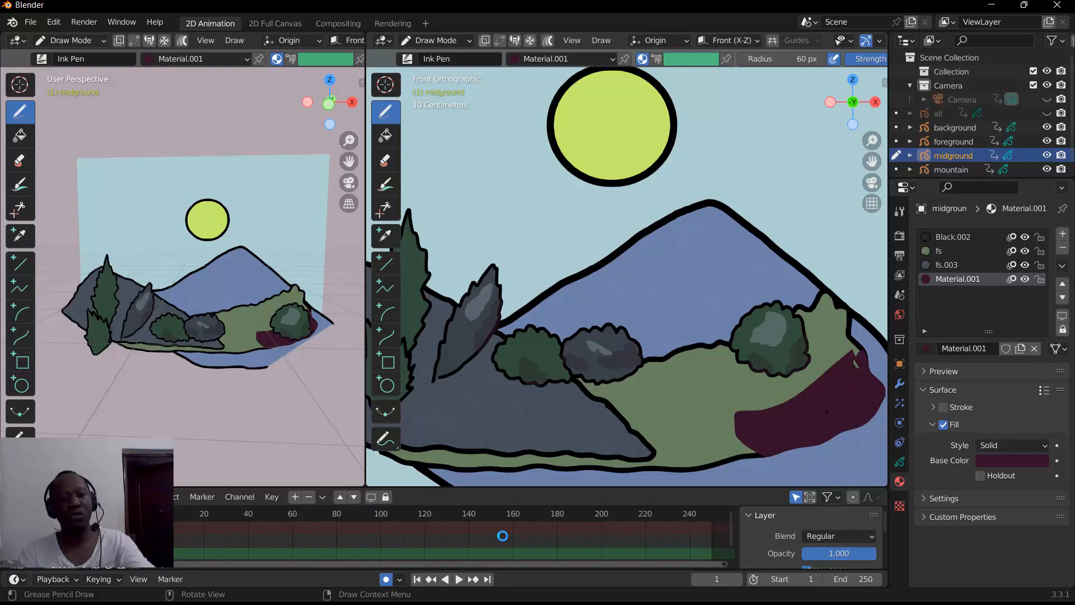
key("ctrl+z")
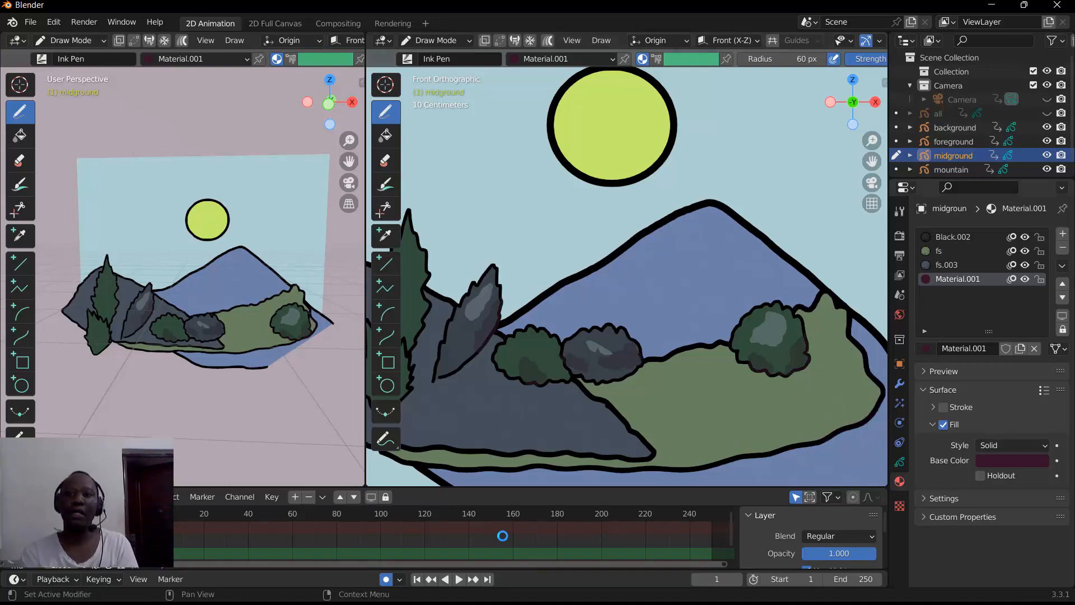
Step: Enable stroke on the maroon material, draw a small oval across the green hill's upper edge, and keep the fill style Solid
left_click(943, 407)
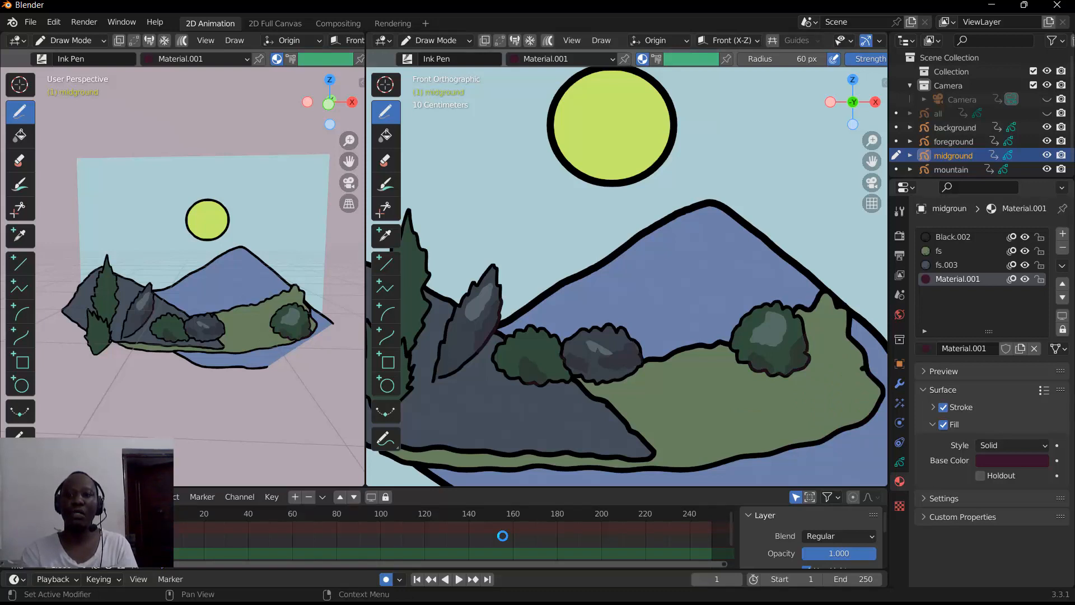
left_click(933, 408)
left_click(933, 408)
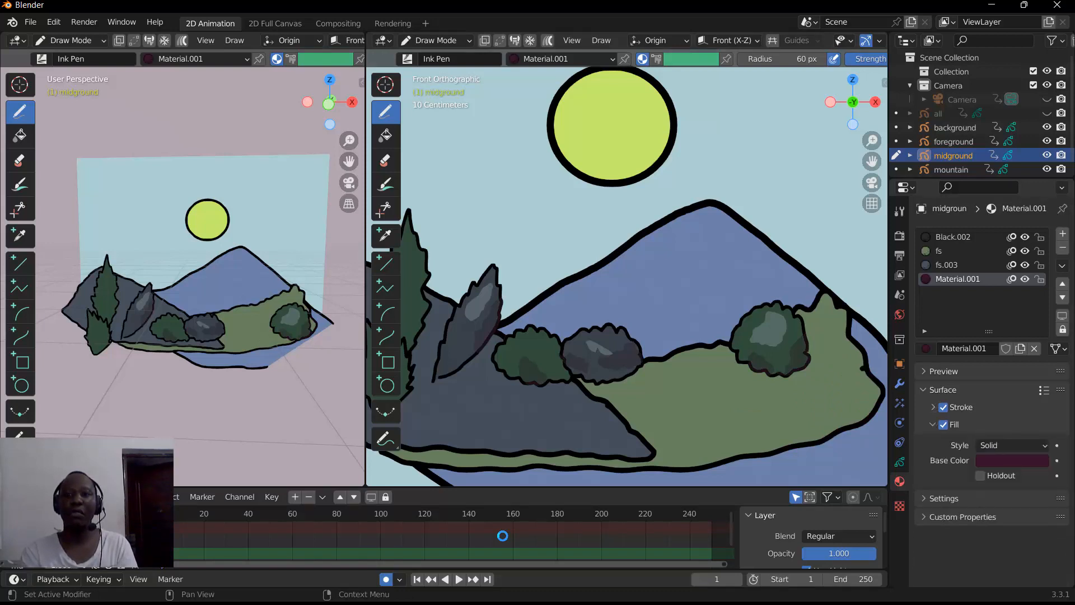
mouse_move(741, 373)
left_mouse_down()
mouse_move(707, 344)
mouse_move(677, 349)
mouse_move(741, 373)
left_mouse_up()
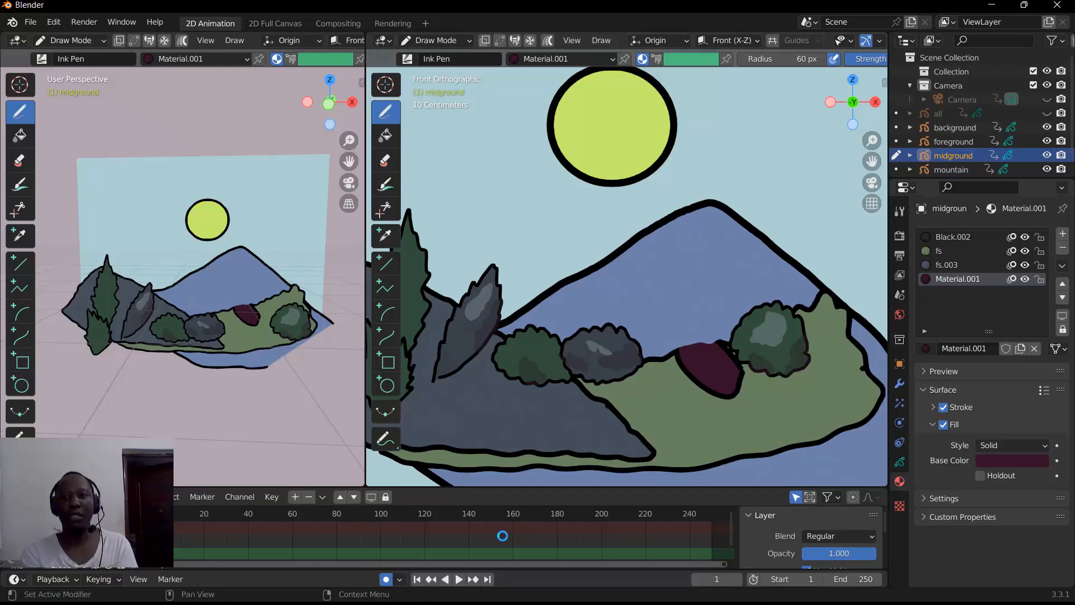
left_click(1011, 445)
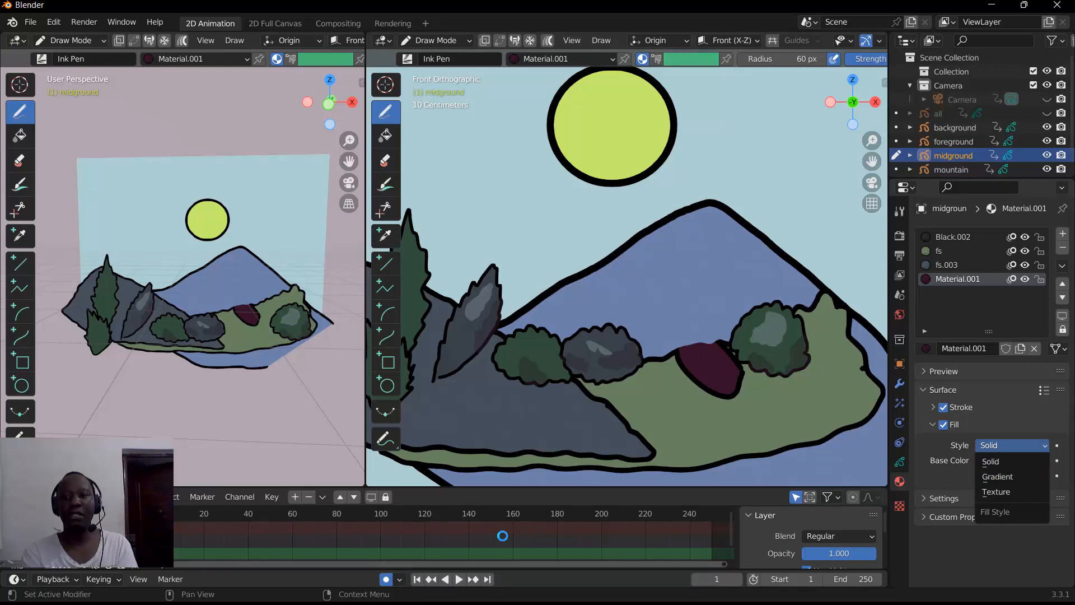
left_click(1010, 461)
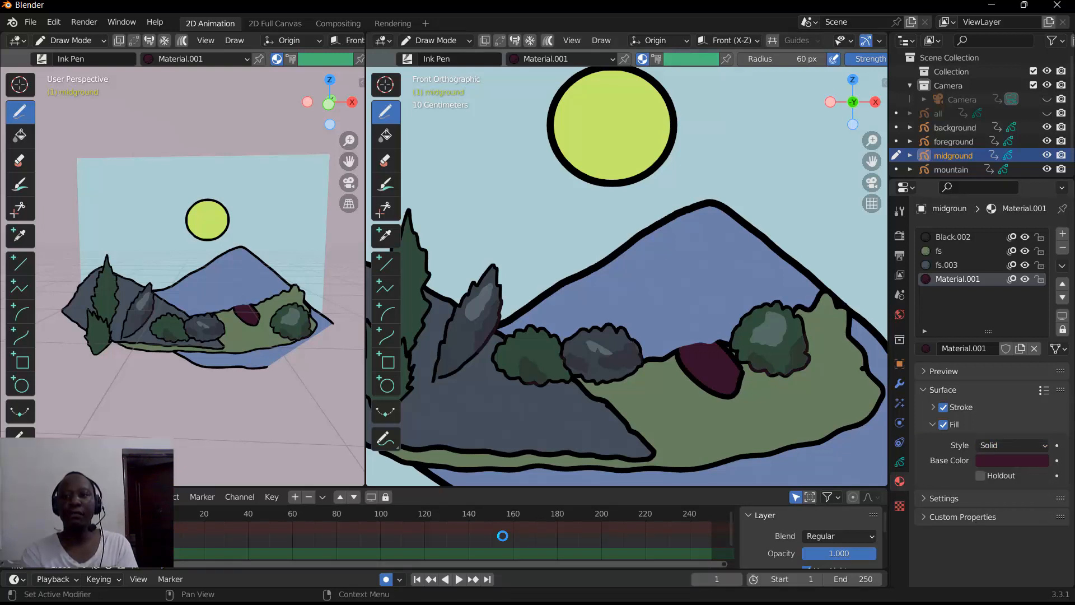
Step: Toggle the shade layer's mask off and on, and move the layer below mg and back above it
left_click(900, 462)
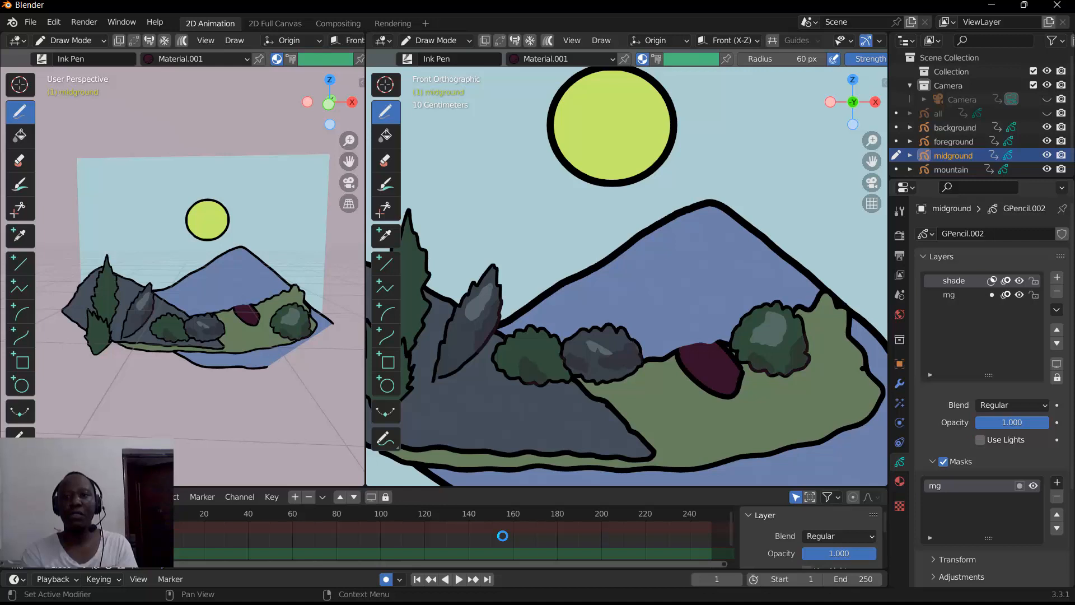
left_click(943, 461)
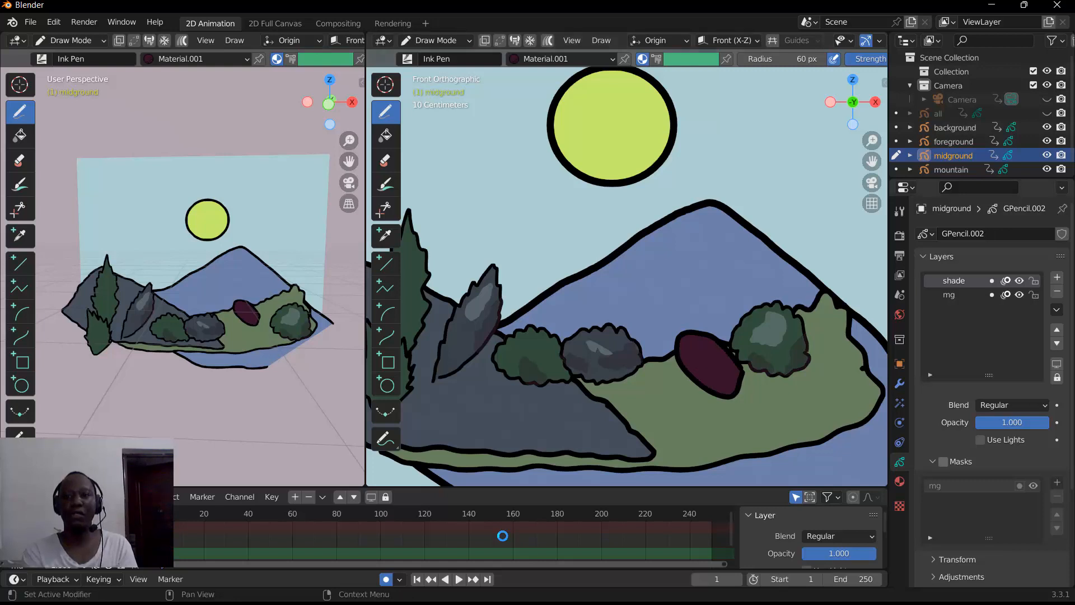
left_click(944, 462)
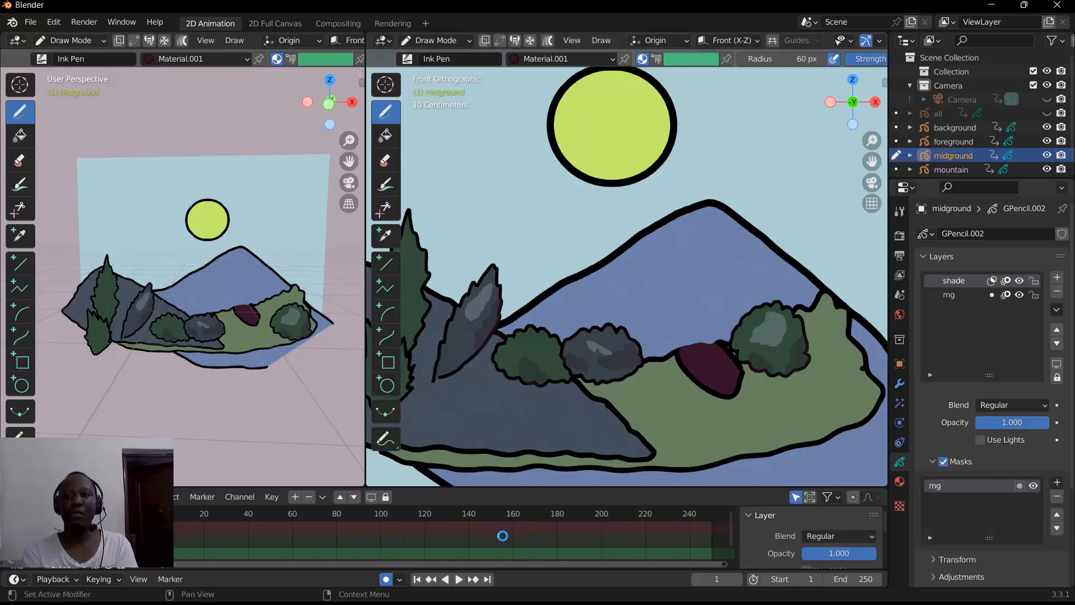
left_click(1057, 343)
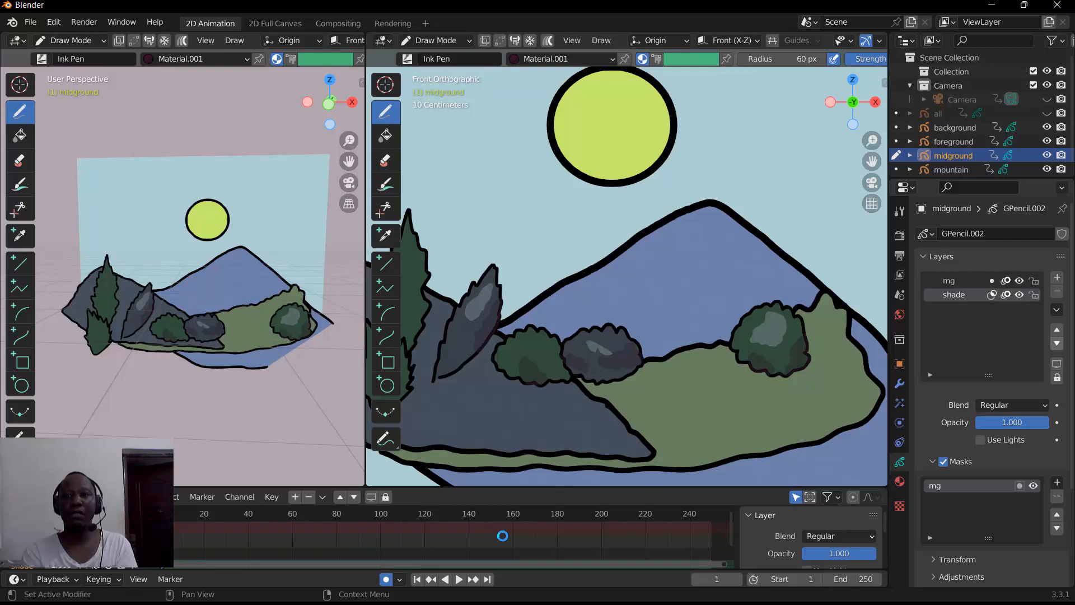
left_click(1058, 329)
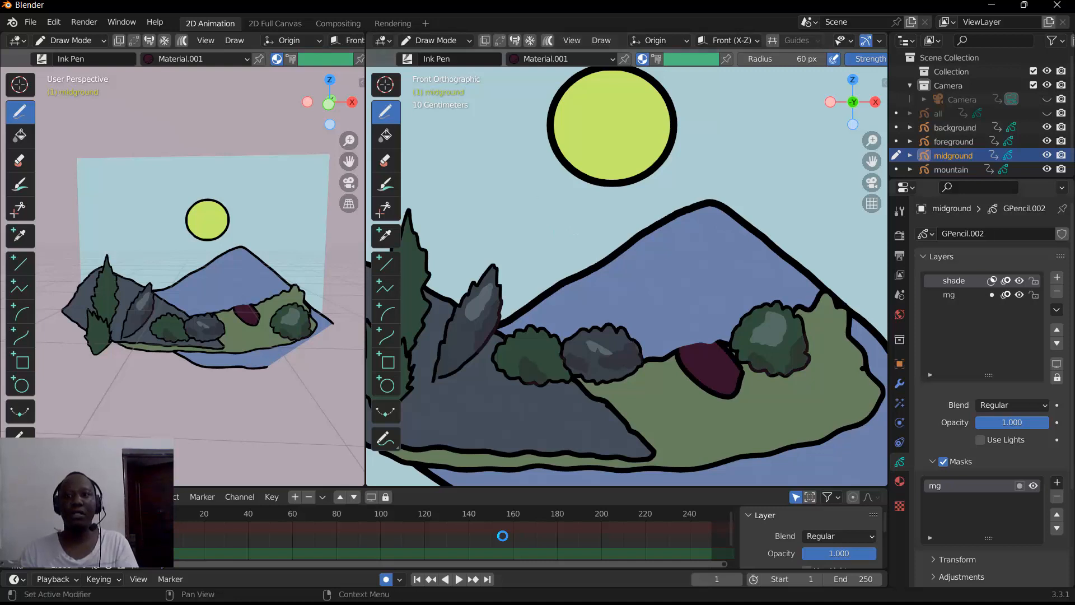
Step: Toggle the mg layer's visibility off and on, draw a small maroon squiggle on it below the oval, and undo a second stroke
left_click(949, 295)
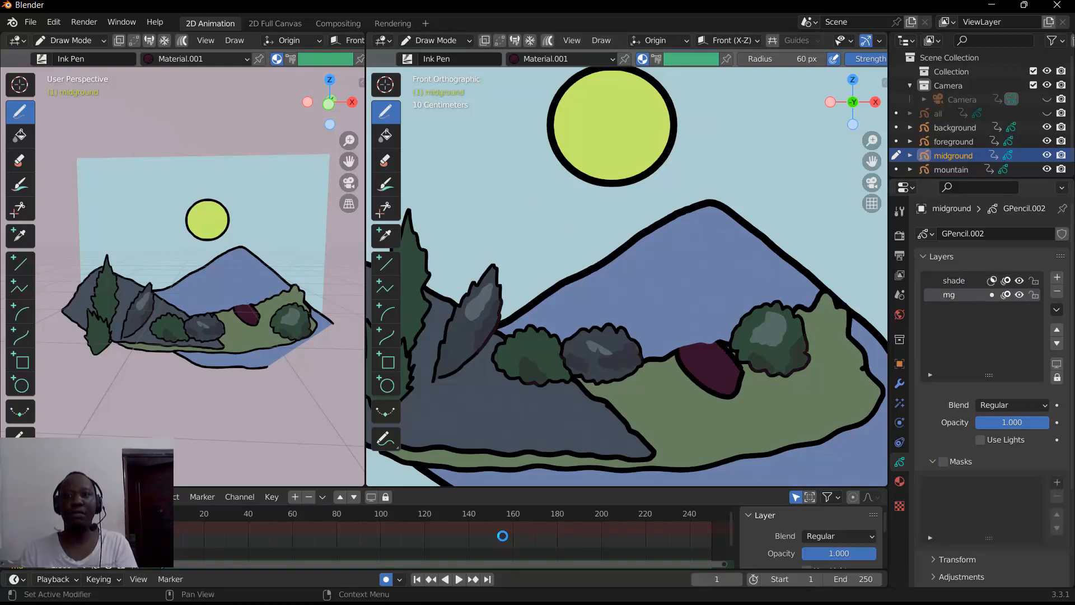
left_click(1020, 295)
left_click(1020, 294)
mouse_move(736, 427)
left_mouse_down()
mouse_move(686, 396)
mouse_move(728, 419)
left_mouse_up()
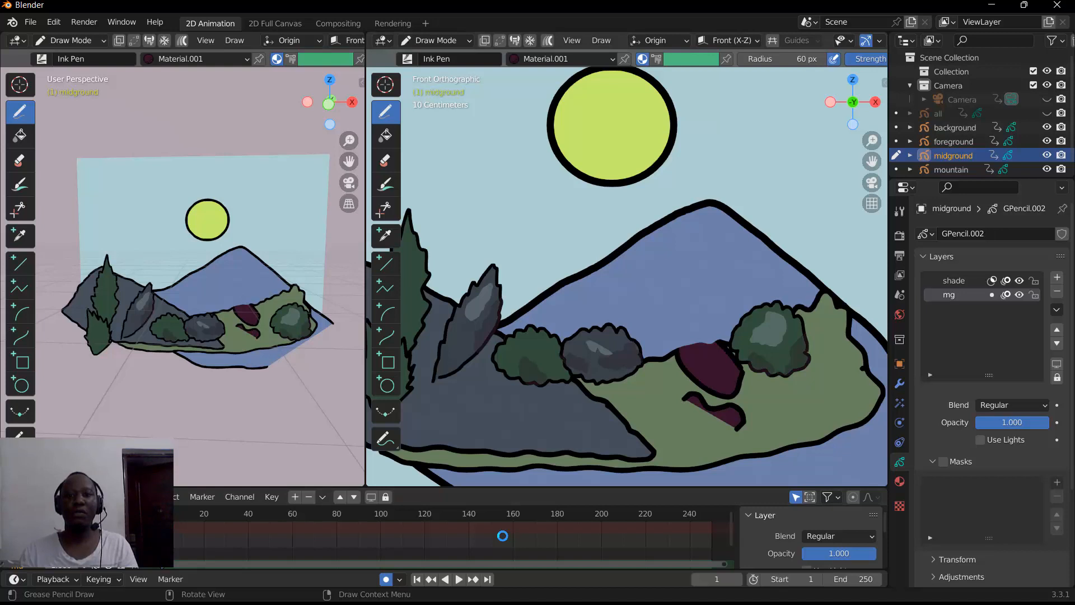
mouse_move(682, 402)
left_mouse_down()
mouse_move(677, 413)
mouse_move(710, 431)
mouse_move(742, 419)
left_mouse_up()
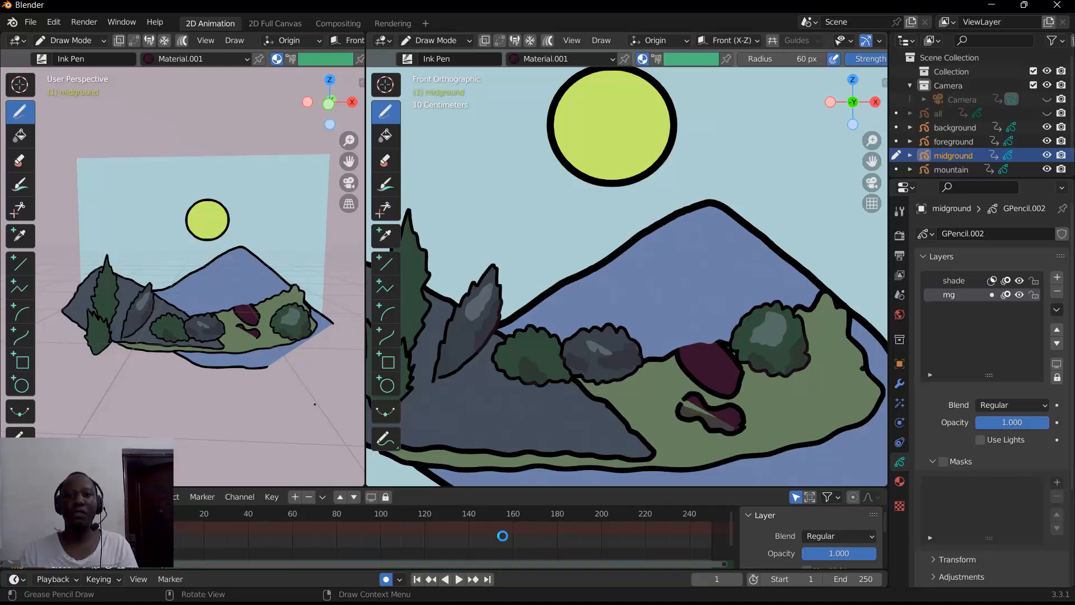
key("ctrl+z")
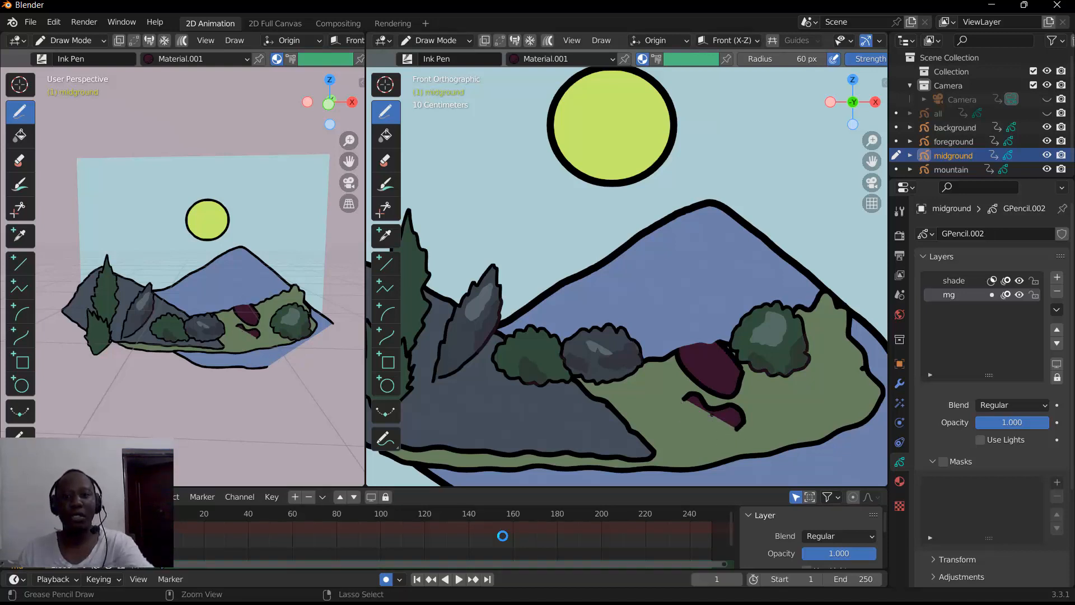
Step: Undo the maroon squiggle on the hill, and draw two maroon blobs in the sky below the sun on the mg layer
key("ctrl+z")
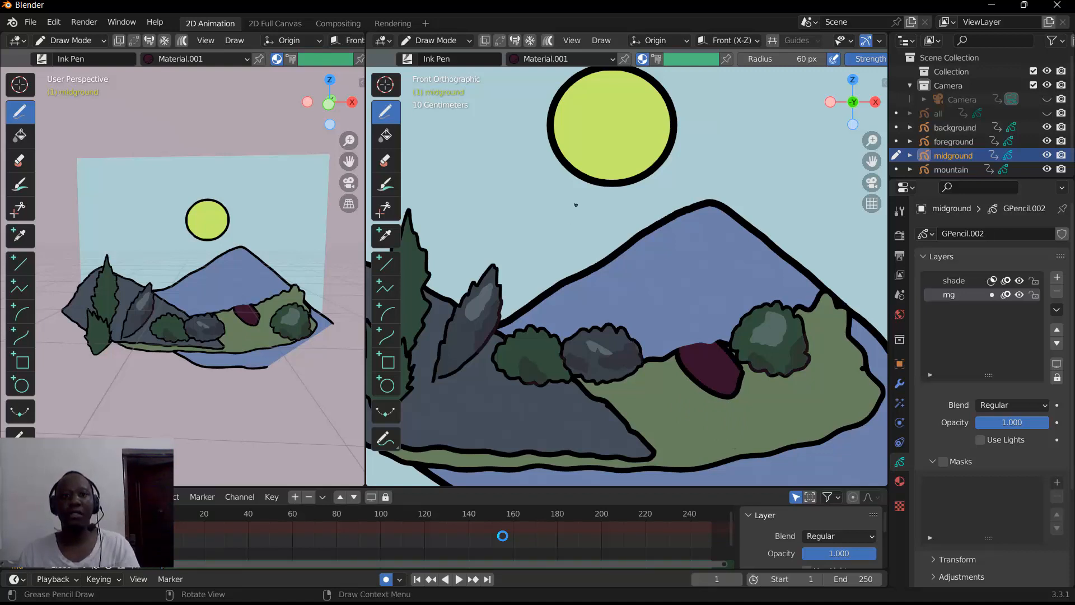
mouse_move(556, 225)
left_mouse_down()
mouse_move(551, 203)
mouse_move(514, 186)
mouse_move(482, 200)
mouse_move(518, 242)
mouse_move(546, 246)
mouse_move(556, 217)
left_mouse_up()
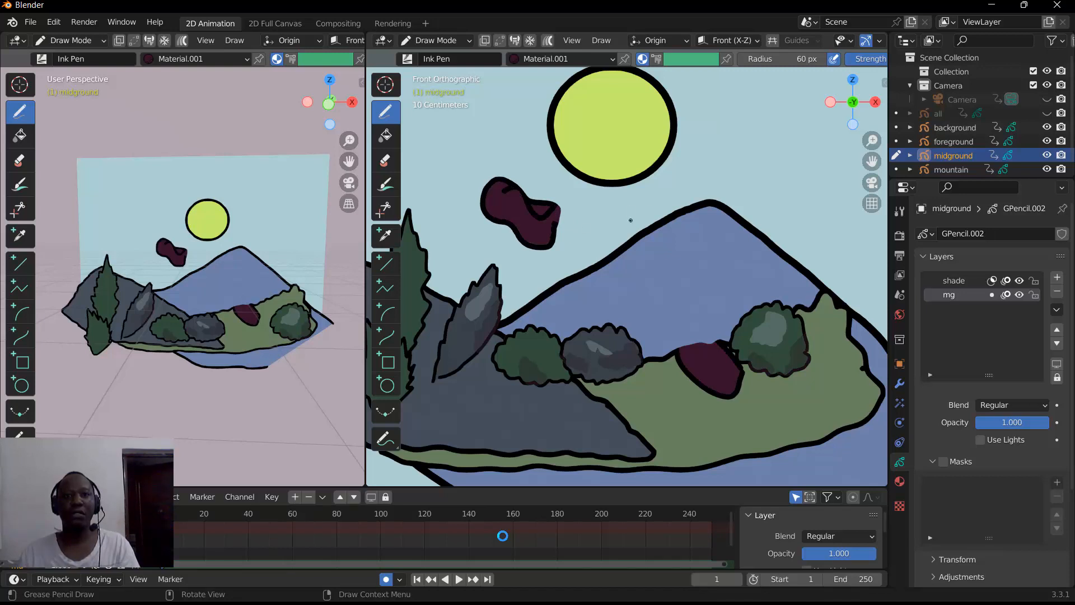
mouse_move(630, 217)
left_mouse_down()
mouse_move(617, 202)
mouse_move(586, 215)
mouse_move(585, 235)
mouse_move(621, 230)
mouse_move(631, 212)
left_mouse_up()
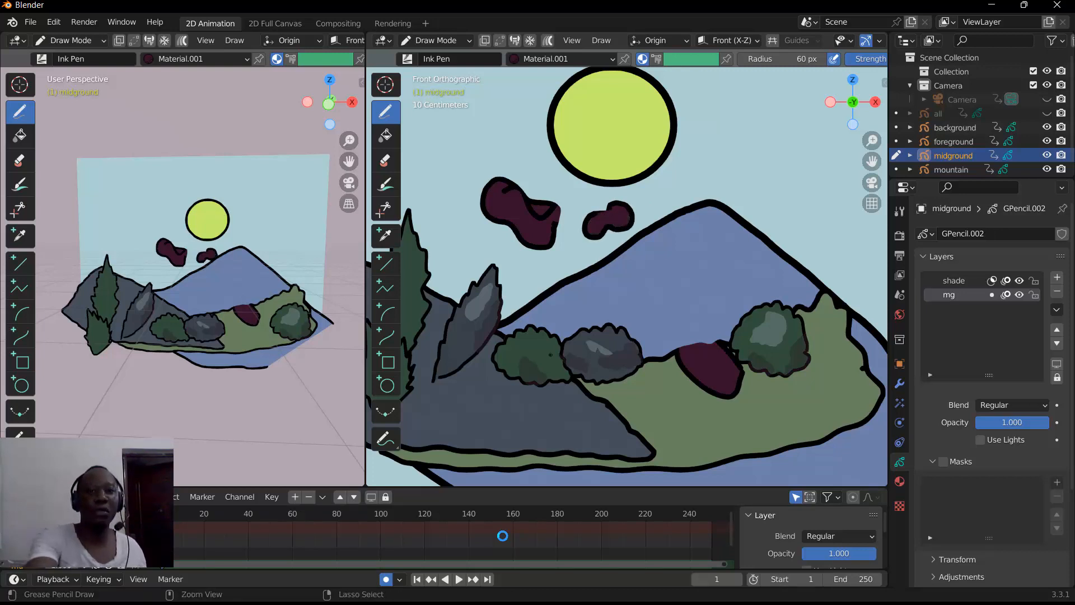
Step: Undo the maroon test shapes in the sky and on the green hill, along with the related layer and mask changes
key("ctrl+z")
key("ctrl+z")
key("ctrl+z")
key("ctrl+z")
key("ctrl+z")
key("ctrl+z")
key("ctrl+z")
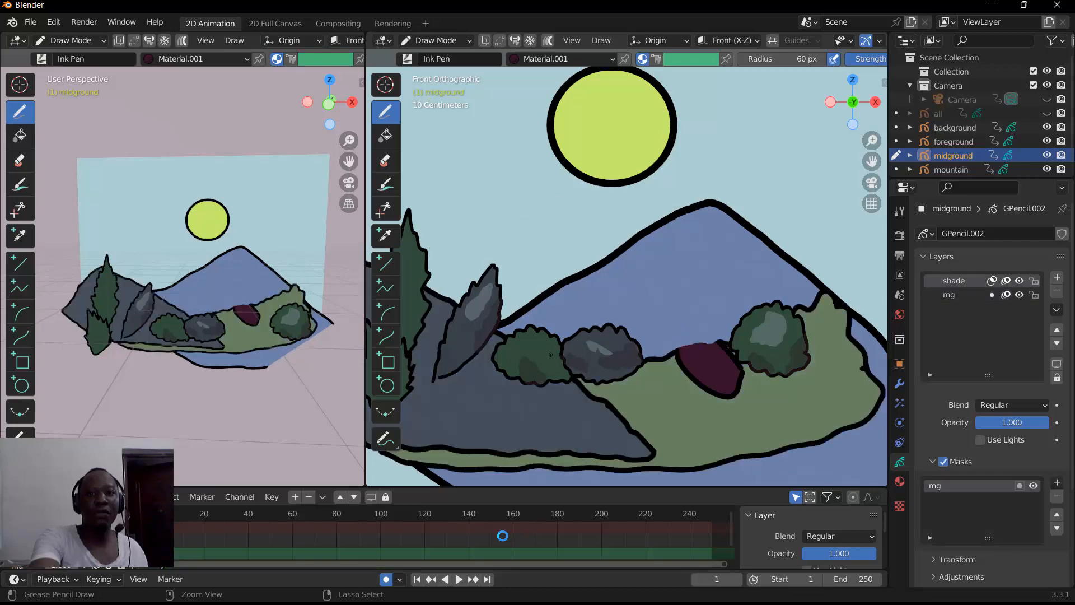
key("ctrl+z")
key("ctrl+z")
key("ctrl+z")
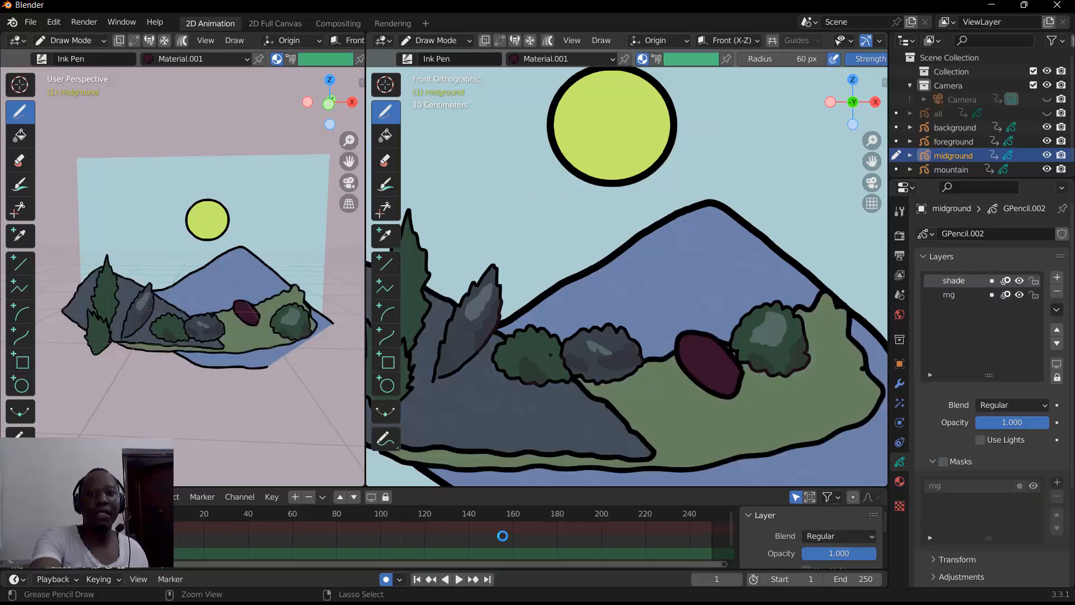
key("ctrl+z")
key("ctrl+z")
key("ctrl+z")
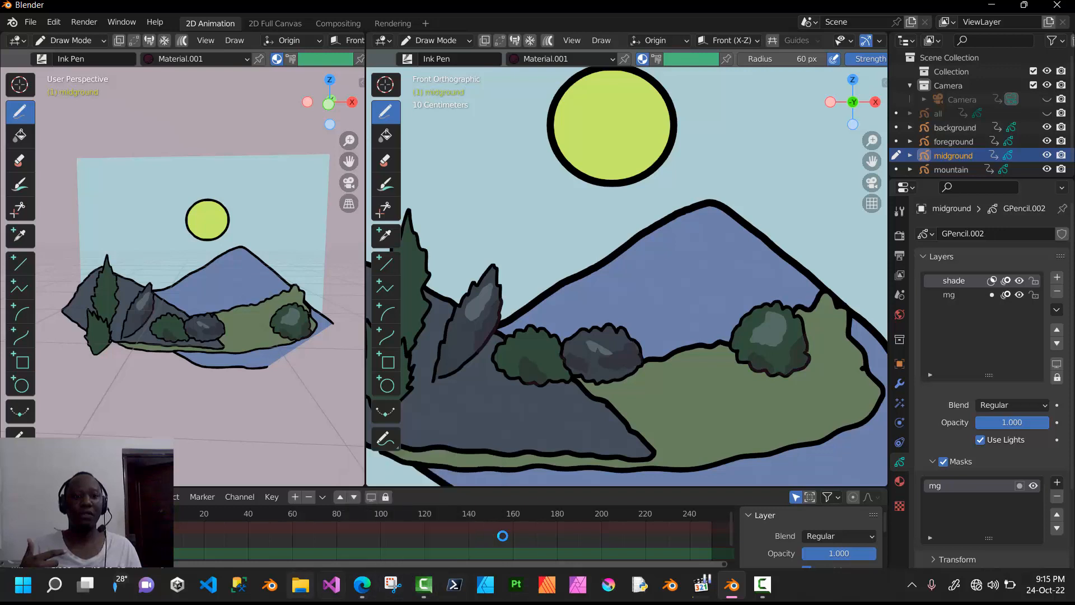
left_click(363, 584)
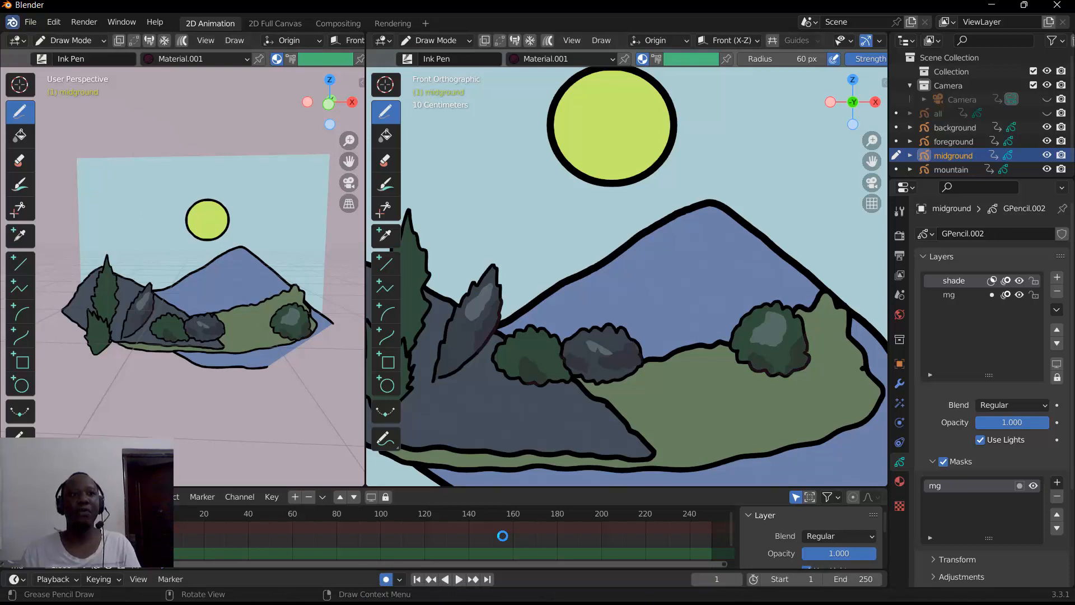
Step: Request the recent file MLX_Greaser.blend, and save the current landscape as tuttest.blend in the Grease Pencil Projects folder
left_click(12, 22)
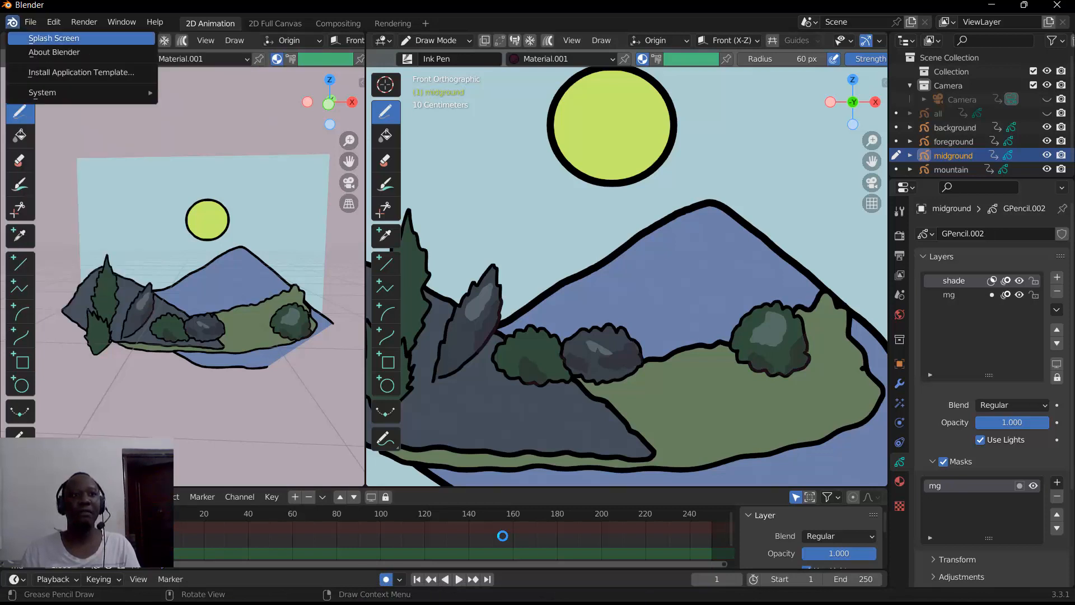
left_click(54, 38)
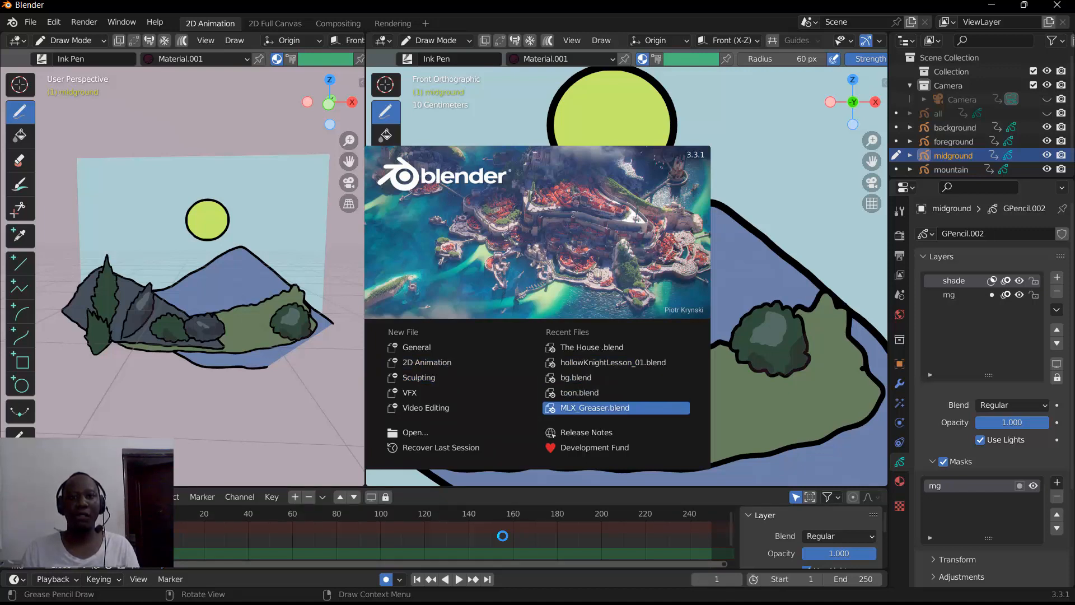
left_click(616, 407)
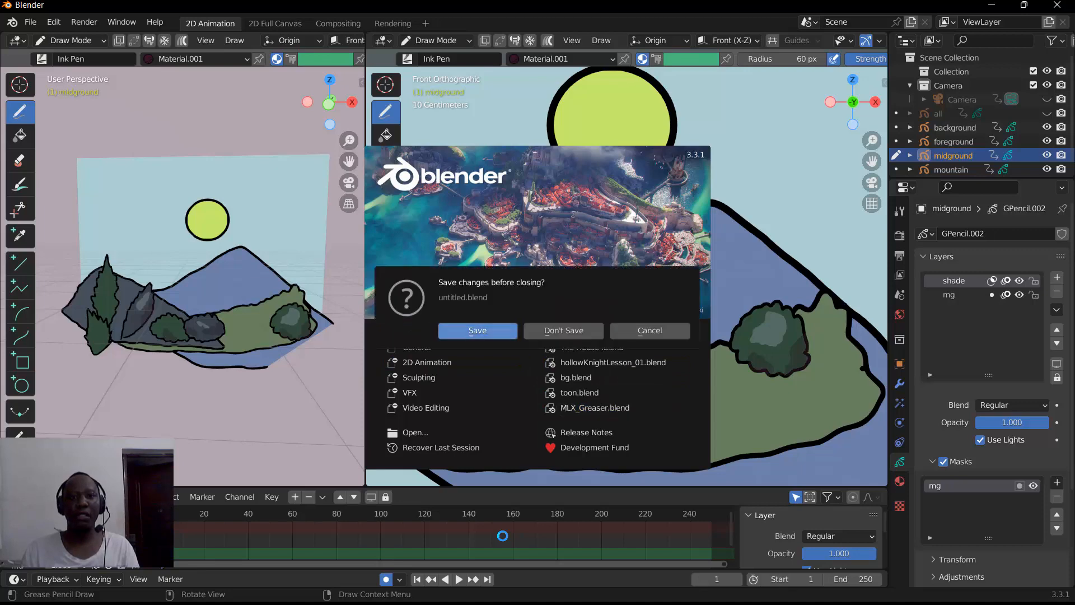
left_click(479, 331)
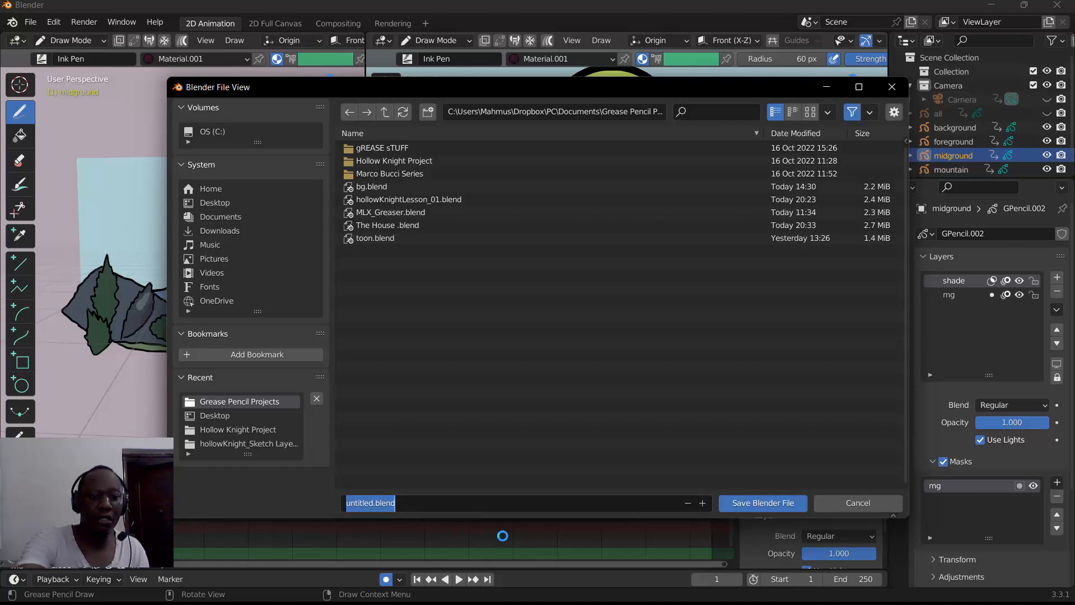
key("BackSpace")
type("tuttest")
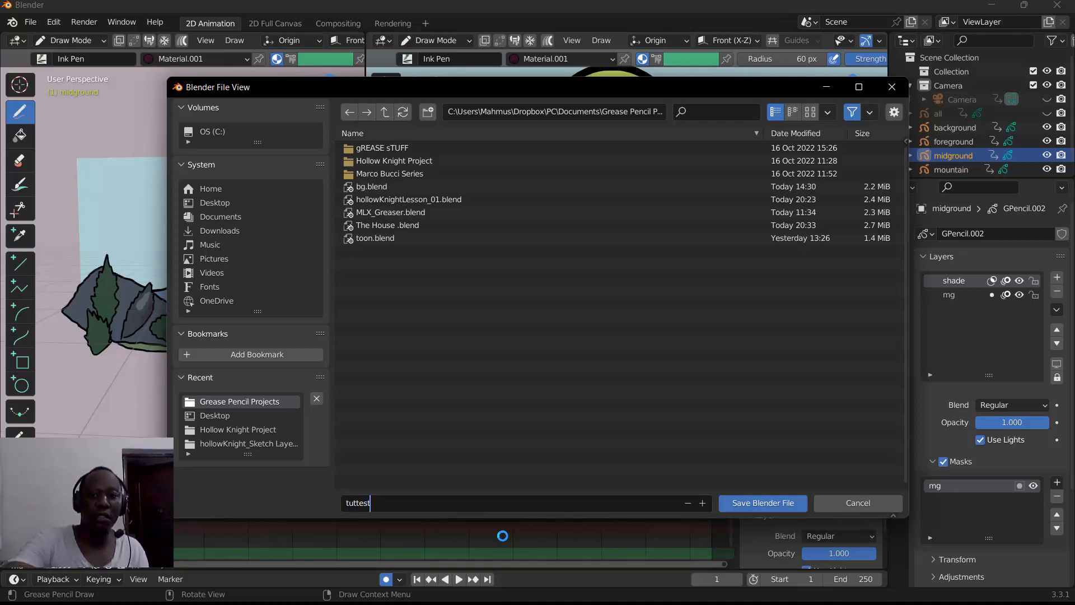
key("Return")
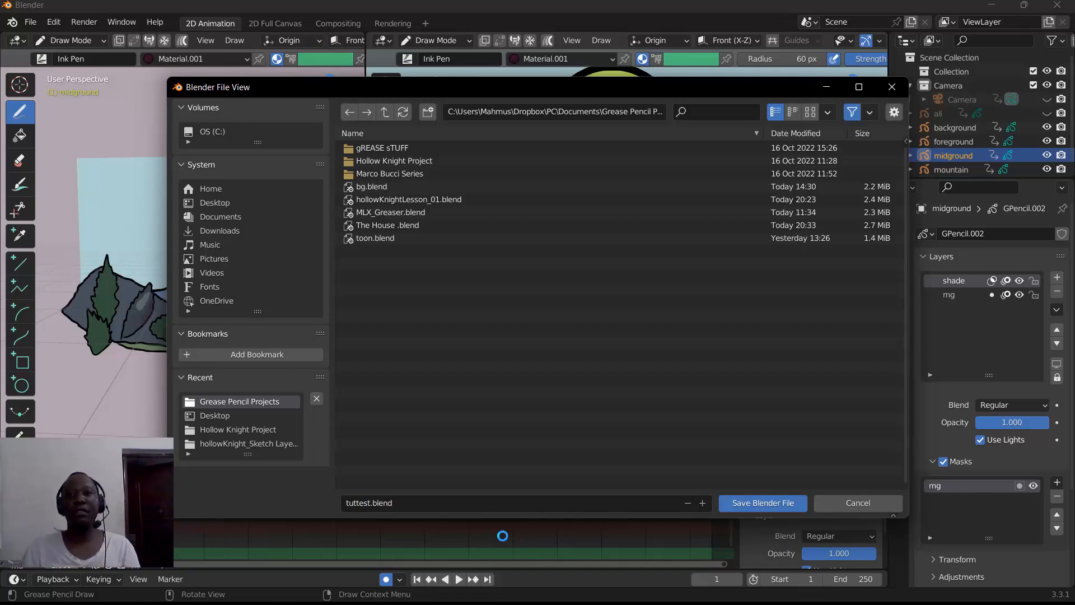
key("Return")
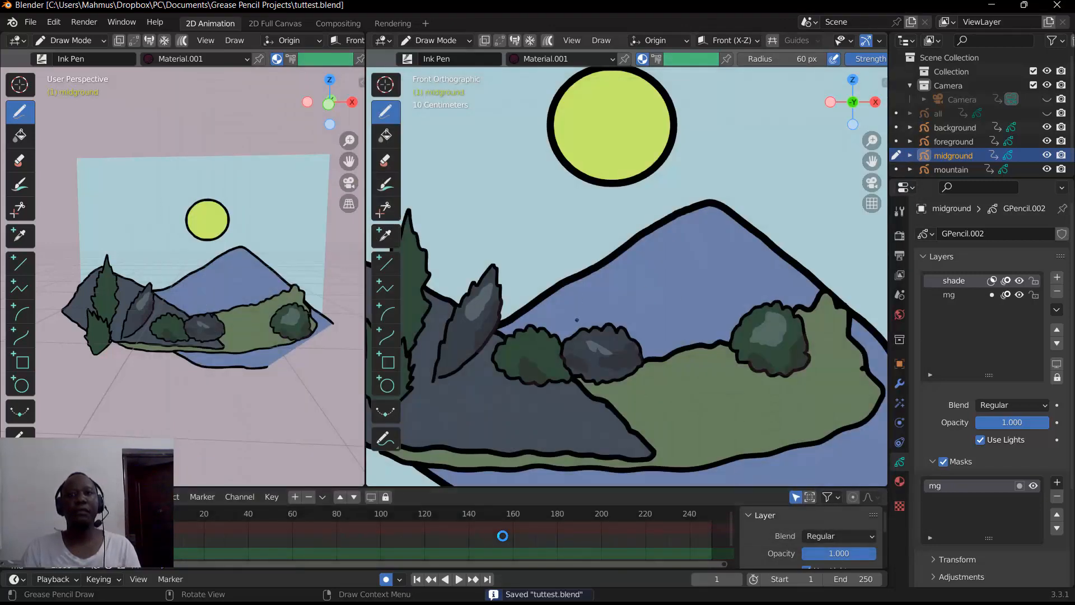
Step: Open the recent file The House .blend to look at its layered hill landscape
left_click(12, 21)
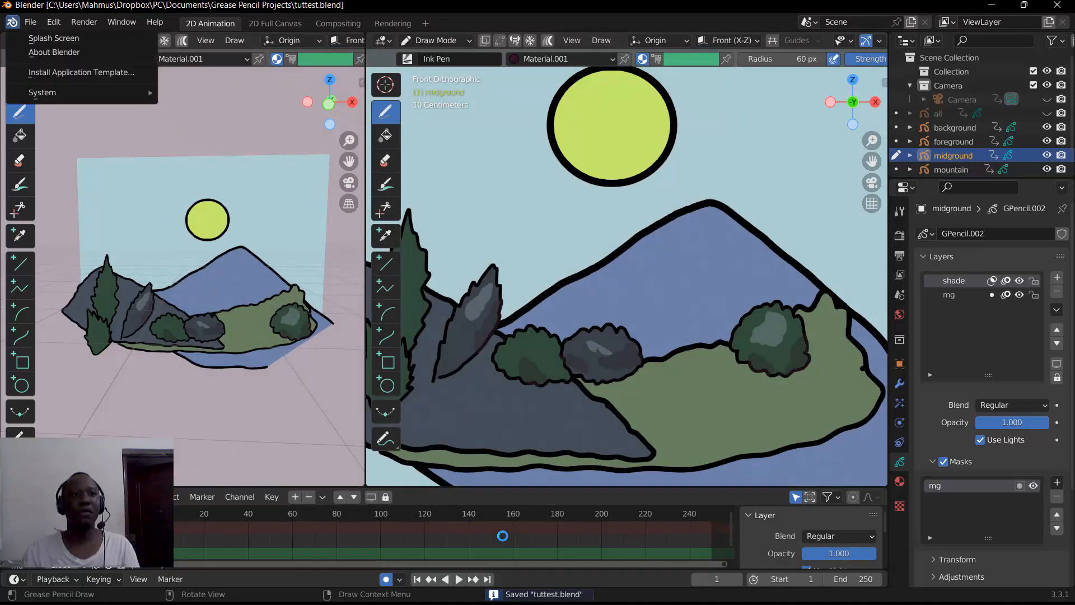
mouse_move(30, 22)
mouse_move(50, 37)
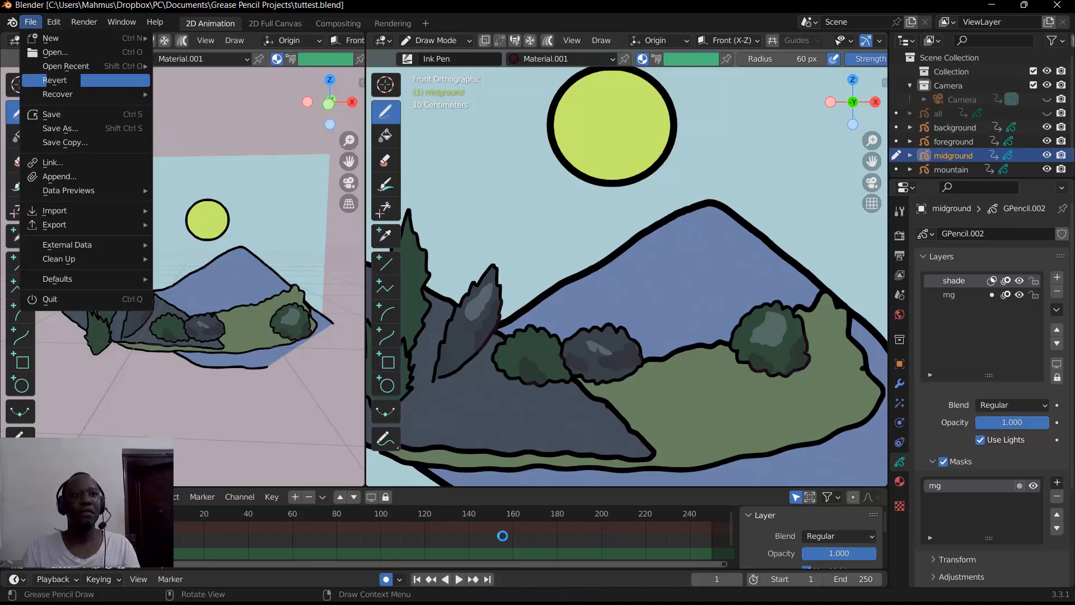
mouse_move(84, 66)
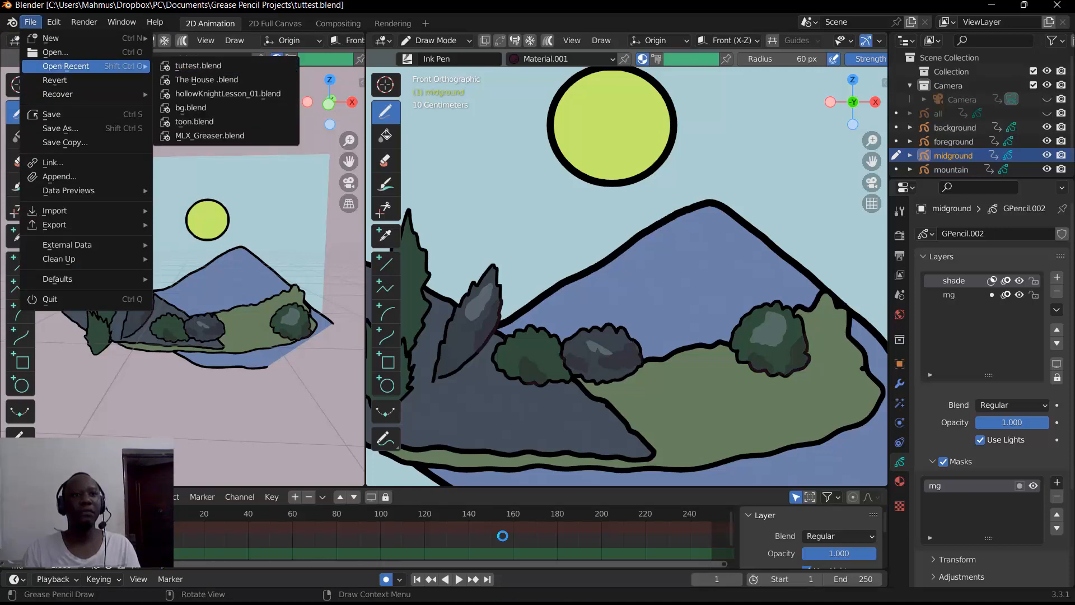
left_click(207, 80)
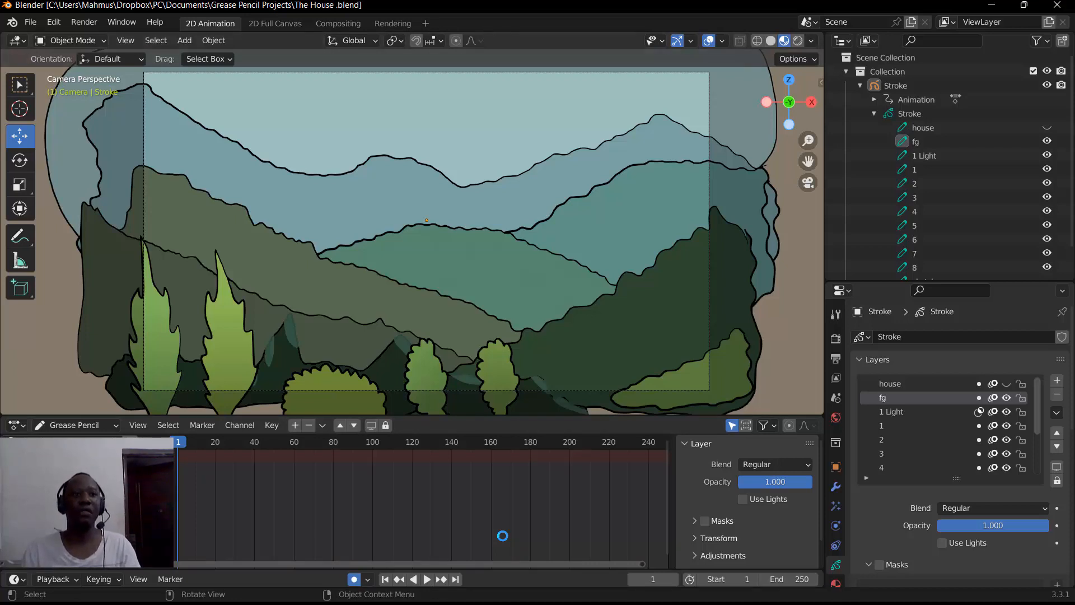
Step: Open the recent file toon.blend containing the sketched cartoon character
left_click(30, 22)
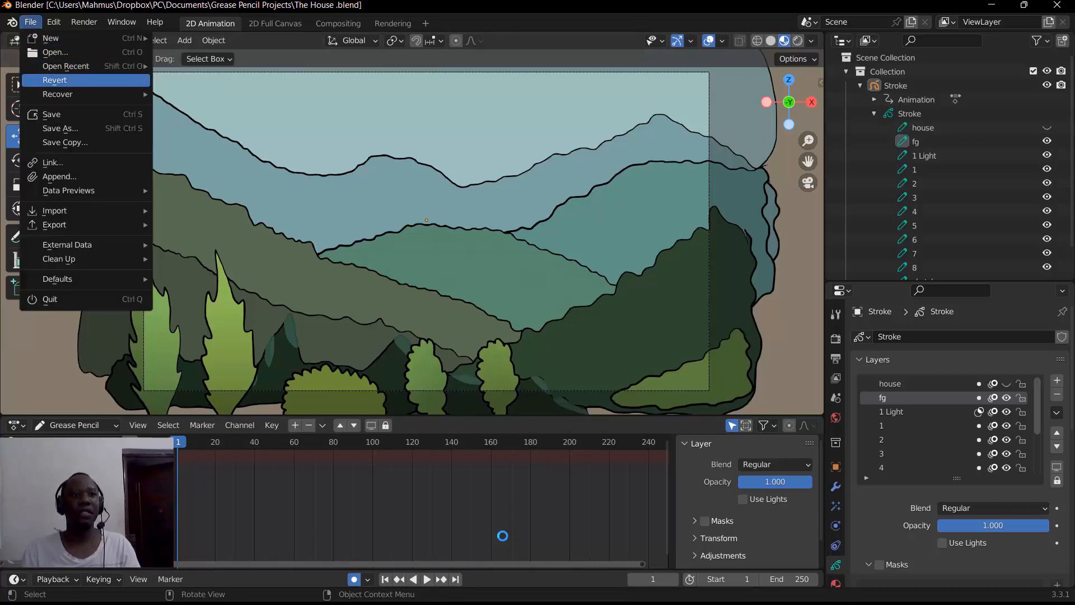
mouse_move(66, 67)
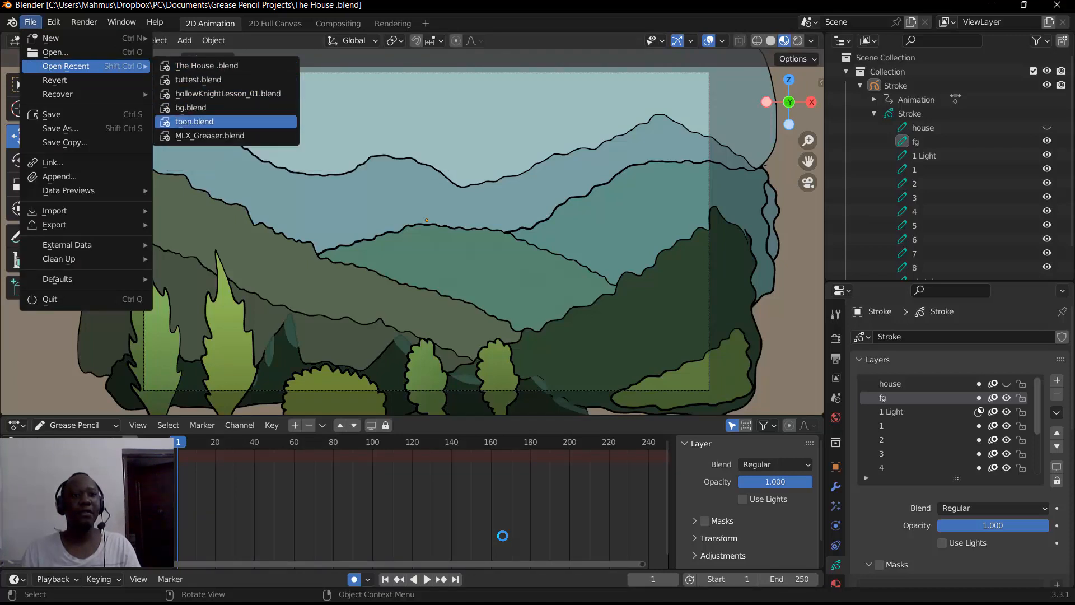
left_click(181, 122)
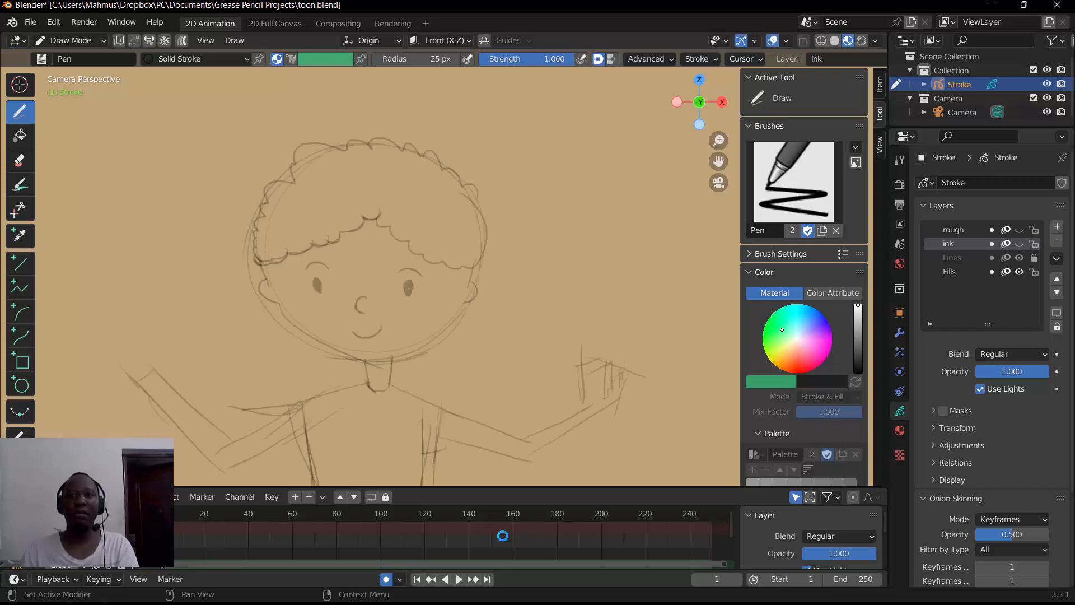
Step: Unhide the rough and ink layers of the character, and make the Fills layer active
left_click(955, 257)
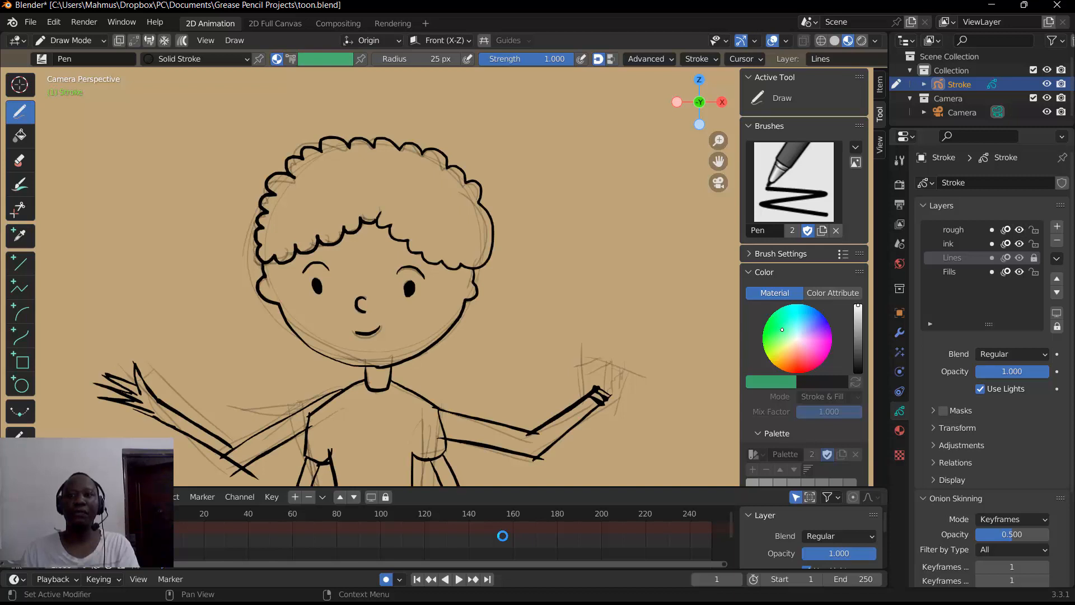
left_click(957, 271)
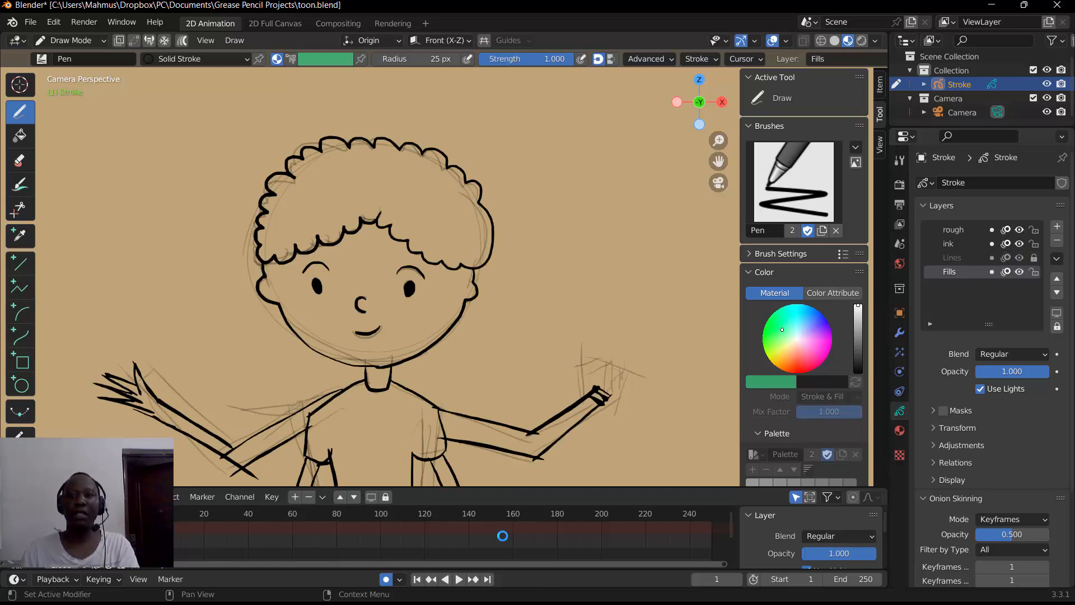
Step: Set the Solid Fill material's fill base colour to a salmon pink with hue 0.021, saturation 0.539 and value 0.412
left_click(900, 430)
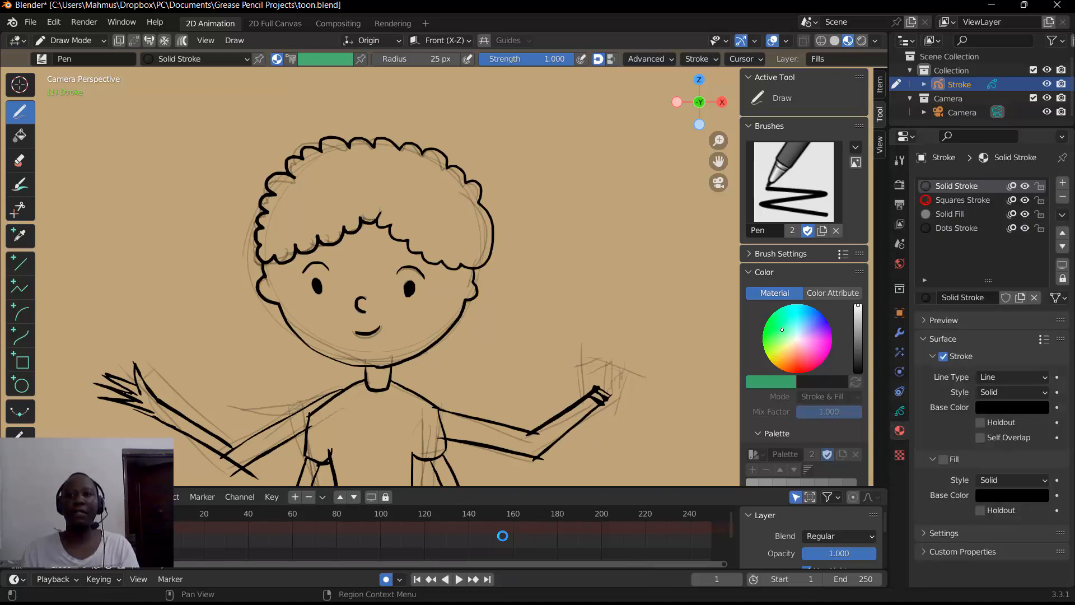
left_click(949, 214)
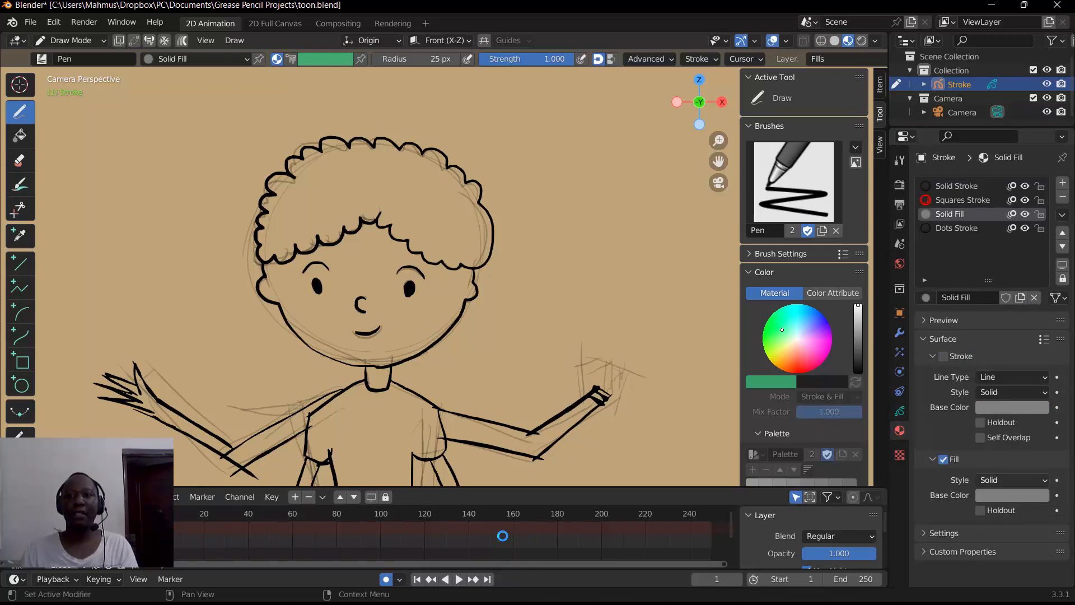
left_click(1002, 495)
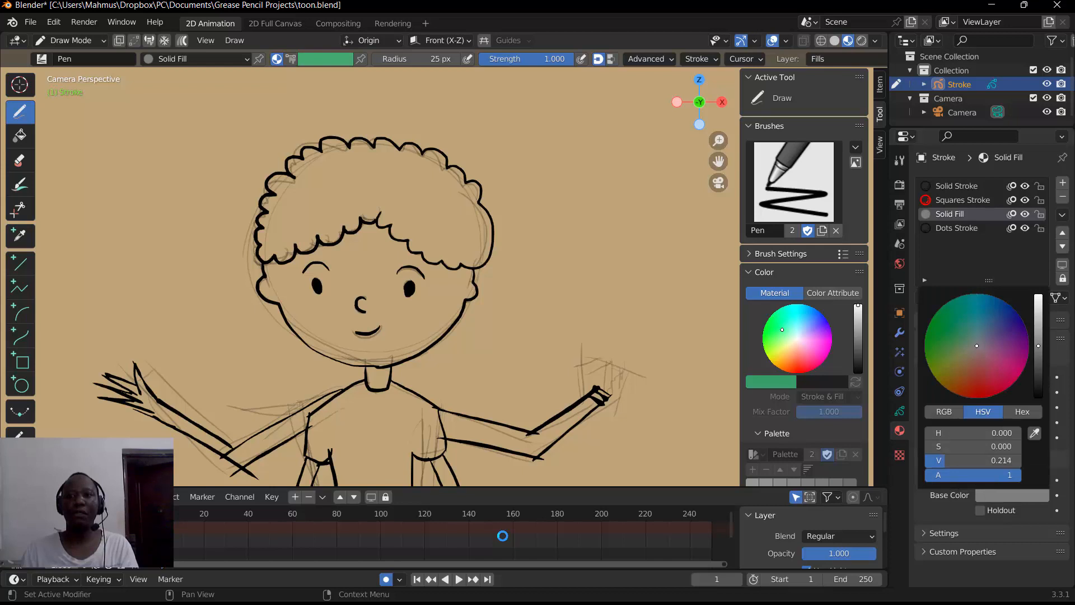
left_click_drag(1038, 346, 1039, 328)
left_click_drag(977, 345, 974, 362)
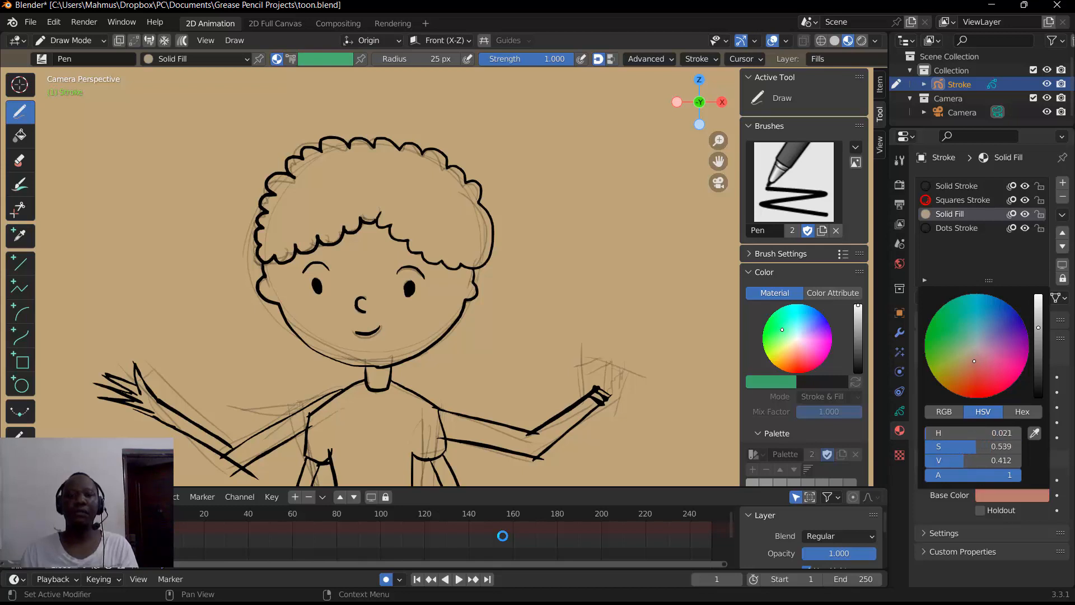
Step: Draw overlapping salmon filled shapes across the character's face on the Fills layer, plus a small patch on the chest
mouse_move(448, 256)
left_mouse_down()
mouse_move(464, 268)
mouse_move(395, 280)
mouse_move(465, 314)
mouse_move(418, 344)
mouse_move(472, 287)
left_mouse_up()
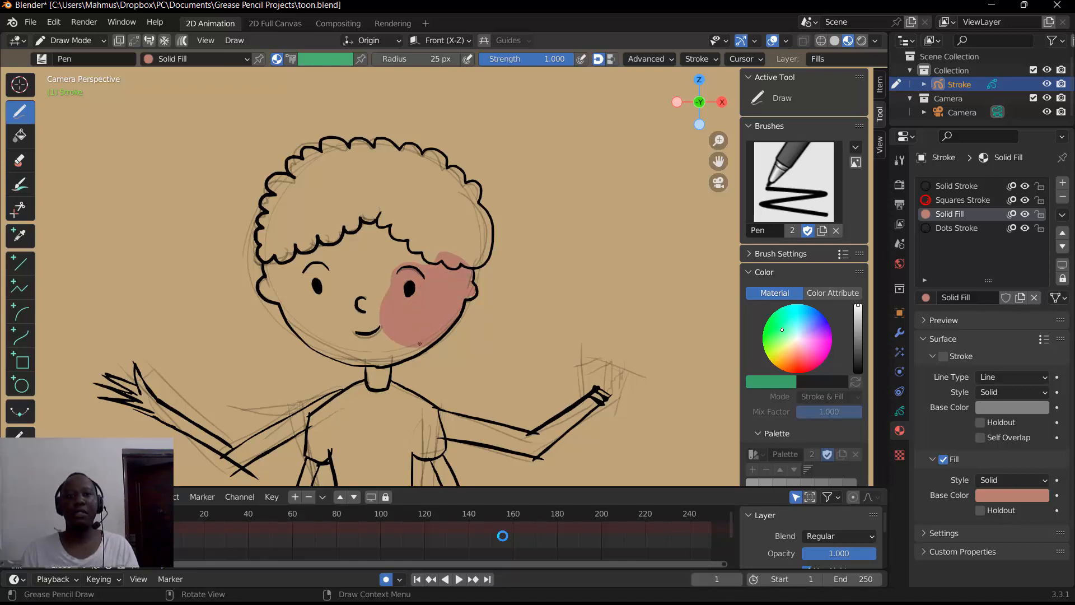
mouse_move(401, 356)
left_mouse_down()
mouse_move(392, 370)
mouse_move(387, 339)
left_mouse_up()
mouse_move(392, 292)
left_mouse_down()
mouse_move(352, 248)
mouse_move(336, 344)
mouse_move(392, 347)
left_mouse_up()
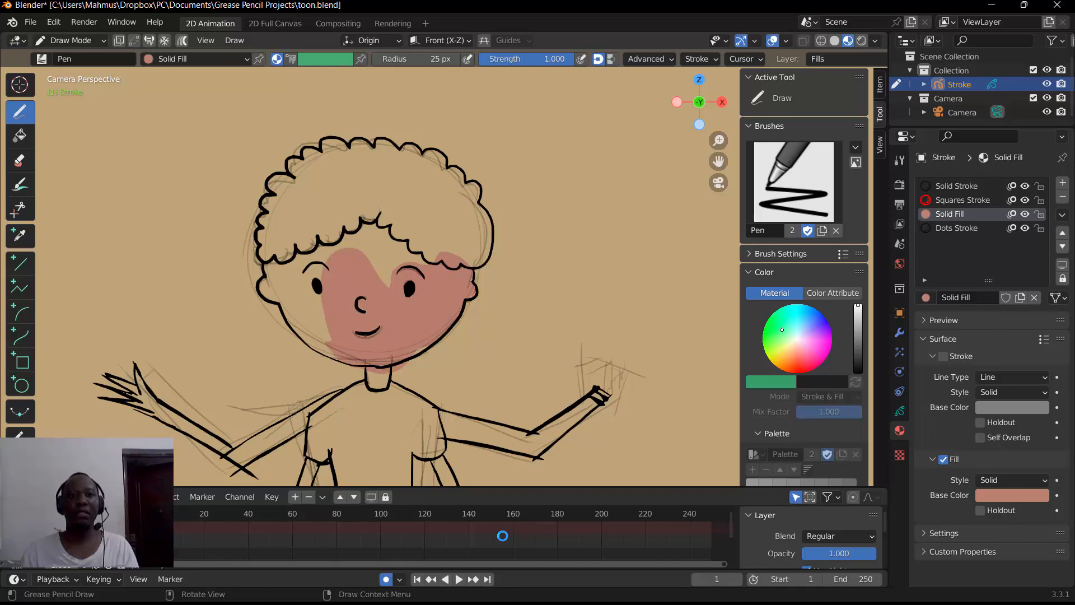
mouse_move(305, 238)
left_mouse_down()
mouse_move(297, 319)
mouse_move(330, 353)
left_mouse_up()
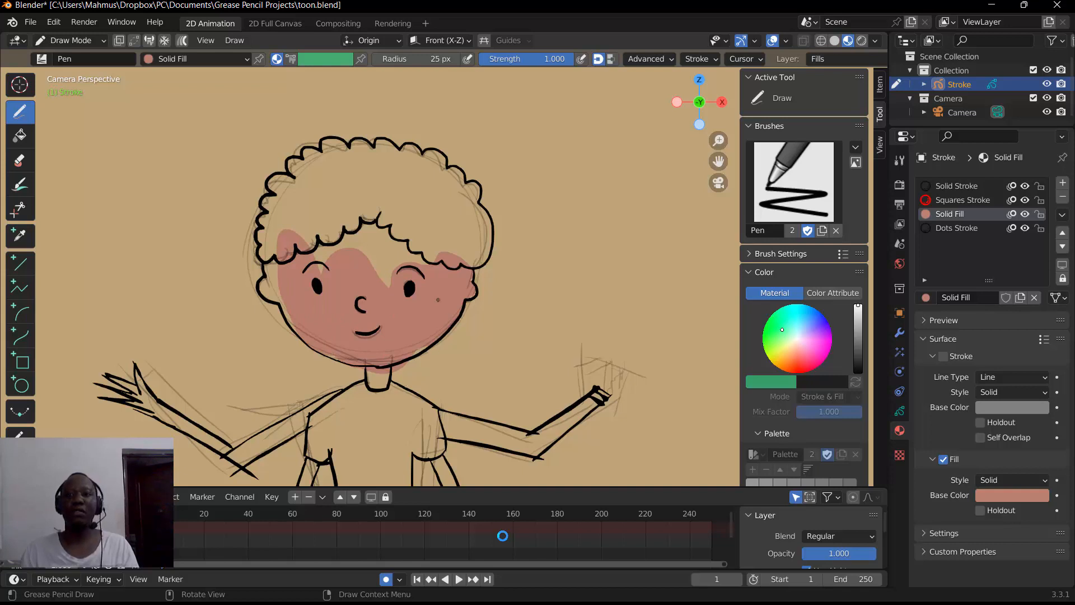
left_click_drag(440, 305, 420, 350)
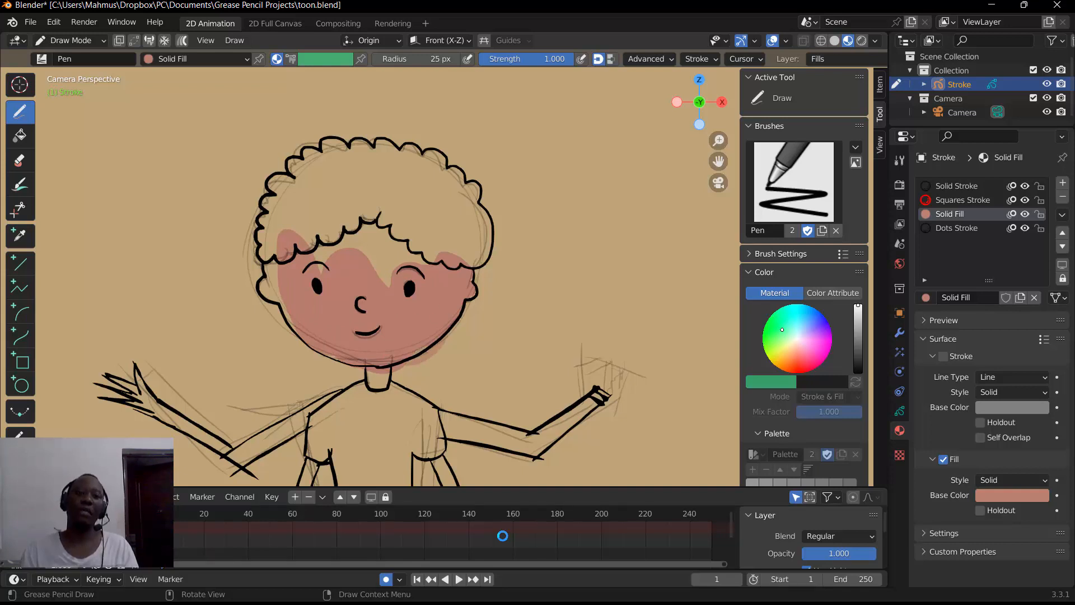
mouse_move(395, 389)
left_mouse_down()
mouse_move(429, 417)
mouse_move(392, 395)
left_mouse_up()
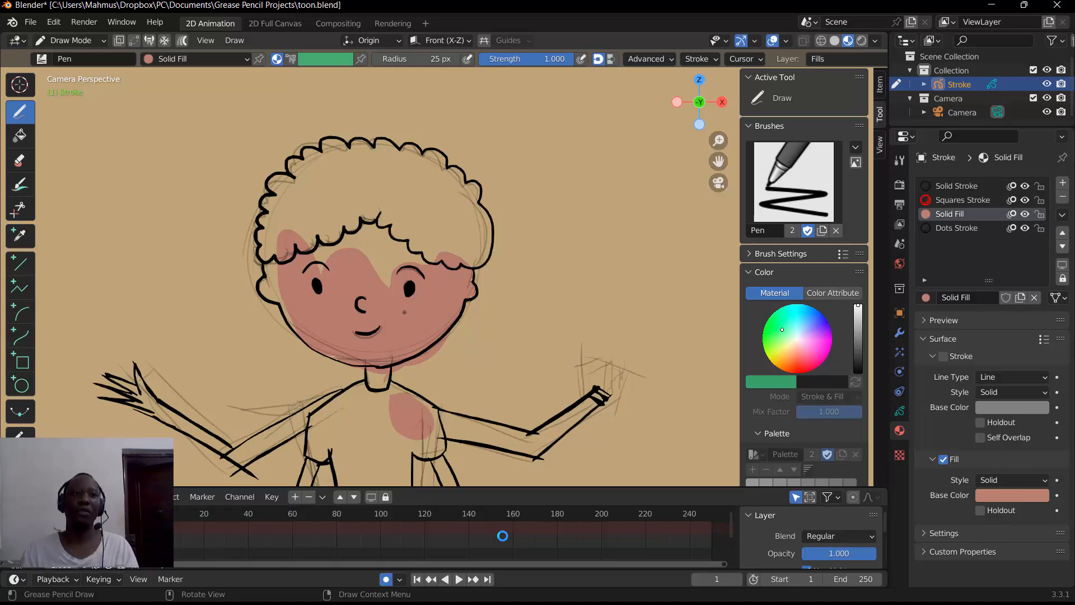
Step: Switch to the Tint tool for painting over the salmon fills
left_click(20, 185)
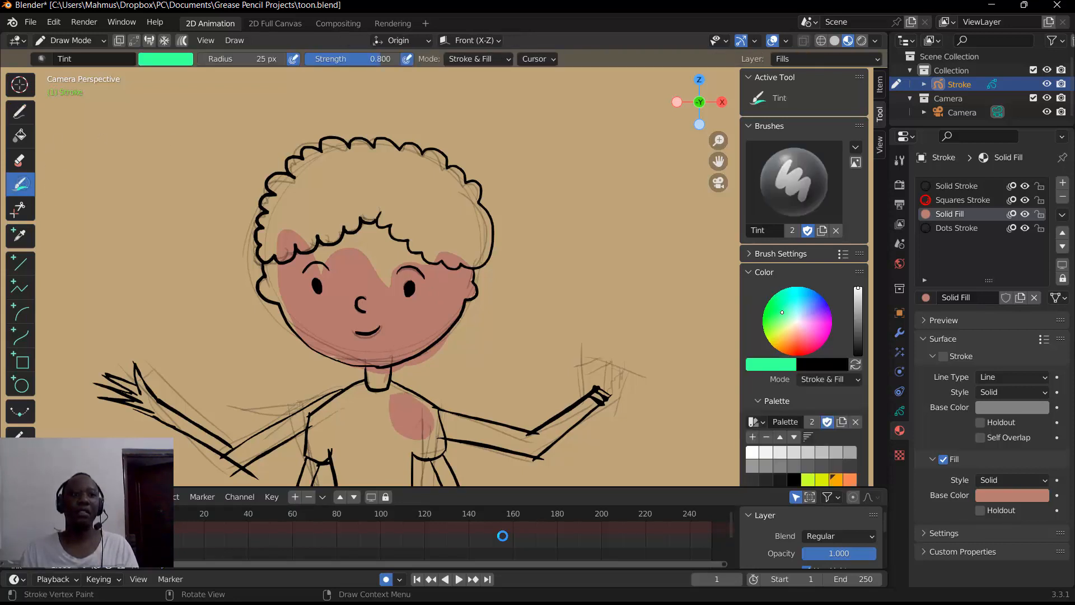